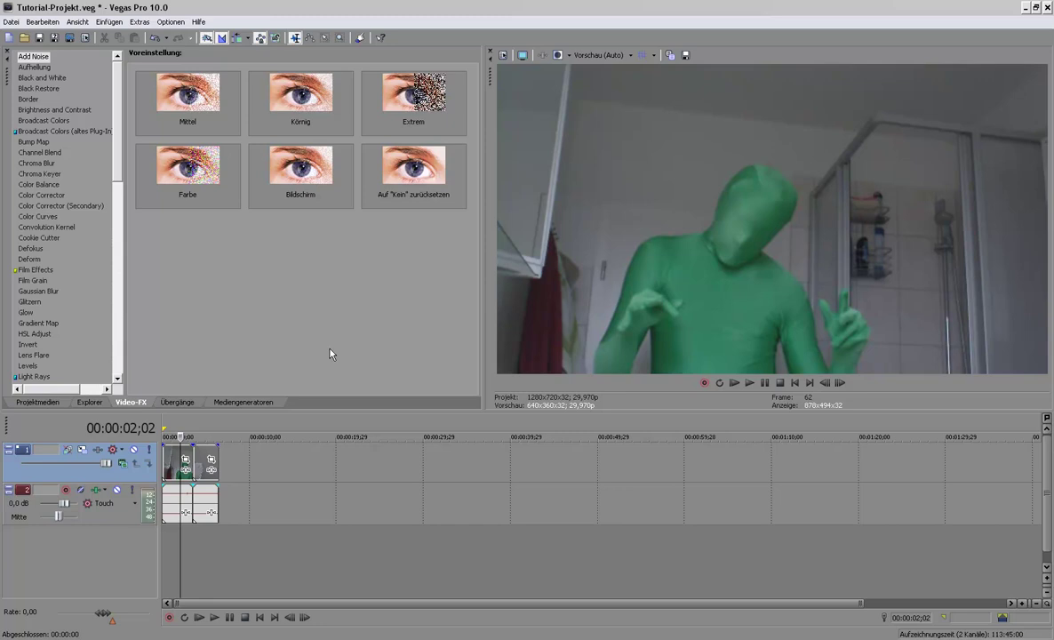
Step: Play the green-suit clip from the one-second mark and stop around two seconds
left_click(171, 557)
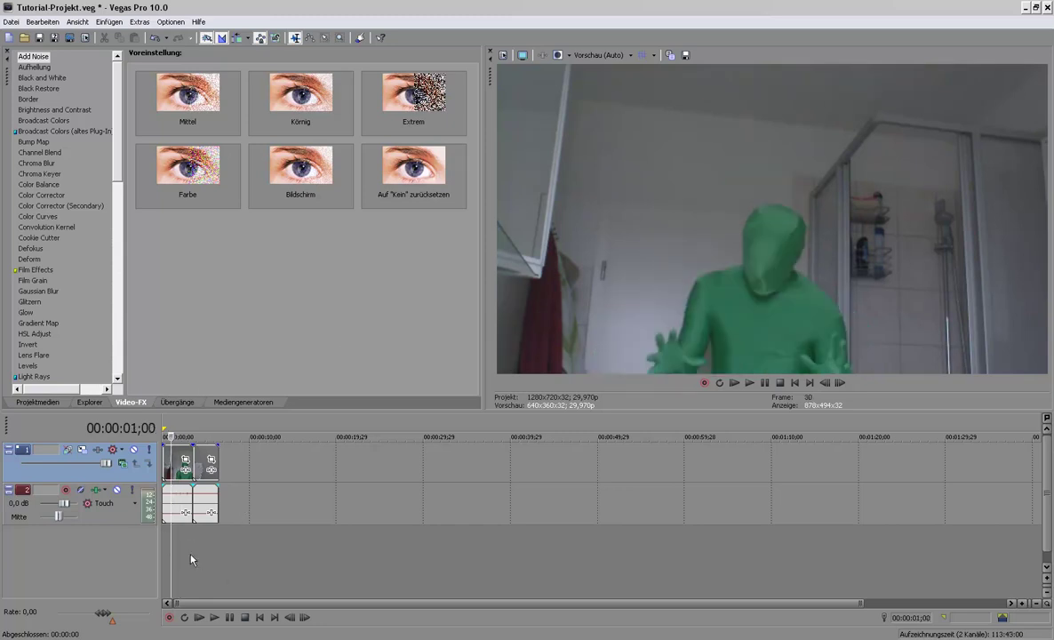
left_click(199, 618)
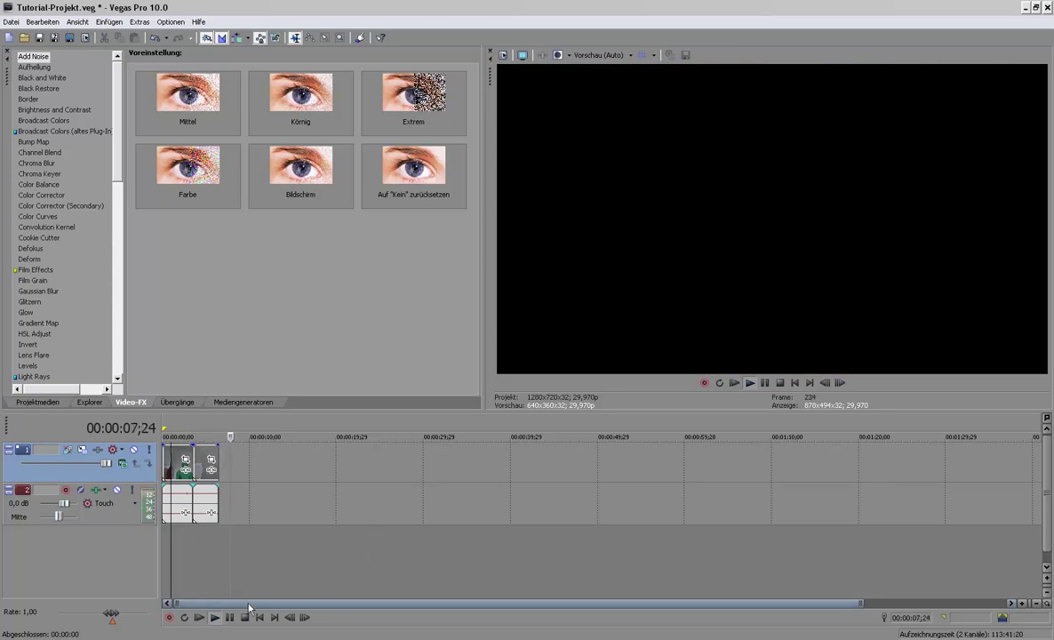
key("Return")
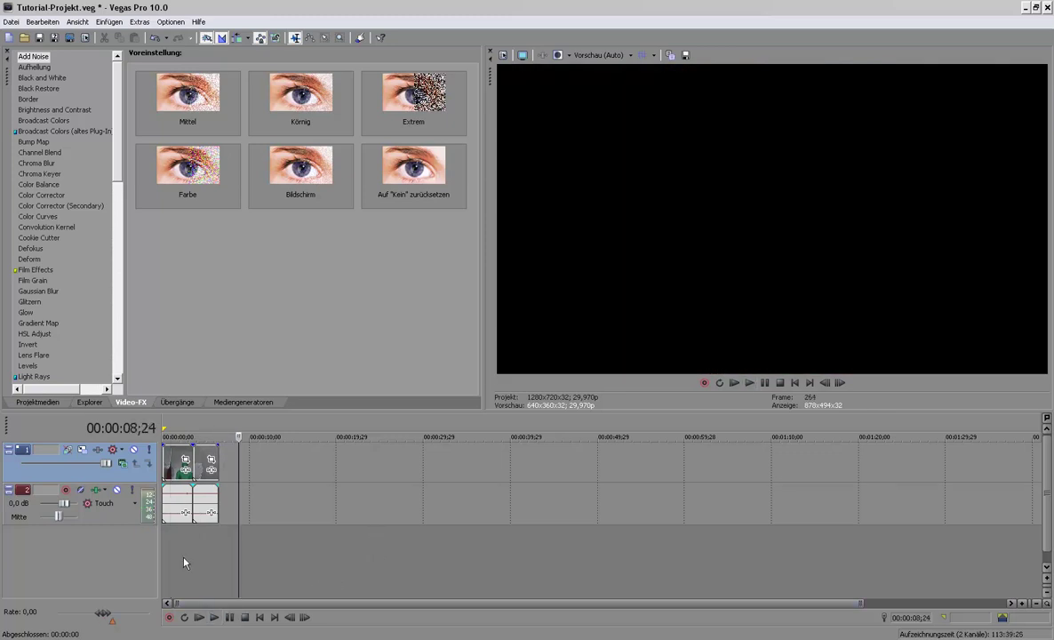
left_click(184, 562)
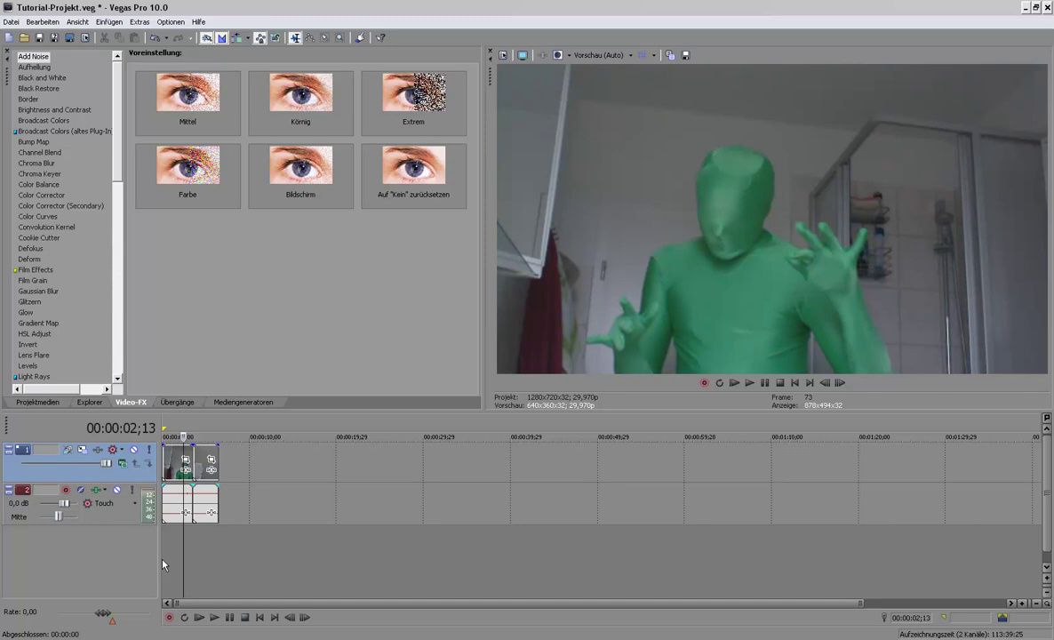
key("Page_Up")
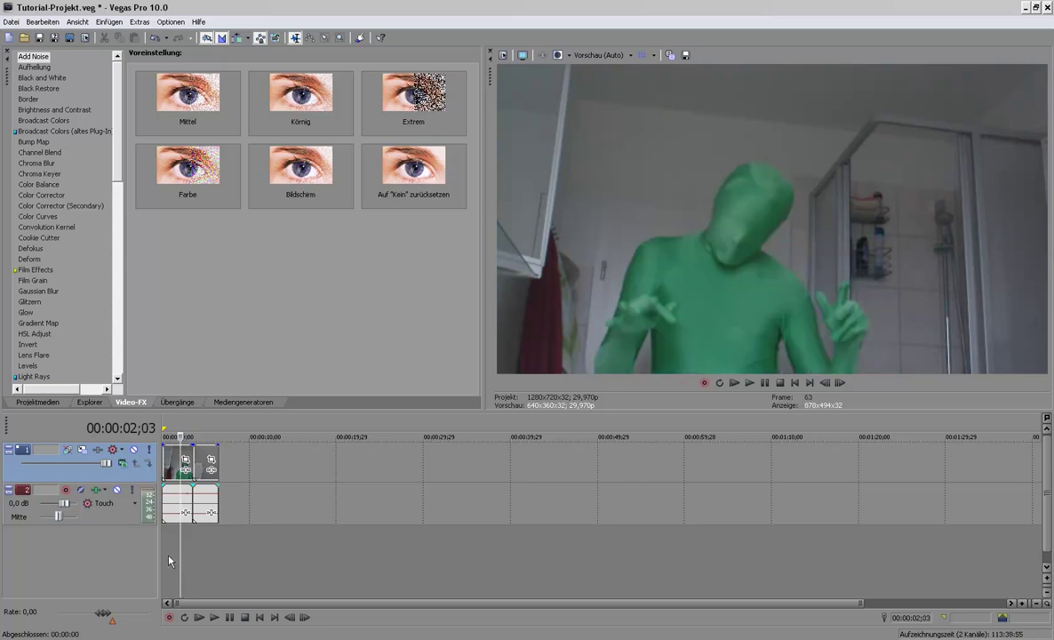
Step: Check the clip near its start, at 3.5 s and before 5 s, then return to frame 35
left_click(169, 560)
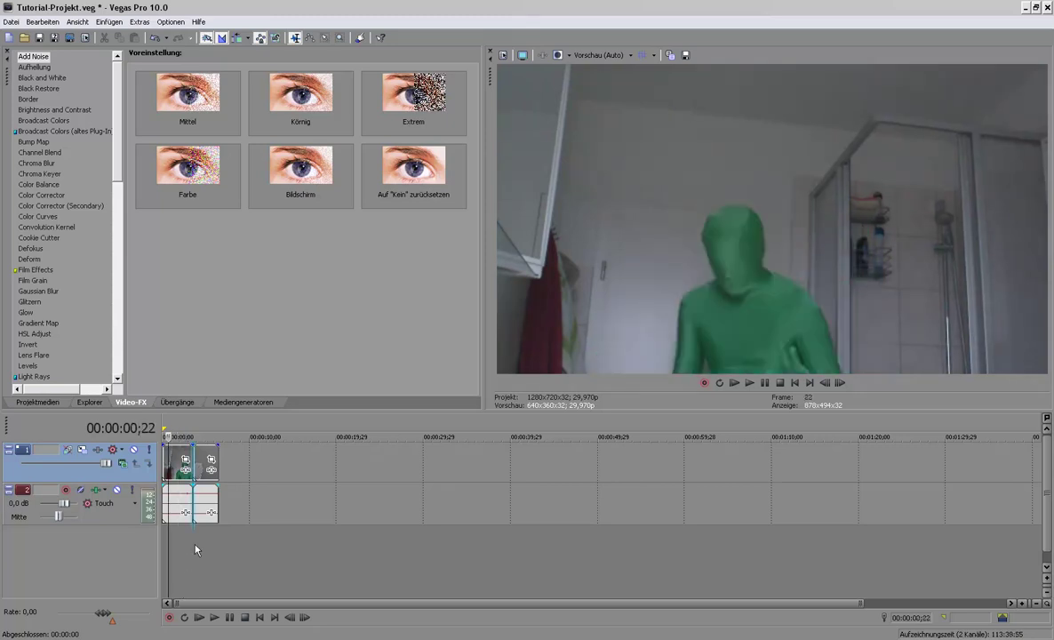
left_click(195, 550)
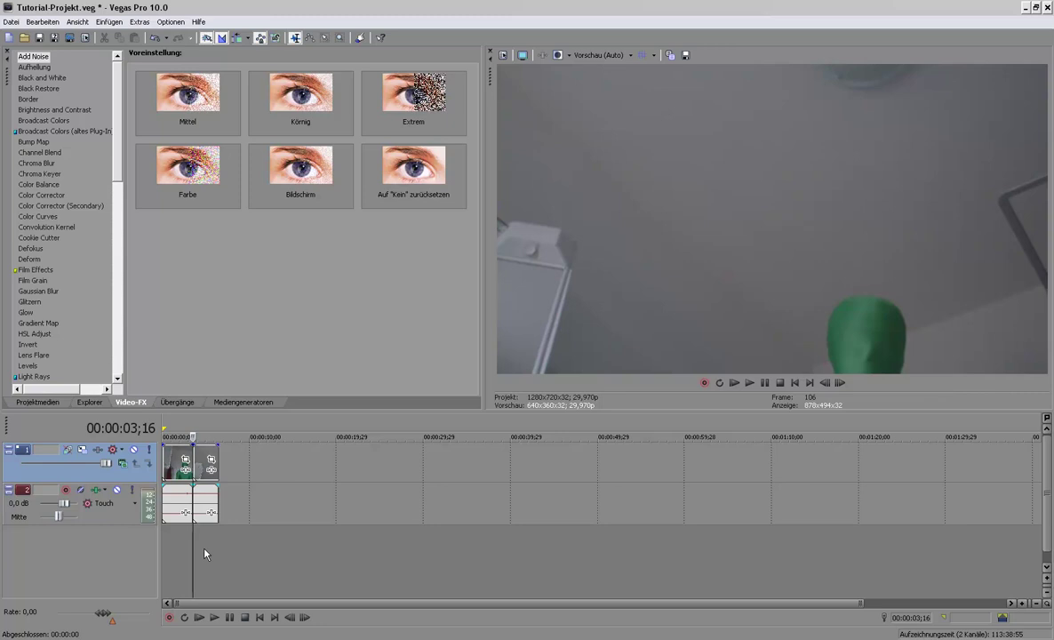
left_click(204, 554)
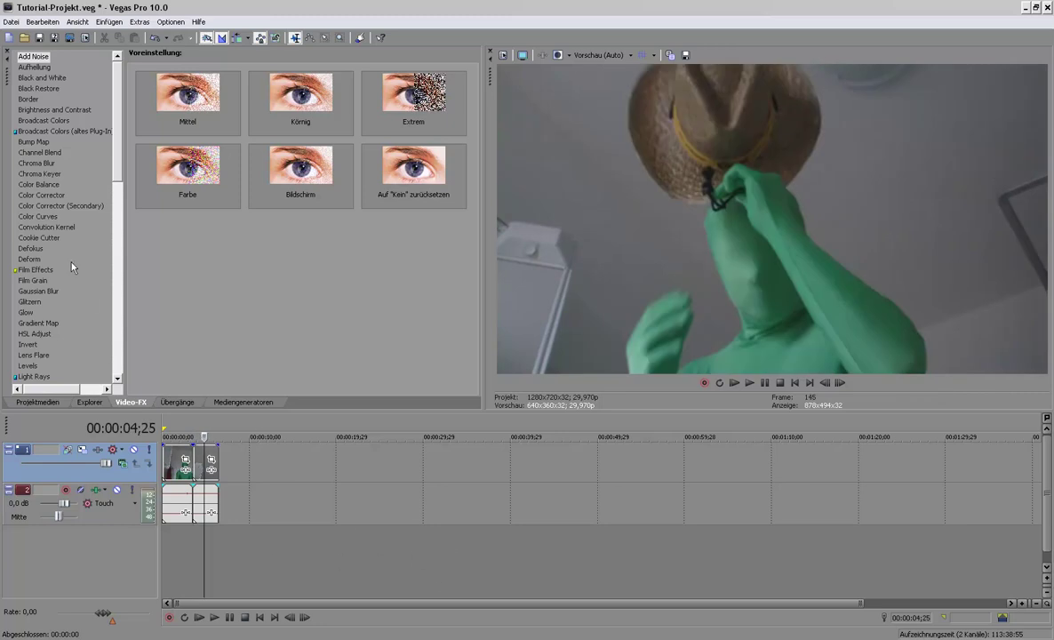
left_click(11, 22)
left_click(13, 22)
left_click(173, 566)
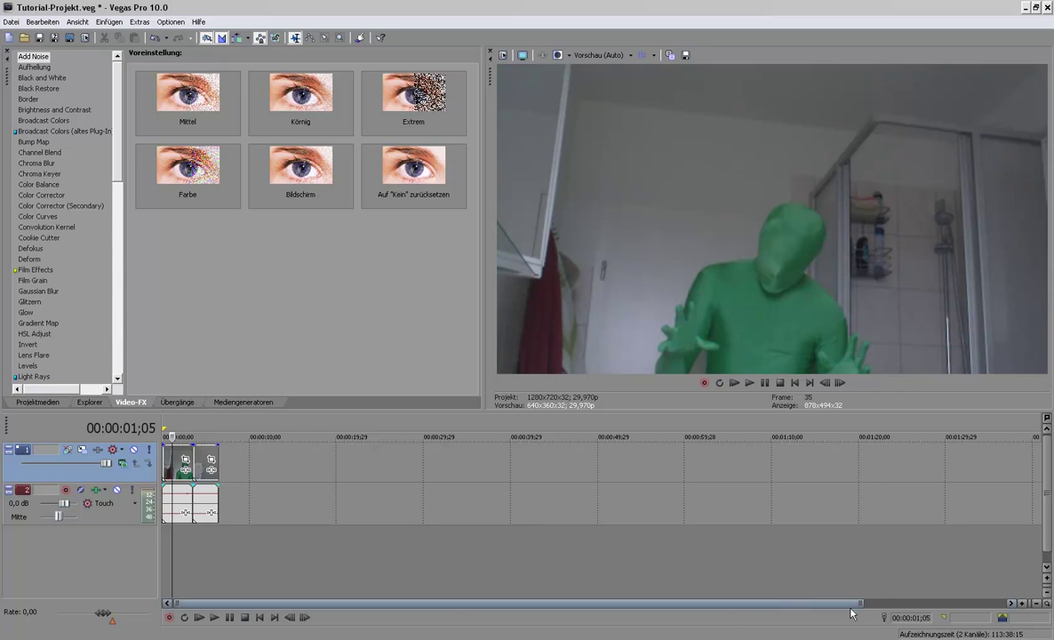
Step: Zoom the timeline in so the clip events show in detail
left_click_drag(861, 603, 233, 604)
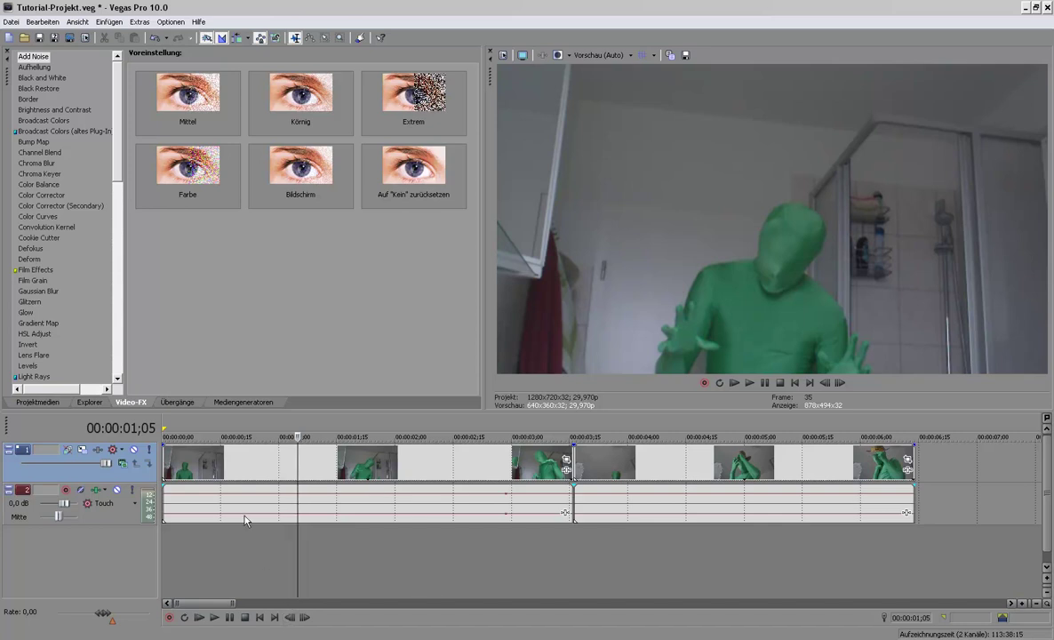
scroll(116, 157, "down", 10)
scroll(96, 143, "up", 10)
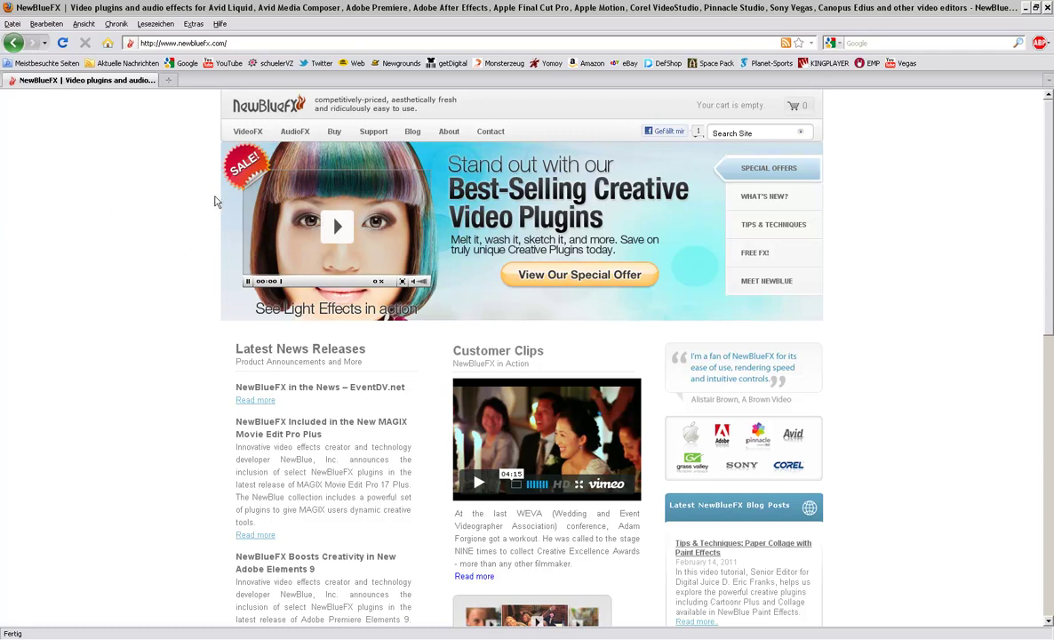
Step: Go to the Paint Effects product page through the VideoFX menu on newbluefx.com
mouse_move(281, 135)
mouse_move(245, 138)
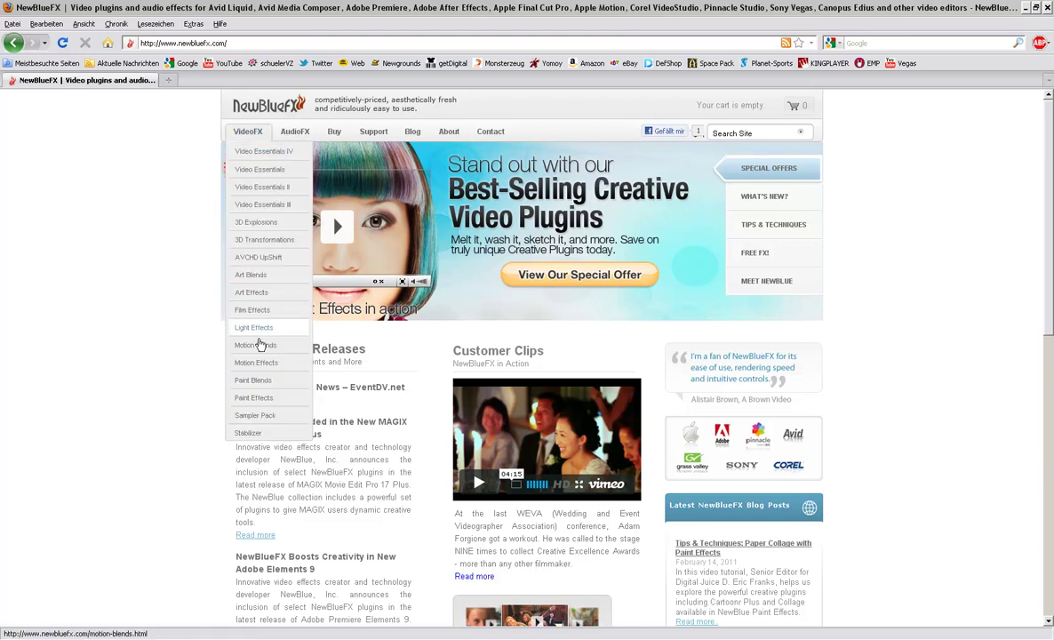
left_click(255, 402)
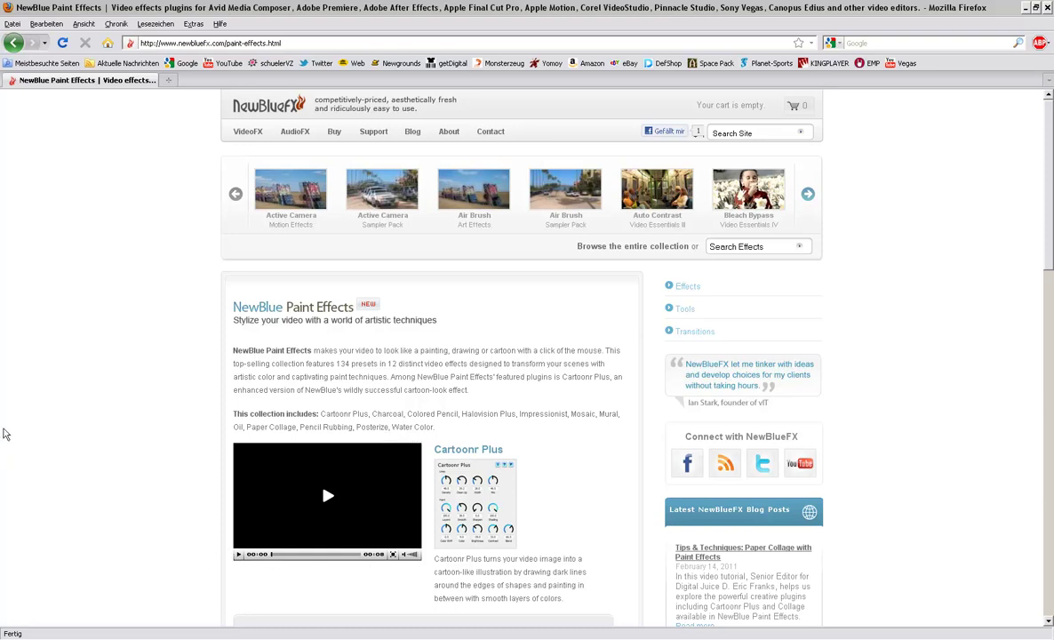
Step: Read the Paint Effects price and Supported Video Editing Hosts, then bring up the Borderlands Intro folder
scroll(176, 525, "down", 5)
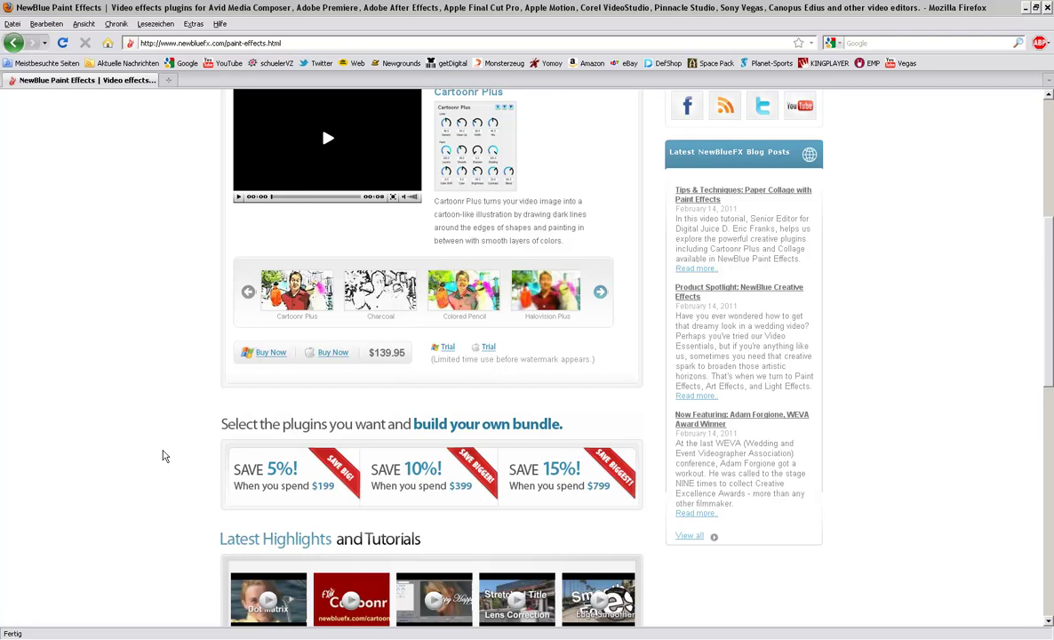
scroll(94, 500, "down", 5)
scroll(196, 459, "down", 3)
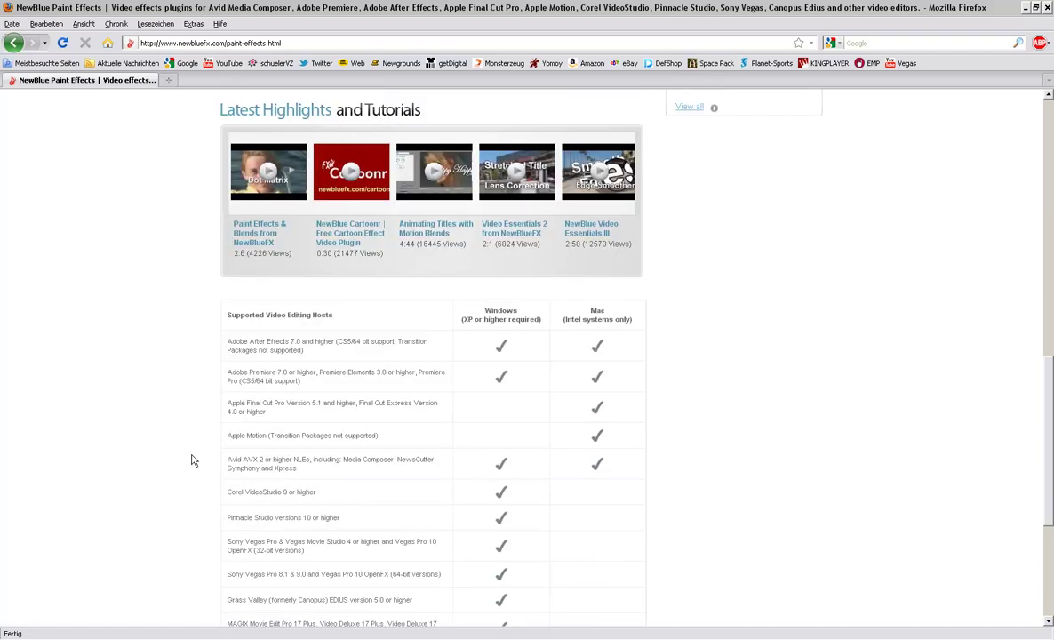
scroll(169, 494, "down", 3)
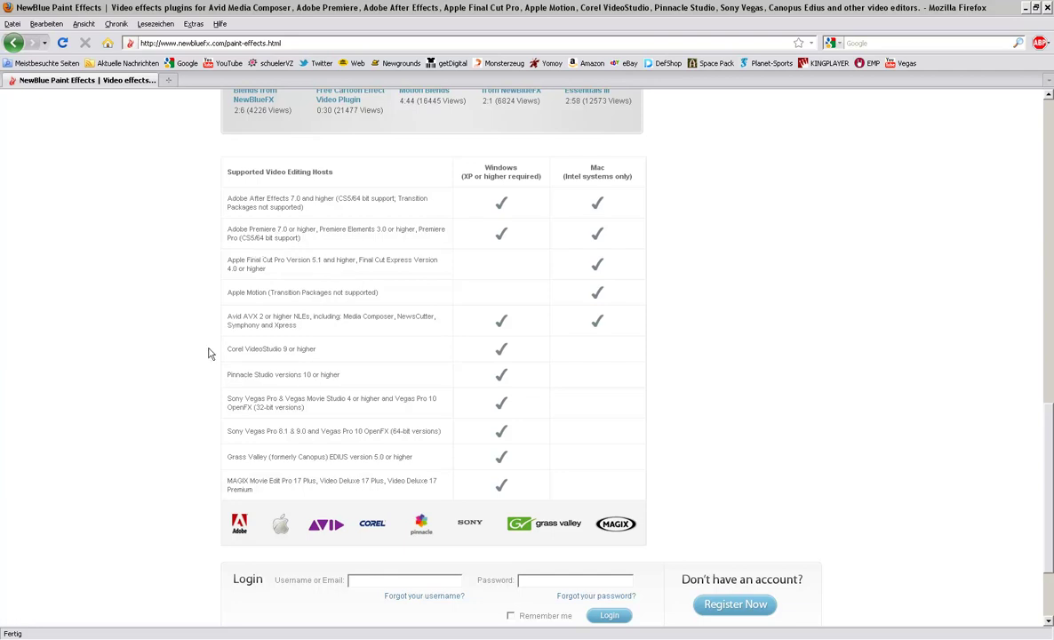
scroll(153, 296, "up", 7)
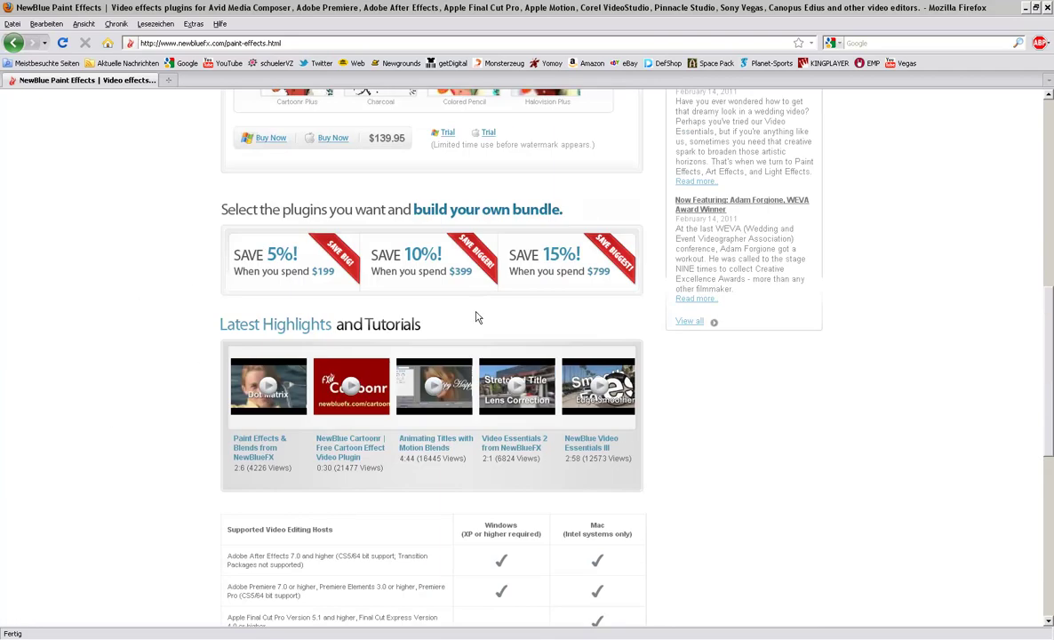
left_click(597, 636)
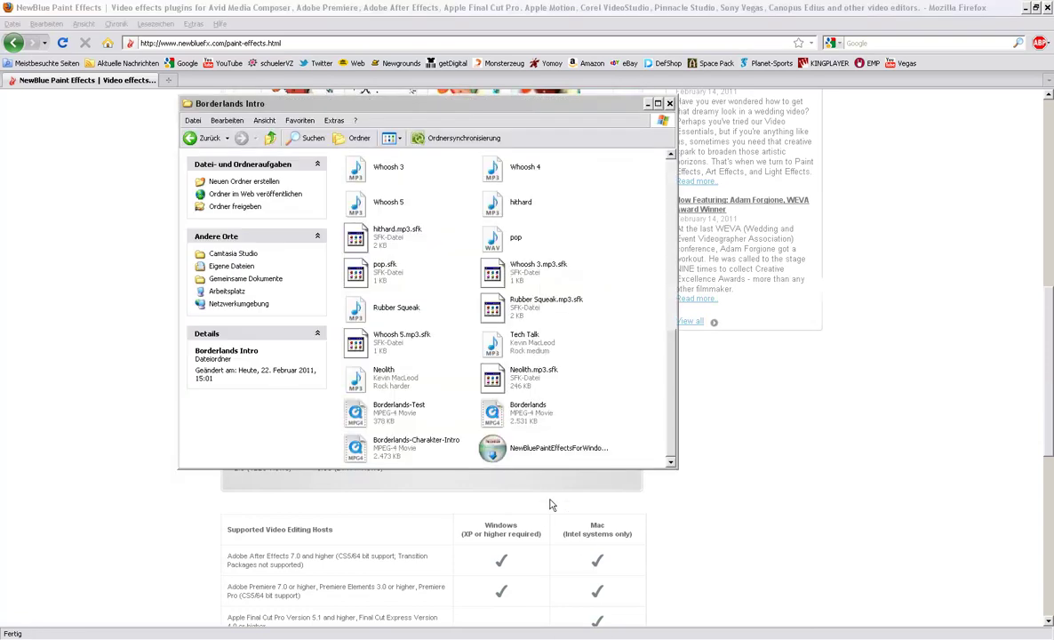
Step: Select the NewBluePaintEffectsForWindowsSetup14 installer to view its details, then deselect it
left_click(542, 448)
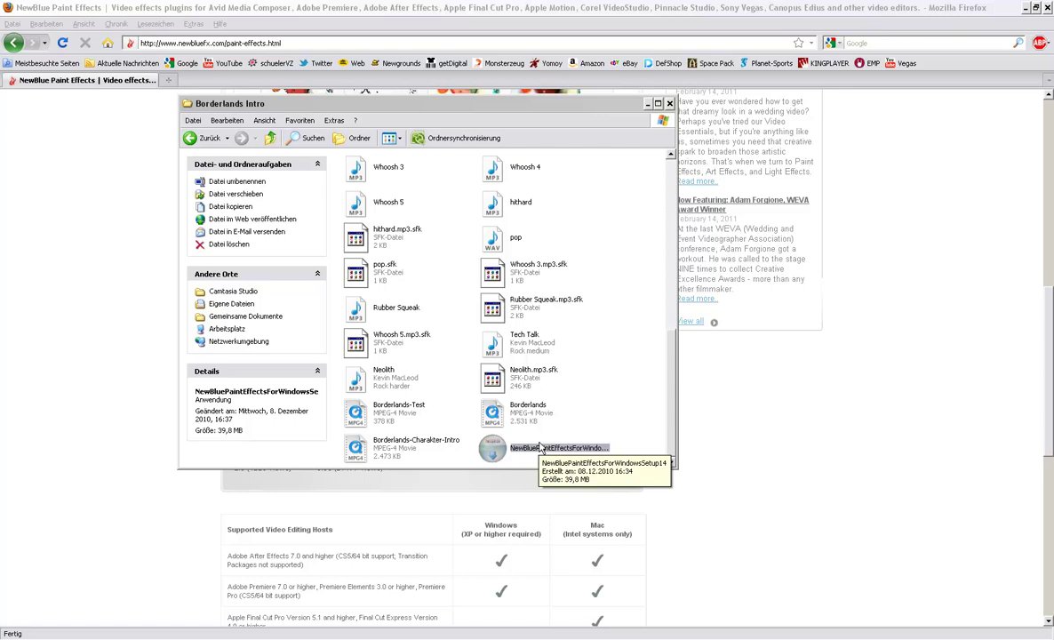
left_click(643, 455)
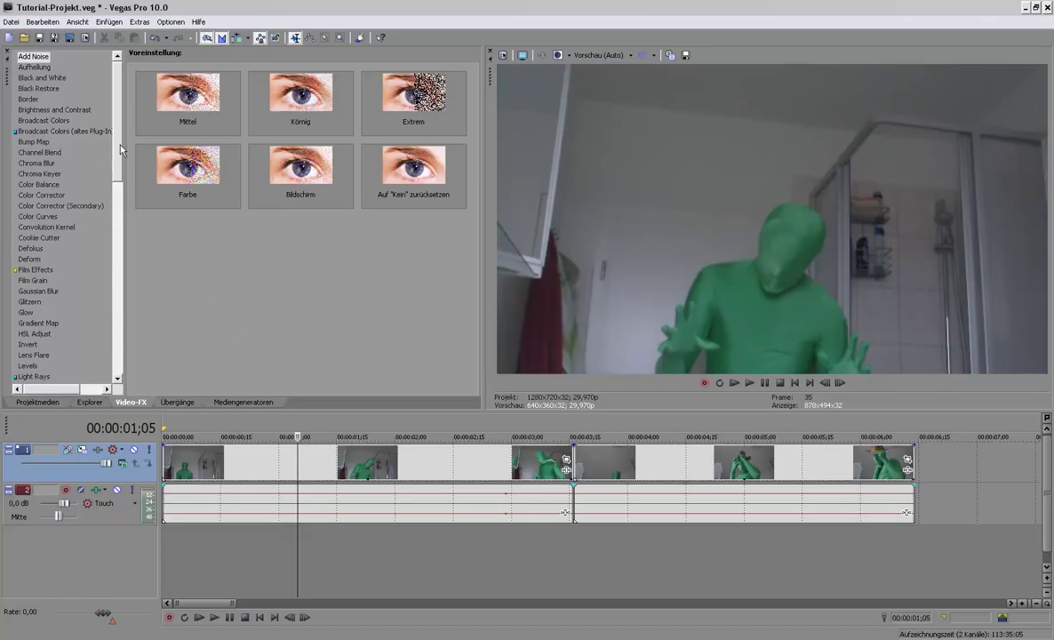
Step: Compare Cartoonr Plus and its OpenFX presets, then drop the Animation preset on the green-suit clip
left_click_drag(118, 164, 125, 256)
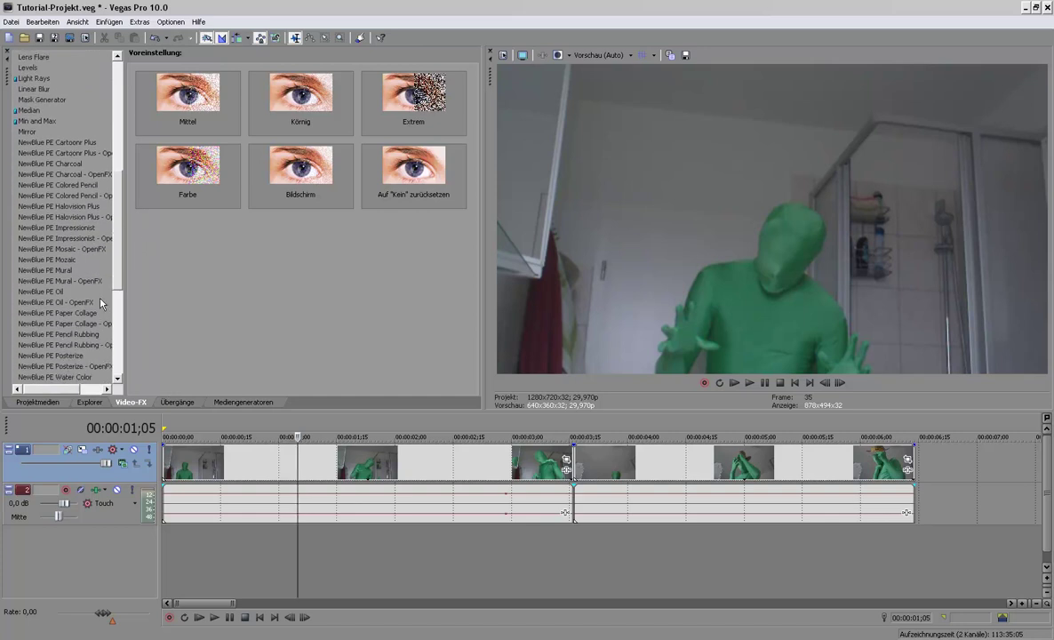
scroll(80, 356, "down", 2)
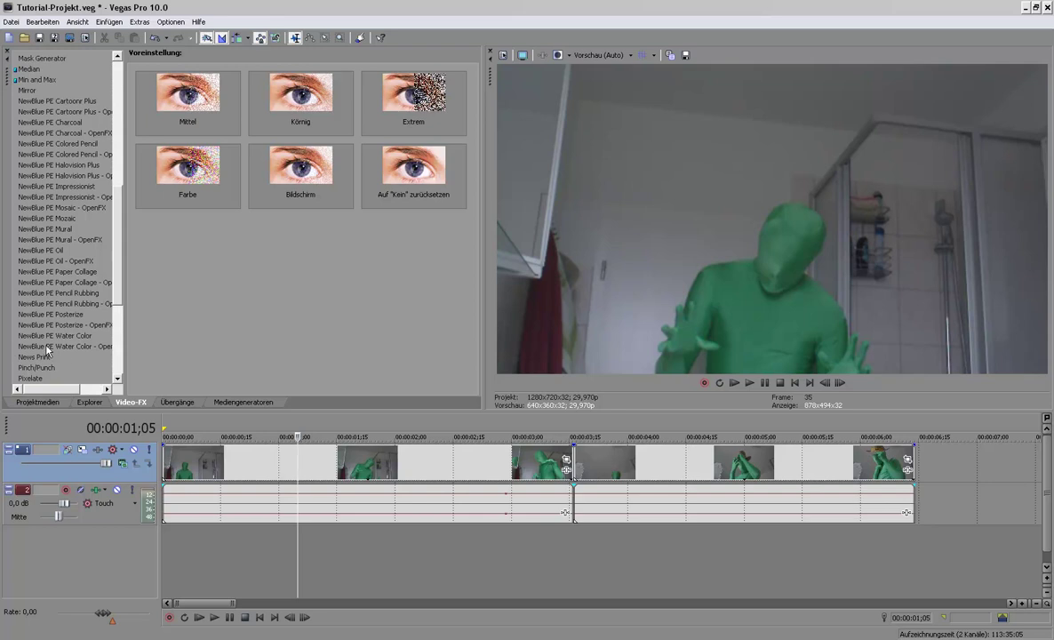
left_click(50, 112)
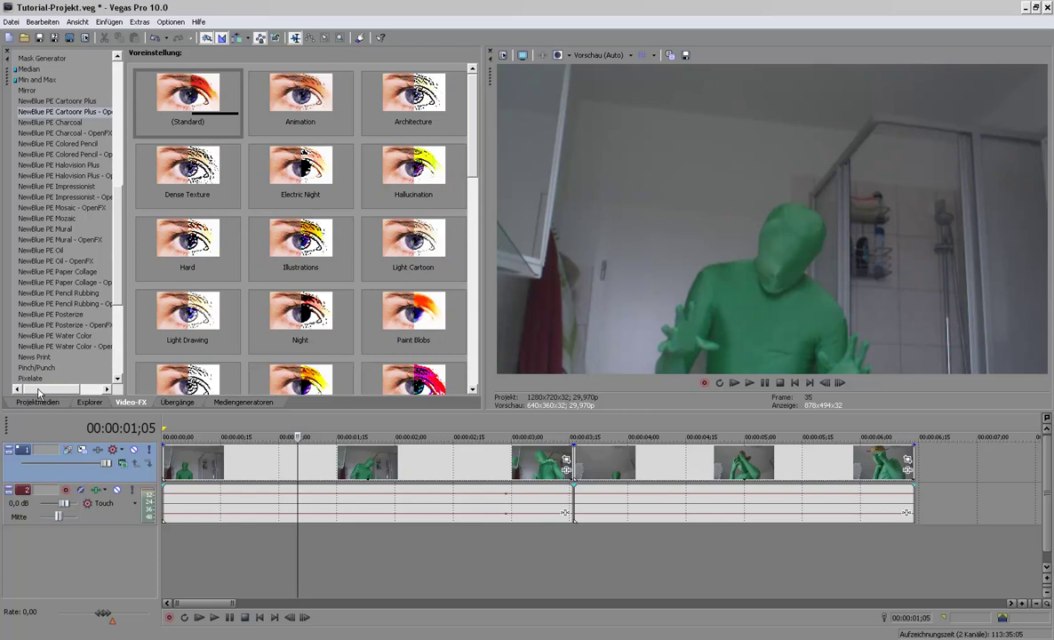
left_click_drag(39, 392, 44, 392)
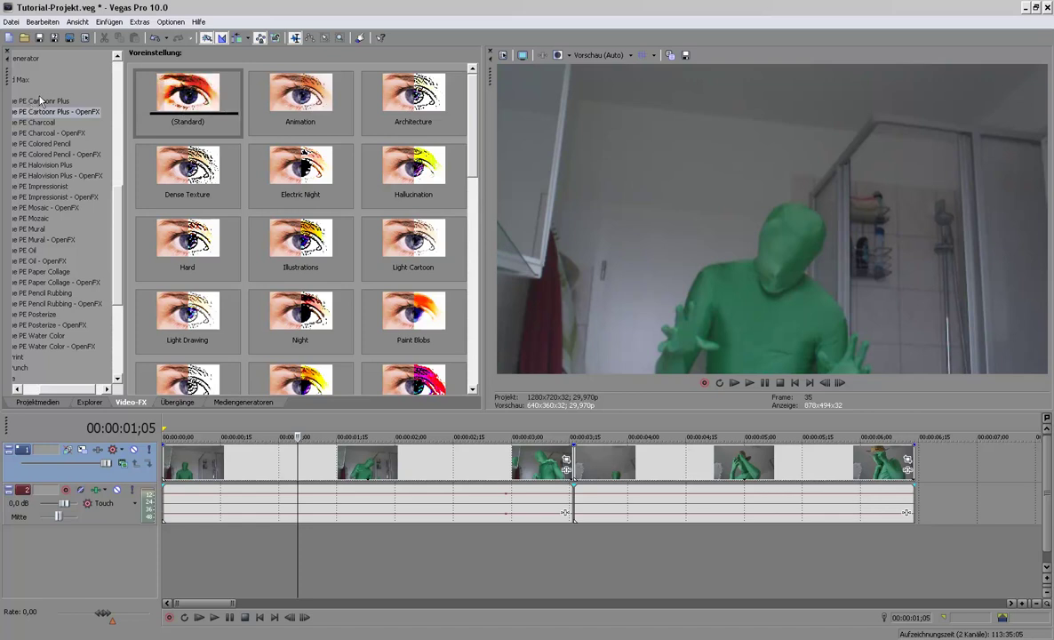
left_click(40, 100)
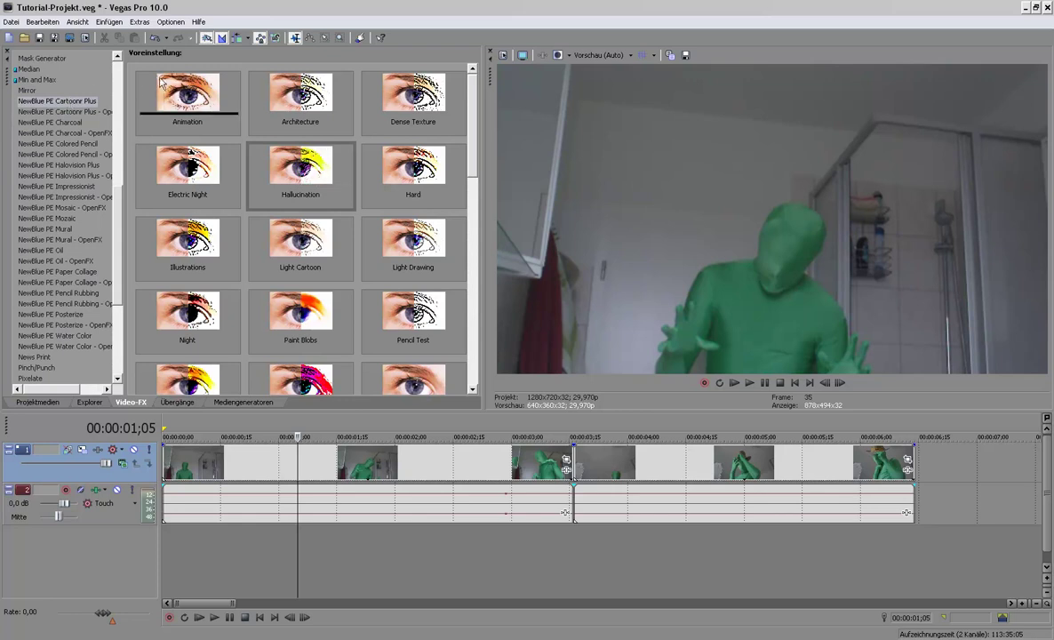
left_click(89, 112)
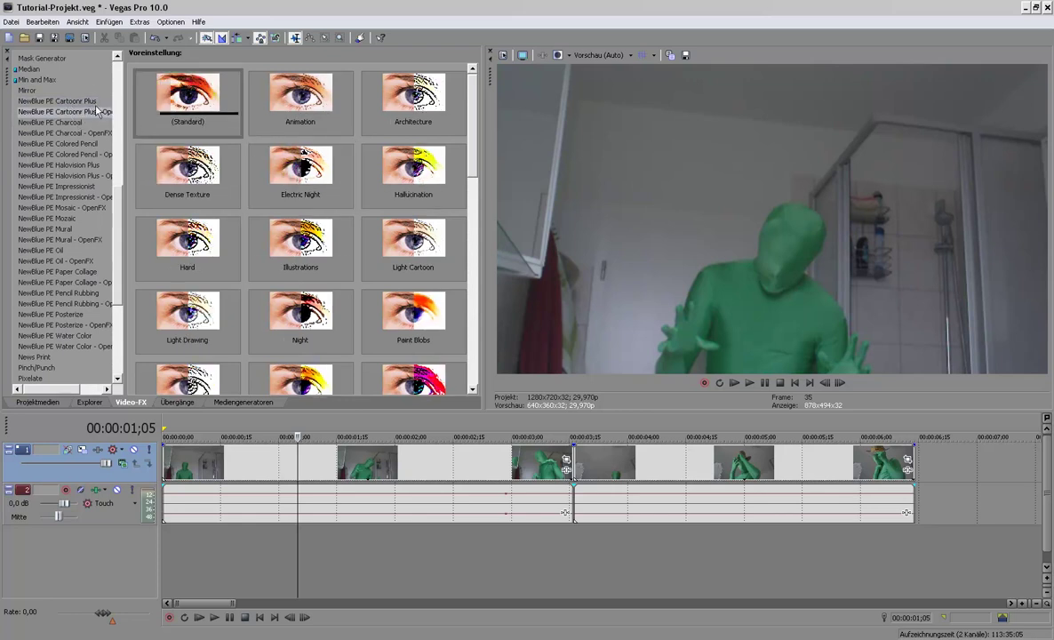
left_click(89, 102)
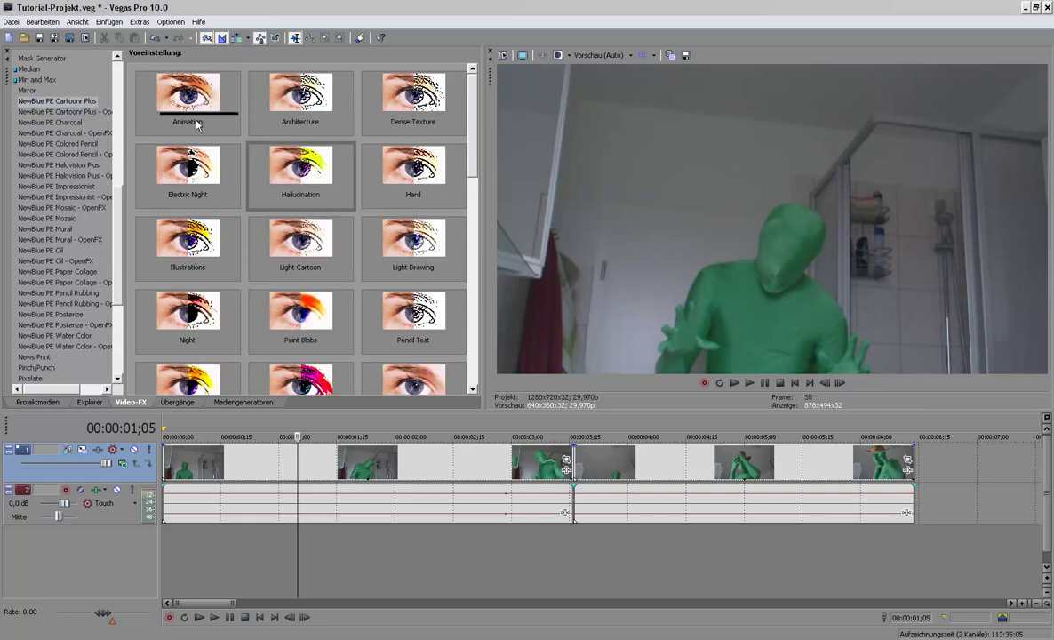
mouse_move(199, 125)
left_mouse_down()
mouse_move(305, 511)
mouse_move(282, 458)
left_mouse_up()
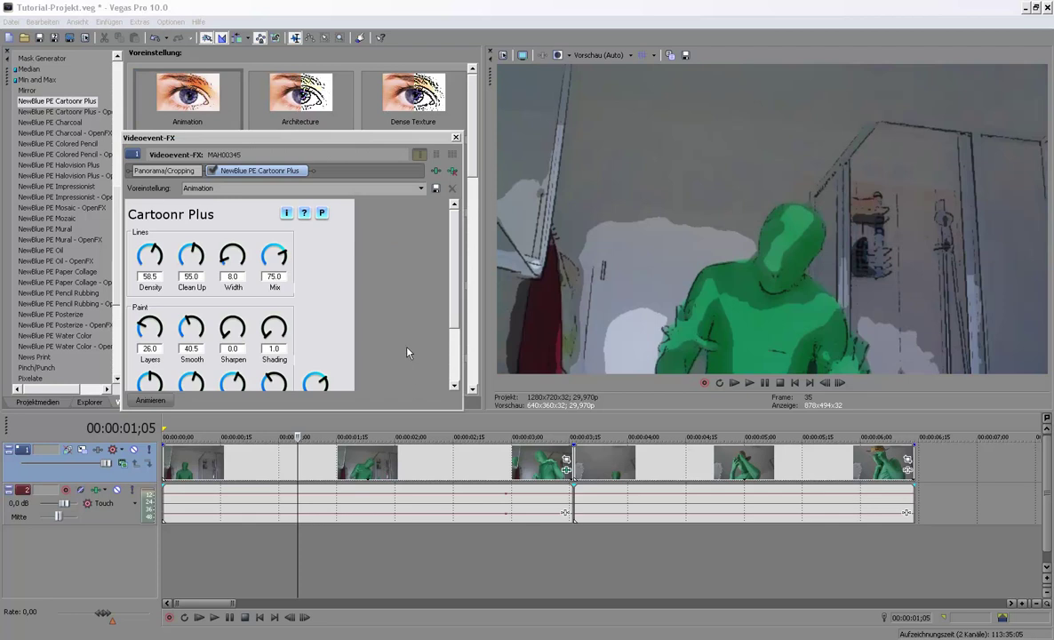
Step: Replace the clip's Cartoonr Plus effect with NewBlue PE Cartoonr Plus - OpenFX
scroll(426, 253, "down", 3)
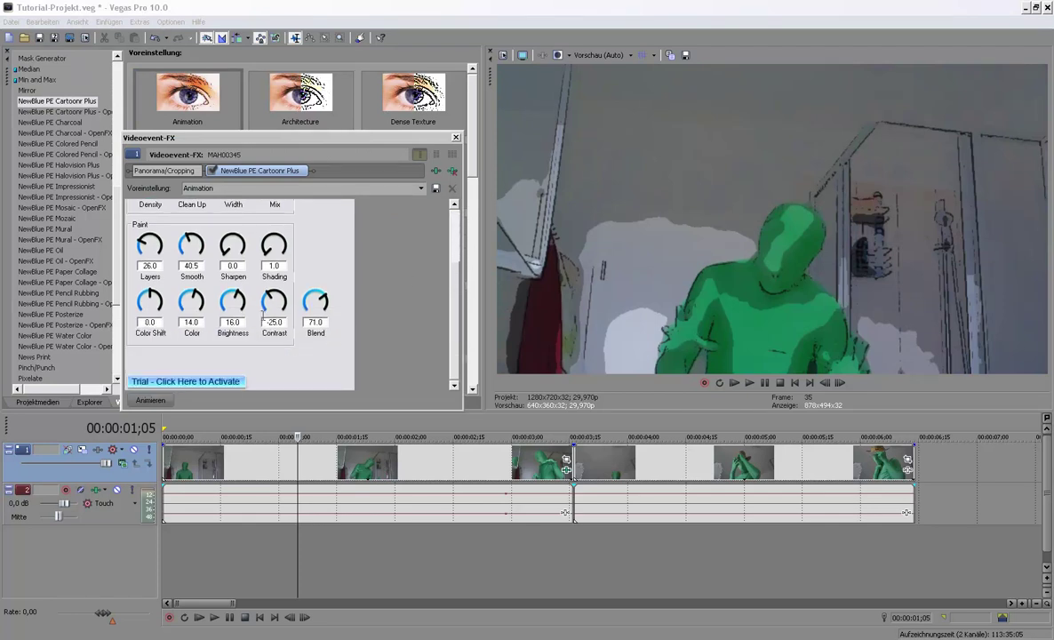
scroll(453, 288, "up", 3)
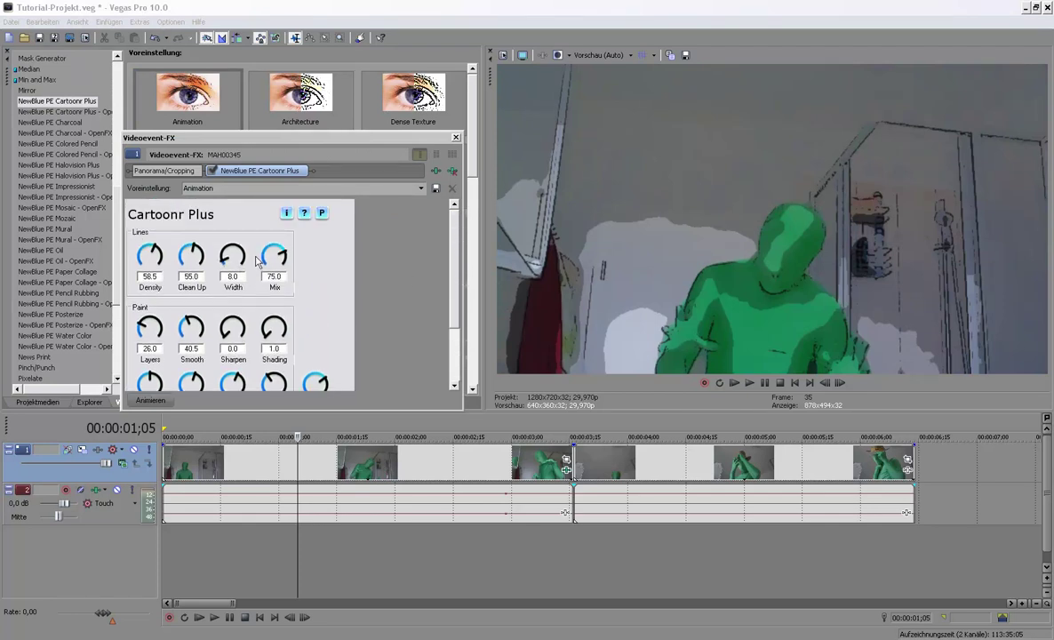
left_click_drag(276, 249, 299, 258)
left_click(451, 171)
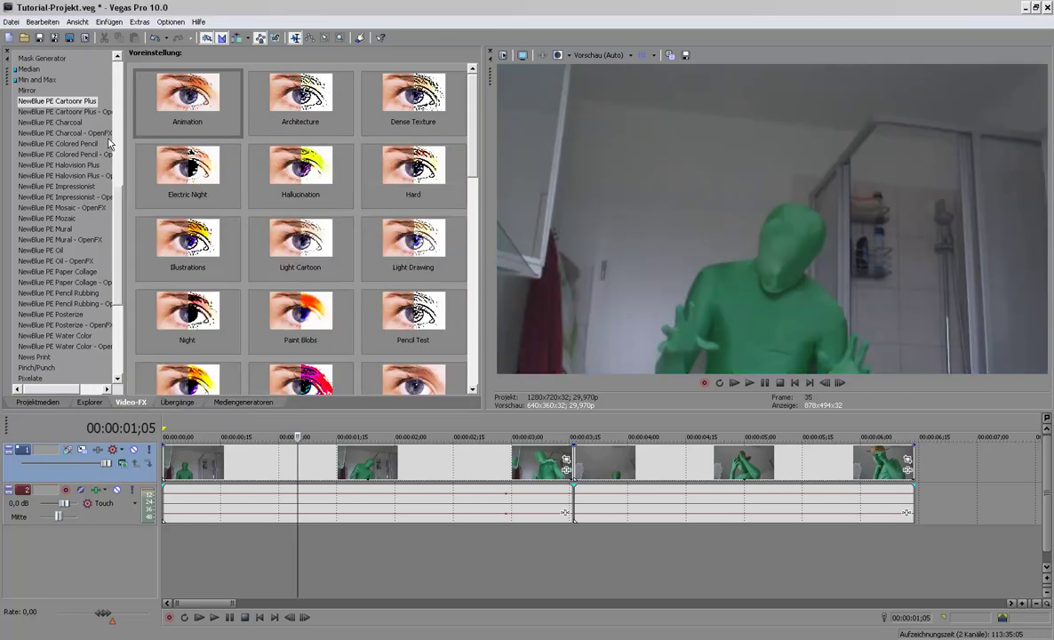
left_click_drag(107, 112, 399, 426)
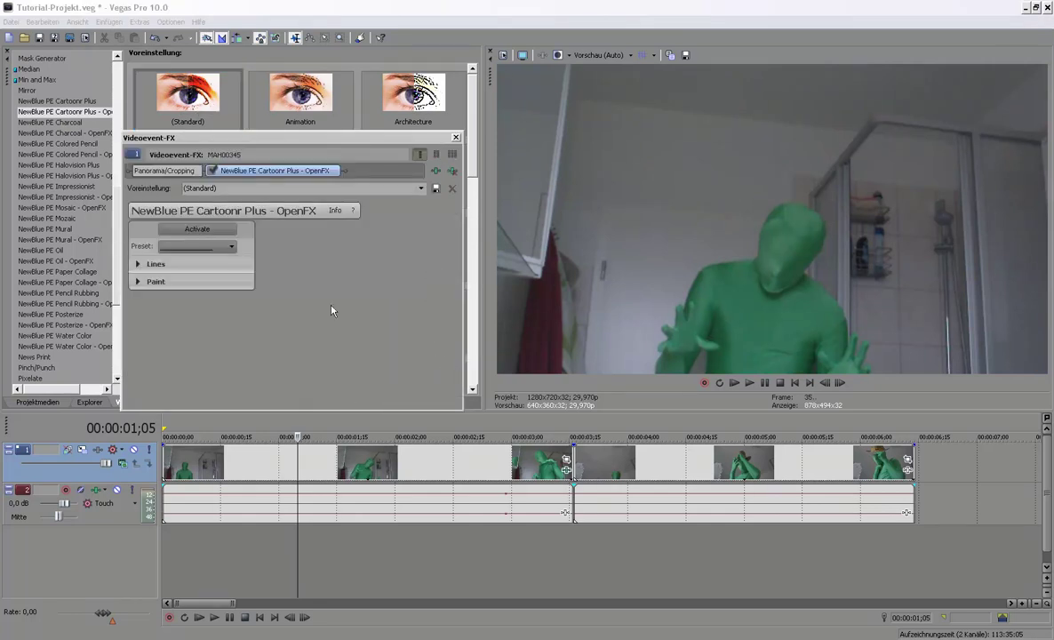
Step: Expand the Lines and Paint settings, toggle Mix animation on and off, and close the dialog
left_click(175, 265)
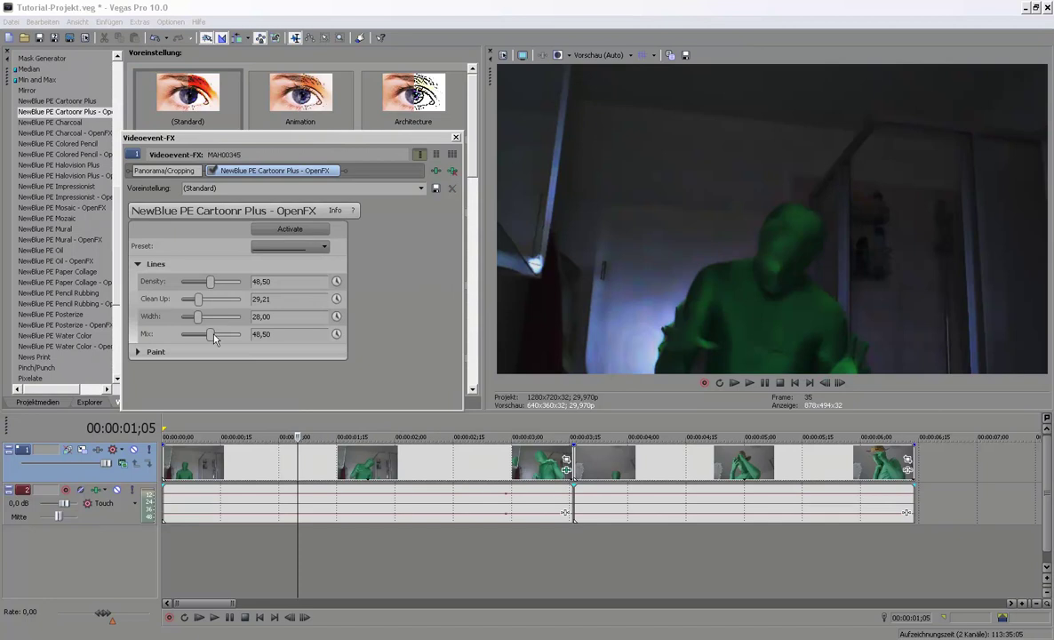
left_click(138, 353)
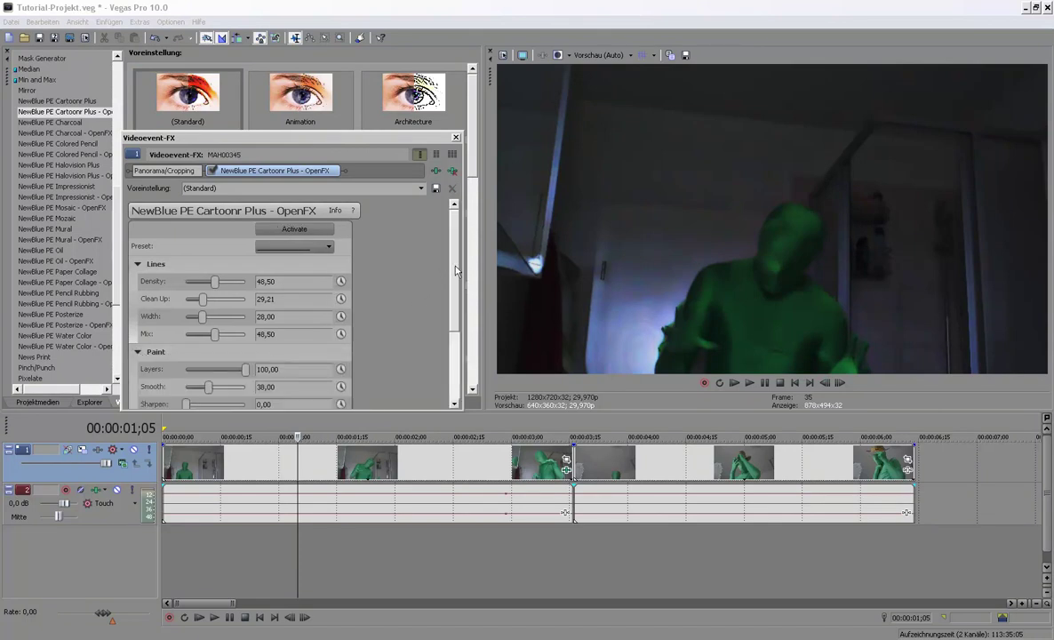
left_click_drag(457, 271, 465, 339)
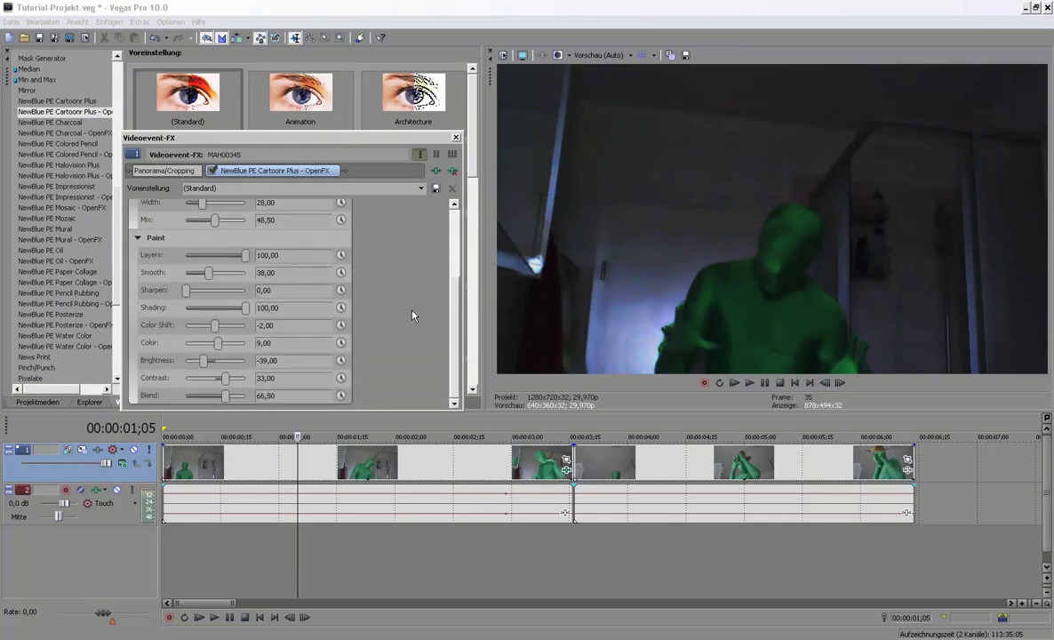
left_click(339, 221)
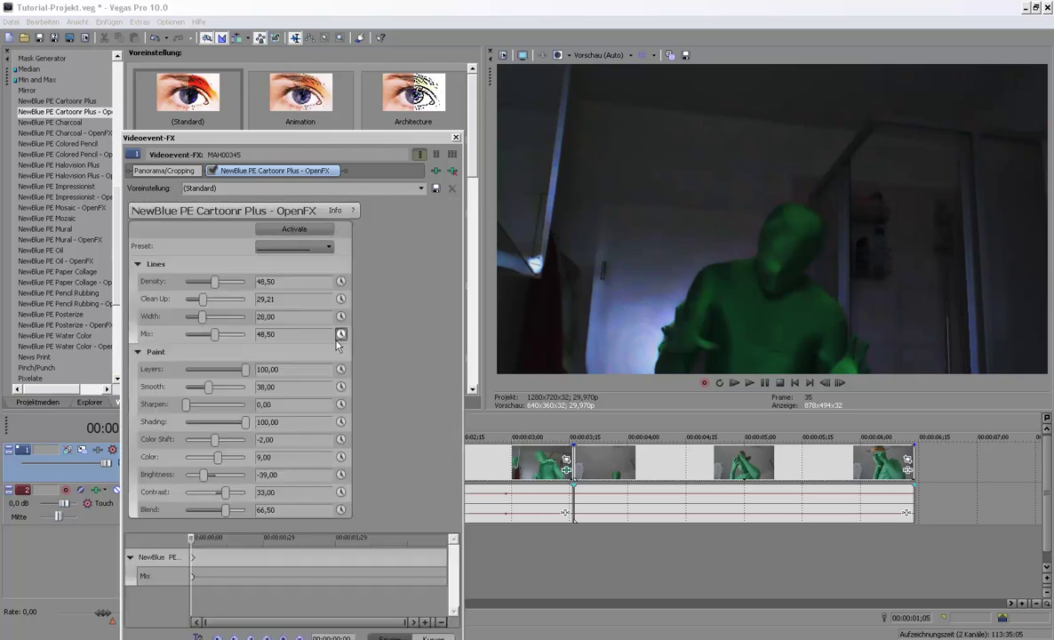
left_click(340, 334)
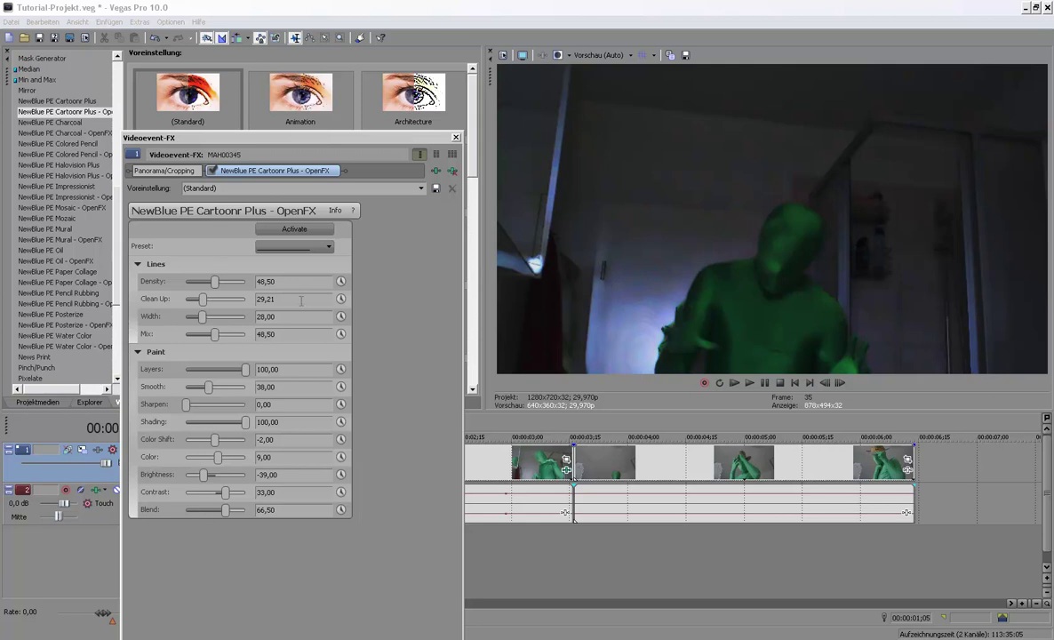
left_click(455, 137)
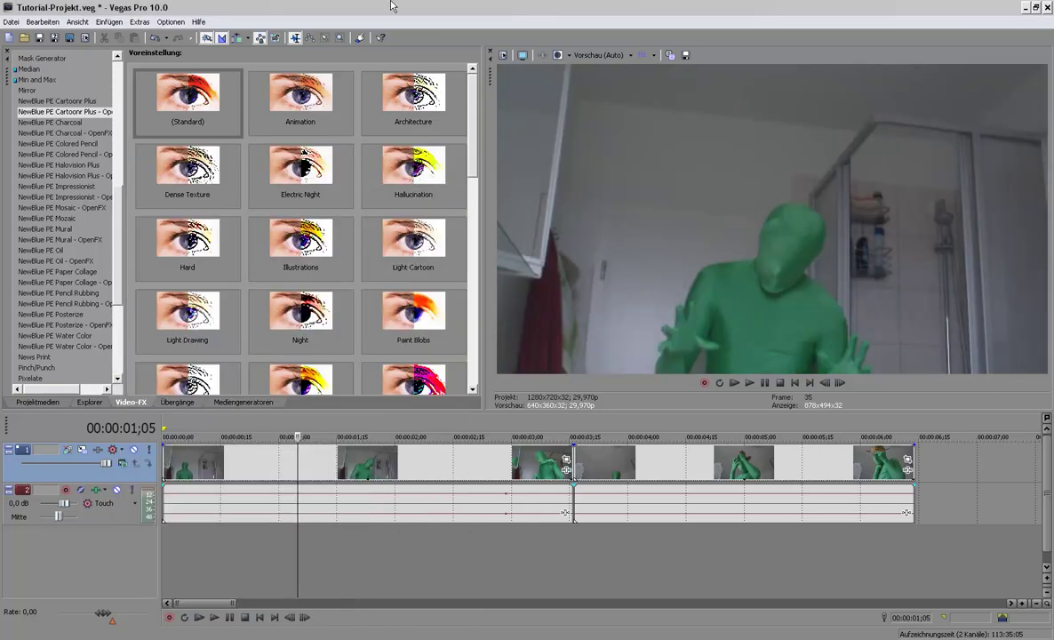
Step: Select NewBlue PE Cartoonr Plus in Video-FX and scroll its preset list to the top
left_click(85, 102)
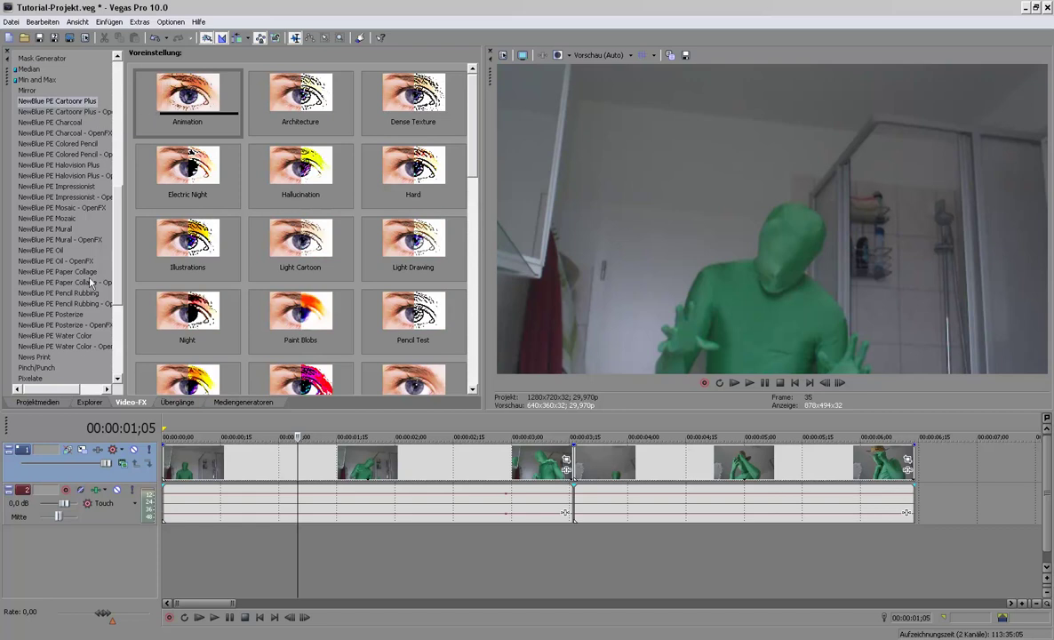
scroll(116, 301, "up", 4)
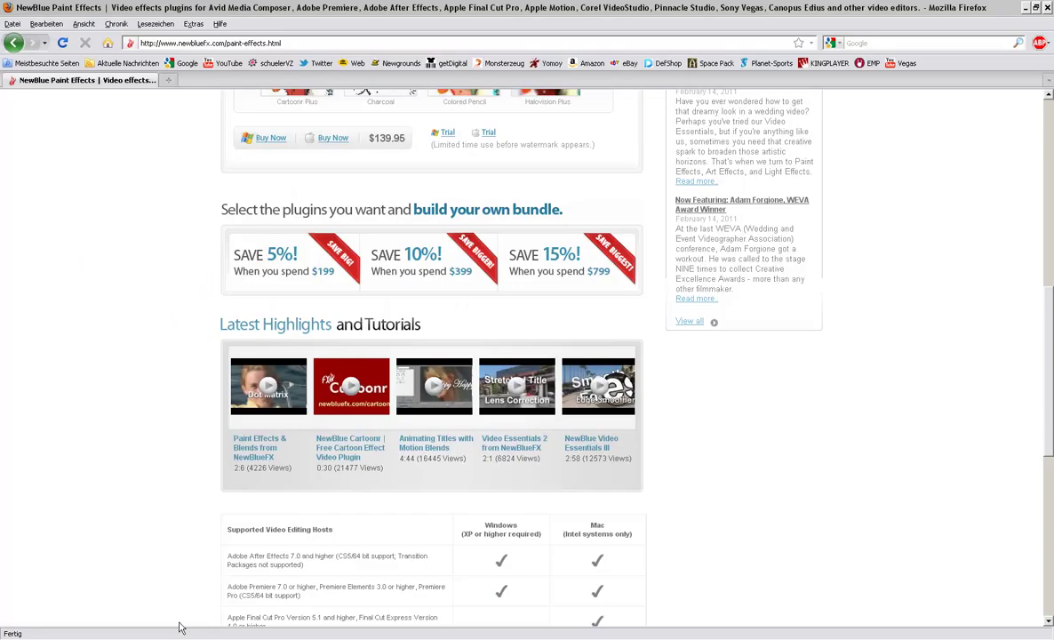
Step: Scroll the newbluefx.com Paint Effects page back up to the site header's VideoFX menu
scroll(130, 450, "up", 3)
scroll(133, 436, "up", 4)
scroll(143, 409, "up", 5)
mouse_move(277, 130)
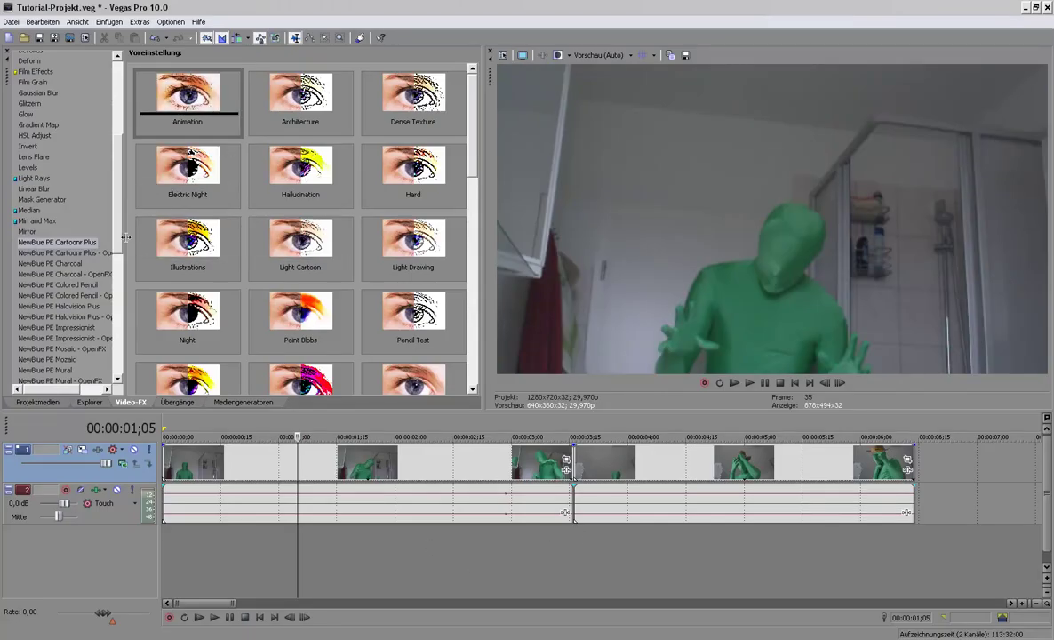
Step: Drag the Cartoonr Plus Animation preset onto the green-suit video event again
scroll(54, 249, "down", 1)
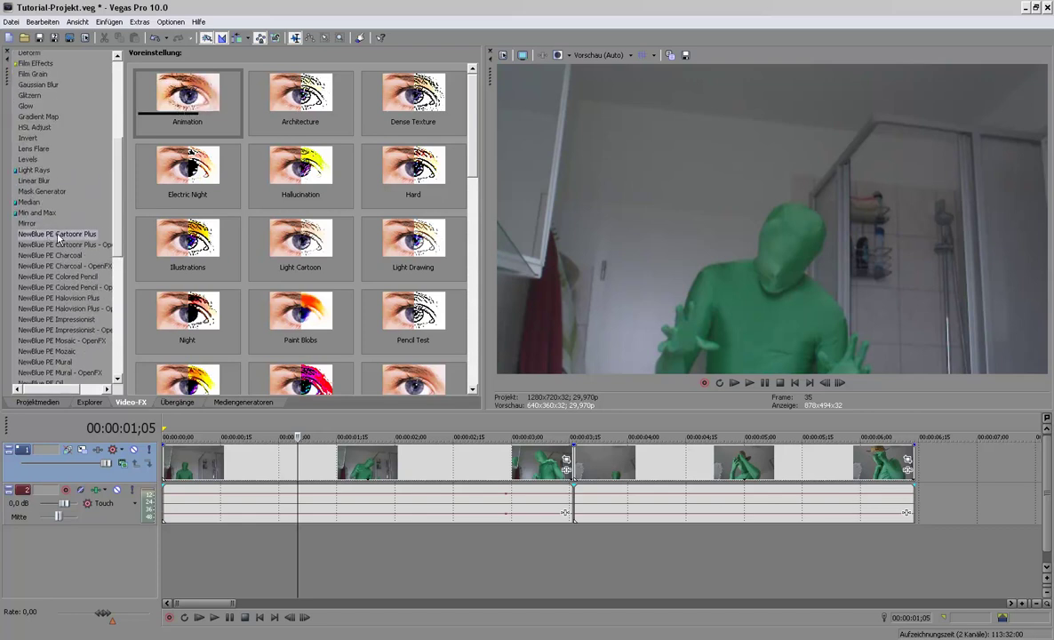
left_click(188, 99)
left_click_drag(338, 438, 336, 457)
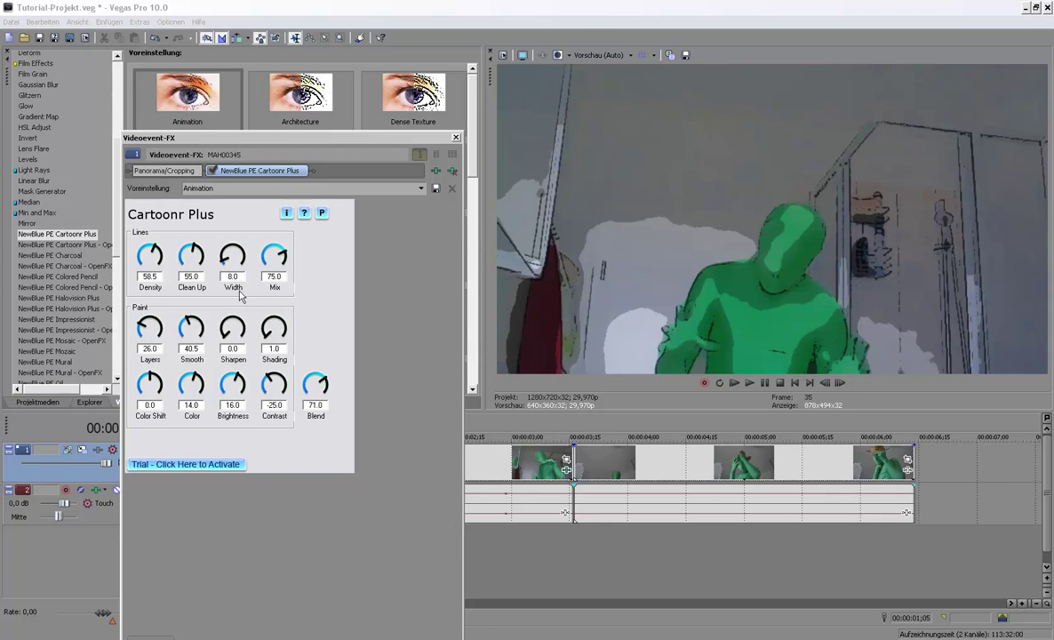
Step: Turn the Cartoonr Plus line Density down and back up, settling at 66.0
left_click_drag(154, 255, 166, 260)
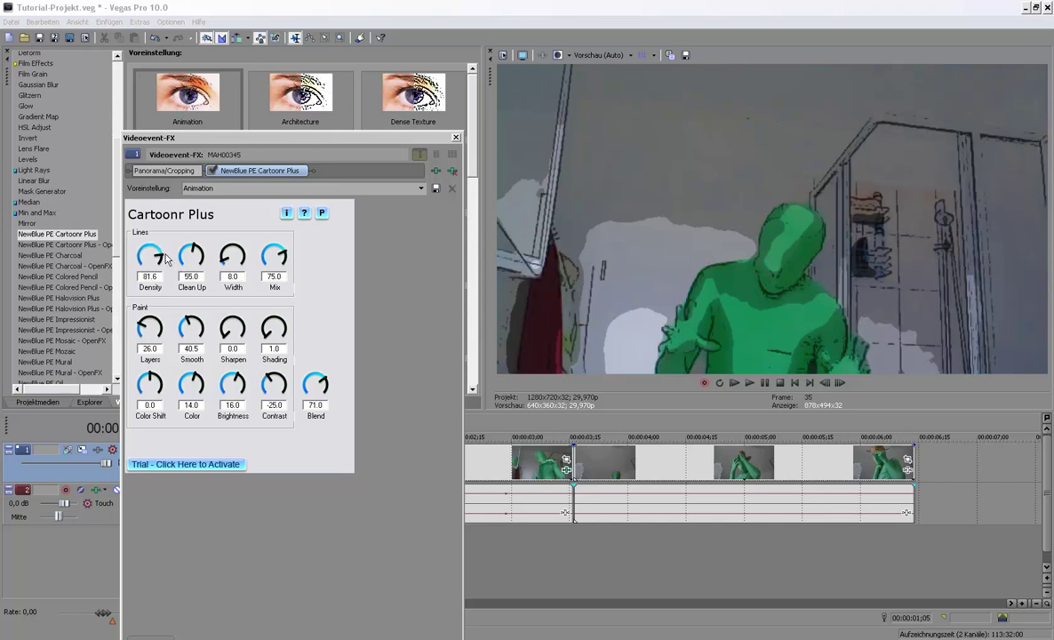
left_click_drag(163, 260, 153, 257)
left_click_drag(153, 256, 152, 234)
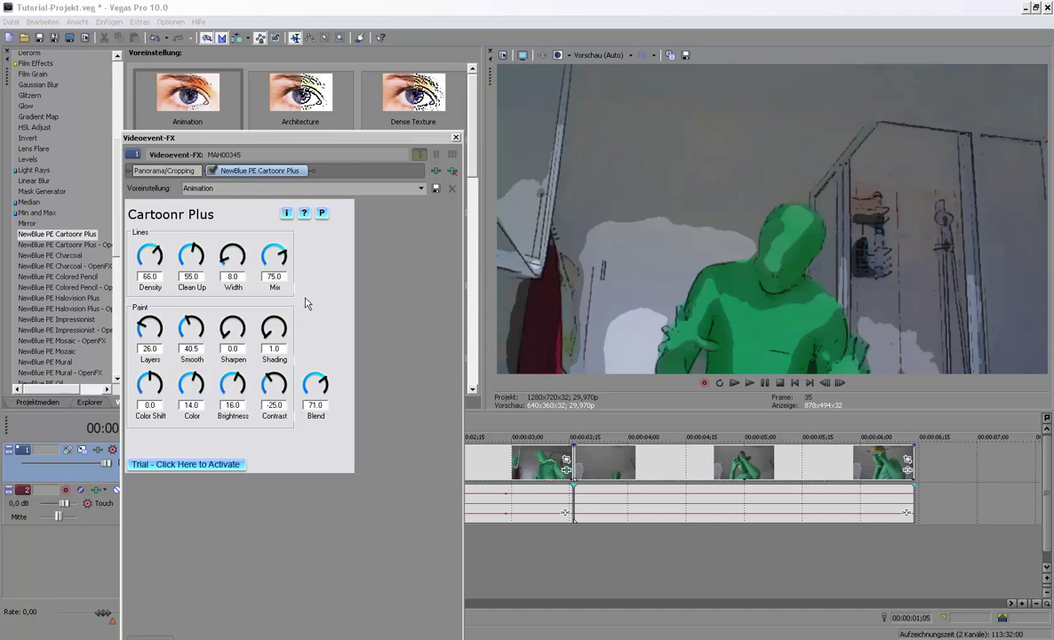
Step: Switch the preview to Optimal (Voll) full quality to check the result
left_click(614, 56)
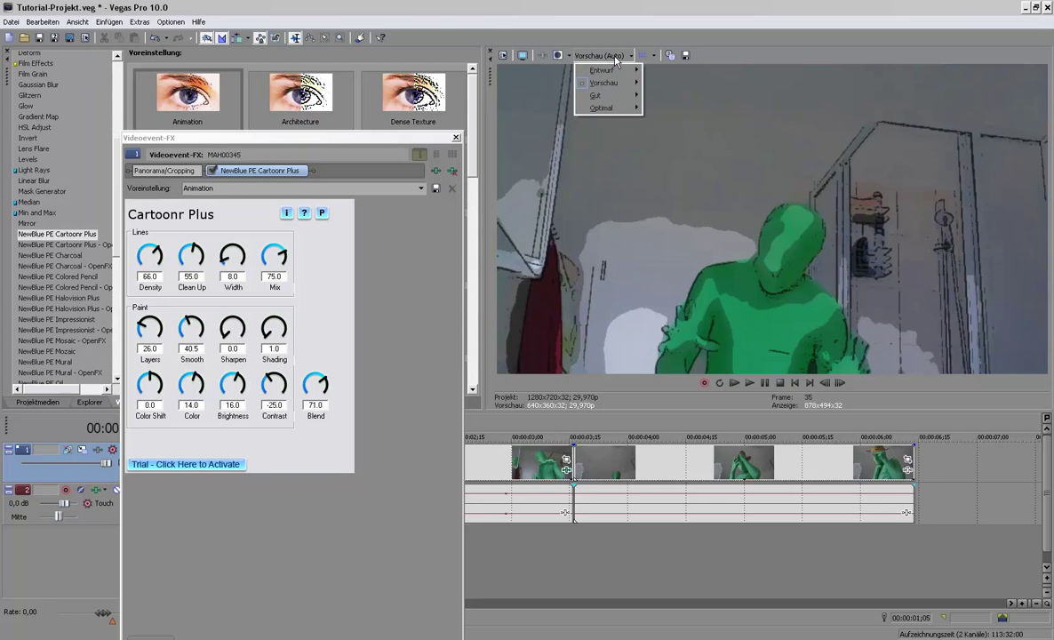
mouse_move(605, 107)
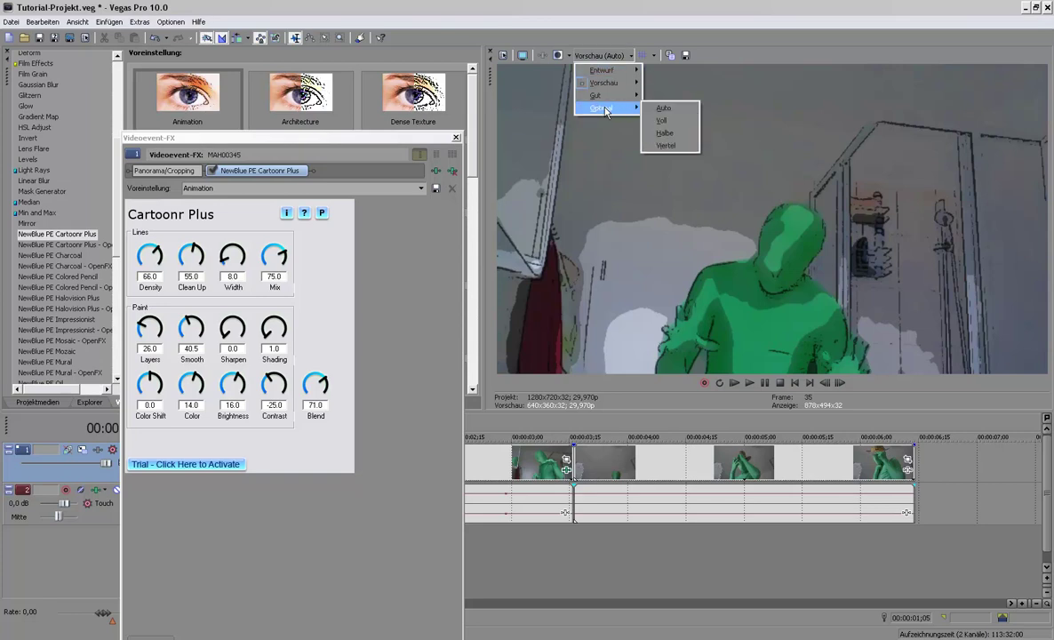
mouse_move(625, 89)
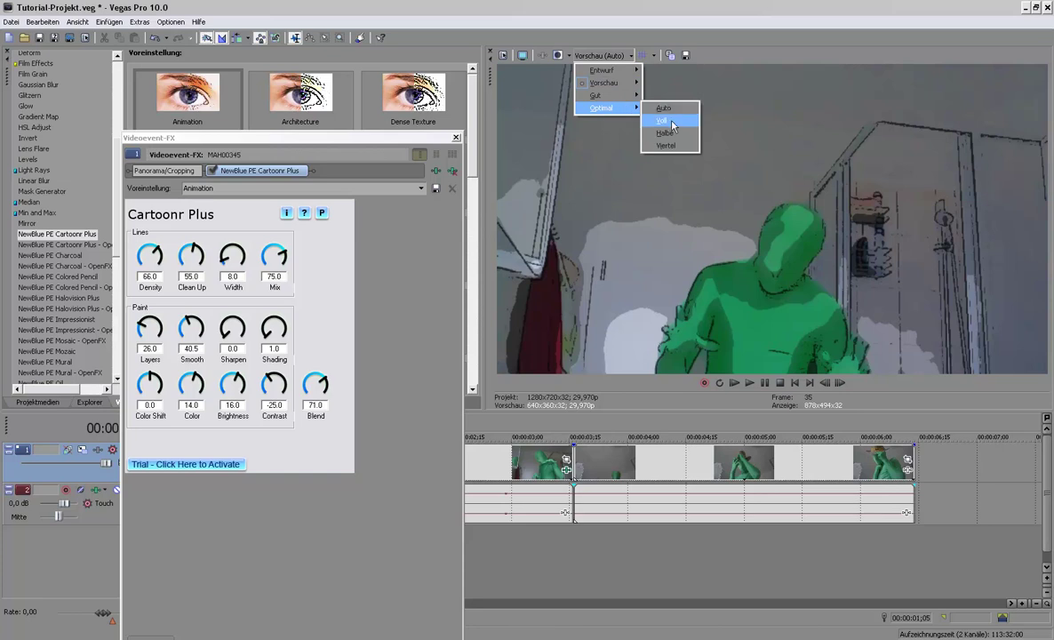
left_click(673, 125)
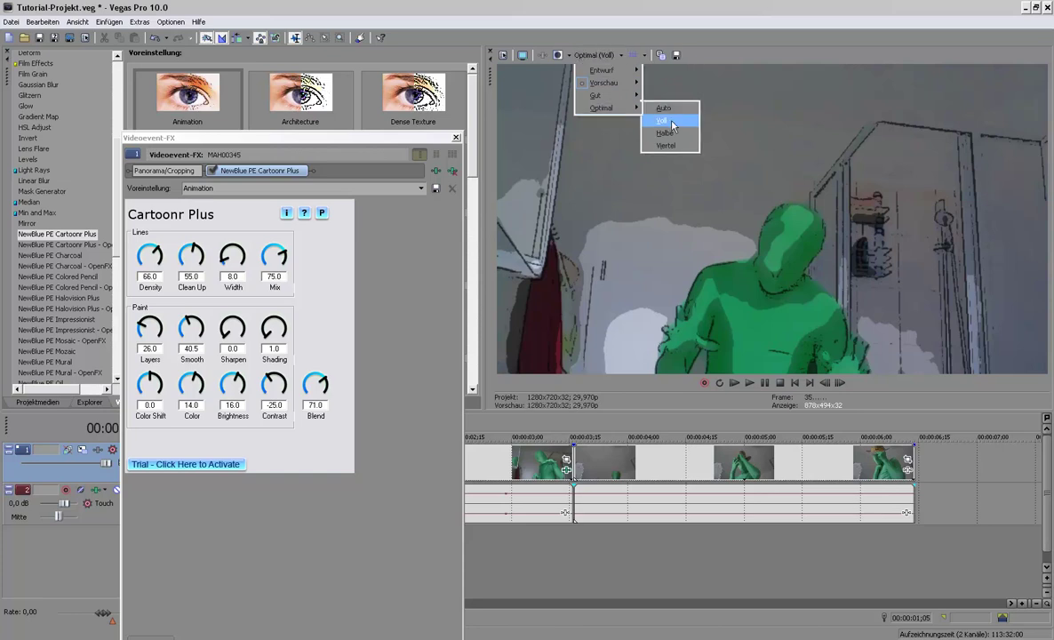
left_click(673, 125)
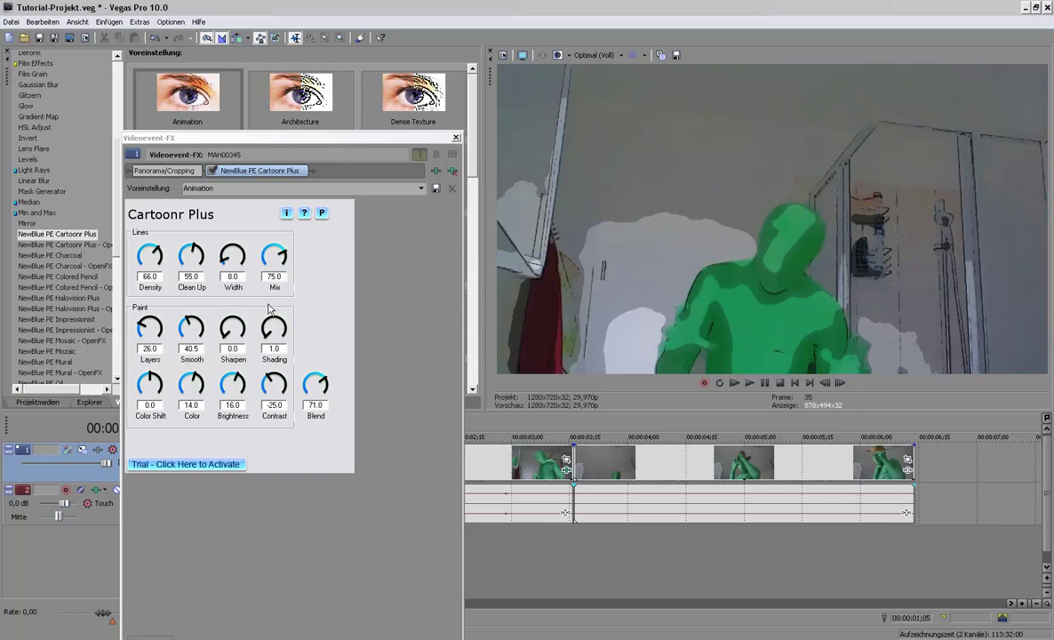
Step: Set line Density to 75.8 and return preview quality to Vorschau (Auto)
left_click(163, 257)
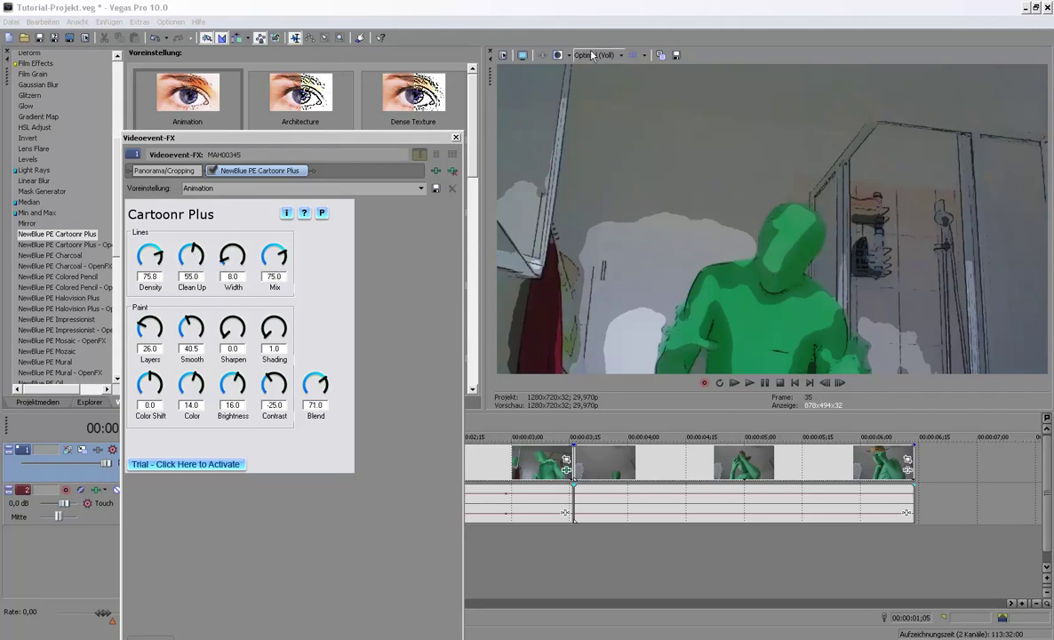
left_click(583, 55)
mouse_move(638, 84)
left_click(673, 85)
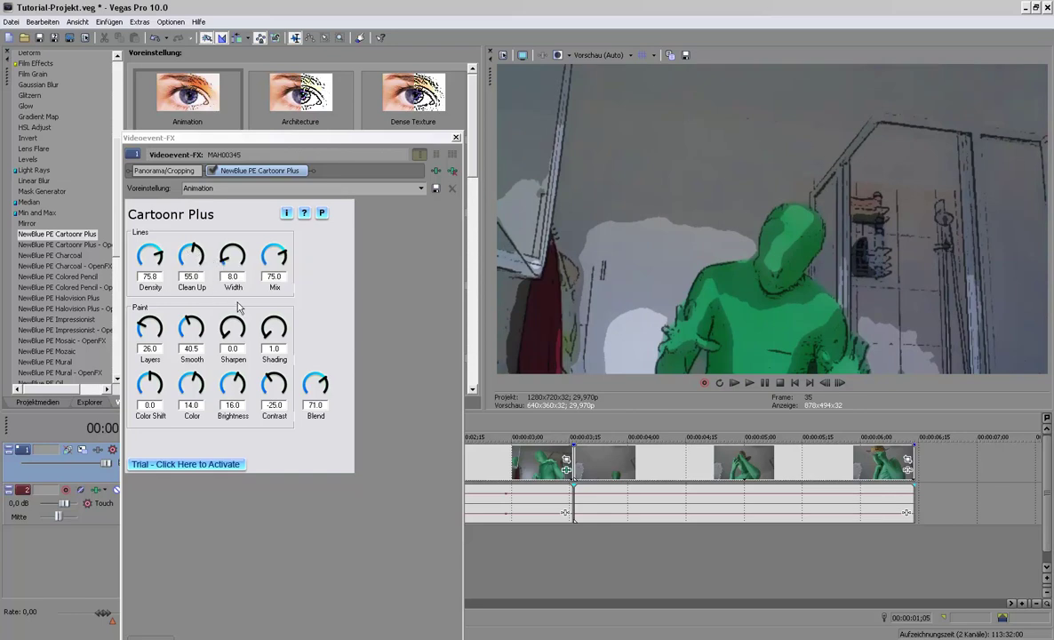
Step: Max out Clean Up to 100 and view the preview at full Optimal quality
mouse_move(201, 255)
left_mouse_down()
mouse_move(201, 269)
mouse_move(189, 238)
left_mouse_up()
mouse_move(192, 251)
left_mouse_down()
mouse_move(185, 229)
mouse_move(221, 259)
mouse_move(231, 254)
left_mouse_up()
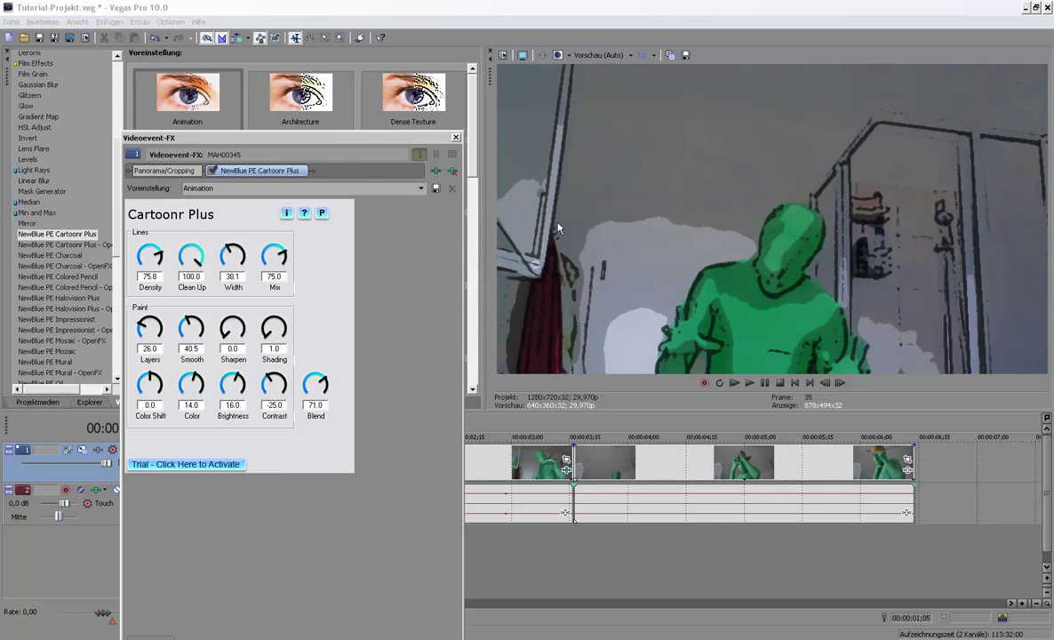
left_click(630, 55)
mouse_move(595, 107)
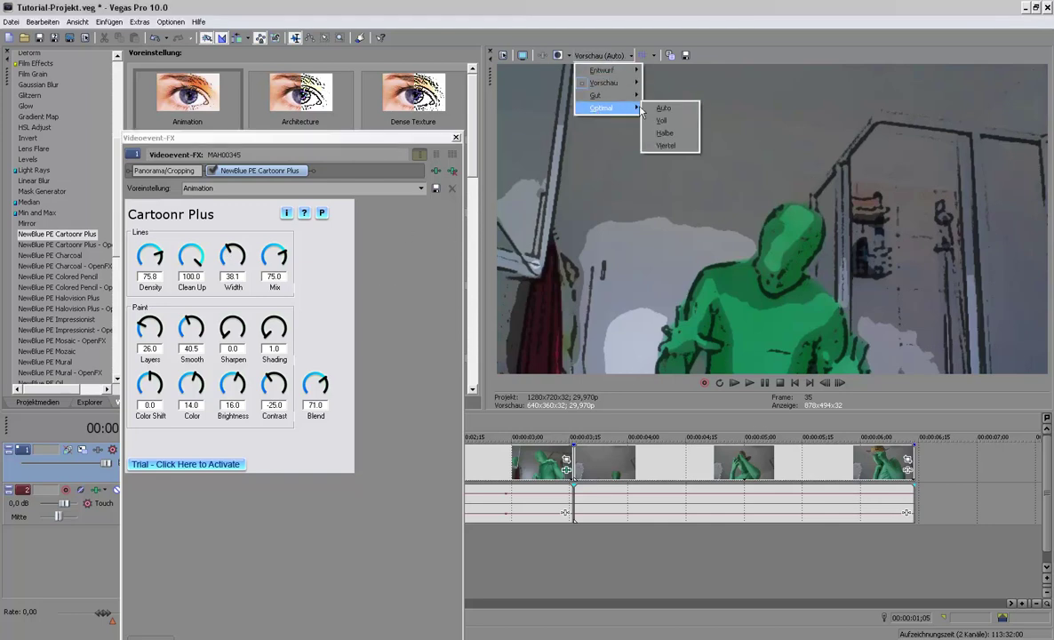
left_click(662, 122)
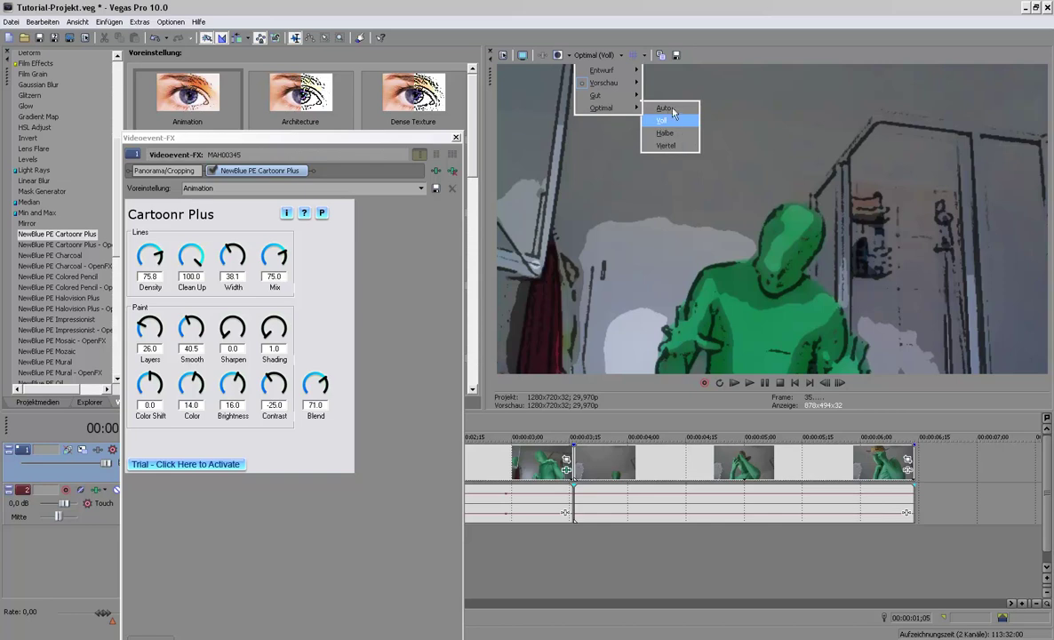
left_click(668, 115)
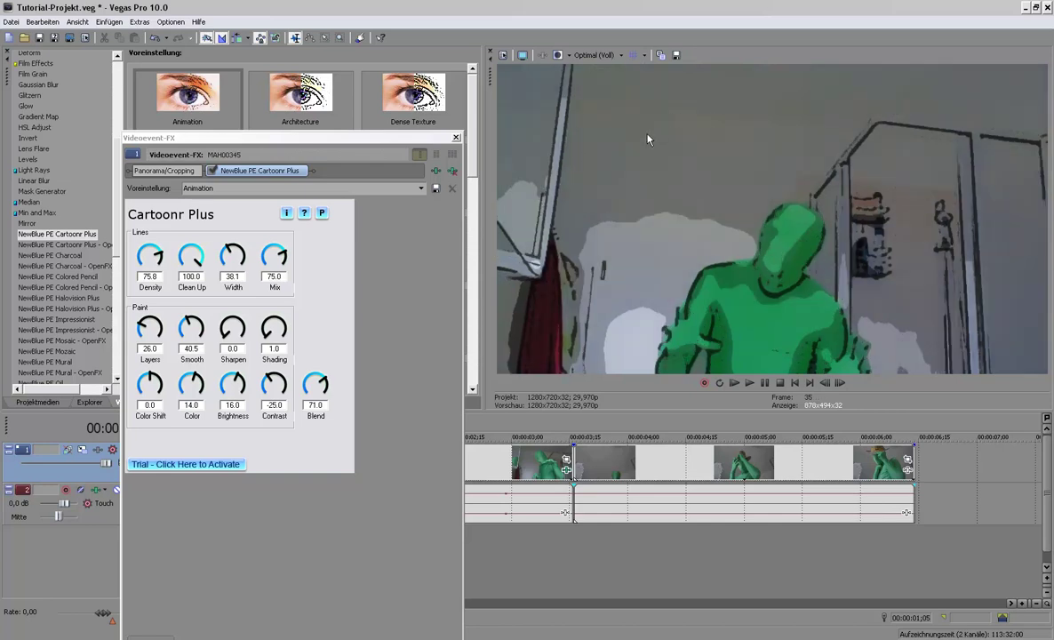
Step: Widen the outlines to Width 38.0 and set preview quality back to Vorschau (Auto)
left_click_drag(229, 249, 228, 252)
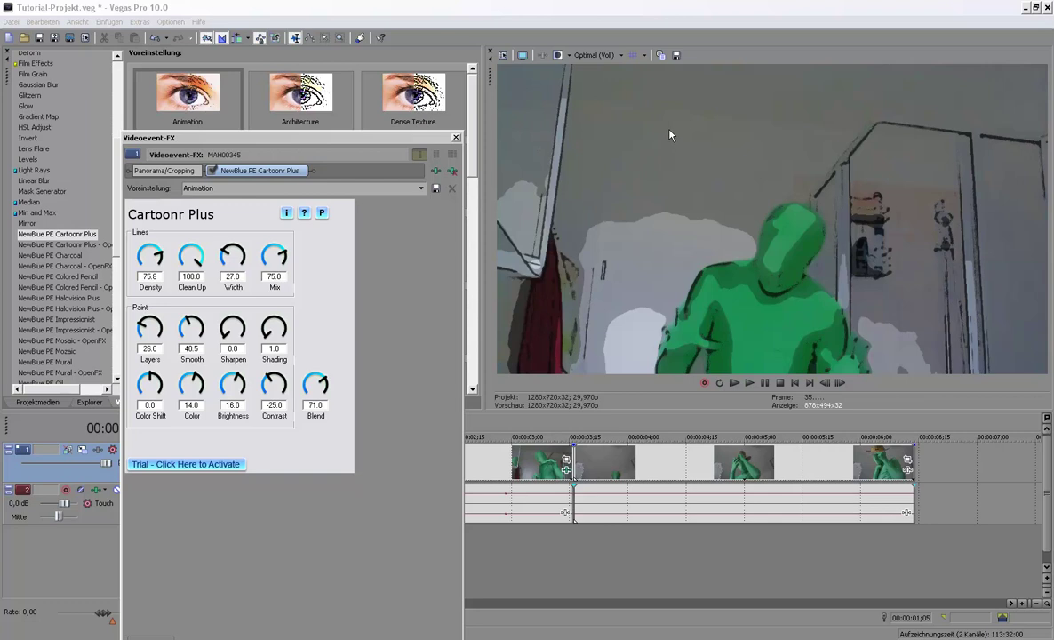
left_click_drag(223, 257, 229, 253)
left_click(594, 55)
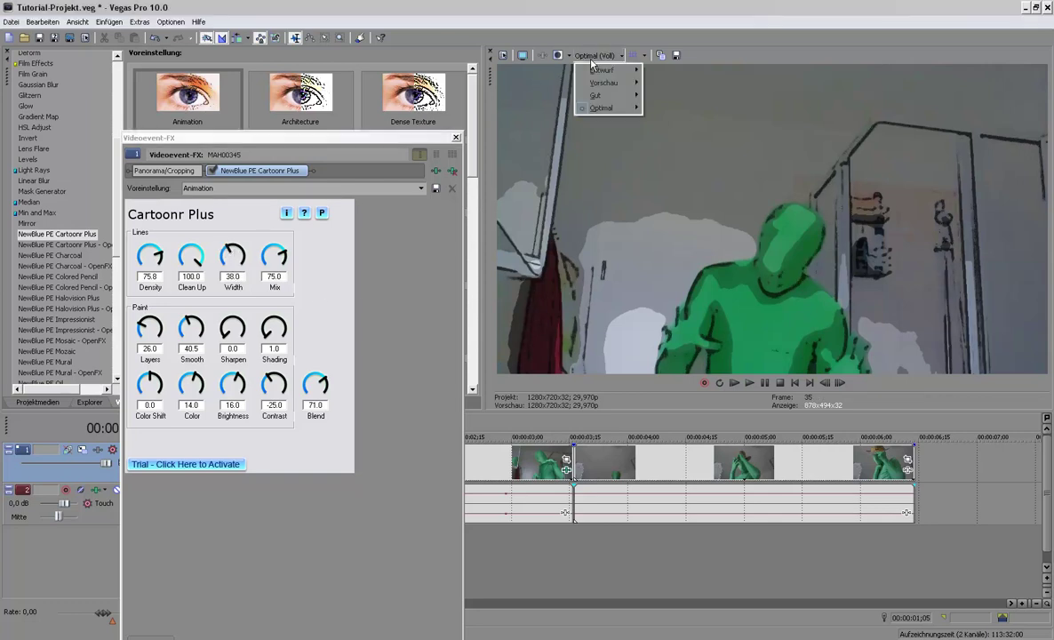
mouse_move(610, 91)
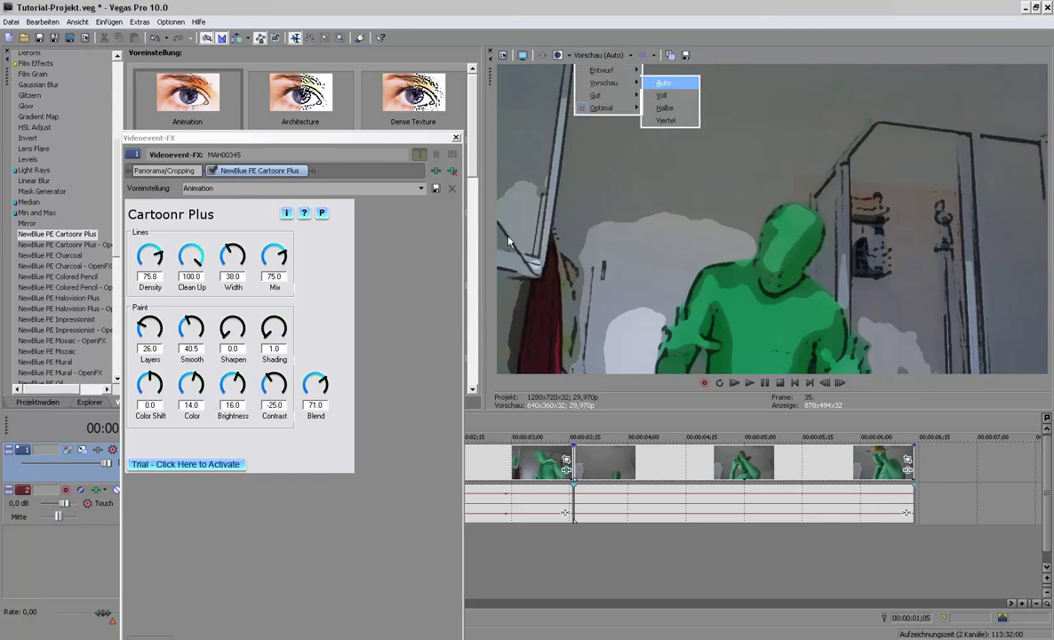
left_click(658, 84)
Step: Turn line Mix to 100, set paint Layers to about 76.5, and raise Sharpen and Shading
mouse_move(282, 257)
left_mouse_down()
mouse_move(258, 259)
mouse_move(281, 250)
mouse_move(299, 272)
mouse_move(275, 244)
mouse_move(315, 268)
mouse_move(316, 282)
mouse_move(289, 291)
left_mouse_up()
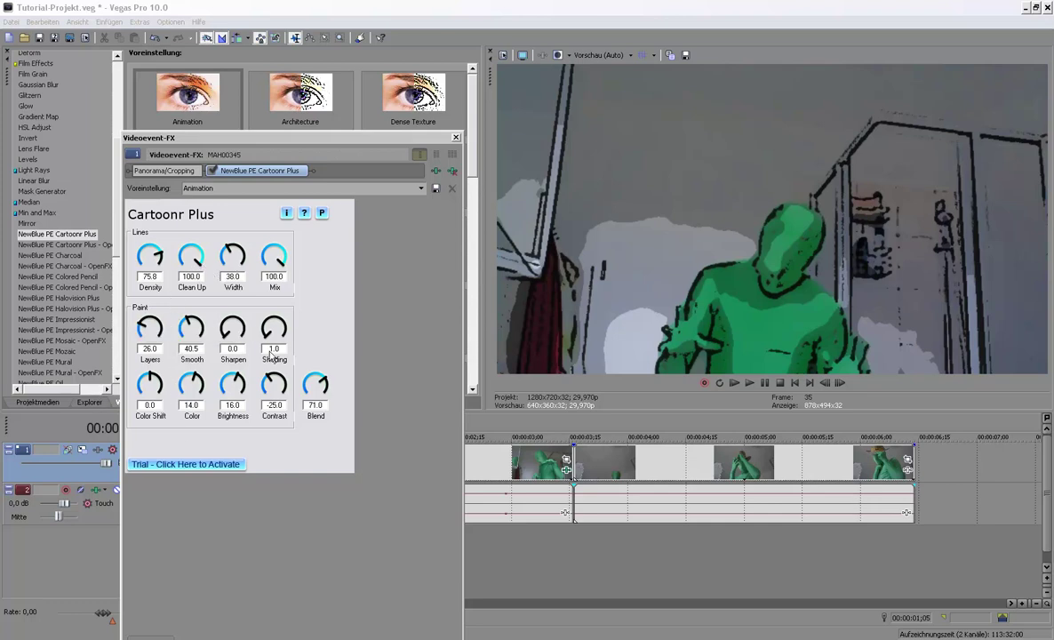
left_click_drag(141, 322, 165, 332)
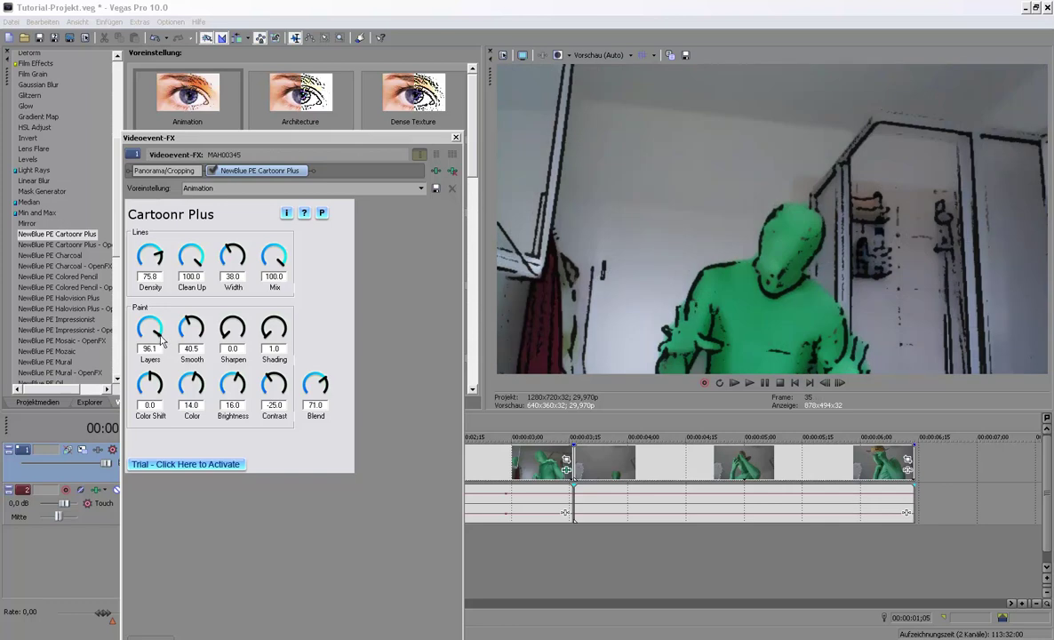
left_click_drag(151, 309, 145, 304)
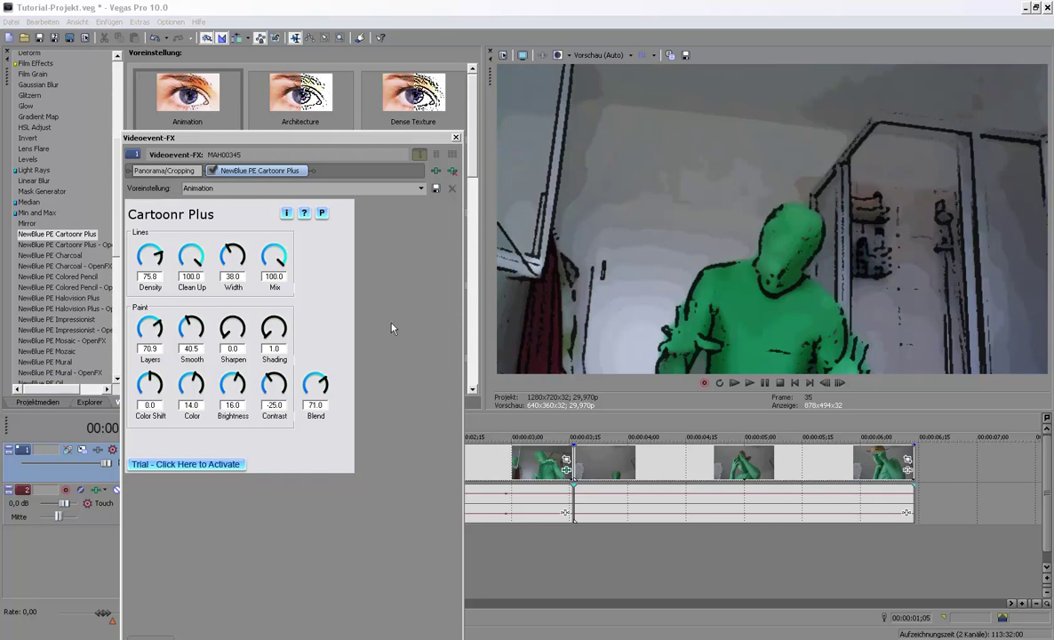
mouse_move(151, 309)
left_mouse_down()
mouse_move(162, 334)
mouse_move(190, 322)
mouse_move(201, 357)
mouse_move(151, 356)
mouse_move(236, 378)
left_mouse_up()
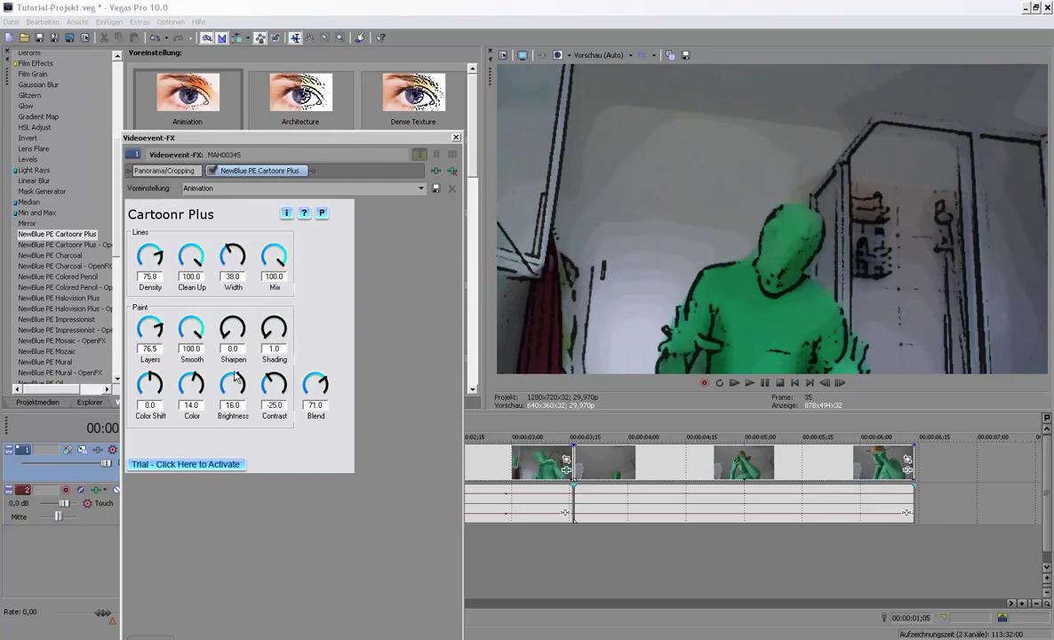
mouse_move(225, 339)
left_mouse_down()
mouse_move(301, 335)
mouse_move(303, 363)
mouse_move(186, 319)
mouse_move(219, 352)
left_mouse_up()
mouse_move(252, 319)
left_mouse_down()
mouse_move(266, 336)
mouse_move(305, 325)
mouse_move(267, 312)
mouse_move(249, 360)
left_mouse_up()
left_click(228, 465)
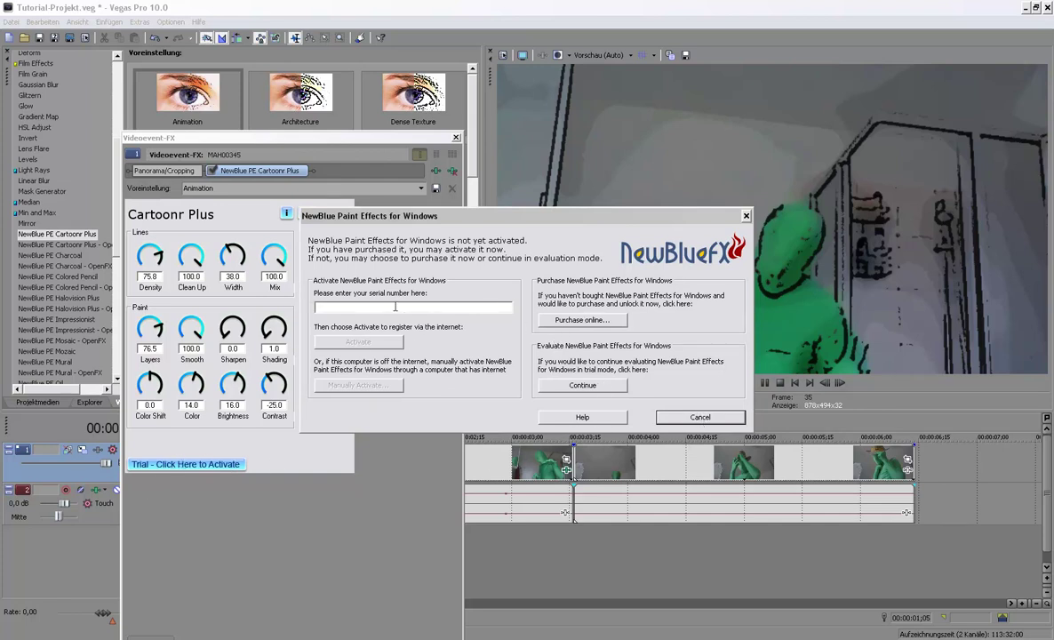
left_click(689, 416)
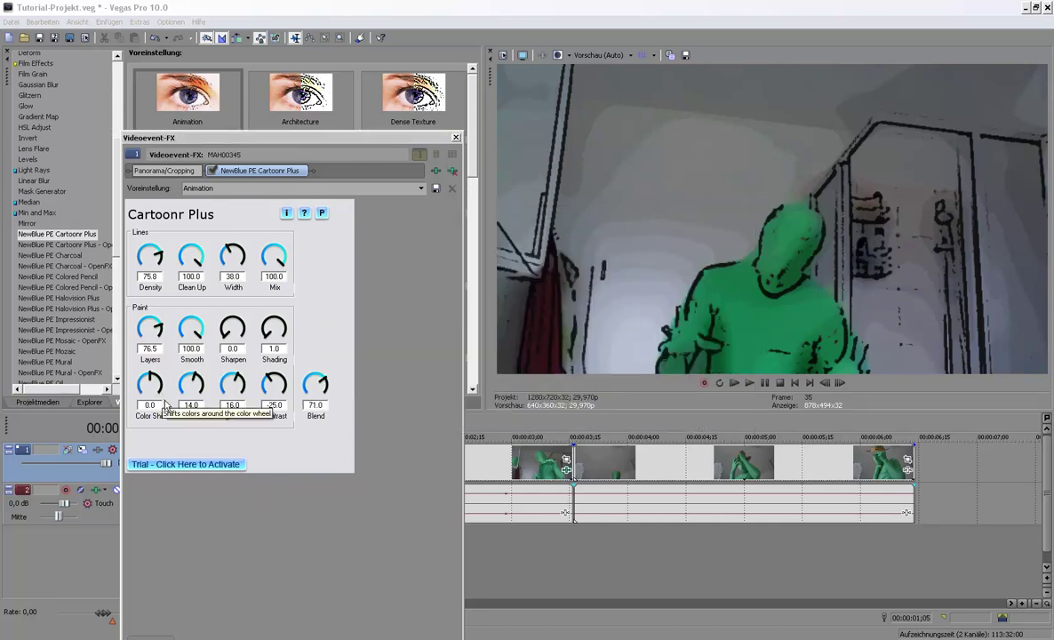
Step: Set Color Shift 43.4, Color 18.5, Brightness 39.0, Contrast 41.7 and Blend 72.3
mouse_move(144, 389)
left_mouse_down()
mouse_move(174, 394)
mouse_move(167, 405)
mouse_move(209, 408)
mouse_move(131, 425)
left_mouse_up()
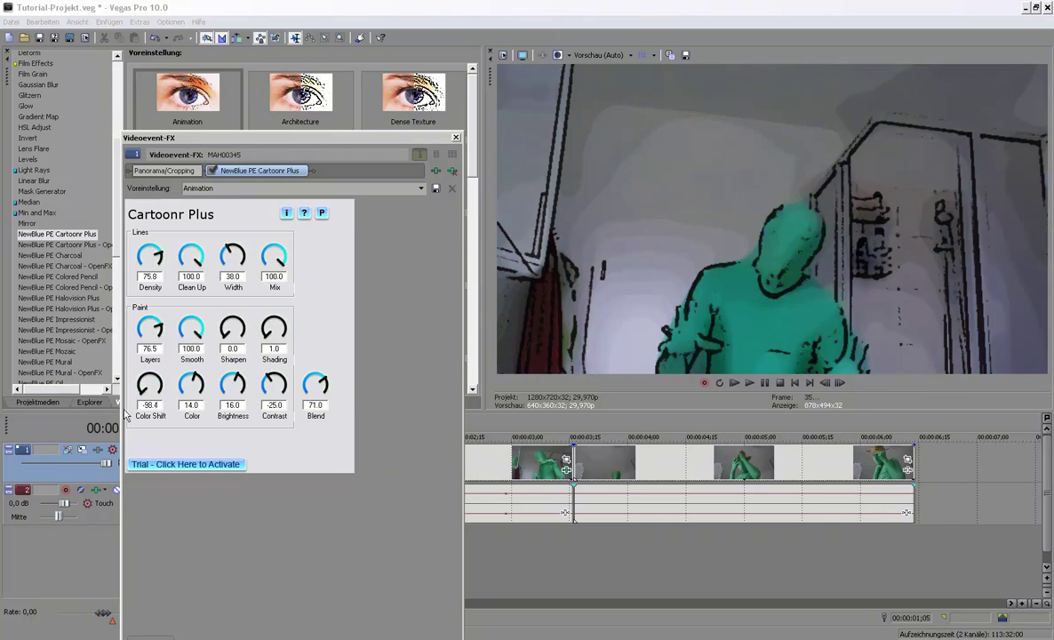
mouse_move(131, 425)
left_mouse_down()
mouse_move(208, 362)
mouse_move(209, 384)
left_mouse_up()
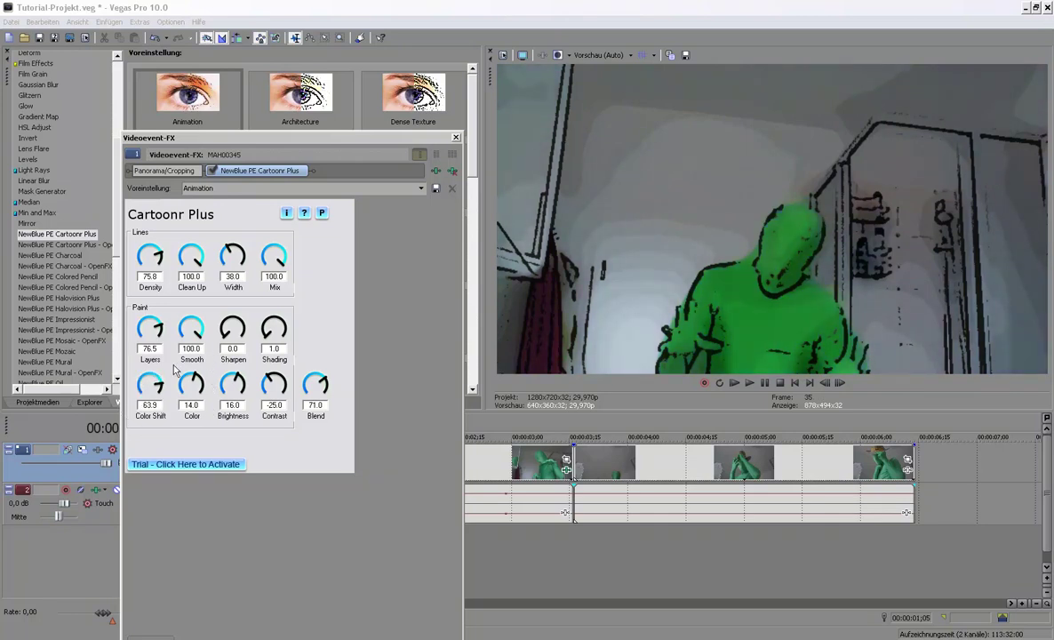
mouse_move(196, 381)
left_mouse_down()
mouse_move(189, 430)
mouse_move(254, 439)
mouse_move(206, 360)
left_mouse_up()
mouse_move(147, 384)
left_mouse_down()
mouse_move(133, 398)
mouse_move(145, 357)
mouse_move(175, 377)
left_mouse_up()
mouse_move(219, 349)
left_mouse_down()
mouse_move(247, 405)
mouse_move(244, 375)
mouse_move(285, 384)
left_mouse_up()
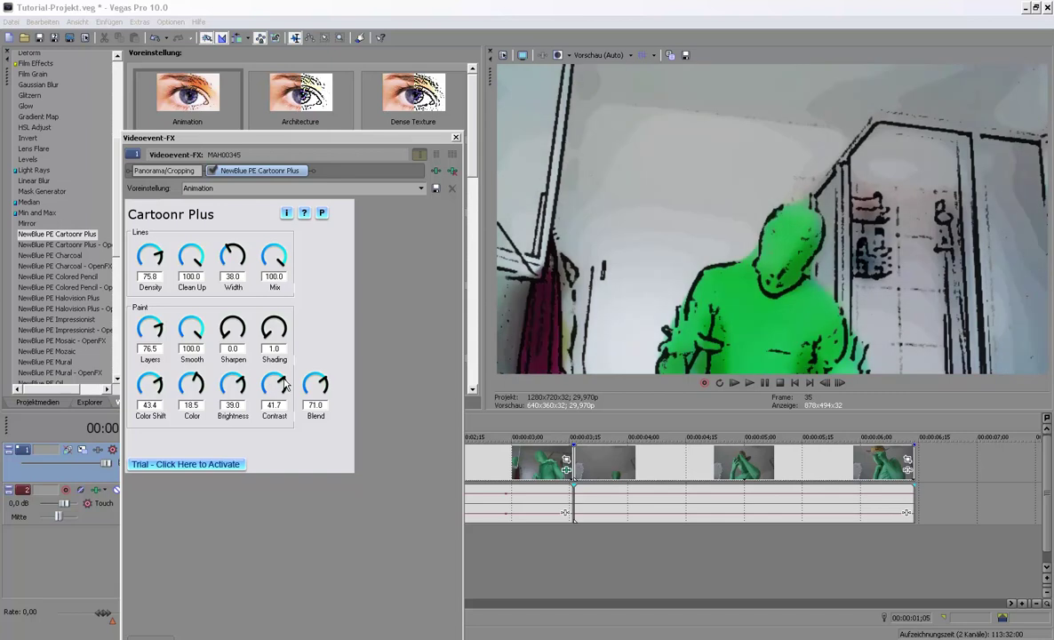
mouse_move(315, 384)
left_mouse_down()
mouse_move(324, 387)
mouse_move(311, 424)
left_mouse_up()
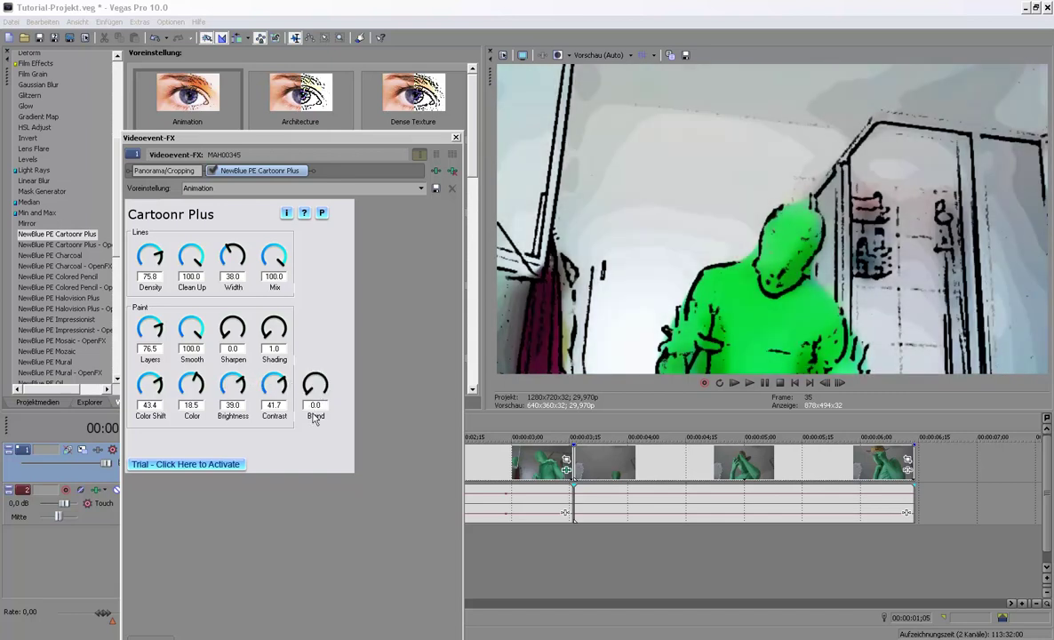
mouse_move(311, 424)
left_mouse_down()
mouse_move(320, 362)
mouse_move(346, 380)
mouse_move(331, 419)
mouse_move(339, 399)
mouse_move(323, 385)
mouse_move(303, 431)
mouse_move(355, 367)
left_mouse_up()
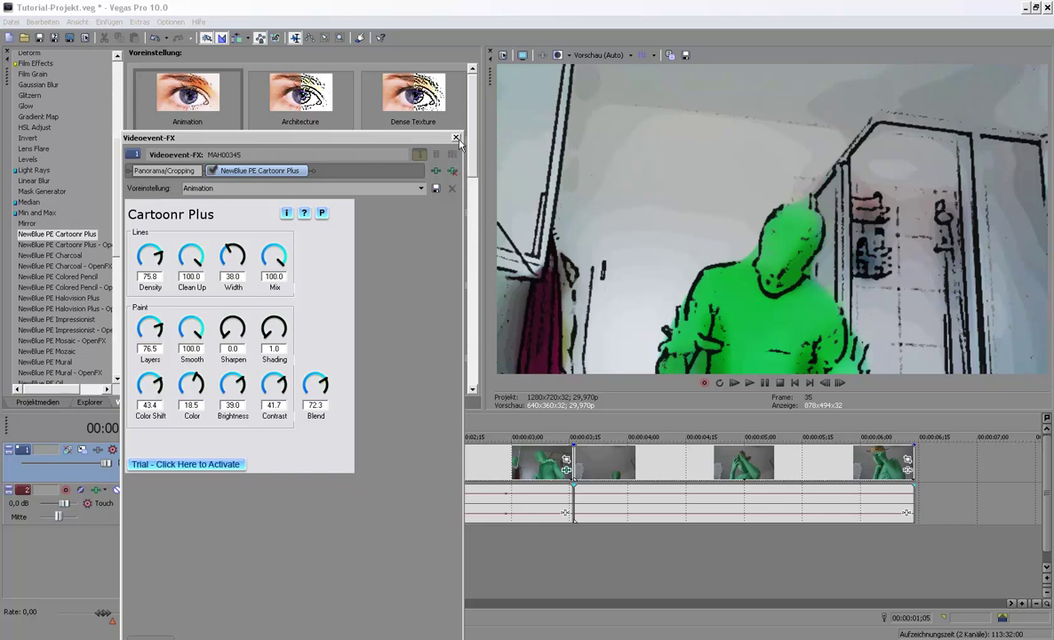
Step: Compare with MAH00345 and raise MAH00346's Density to 76.7, plus its Clean Up and Width
left_click(644, 480)
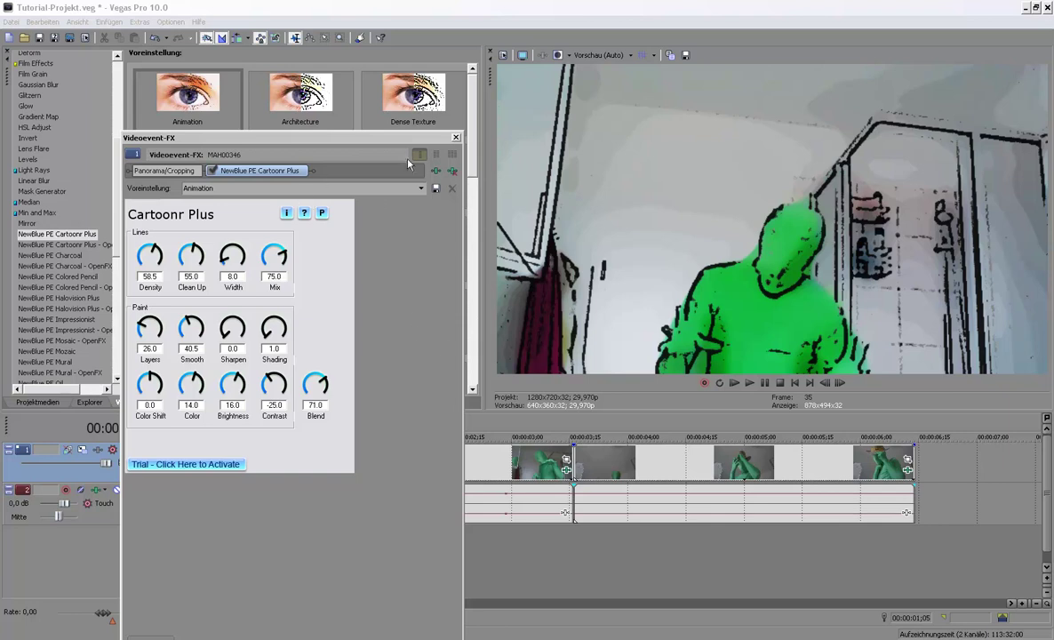
left_click(563, 474)
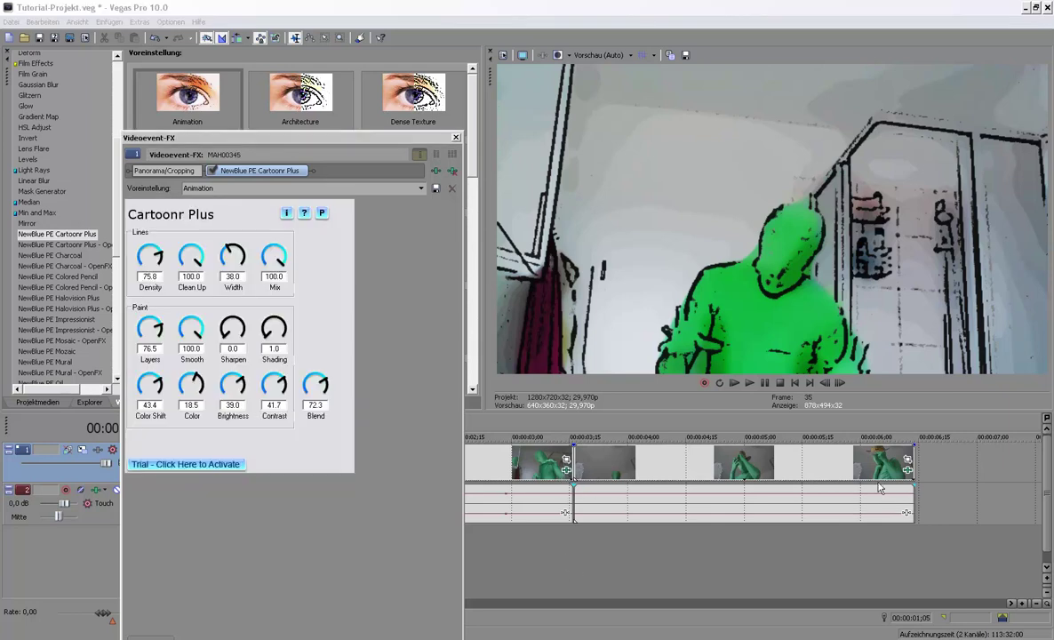
left_click(635, 458)
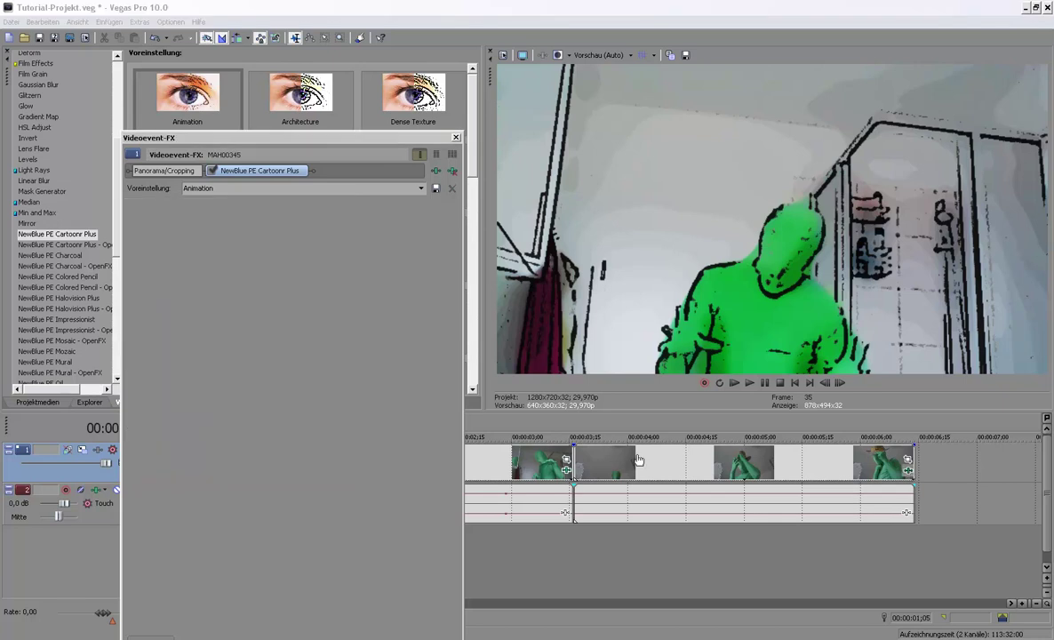
left_click_drag(144, 254, 174, 255)
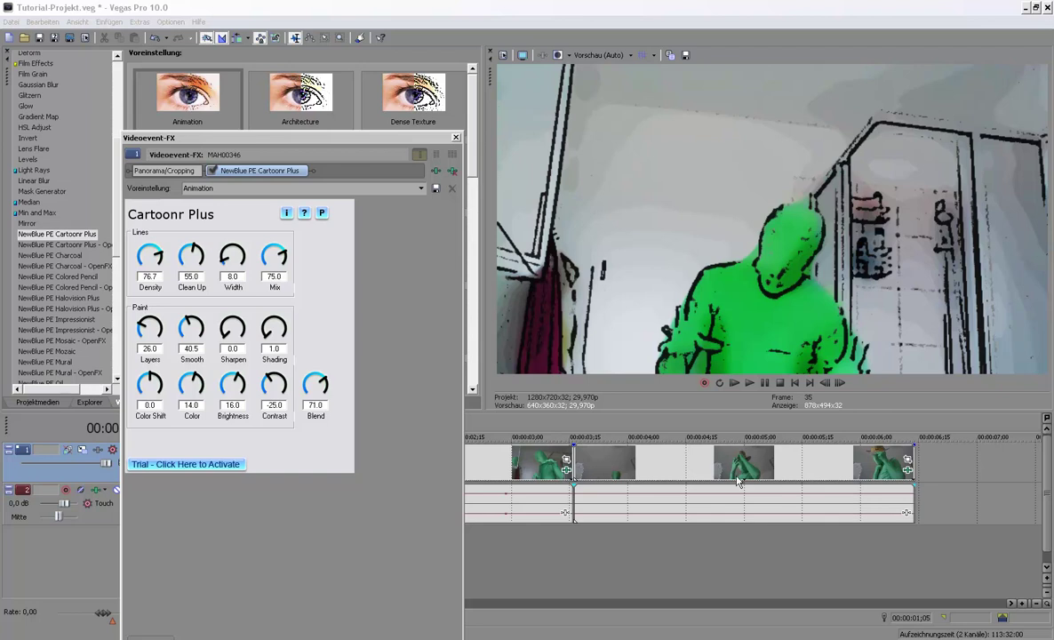
left_click(567, 472)
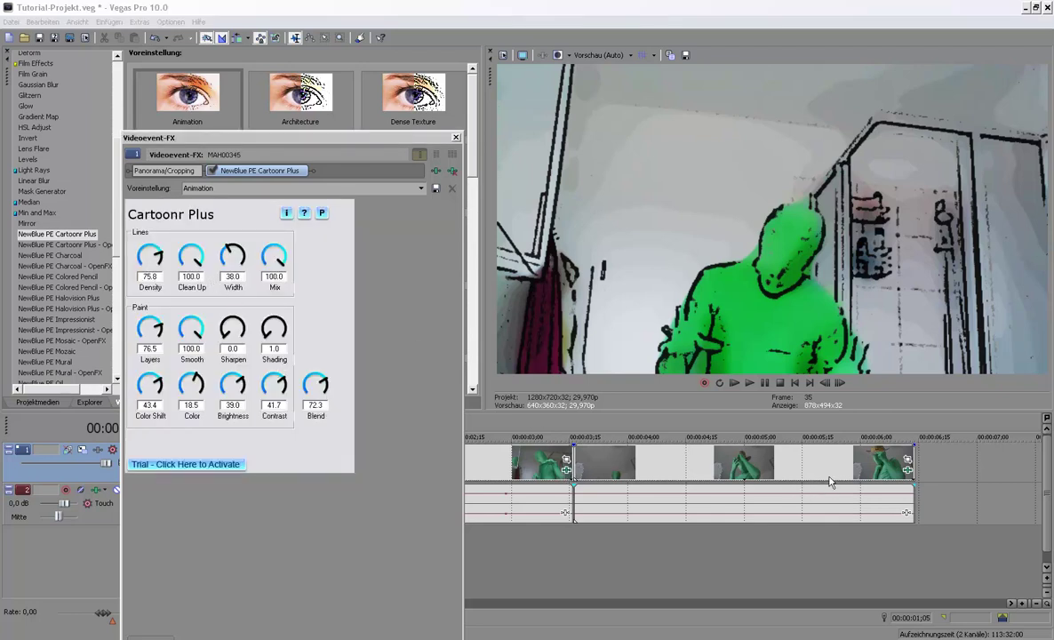
left_click(908, 469)
mouse_move(188, 260)
left_mouse_down()
mouse_move(235, 255)
mouse_move(227, 246)
left_mouse_up()
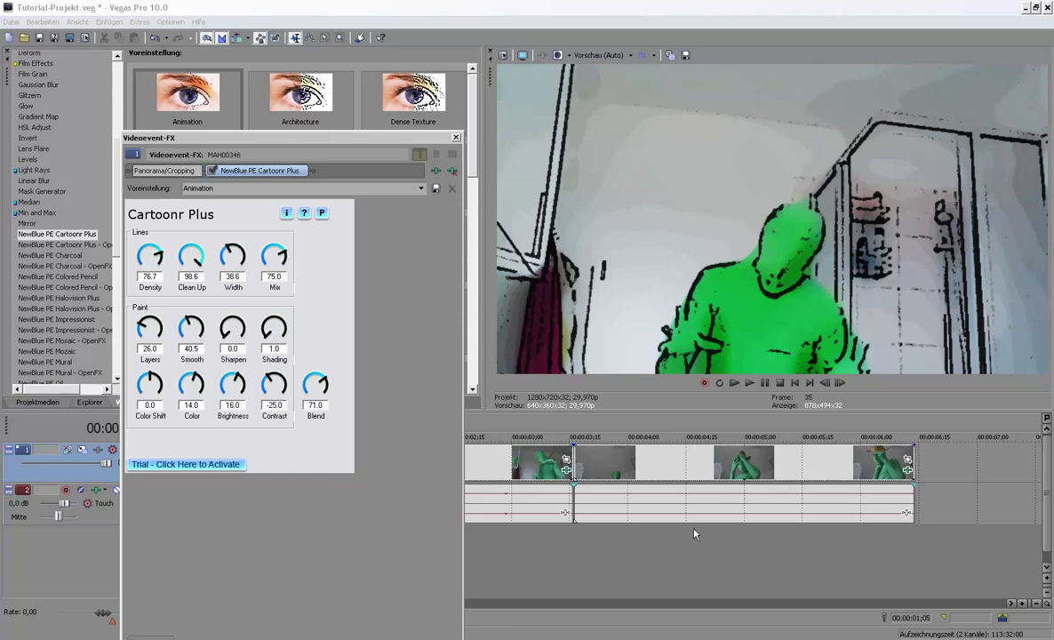
Step: Set MAH00346's line Mix to 100 and paint Layers to 73.5, checking against MAH00345
left_click(526, 447)
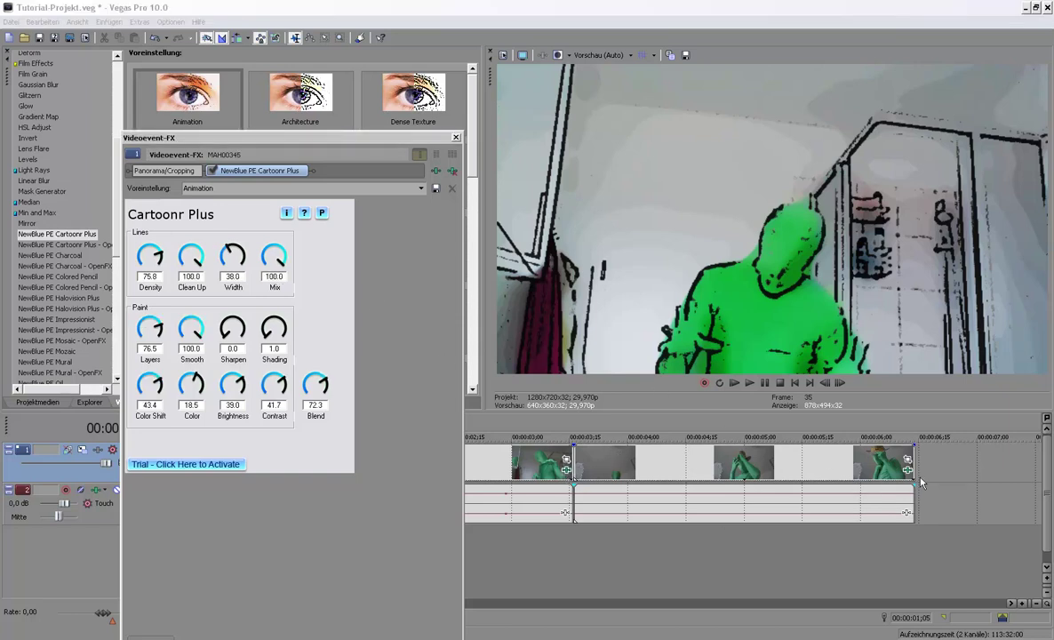
left_click(845, 447)
left_click_drag(286, 267, 280, 282)
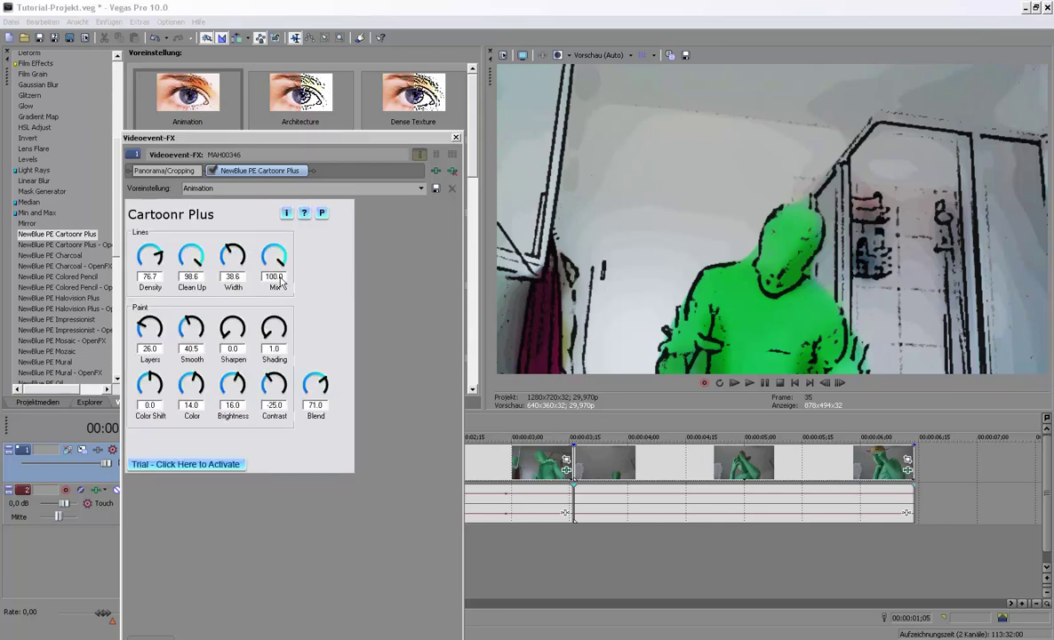
left_click_drag(165, 323, 160, 327)
left_click(485, 462)
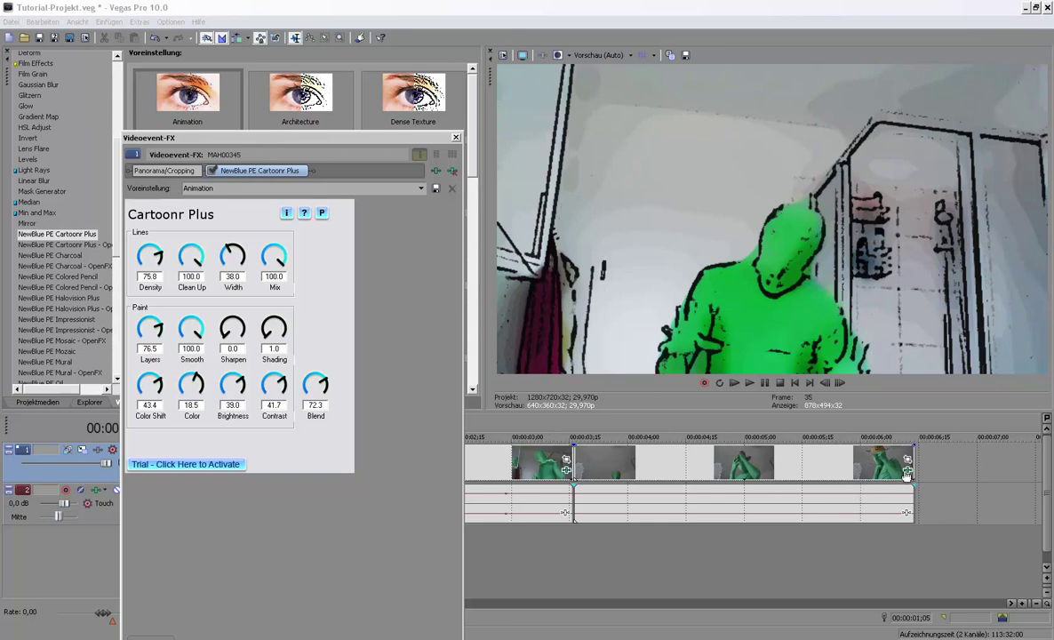
left_click(829, 463)
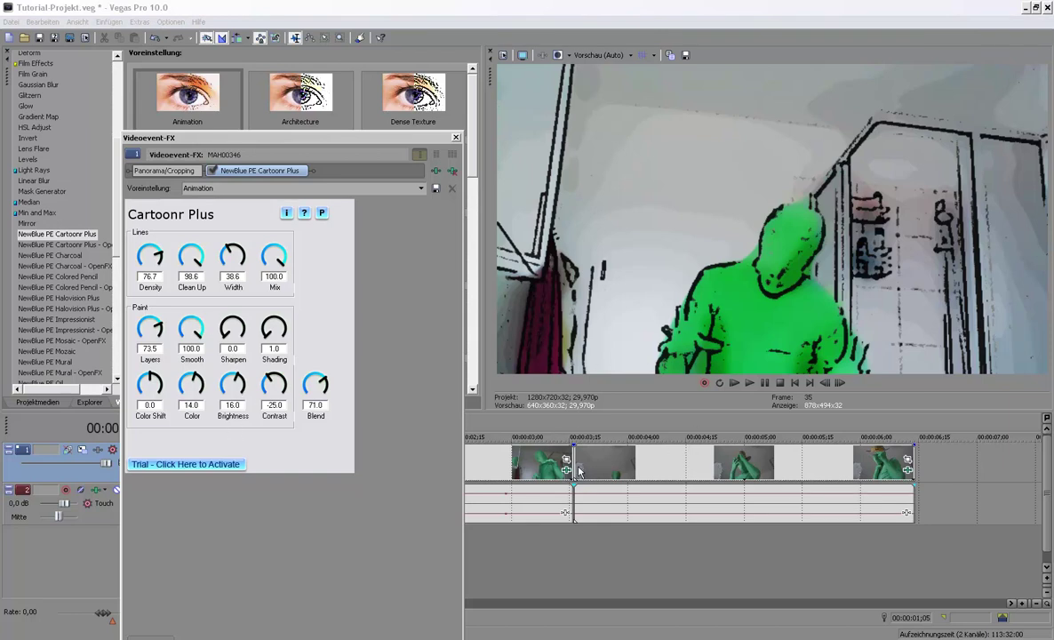
Step: Jump to another frame of the first clip and view it at Optimal (Voll) quality
left_click(507, 463)
left_click(594, 55)
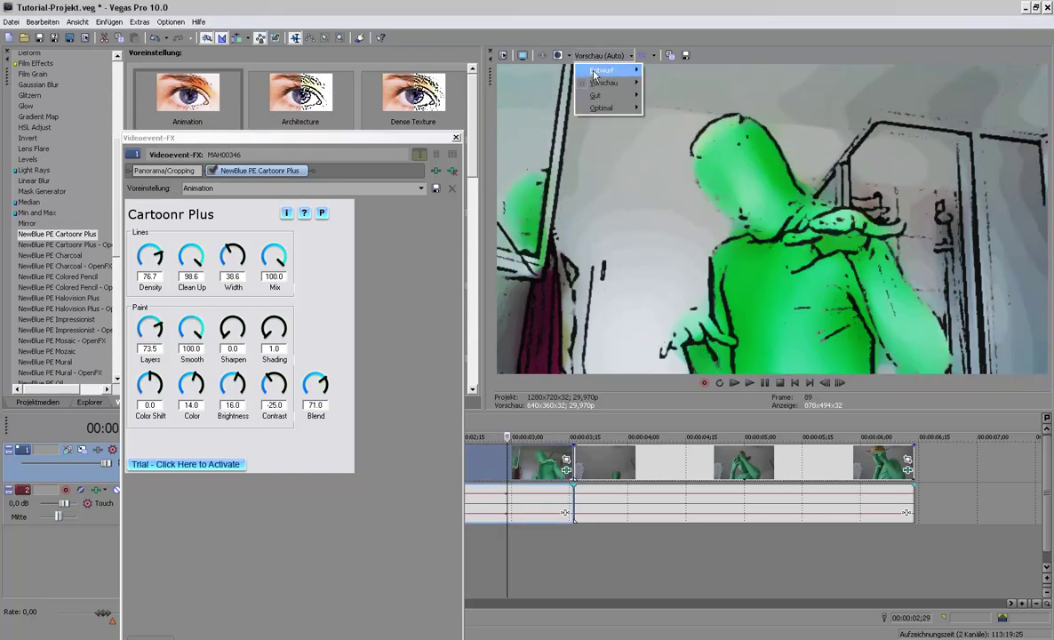
mouse_move(623, 108)
left_click(663, 122)
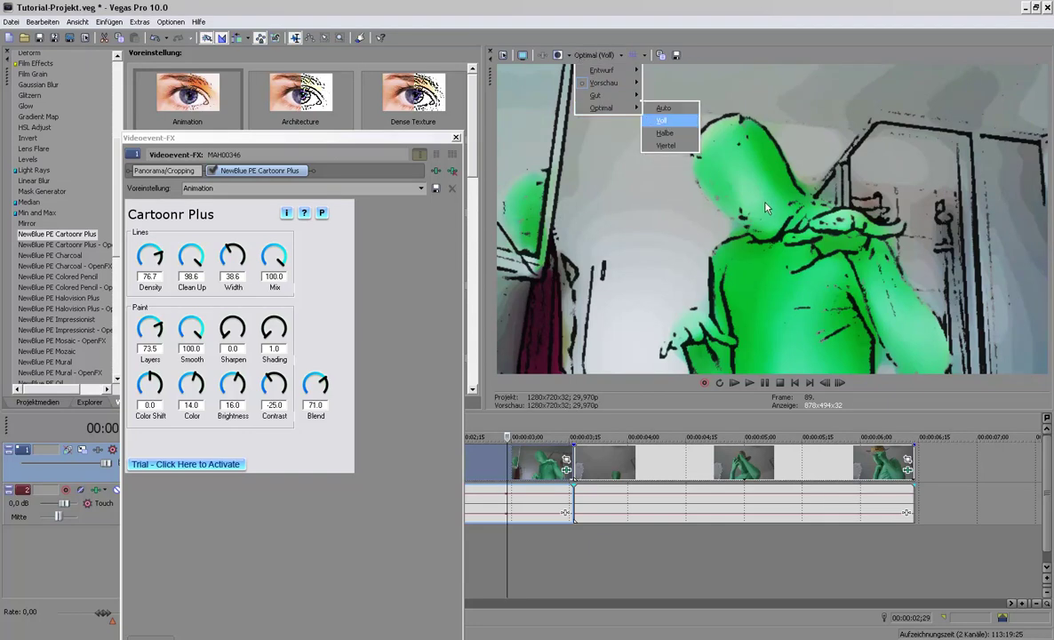
left_click(833, 243)
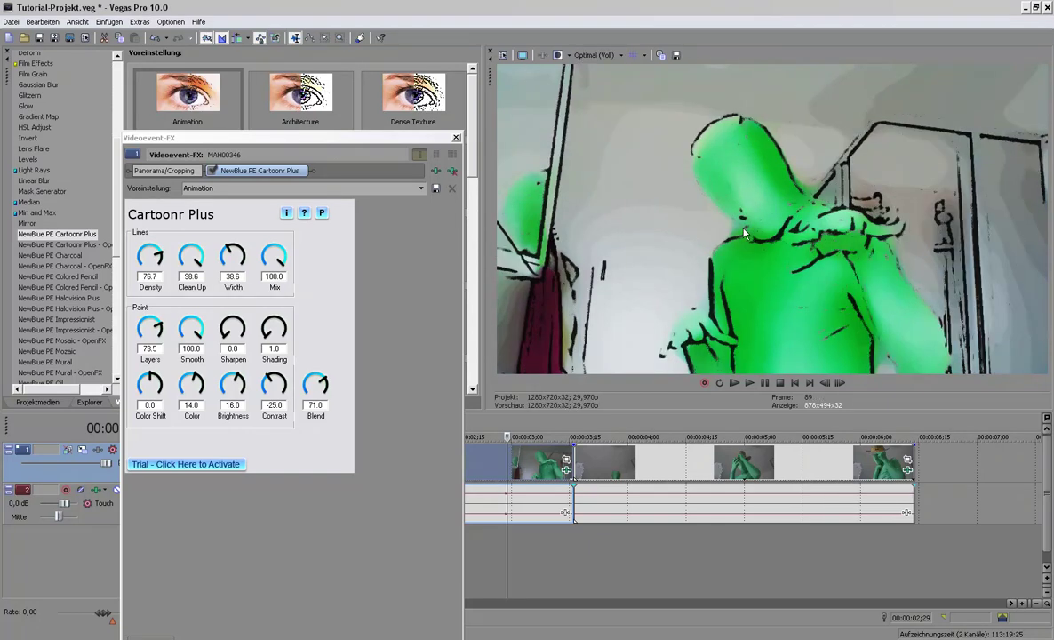
Step: Return preview quality to Vorschau (Auto) and show MAH00345's effect settings
left_click(594, 55)
mouse_move(601, 84)
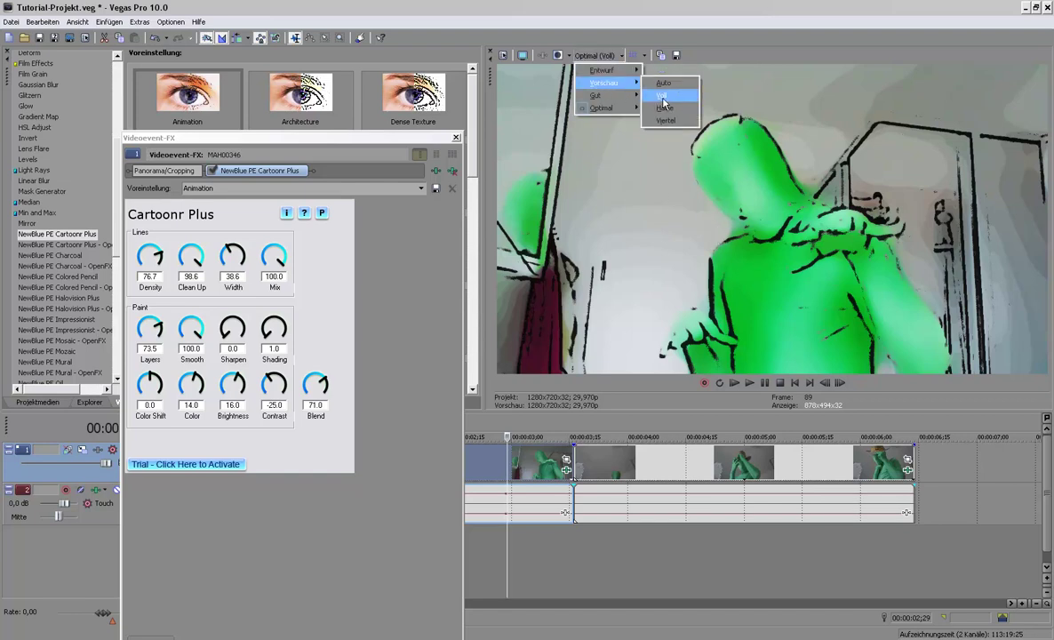
left_click(663, 83)
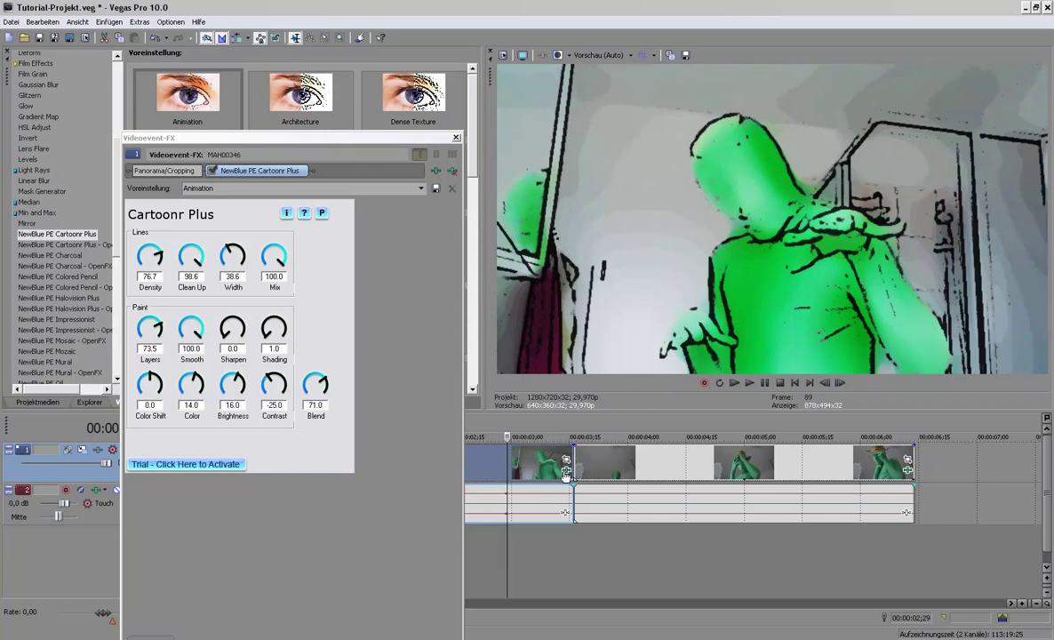
left_click(567, 472)
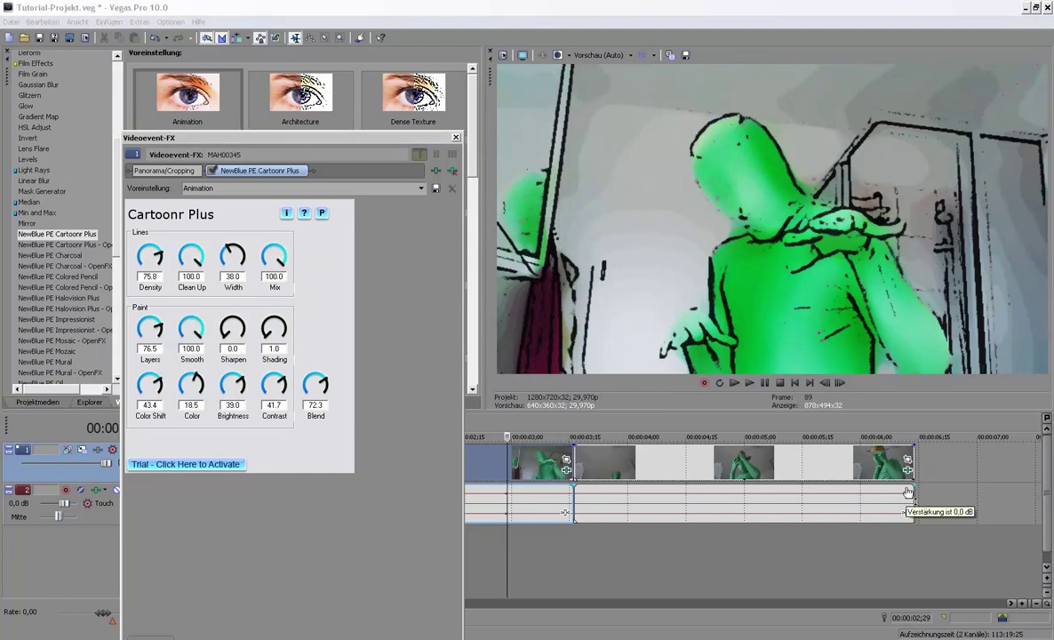
Step: Adjust MAH00346's Cartoonr Plus Color Shift, comparing against MAH00345
left_click(843, 455)
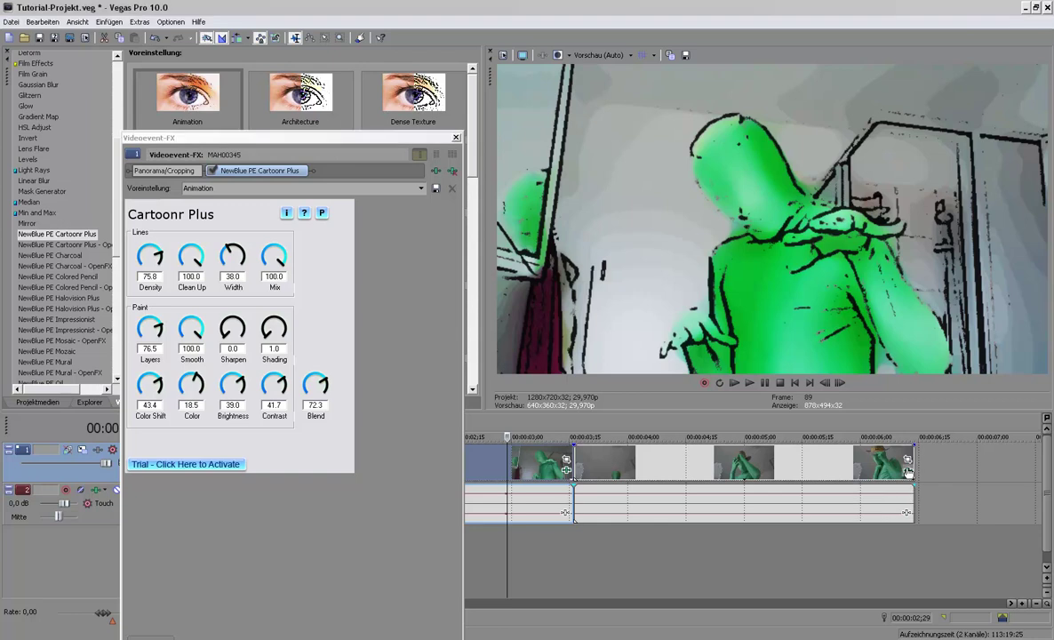
mouse_move(157, 385)
left_mouse_down()
mouse_move(166, 383)
mouse_move(160, 357)
mouse_move(203, 369)
left_mouse_up()
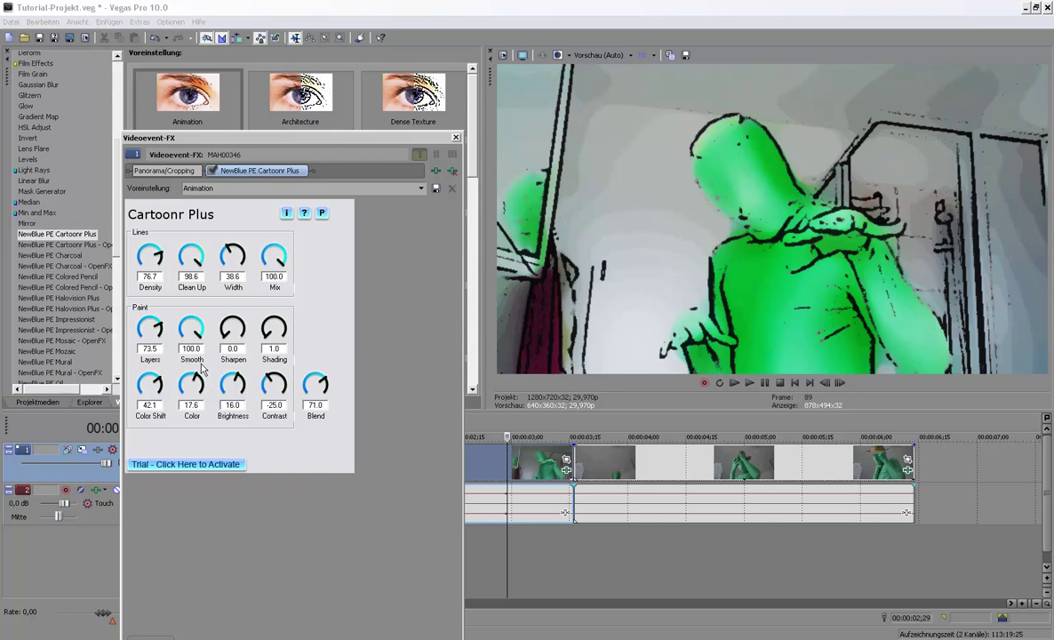
left_click(566, 469)
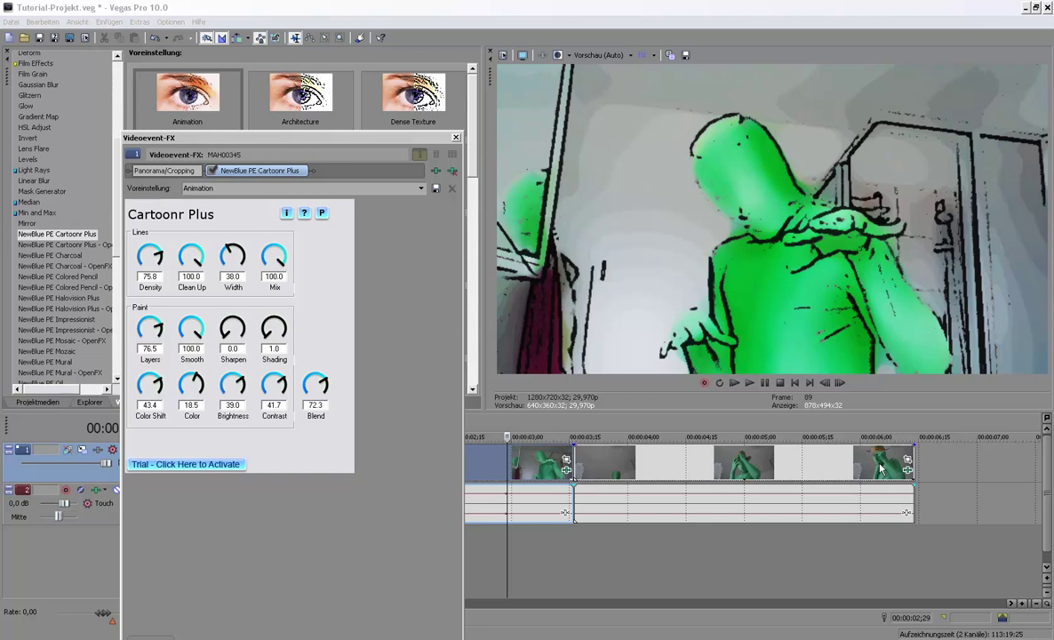
left_click(908, 469)
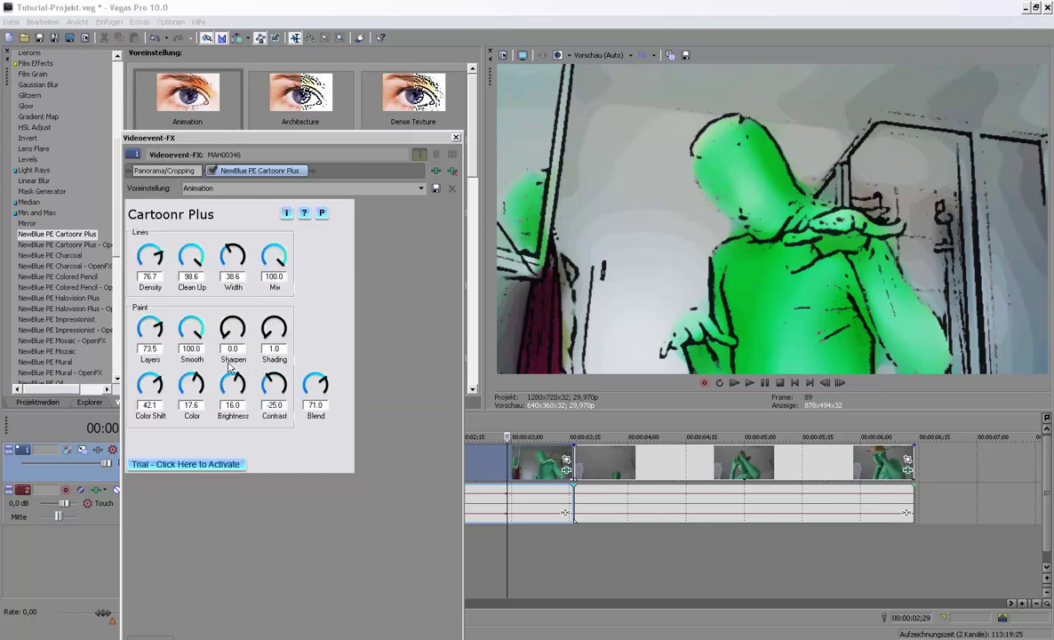
Step: Raise MAH00346's Brightness to 38.9 and Contrast to 41.1, then close the effect settings
left_click_drag(246, 379, 285, 383)
left_click(566, 471)
left_click(900, 499)
left_click(903, 474)
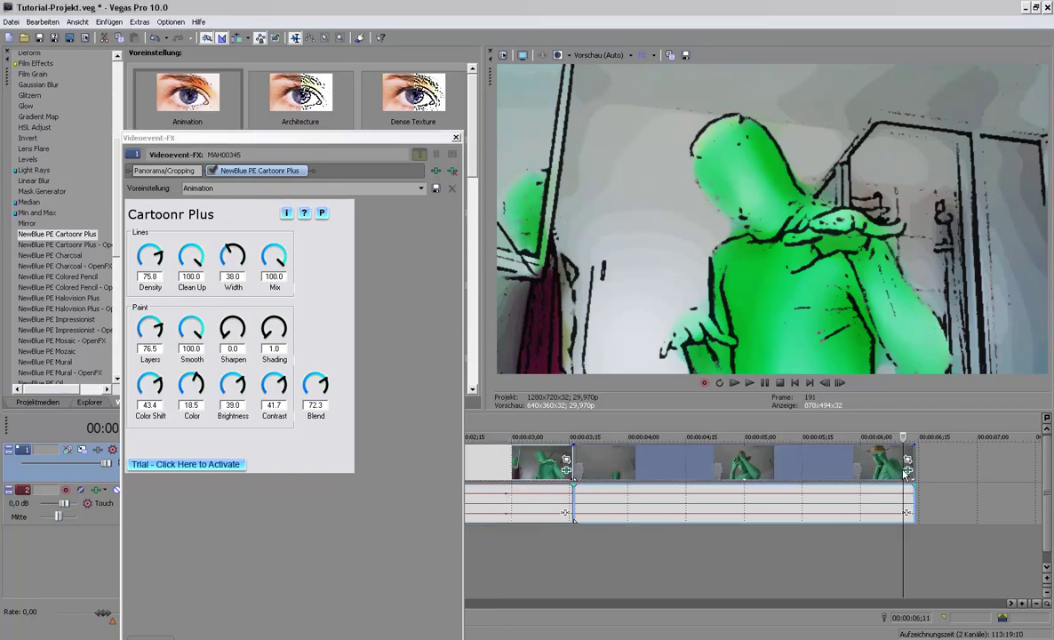
left_click(456, 139)
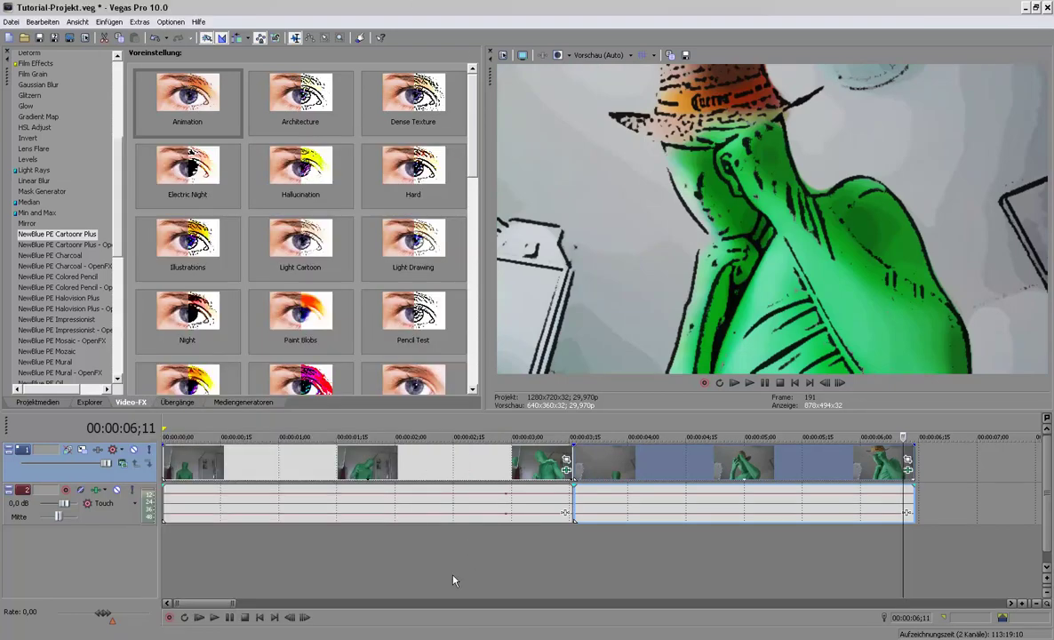
Step: Scrub the timeline and play the second clip from 00:00:05;08 to 00:00:06;00
left_click(438, 542)
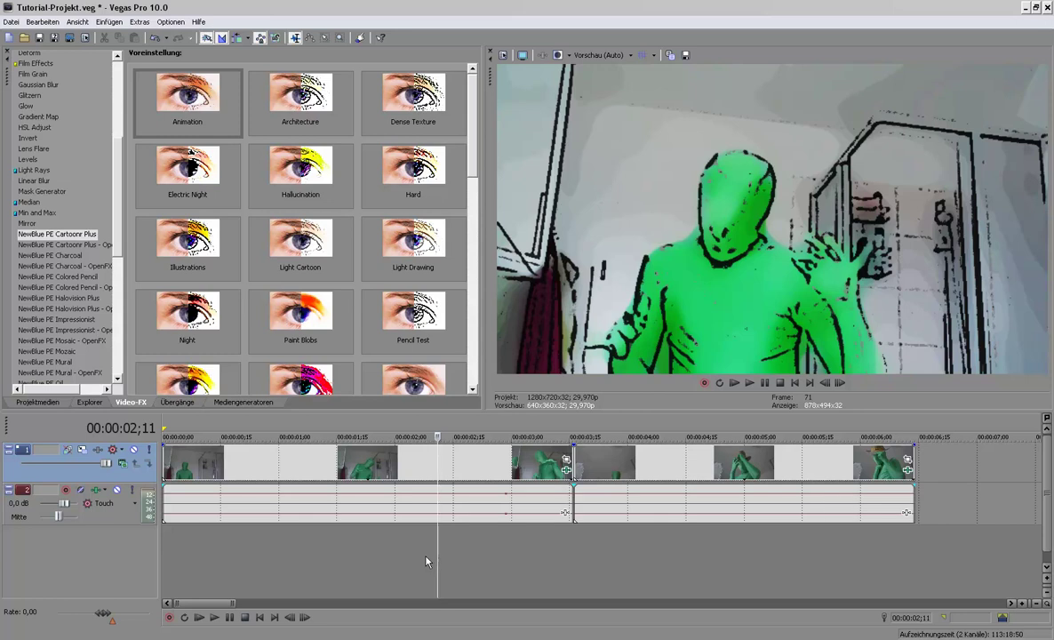
left_click(372, 552)
left_click(775, 551)
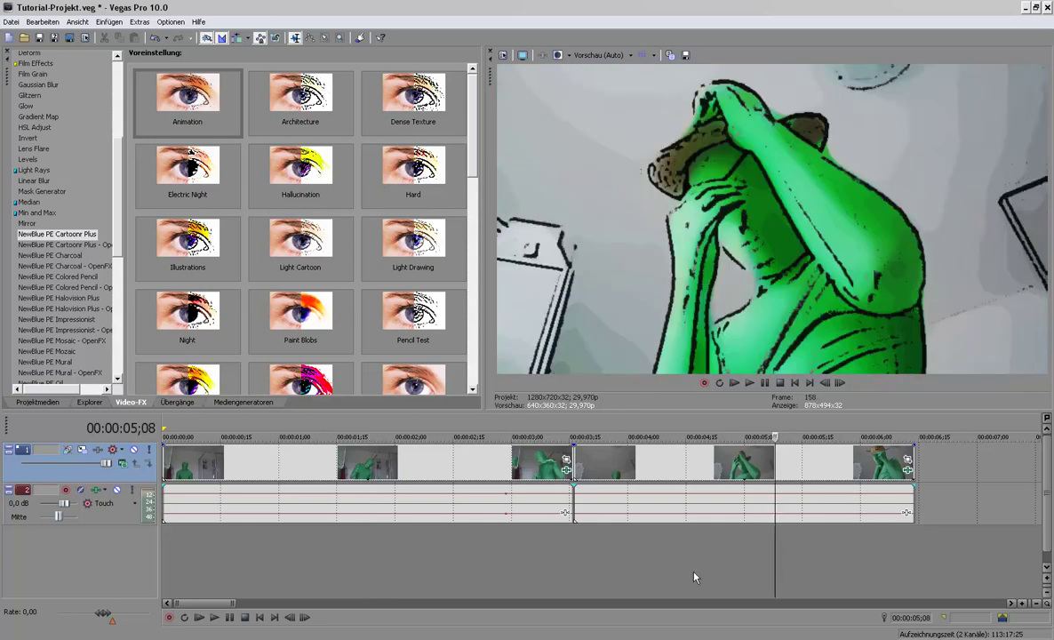
left_click(217, 617)
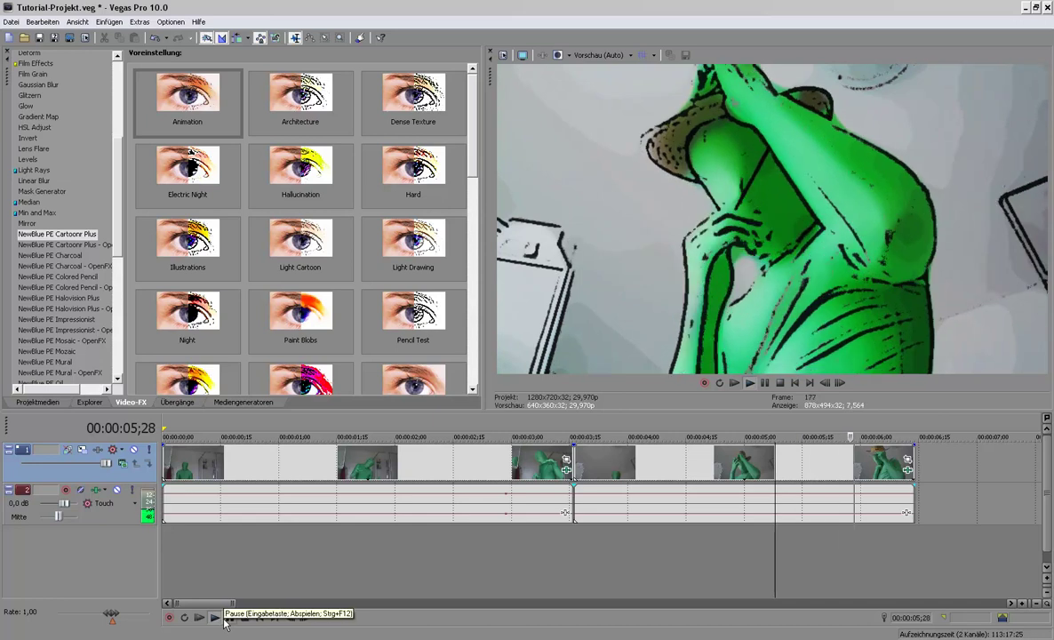
left_click(863, 577)
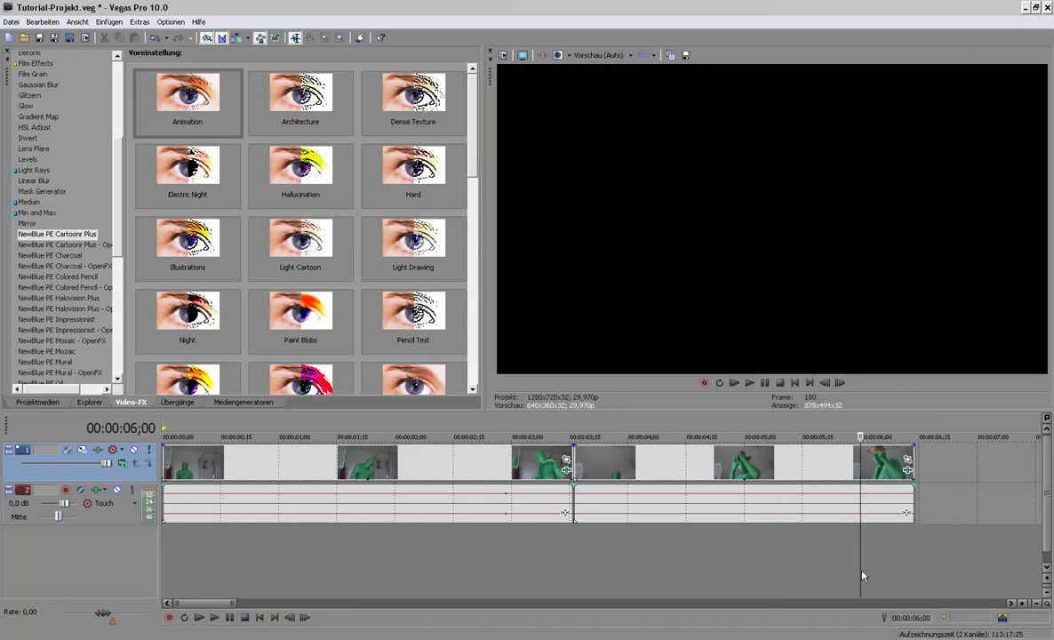
Step: Replay the cartoon ending from 00:00:05;13 and open the second clip's effect settings
left_click(796, 560)
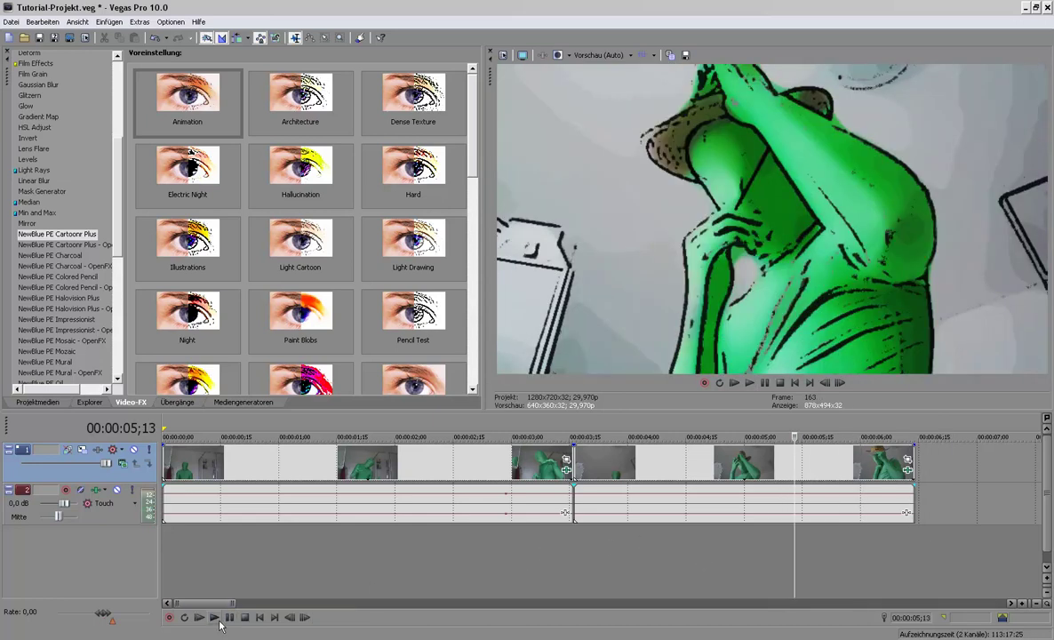
left_click(215, 617)
left_click(842, 547)
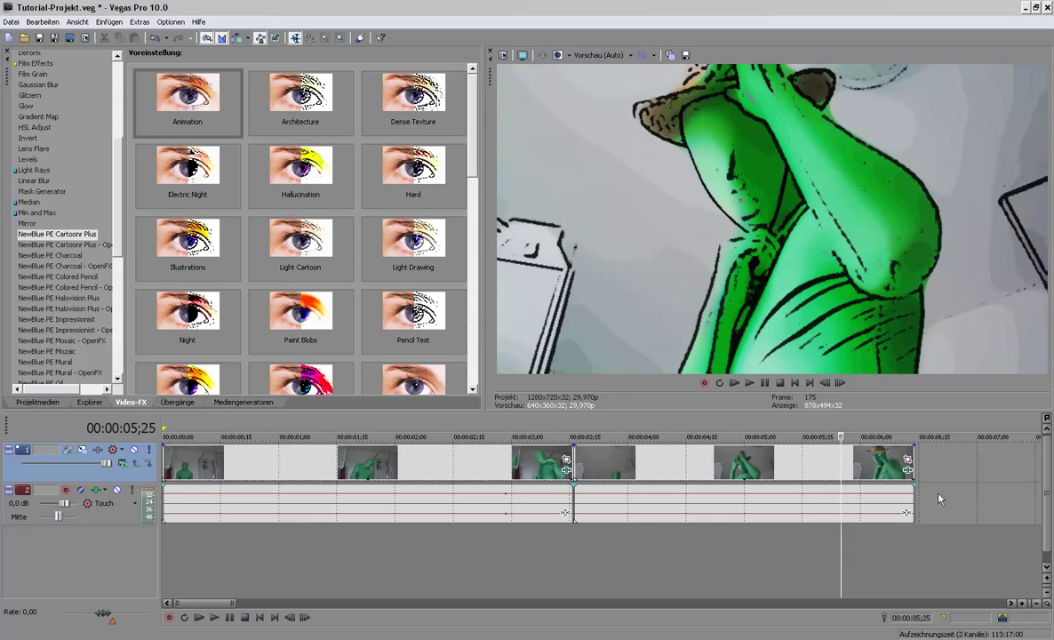
left_click(908, 469)
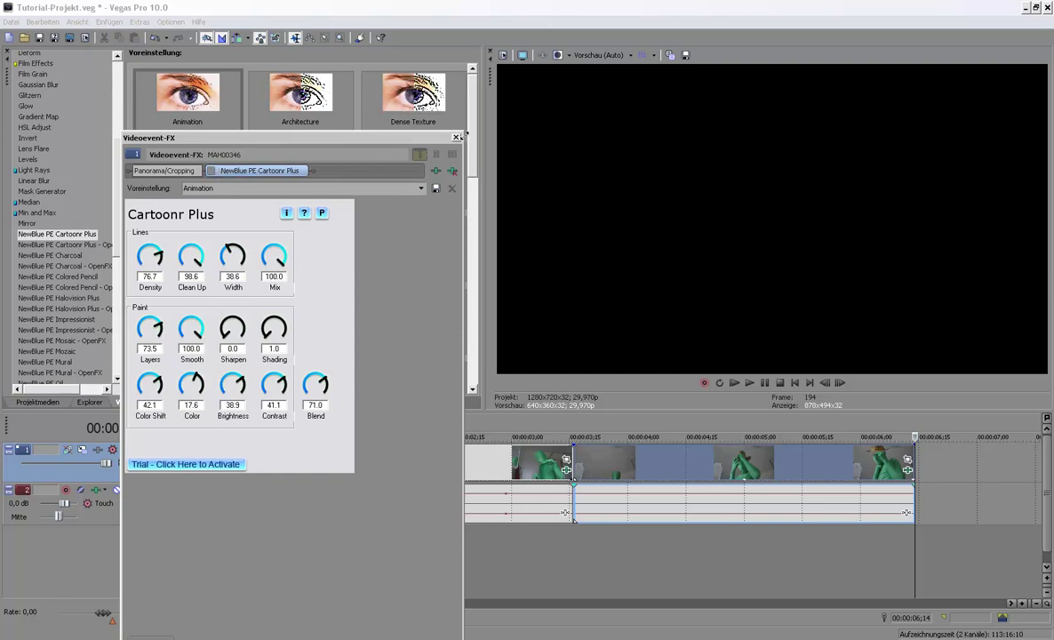
Step: Close the effect settings and place the playhead at 00:00:04;10
left_click(455, 138)
left_click(566, 469)
left_click(455, 139)
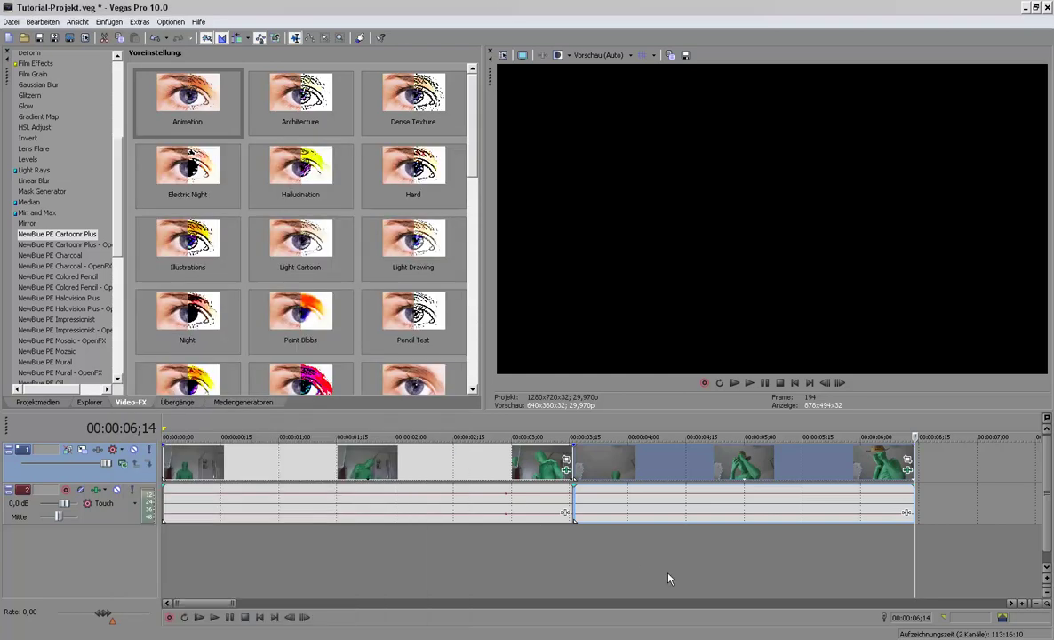
left_click(666, 579)
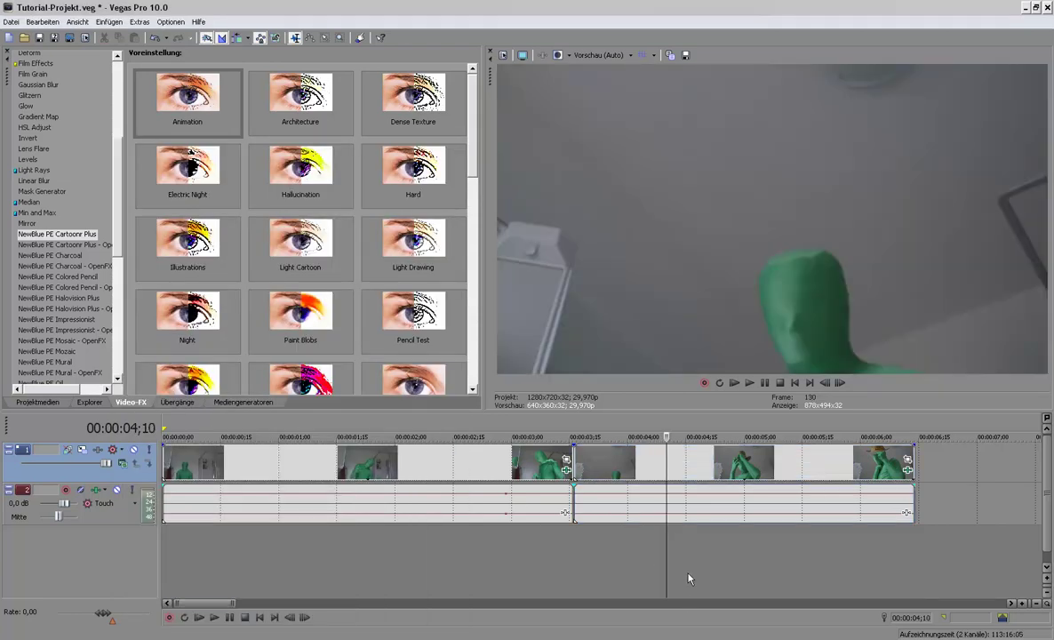
Step: Shuttle playback with J/K/L around 00:00:04;14 to find the cut point
key("space")
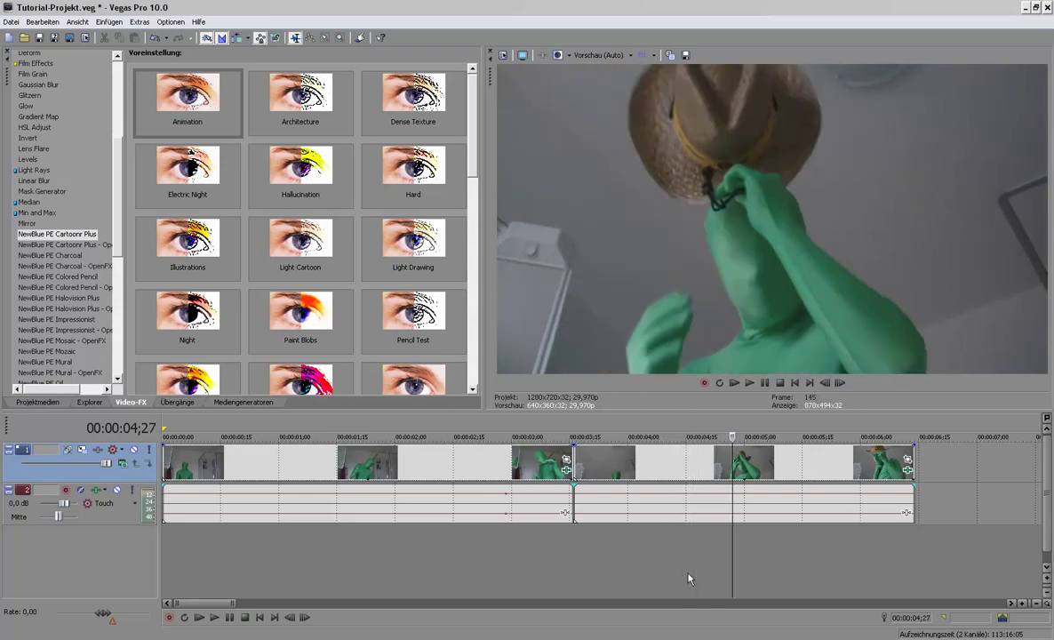
key("j")
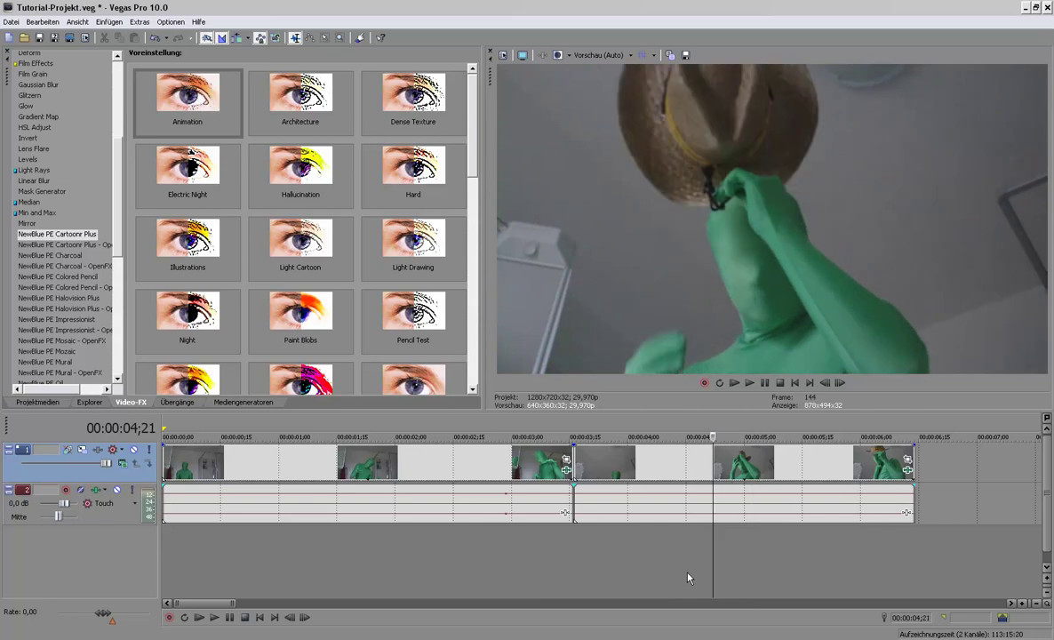
key("k")
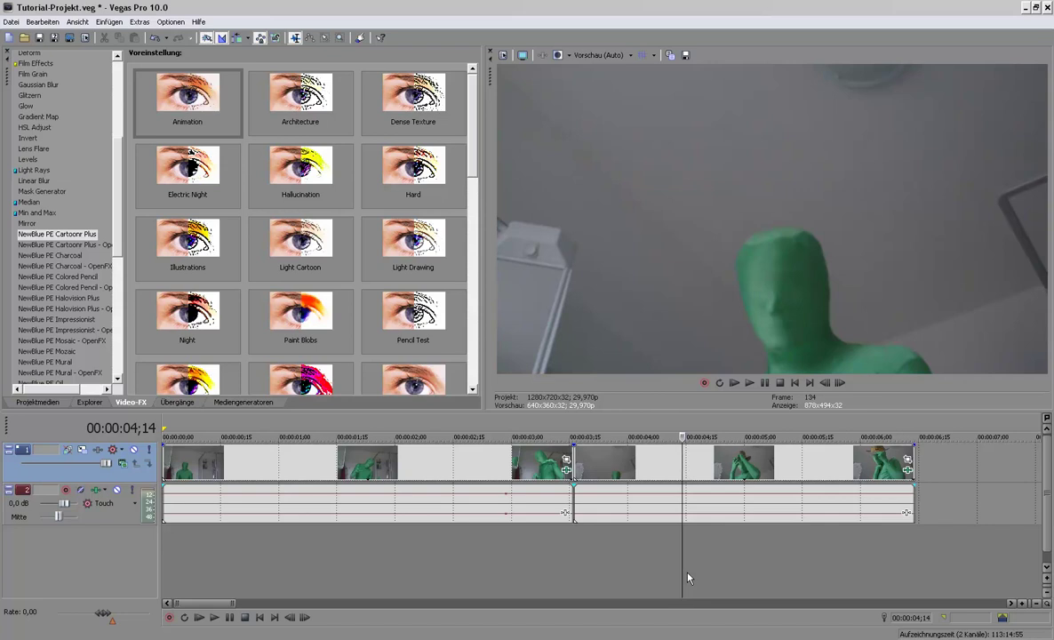
key("l")
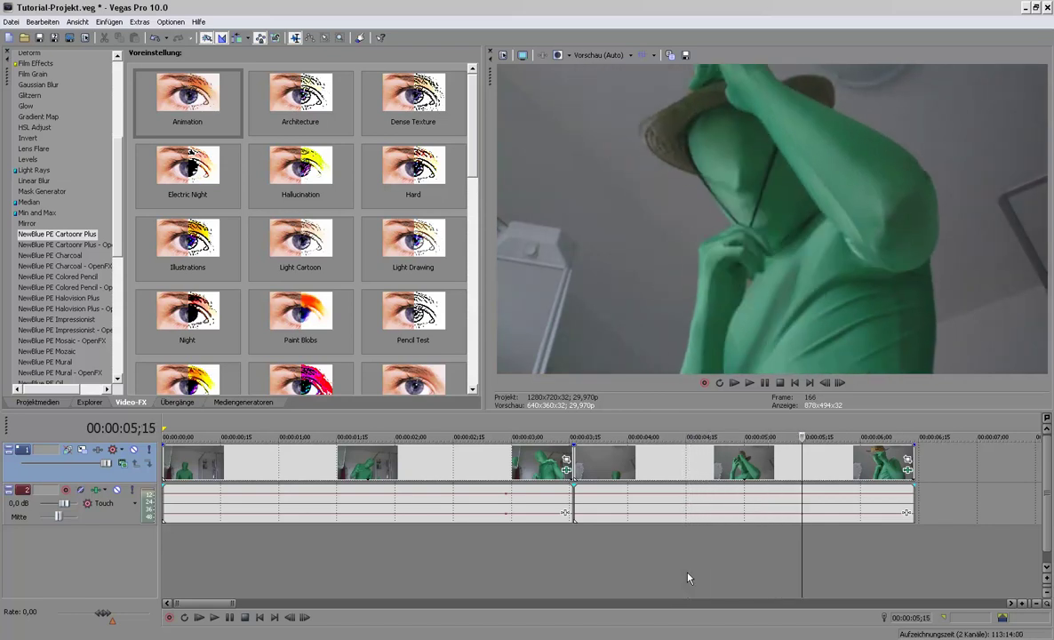
key("j")
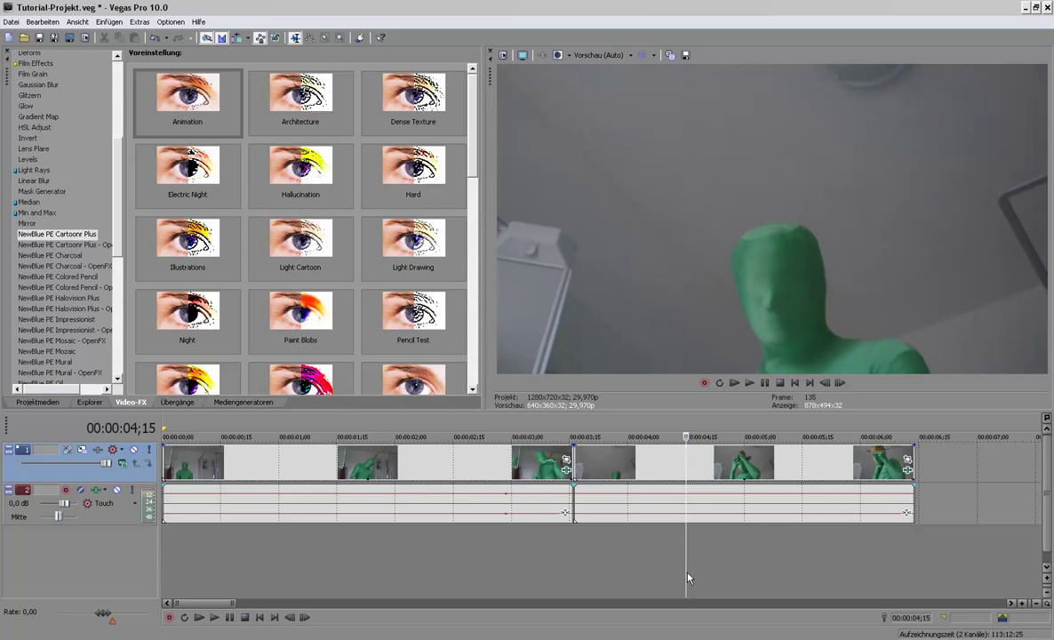
Step: Step frame by frame to 00:00:04;15 and split the clip there with S
key("alt+Right")
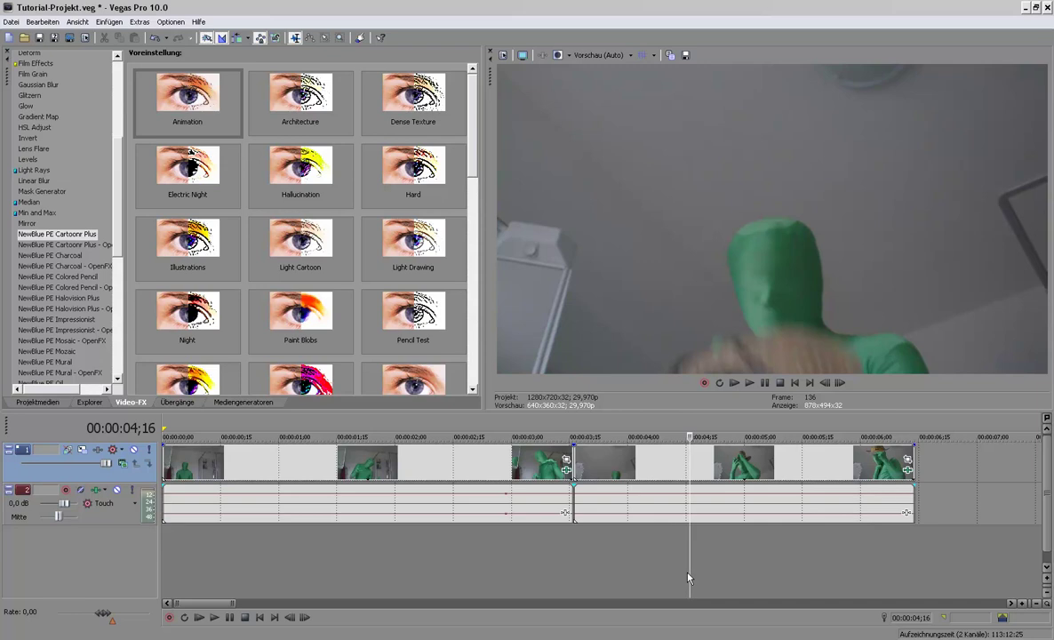
key("alt+Left")
key("alt+Right")
key("alt+Left")
key("alt+Right")
key("alt+Left")
key("alt+Right")
key("alt+Left")
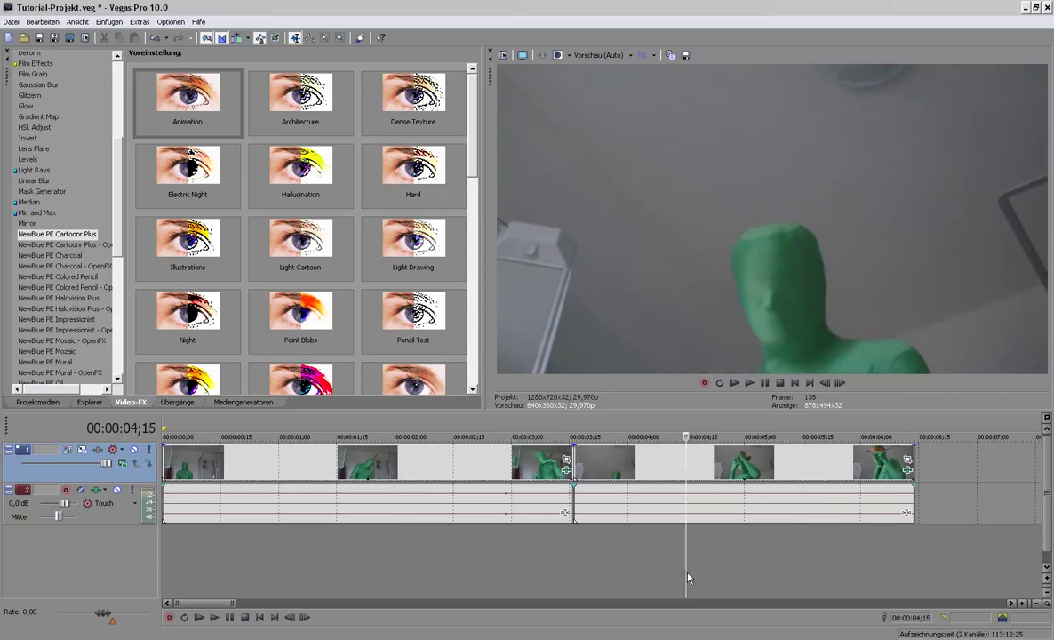
key("alt+Right")
key("alt+Left")
key("s")
key("space")
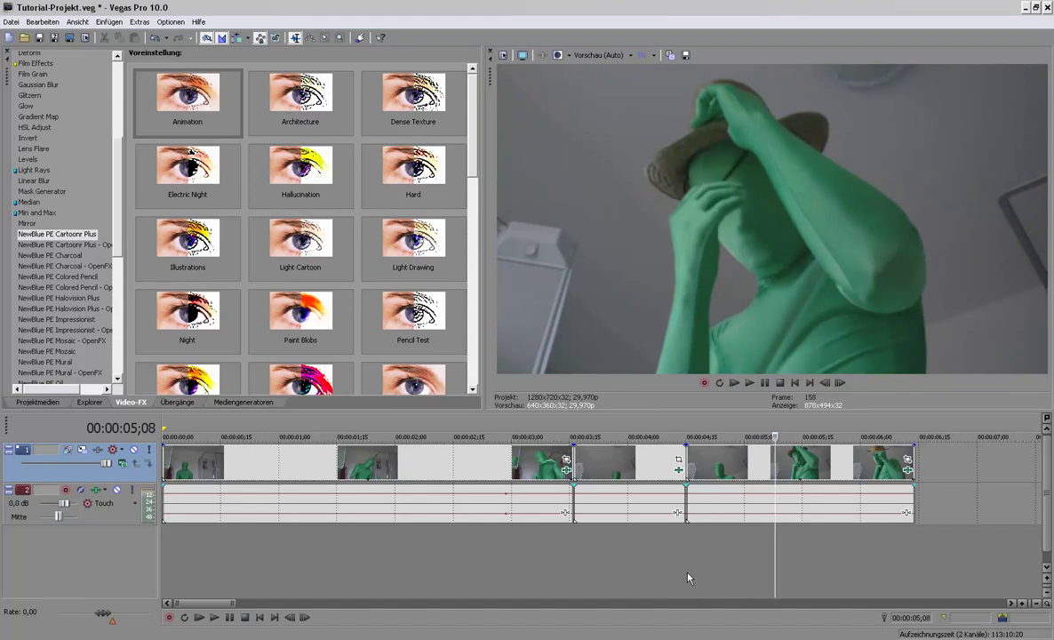
Step: Split again at about 00:00:05;03 and move the later clips right, leaving a gap
left_click(687, 578)
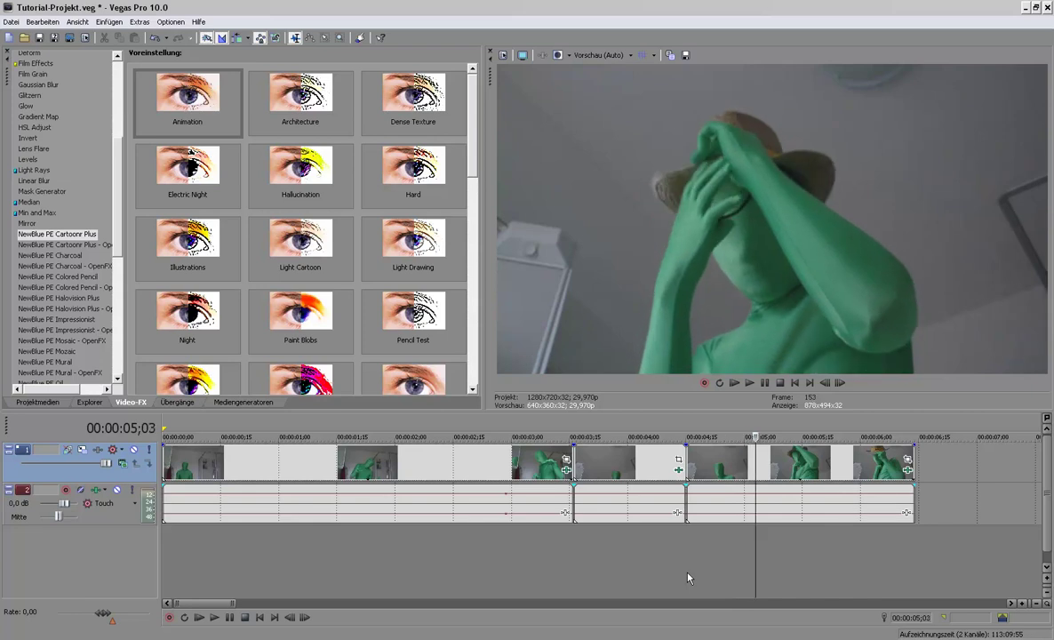
key("s")
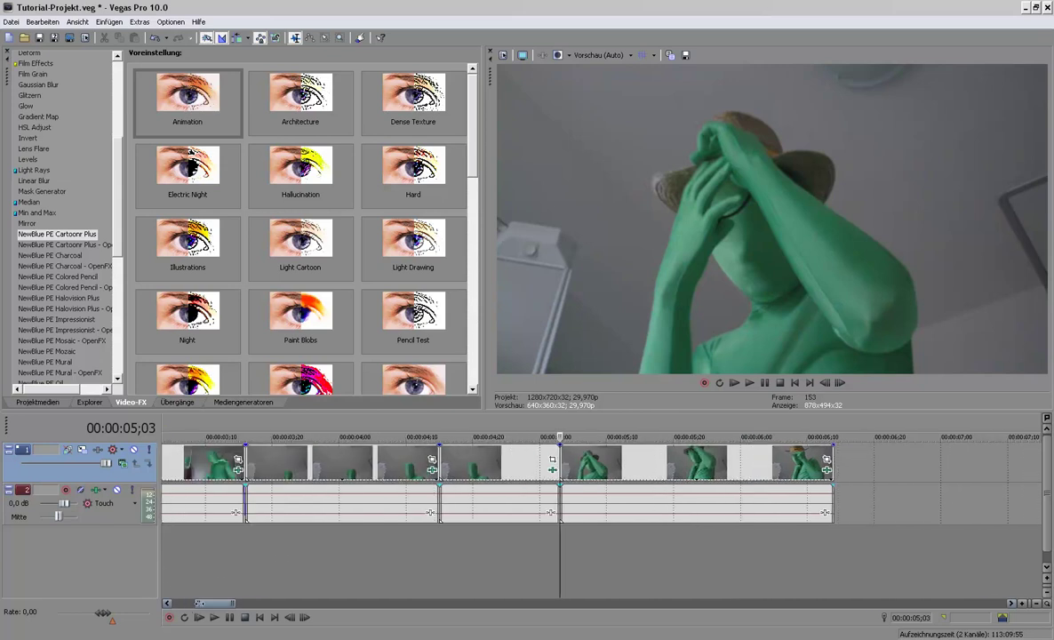
mouse_move(204, 604)
left_mouse_down()
mouse_move(227, 604)
mouse_move(214, 604)
left_mouse_up()
left_click_drag(622, 471, 867, 471)
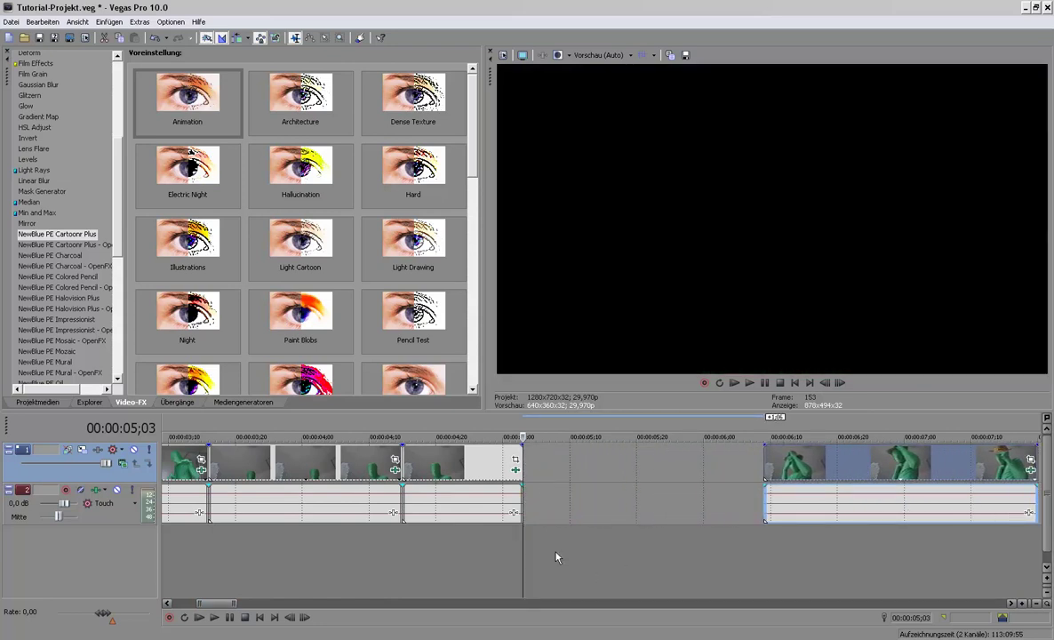
Step: Test lengthening the middle clip, undo so it ends near 00:00:05;00, and park at 04;17
left_click(402, 545)
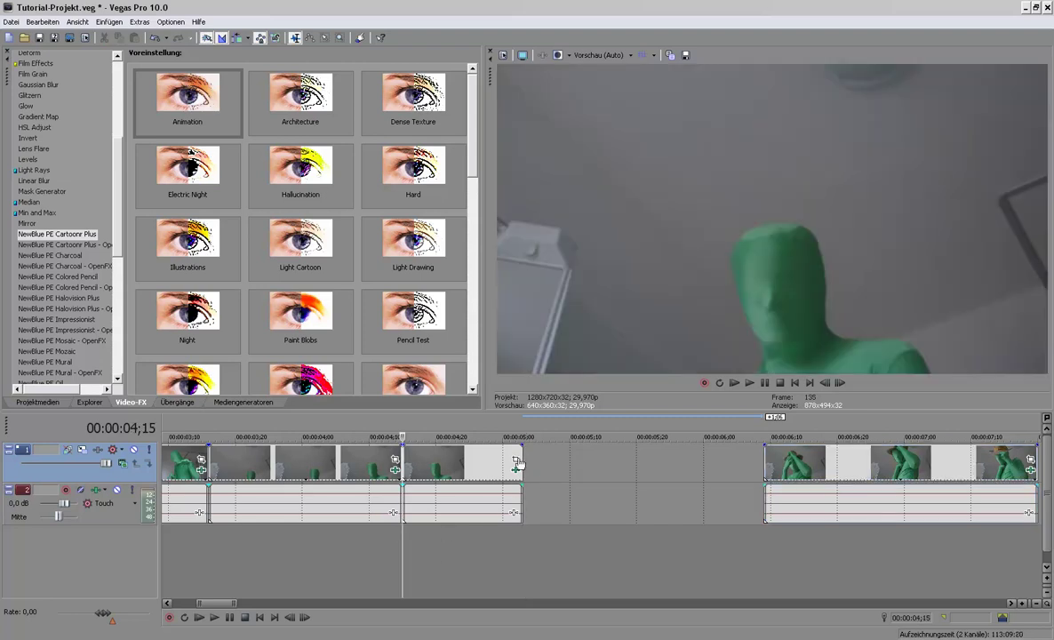
left_click_drag(521, 463, 729, 460)
left_click(434, 551)
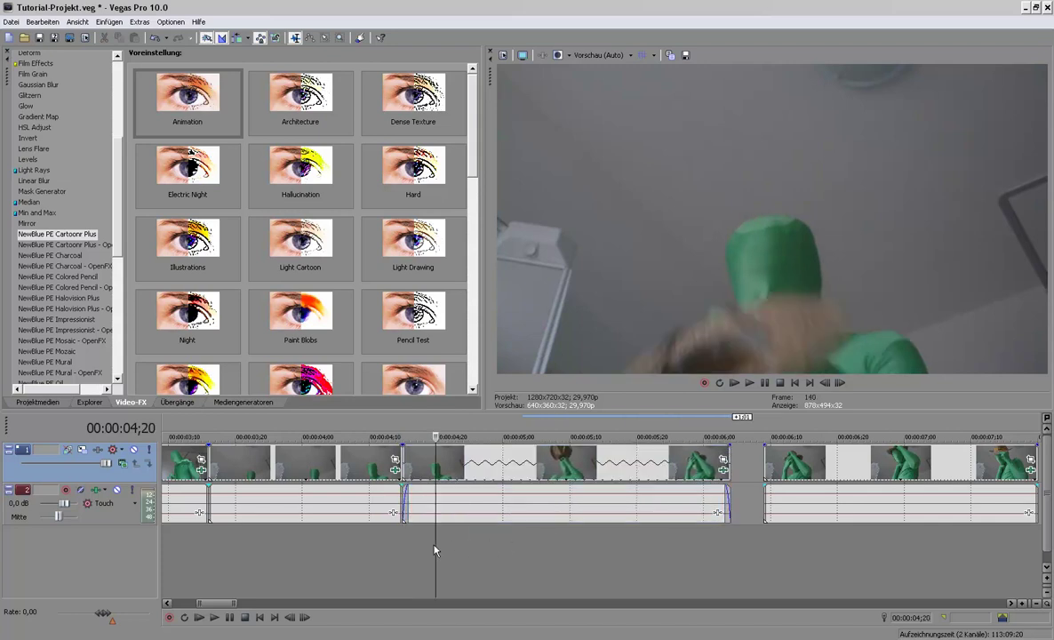
left_click(214, 617)
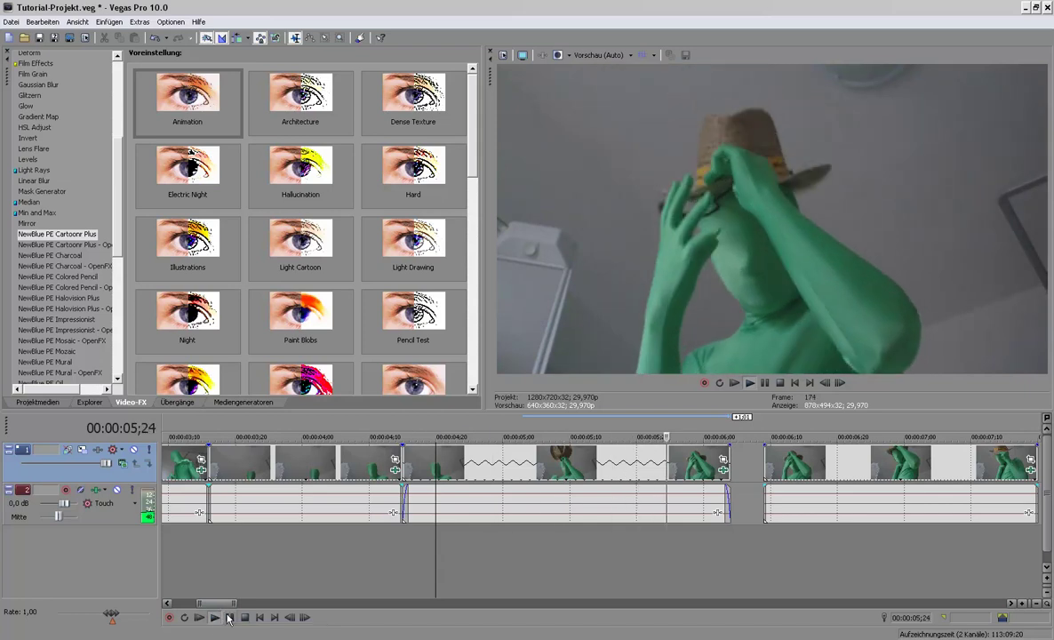
left_click(230, 617)
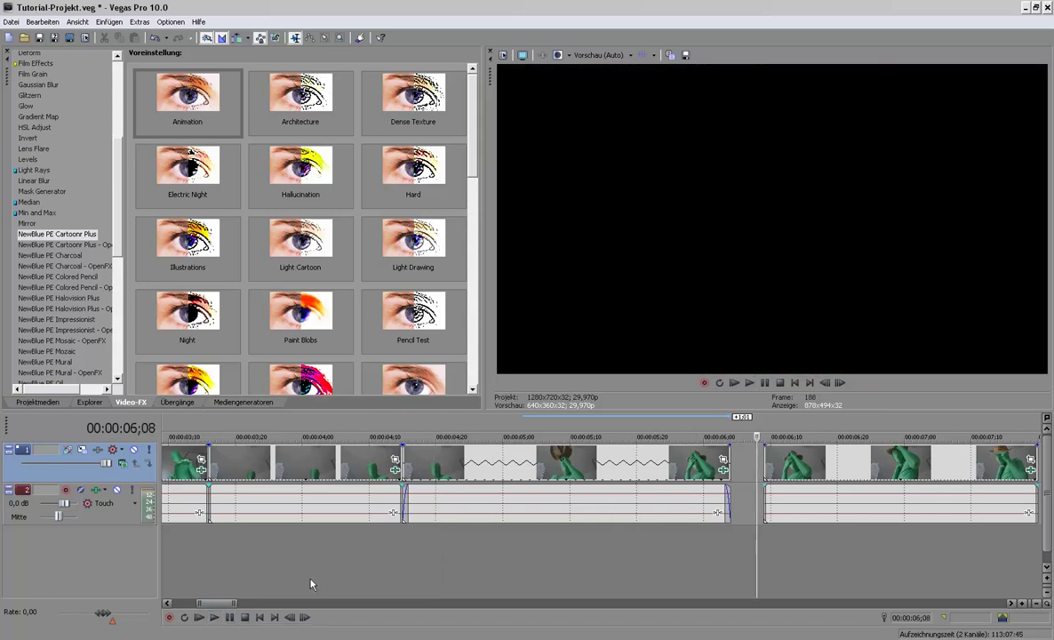
key("ctrl+z")
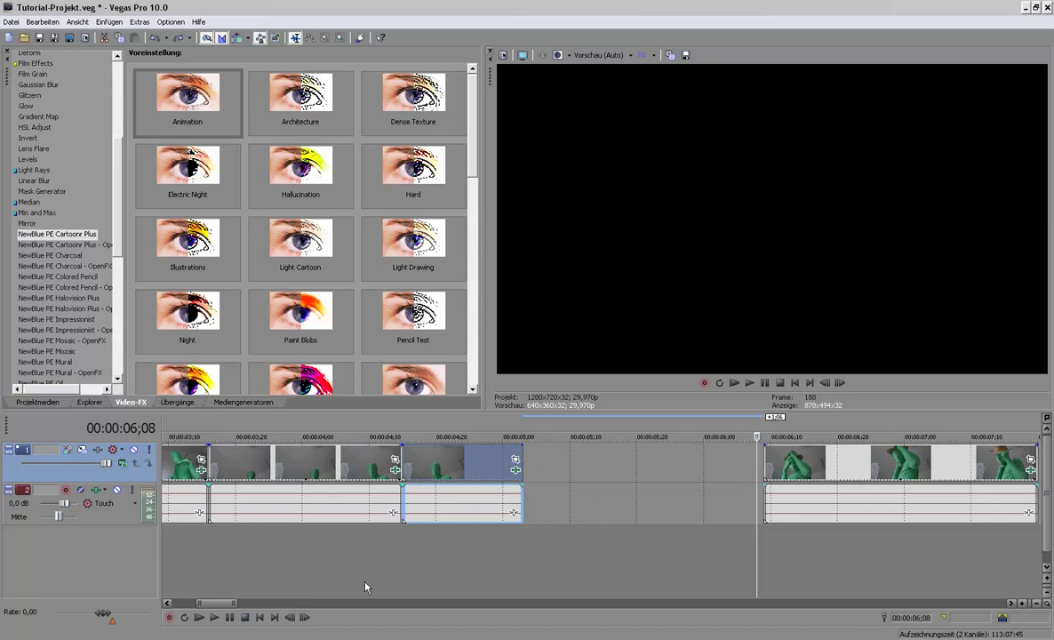
left_click(411, 549)
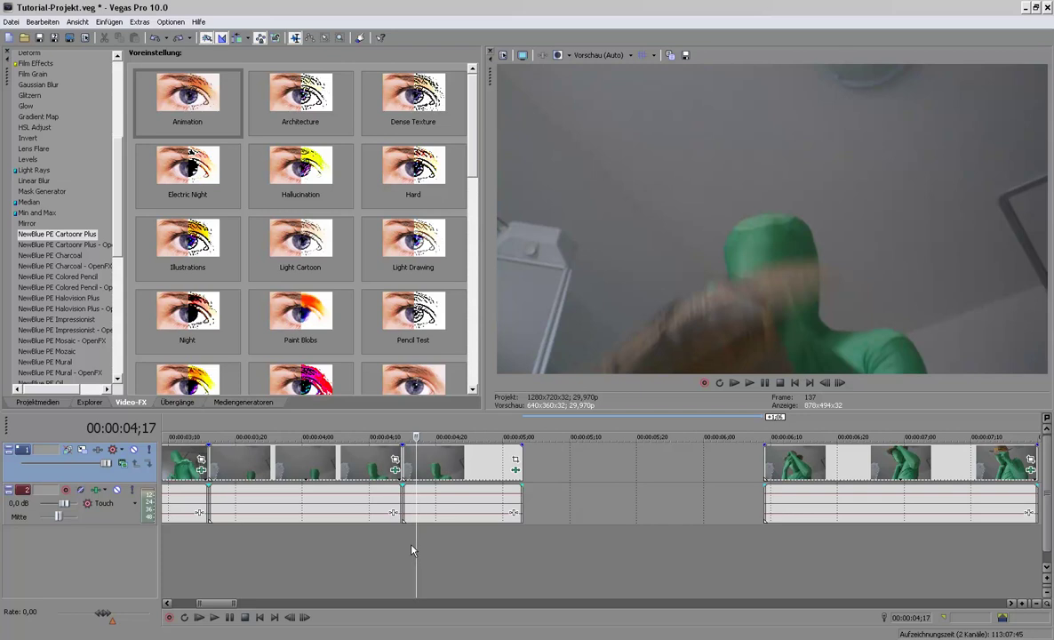
Step: Step frame by frame to 04;18 and split the clip there
key("Left")
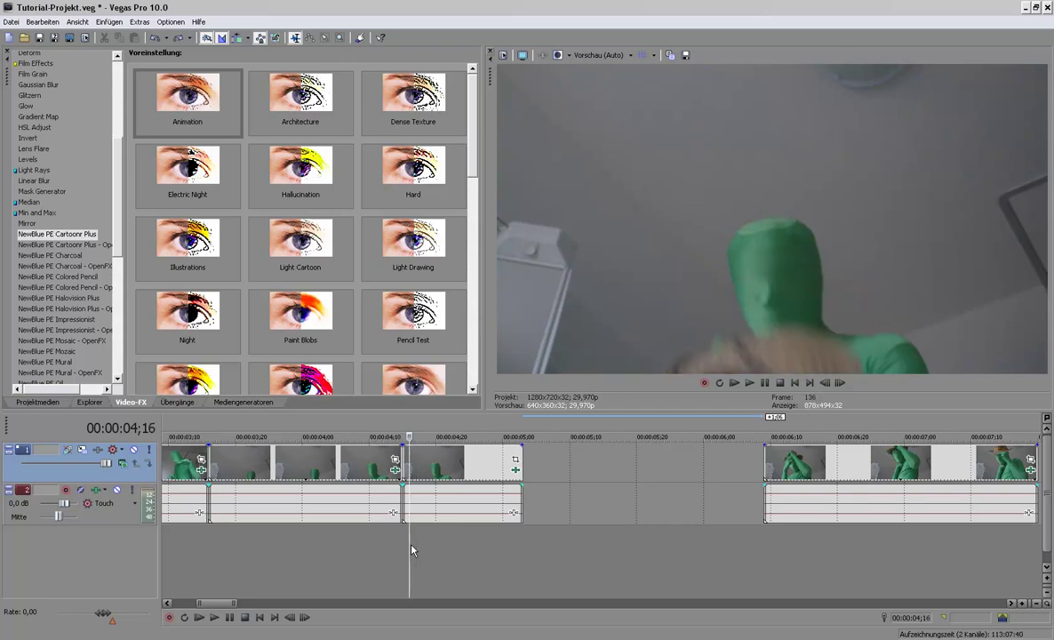
key("Left")
key("Left")
key("Right")
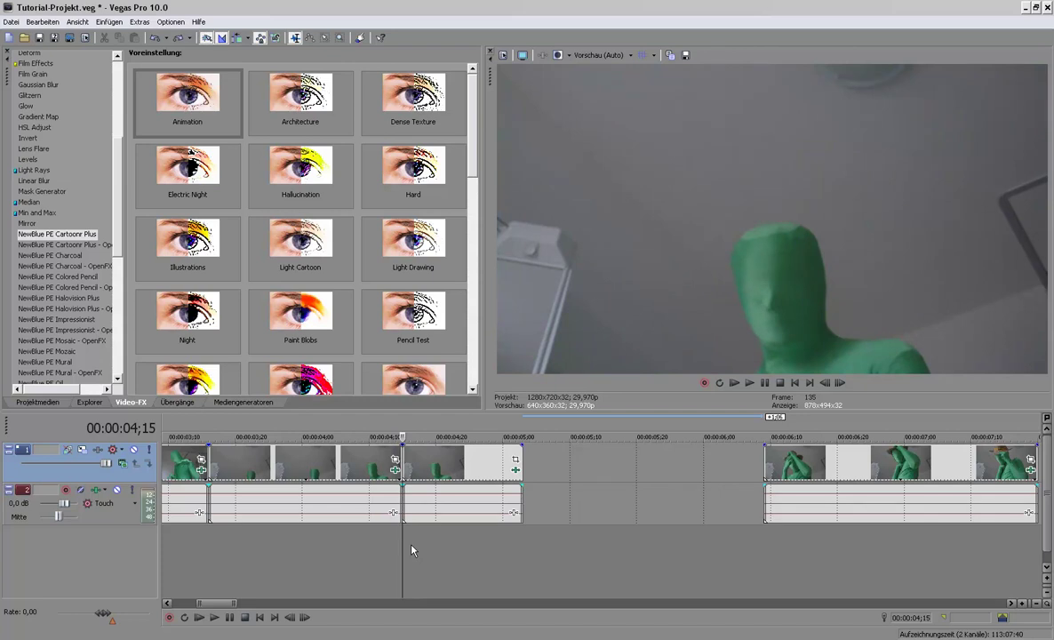
key("Right")
key("Right")
key("Right")
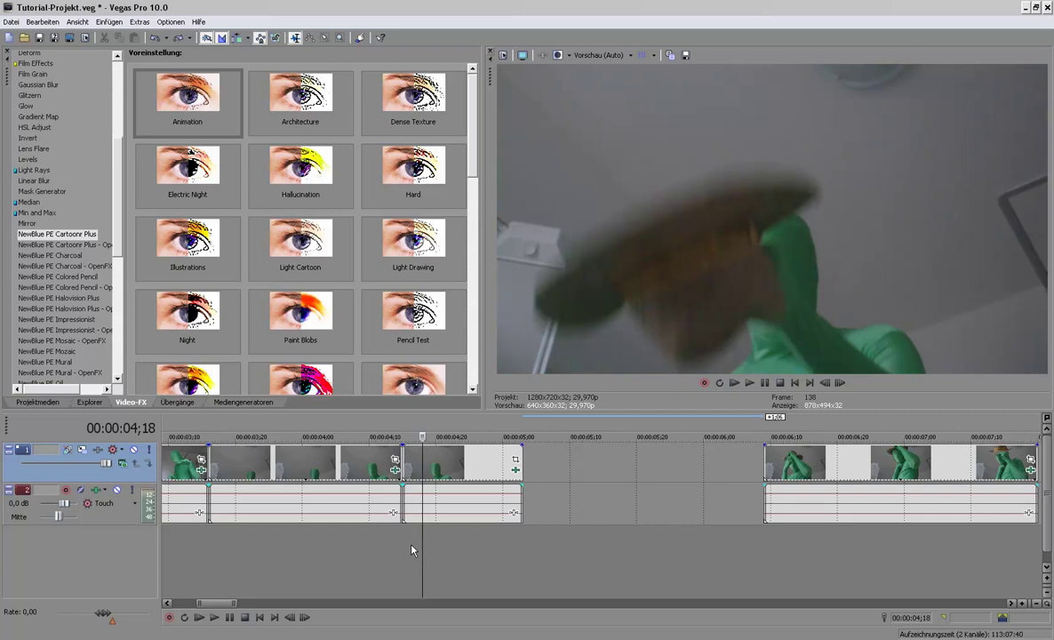
key("s")
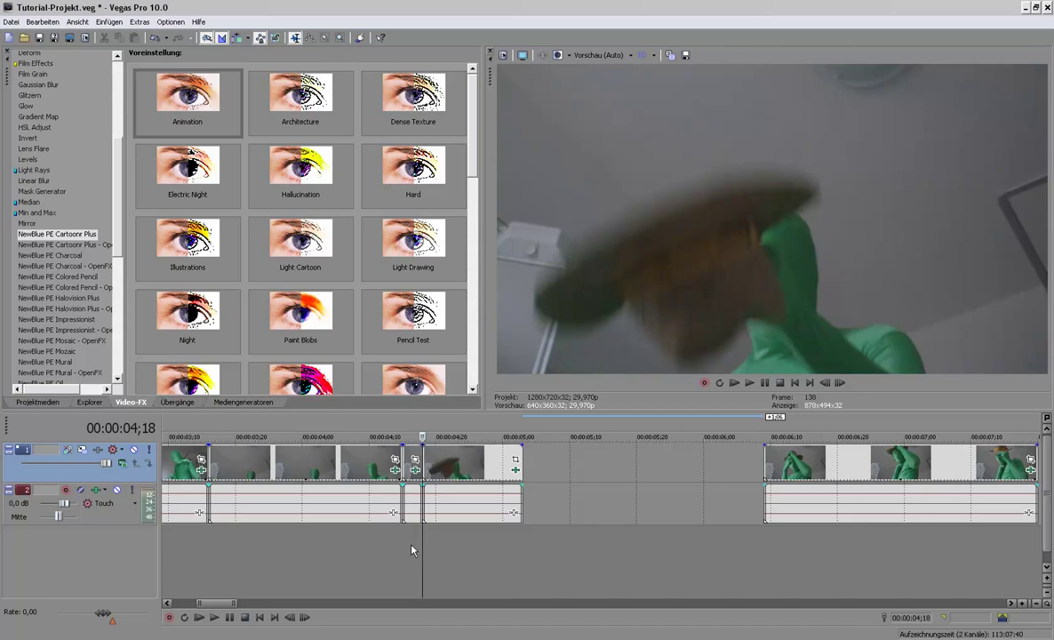
Step: Play on to 05;00 and split the clip again at that frame
key("space")
key("Return")
key("Left")
key("Left")
key("Left")
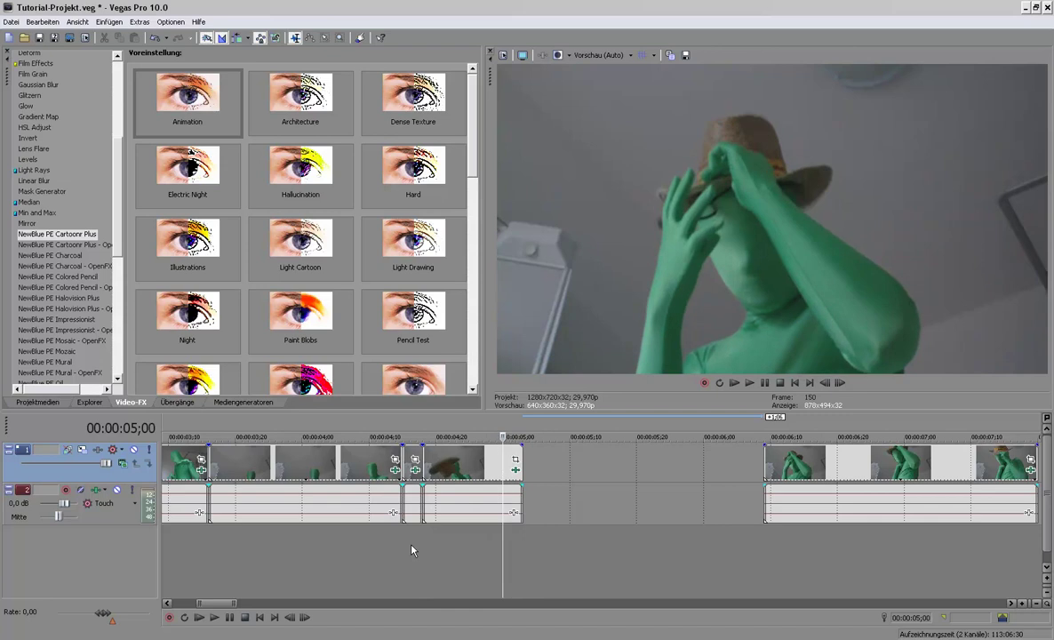
key("s")
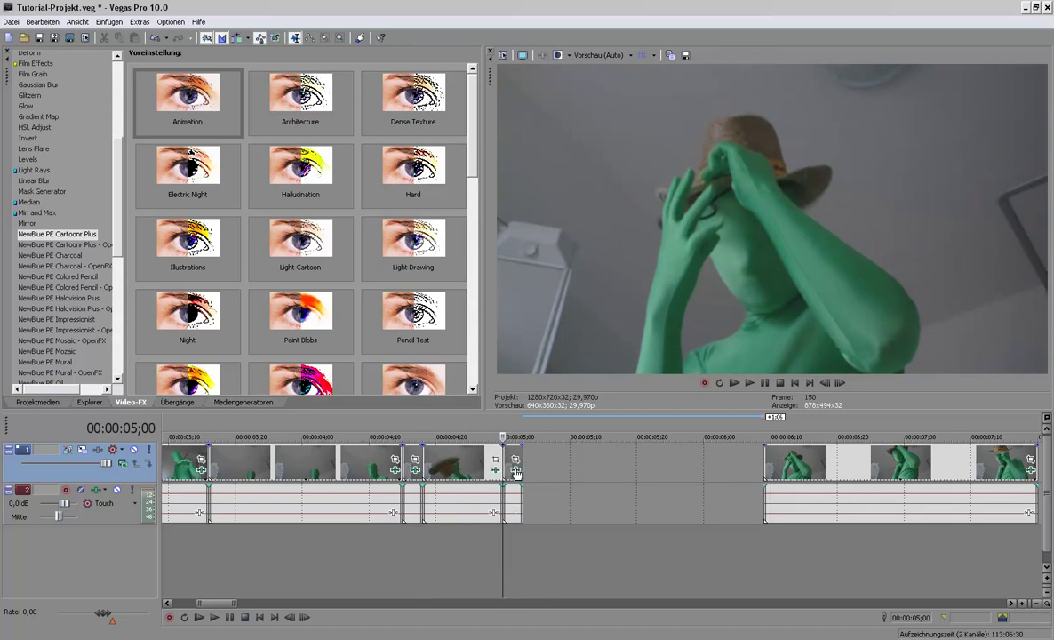
Step: Shift the hat clip later and move the small piece to about 05;18, trimming its edges
left_click_drag(517, 472, 536, 456)
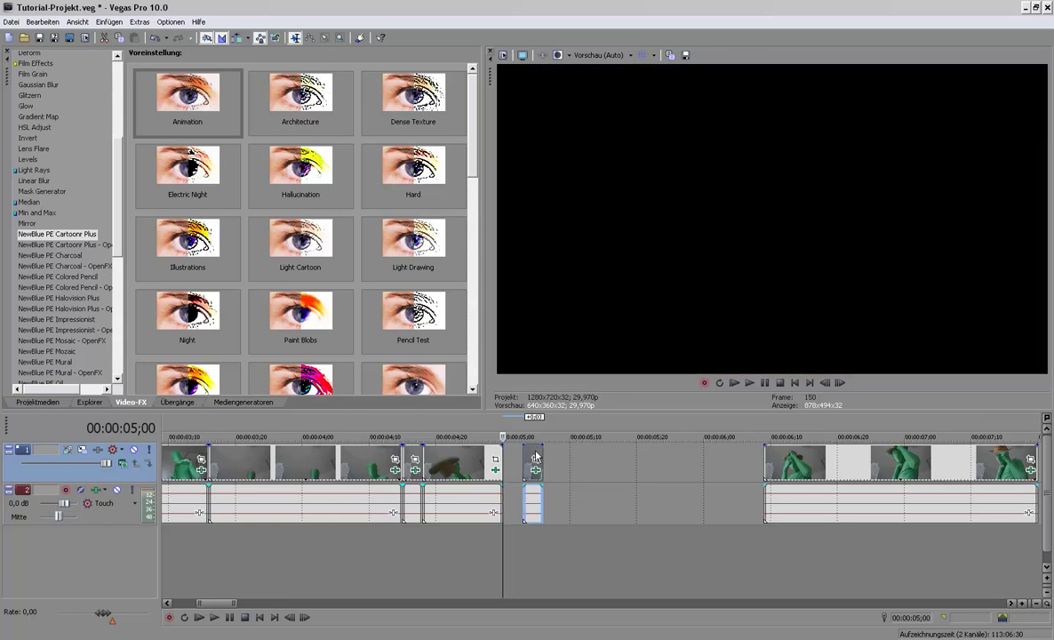
left_click_drag(464, 471, 485, 471)
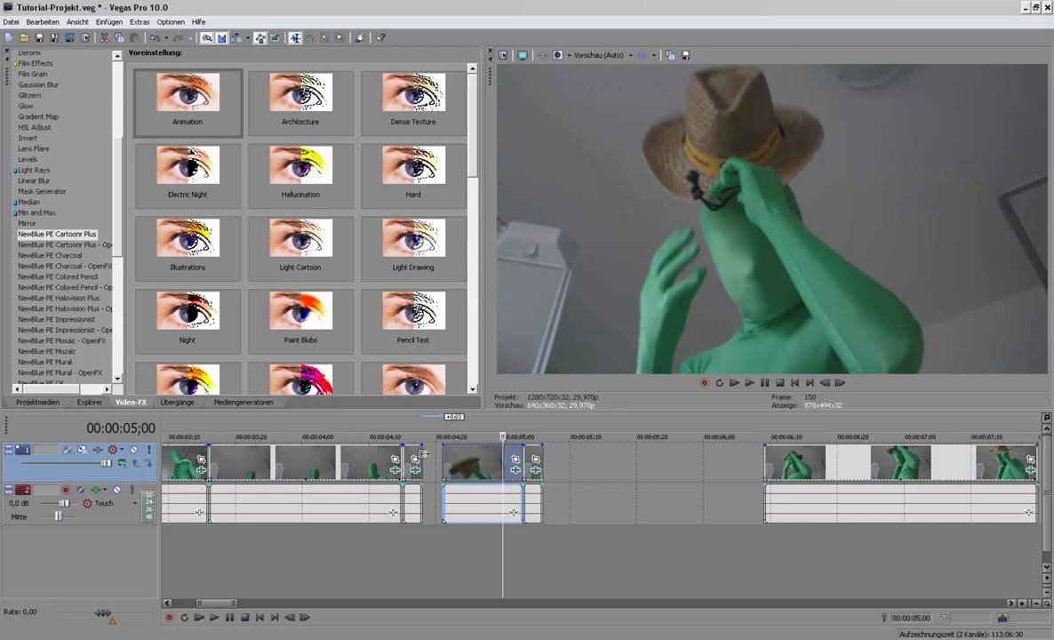
left_click(423, 454)
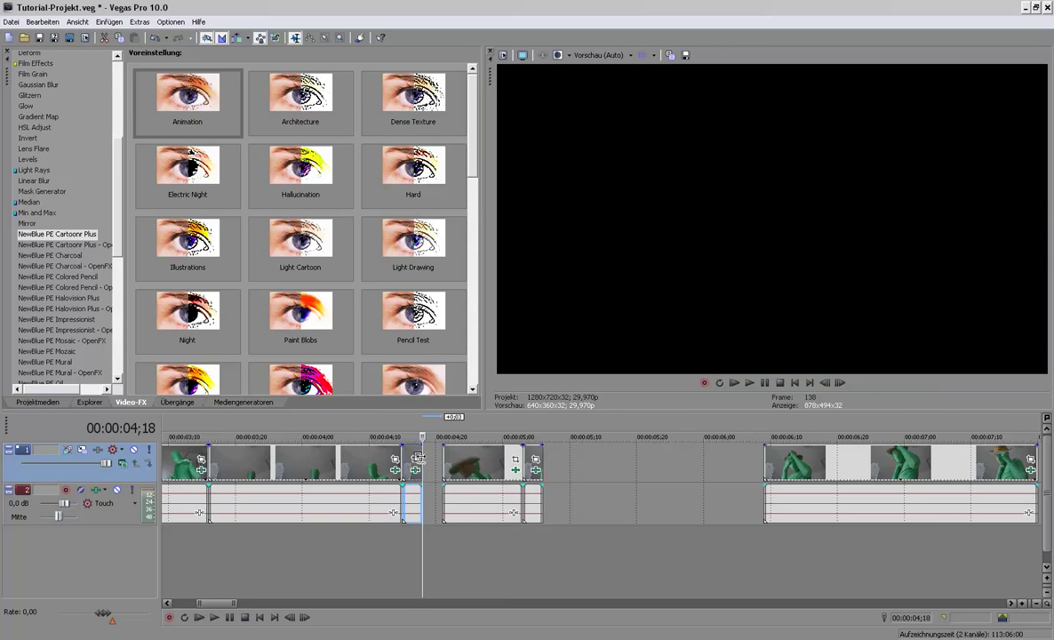
left_click_drag(418, 456, 426, 456)
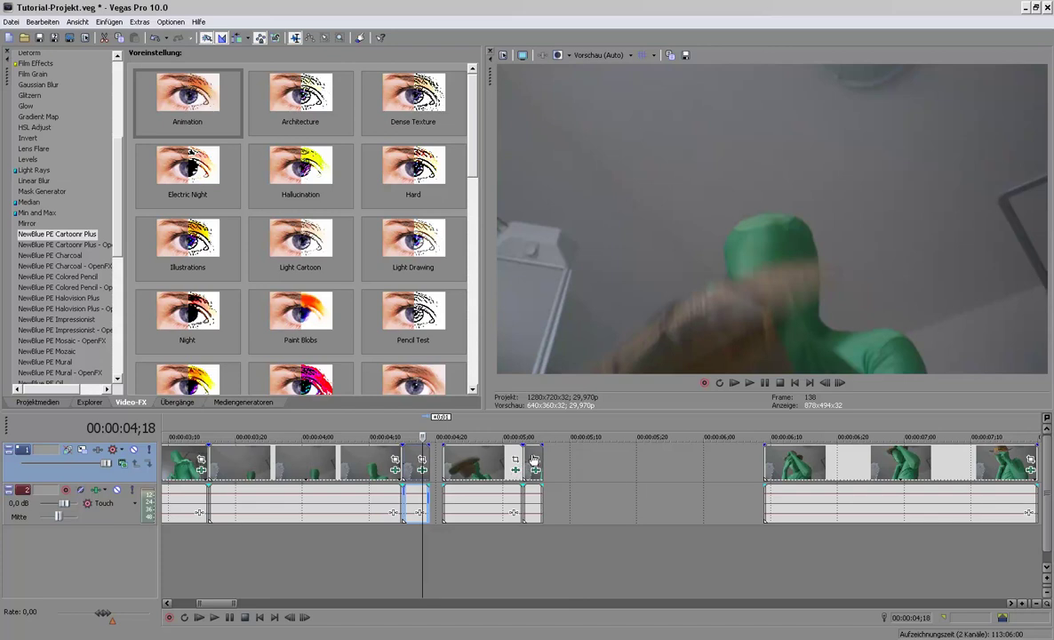
left_click_drag(533, 459, 640, 458)
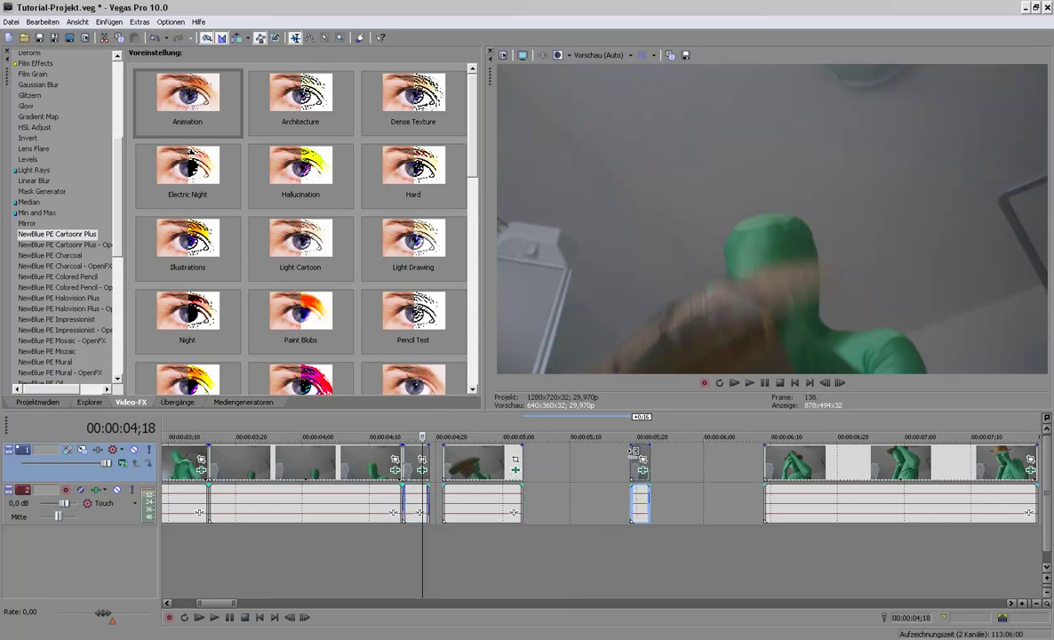
left_click_drag(633, 451, 626, 454)
Step: Play the timeline back from 05;18, then stop playback
left_click(622, 535)
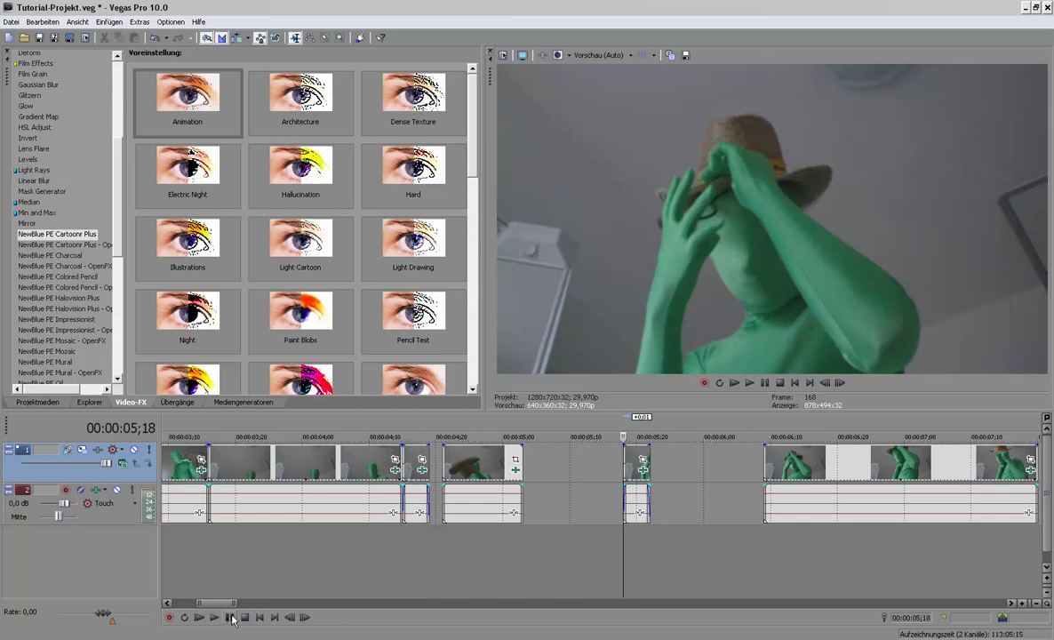
left_click(215, 618)
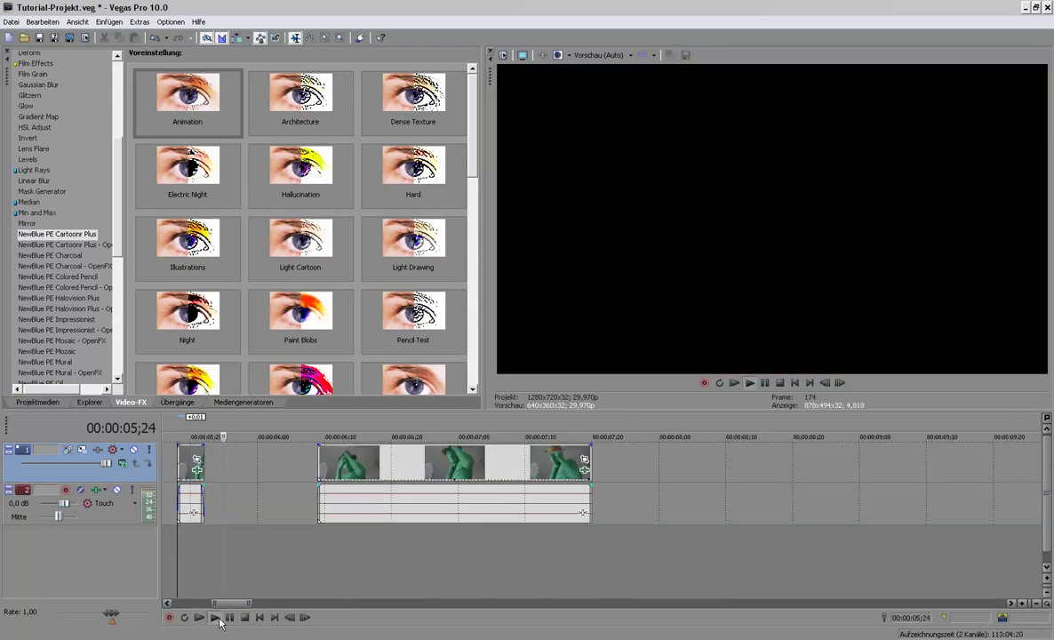
left_click(219, 618)
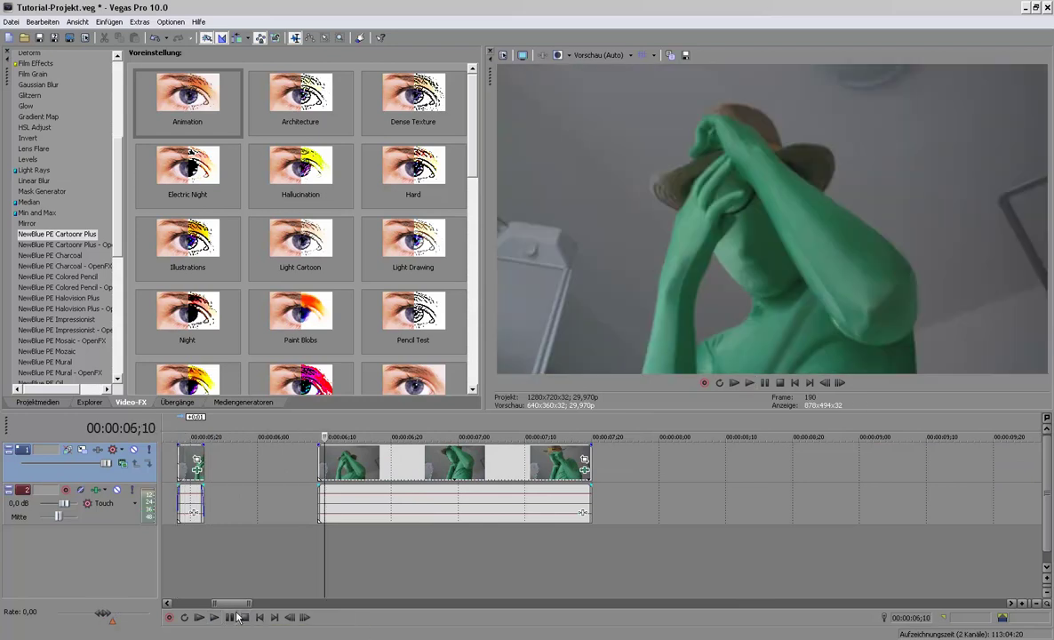
scroll(321, 538, "left", 3)
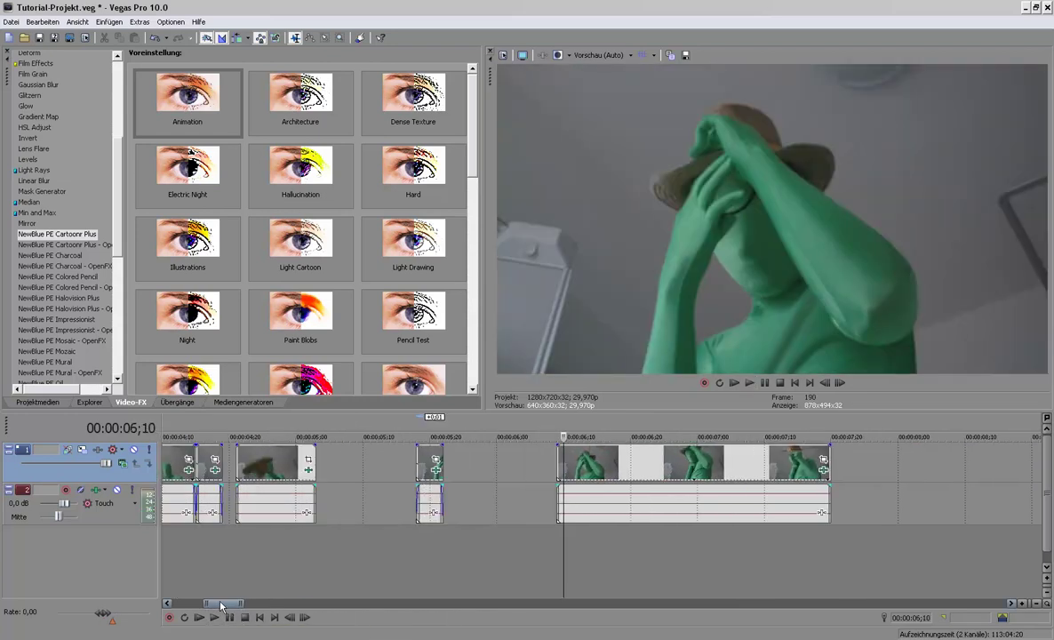
scroll(321, 538, "left", 2)
Step: Slide the hat clip and final clip group left against the previous clips, then play from 04;07
mouse_move(406, 476)
left_mouse_down()
mouse_move(393, 476)
mouse_move(524, 475)
left_mouse_up()
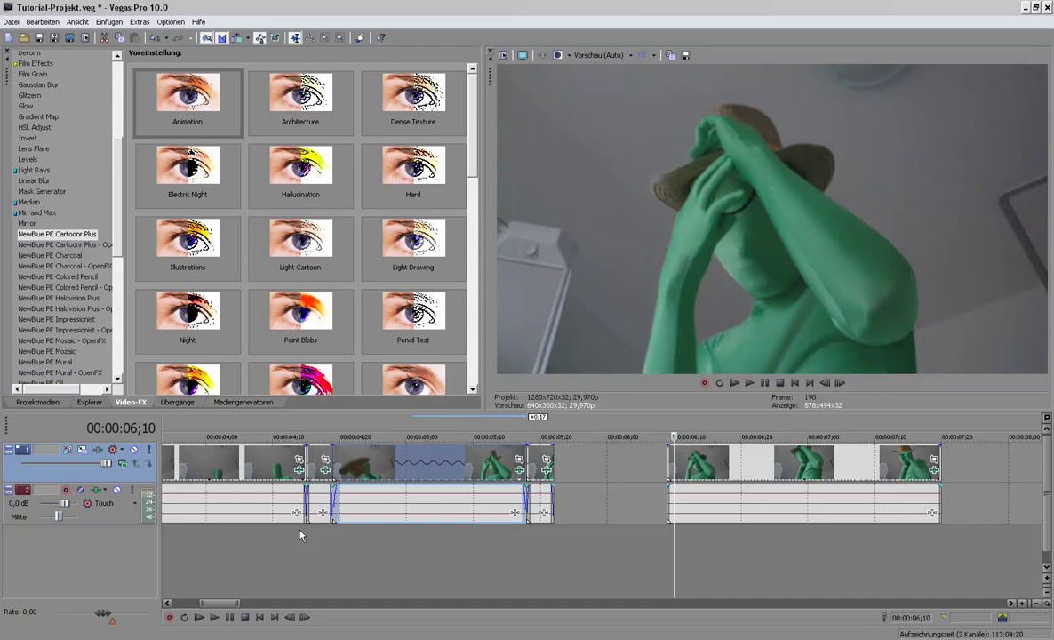
left_click_drag(716, 472, 601, 472)
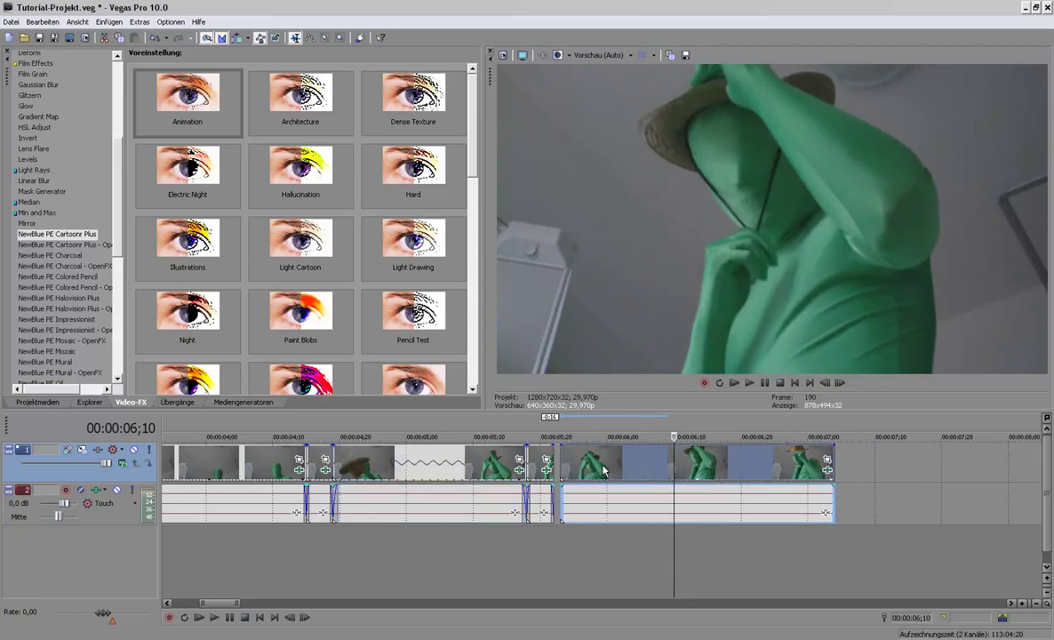
left_click(252, 531)
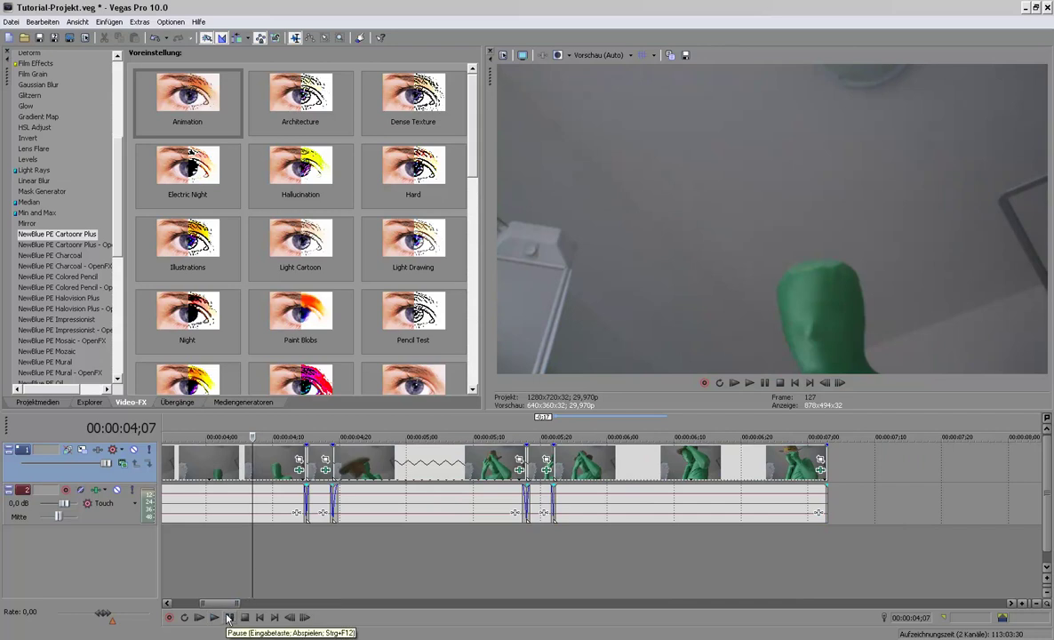
left_click(218, 618)
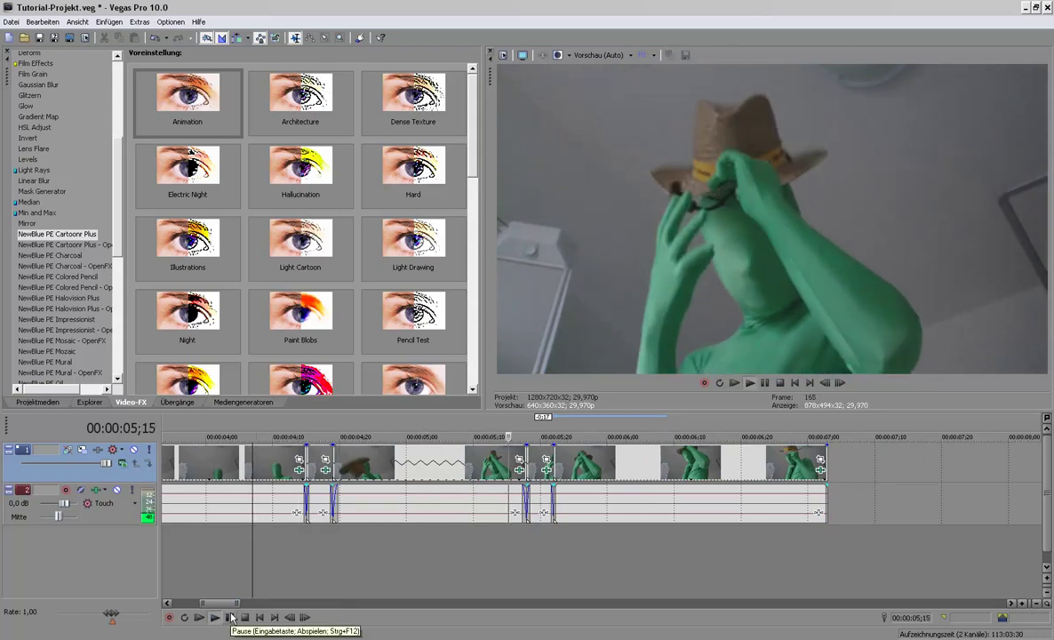
left_click(231, 617)
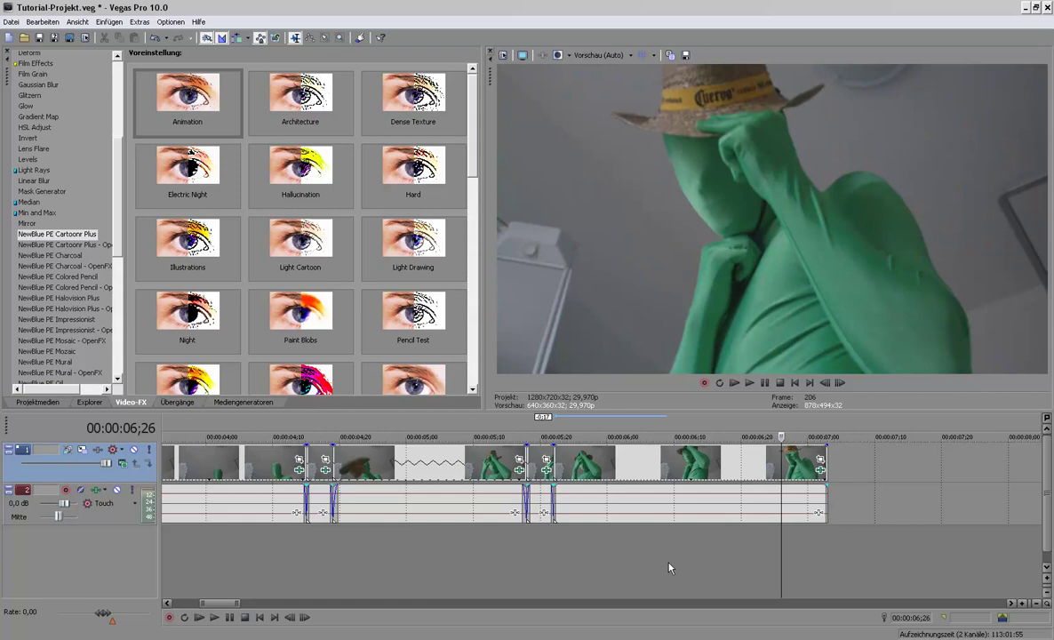
left_click(671, 501)
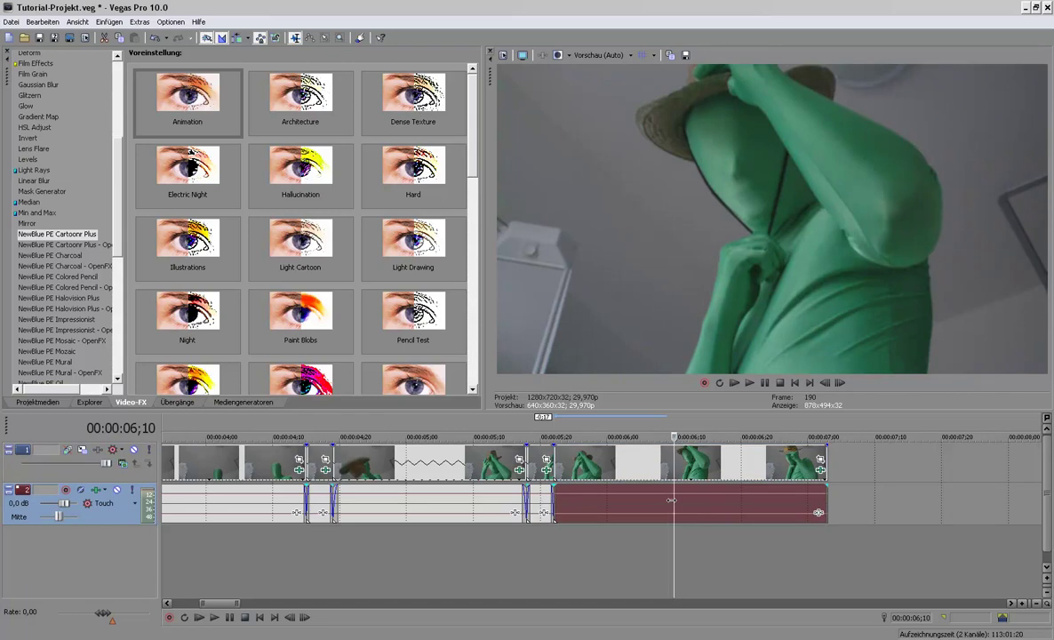
Step: Delete six audio events from track 2 one by one, working backward from the timeline's end
key("Delete")
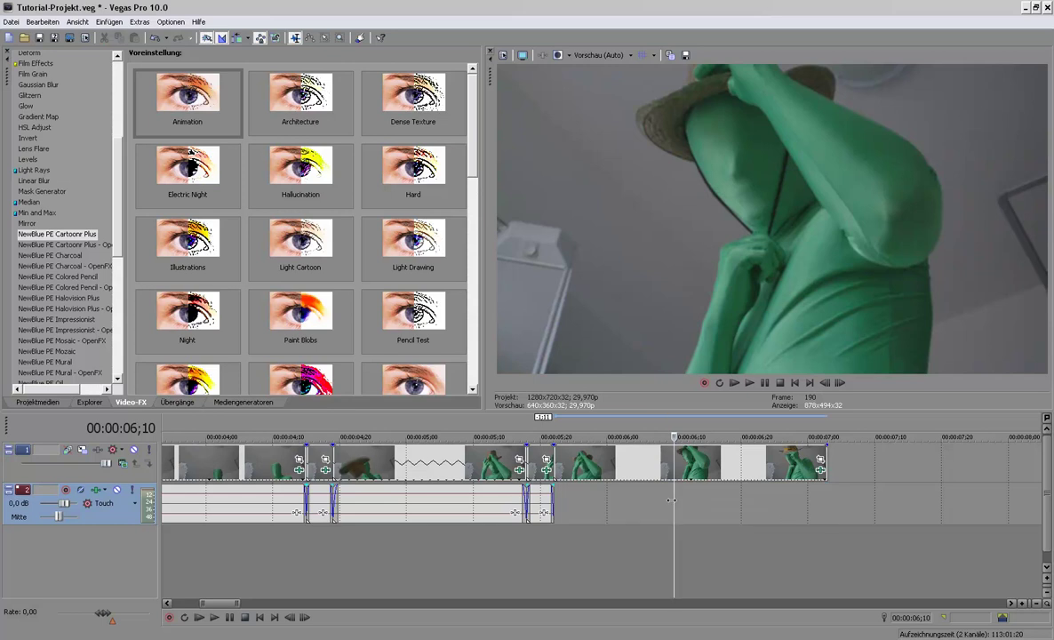
left_click(540, 503)
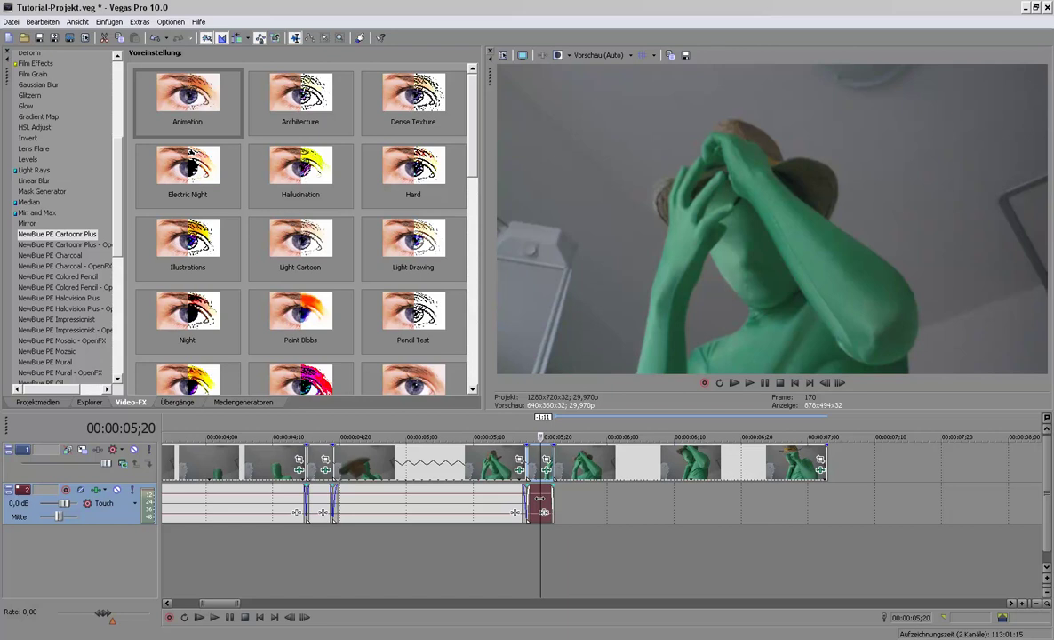
key("Delete")
left_click(386, 491)
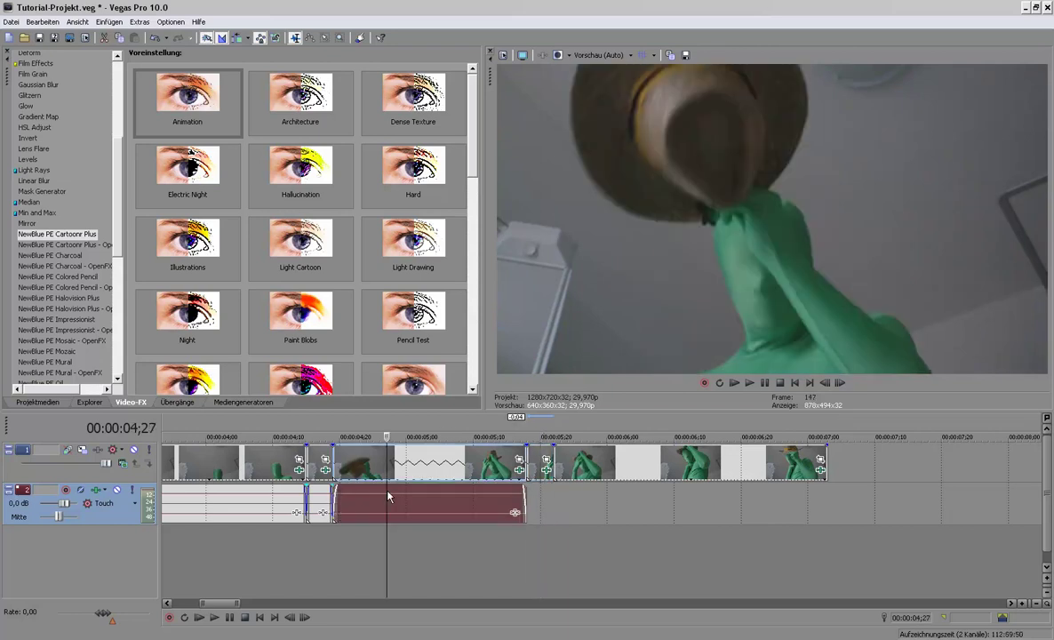
key("Delete")
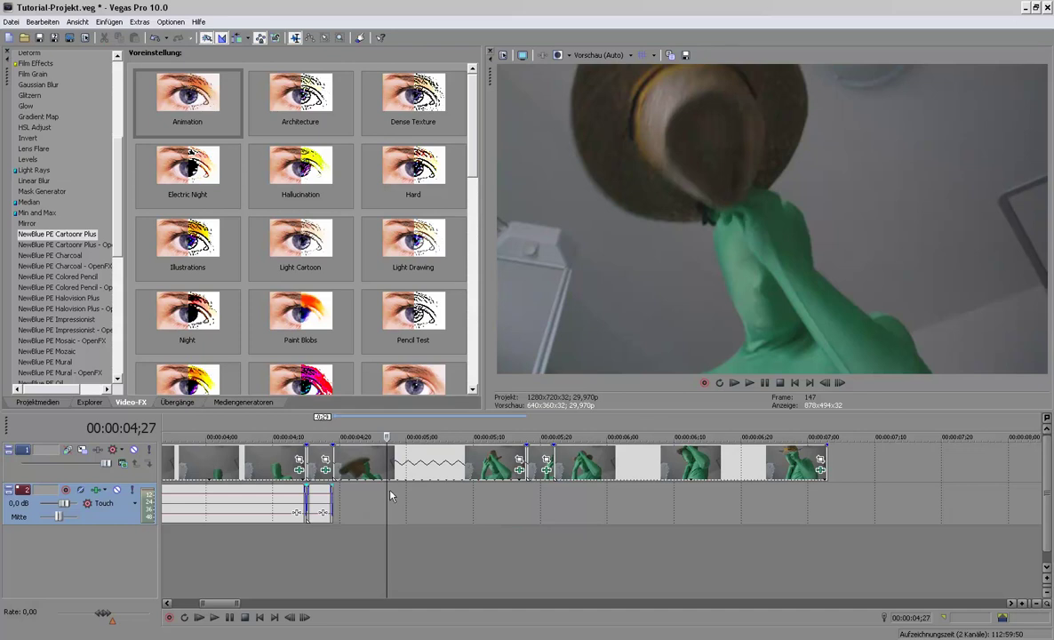
left_click(326, 500)
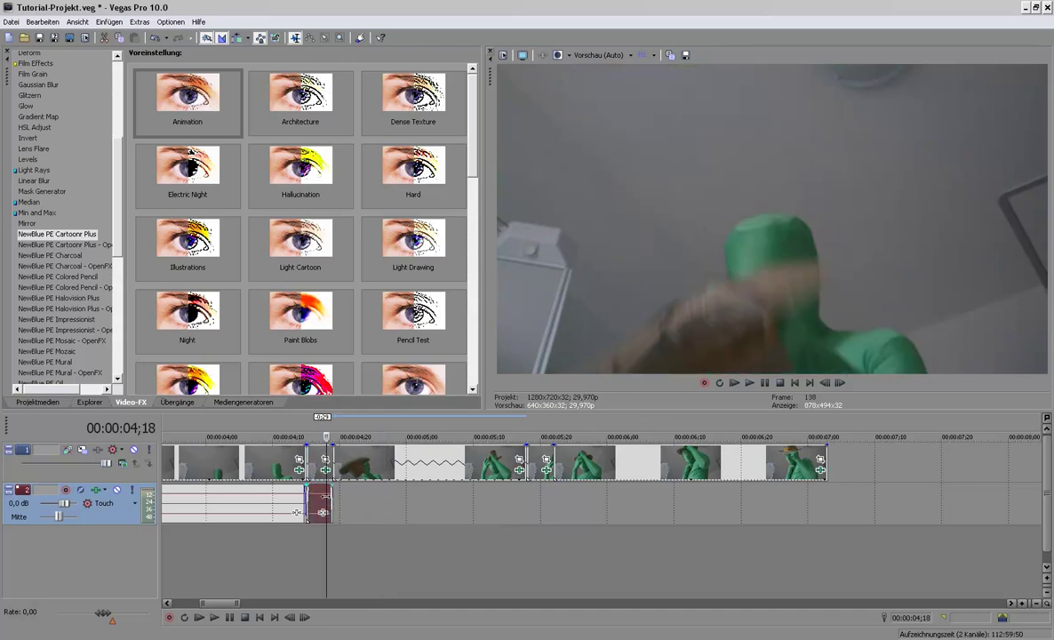
key("Delete")
left_click(239, 495)
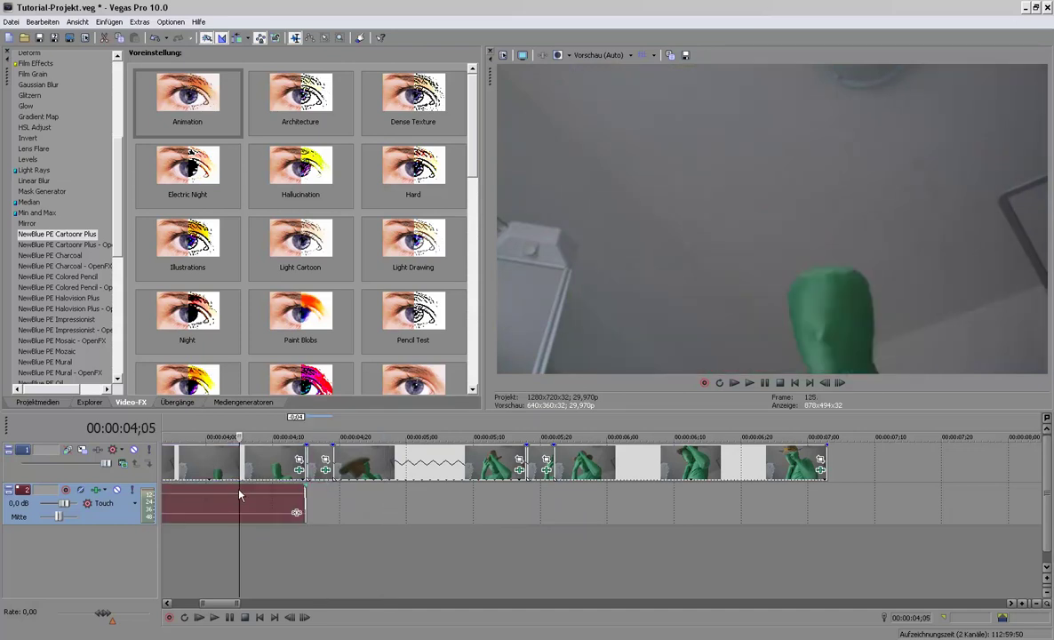
key("Delete")
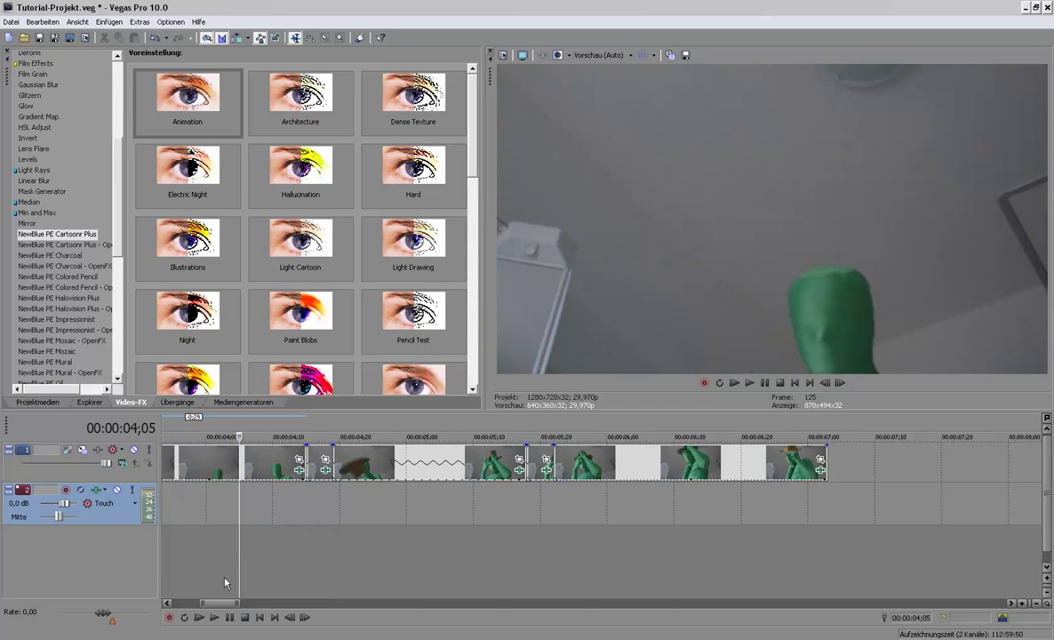
scroll(209, 560, "left", 5)
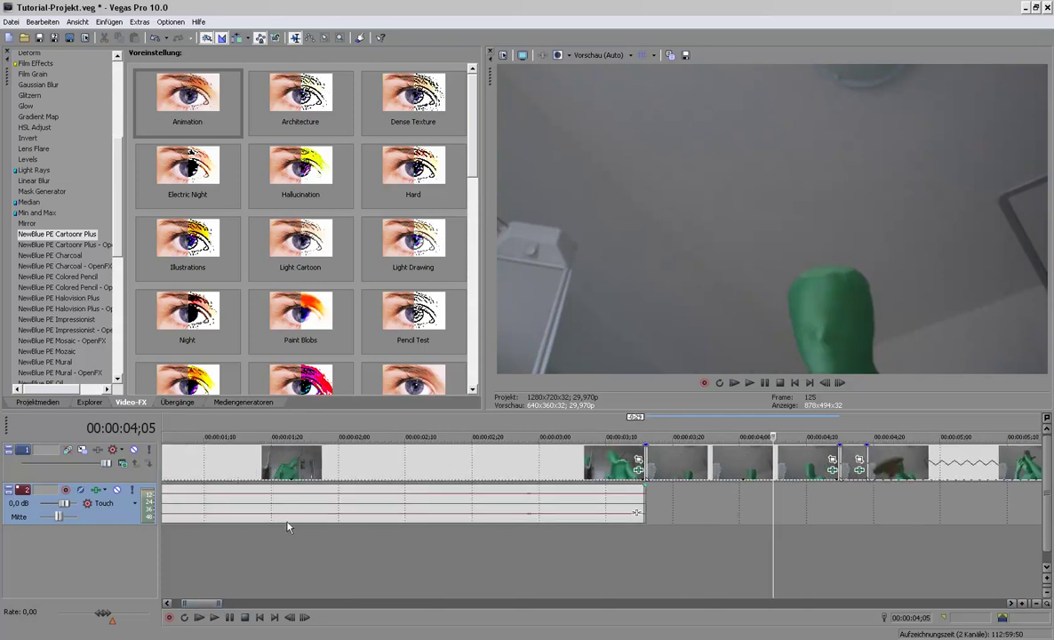
left_click(304, 497)
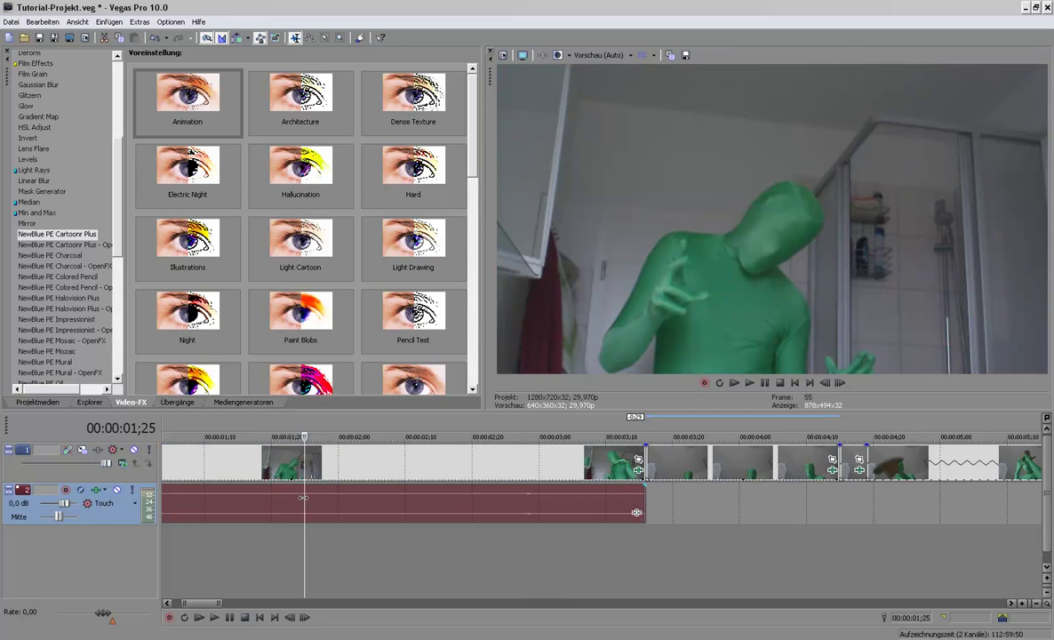
key("Delete")
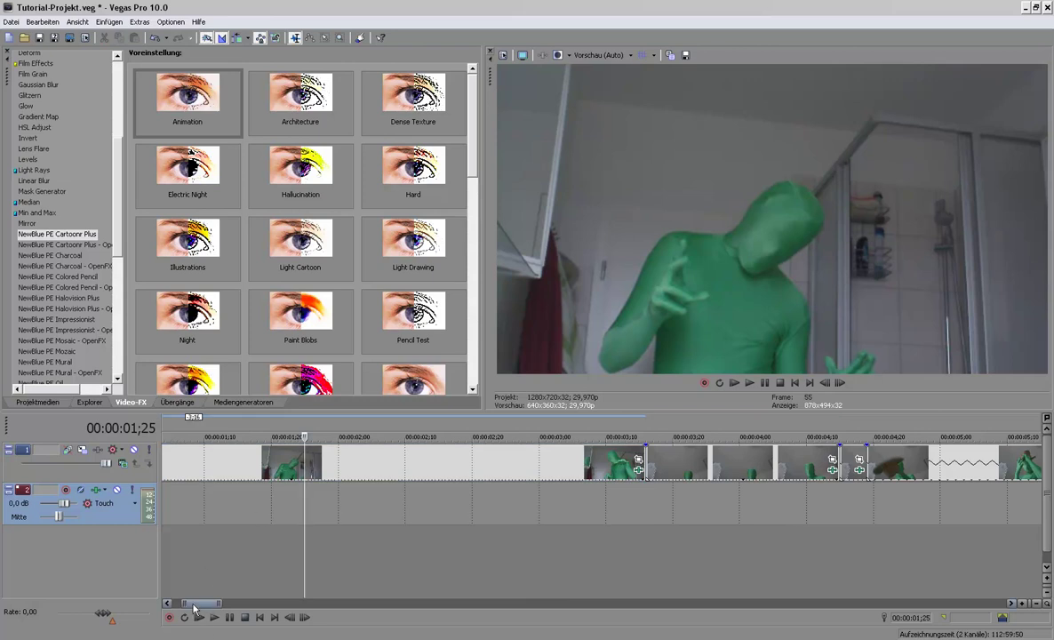
Step: Zoom the timeline out to show the whole run of green-suit clips
left_click_drag(193, 607, 183, 606)
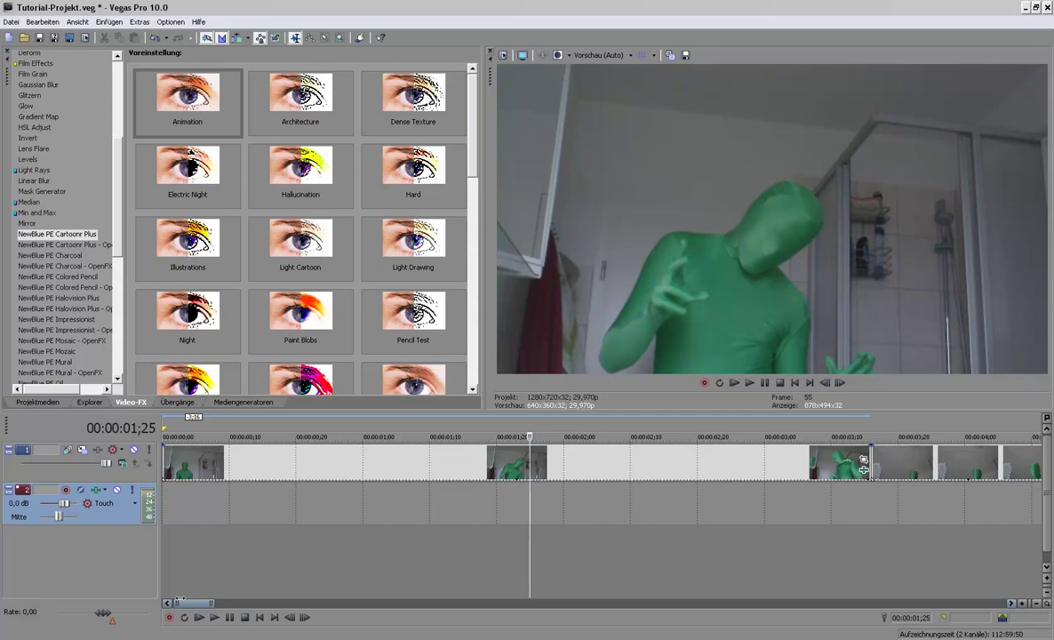
mouse_move(206, 602)
left_mouse_down()
mouse_move(263, 602)
mouse_move(223, 602)
left_mouse_up()
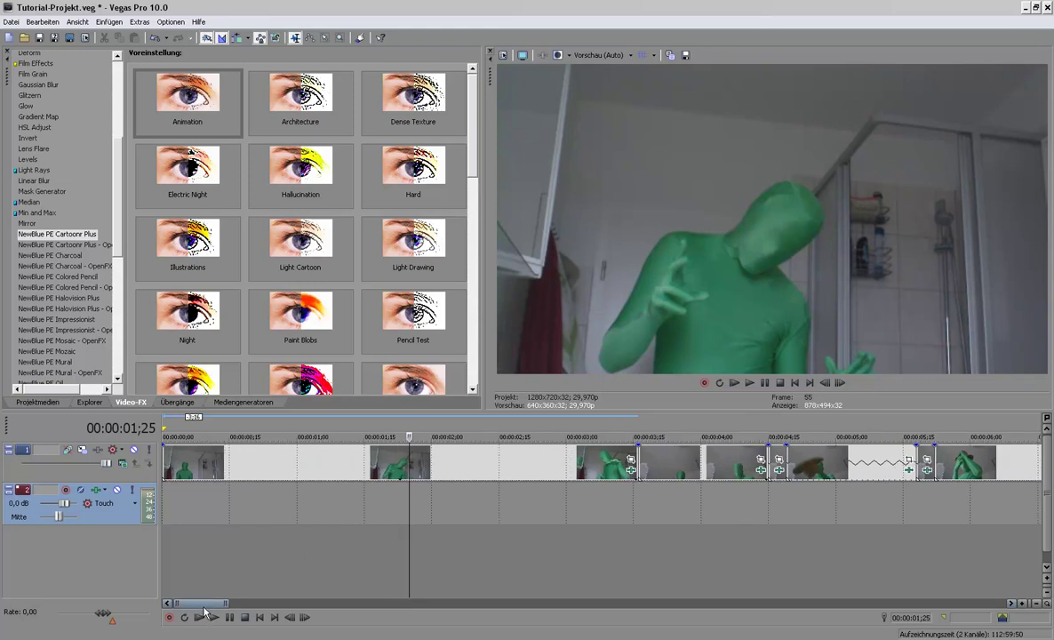
left_click_drag(205, 604, 224, 605)
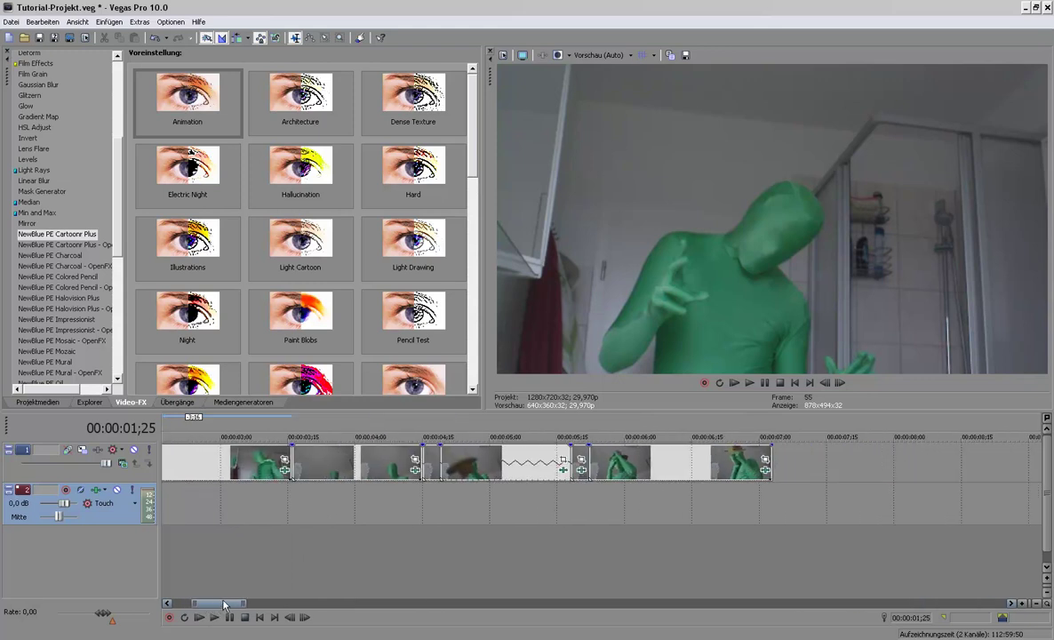
Step: Preview frames along the ruler, ending with the playhead near 00:00:07;03
left_click(494, 580)
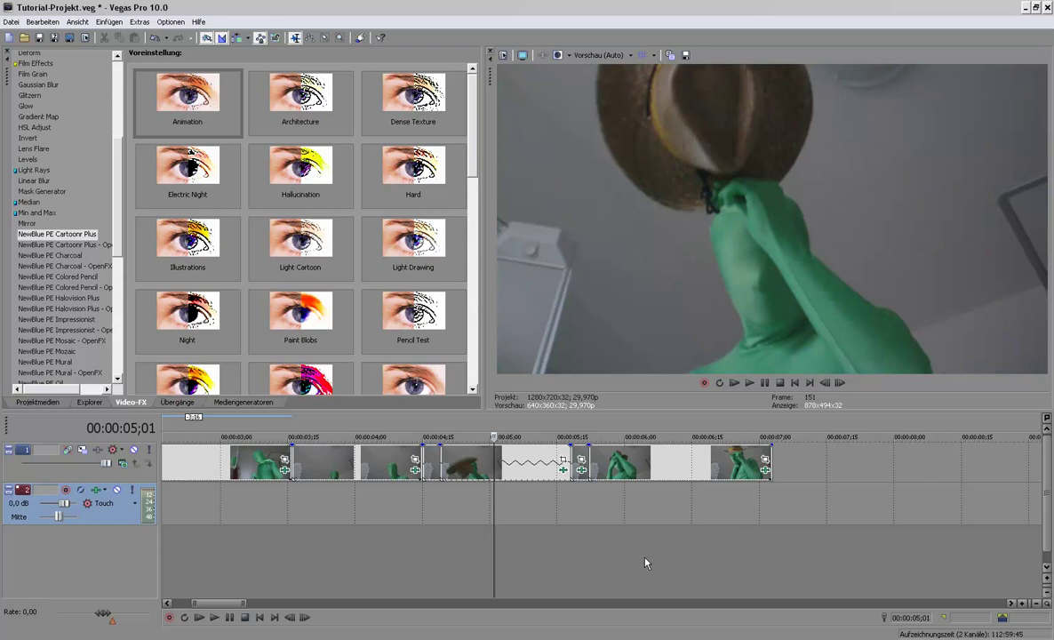
left_click(641, 562)
left_click(577, 565)
left_click(720, 576)
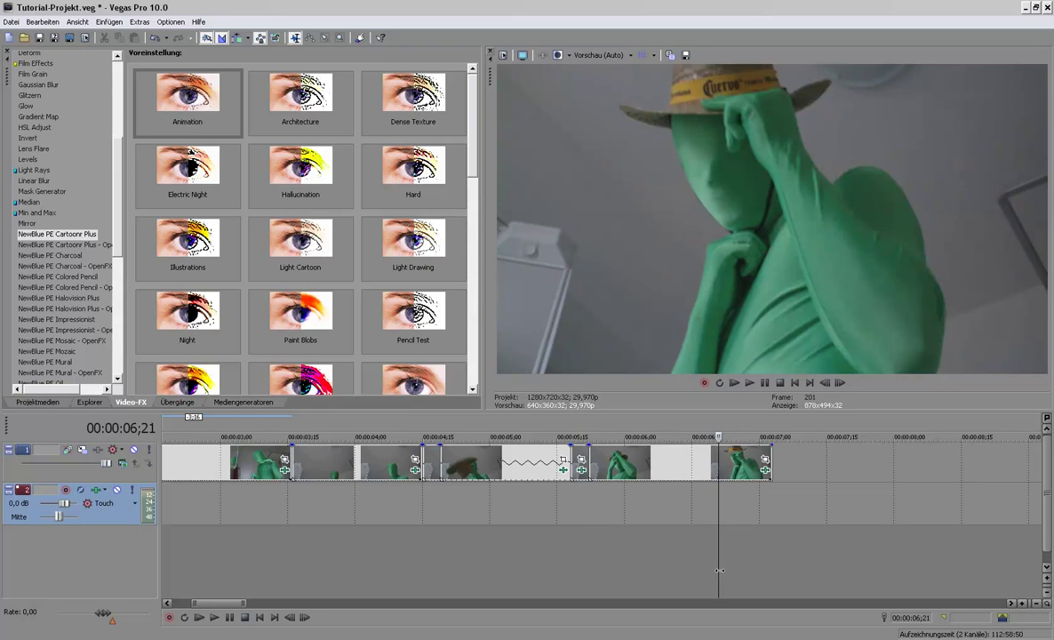
left_click(610, 576)
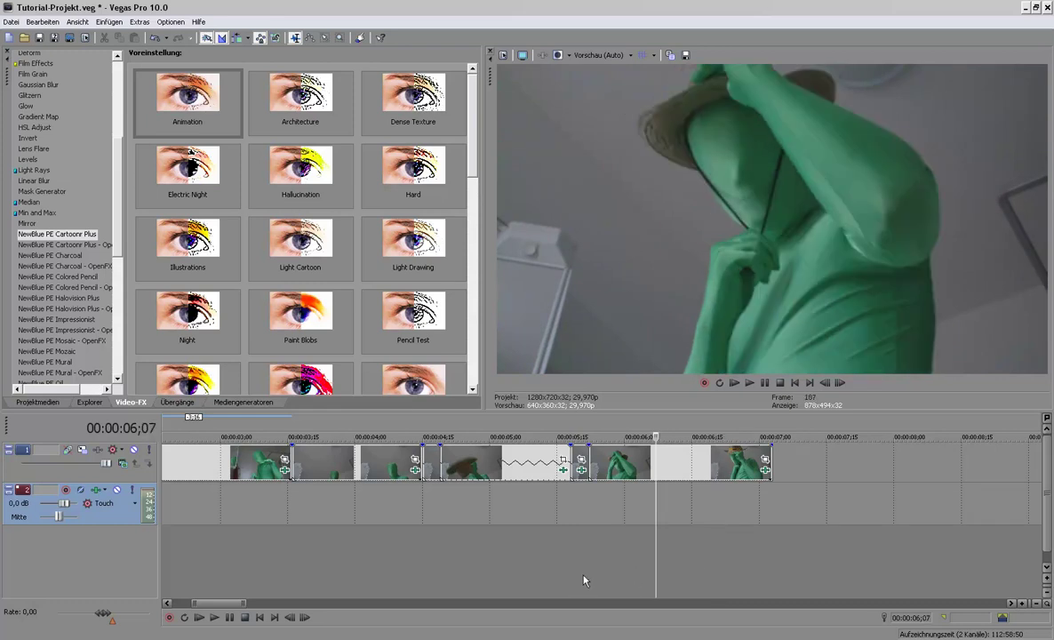
left_click(583, 573)
left_click(549, 572)
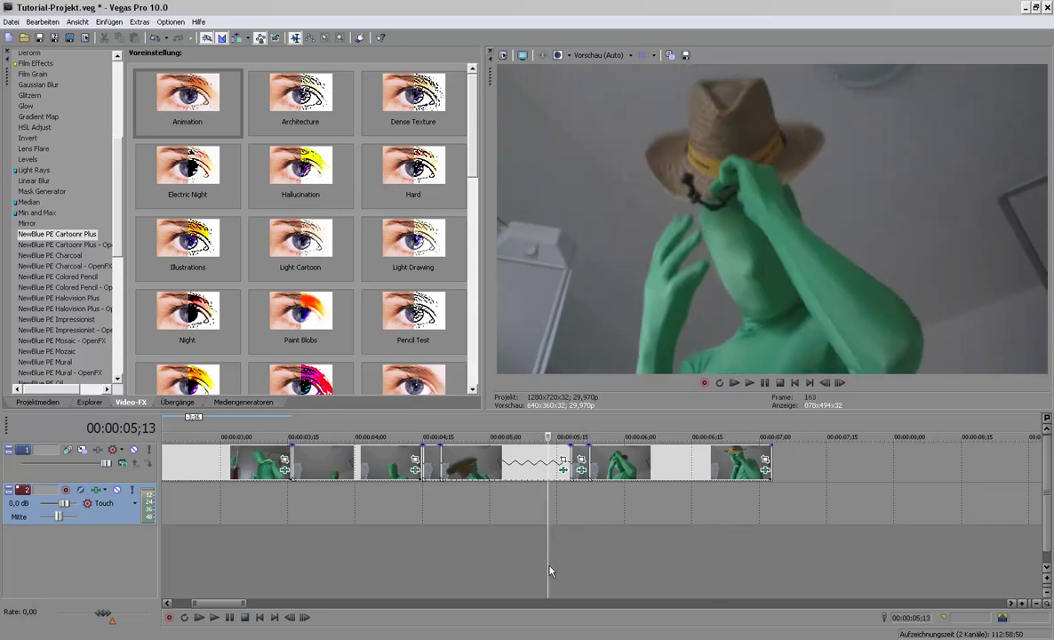
left_click(737, 569)
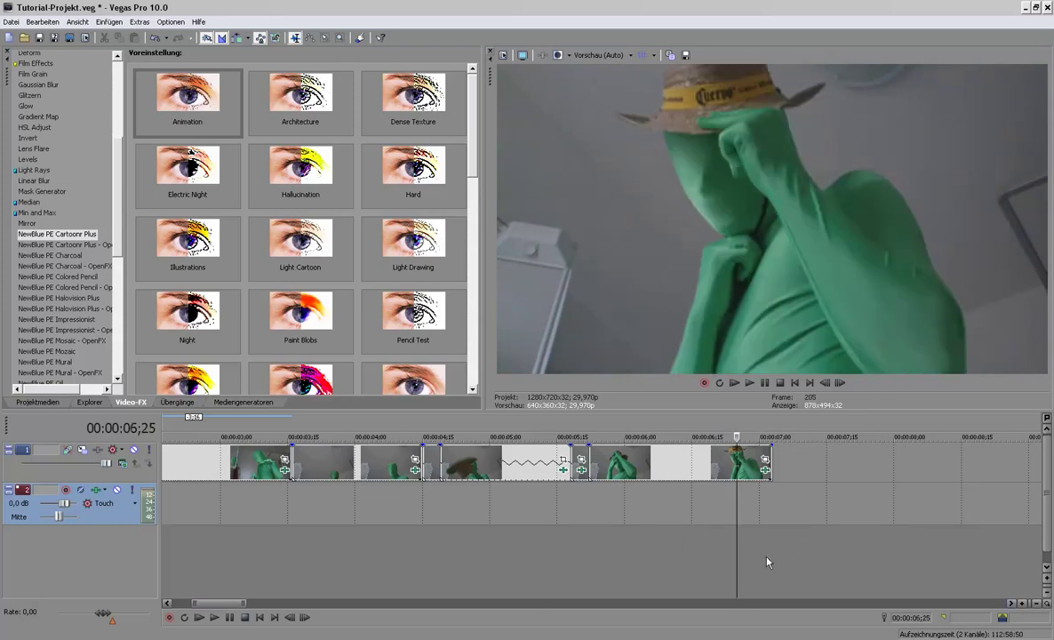
left_click(772, 562)
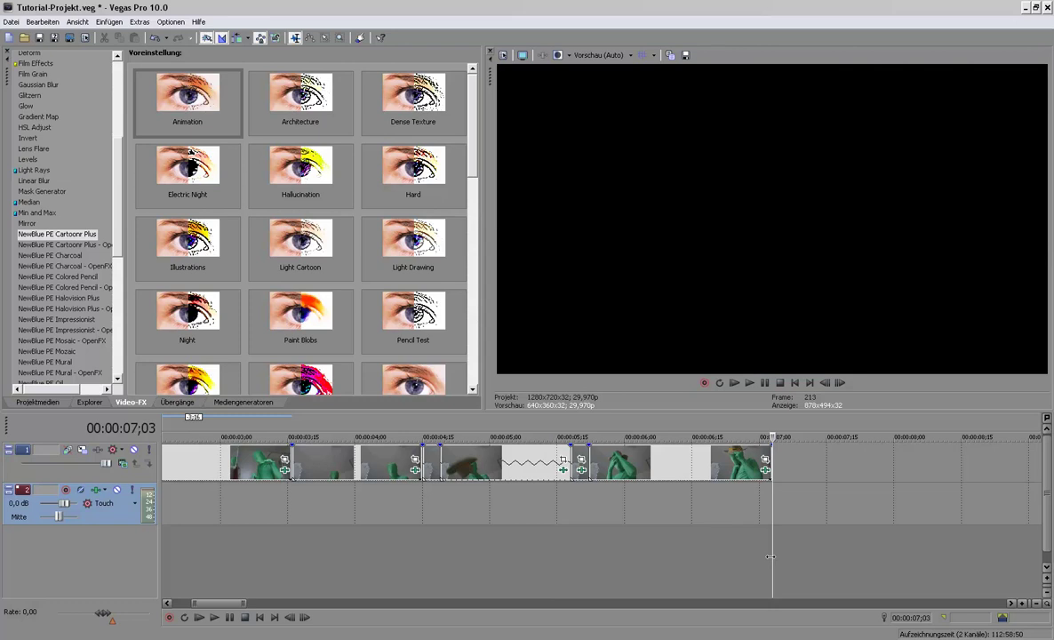
Step: Step frame by frame to settle on 00:00:07;02, the last hat-shot frame
key("Left")
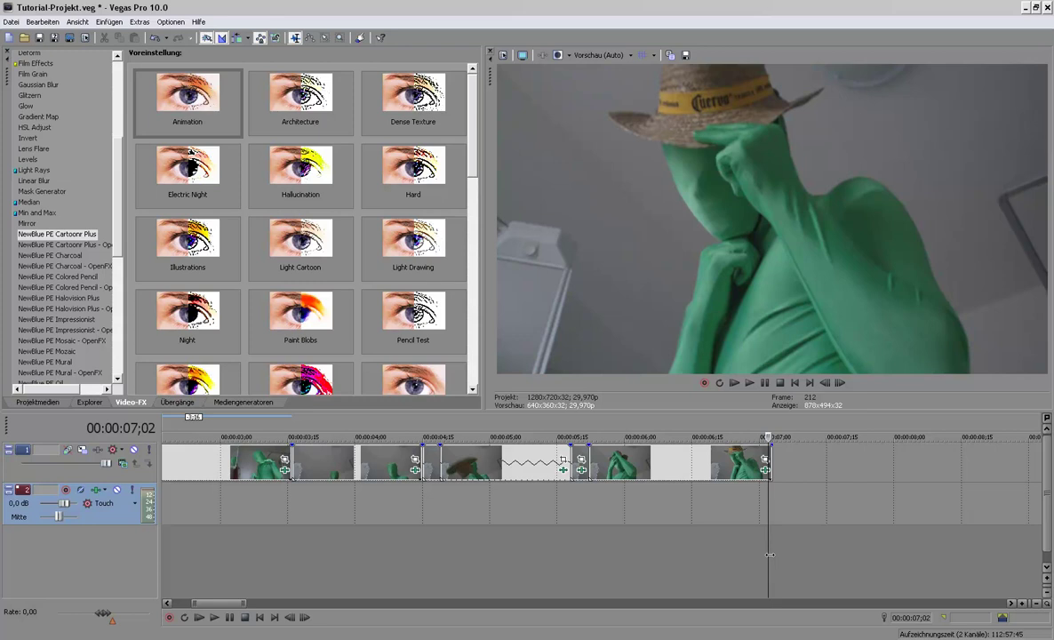
key("Right")
key("Left")
Step: Save the current preview frame as the JPEG snapshot Bild2
left_click(687, 56)
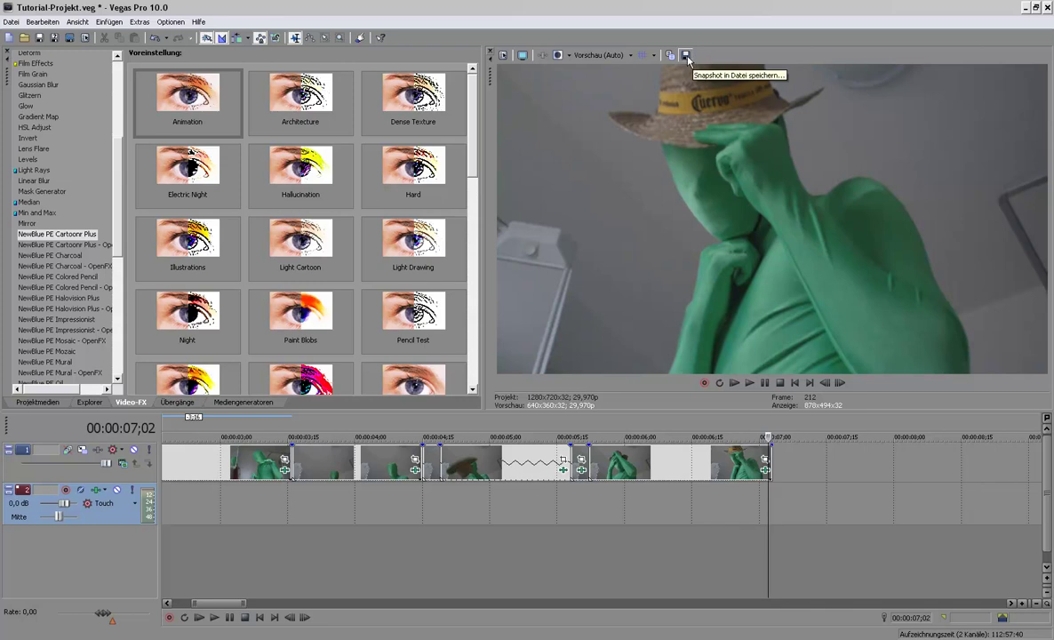
left_click(686, 56)
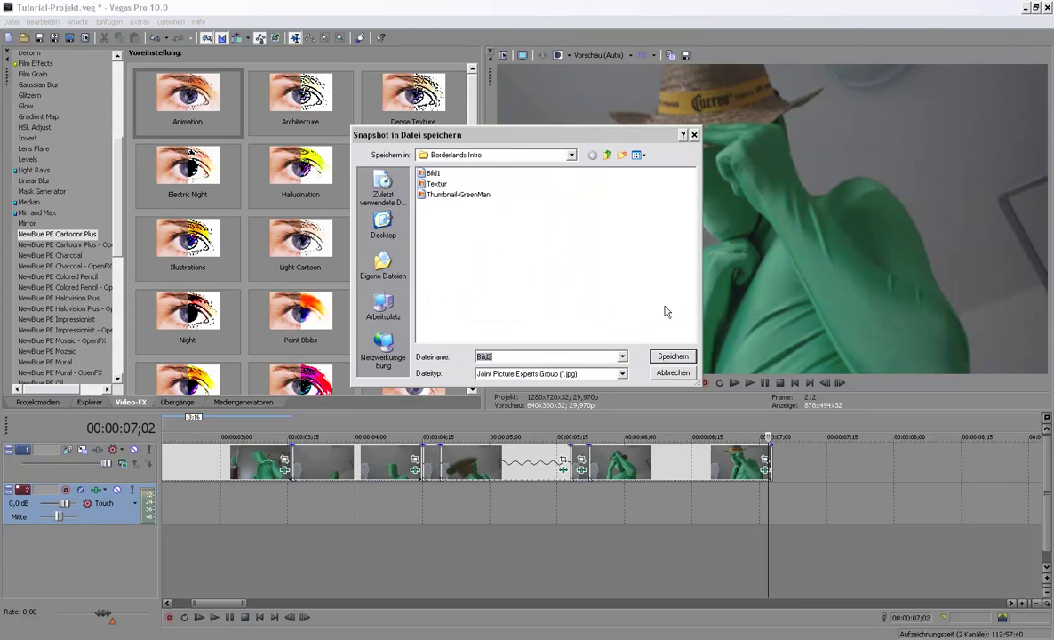
left_click(684, 360)
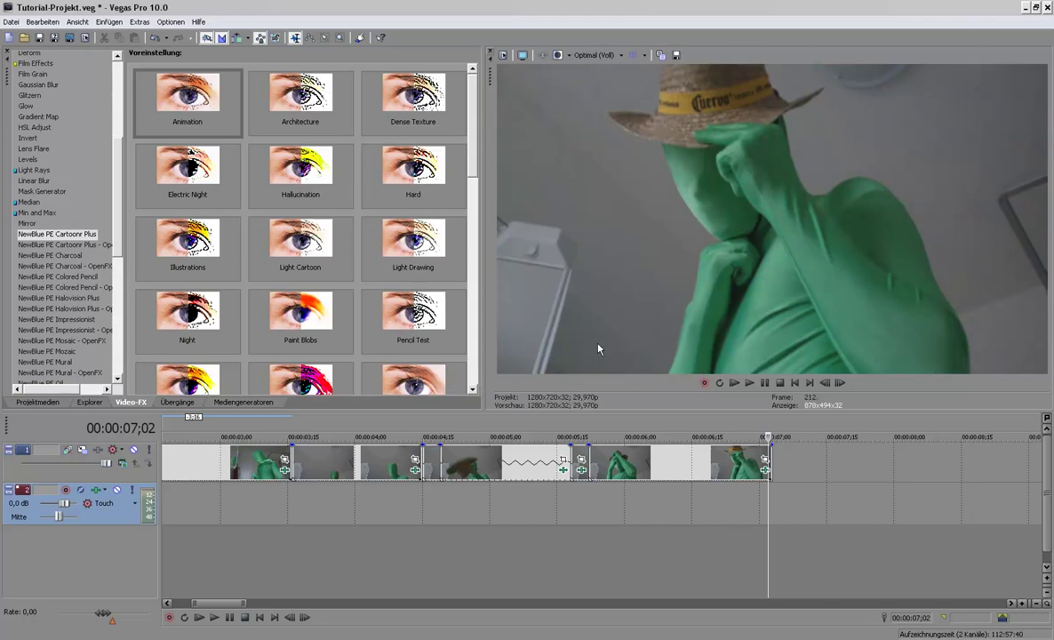
Step: Check the Borderlands Intro folder for the new Bild2 file, then return to Vegas
key("alt+Tab")
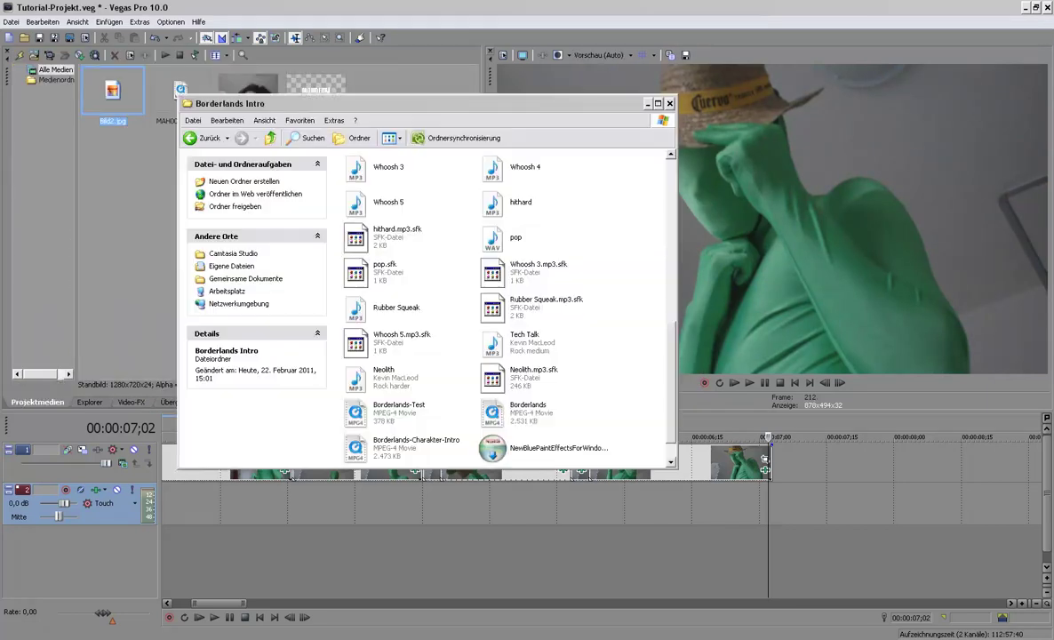
mouse_move(672, 374)
left_mouse_down()
mouse_move(685, 211)
mouse_move(612, 445)
left_mouse_up()
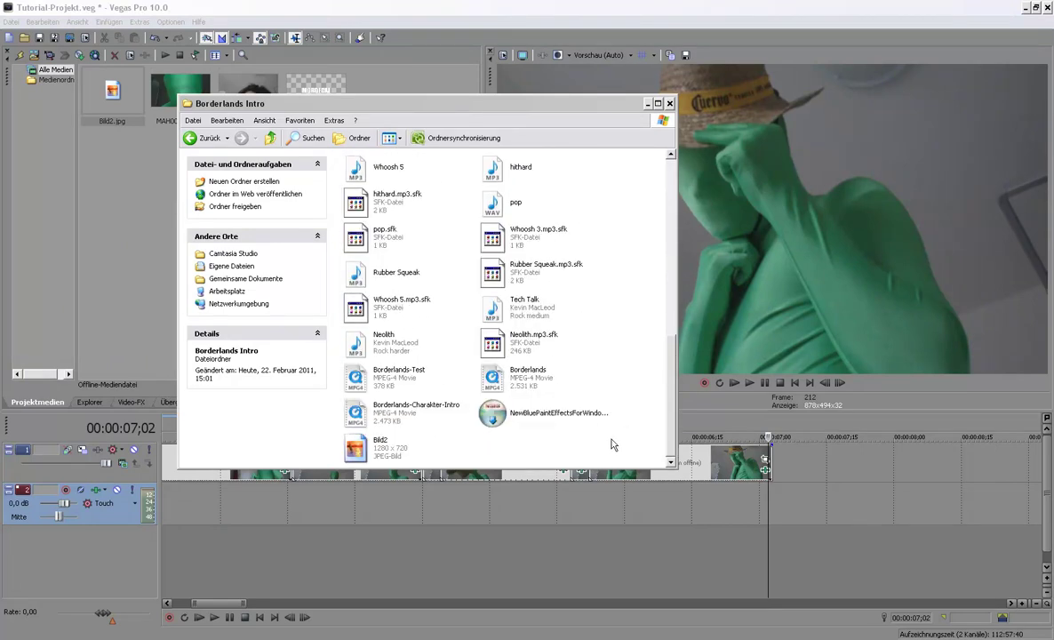
key("alt+Tab")
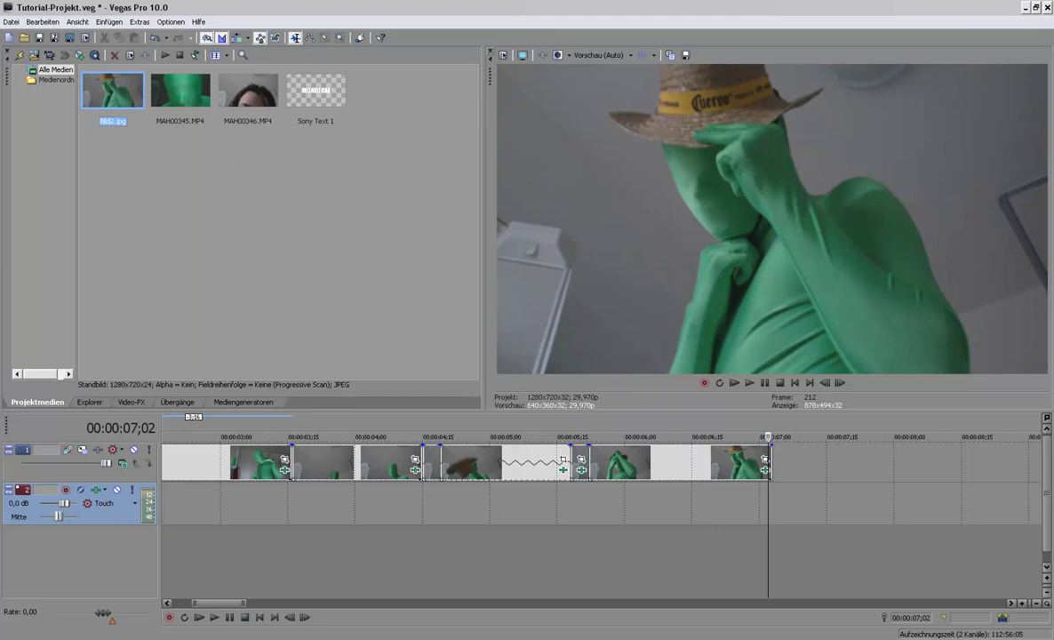
Step: Open Bild2.jpg in Photoshop by dragging it from the Borderlands Intro folder
key("alt+Tab")
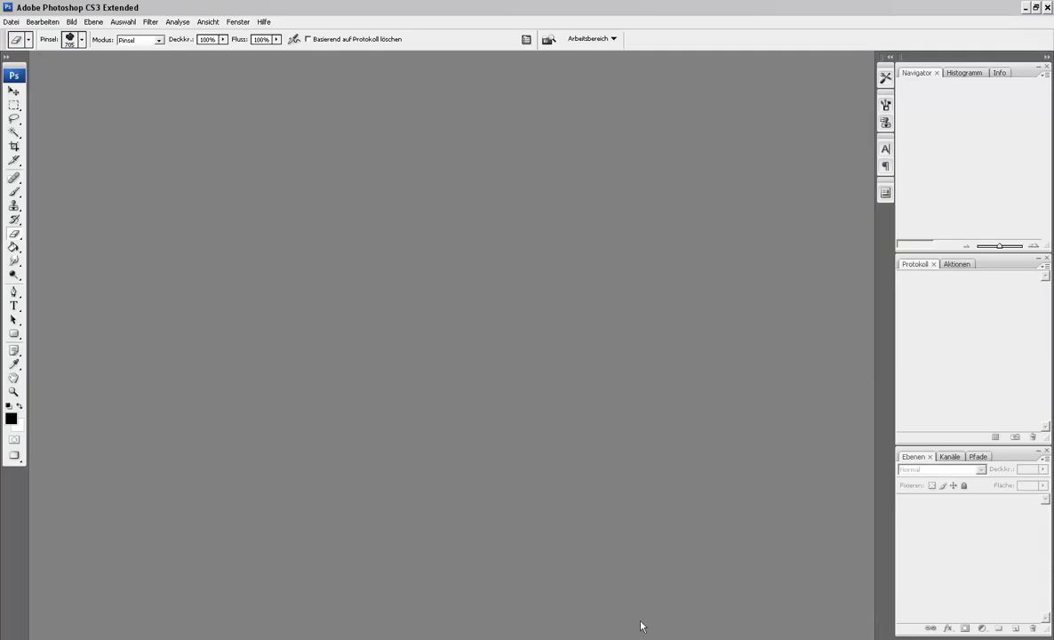
key("alt+Tab")
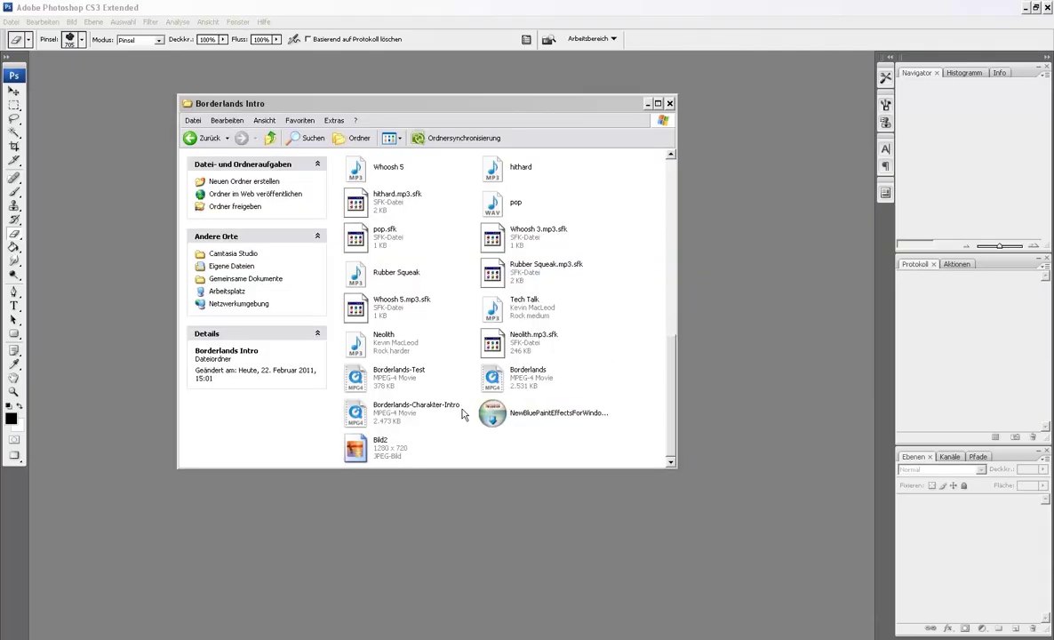
left_click_drag(355, 448, 146, 365)
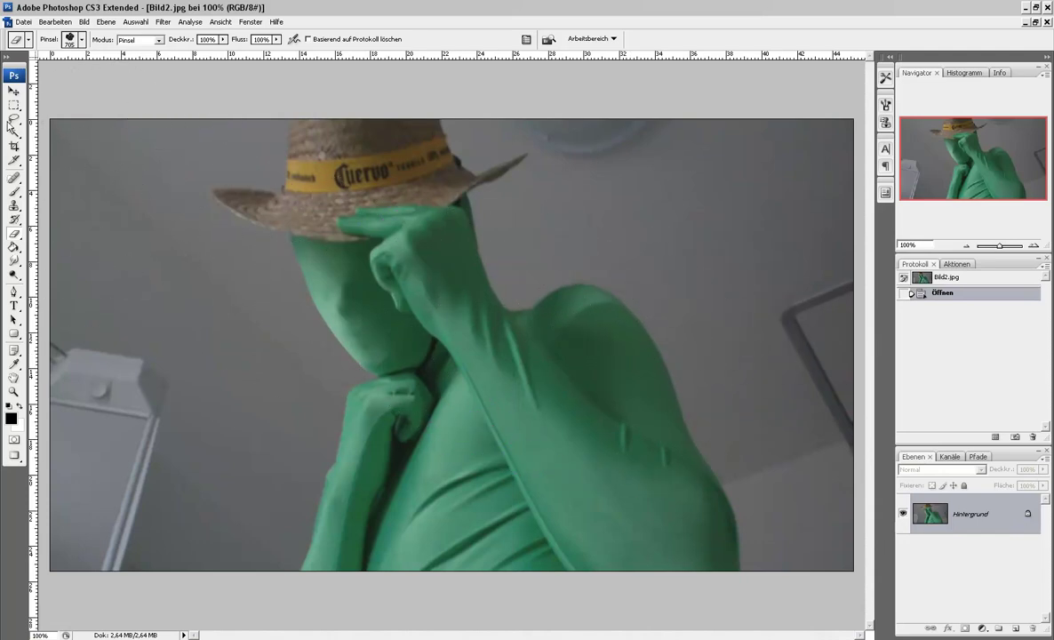
Step: Convert the locked Hintergrund background into the regular layer Ebene 0
left_click(14, 90)
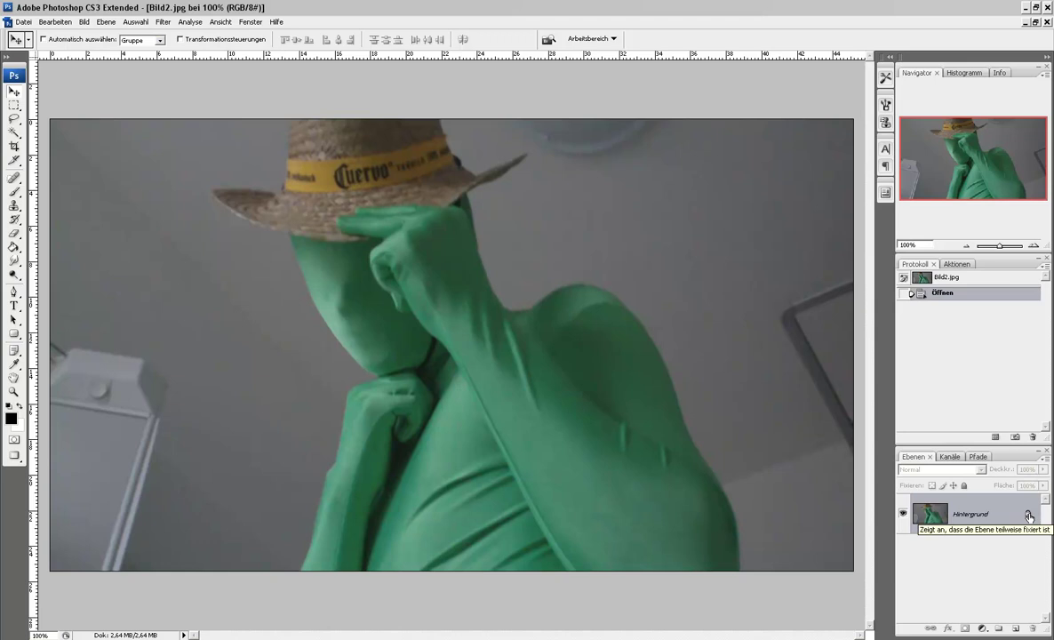
double_click(927, 509)
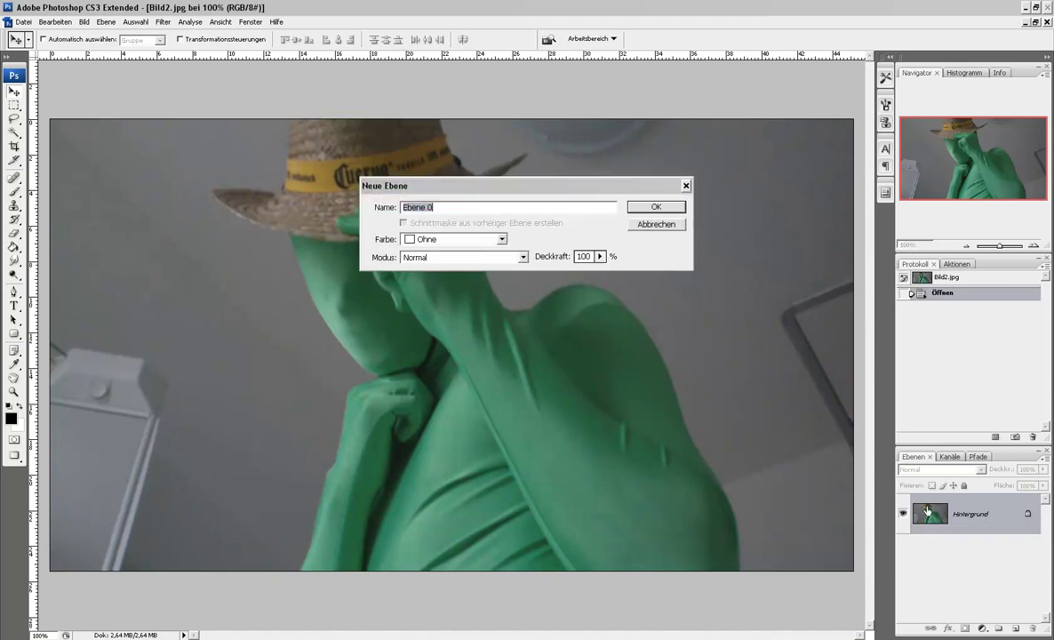
left_click(670, 210)
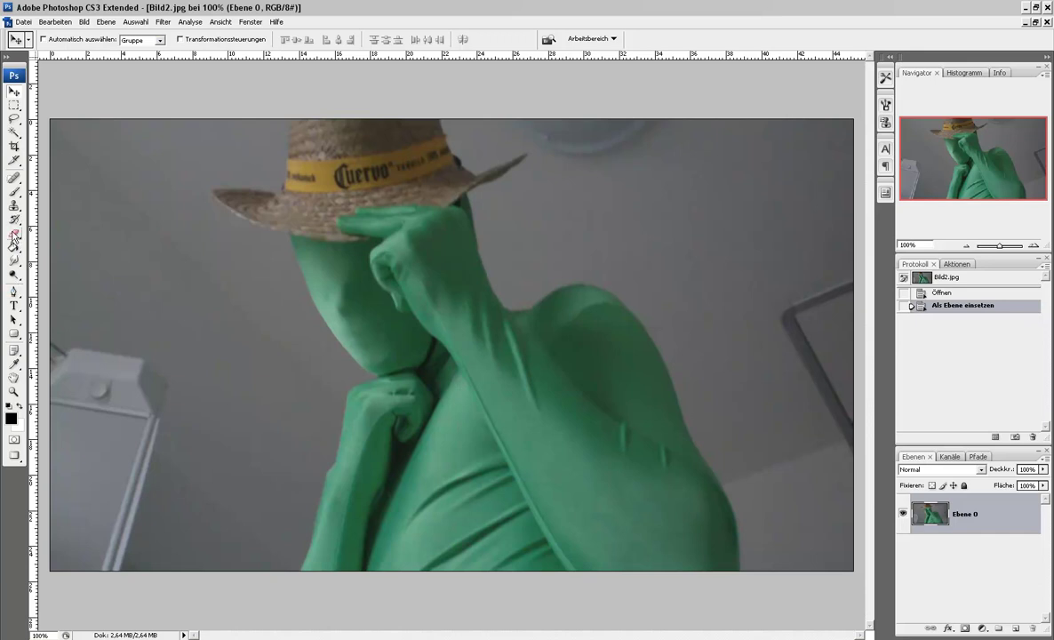
Step: Switch to the Eraser and replace its brushes with the Pinsel allgemein set
left_click(15, 235)
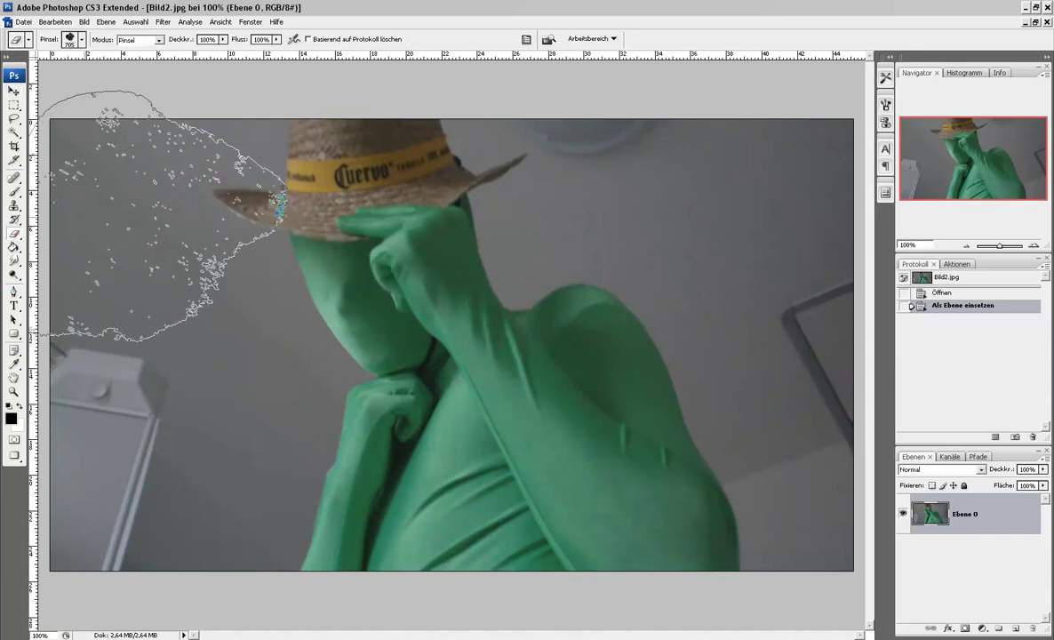
left_click(82, 39)
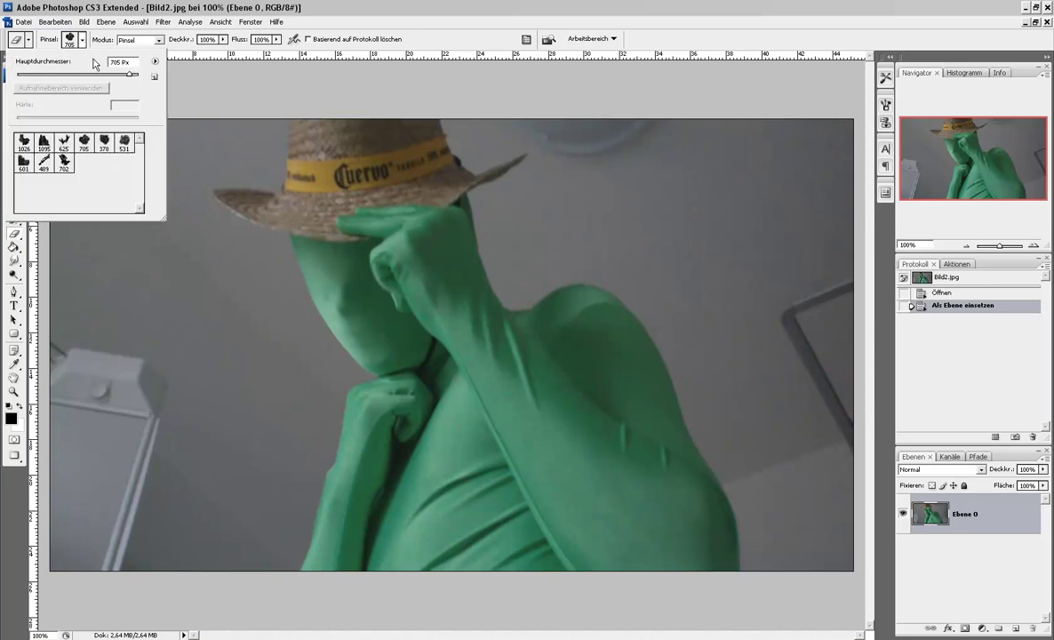
left_click(154, 61)
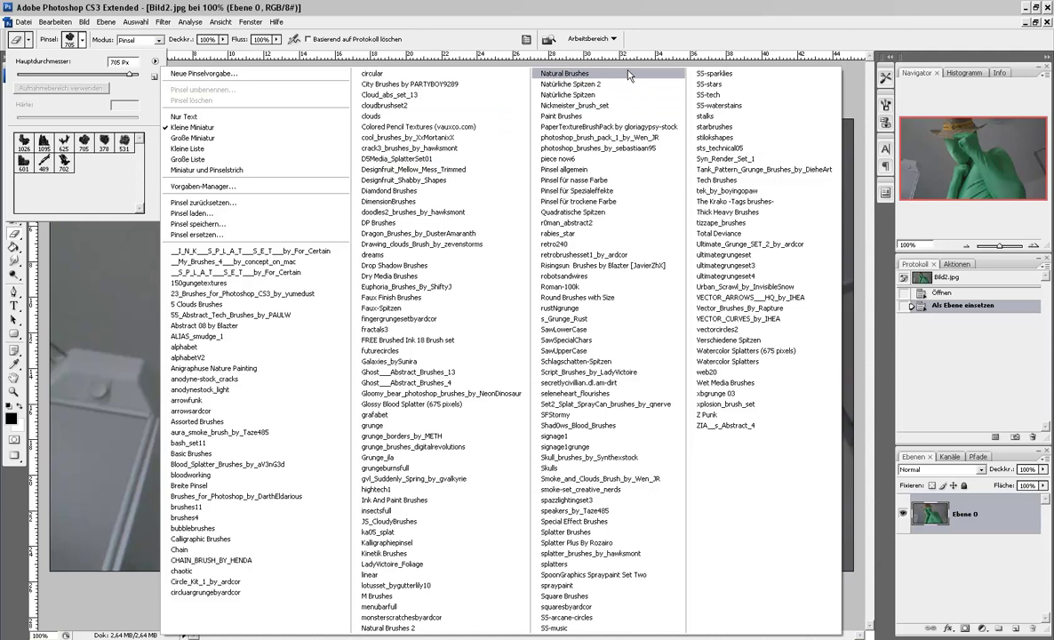
left_click(587, 170)
left_click(465, 248)
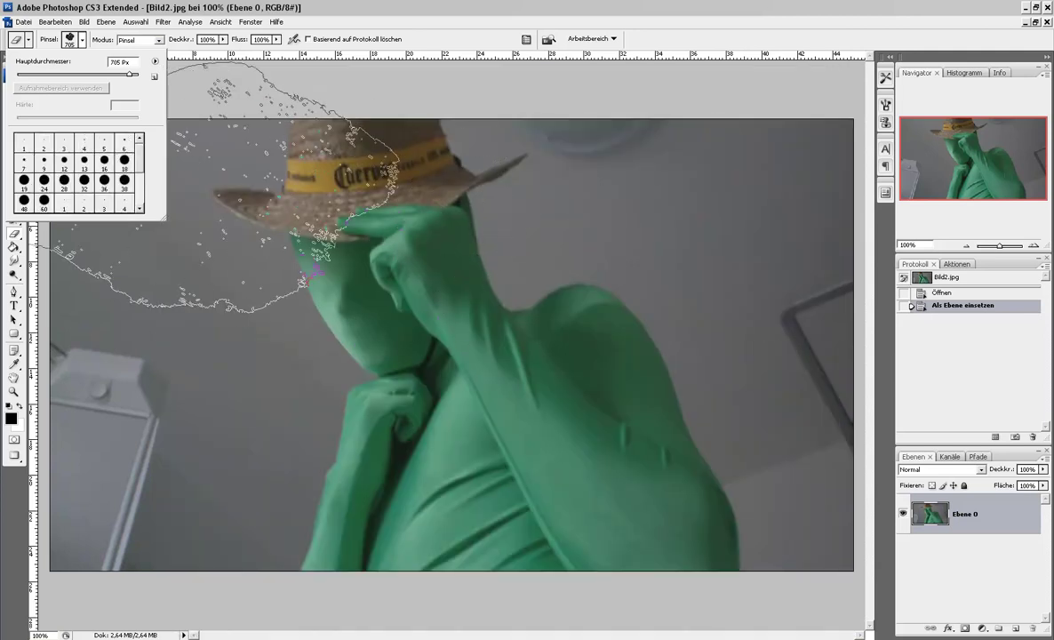
Step: Pick the 38 px hard round brush and enlarge it to about 100 px
left_click(127, 183)
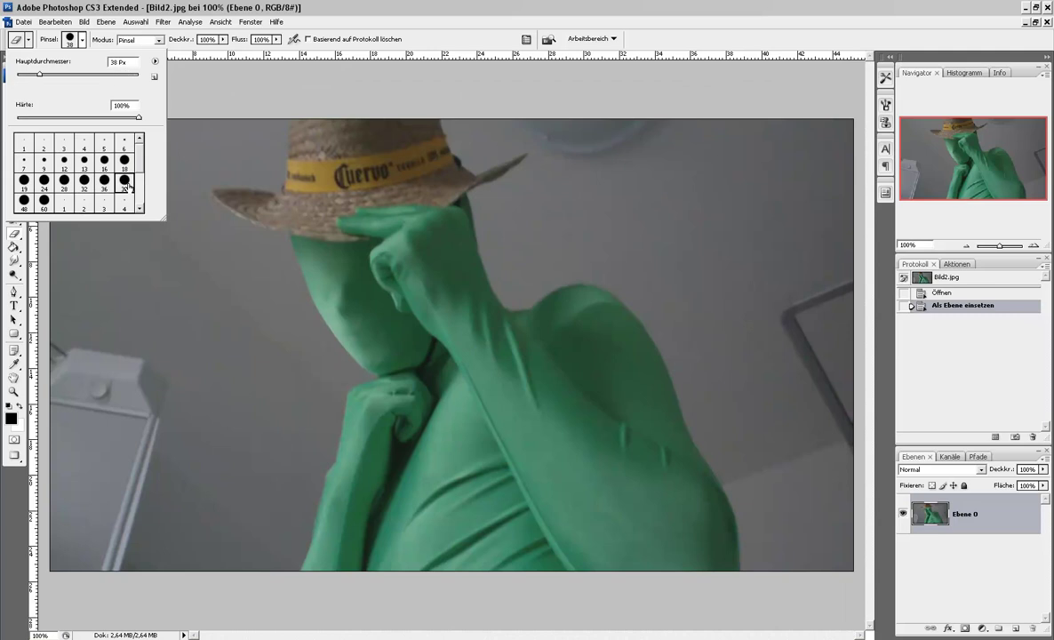
left_click(82, 40)
left_click(82, 41)
left_click(82, 41)
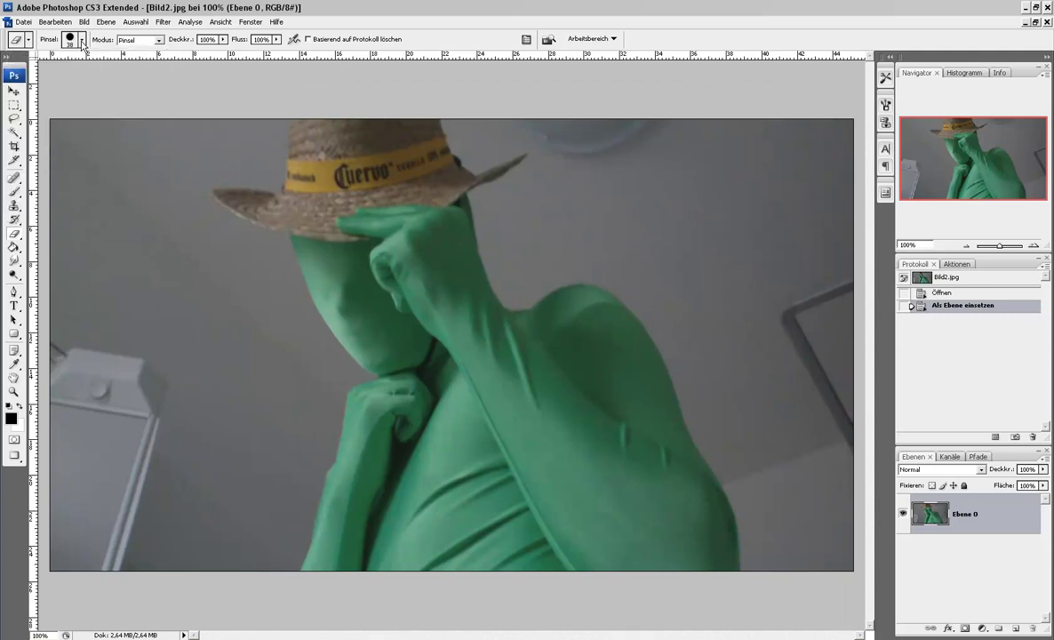
key("bracketright")
key("bracketright")
key("bracketright")
key("bracketright")
key("bracketright")
key("bracketright")
key("bracketright")
key("bracketright")
key("bracketright")
key("bracketright")
key("bracketright")
key("bracketright")
Step: Erase the background along the left edge and top strip, shrinking the brush to 150 px
mouse_move(98, 360)
left_mouse_down()
mouse_move(99, 293)
mouse_move(143, 117)
mouse_move(199, 96)
left_mouse_up()
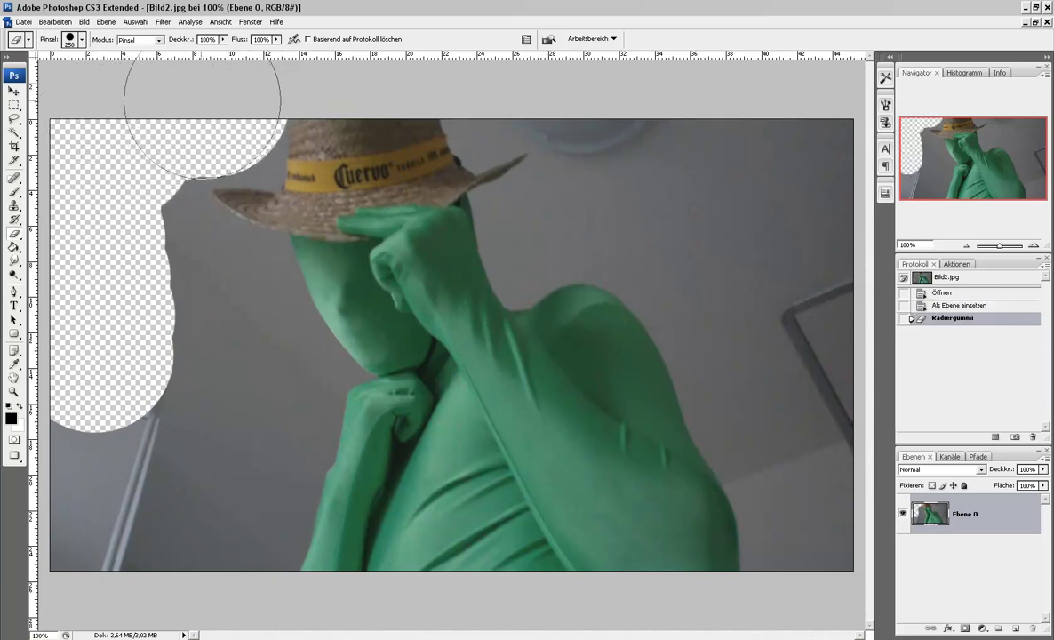
mouse_move(100, 253)
left_mouse_down()
mouse_move(245, 383)
mouse_move(187, 536)
mouse_move(94, 562)
left_mouse_up()
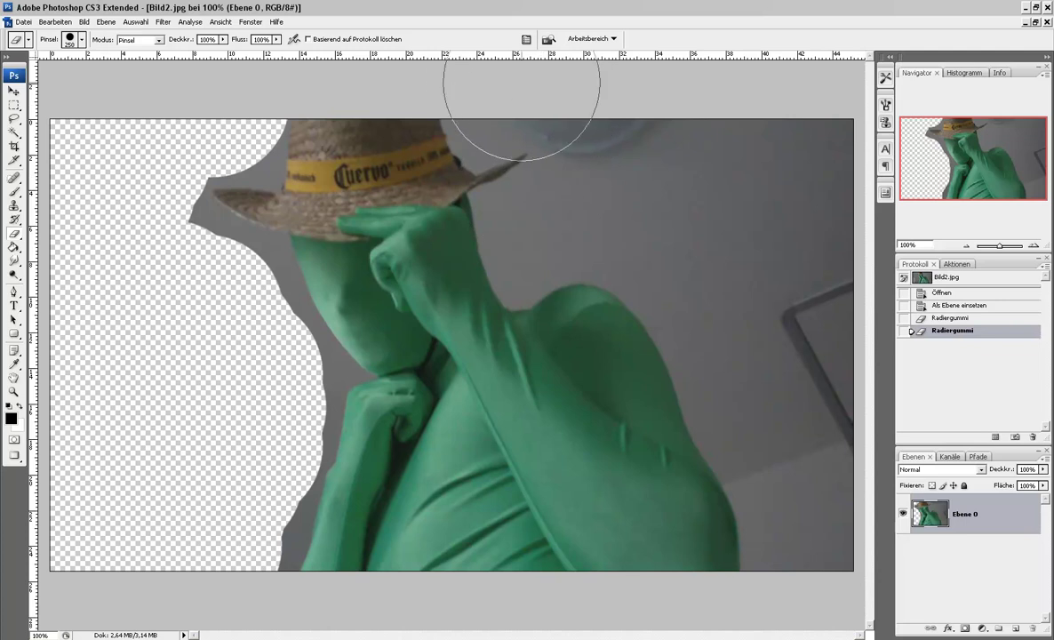
key("bracketleft")
key("bracketleft")
key("bracketleft")
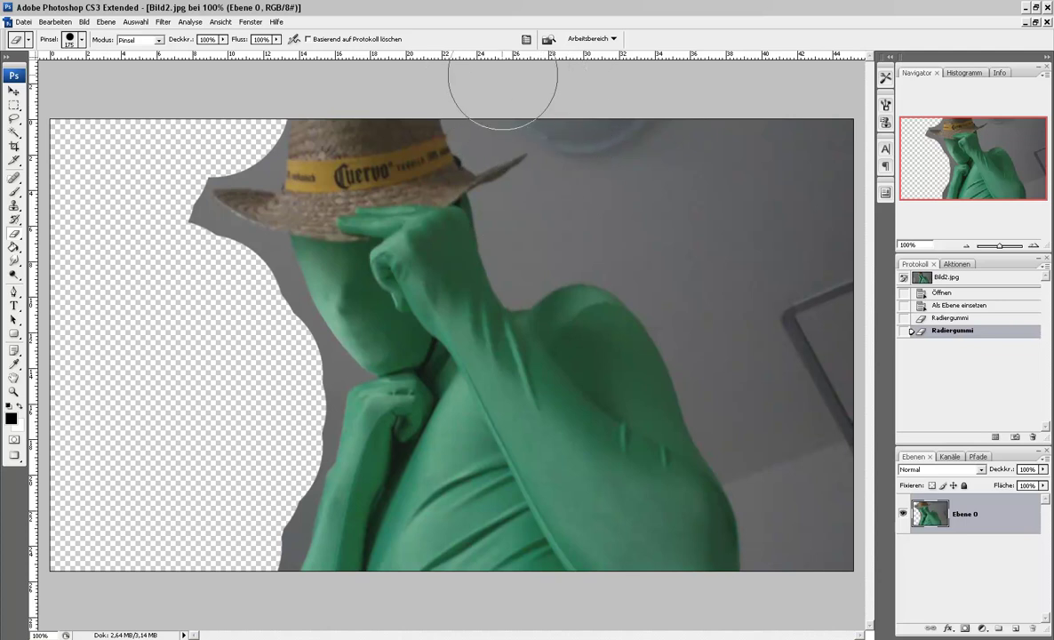
mouse_move(490, 106)
left_mouse_down()
mouse_move(574, 101)
mouse_move(531, 234)
mouse_move(530, 224)
mouse_move(634, 224)
mouse_move(759, 411)
mouse_move(835, 449)
mouse_move(823, 236)
mouse_move(777, 95)
mouse_move(671, 89)
mouse_move(781, 376)
mouse_move(753, 71)
left_mouse_up()
left_click(530, 224)
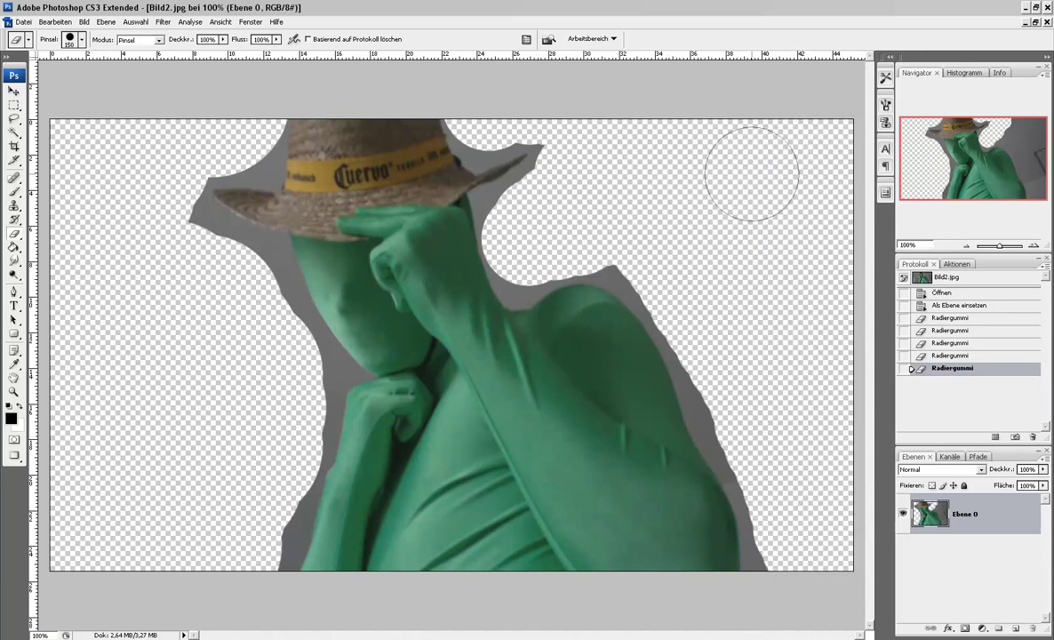
Step: Erase leftover grey beside the face, around the hat and at the figure's bottom right
left_click_drag(634, 222, 578, 177)
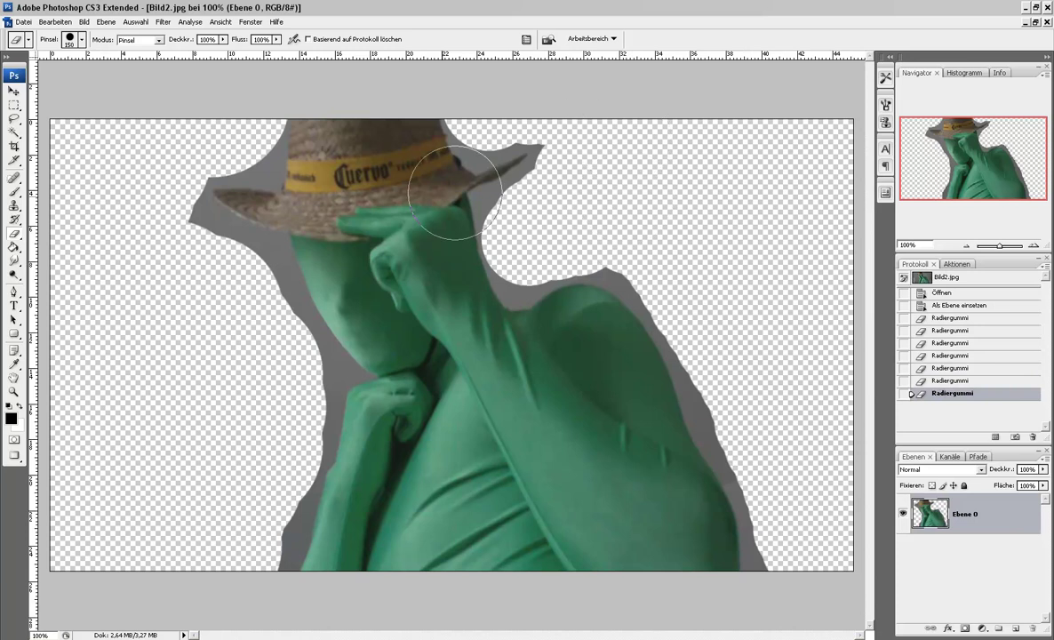
left_click(164, 245)
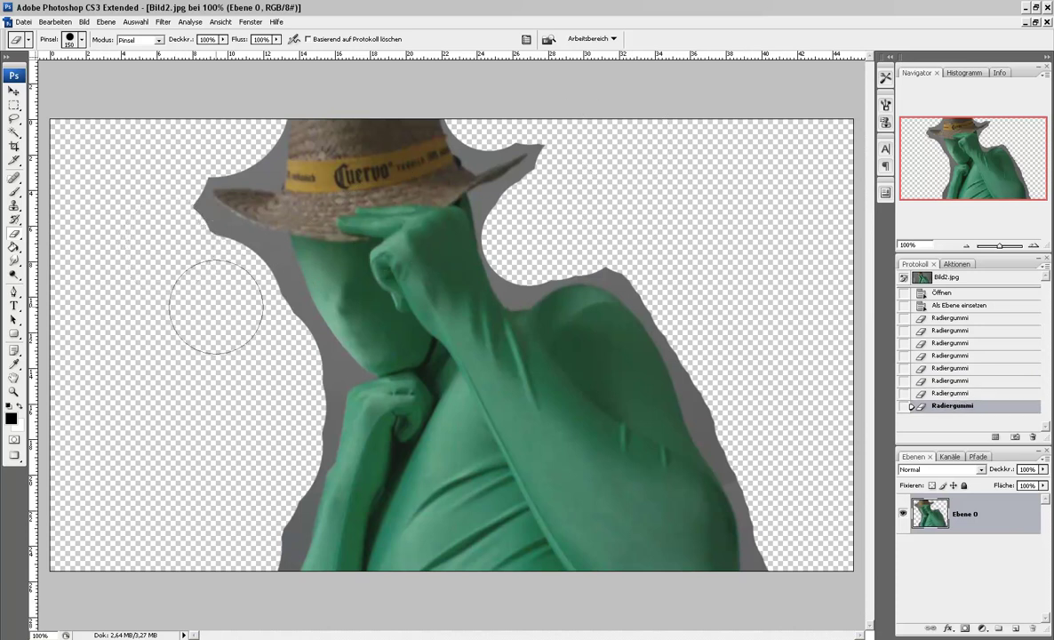
left_click_drag(222, 293, 267, 356)
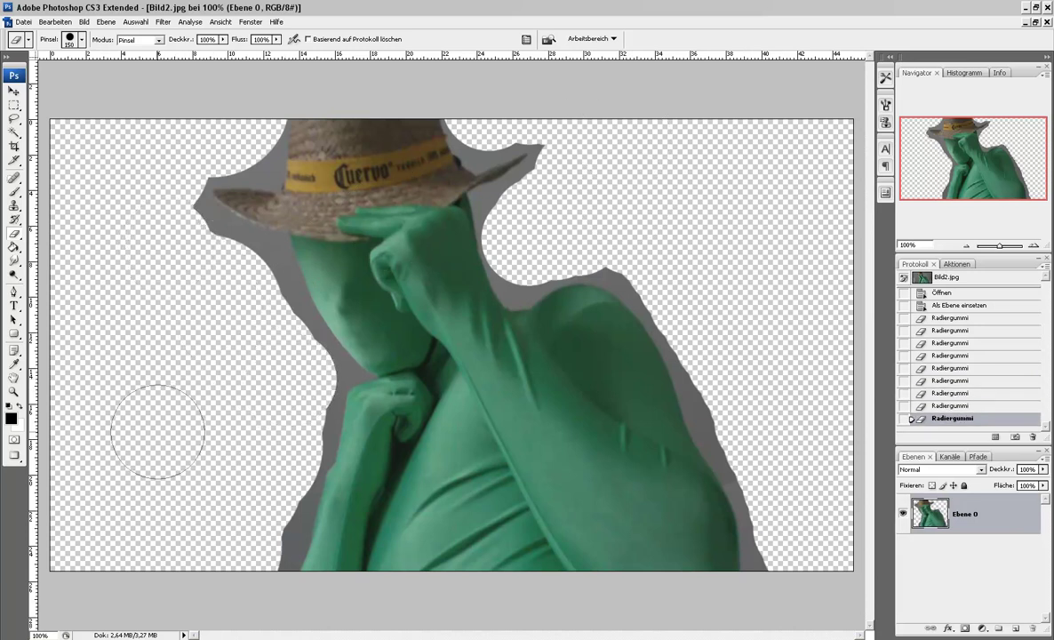
left_click(240, 521)
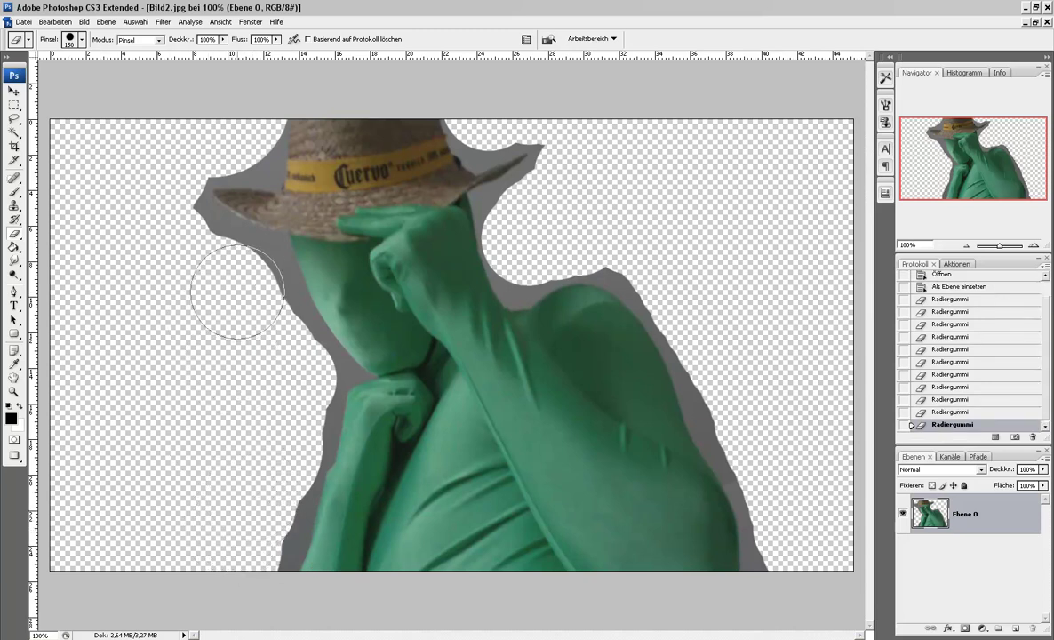
left_click_drag(235, 236, 211, 298)
left_click_drag(177, 208, 182, 189)
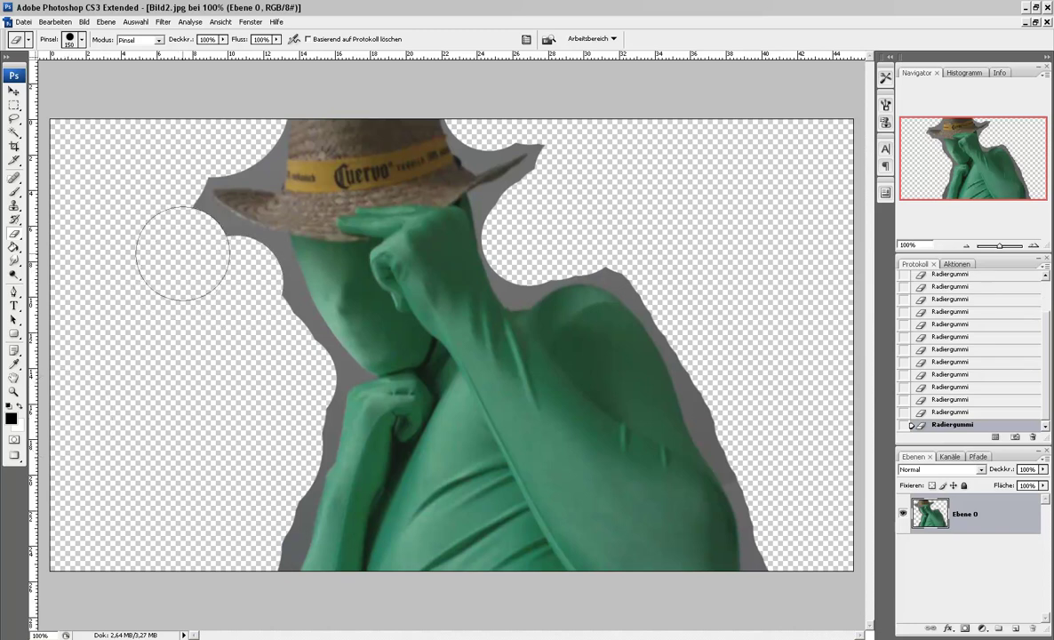
left_click_drag(170, 238, 155, 257)
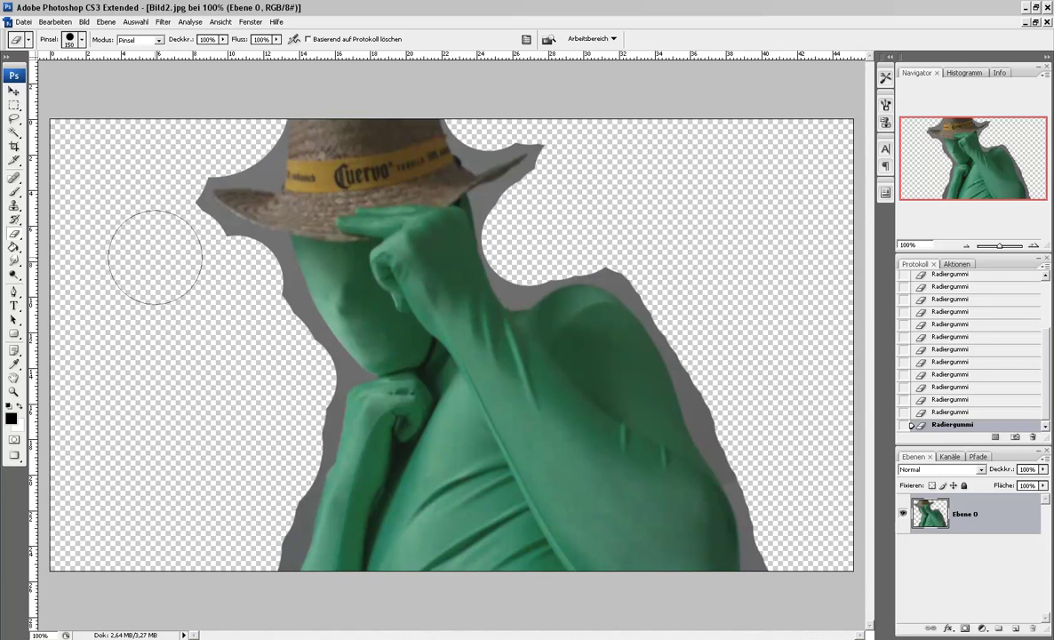
left_click_drag(758, 565, 796, 563)
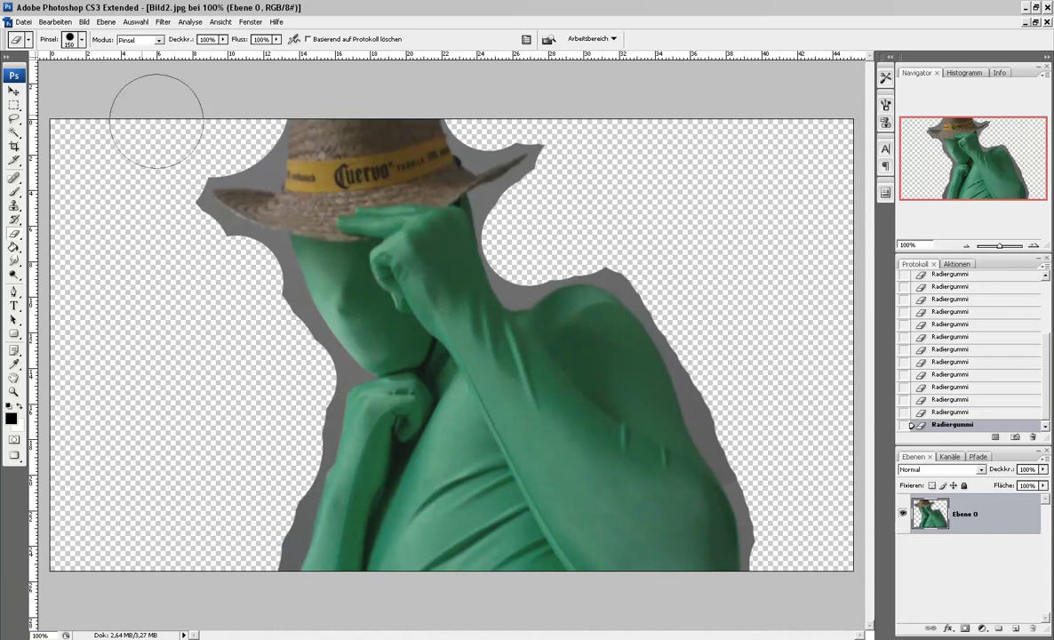
Step: Select the grey edge around the figure with Color Range by sampling the grey border
left_click(136, 23)
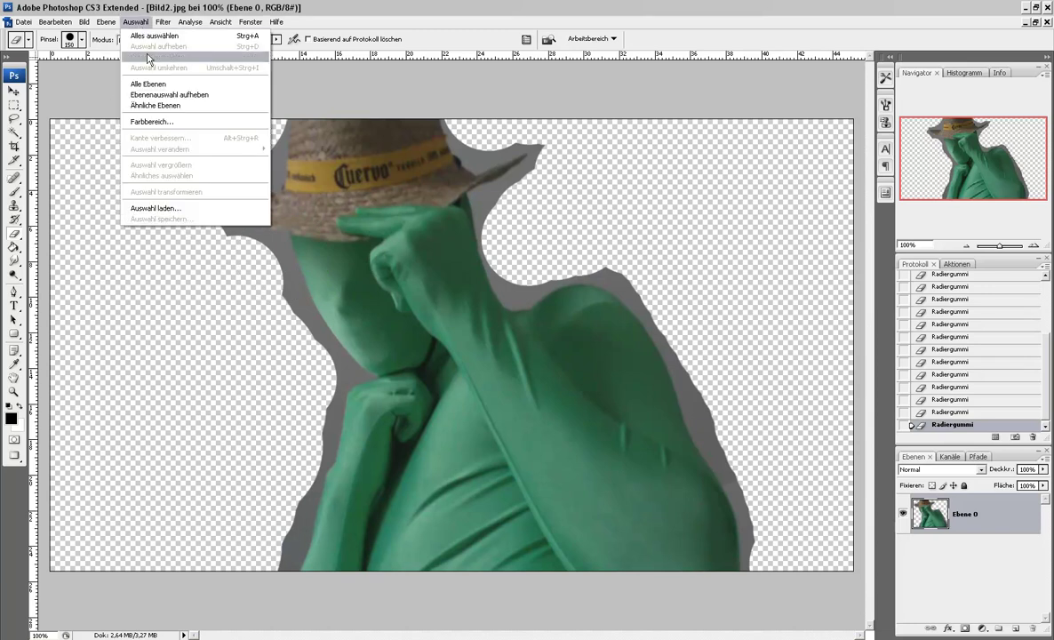
left_click(167, 122)
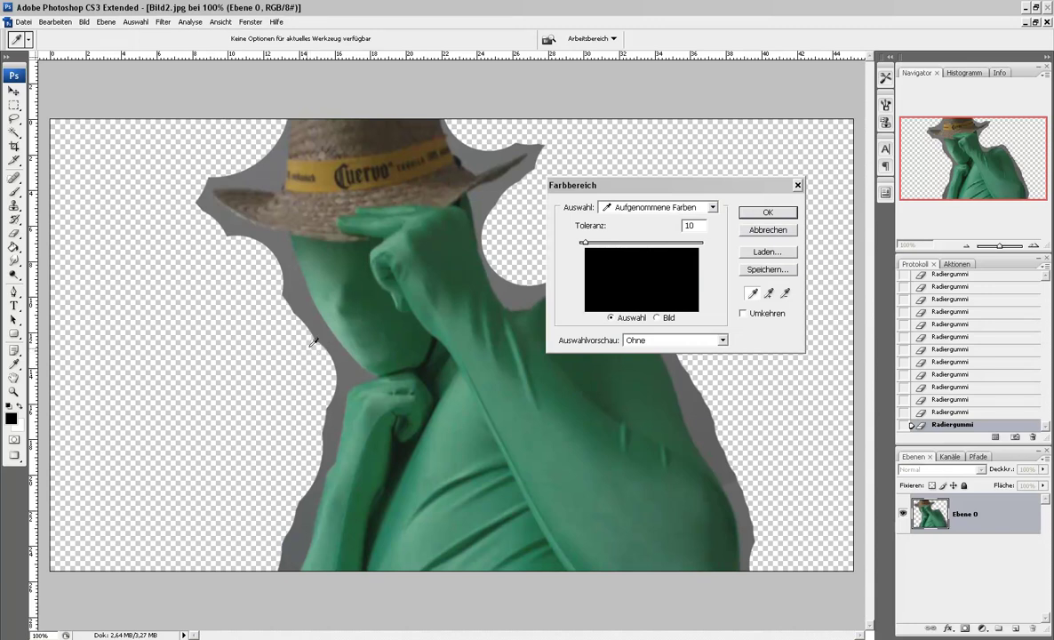
left_click(351, 372)
key("ctrl")
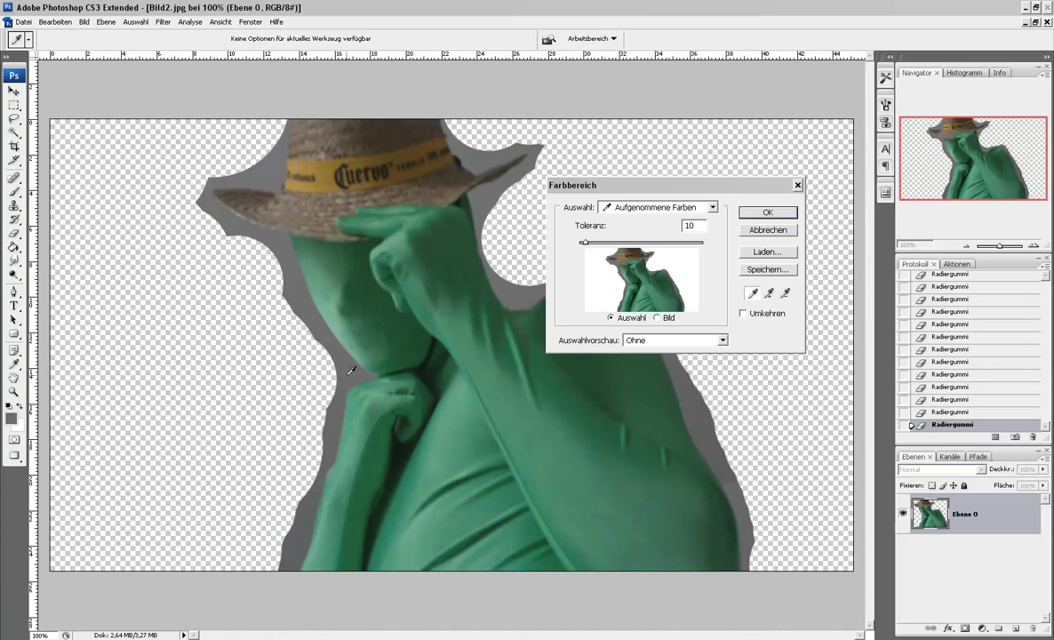
key("ctrl")
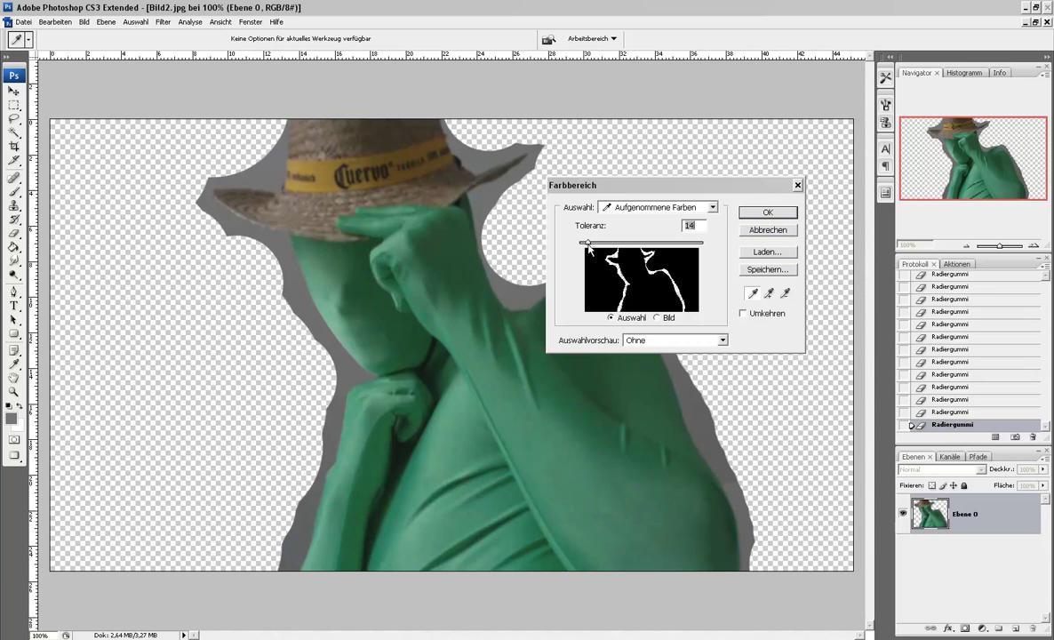
left_click(760, 212)
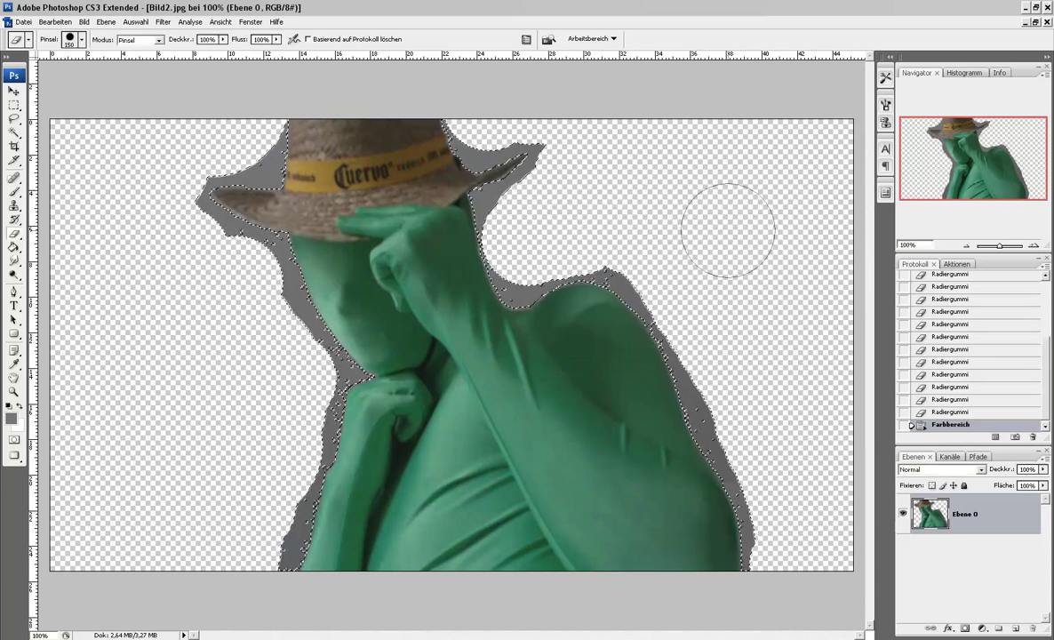
Step: Raise Lightness in Hue/Saturation to turn the grey edge near-white, then deselect
key("ctrl+u")
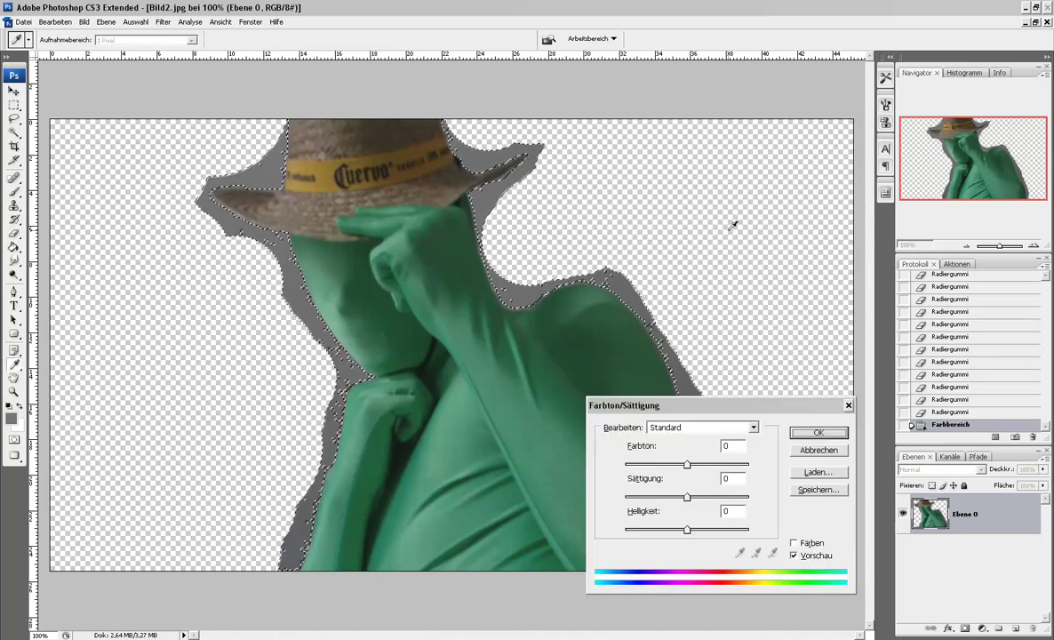
left_click_drag(687, 531, 738, 530)
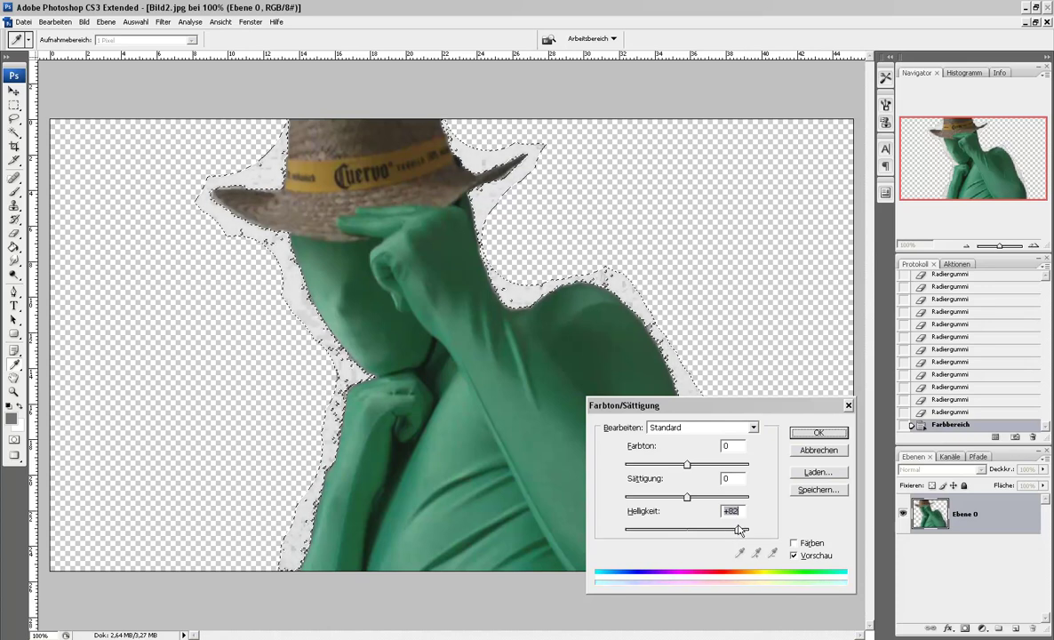
left_click(819, 432)
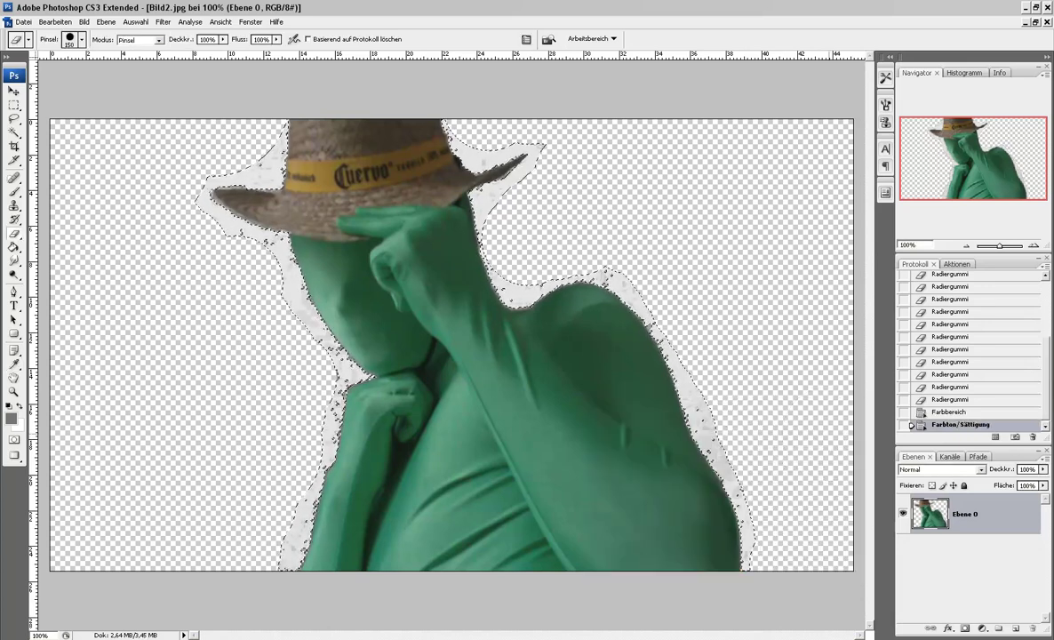
key("ctrl+d")
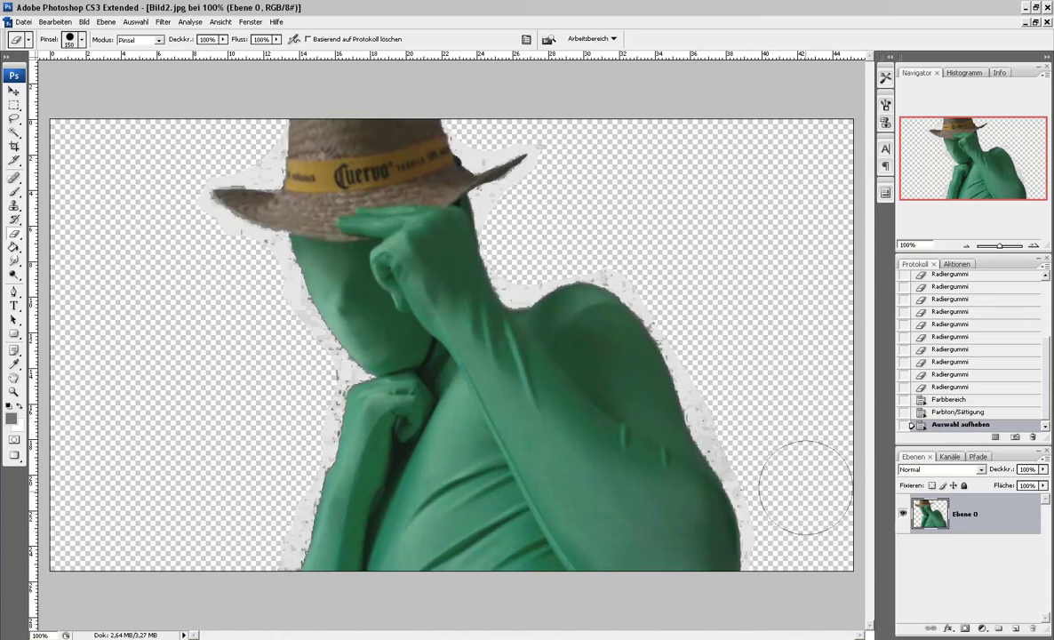
Step: Add new layer Ebene 1 beneath Ebene 0 and fill it with black using the Paint Bucket
left_click(1017, 629)
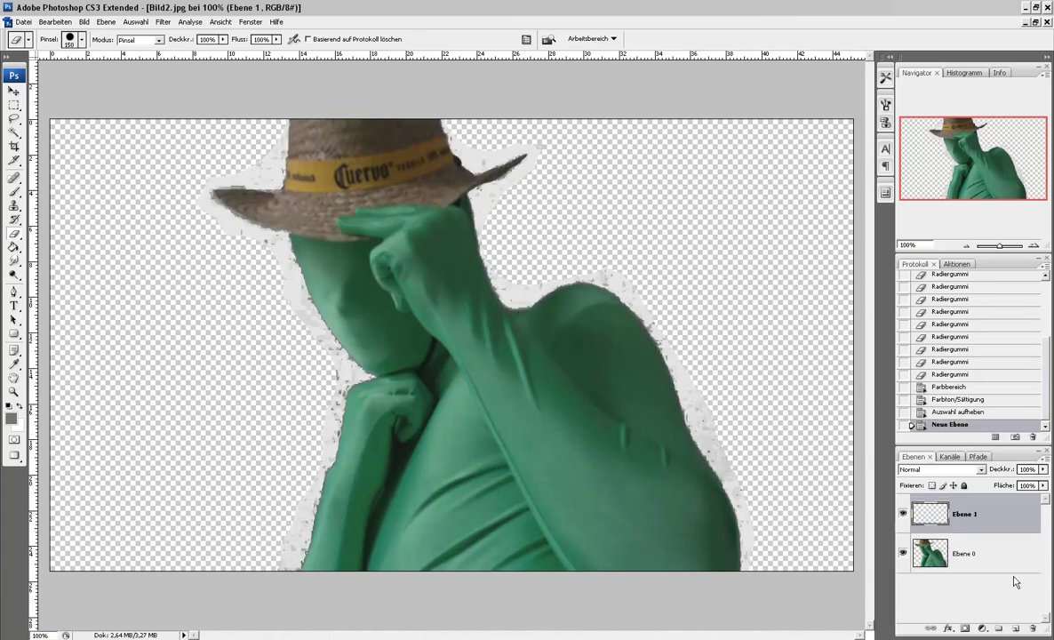
left_click_drag(1000, 527, 1009, 577)
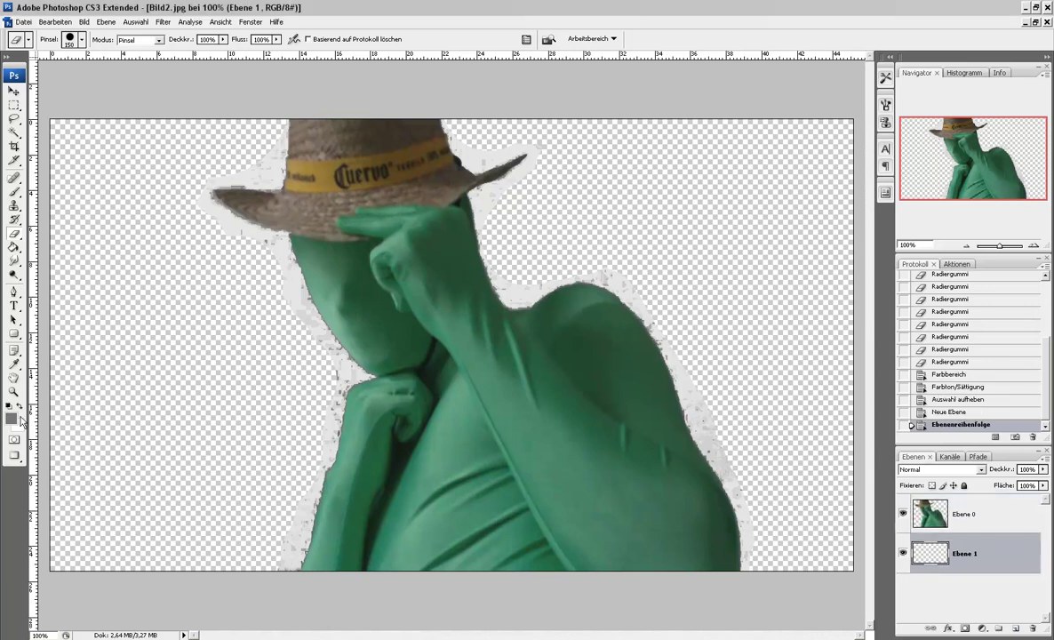
left_click(13, 249)
left_click(233, 381)
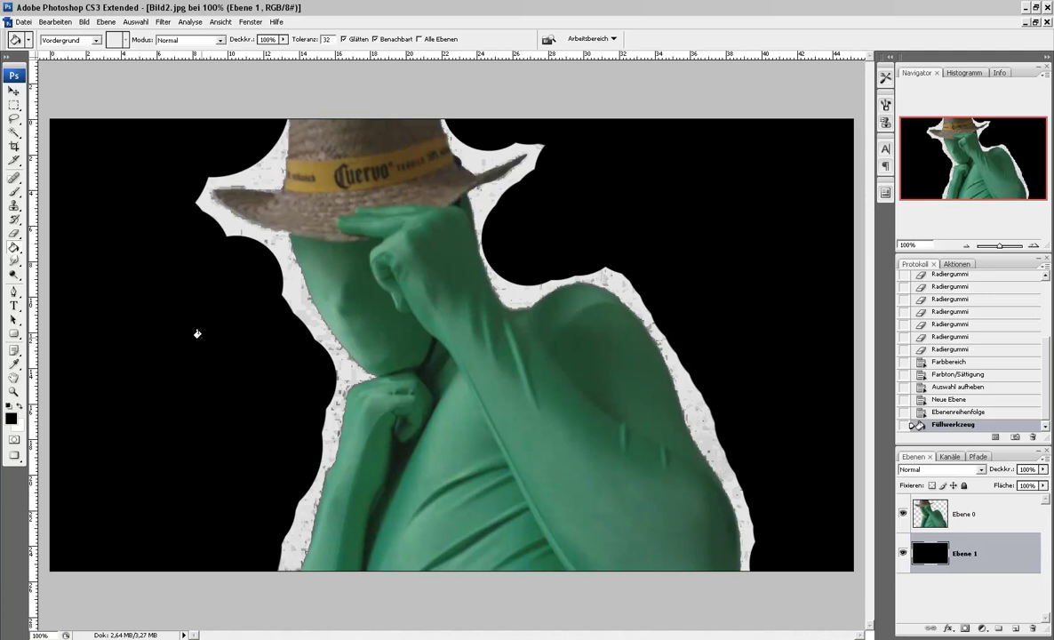
Step: Return to the Eraser and try the r0man_abstract2 and DP Brushes brush sets
left_click(15, 234)
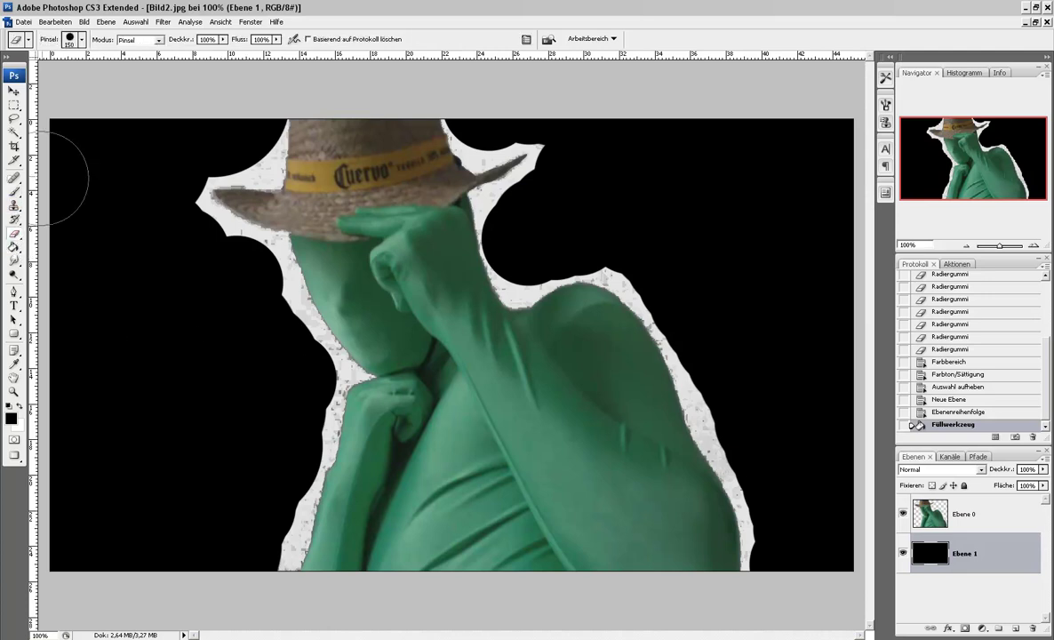
left_click(82, 41)
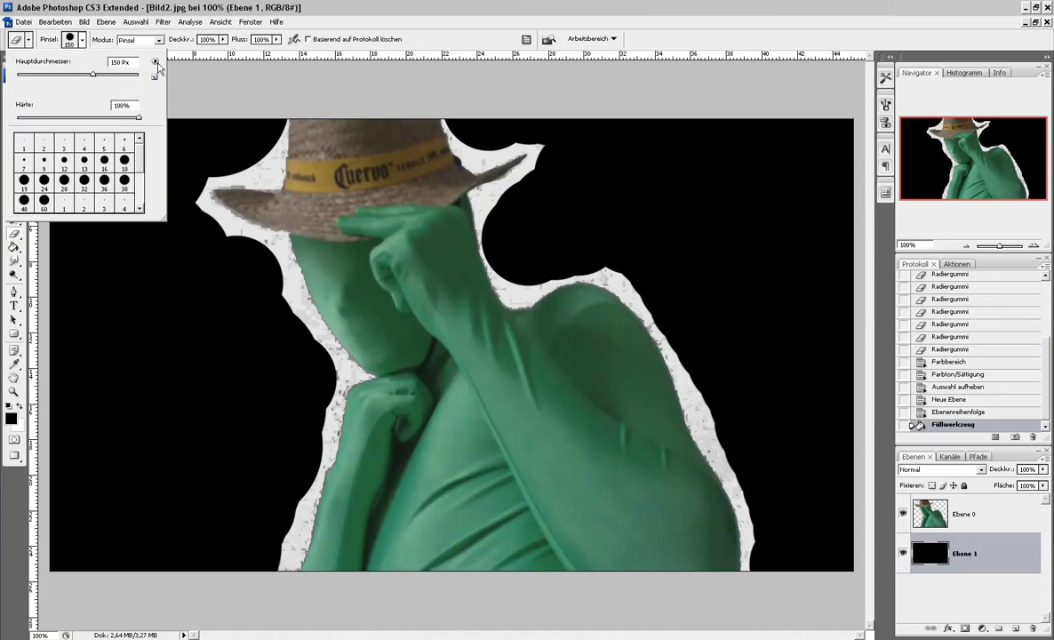
left_click(156, 62)
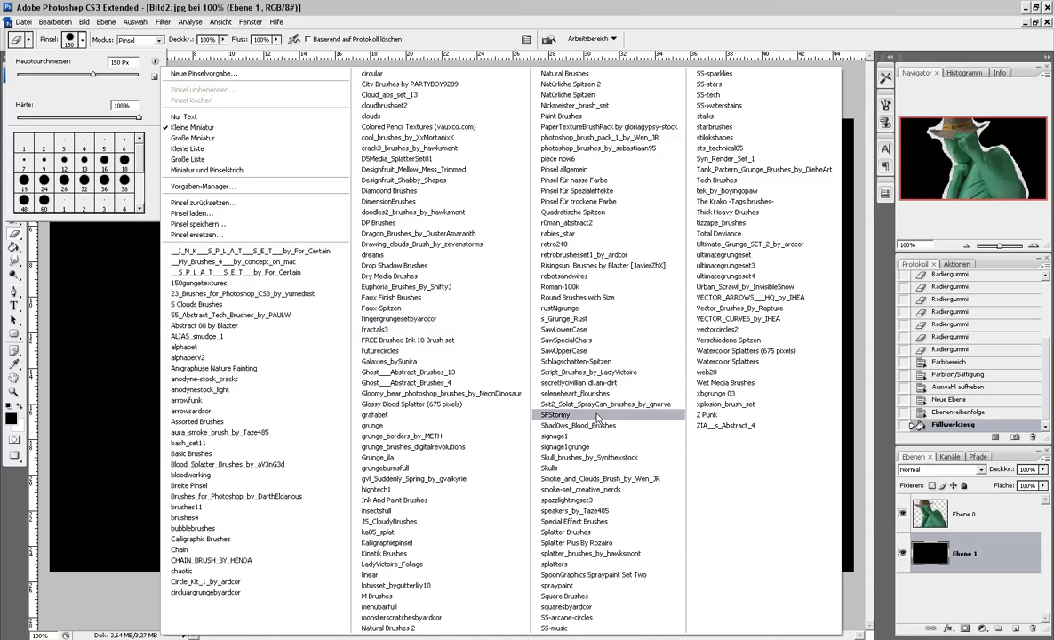
left_click(591, 223)
left_click(463, 249)
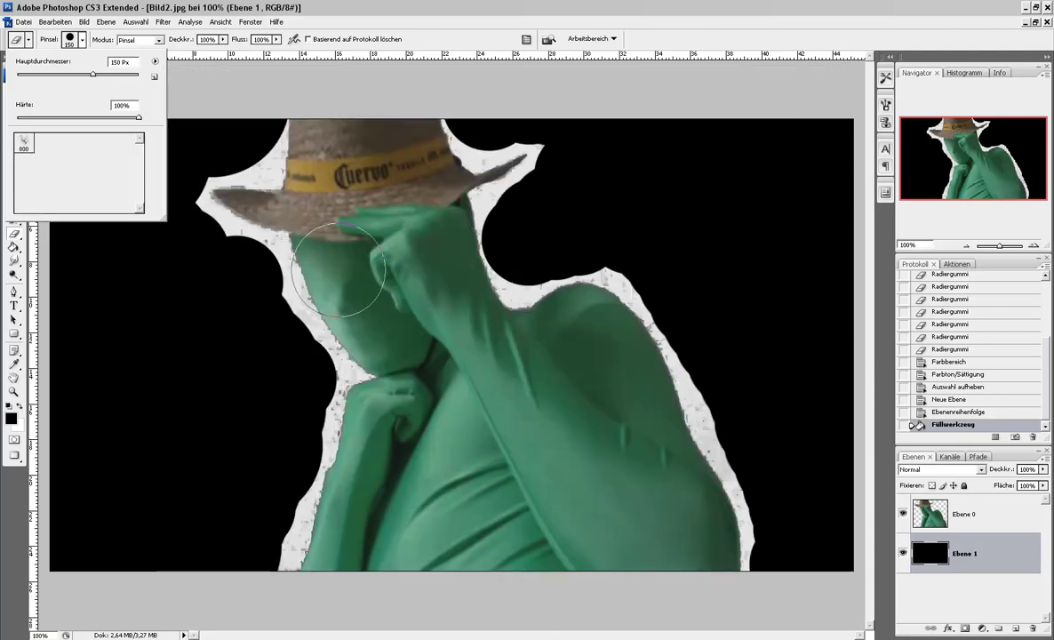
left_click(21, 142)
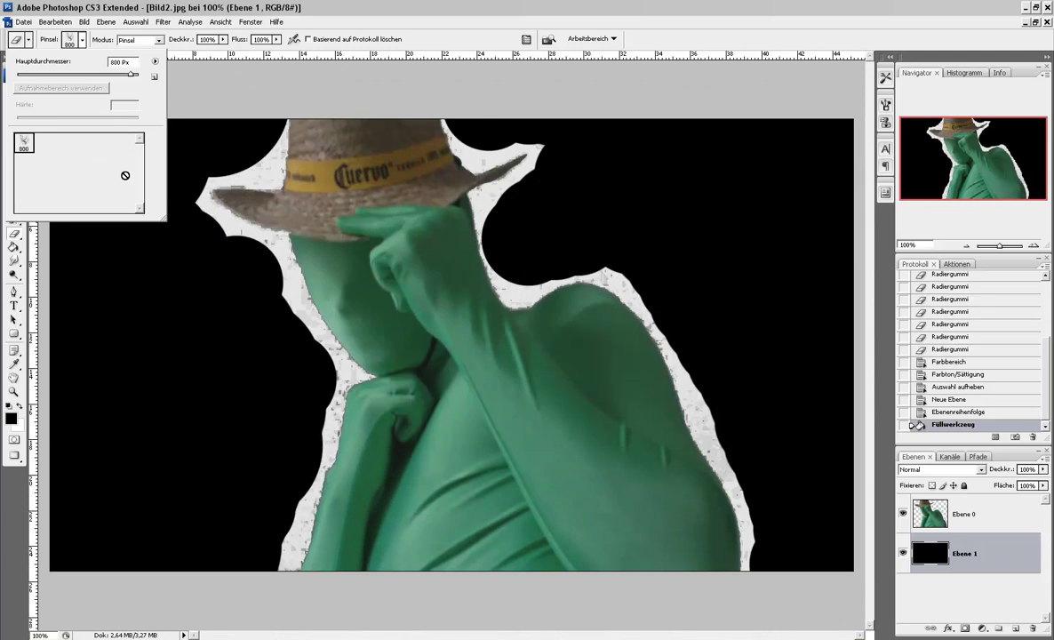
left_click(154, 61)
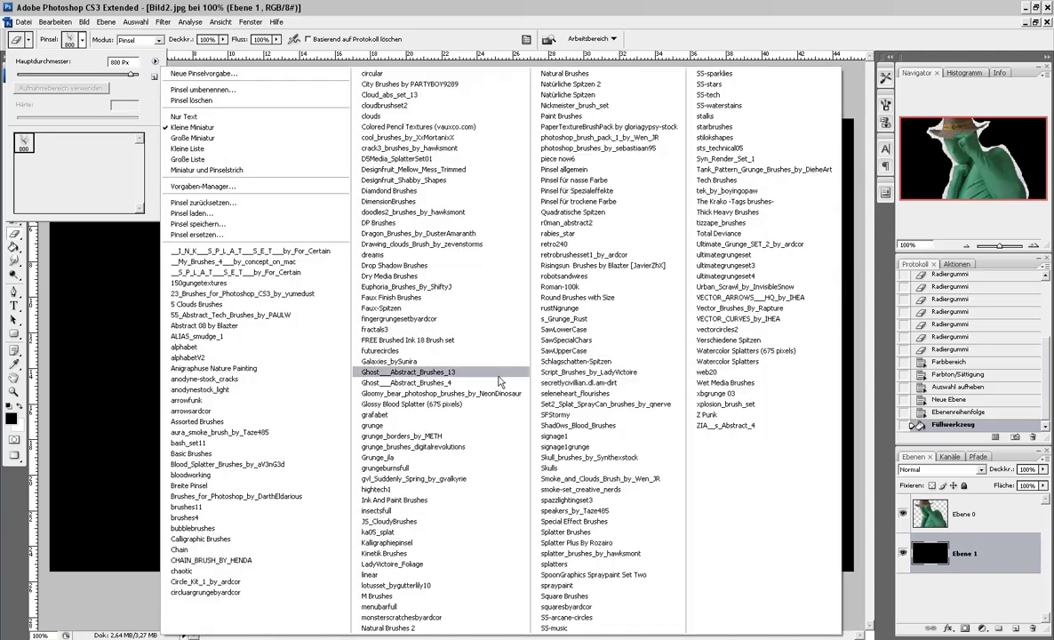
left_click(408, 223)
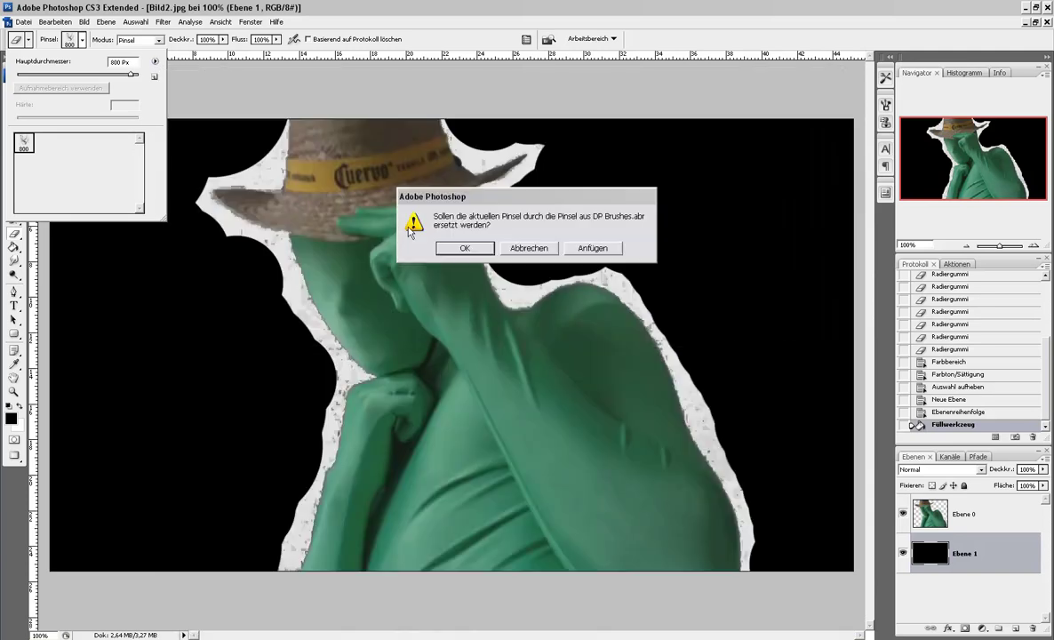
left_click(463, 249)
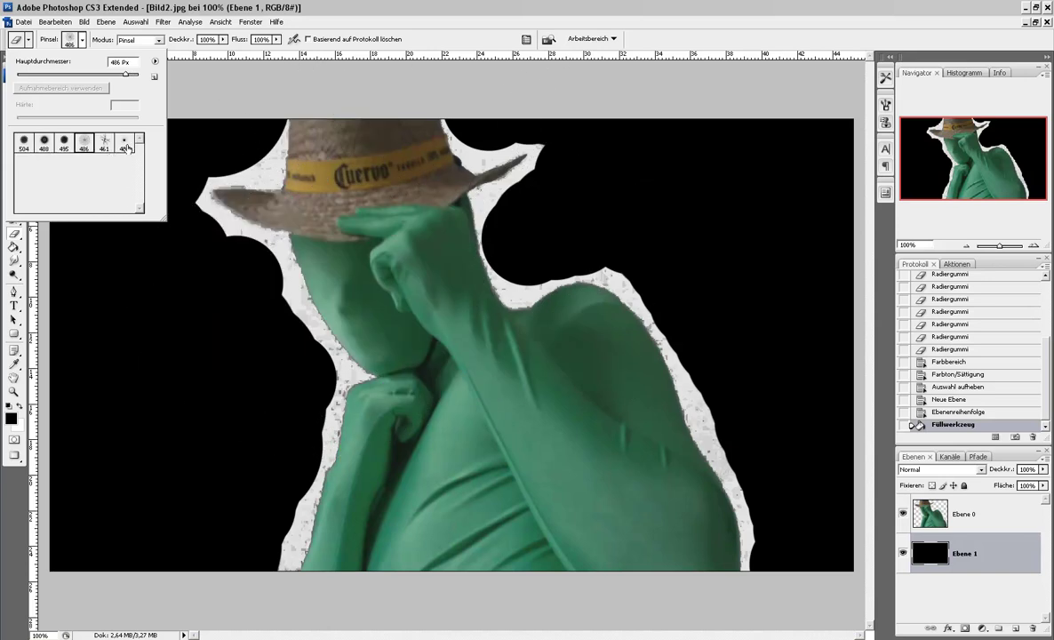
Step: Load Euphoria_Brushes_By_ShiftyJ, use its 734 px splatter brush at 250 px on layer Ebene 0
left_click(153, 62)
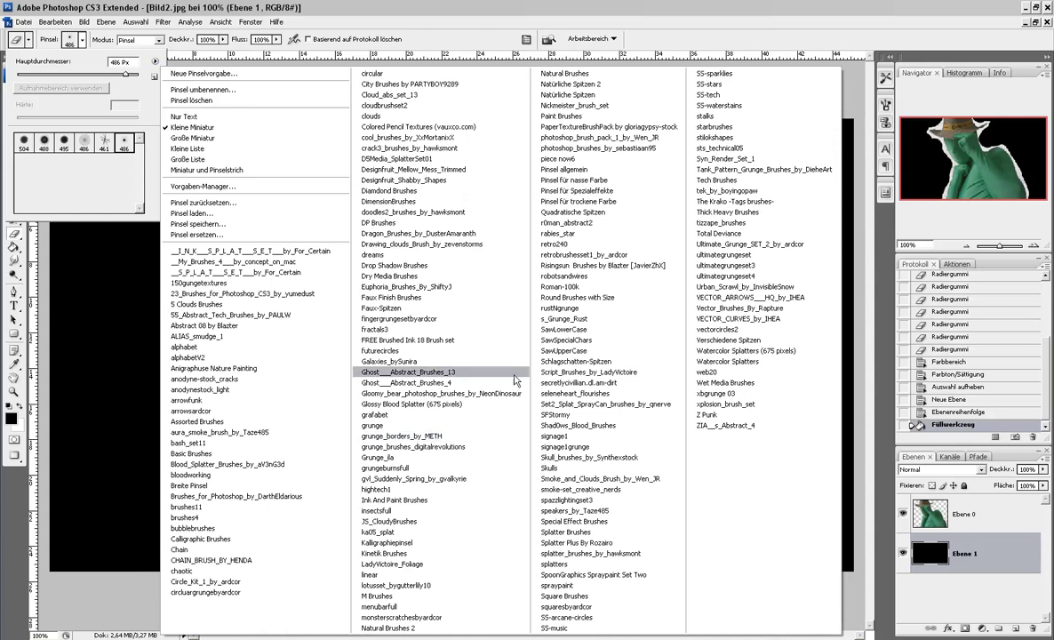
left_click(478, 293)
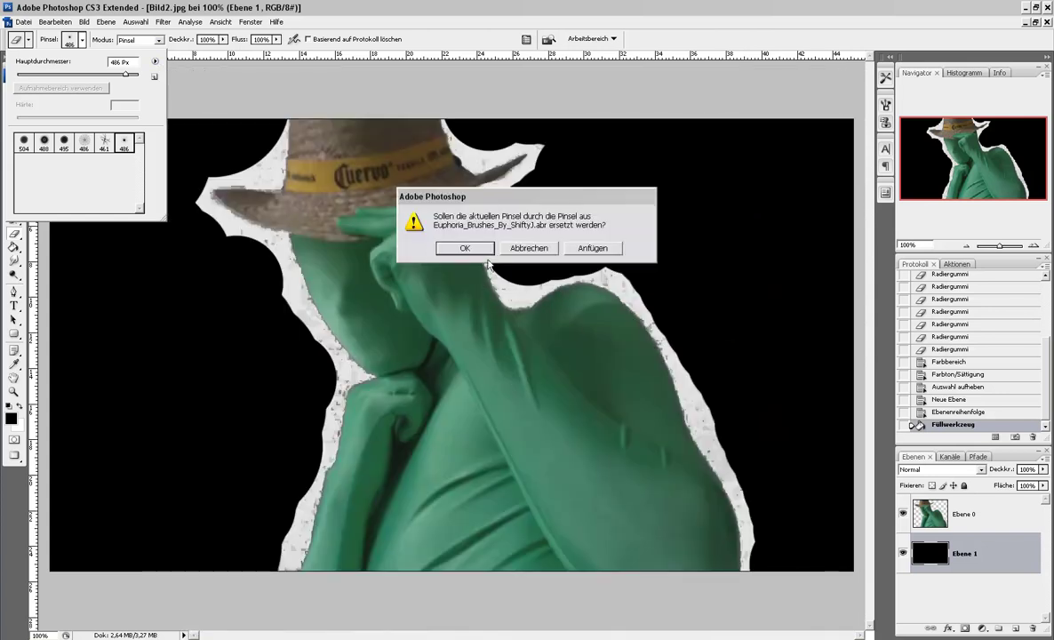
left_click(463, 249)
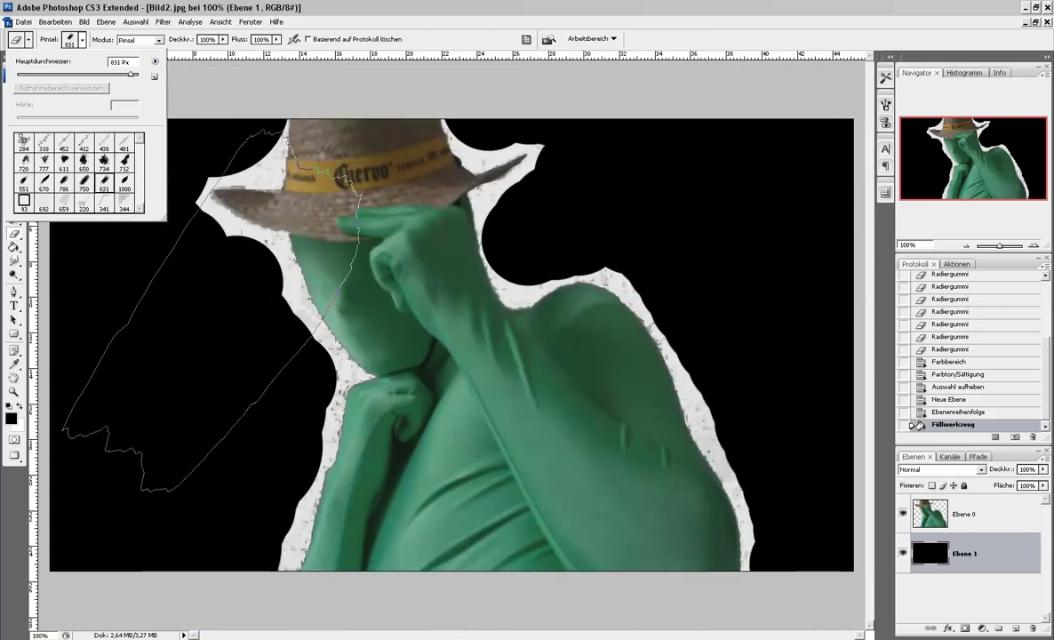
left_click(104, 160)
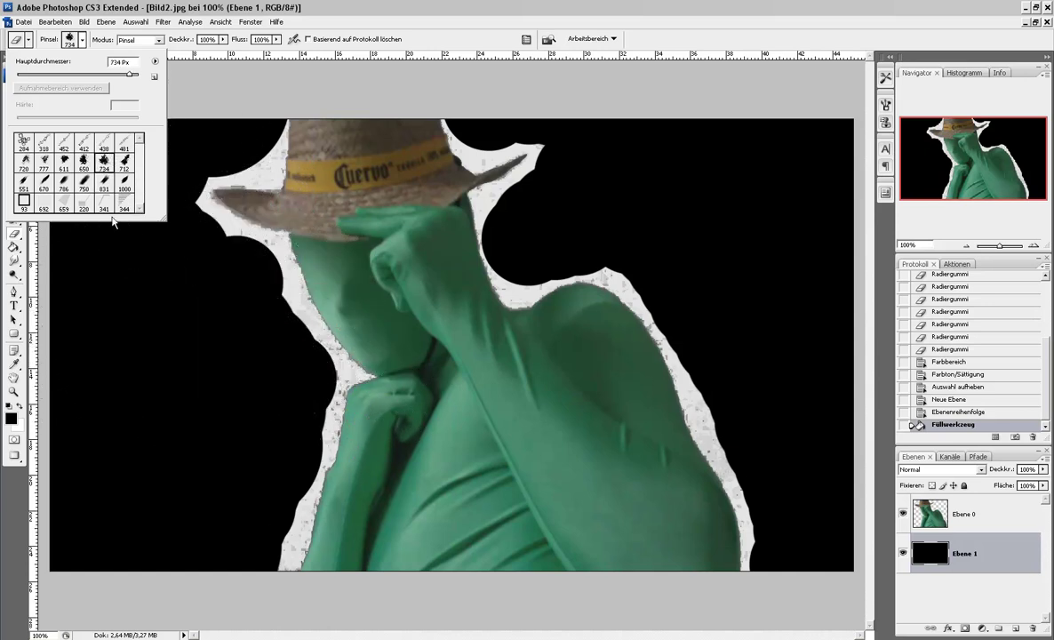
left_click(82, 41)
key("bracketleft")
key("bracketleft")
key("bracketleft")
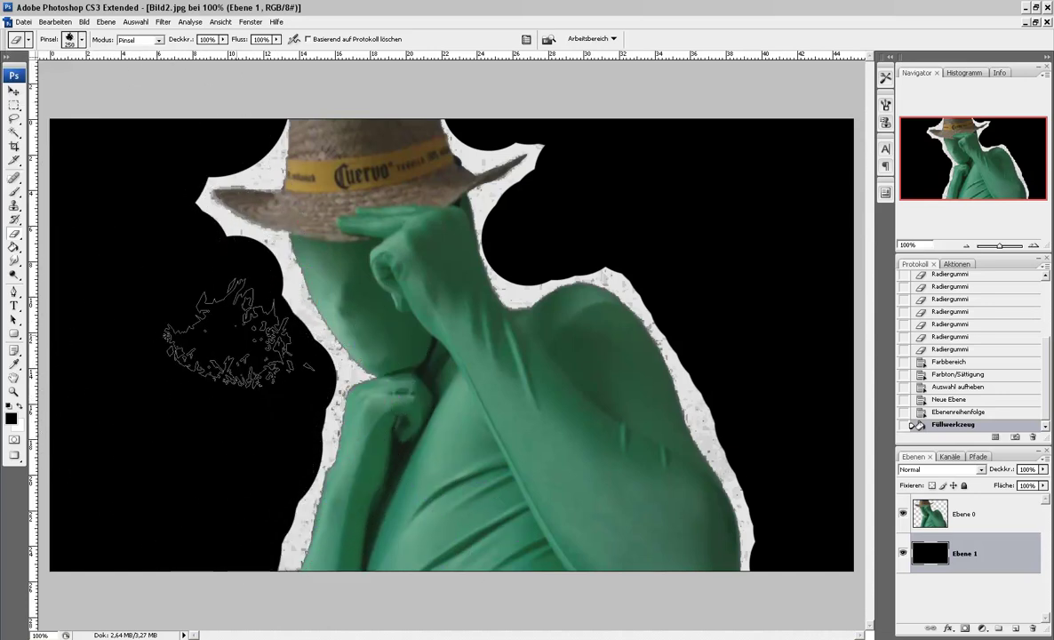
left_click(1012, 517)
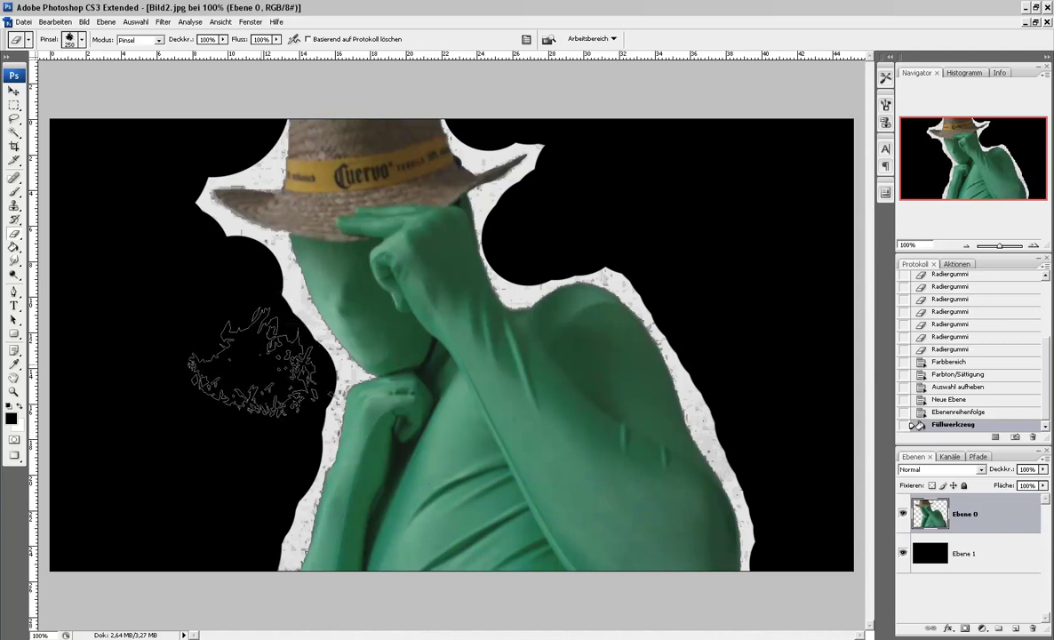
Step: Erase ragged gaps in the white fringe beside the face and along the shoulder, shrinking to 100 px
left_click_drag(214, 320, 229, 306)
mouse_move(187, 360)
left_mouse_down()
mouse_move(209, 285)
mouse_move(266, 363)
left_mouse_up()
key("bracketleft")
key("bracketleft")
key("bracketleft")
key("bracketleft")
left_click_drag(517, 271, 498, 262)
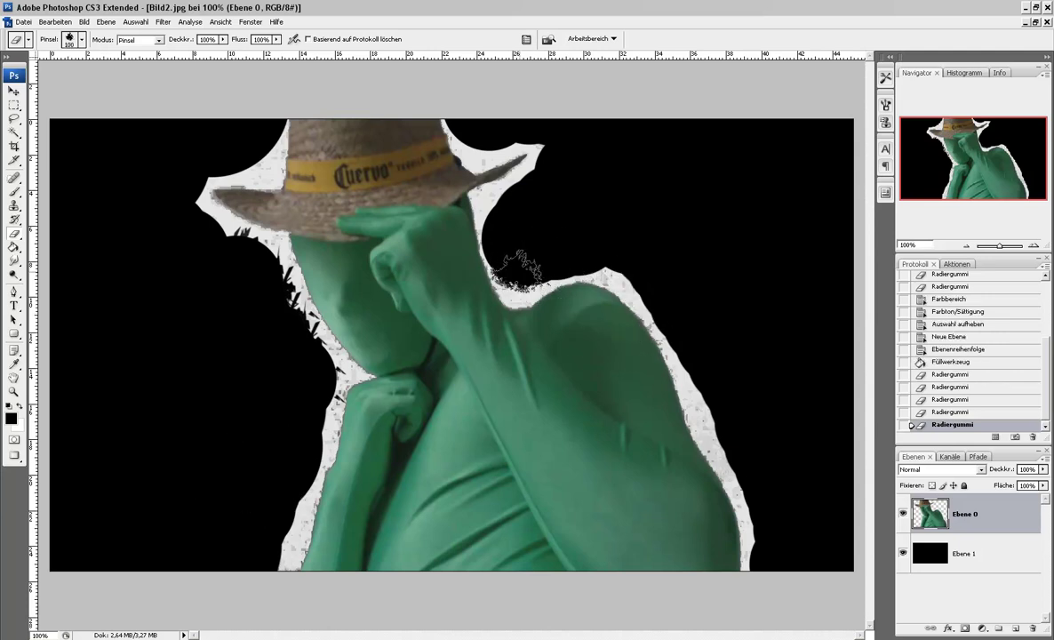
key("bracketleft")
left_click_drag(577, 258, 607, 256)
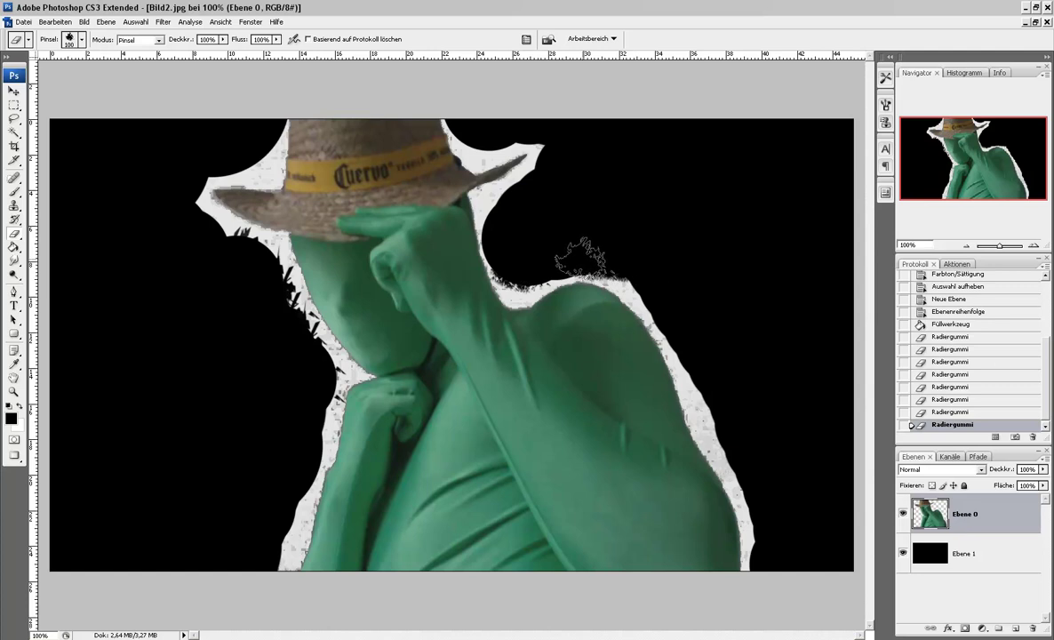
left_click_drag(635, 267, 521, 251)
left_click_drag(644, 276, 658, 347)
mouse_move(622, 302)
left_mouse_down()
mouse_move(711, 369)
mouse_move(751, 449)
left_mouse_up()
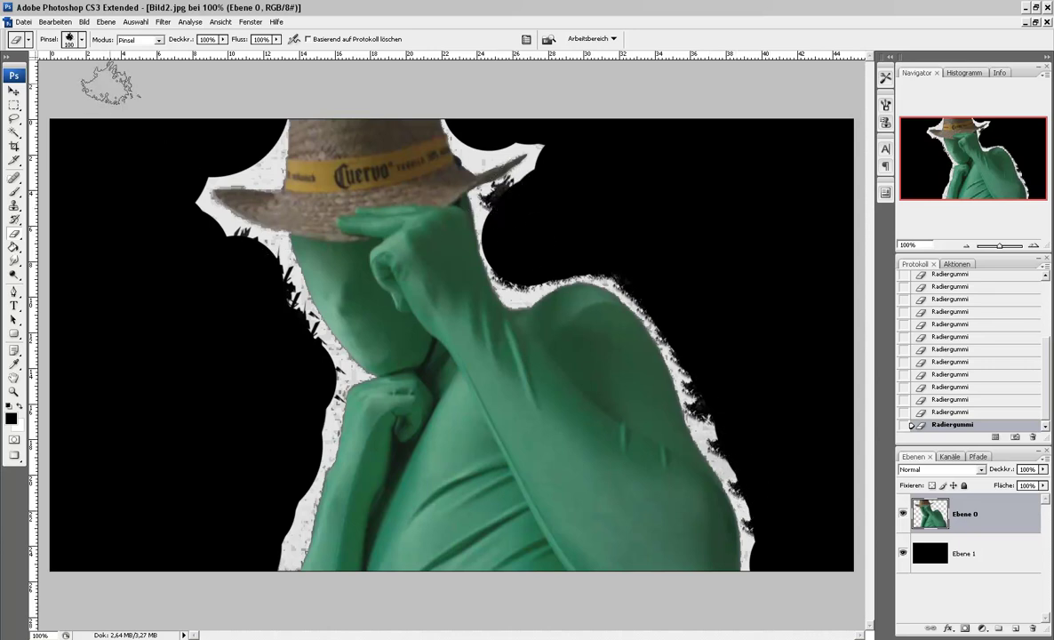
Step: Switch to the 831 px brush at about 250 px, erase at the hat brim, then undo it
left_click(81, 40)
left_click(103, 187)
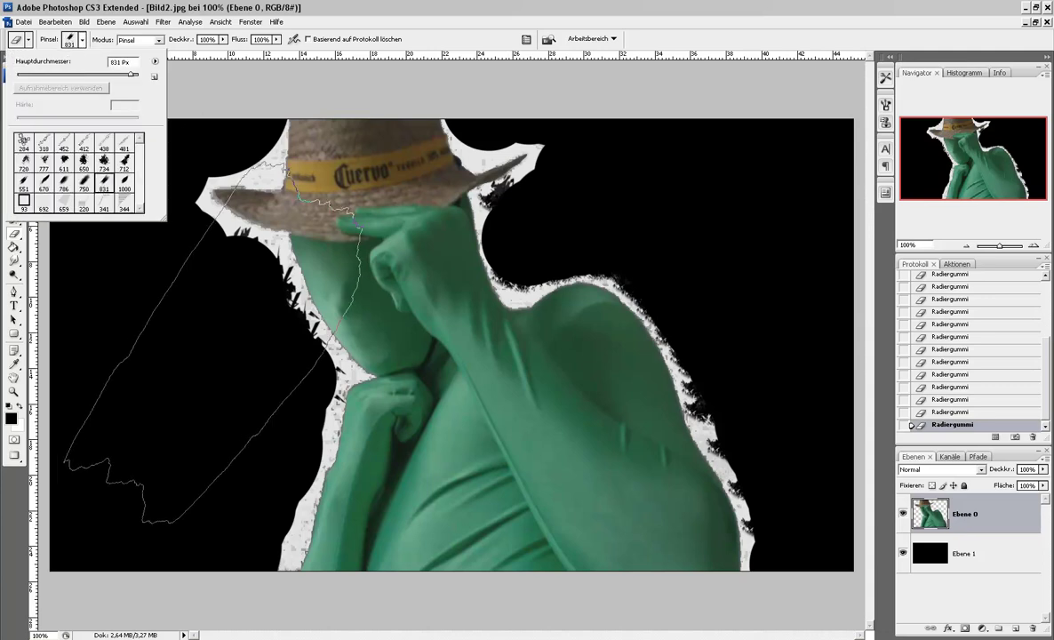
key("Return")
key("bracketleft")
key("bracketleft")
key("bracketleft")
key("bracketleft")
key("bracketleft")
left_click_drag(212, 241, 227, 209)
key("ctrl+z")
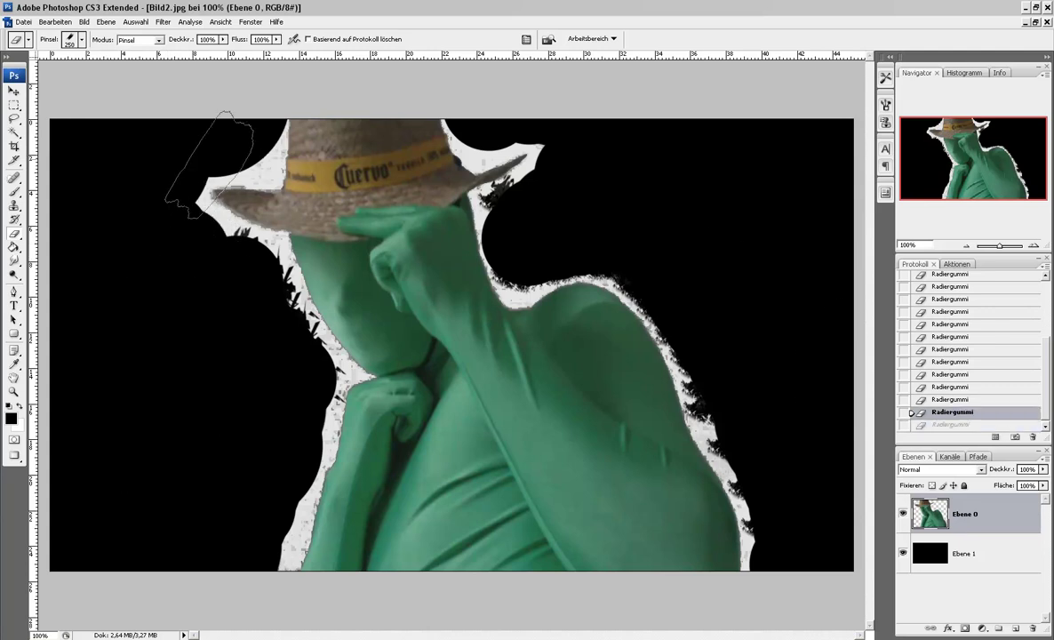
left_click(81, 39)
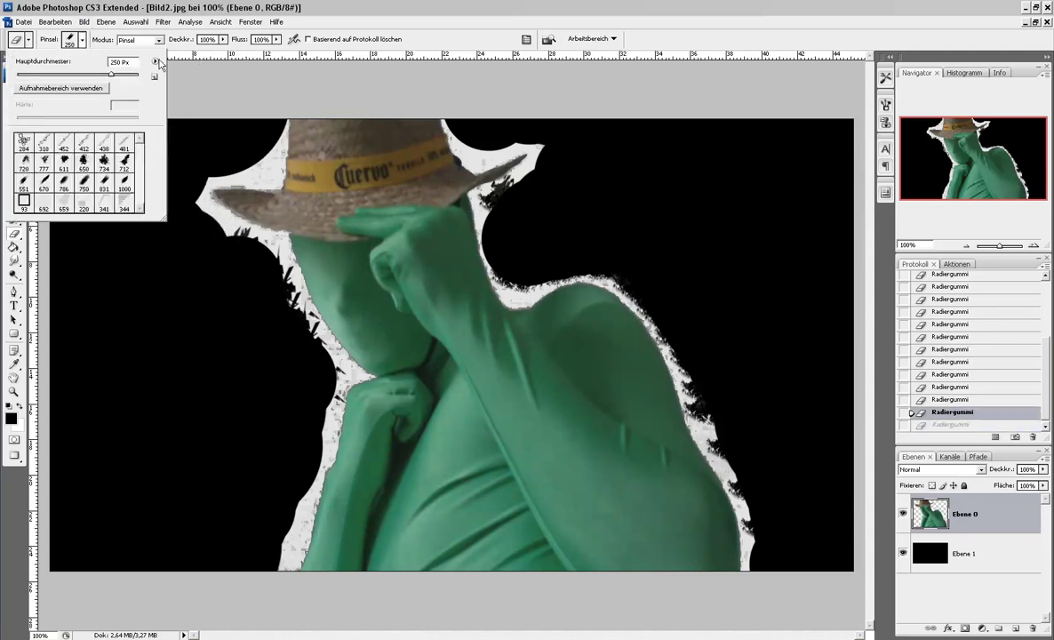
Step: Try the robotsandwires, VECTOR_CURVES_by_IHEA, Tank_Pattern_Grunge and sts_technical05 brush sets
left_click(157, 62)
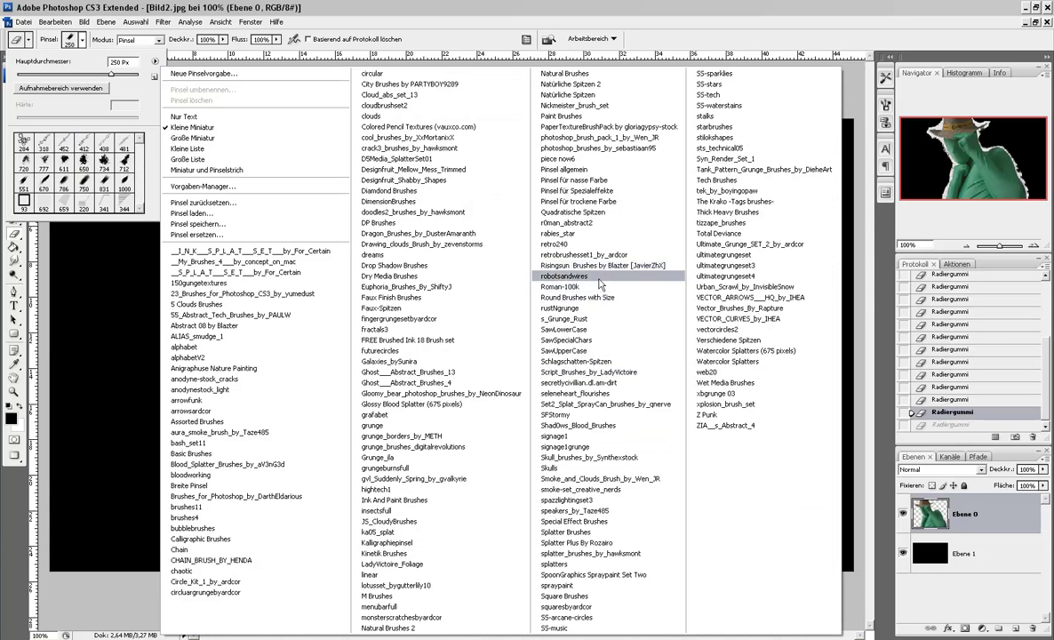
left_click(601, 276)
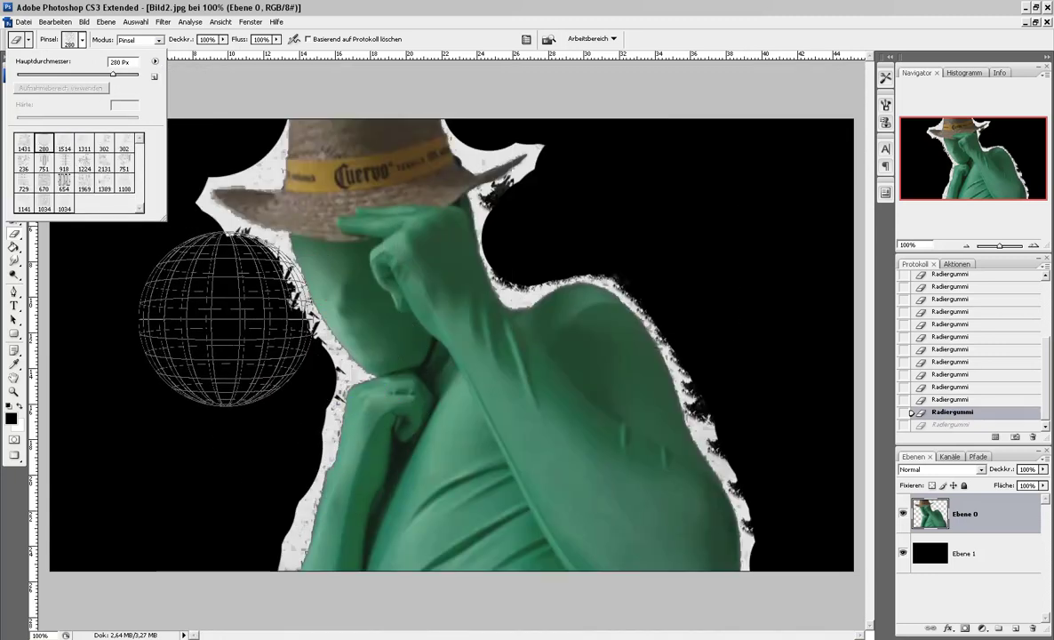
left_click(152, 62)
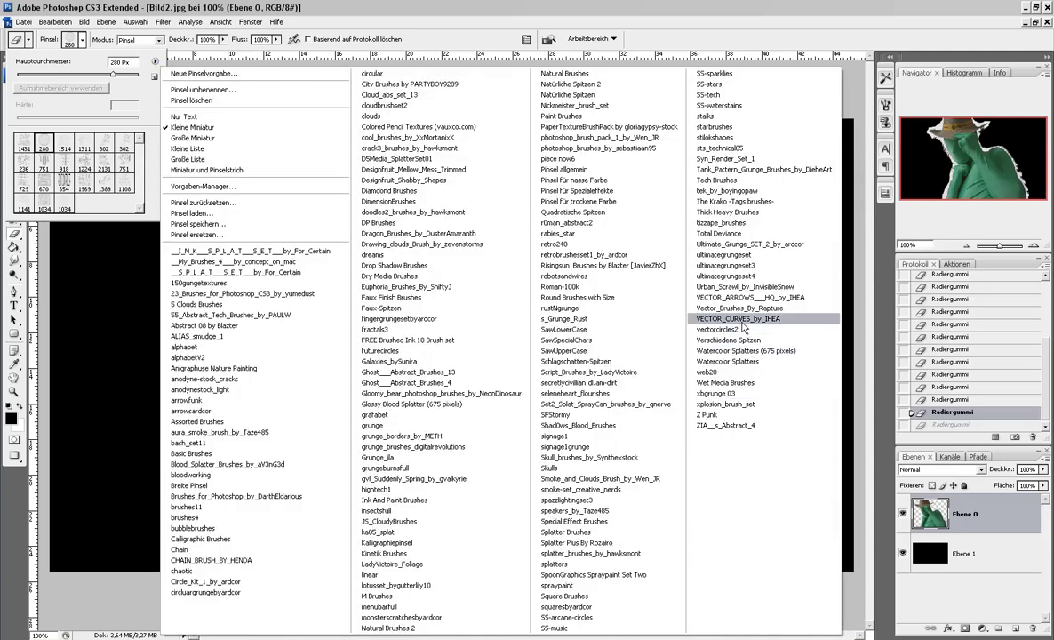
left_click(743, 318)
left_click(465, 251)
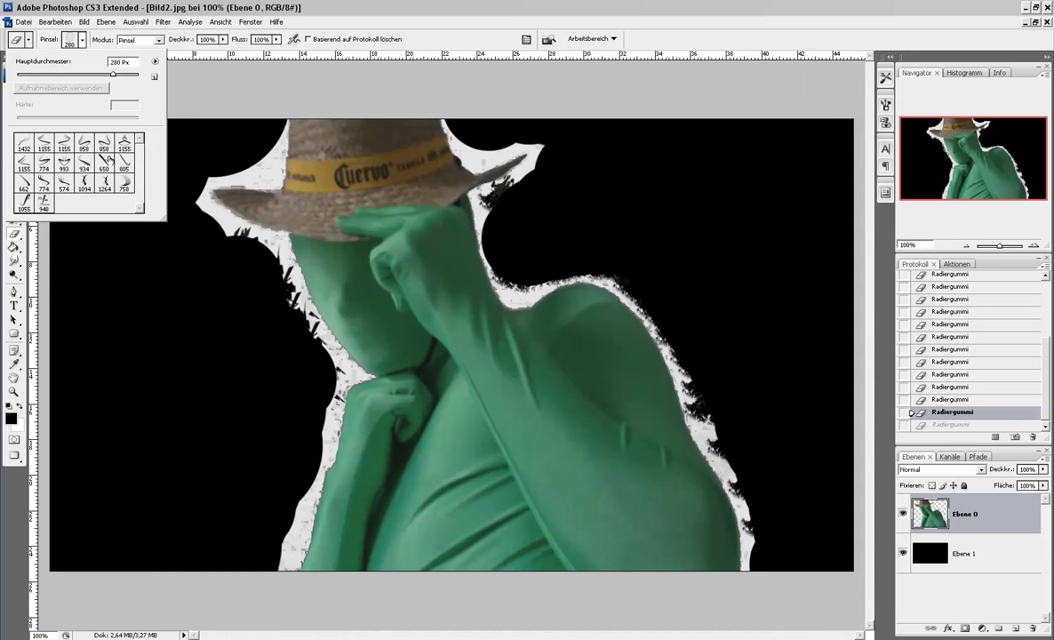
left_click(154, 62)
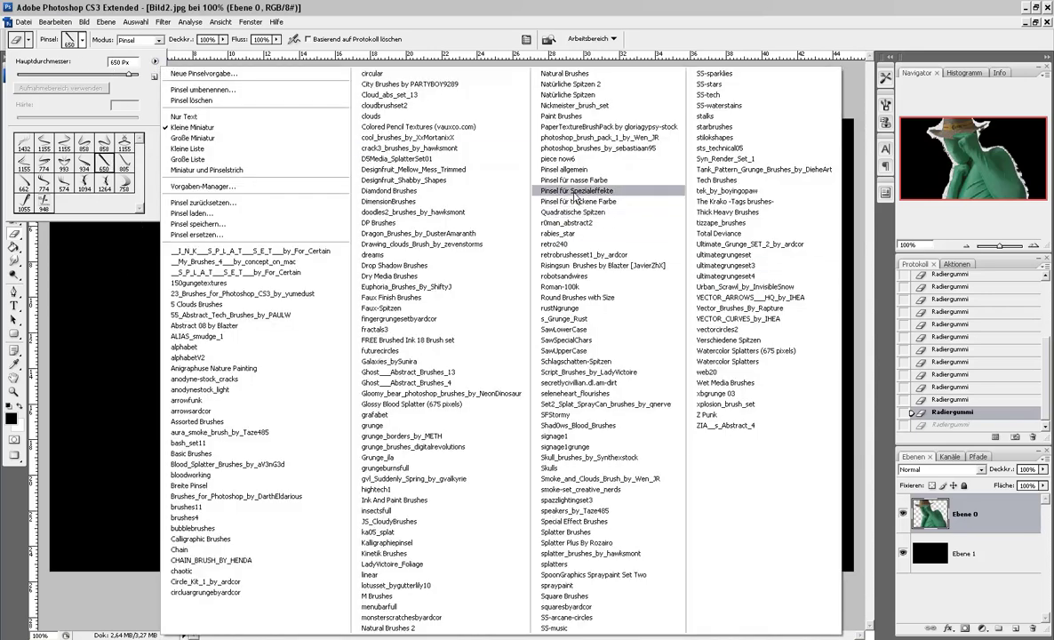
left_click(756, 169)
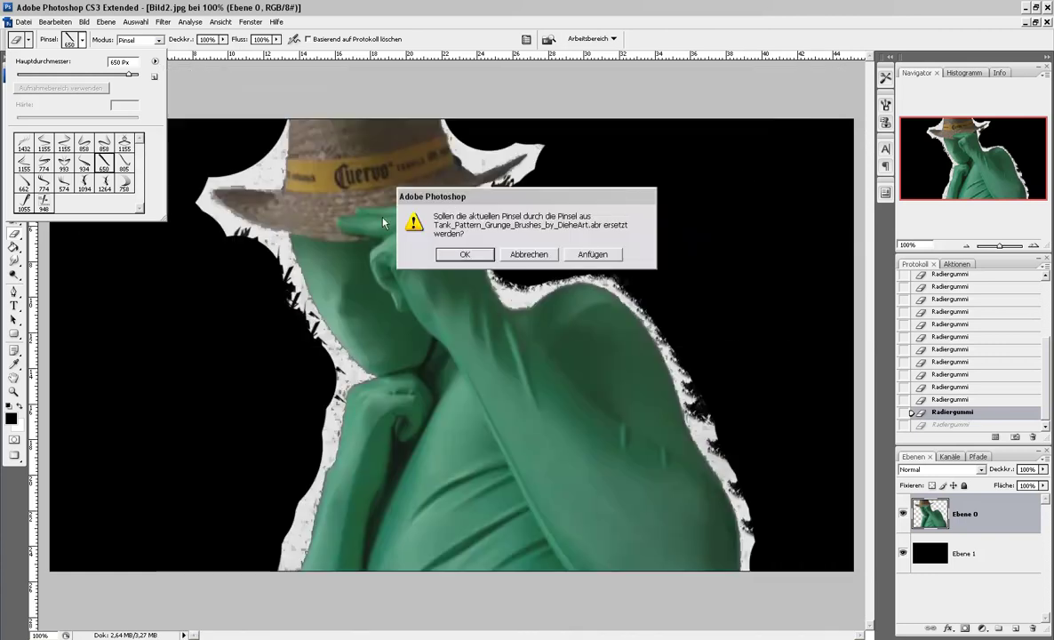
left_click(463, 255)
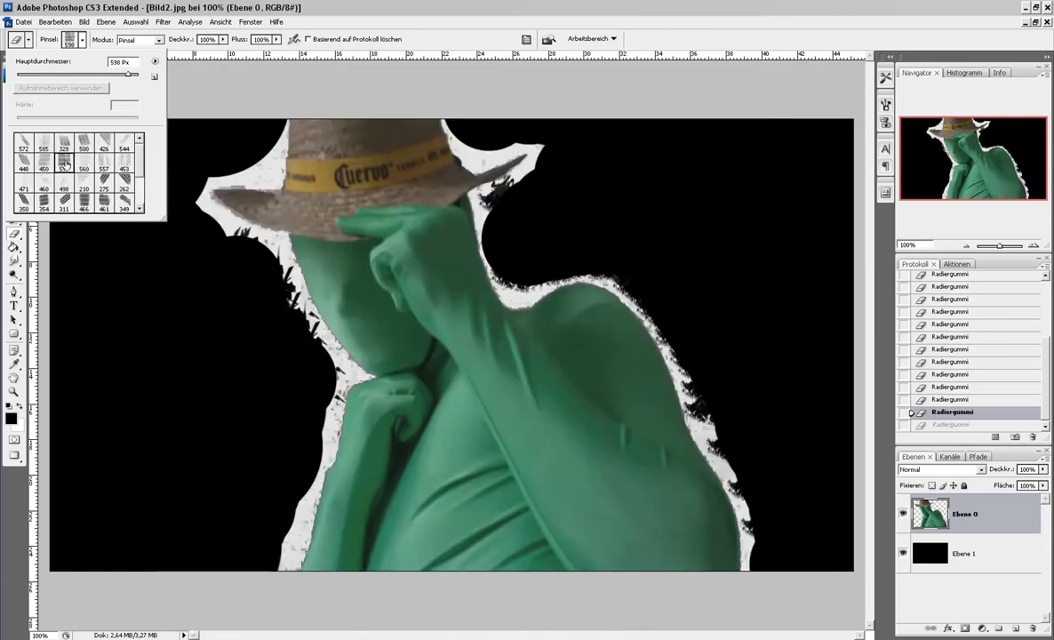
left_click(154, 62)
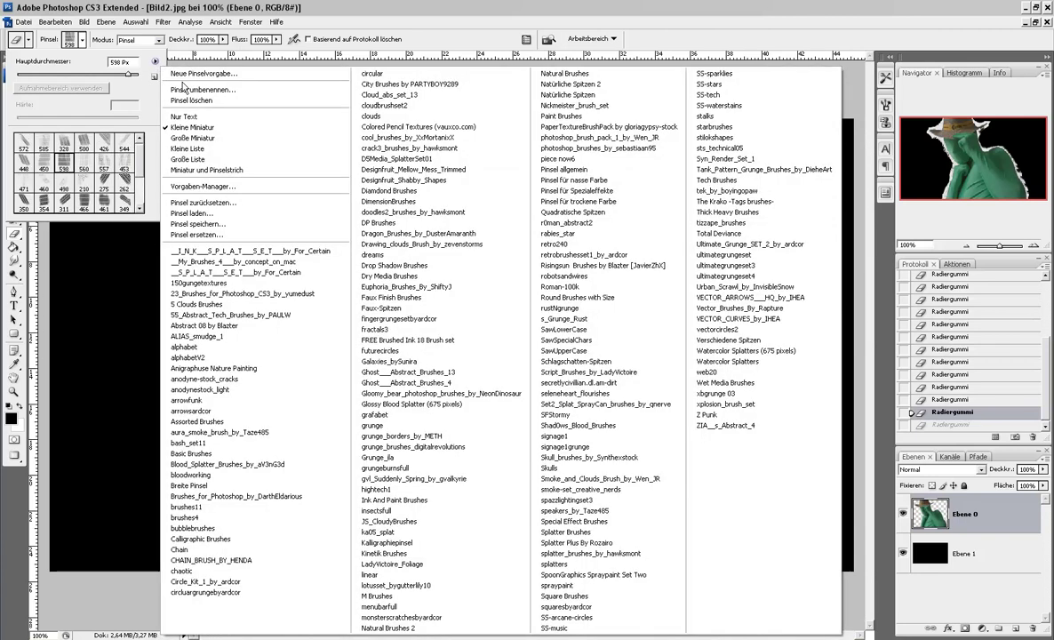
left_click(716, 147)
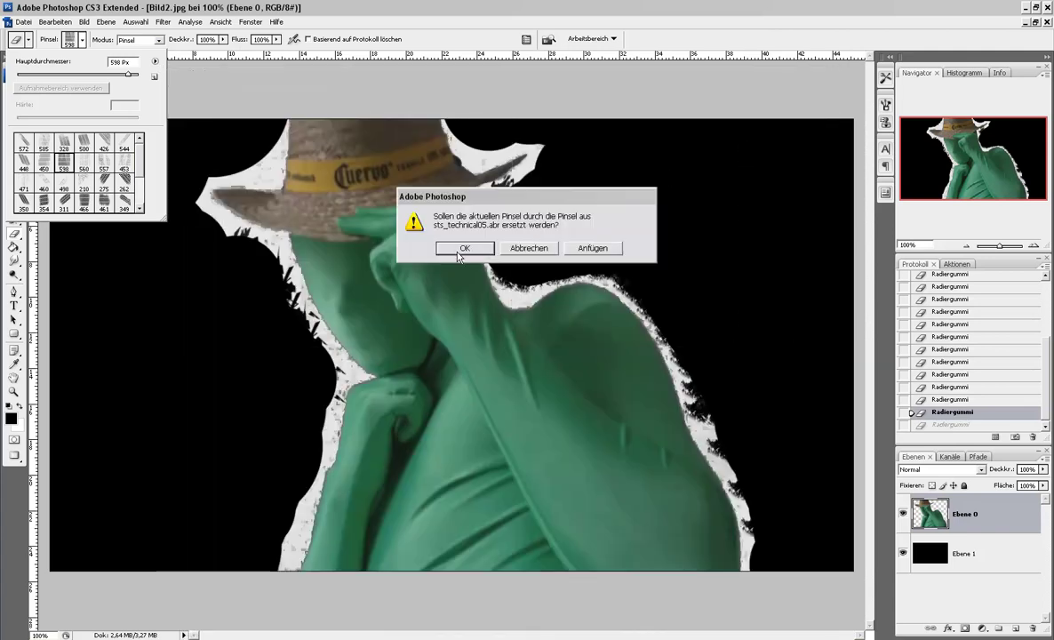
left_click(463, 249)
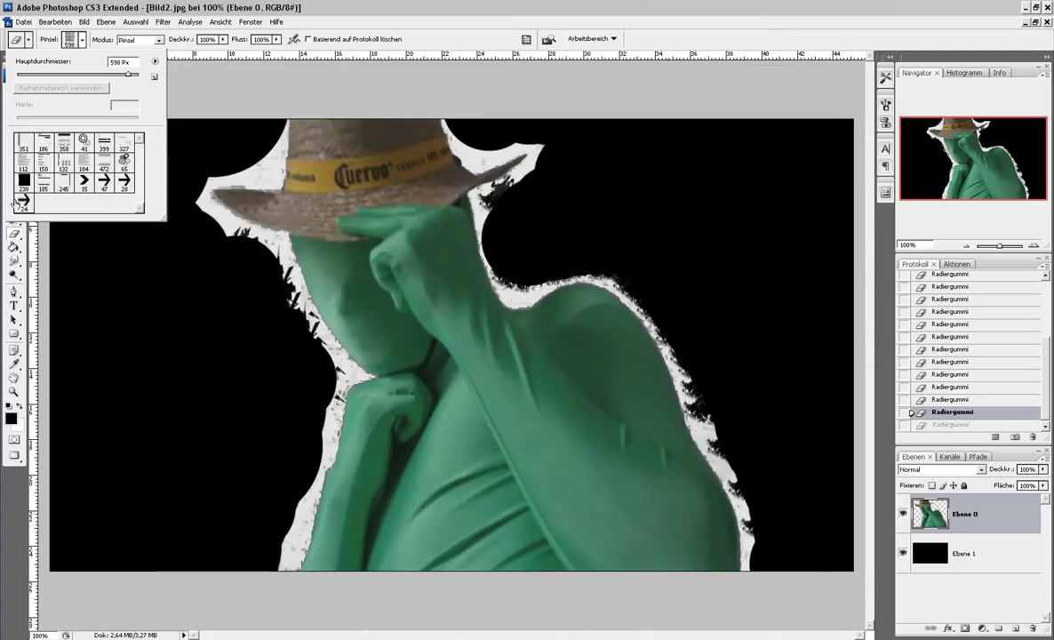
Step: Load Designfruit_Mellow_Mess_Trimmed, then Round Brushes with Size, and pick the soft 45 px round brush
left_click(156, 62)
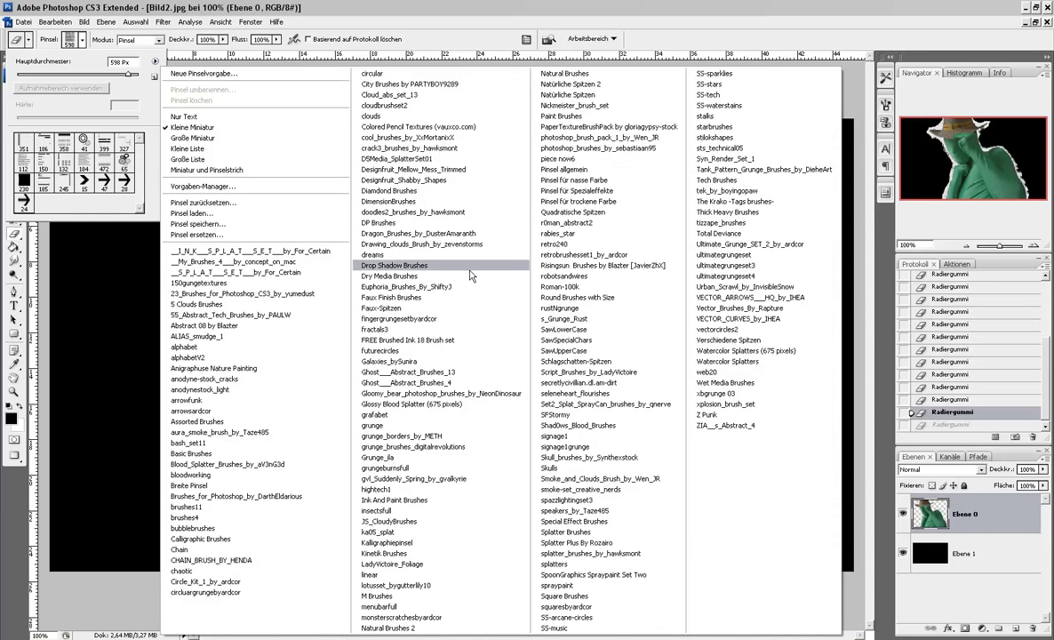
left_click(401, 156)
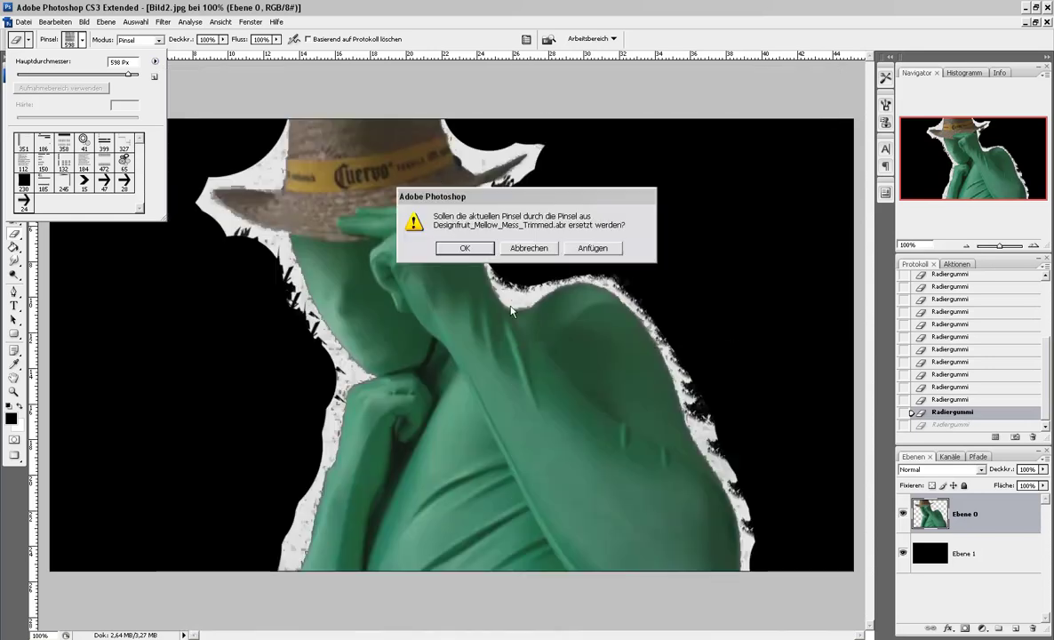
left_click(469, 250)
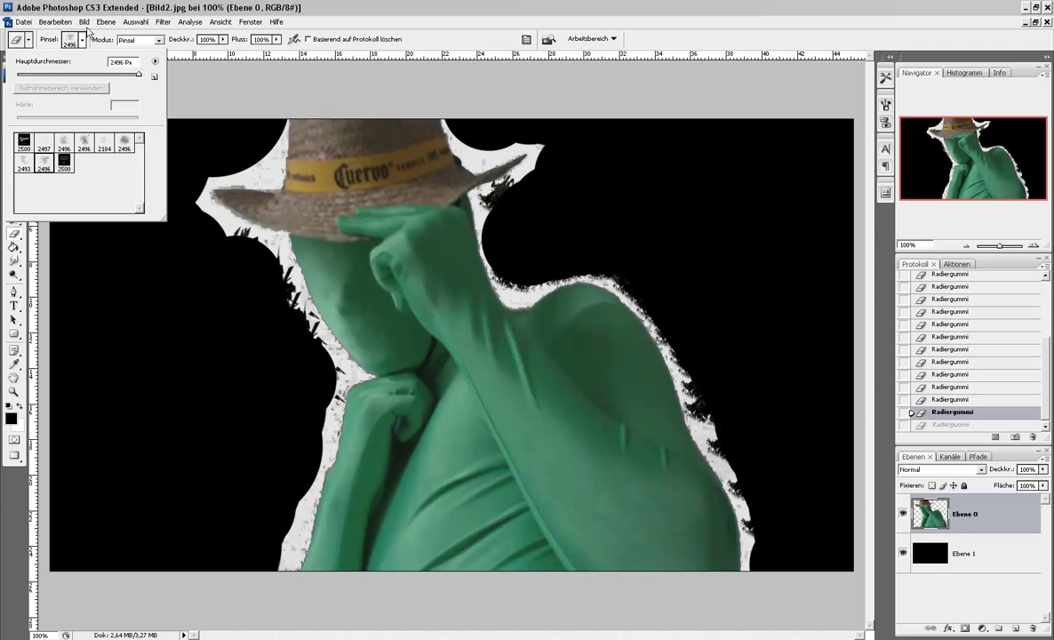
left_click(156, 62)
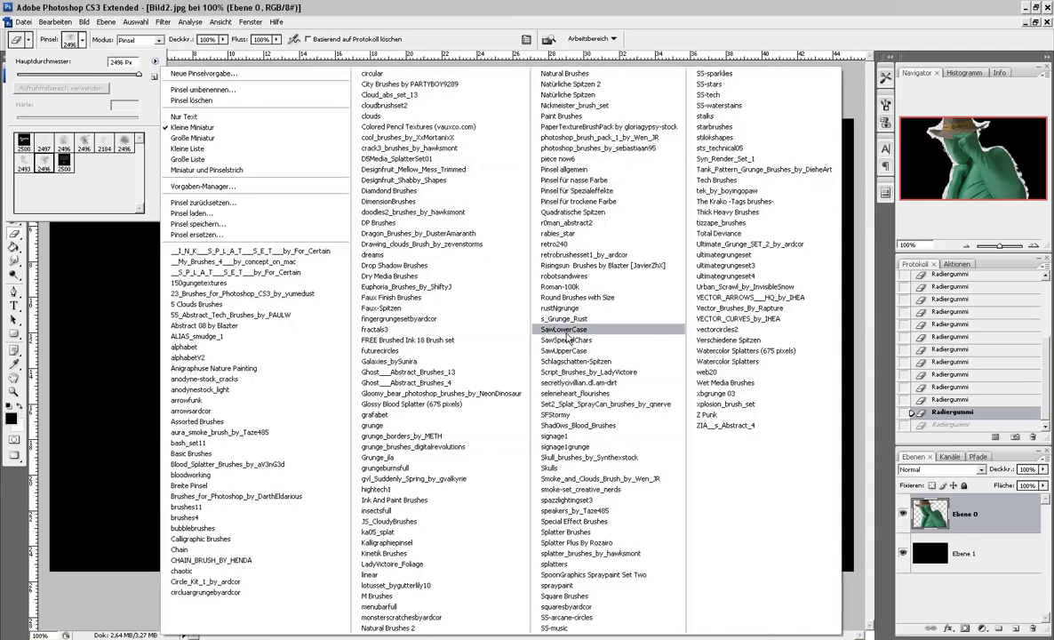
left_click(587, 299)
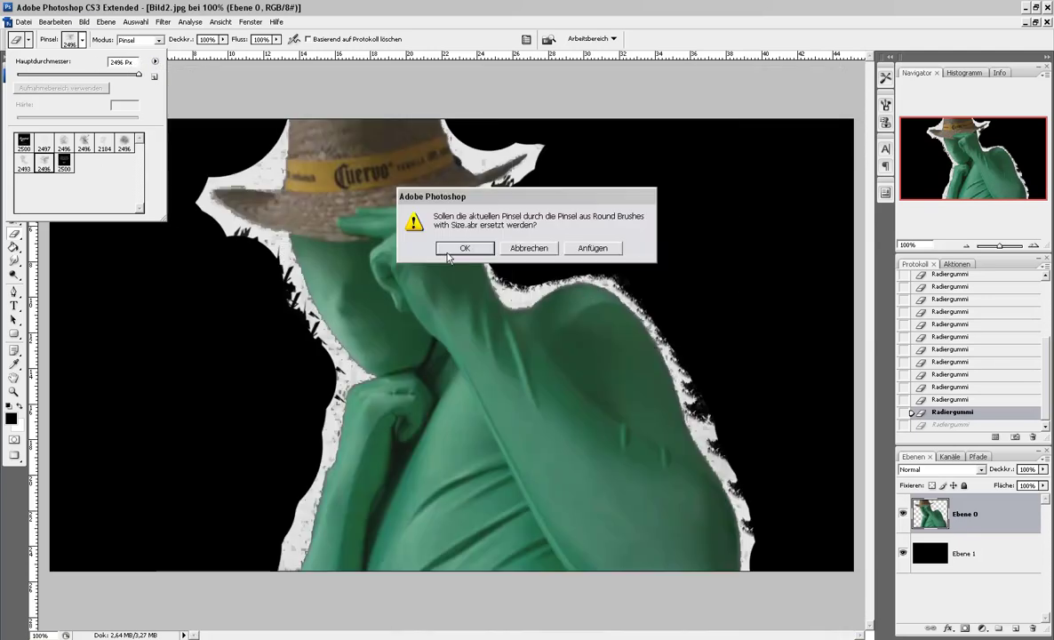
left_click(448, 252)
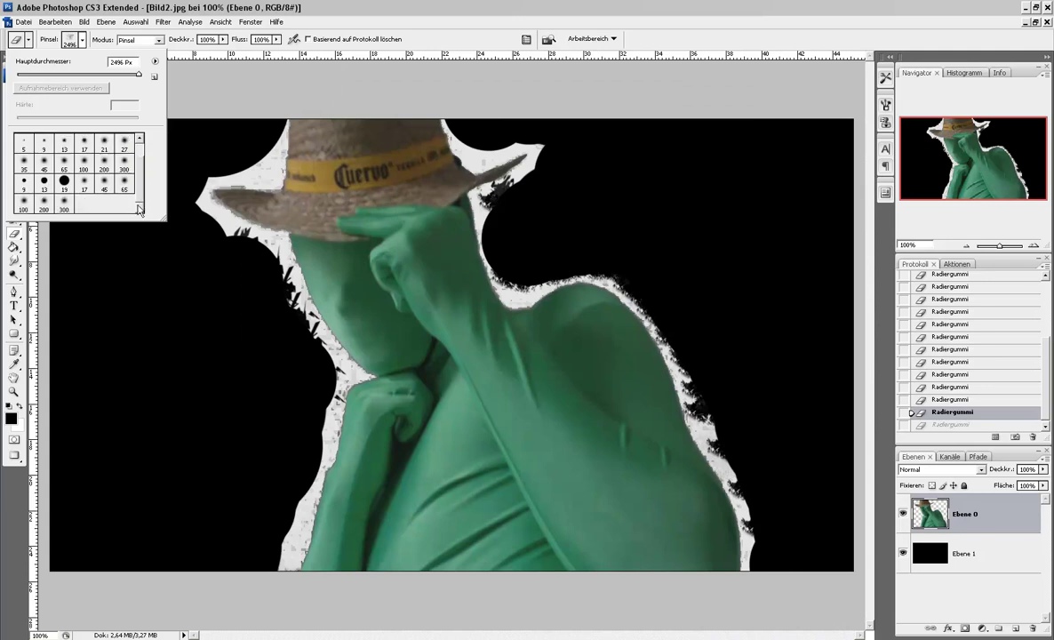
left_click(103, 202)
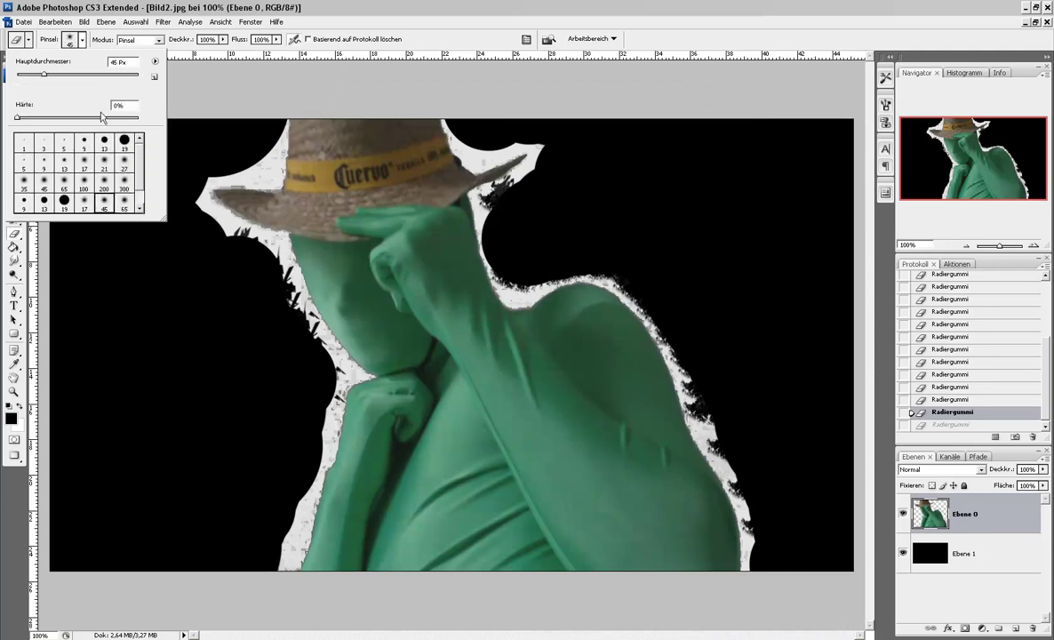
Step: Load the rustNgrunge brush set and choose its 303 px grunge brush
left_click(154, 63)
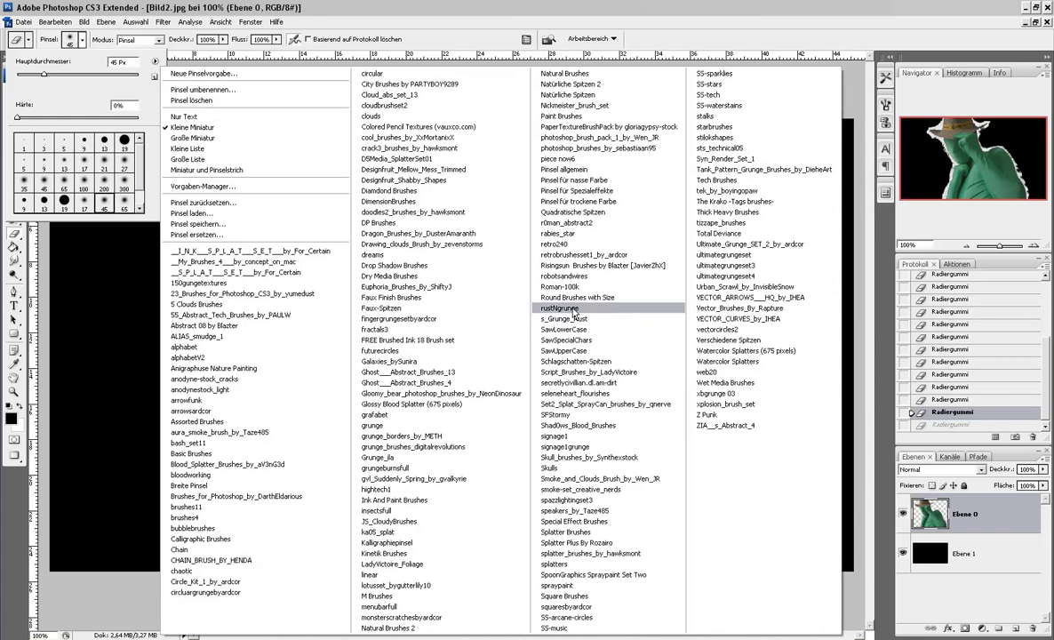
left_click(552, 285)
left_click(462, 250)
left_click(82, 180)
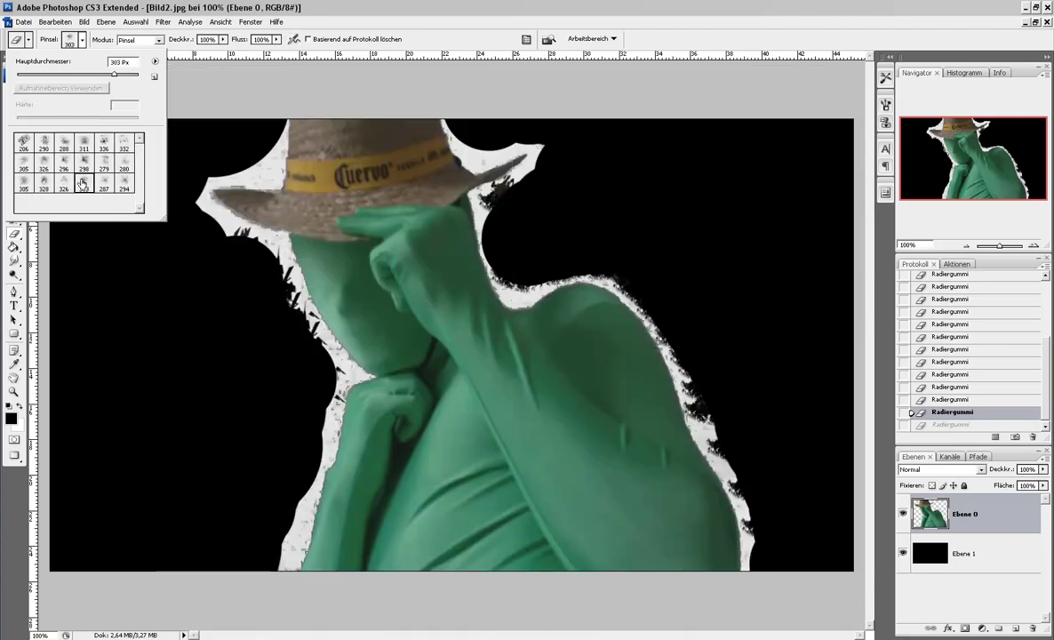
Step: Shrink the eraser to 150 px and erase a grungy dab on the hat brim
left_click(83, 40)
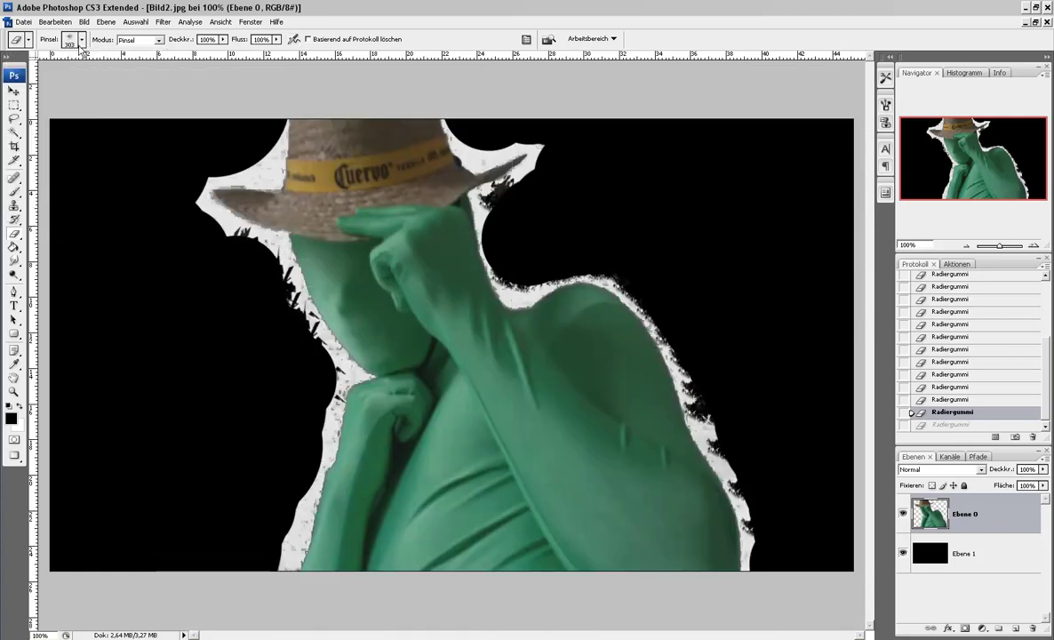
key("bracketleft")
key("bracketleft")
key("bracketleft")
key("bracketleft")
left_click(244, 165)
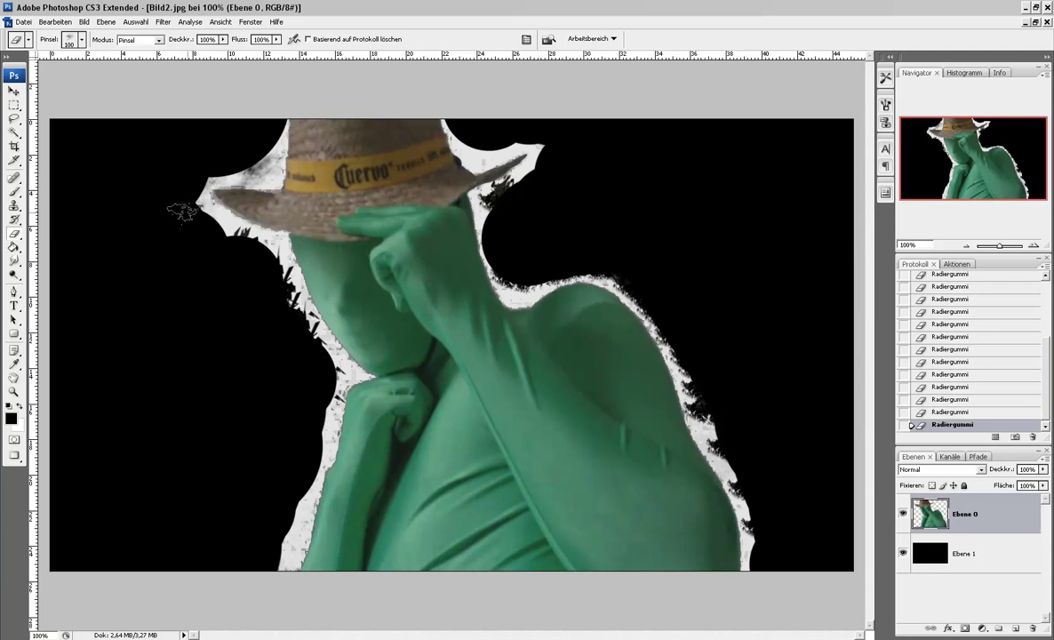
Step: Load the Faux Finish Brushes set and pick its 119 px brush
left_click(82, 39)
left_click(154, 64)
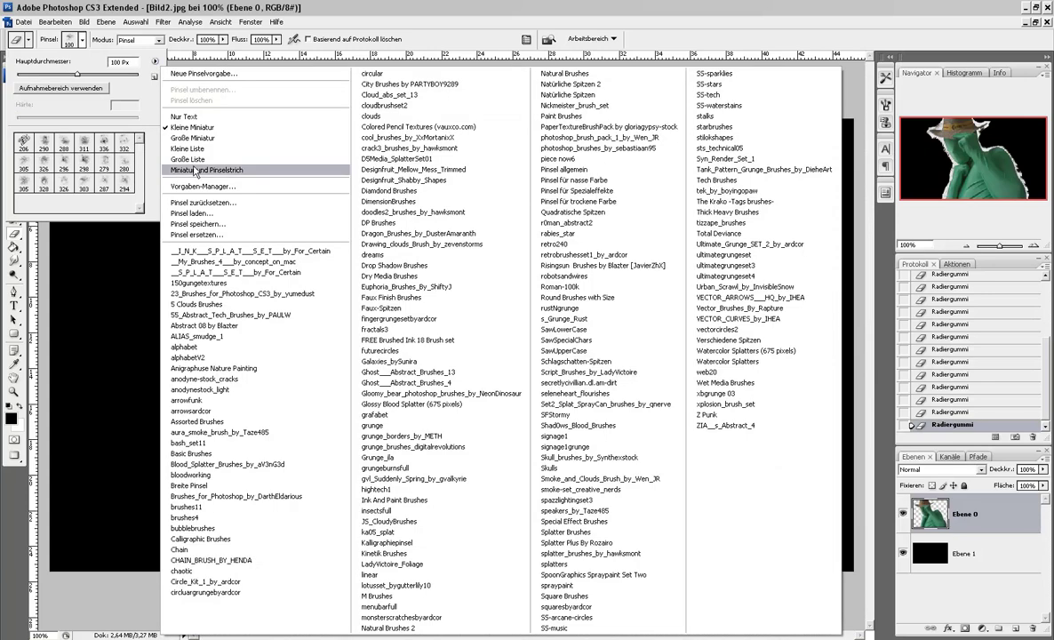
left_click(393, 258)
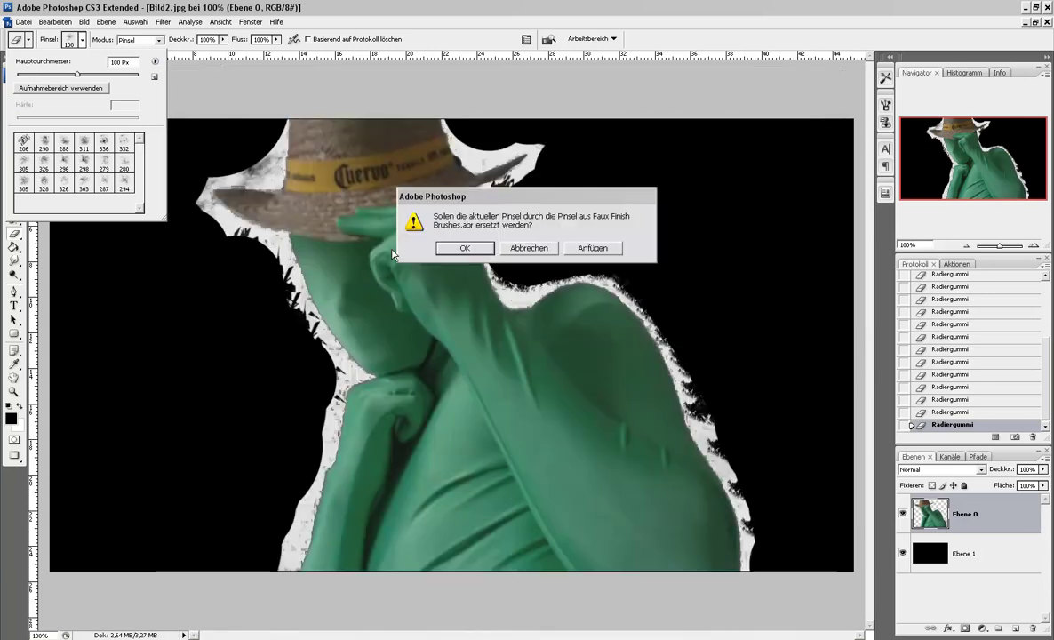
left_click(459, 249)
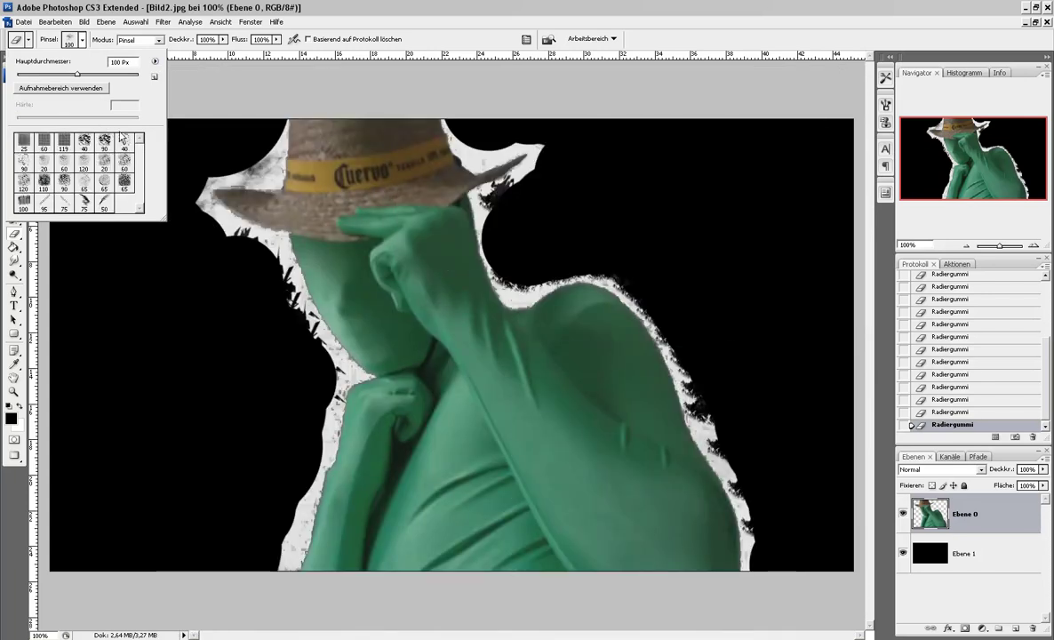
left_click(64, 140)
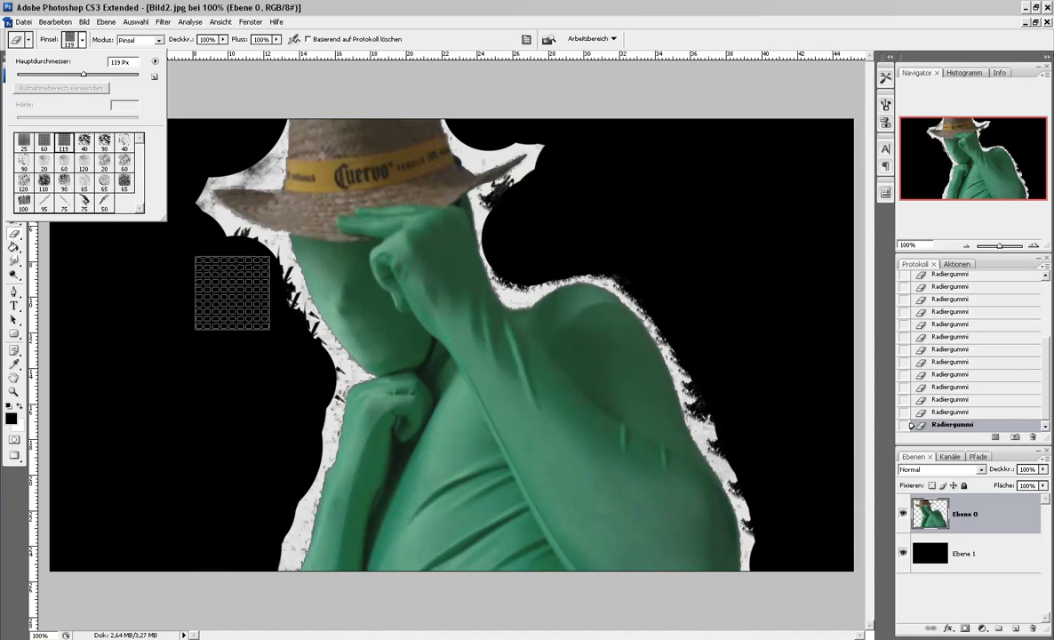
left_click(211, 271)
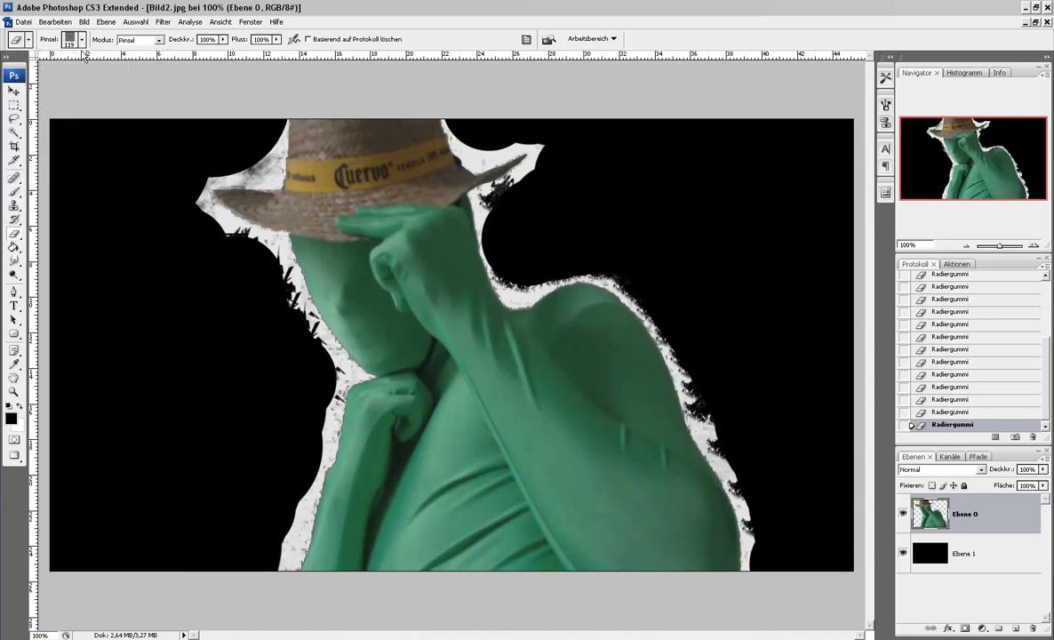
Step: Load futurecircles, then seleneheart_flourishes, then the secretlycivilian.dl.am-dirt brush set
left_click(80, 40)
left_click(155, 62)
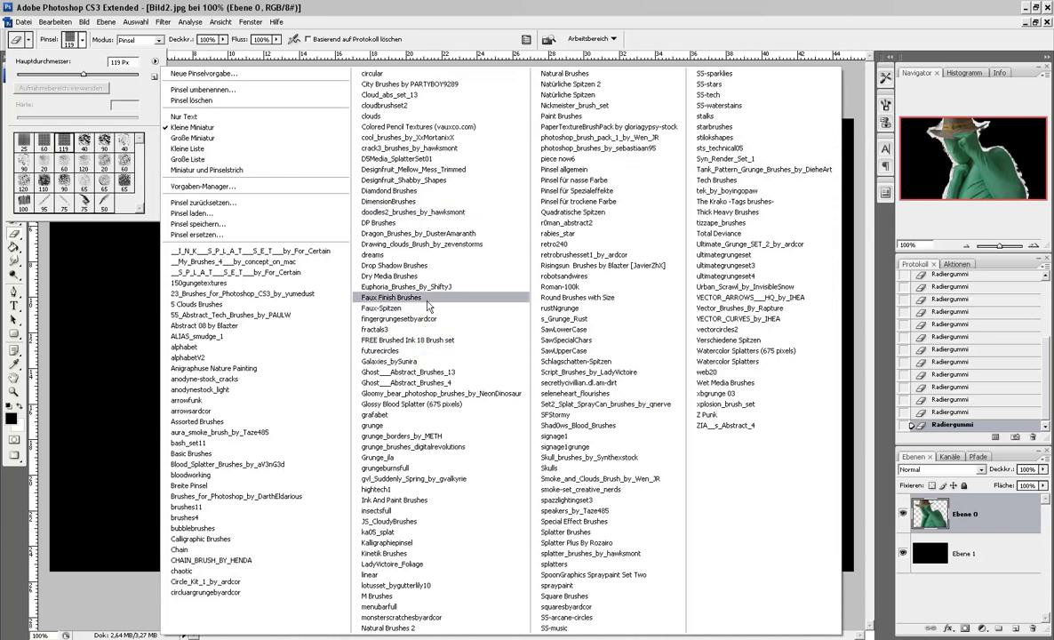
left_click(476, 357)
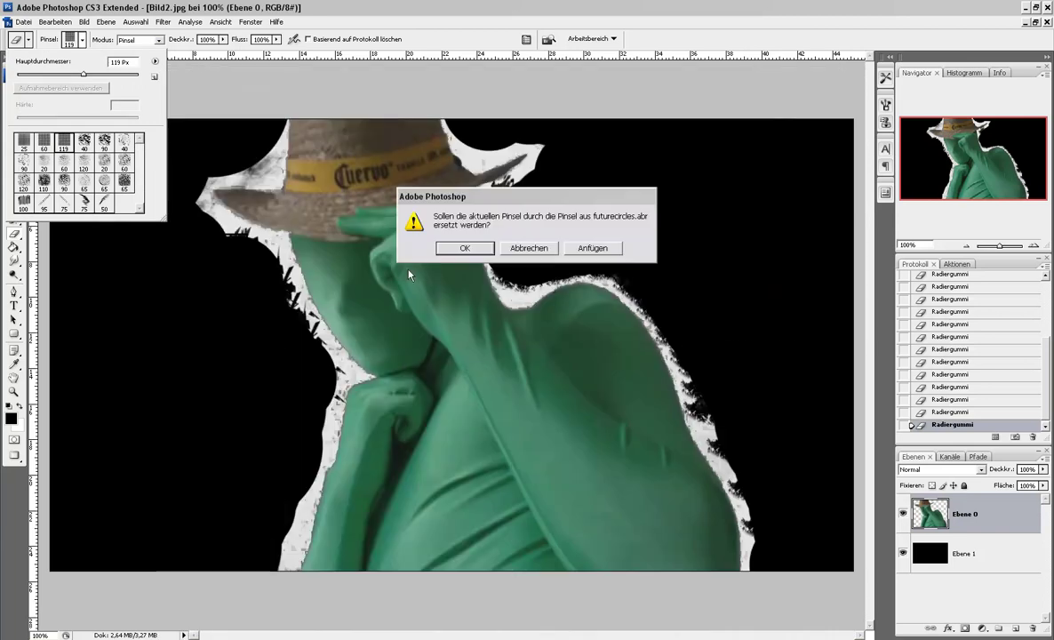
left_click(437, 247)
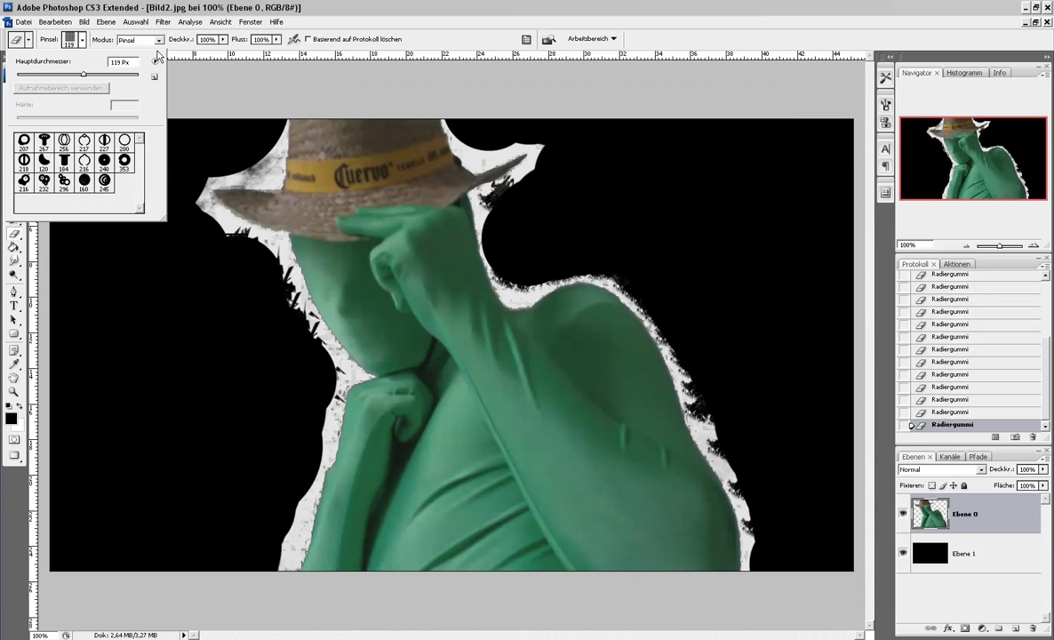
left_click(155, 62)
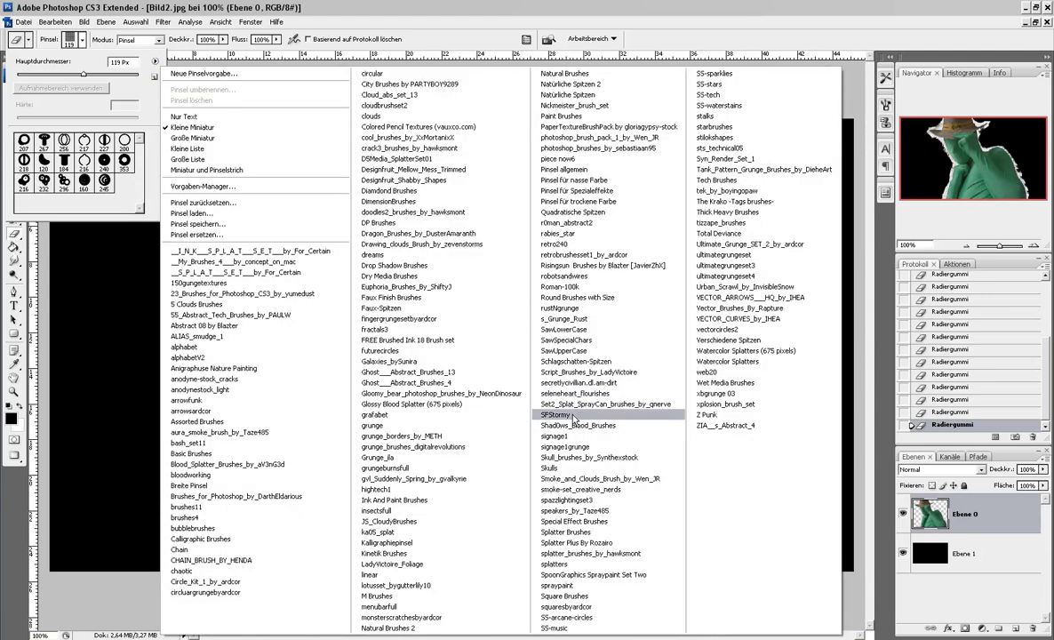
left_click(569, 411)
left_click(438, 248)
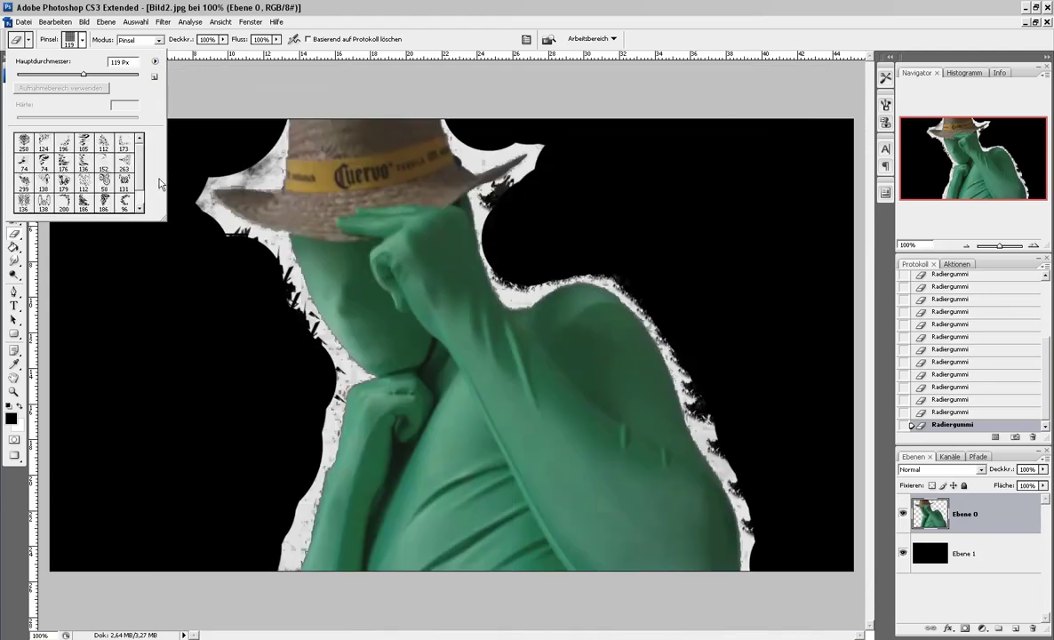
left_click(155, 62)
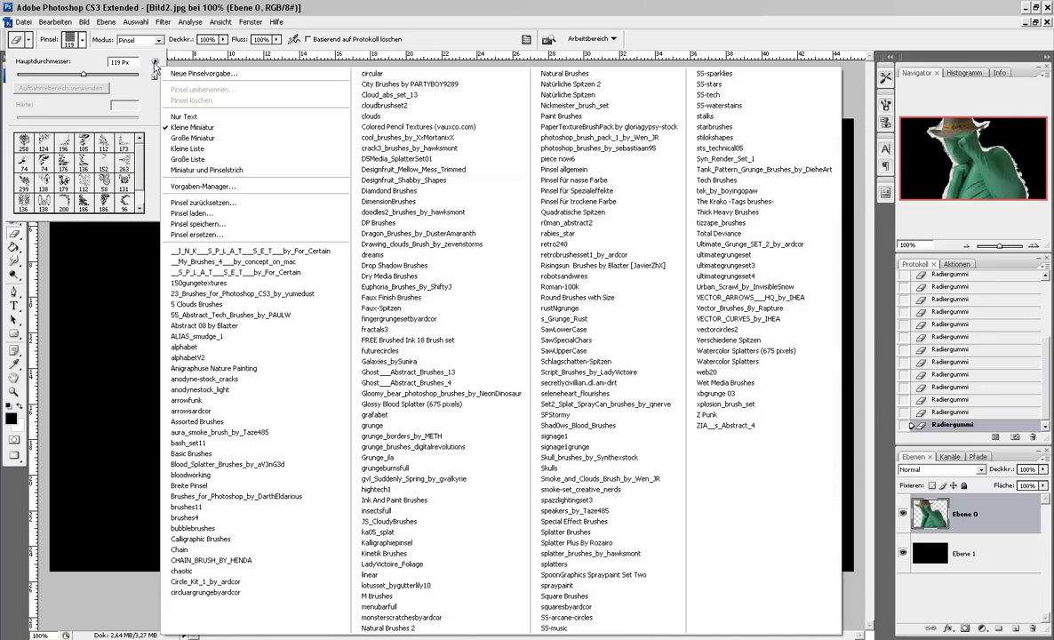
left_click(569, 382)
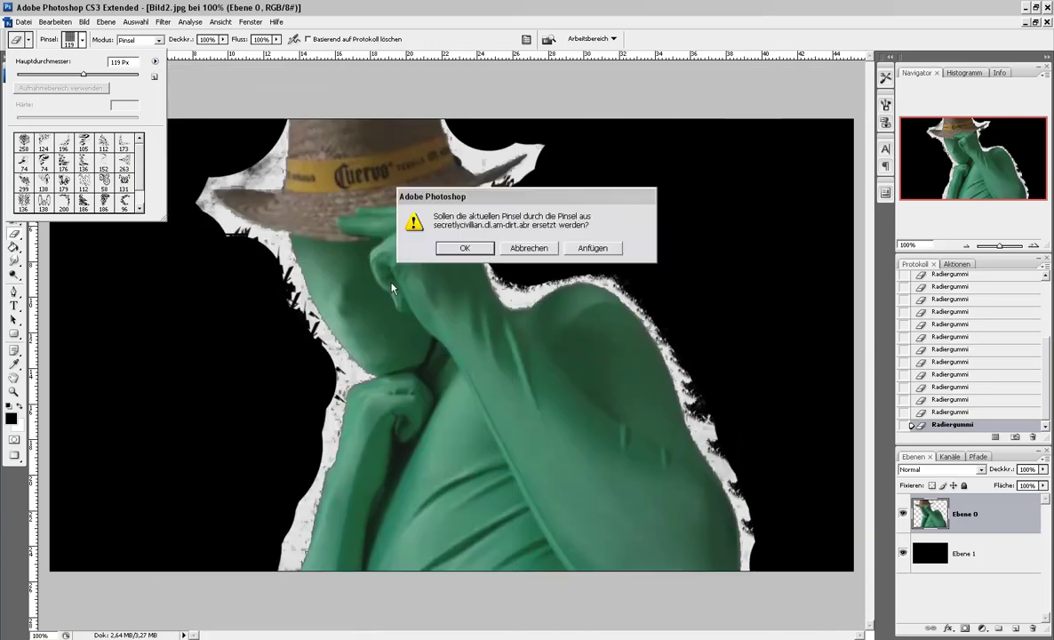
key("Return")
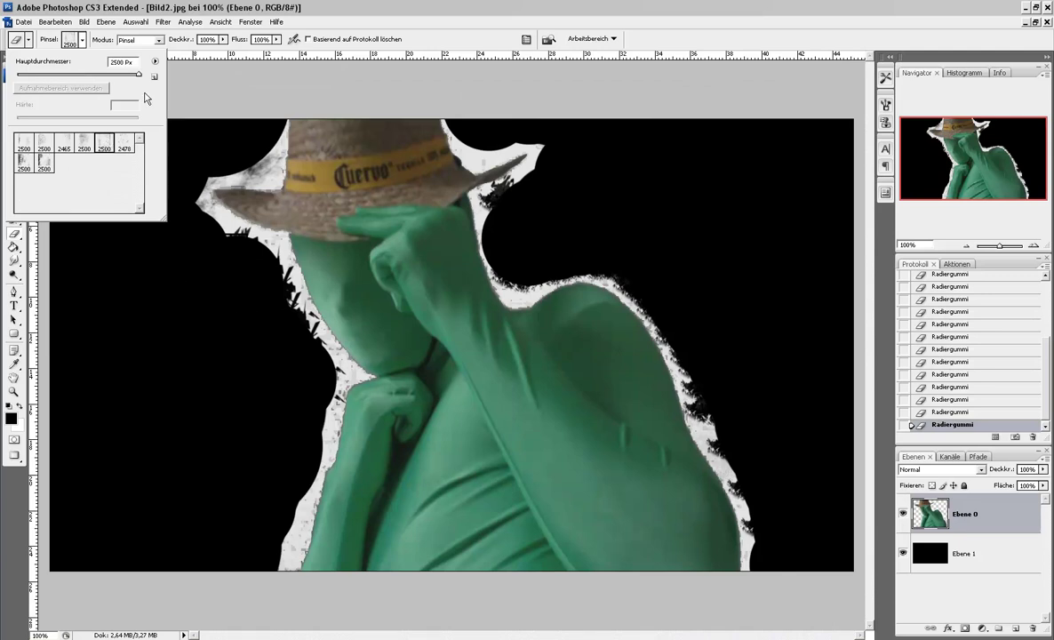
left_click(156, 59)
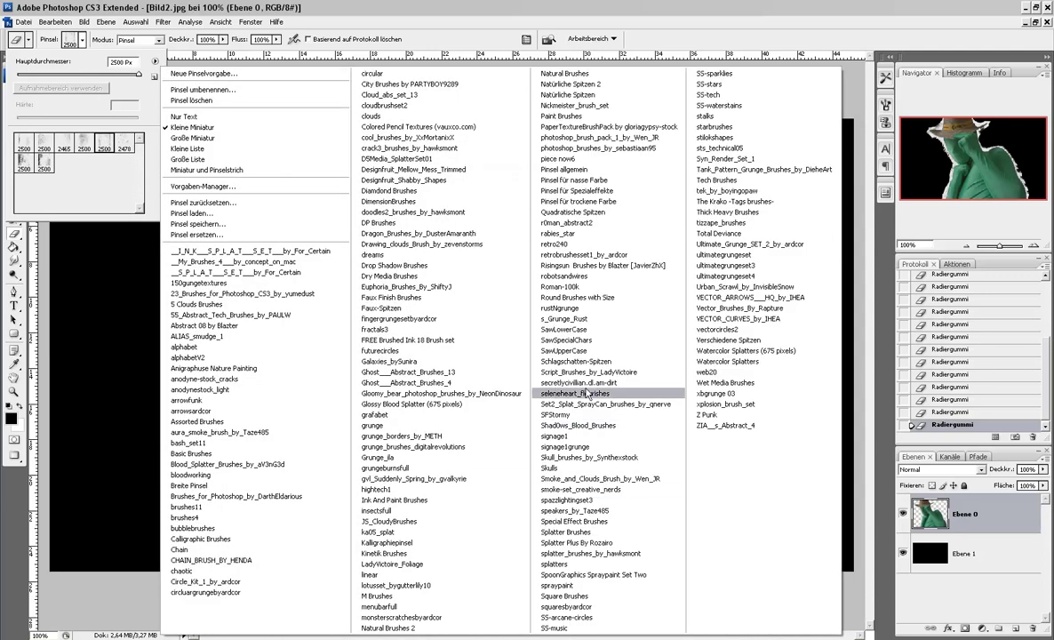
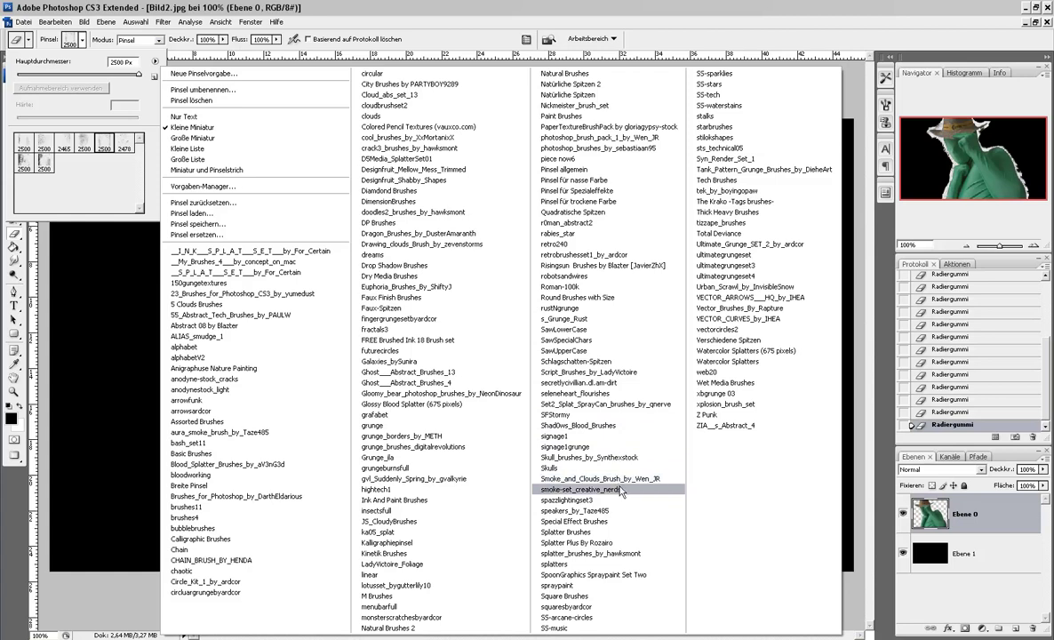
Step: Load the smoke-set, Round Brushes with Size, rabies_star and piece now6 brush libraries in turn
left_click(601, 489)
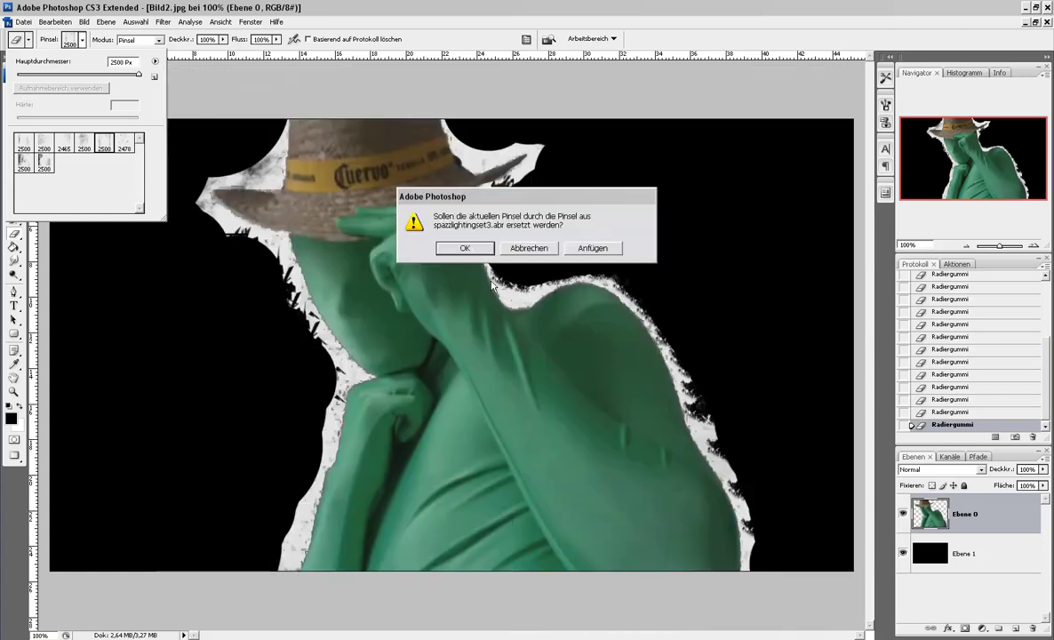
left_click(465, 250)
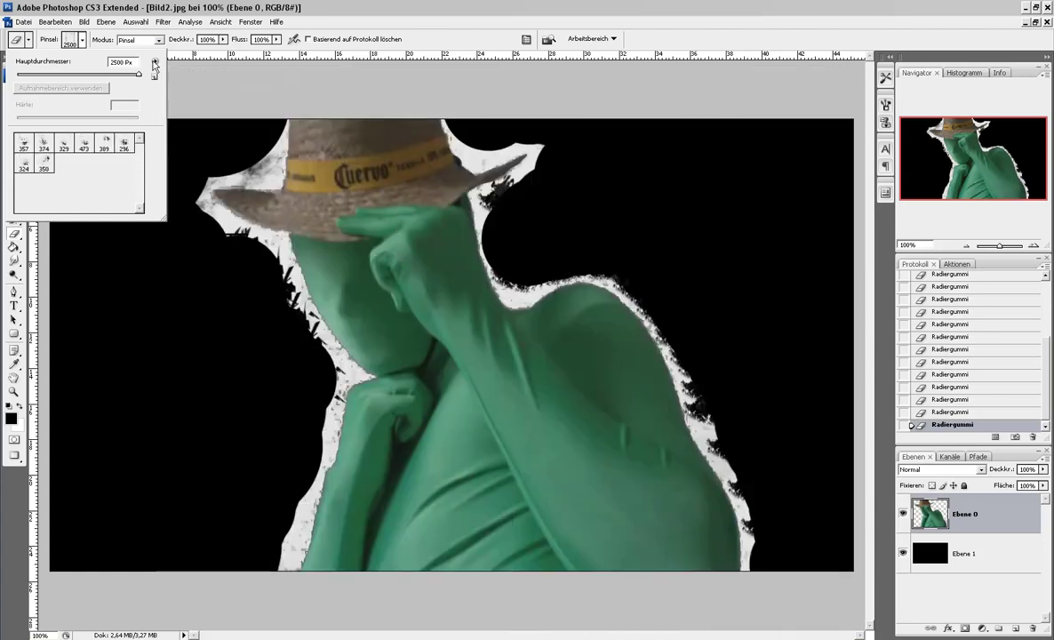
left_click(155, 63)
left_click(558, 279)
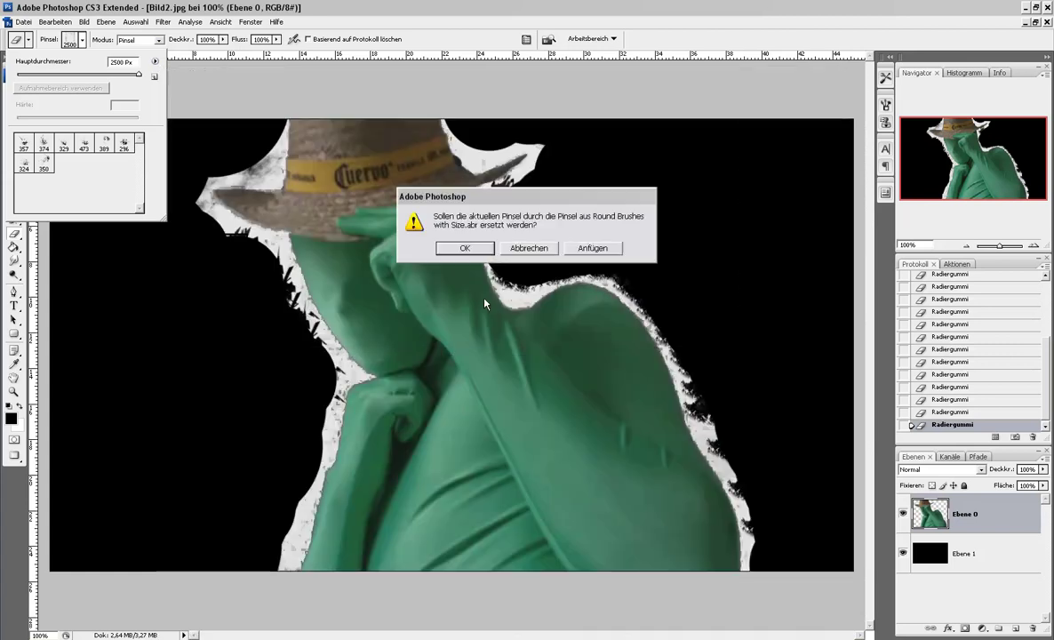
left_click(464, 248)
left_click(154, 61)
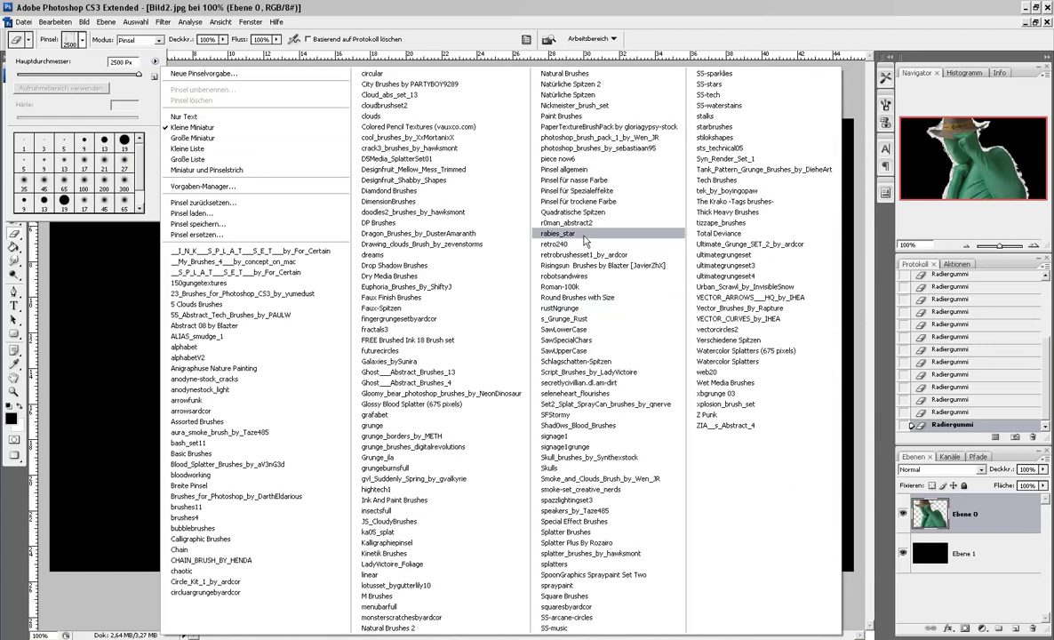
left_click(582, 236)
left_click(464, 248)
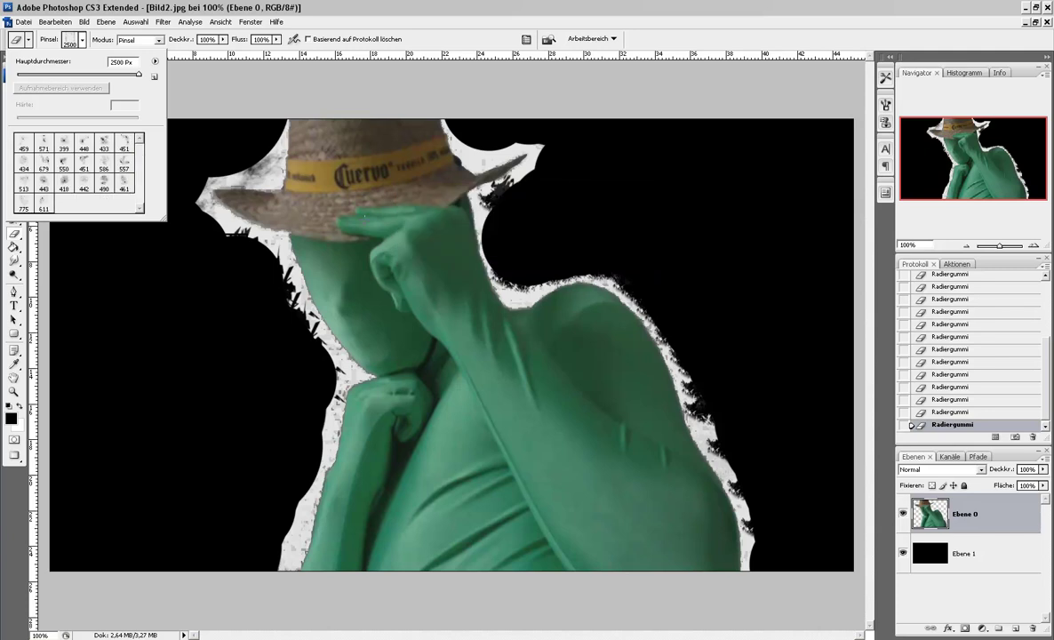
left_click(153, 62)
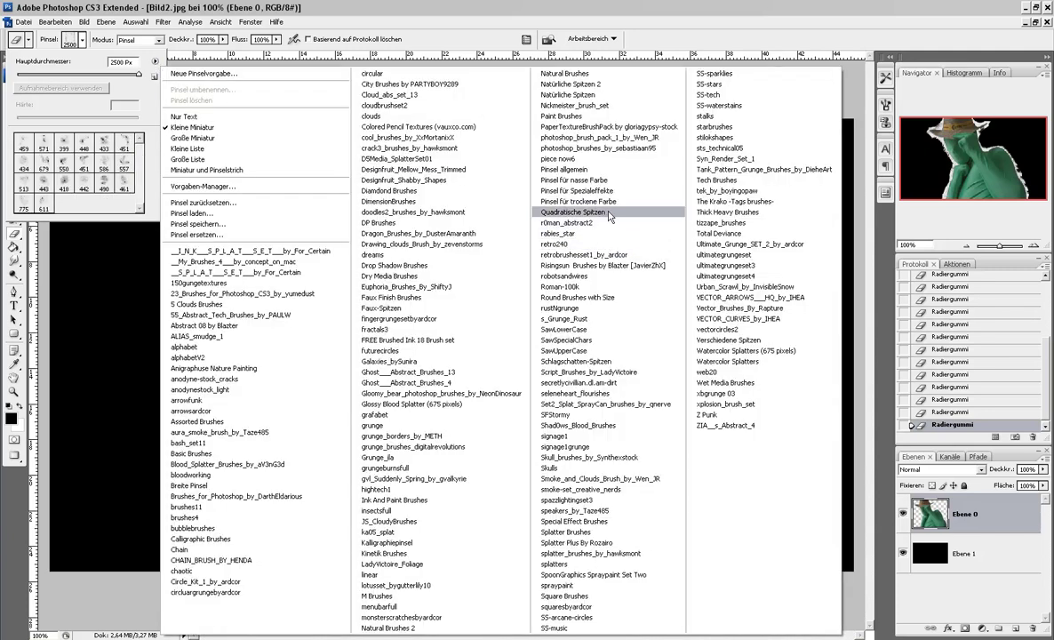
left_click(620, 164)
left_click(462, 249)
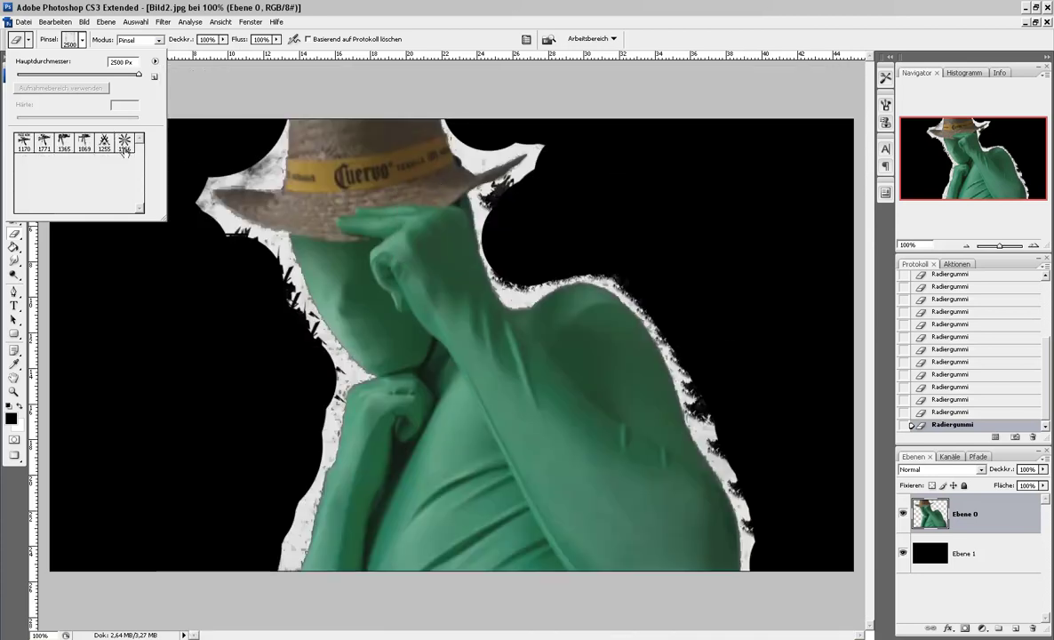
Step: Load the Nickmeister_brush_set library, then replace it with the Roman-100k brushes
left_click(153, 62)
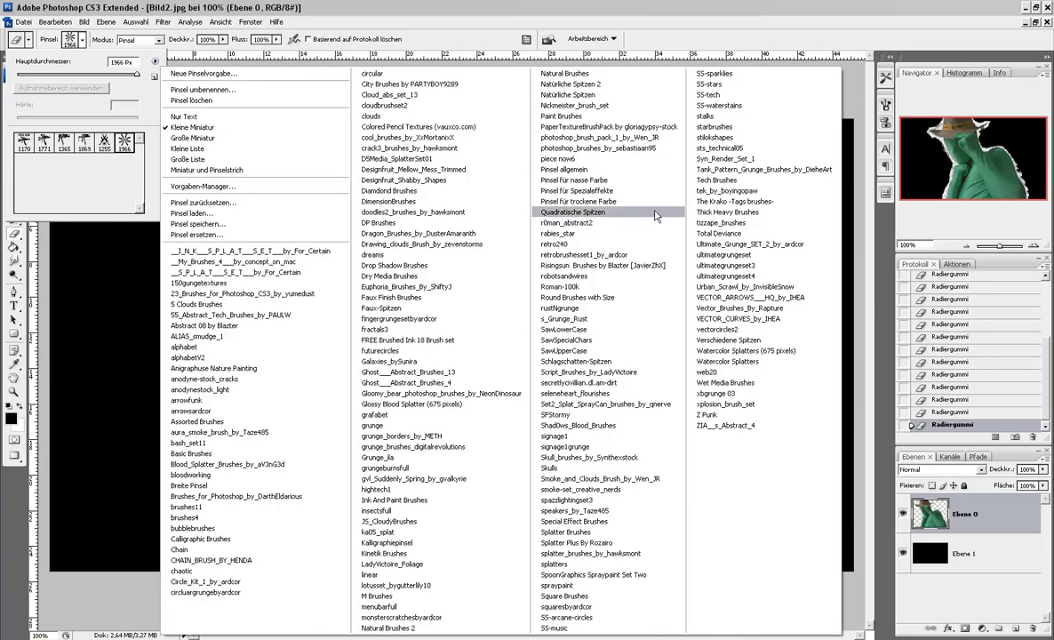
left_click(601, 106)
left_click(471, 251)
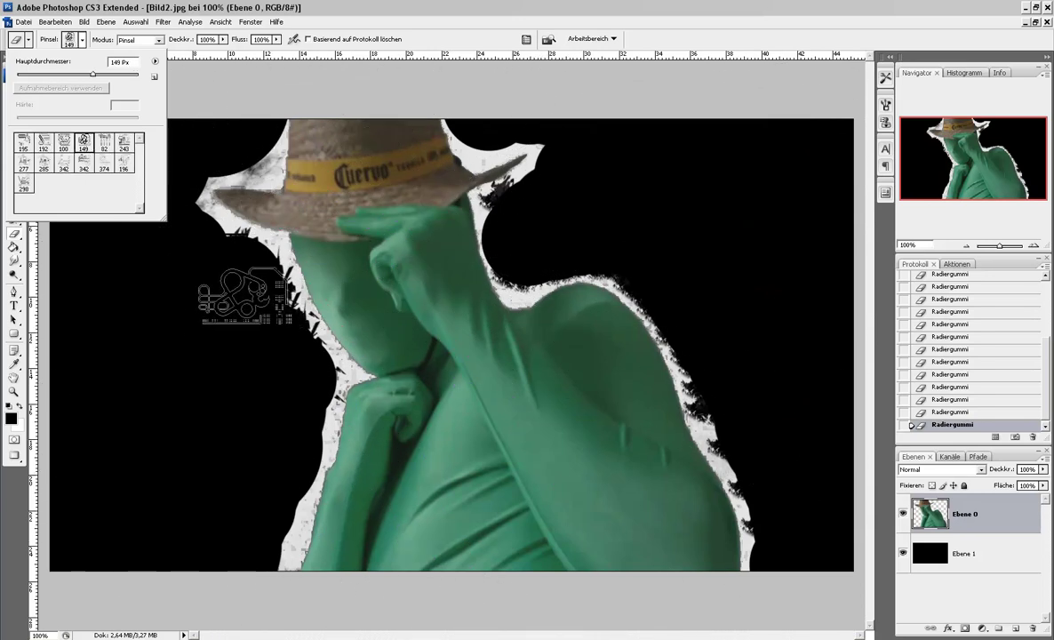
left_click(223, 257)
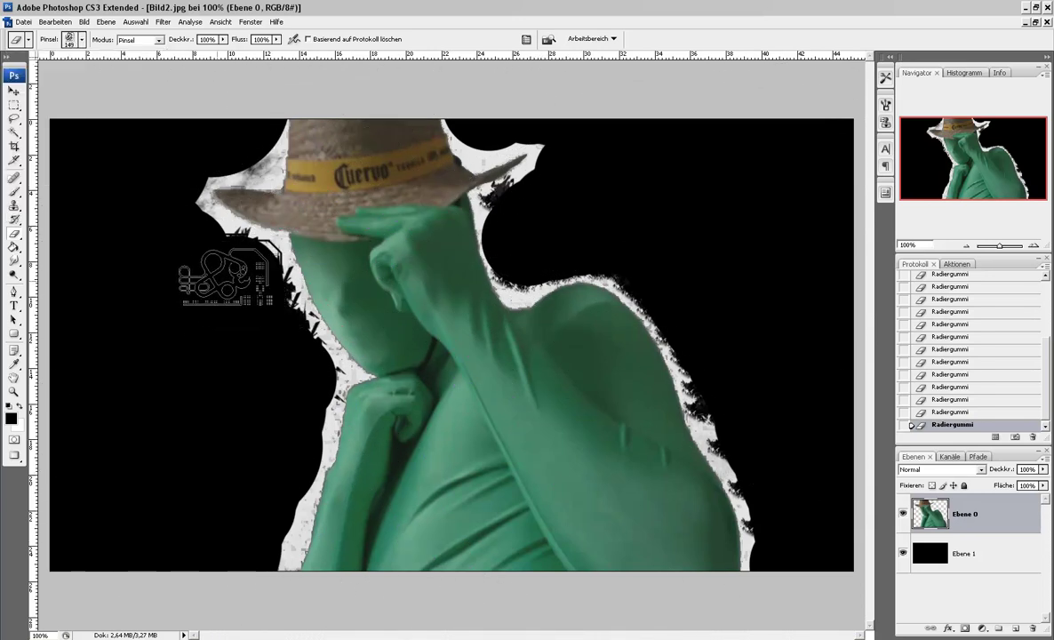
left_click(82, 39)
left_click(155, 62)
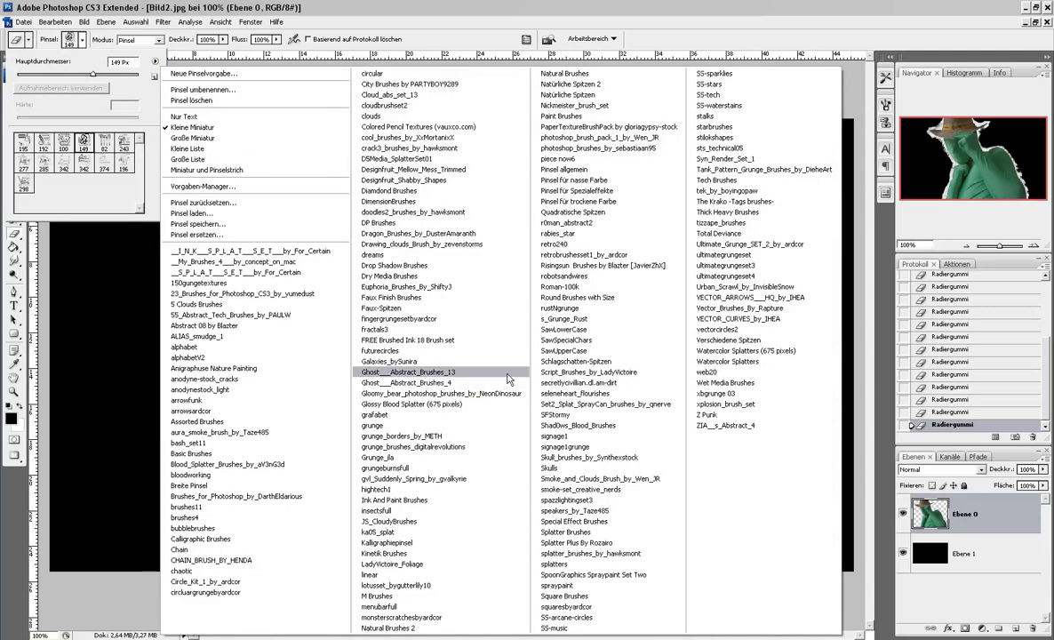
left_click(569, 294)
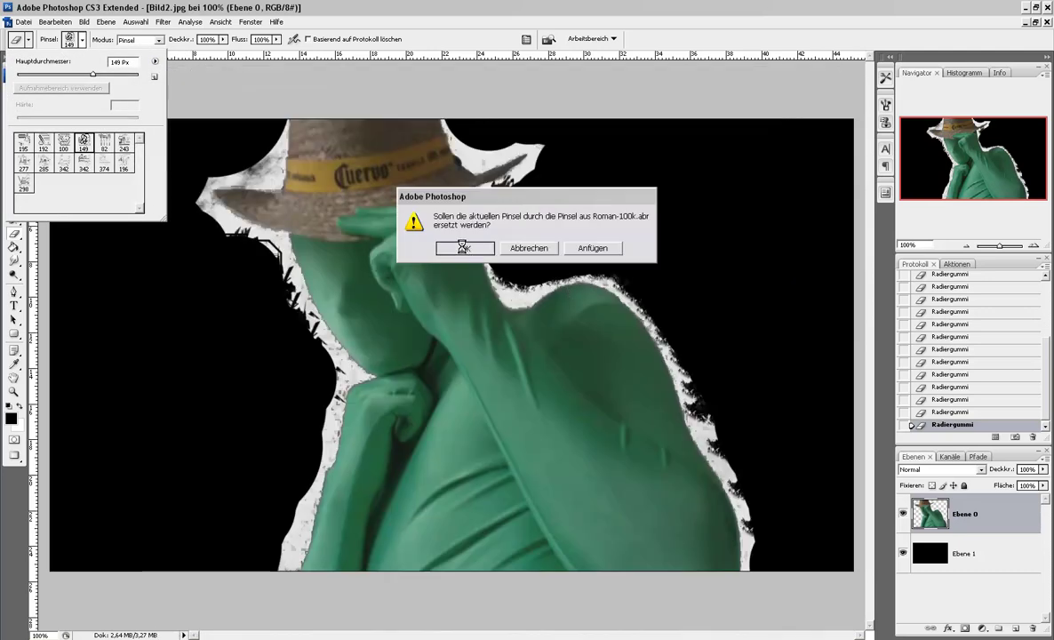
left_click(83, 163)
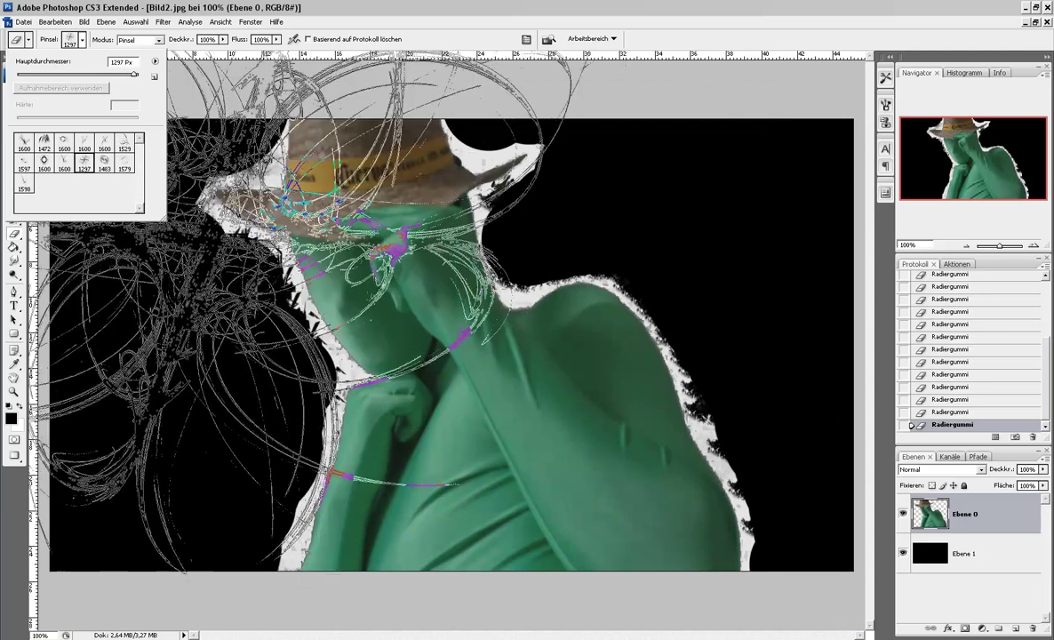
Step: Try the retro240 brush library, then settle on the Syn_Render_Set_1 brushes
left_click(154, 61)
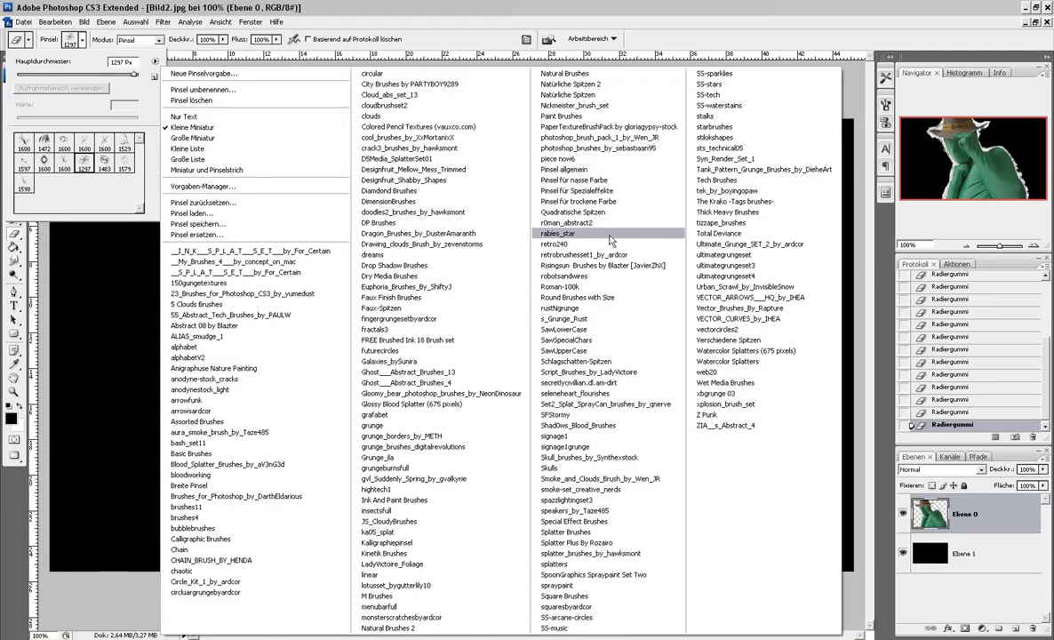
left_click(587, 243)
left_click(464, 248)
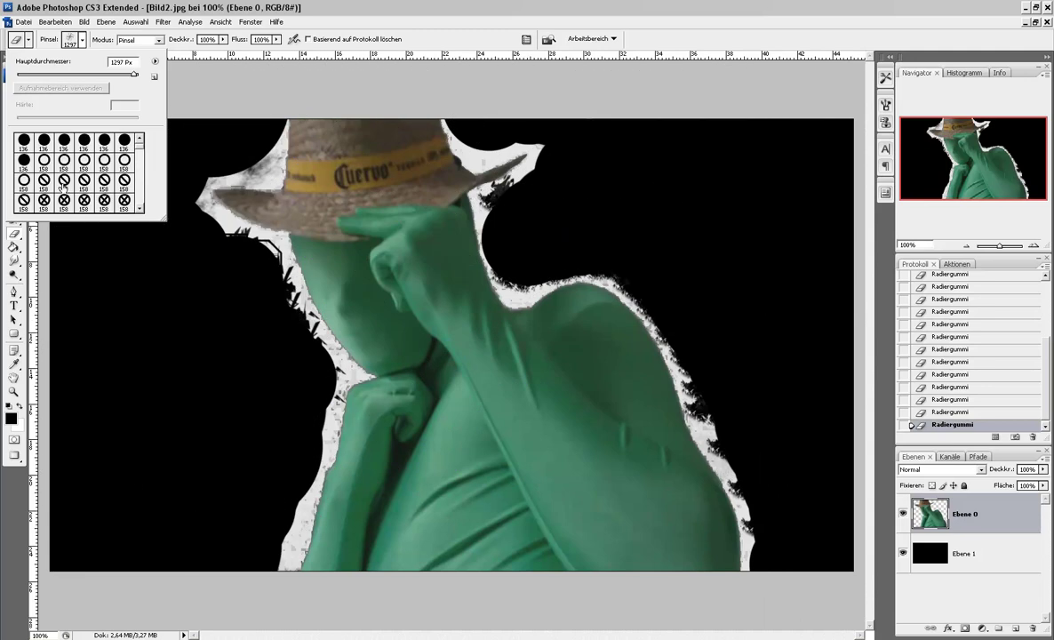
left_click(155, 61)
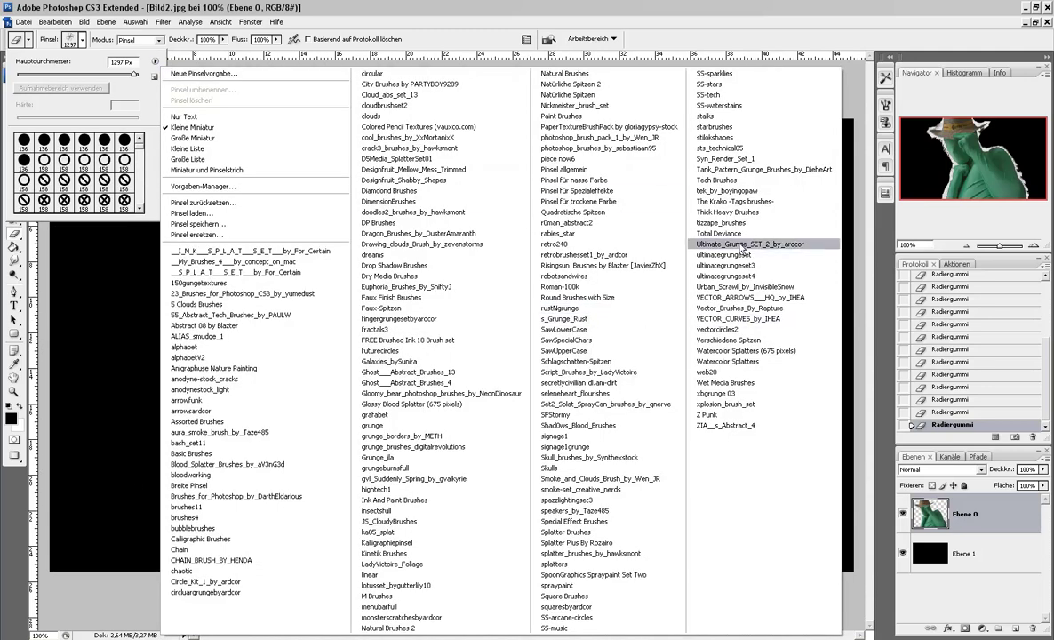
left_click(748, 160)
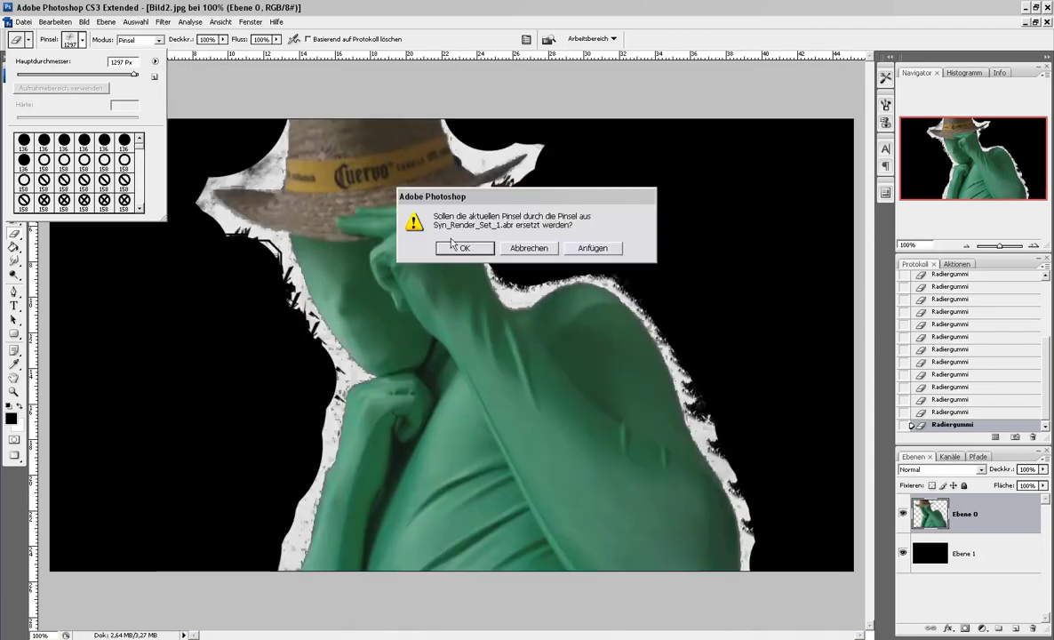
left_click(451, 250)
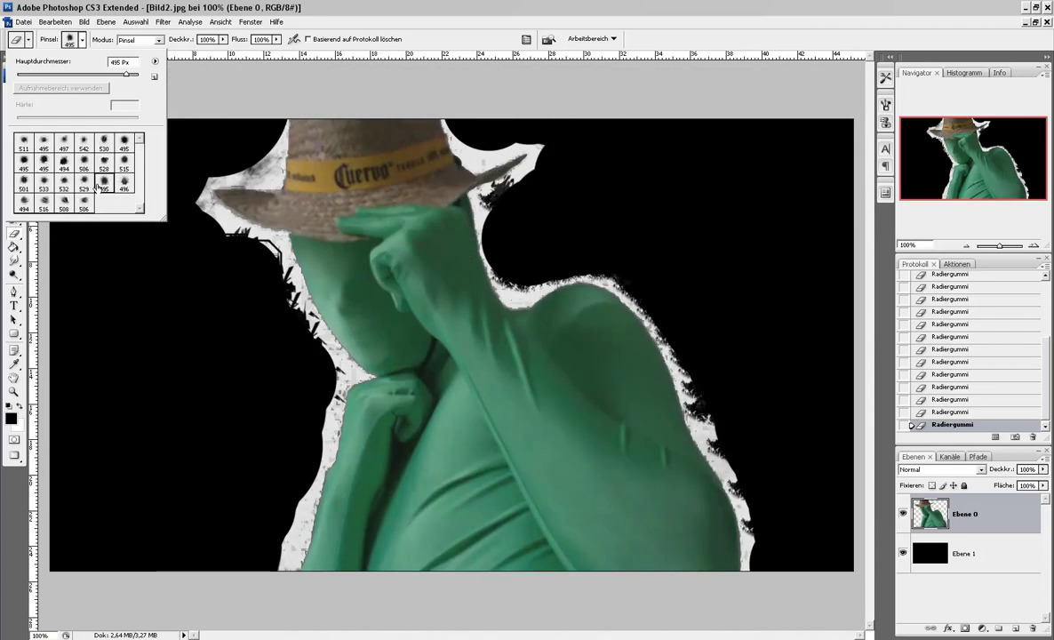
left_click(155, 61)
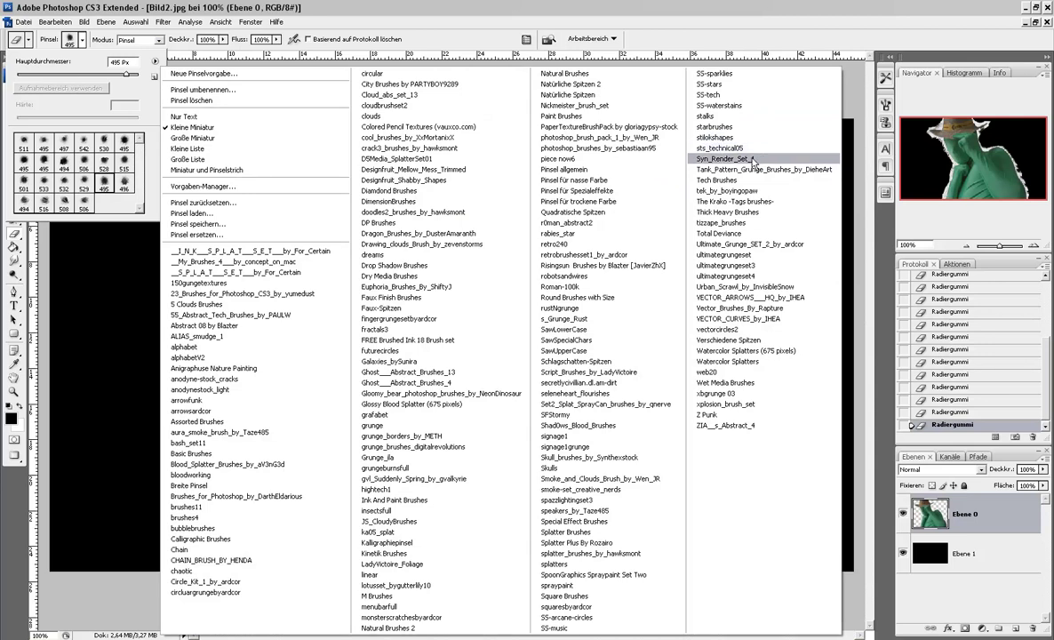
left_click(751, 159)
left_click(454, 253)
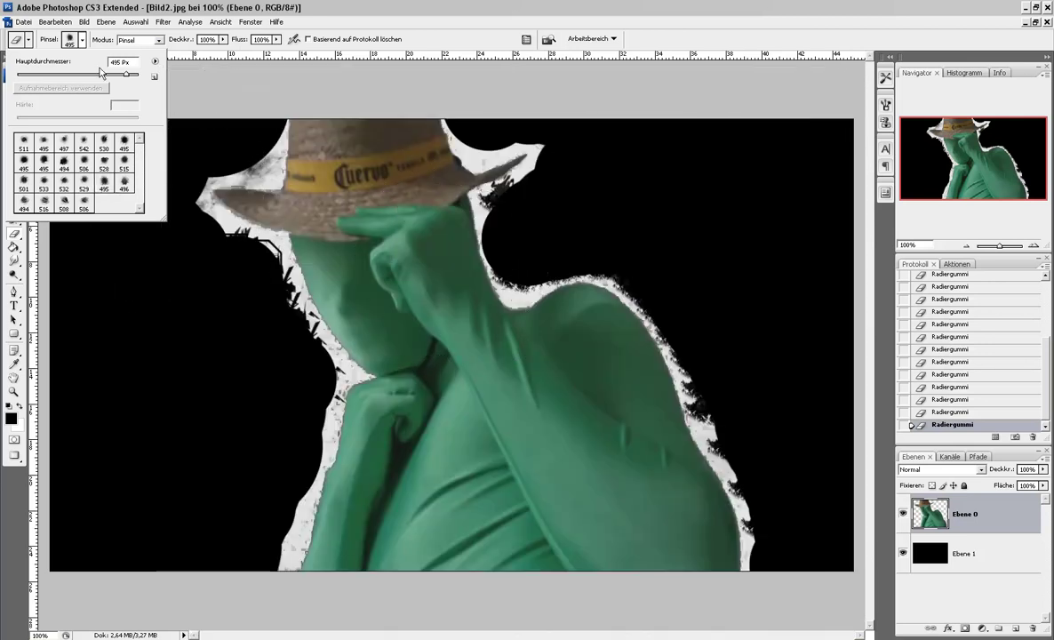
Step: Shrink the eraser to 150 px and erase the white fringe by the hat brim, undoing bad strokes
left_click(82, 40)
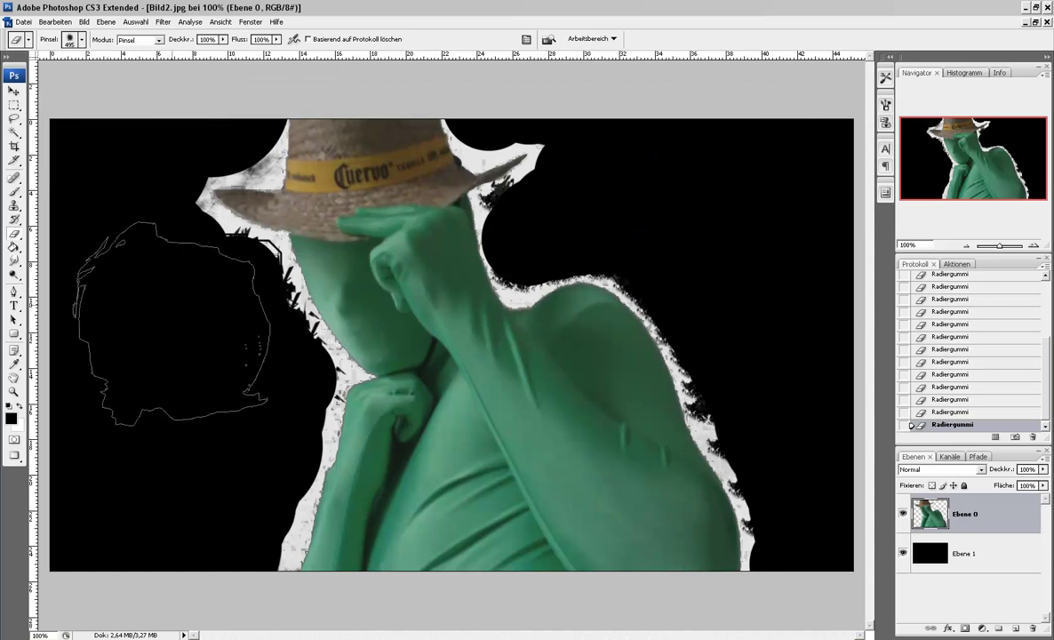
key("bracketleft")
key("bracketleft")
key("bracketleft")
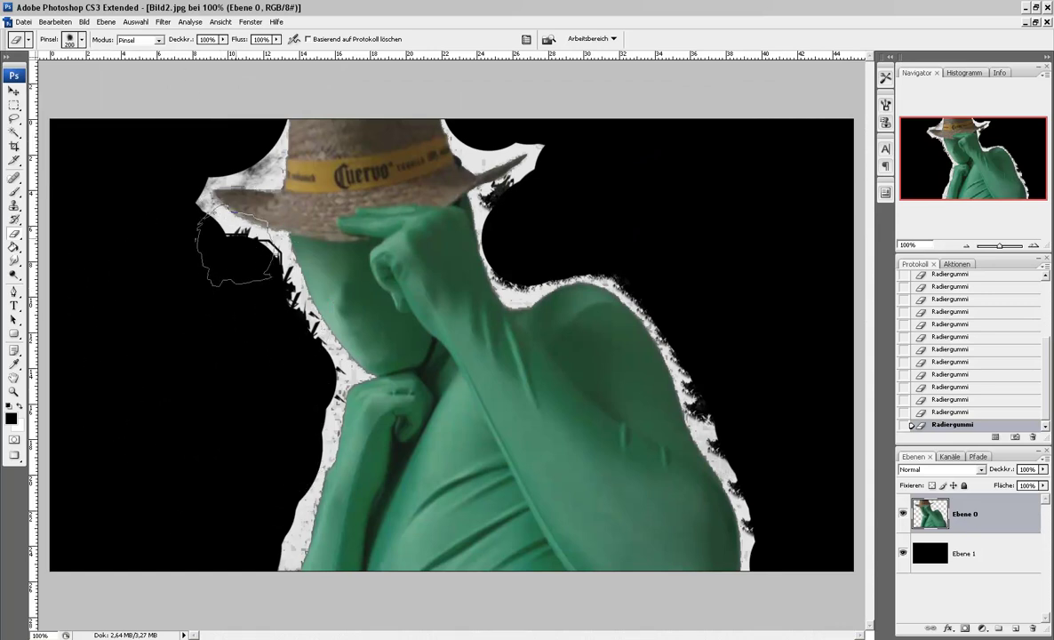
key("bracketleft")
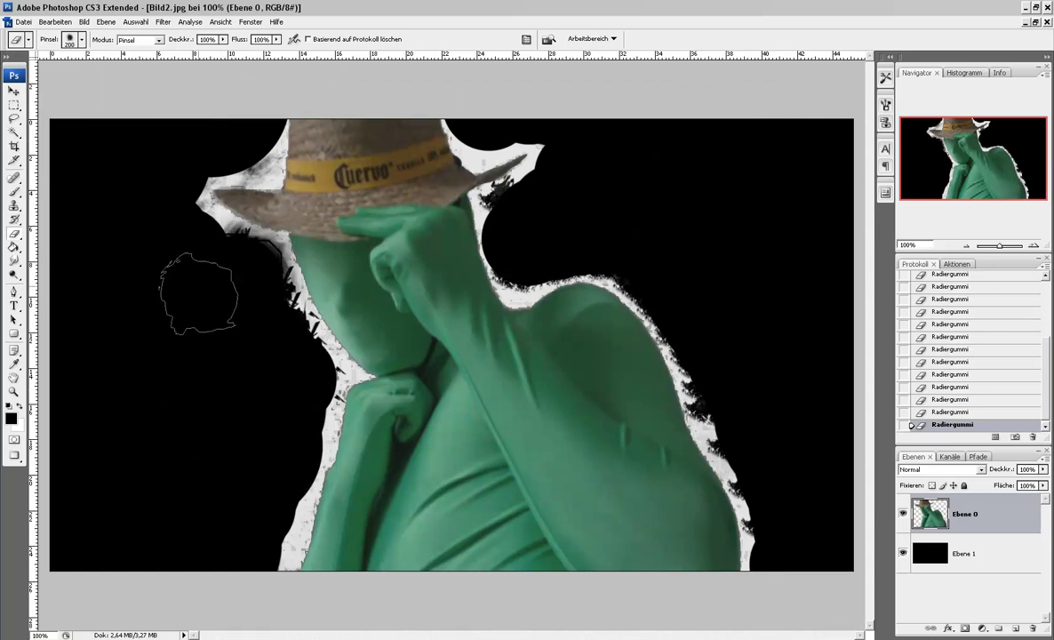
key("bracketleft")
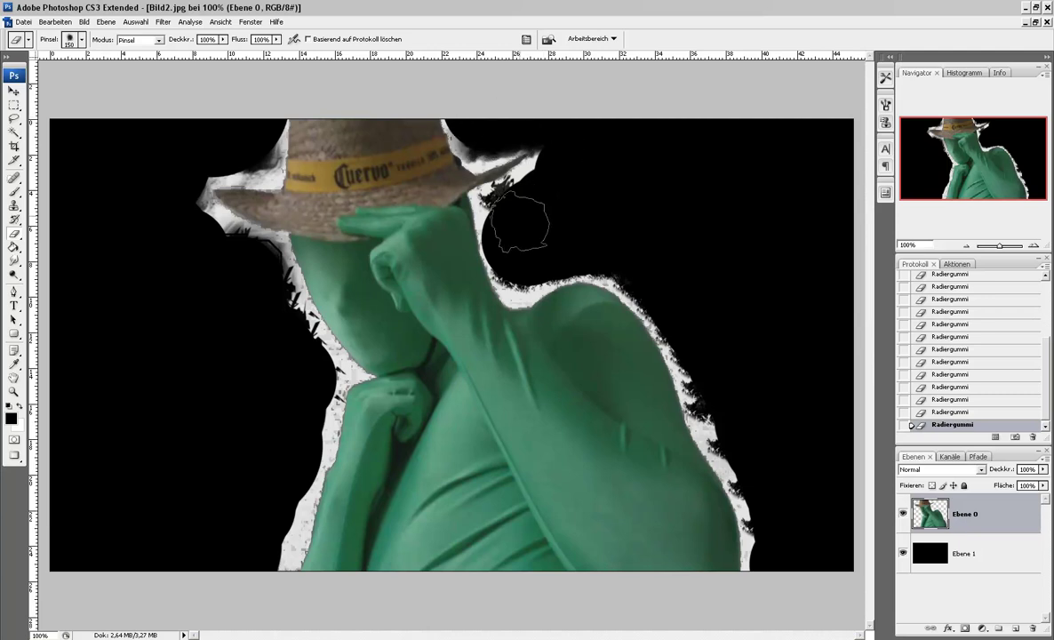
left_click_drag(511, 222, 678, 264)
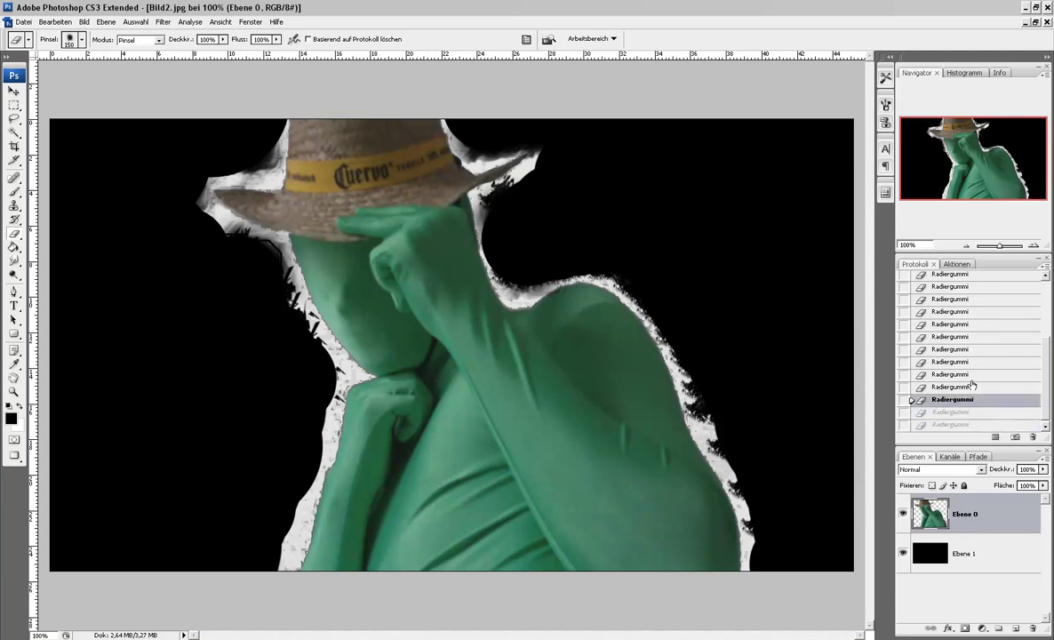
left_click(916, 362)
left_click_drag(516, 229, 506, 223)
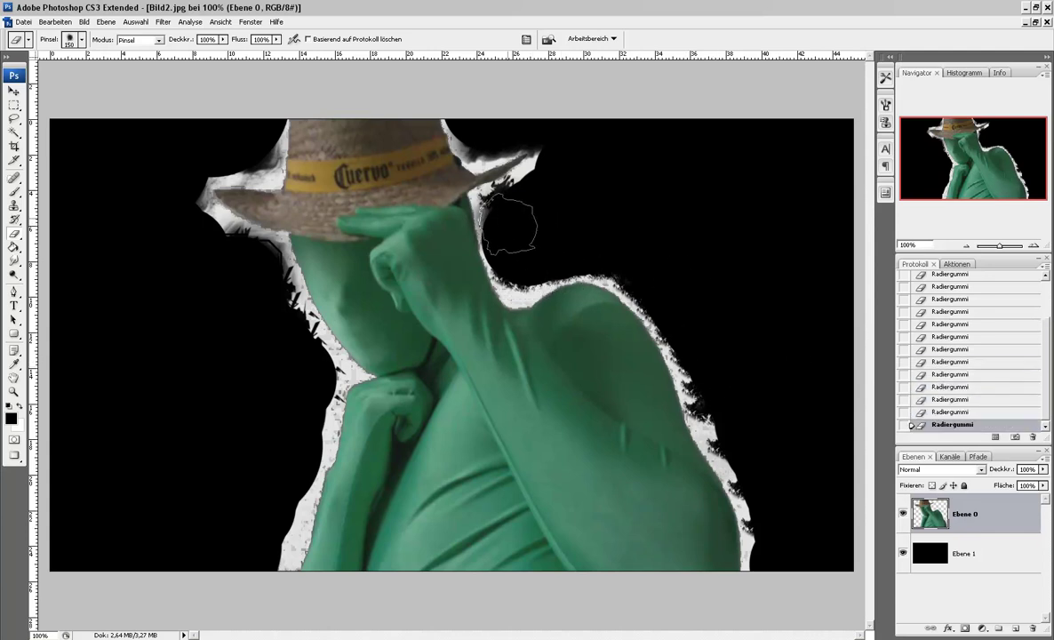
key("bracketleft")
key("bracketleft")
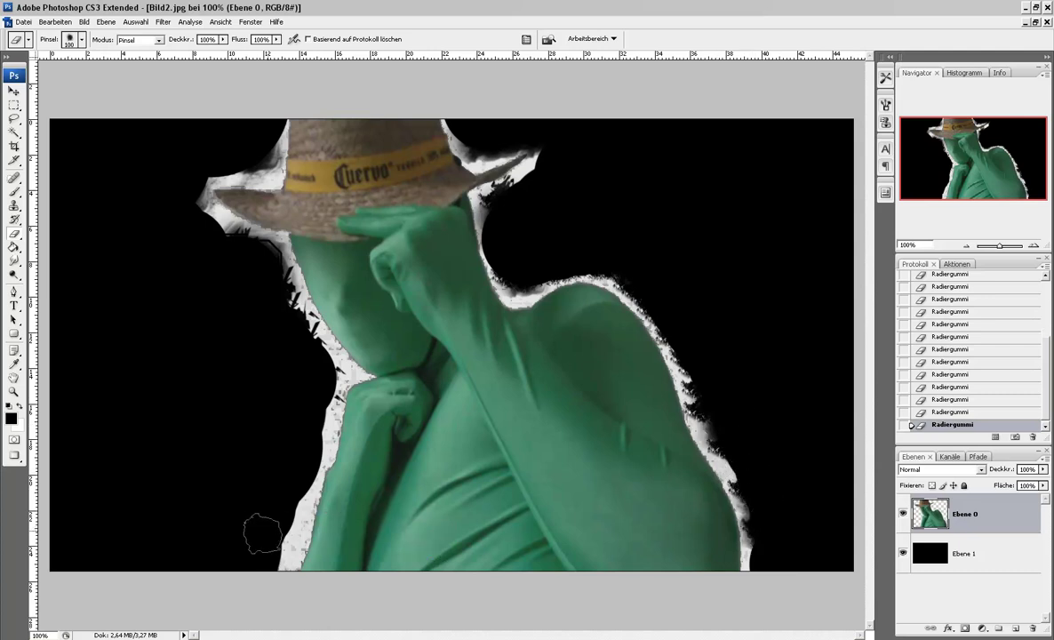
Step: Switch to the 494 px soft brush and resize the eraser to 250, then 200 px
left_click(81, 40)
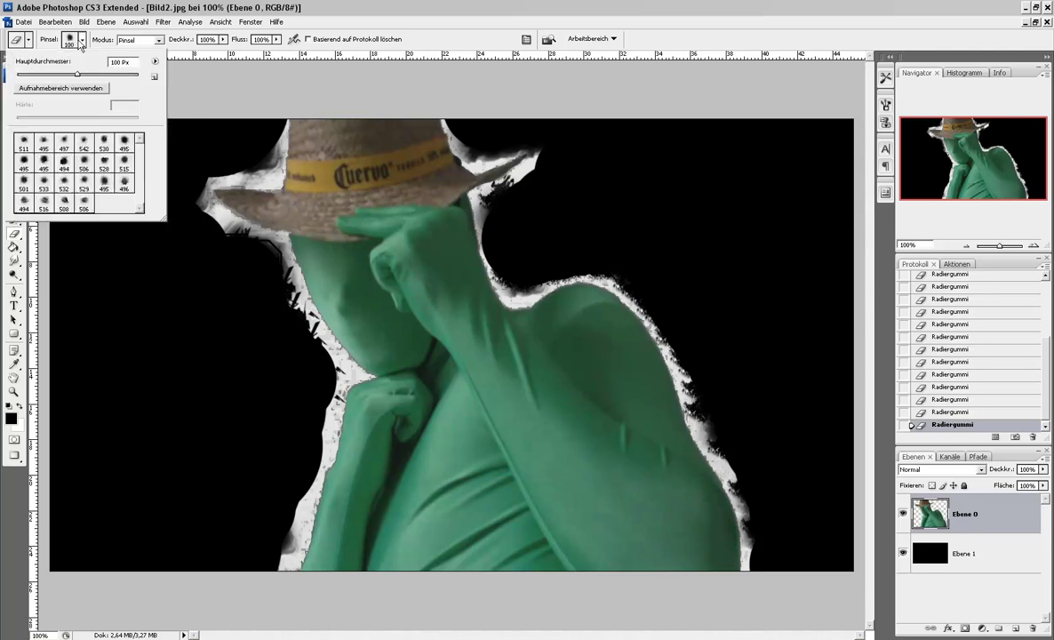
left_click(60, 164)
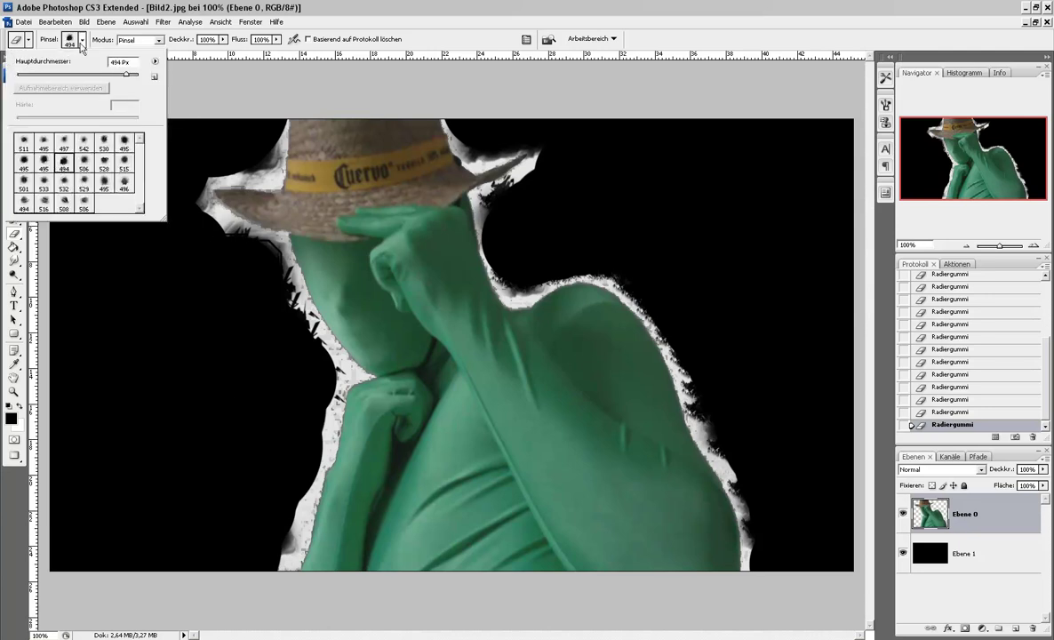
type("250")
key("Return")
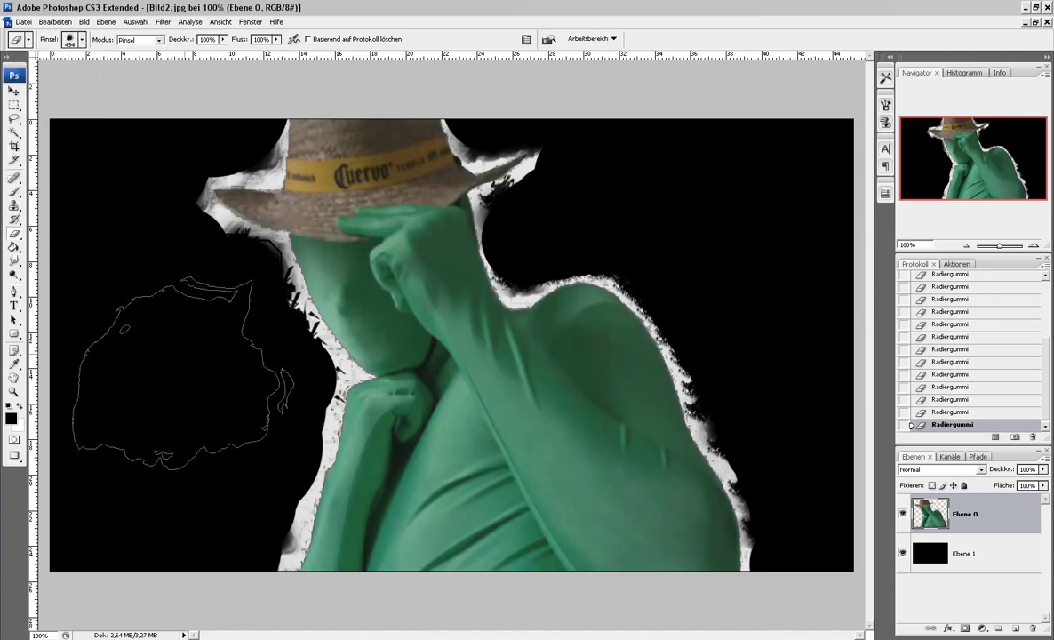
key("bracketleft")
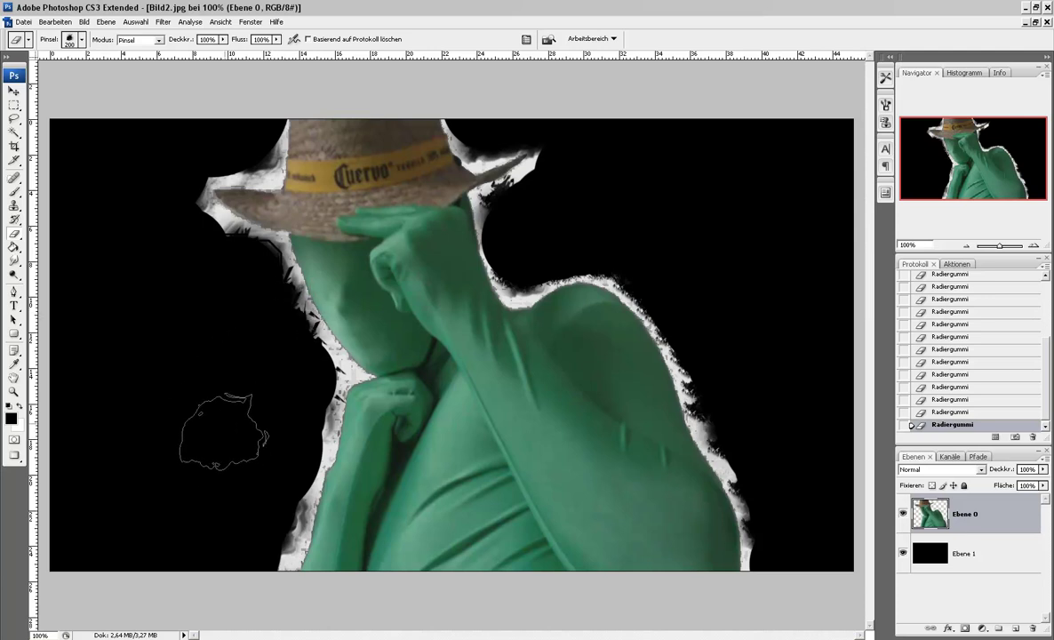
Step: Erase the white fringe along the figure's edge and beside the face, undoing two bad strokes
mouse_move(182, 226)
left_mouse_down()
mouse_move(196, 258)
mouse_move(208, 148)
left_mouse_up()
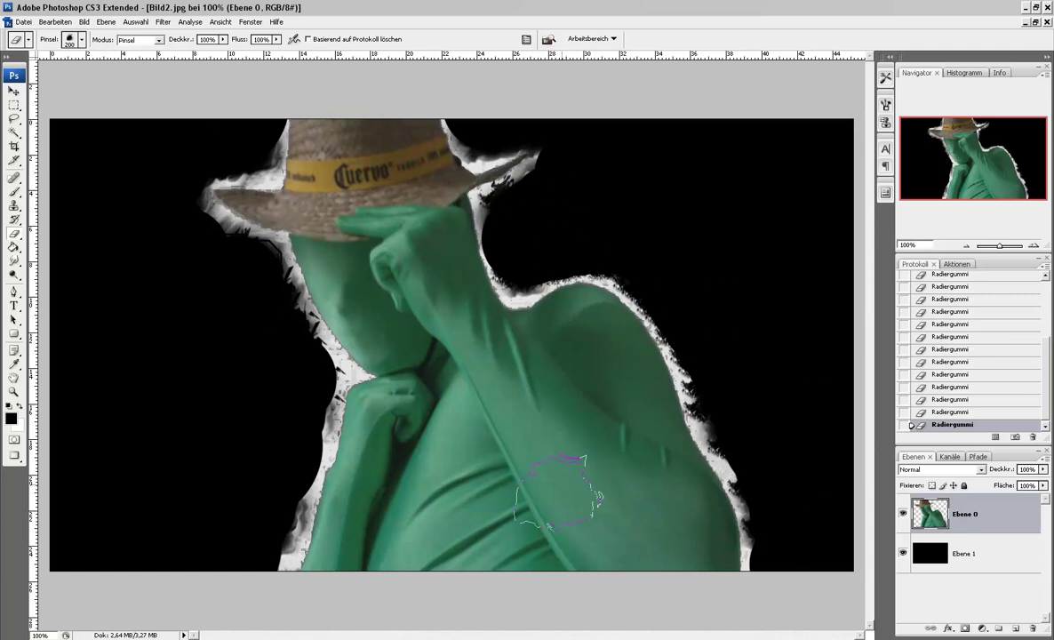
left_click_drag(302, 372, 287, 376)
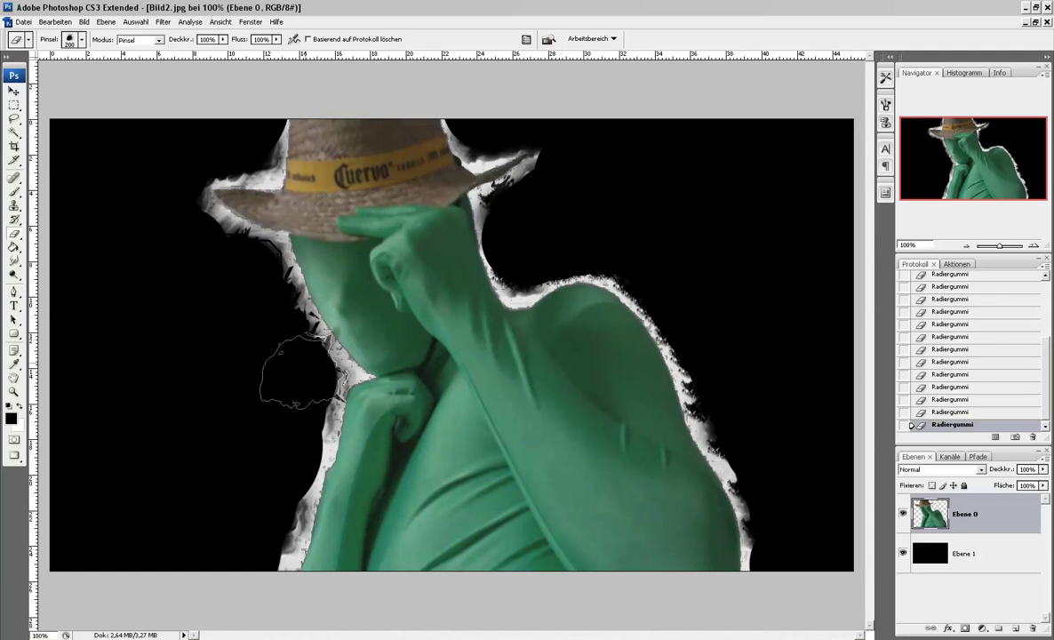
left_click(921, 412)
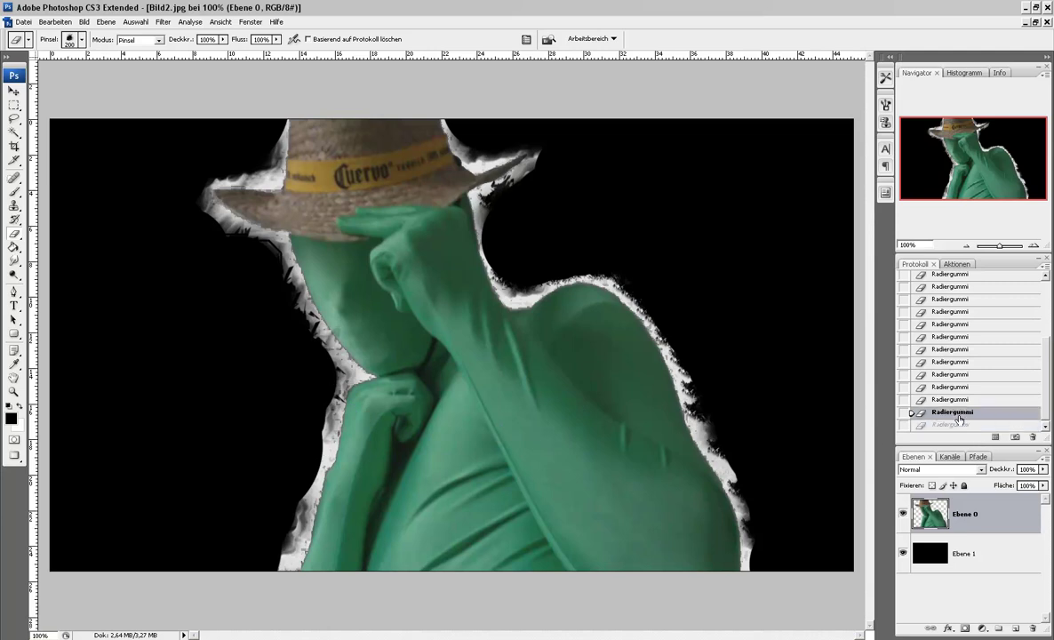
left_click(933, 402)
key("bracketleft")
key("bracketleft")
key("bracketleft")
key("bracketleft")
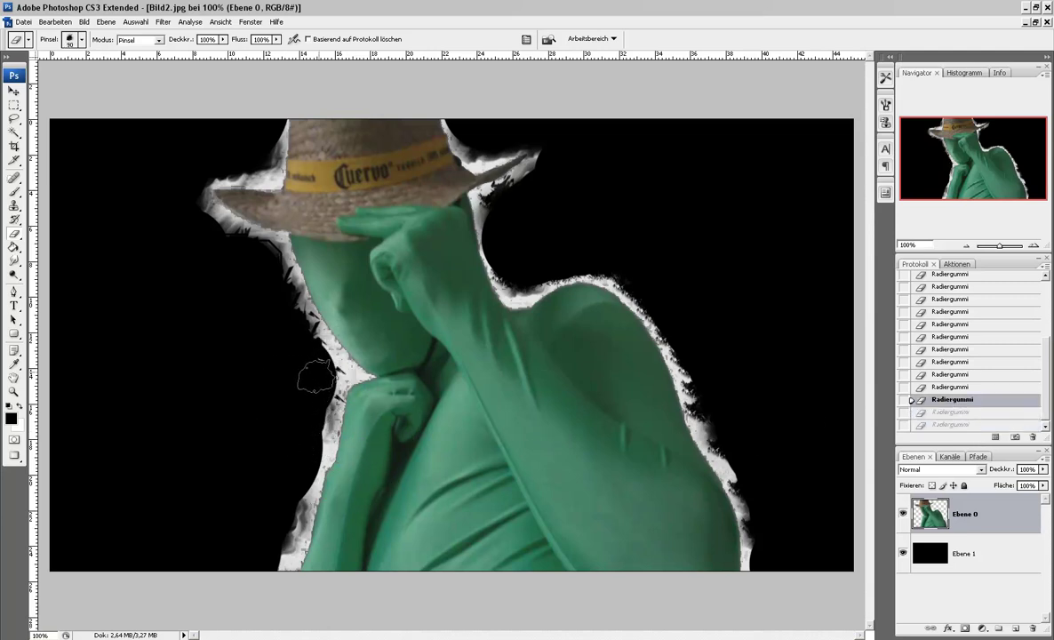
left_click_drag(317, 375, 329, 374)
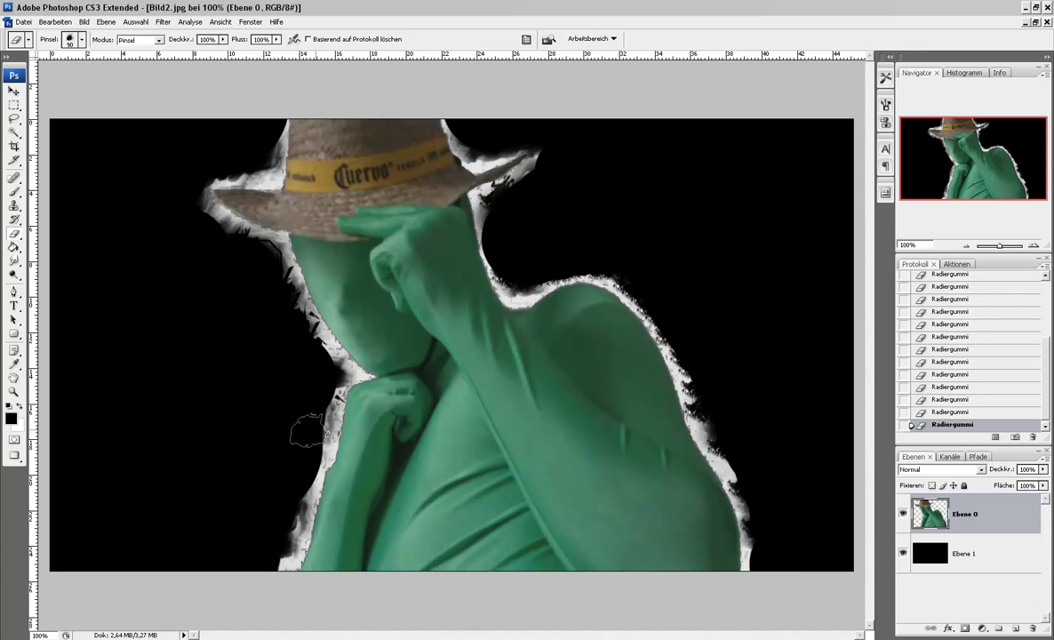
Step: Delete the black background layer Ebene 1
left_click(904, 555)
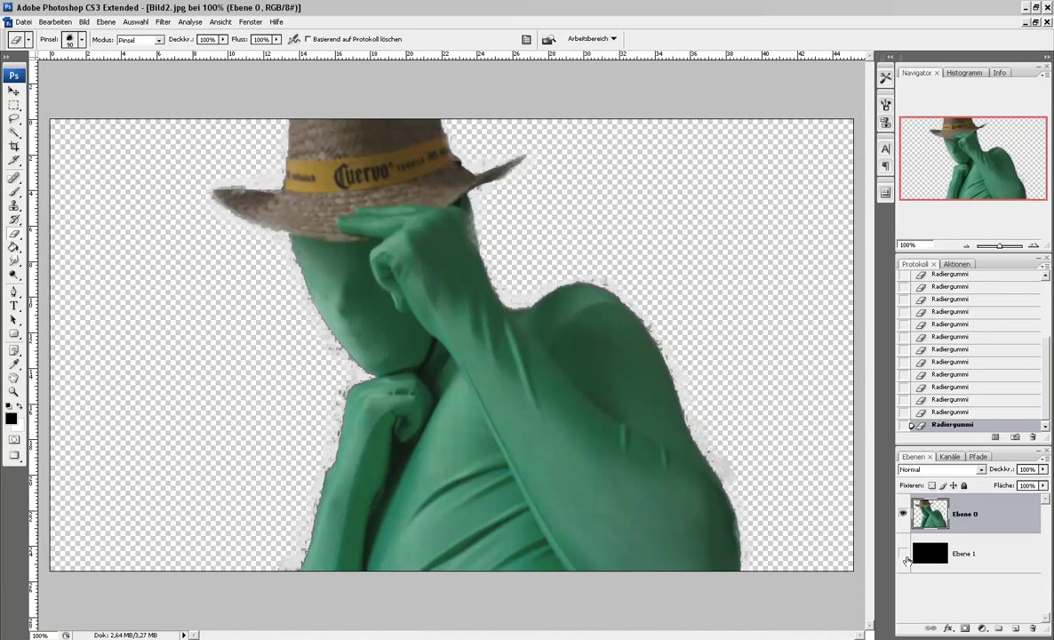
left_click(991, 560)
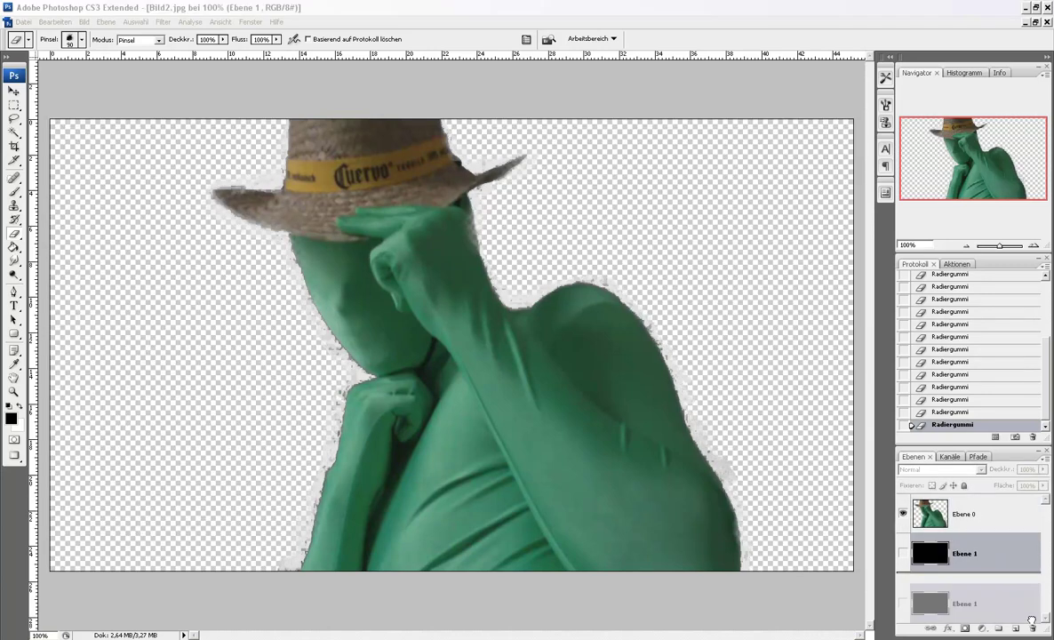
key("Delete")
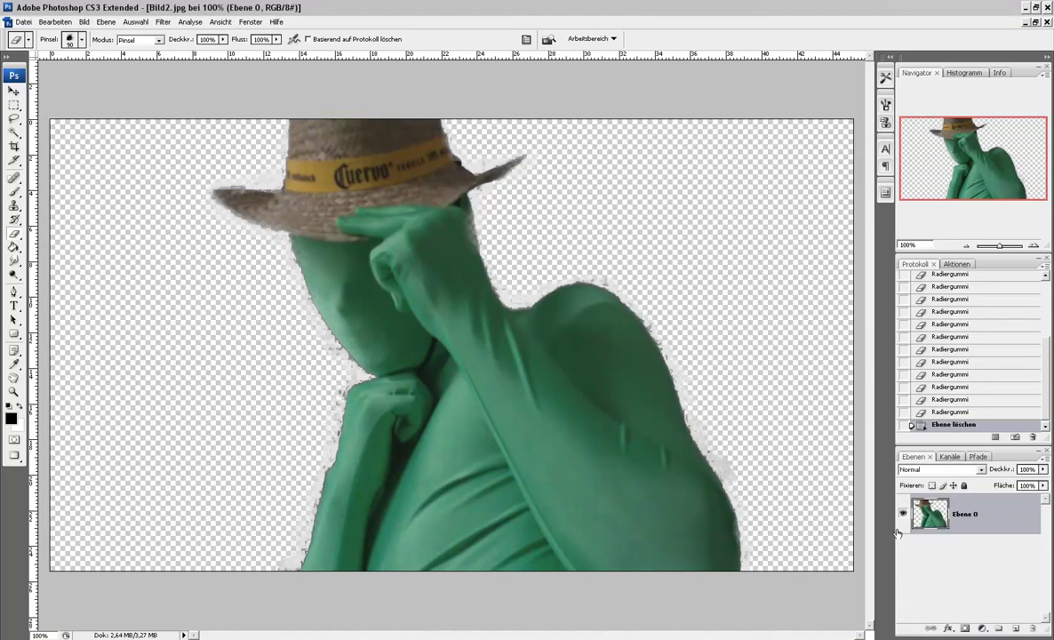
Step: Save the cutout as GreenManRender in PNG format
left_click(22, 21)
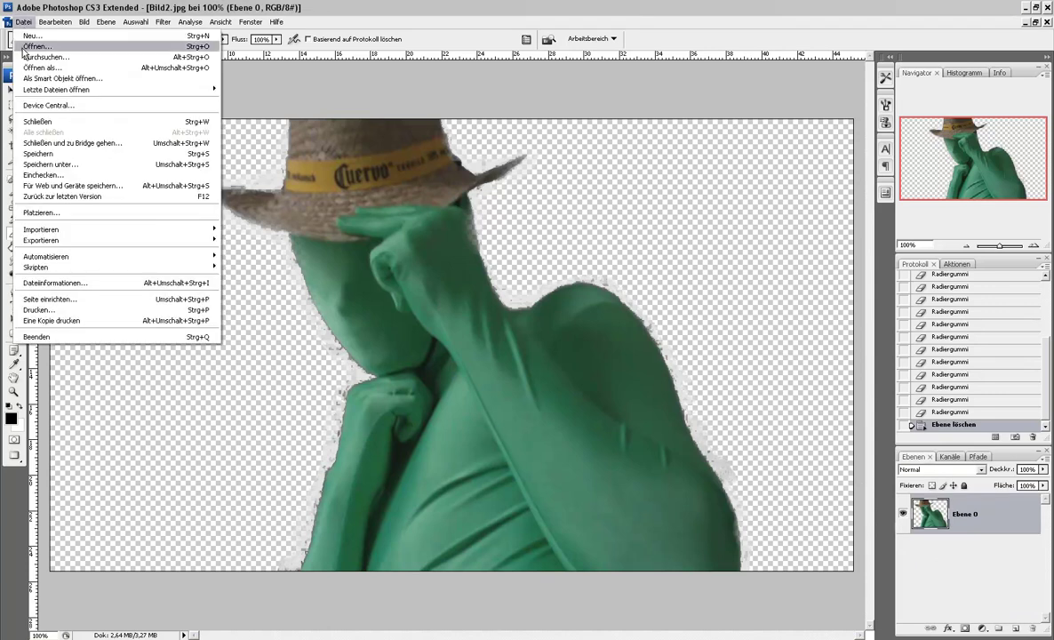
left_click(57, 165)
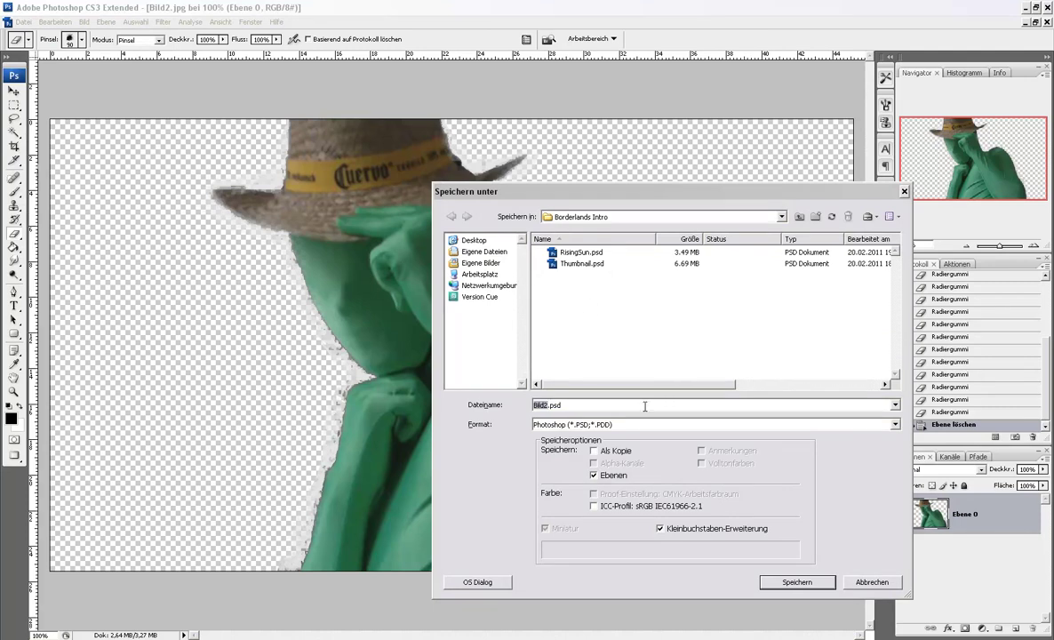
type("Green")
type("Man")
type("Render")
left_click(685, 425)
scroll(622, 511, "down", 5)
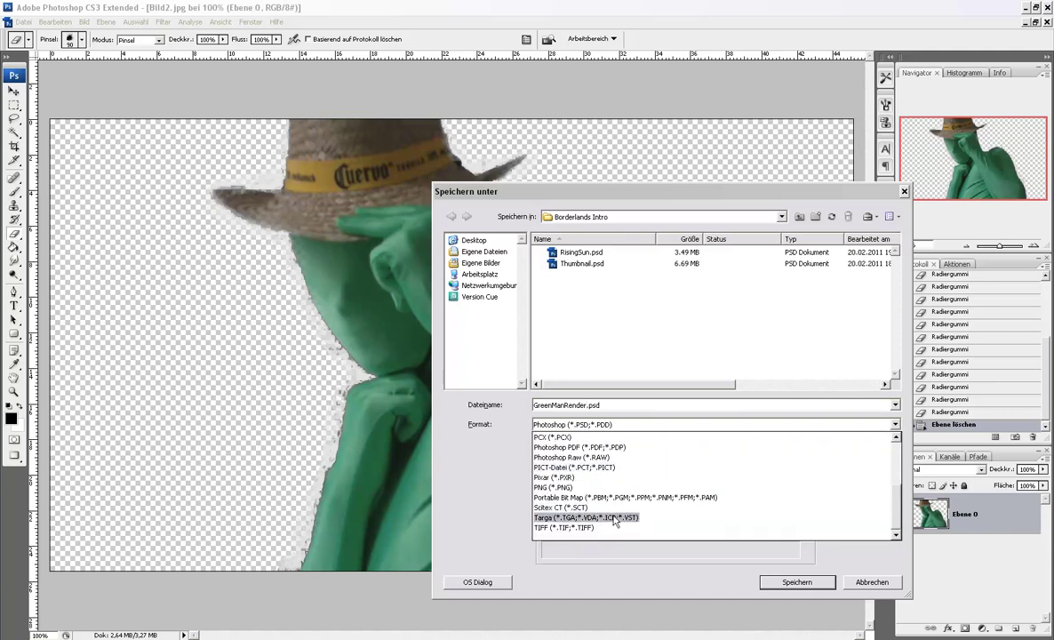
left_click(620, 488)
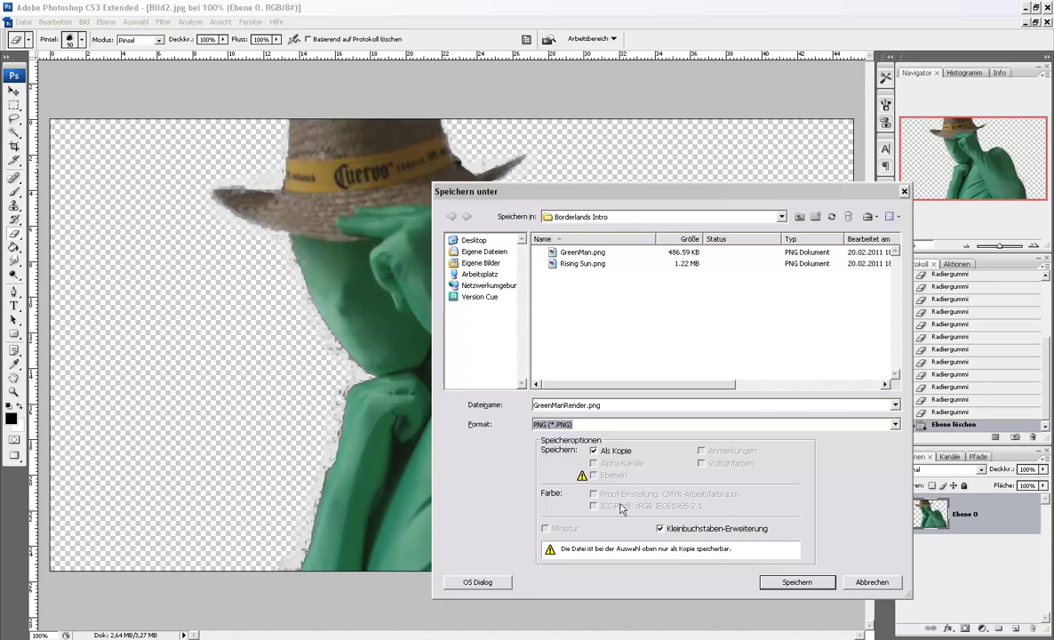
left_click(787, 586)
left_click(568, 316)
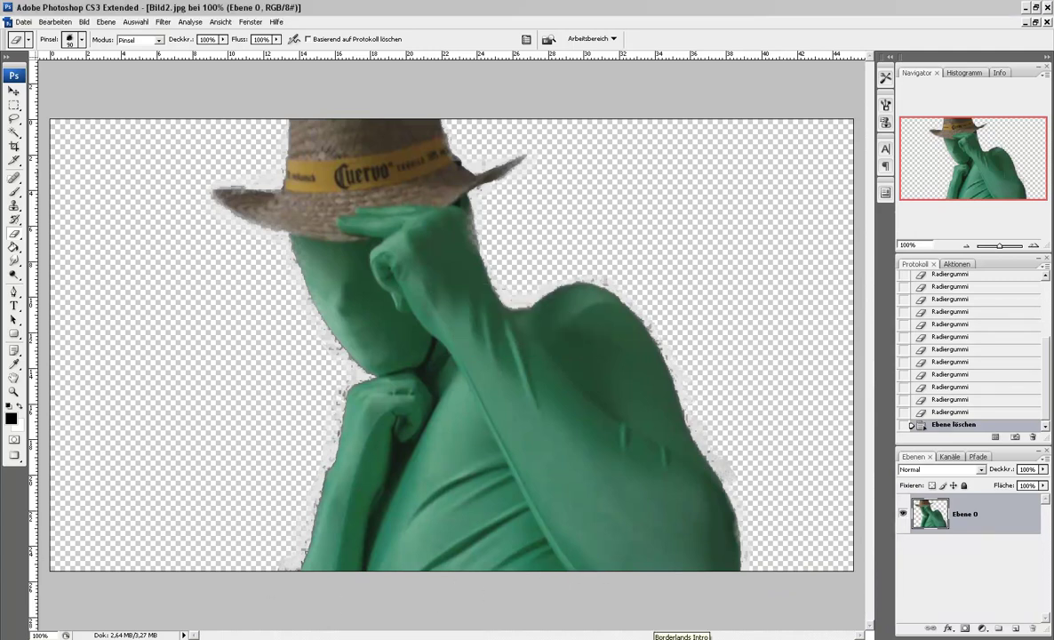
Step: Switch to the Borderlands Intro folder and preview the Textur cracked-wall JPEG, then close it
key("alt+Tab")
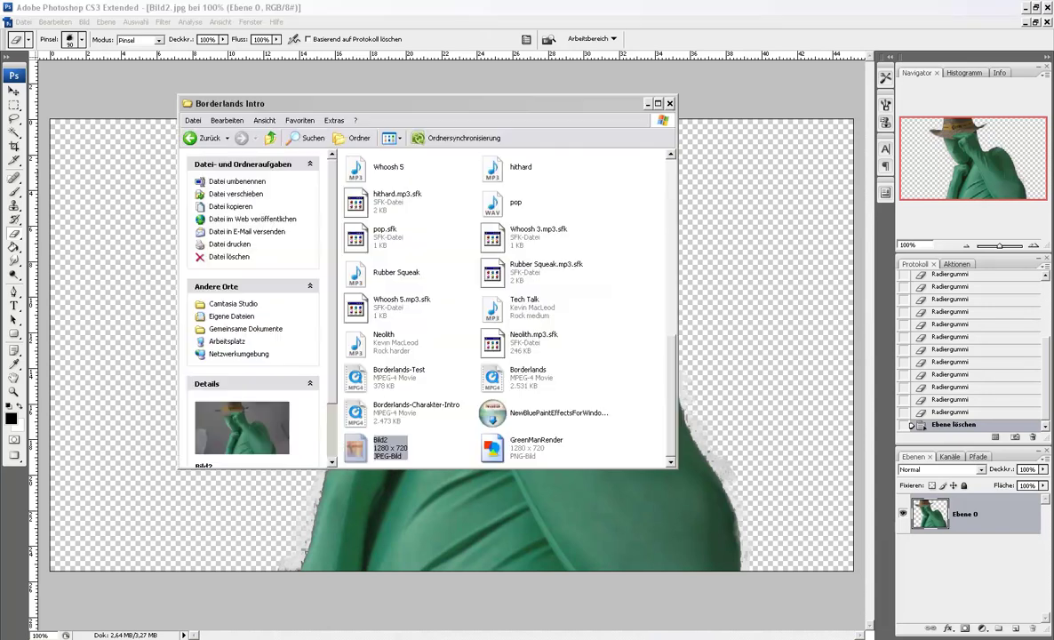
left_click_drag(674, 378, 698, 259)
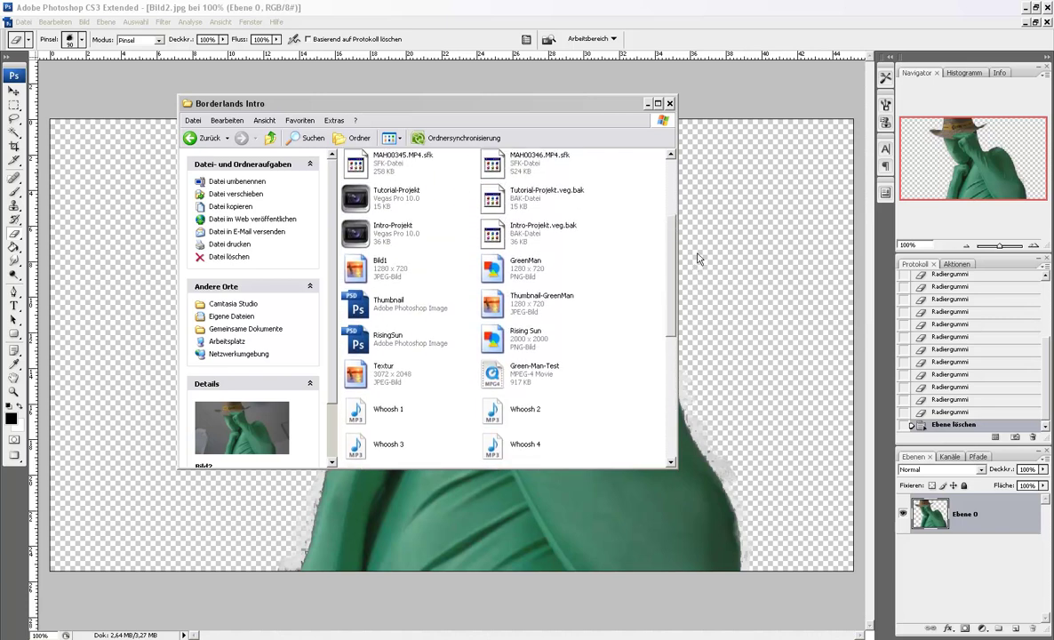
double_click(355, 377)
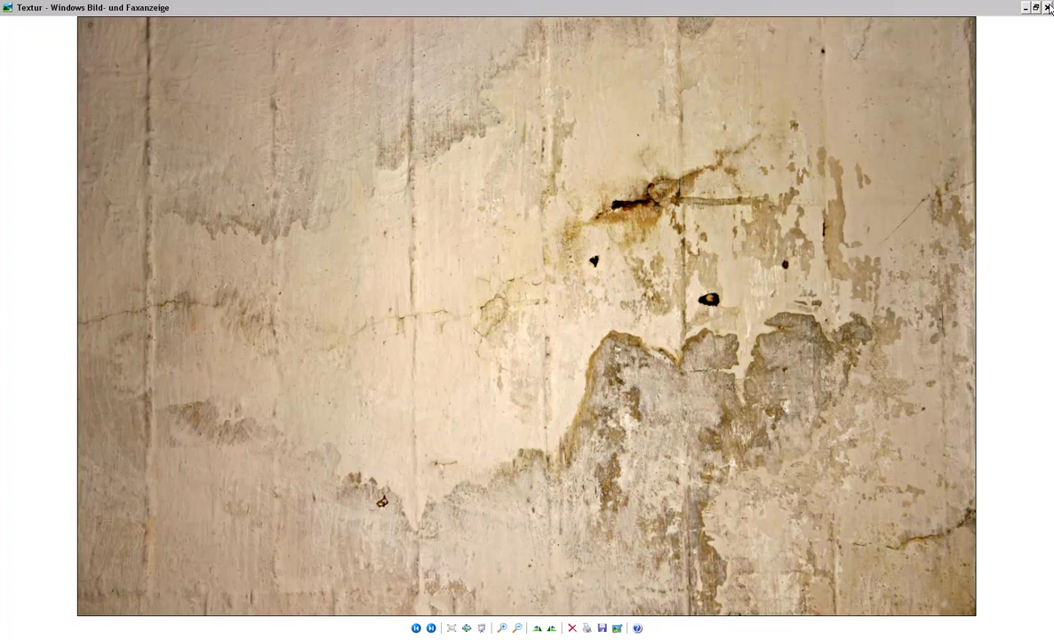
left_click(1050, 7)
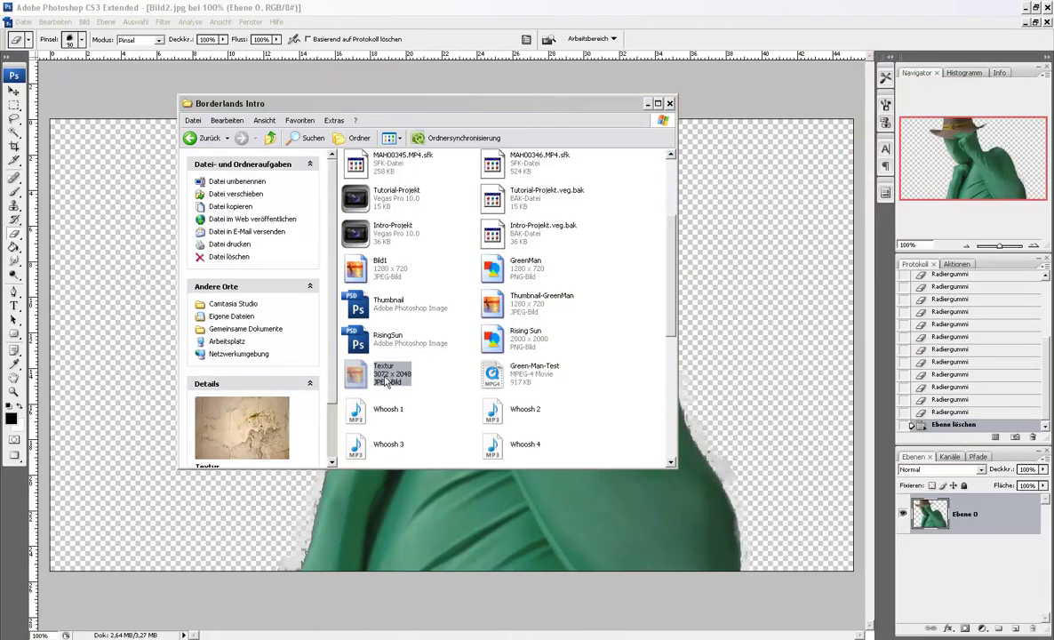
mouse_move(386, 381)
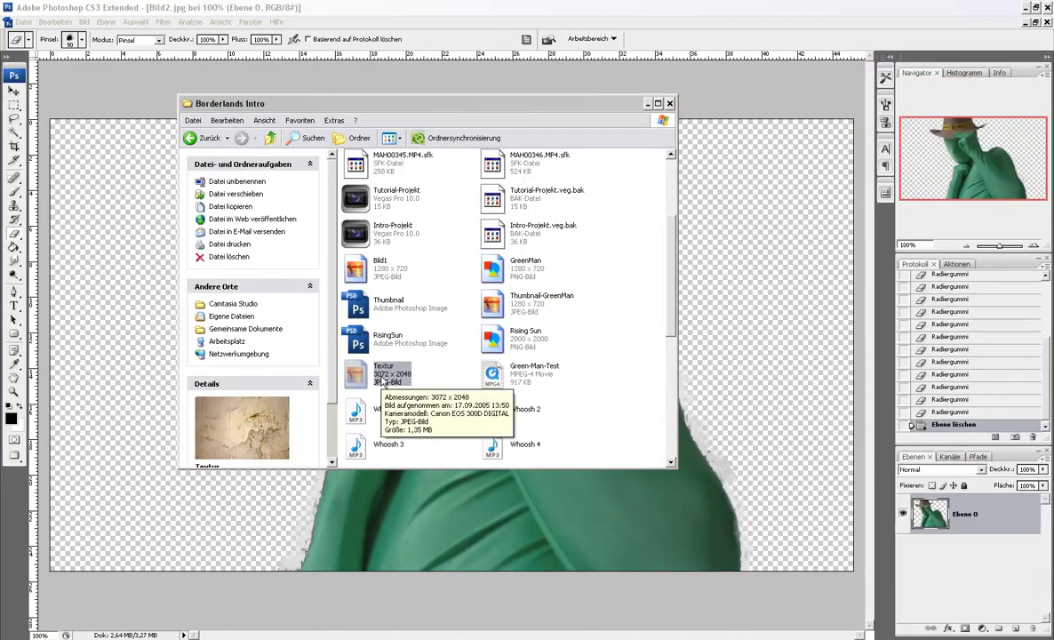
Step: Add Textur after the last clip and untick Maintain aspect ratio so it fills the frame
left_click(330, 636)
left_click_drag(331, 637, 795, 482)
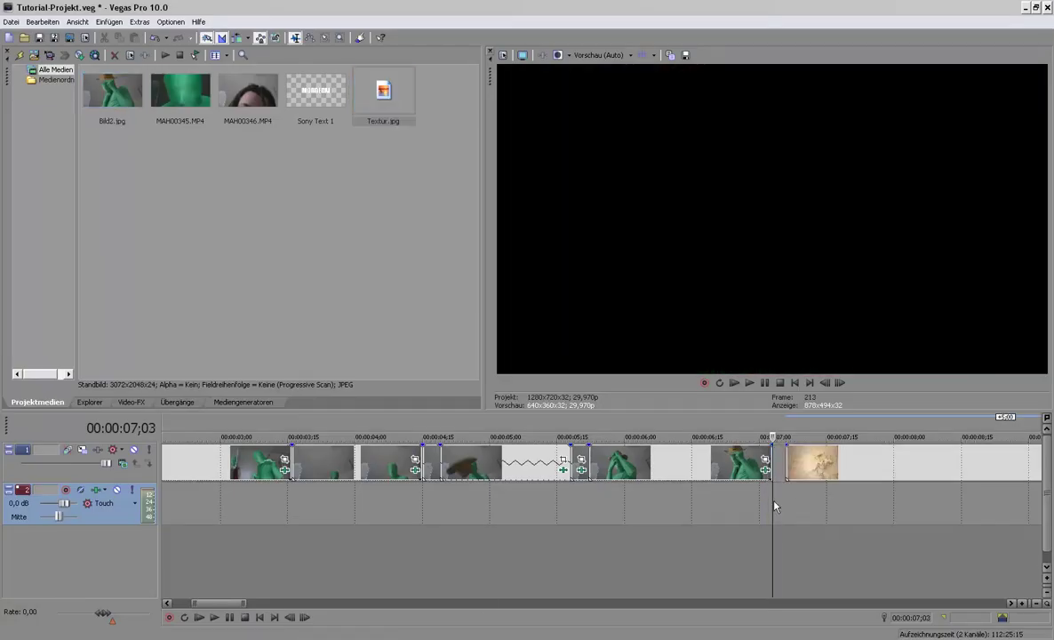
right_click(823, 467)
mouse_move(867, 389)
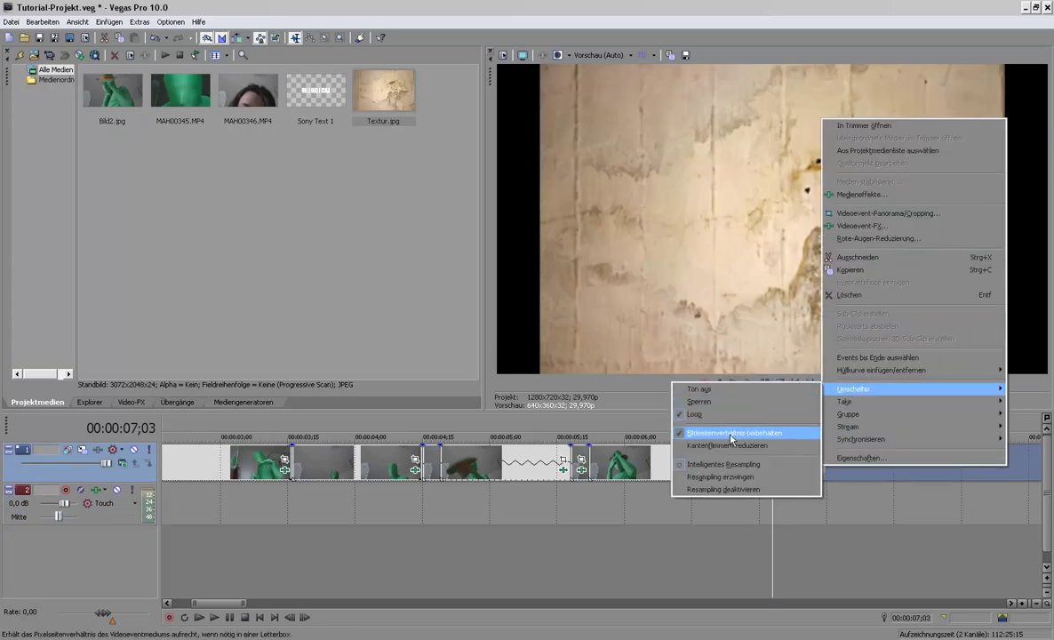
left_click(729, 431)
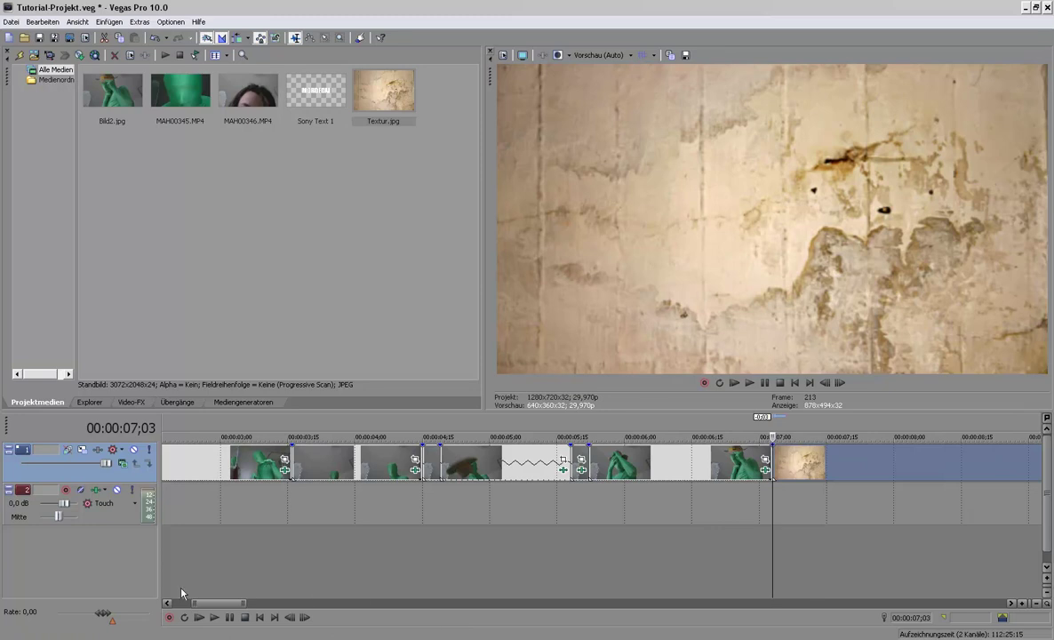
Step: Cut the texture clip at about 10 seconds and remove the rest
left_click_drag(218, 603, 249, 602)
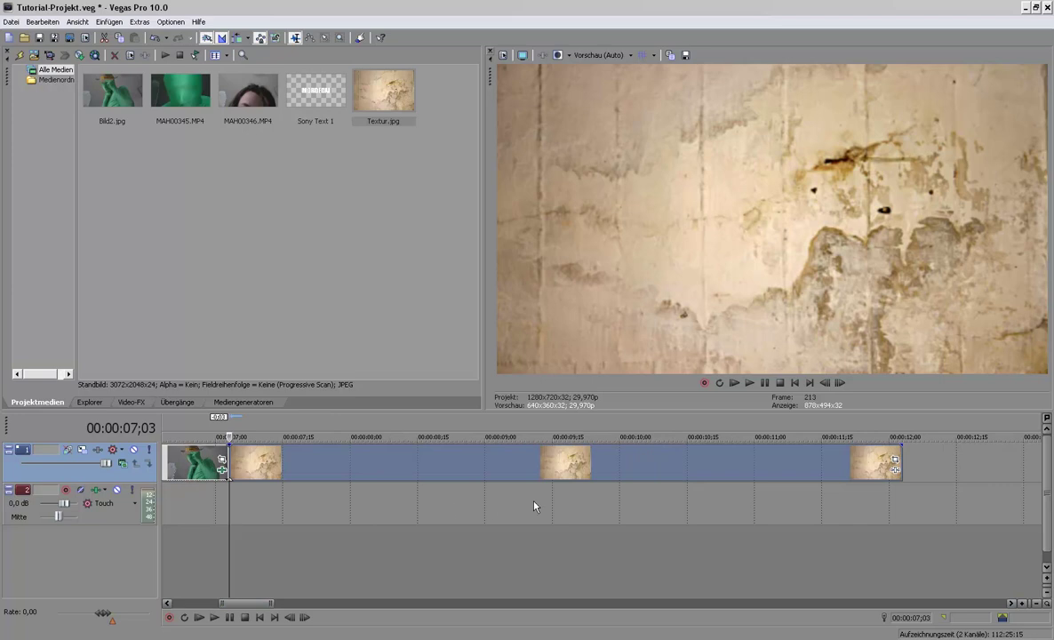
left_click(621, 508)
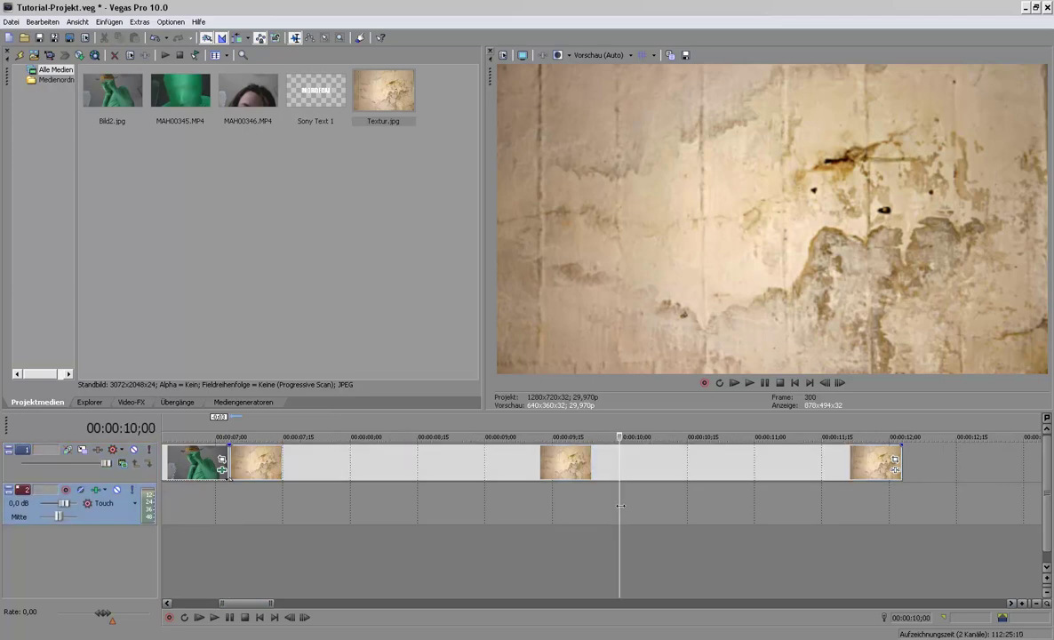
key("Right")
key("Right")
key("ctrl+v")
left_click(708, 463)
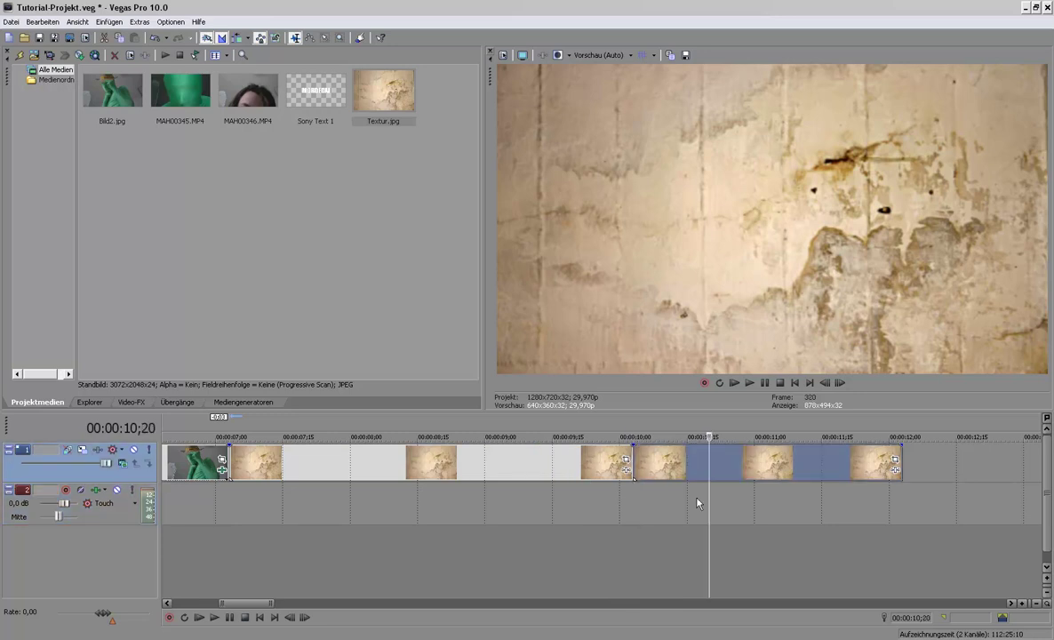
key("ctrl+z")
Step: Tighten the texture's Event Pan/Crop to a 2449.5 x 1633 frame, shifted left and down
left_click(588, 436)
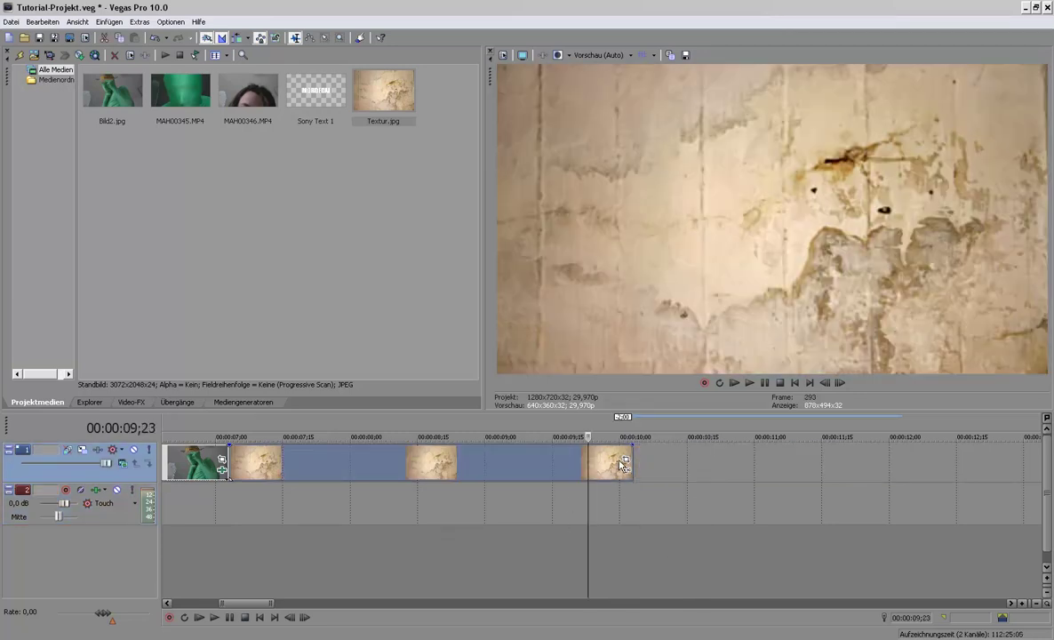
left_click(625, 462)
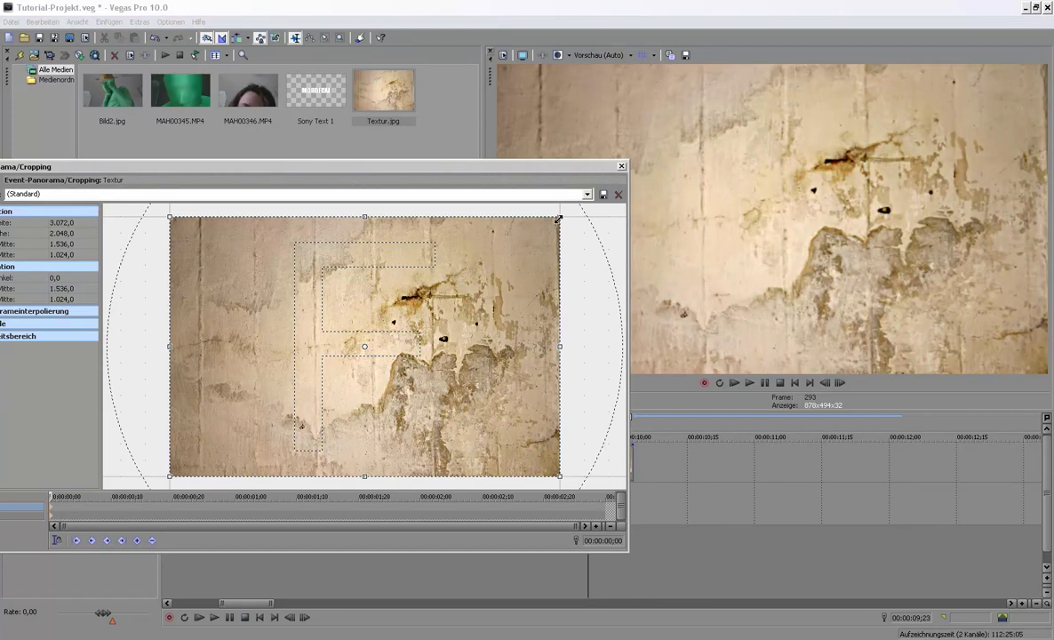
left_click_drag(558, 218, 519, 241)
mouse_move(424, 310)
left_mouse_down()
mouse_move(359, 371)
mouse_move(378, 368)
left_mouse_up()
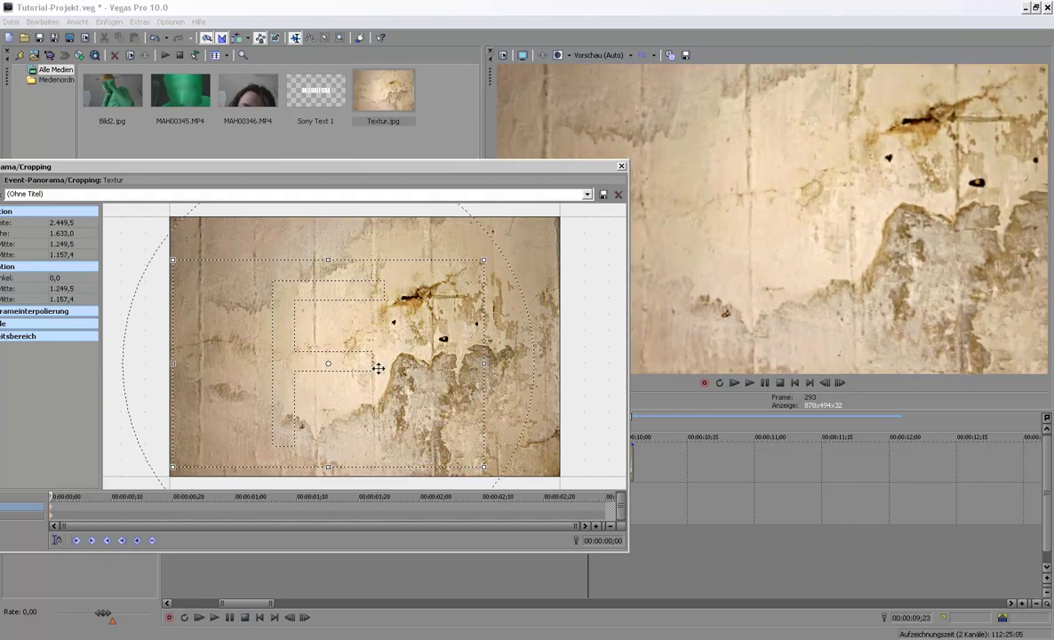
left_click(622, 166)
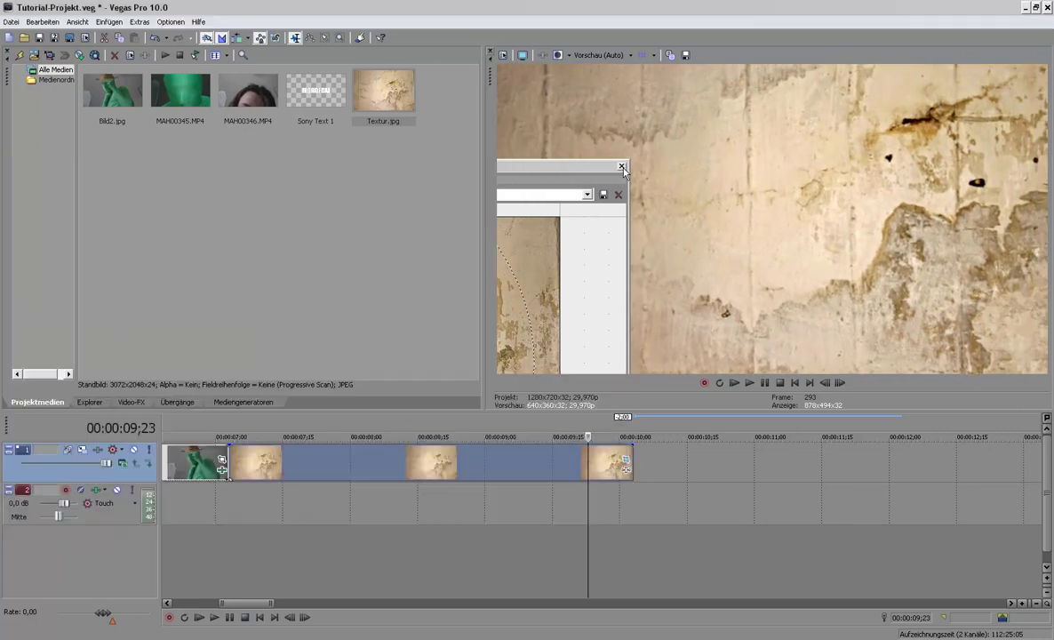
left_click(264, 503)
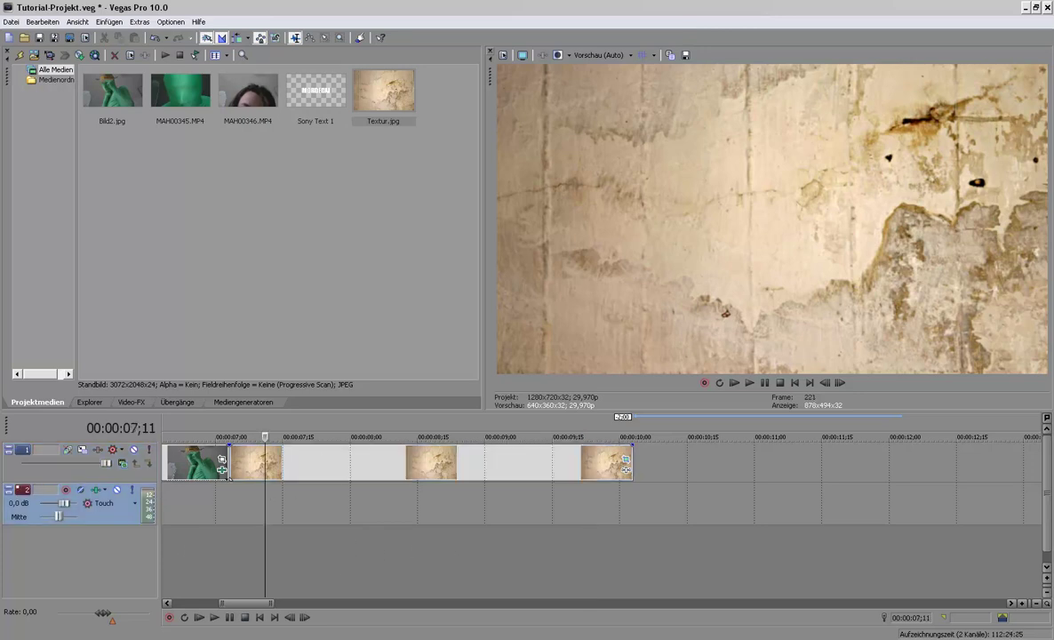
Step: Drag GreenManRender from the Borderlands Intro folder onto the Vegas timeline
key("alt+Tab")
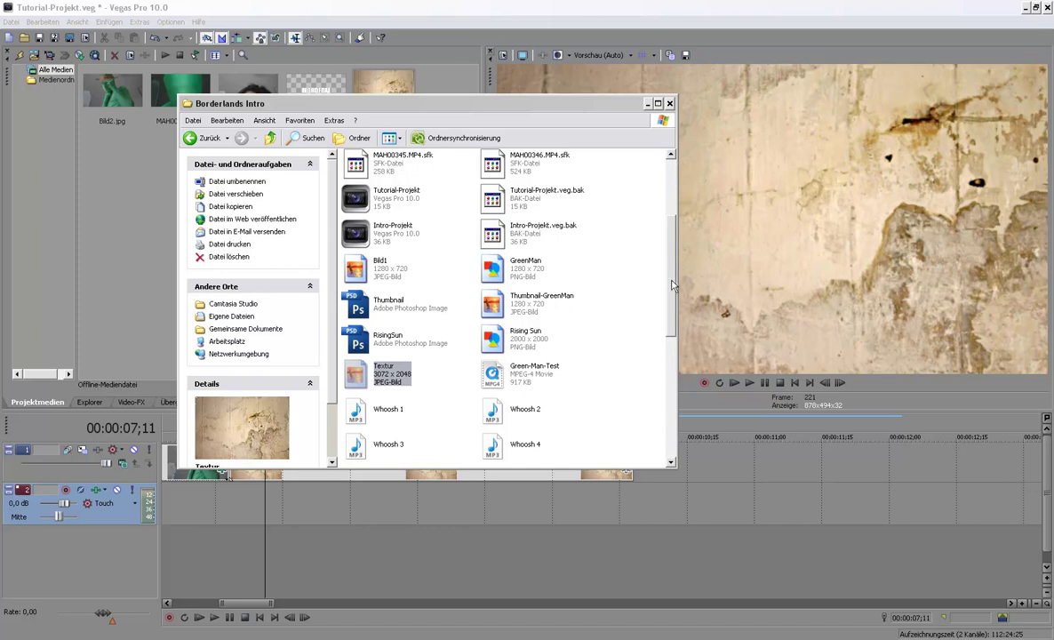
left_click_drag(673, 284, 683, 424)
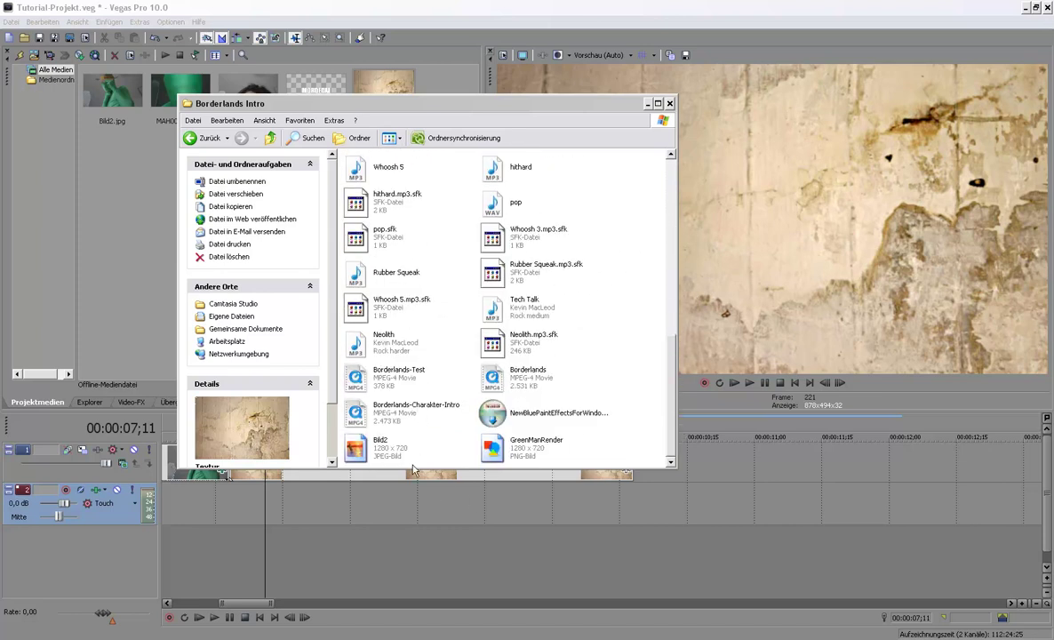
left_click_drag(516, 456, 342, 505)
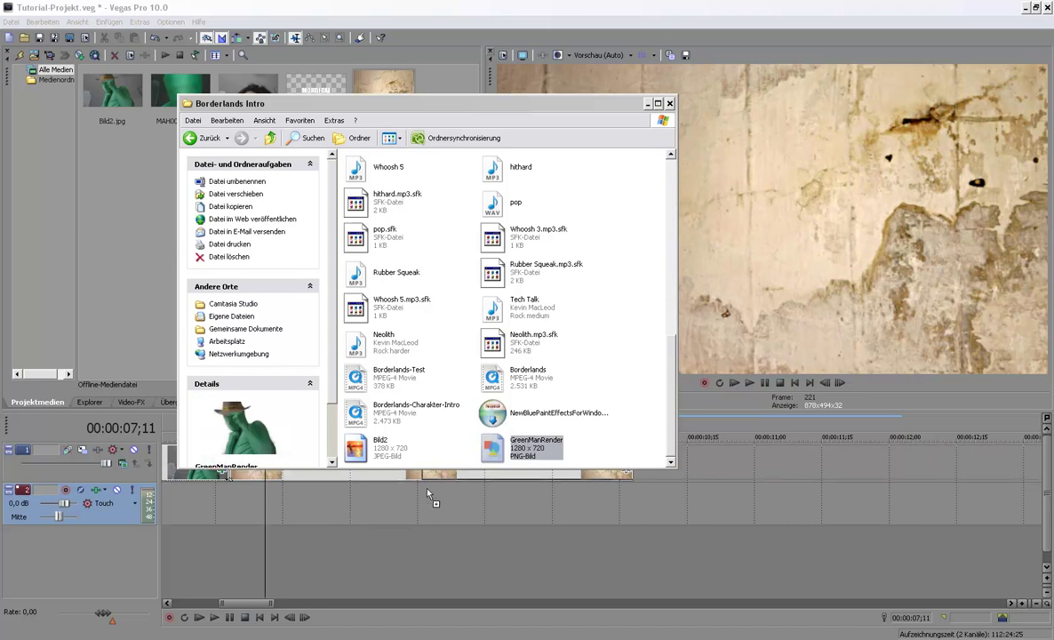
left_click_drag(264, 481, 447, 492)
left_click(648, 104)
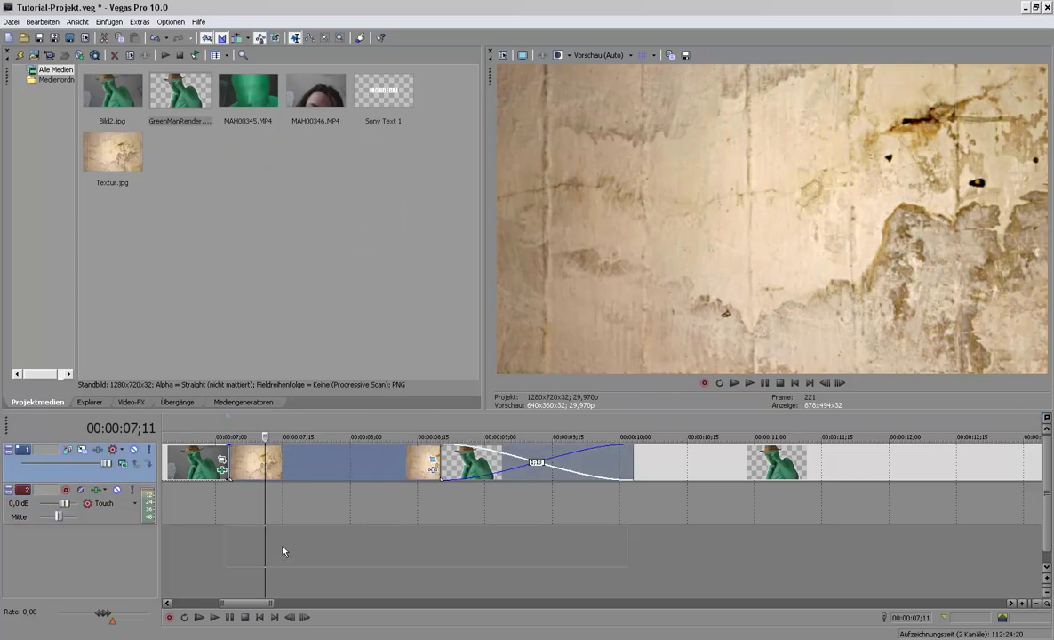
Step: Move the texture to its own track, align the green-man clip with it, and cut at 10;03
left_click_drag(283, 552, 283, 551)
left_click_drag(509, 478, 297, 474)
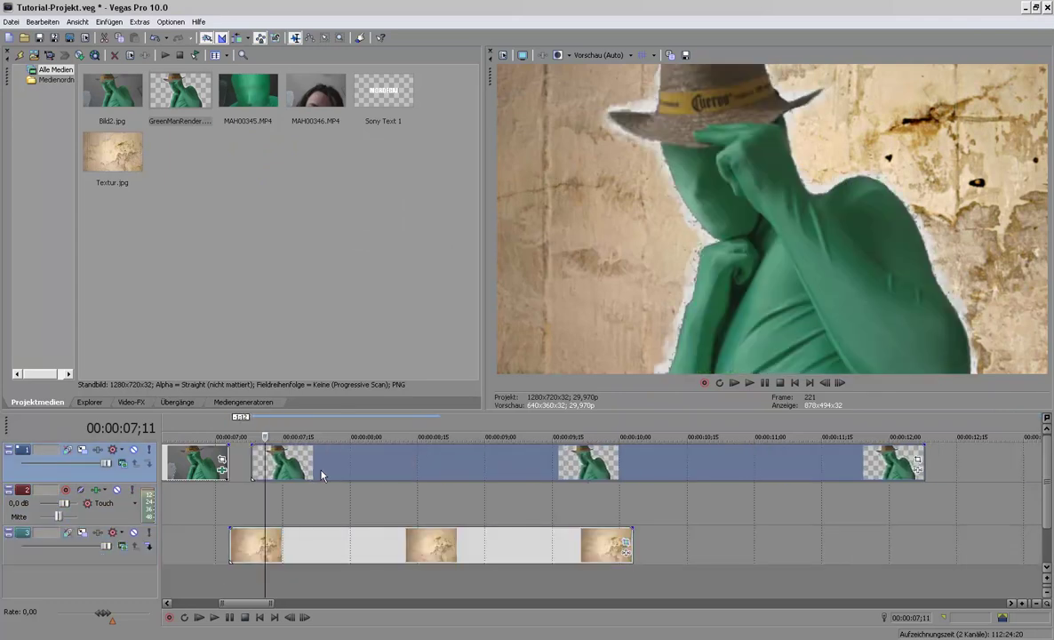
left_click(631, 470)
key("s")
left_click(790, 453)
key("Delete")
Step: Insert an empty video track above the texture and preview the composite
left_click(303, 556)
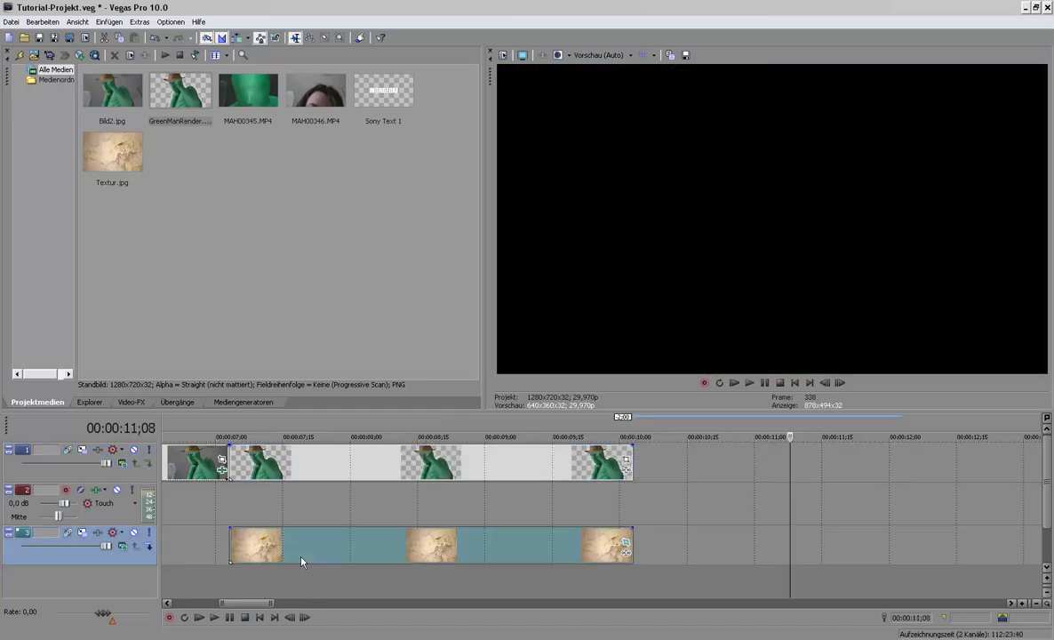
key("ctrl+shift+q")
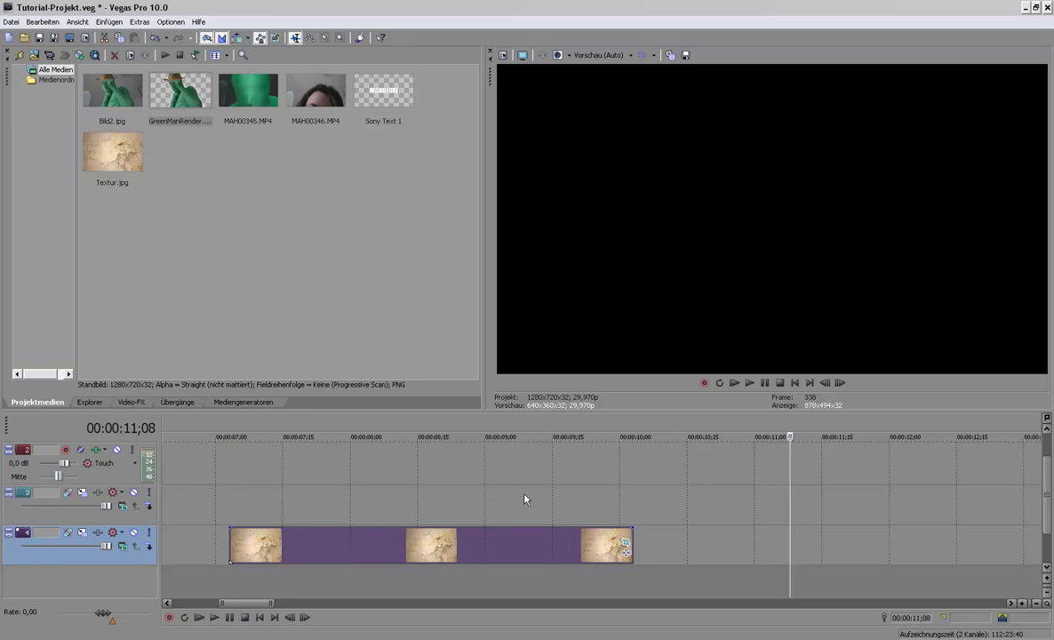
scroll(1050, 501, "up", 2)
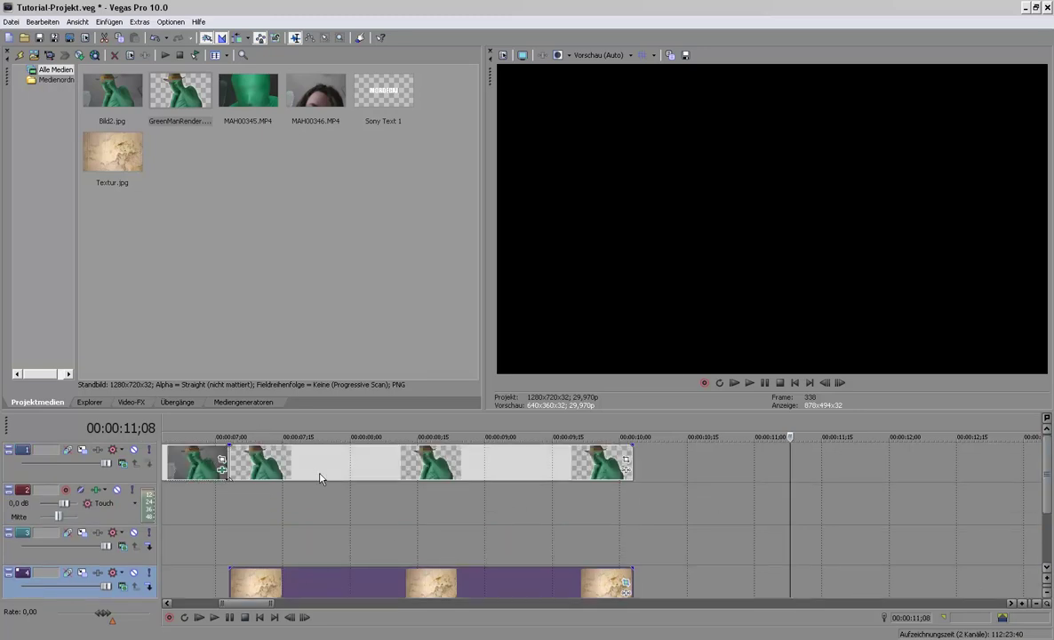
left_click(277, 518)
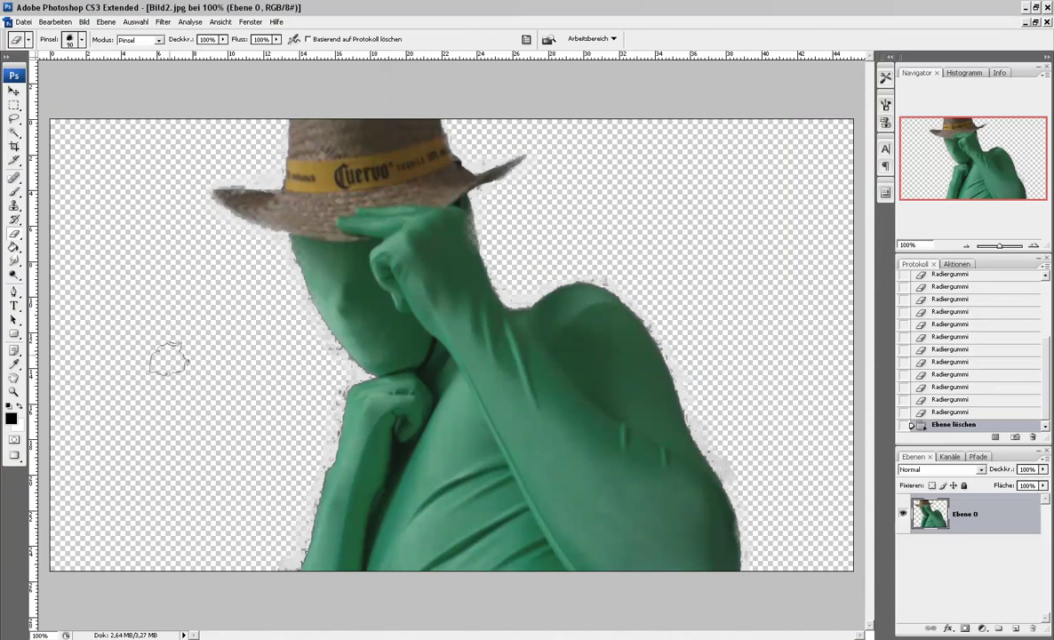
Step: Apply Hue/Saturation to the figure with saturation -44 and lightness -5
key("ctrl+u")
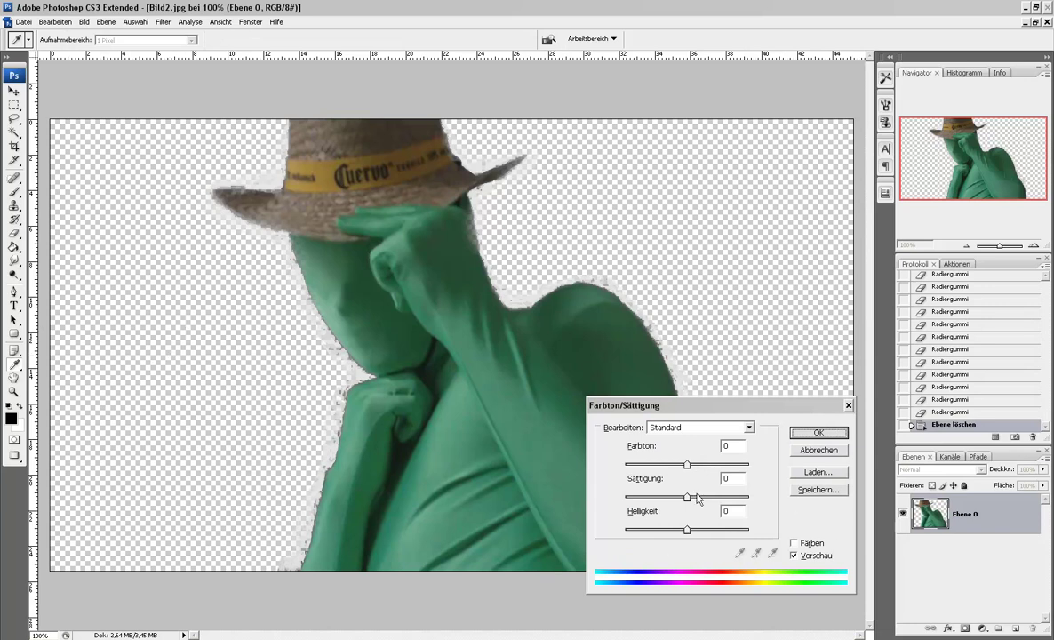
left_click_drag(687, 497, 661, 498)
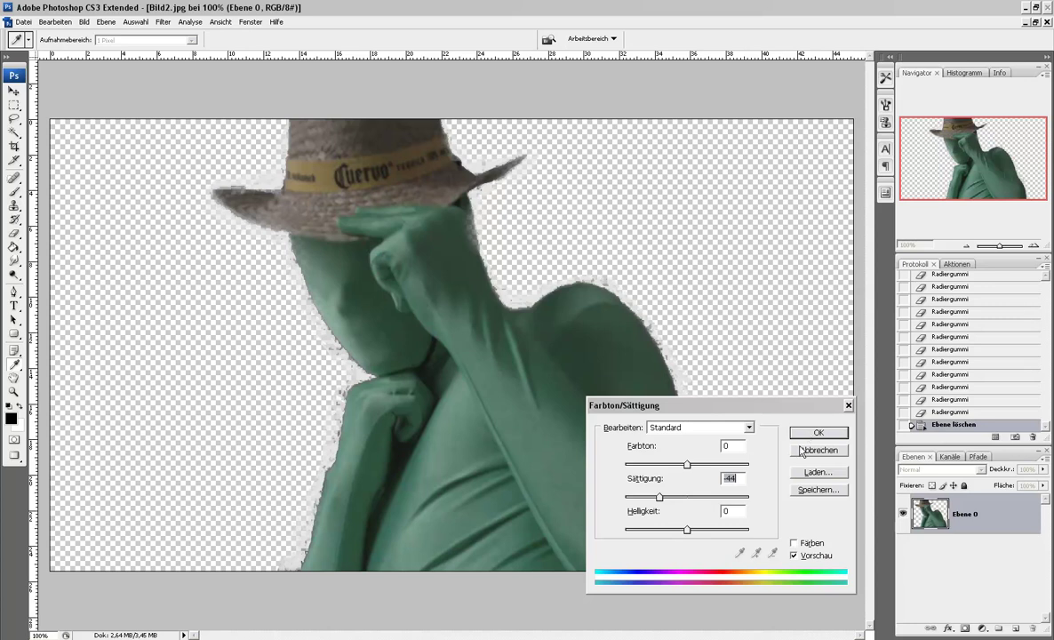
left_click_drag(687, 529, 678, 531)
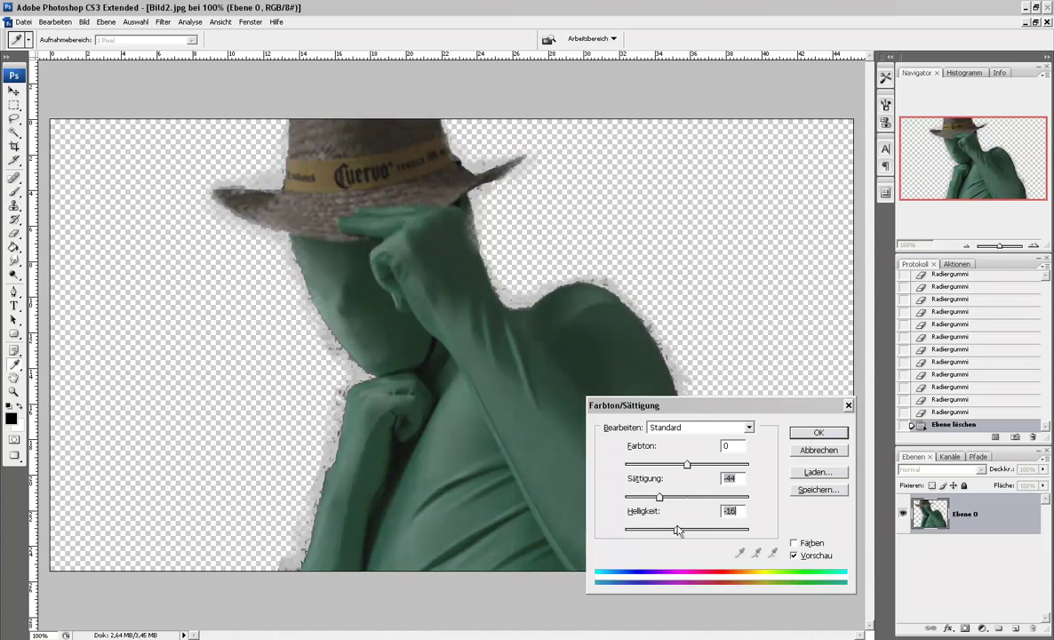
left_click_drag(679, 531, 683, 531)
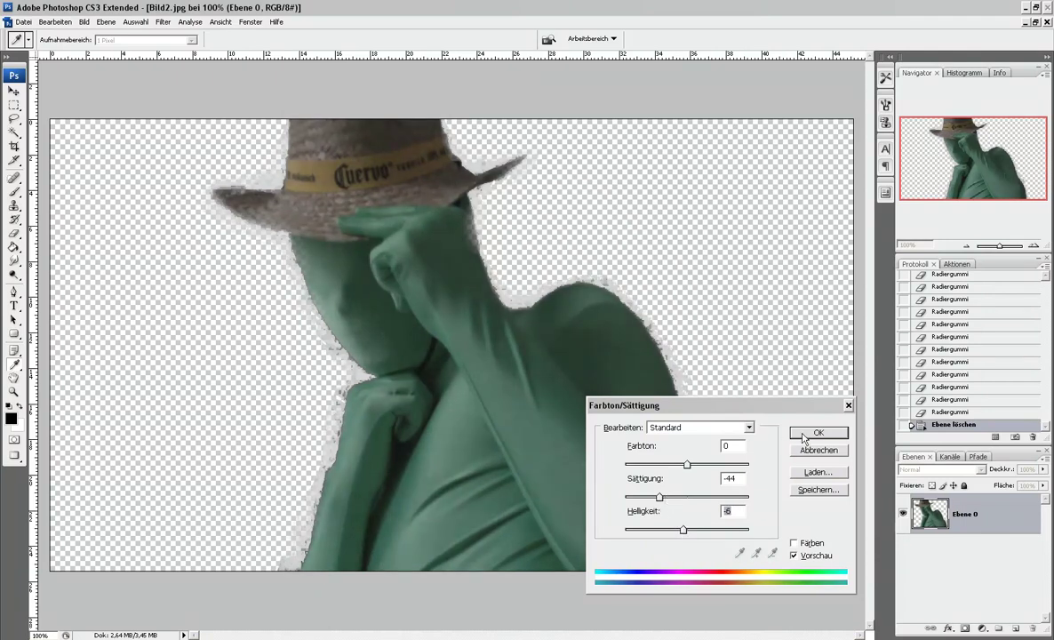
key("Return")
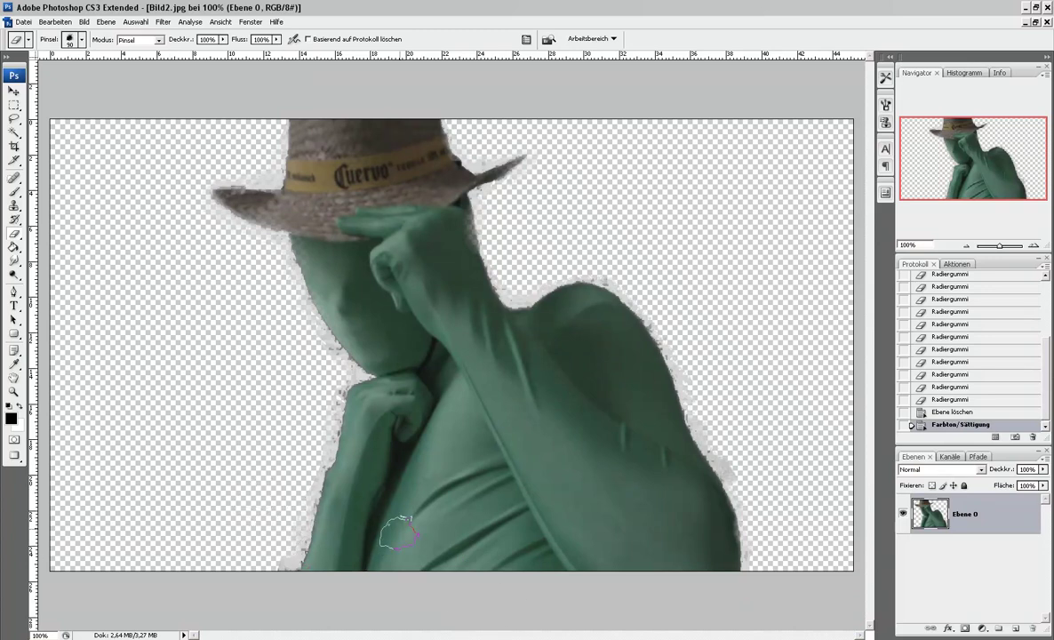
left_click(22, 21)
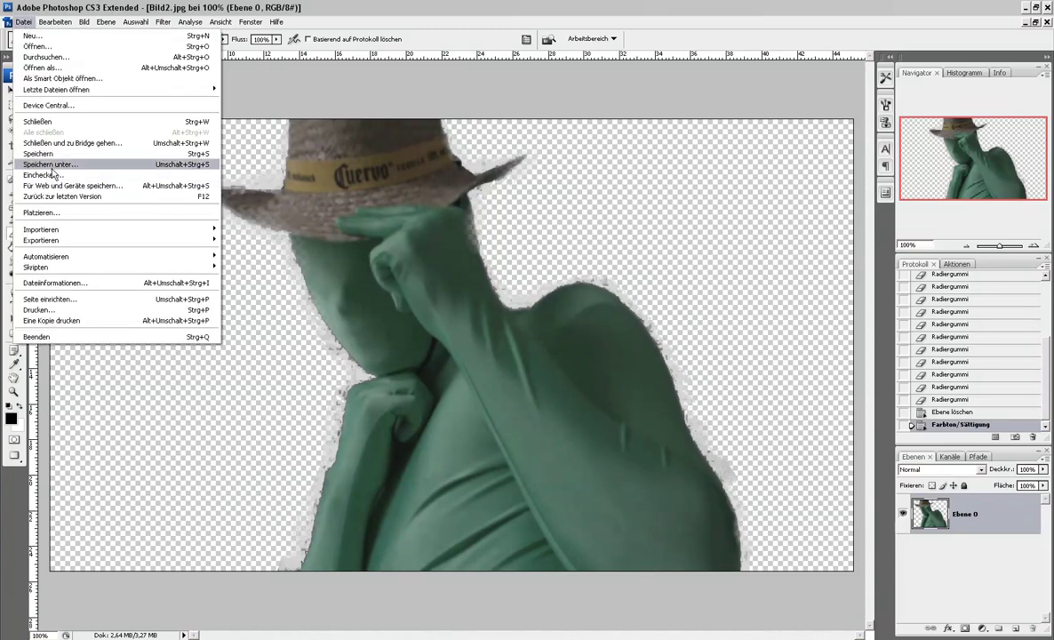
Step: Save the muted figure as a PNG copy named Bild2 Kopie
left_click(39, 165)
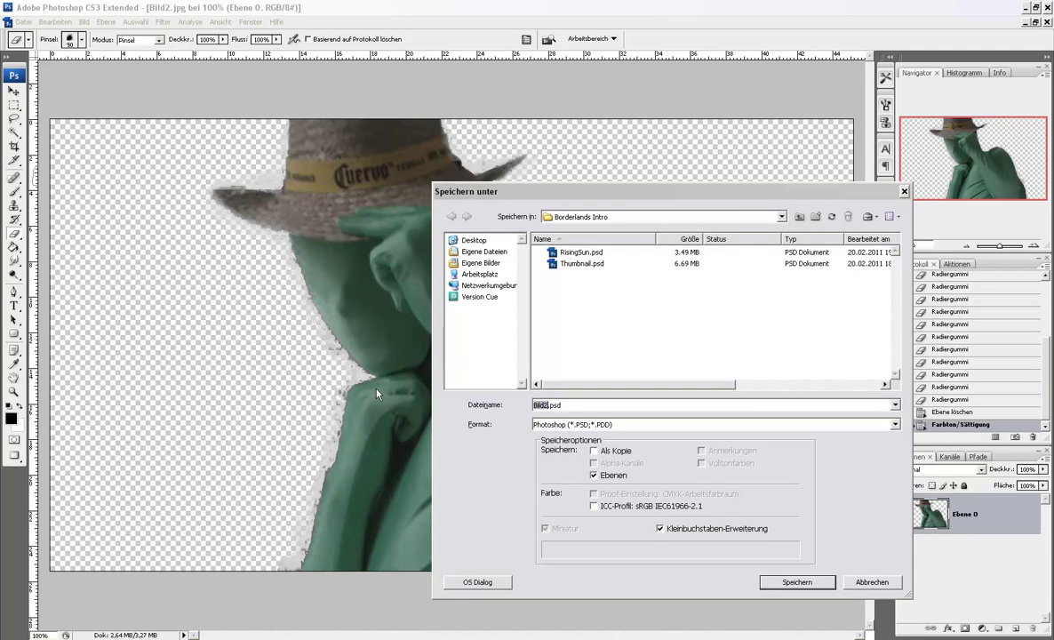
left_click(635, 425)
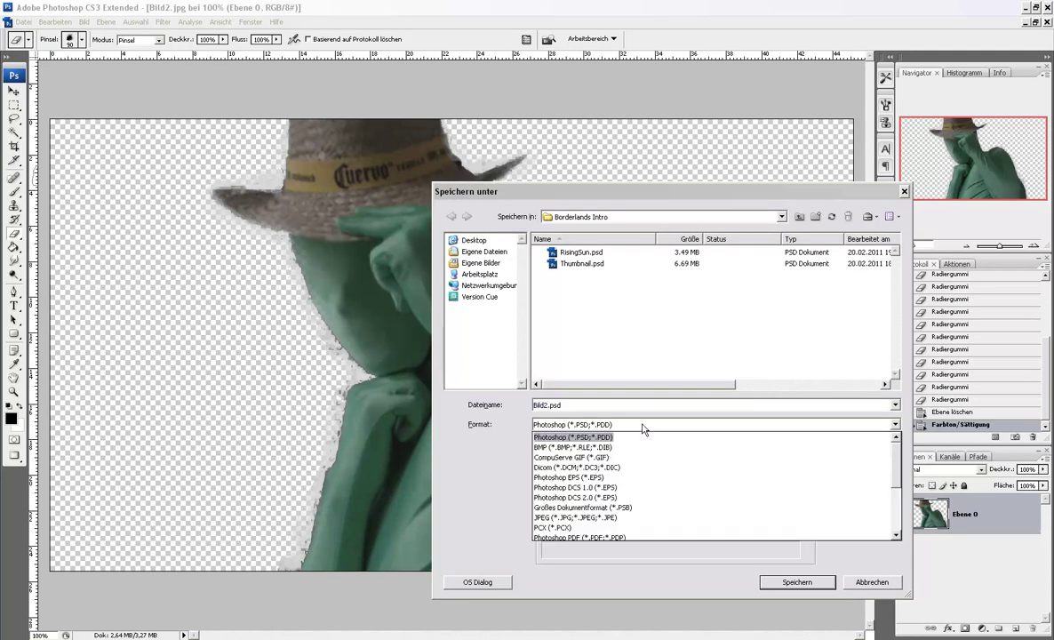
left_click(635, 451)
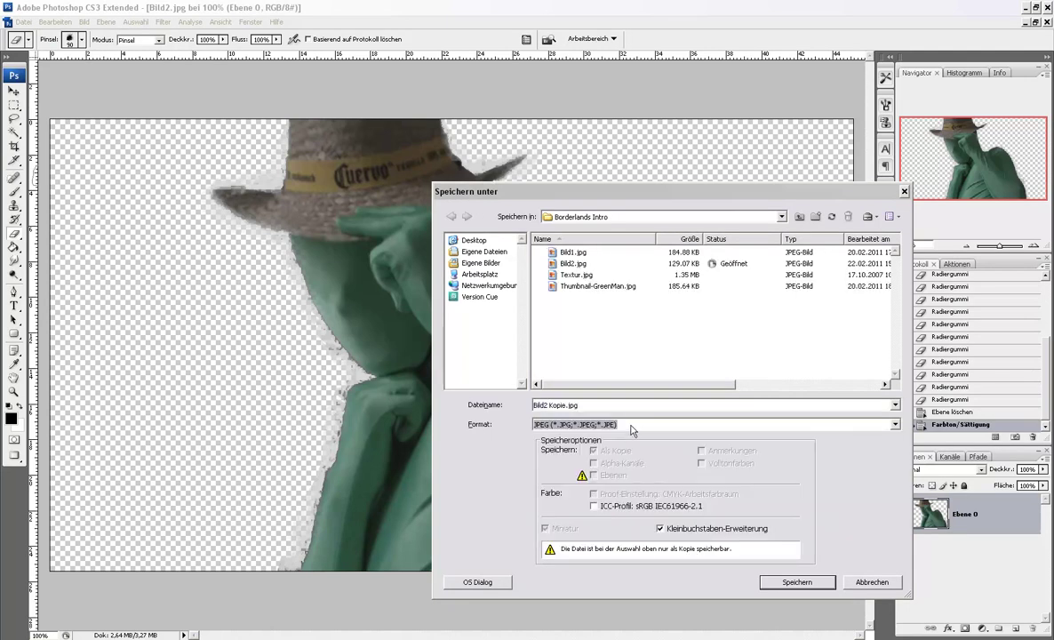
left_click(632, 425)
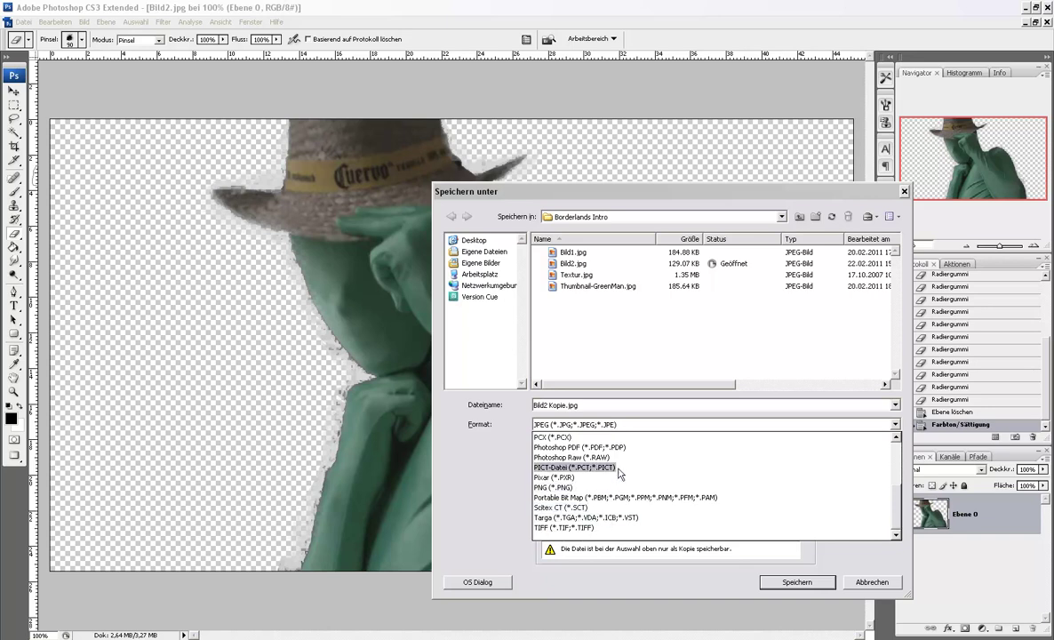
left_click(556, 487)
left_click(774, 582)
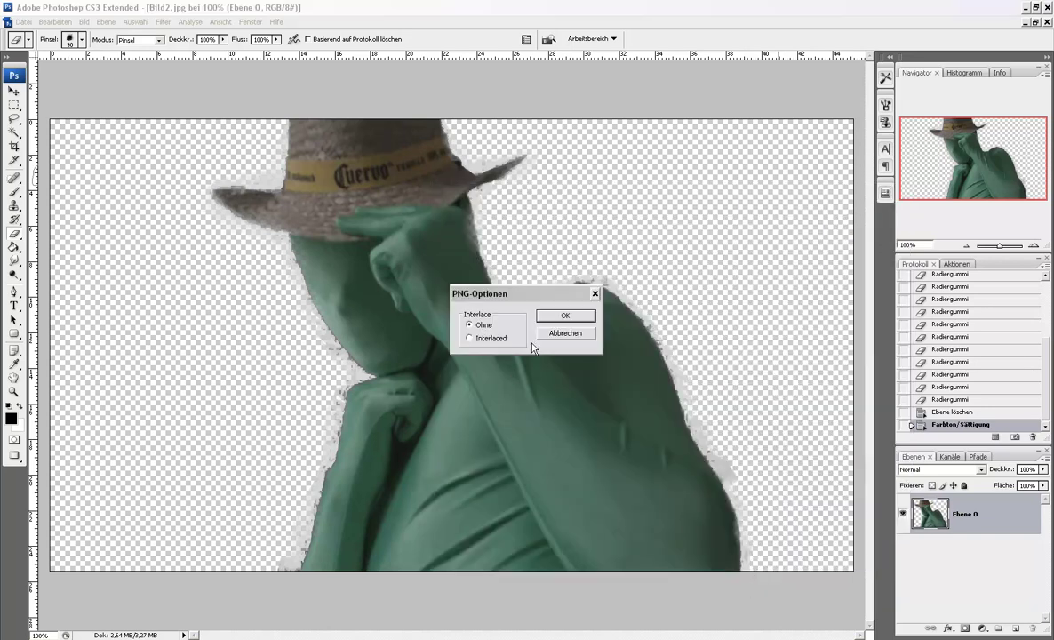
left_click(561, 317)
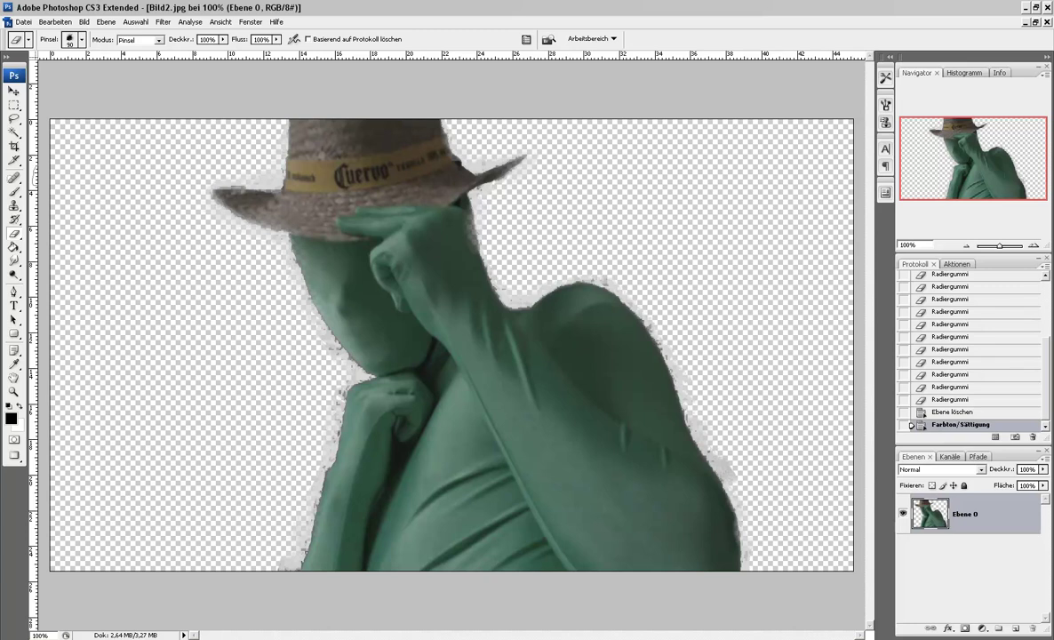
key("alt+Tab")
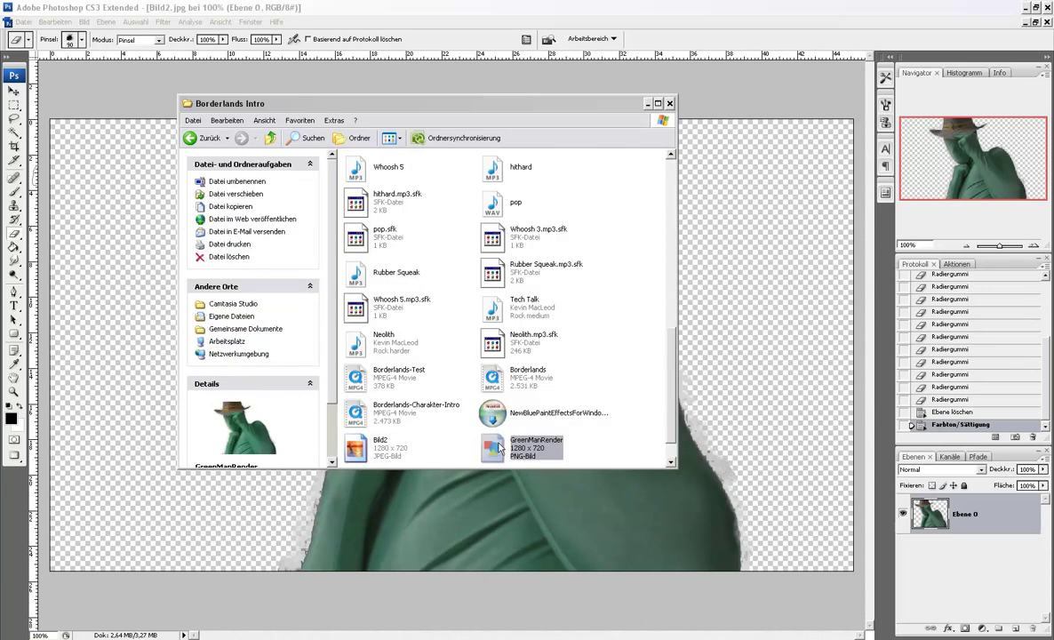
Step: Put Bild2 Kopie.png on track 1 over the texture and trim it to end at 10;03
mouse_move(398, 480)
left_mouse_down()
mouse_move(429, 615)
mouse_move(266, 462)
mouse_move(226, 462)
left_mouse_up()
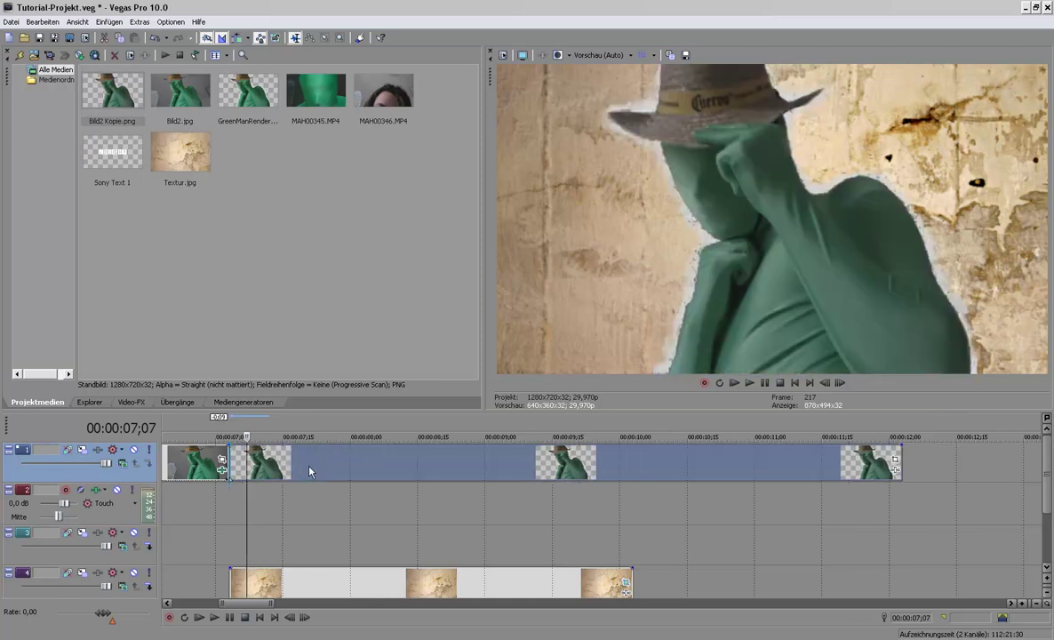
left_click(633, 464)
key("s")
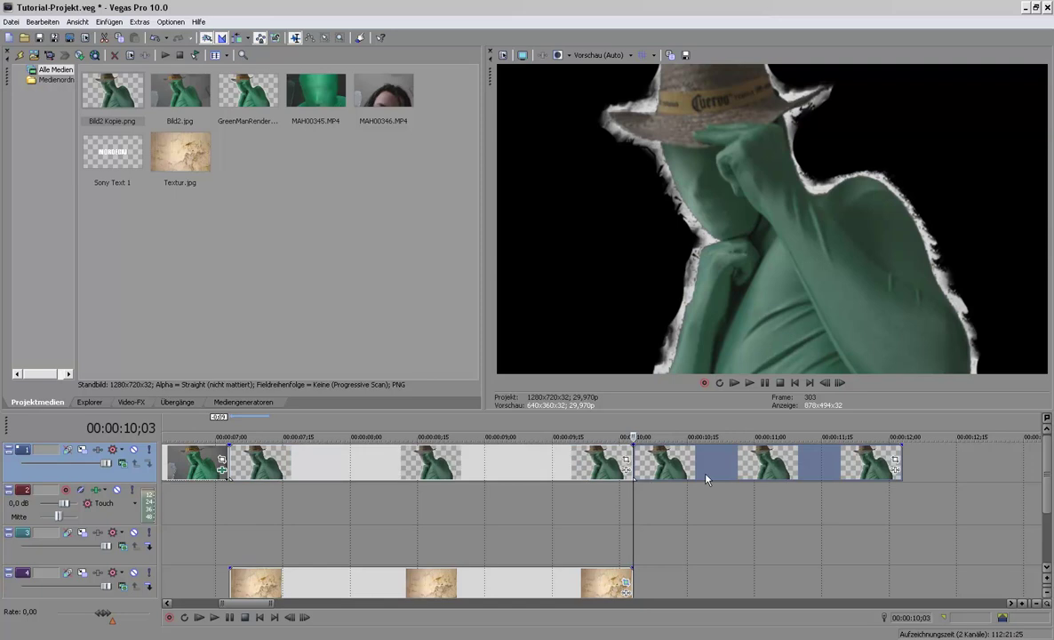
key("Delete")
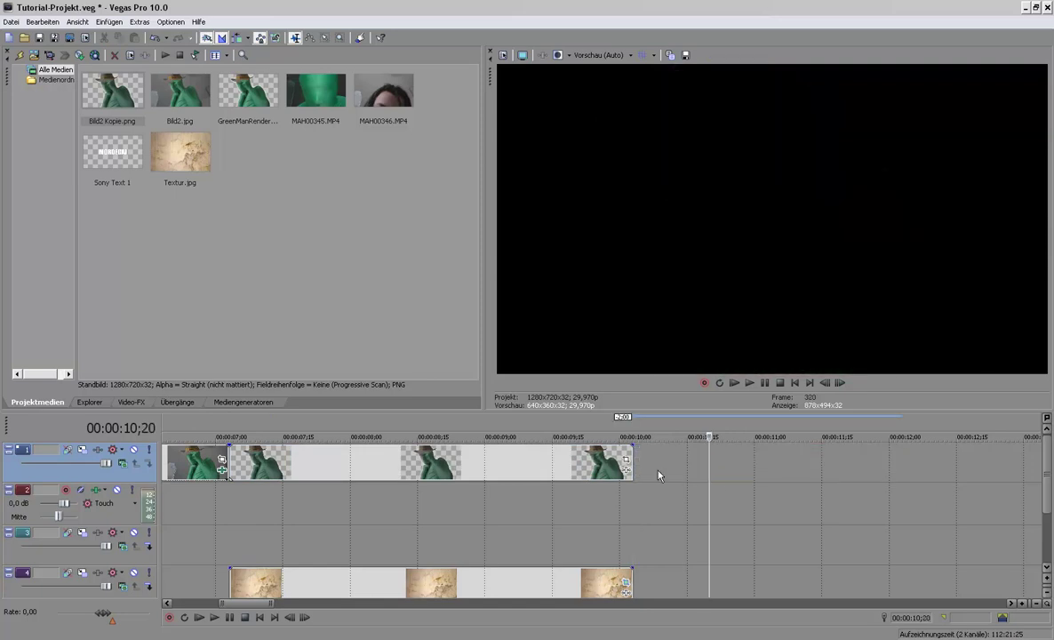
left_click(224, 511)
left_click(250, 510)
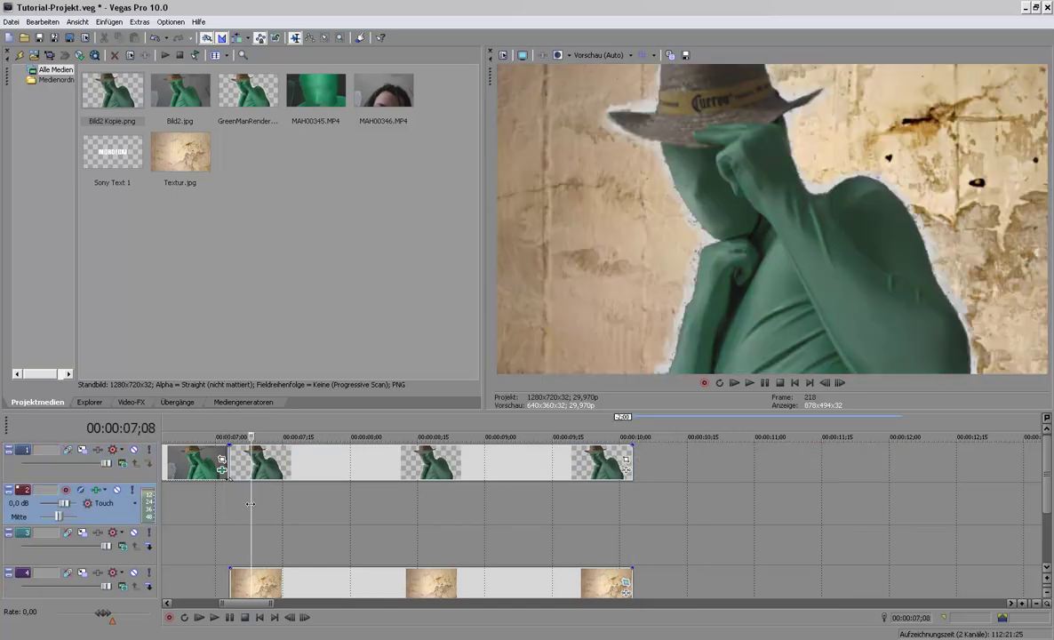
left_click(626, 460)
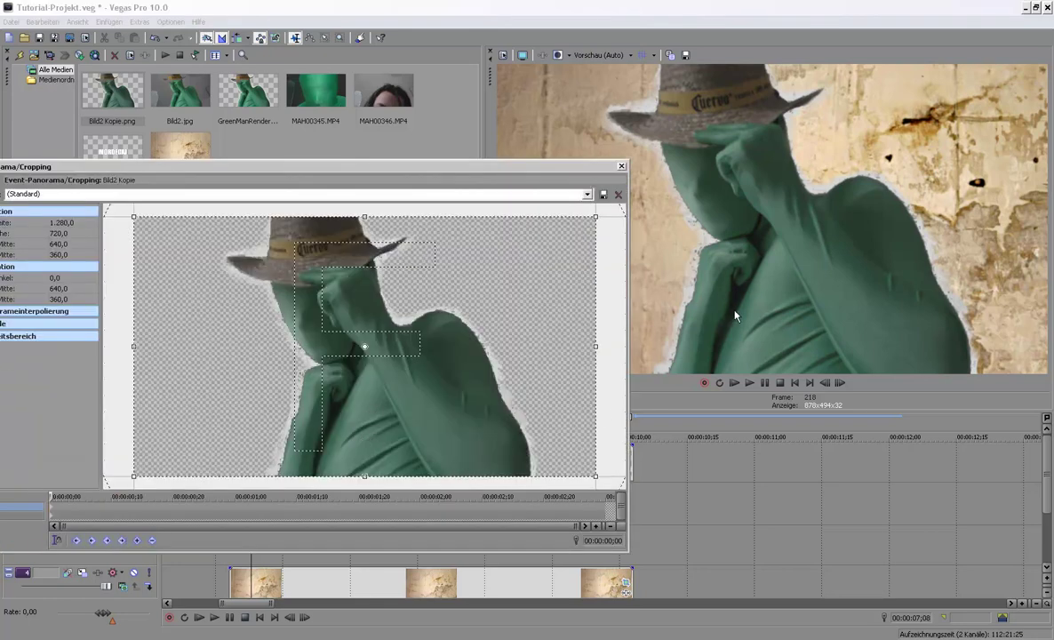
Step: Keyframe Bild2 Kopie's pan/crop so its center reaches 475 x 360 within the first ten frames
left_click(48, 497)
left_click(53, 496)
left_click(49, 496)
left_click_drag(594, 542, 204, 541)
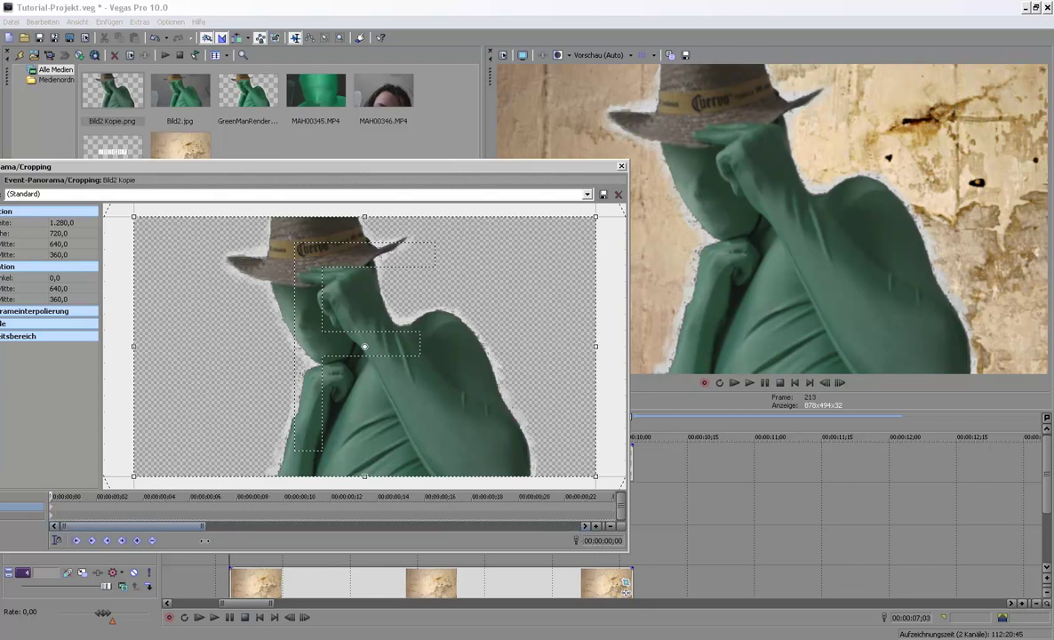
left_click_drag(50, 496, 119, 495)
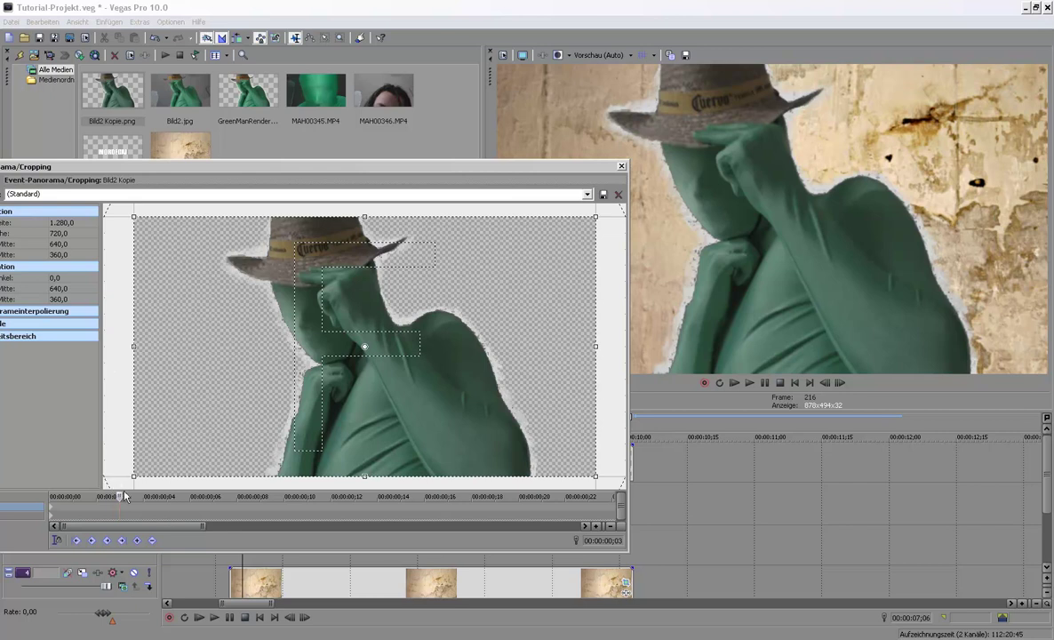
left_click_drag(119, 496, 285, 496)
left_click_drag(309, 373, 251, 373)
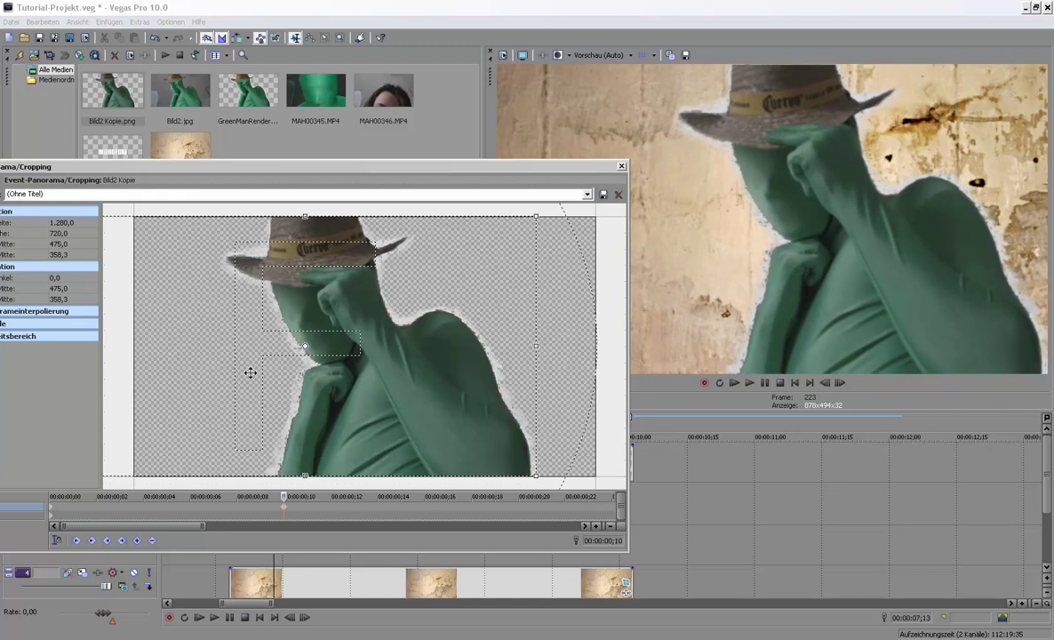
left_click_drag(294, 397, 294, 397)
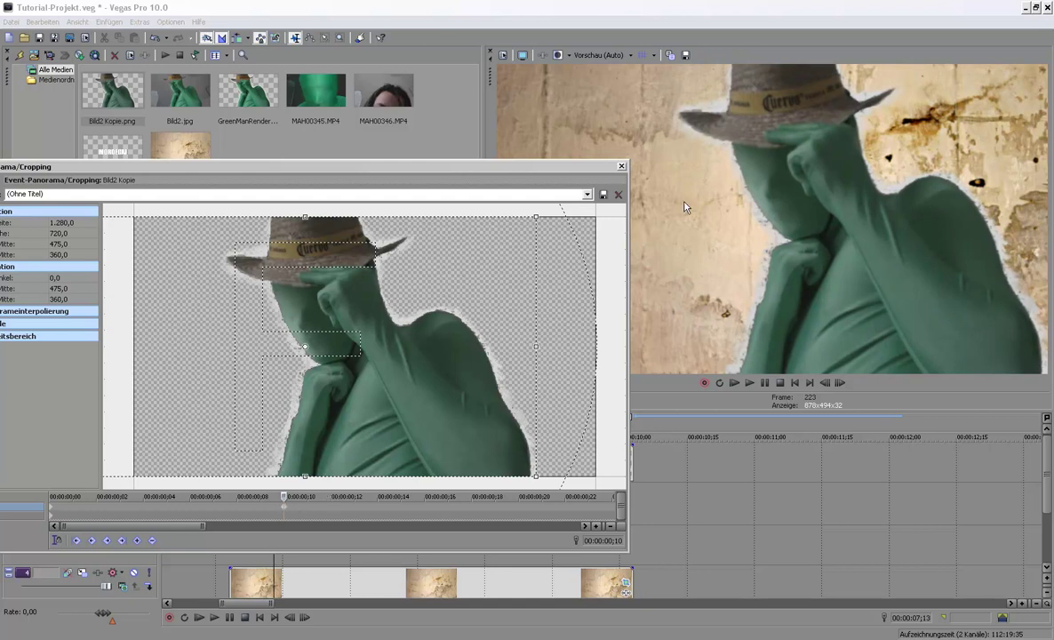
left_click(623, 168)
left_click(193, 507)
Step: Play the composite, then revisit the Bild2 Kopie pan/crop keyframe at 7;13
left_click(215, 617)
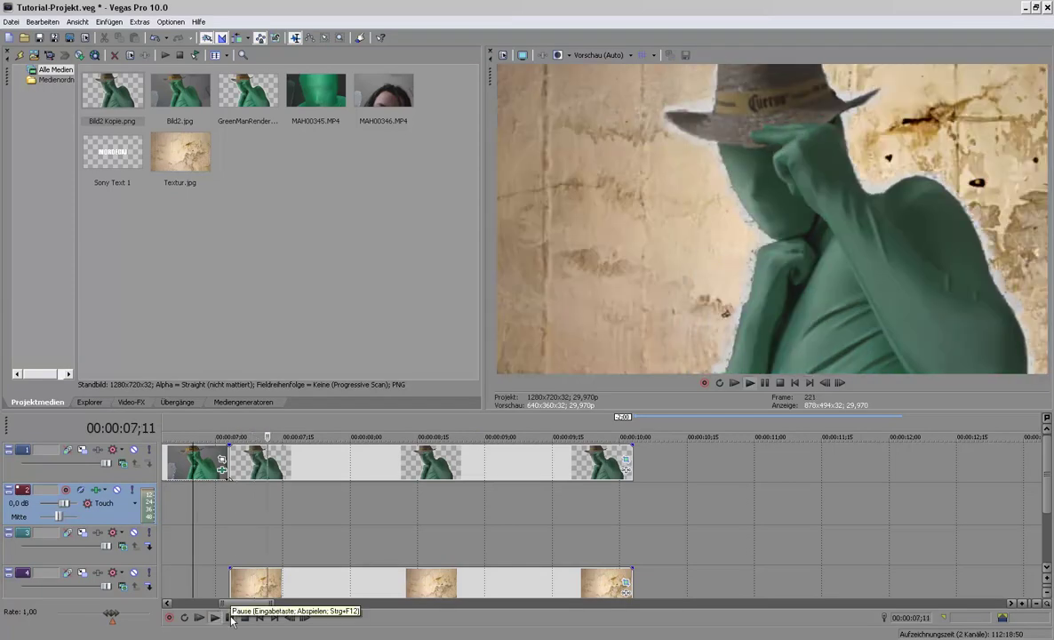
key("space")
left_click(214, 617)
left_click(229, 617)
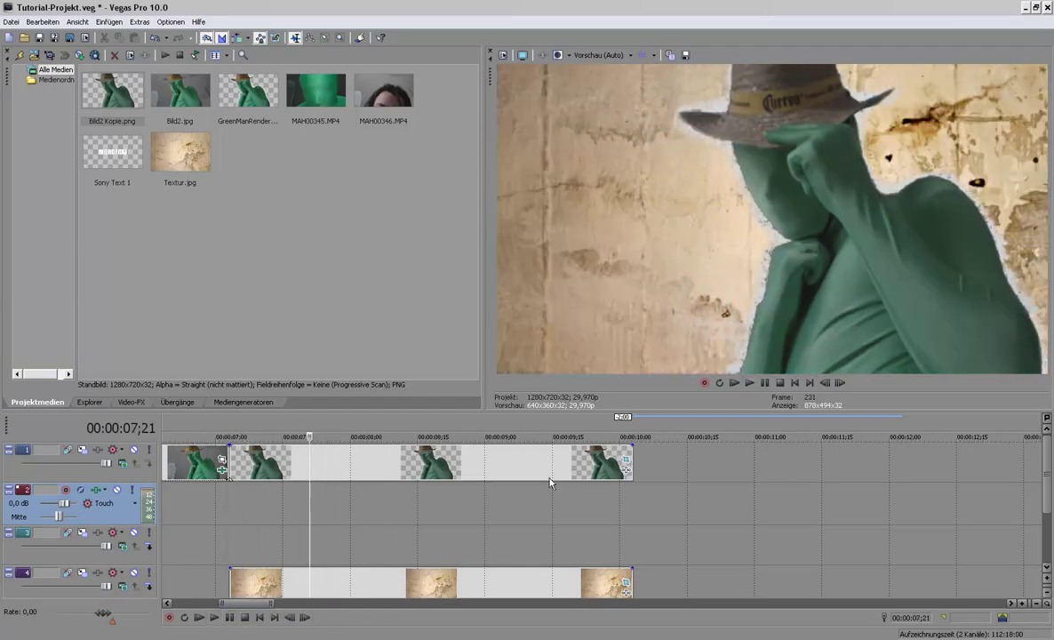
left_click(626, 459)
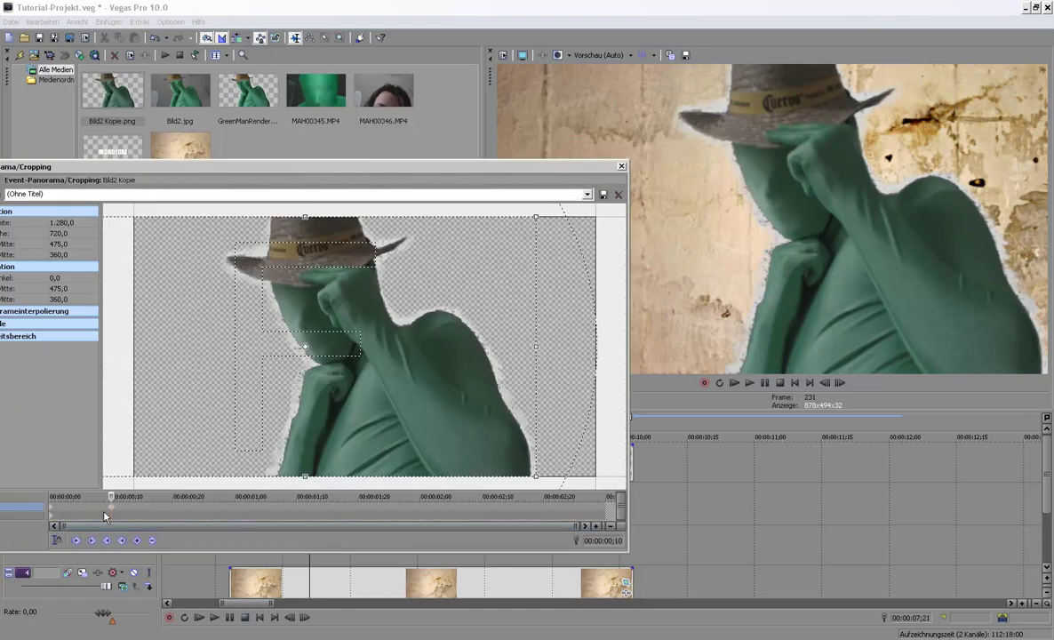
left_click(106, 513)
left_click(621, 166)
Step: Replay the textured-background section from before the clip, then switch to Photoshop
left_click(206, 458)
left_click(215, 618)
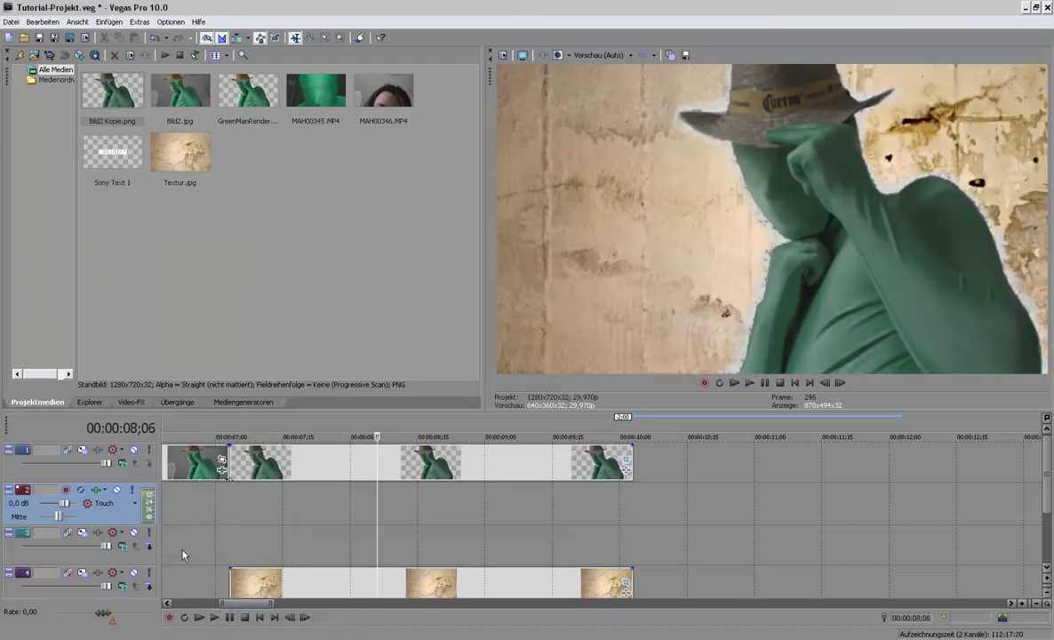
left_click(182, 555)
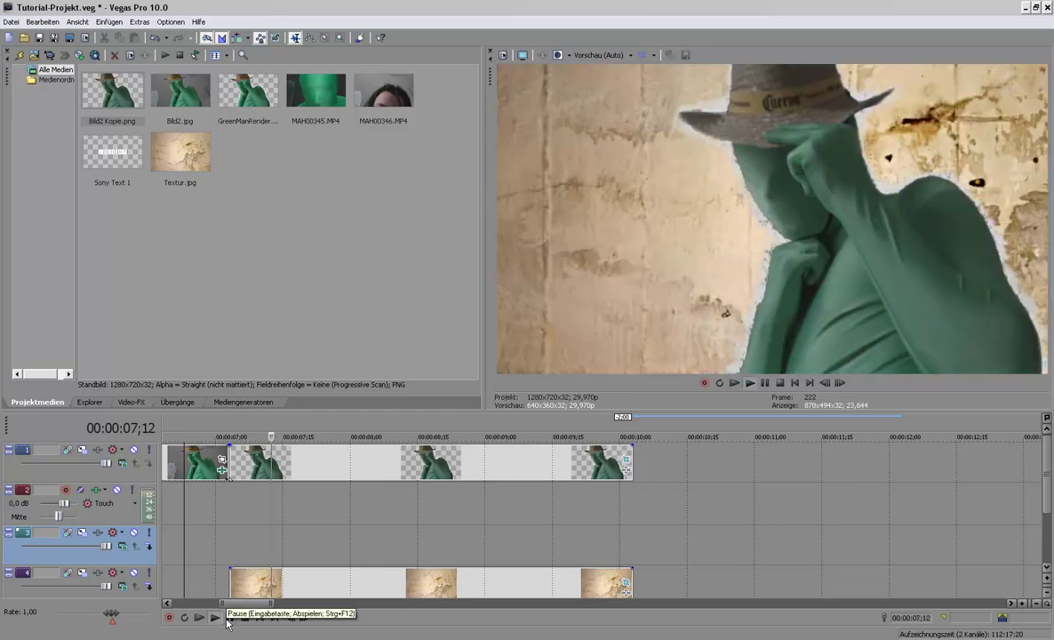
left_click(227, 621)
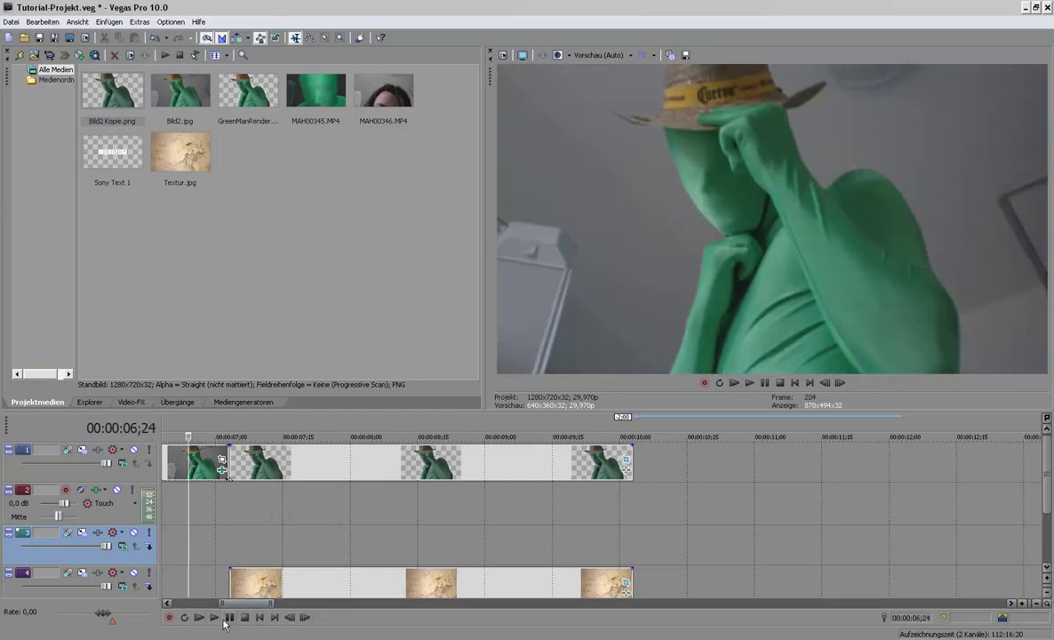
left_click(216, 618)
left_click(305, 525)
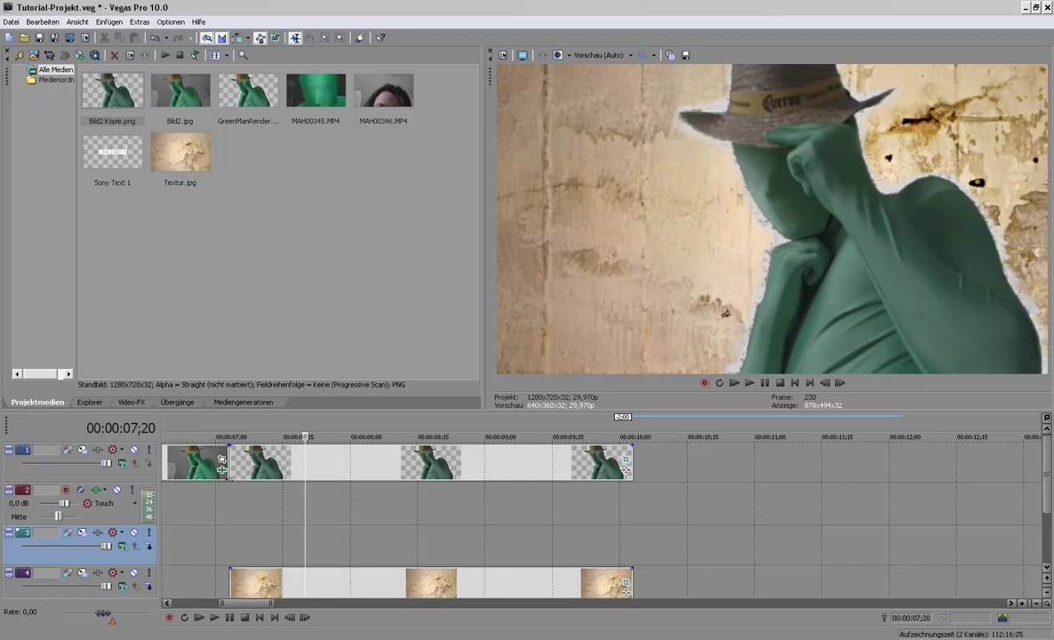
key("alt+Tab")
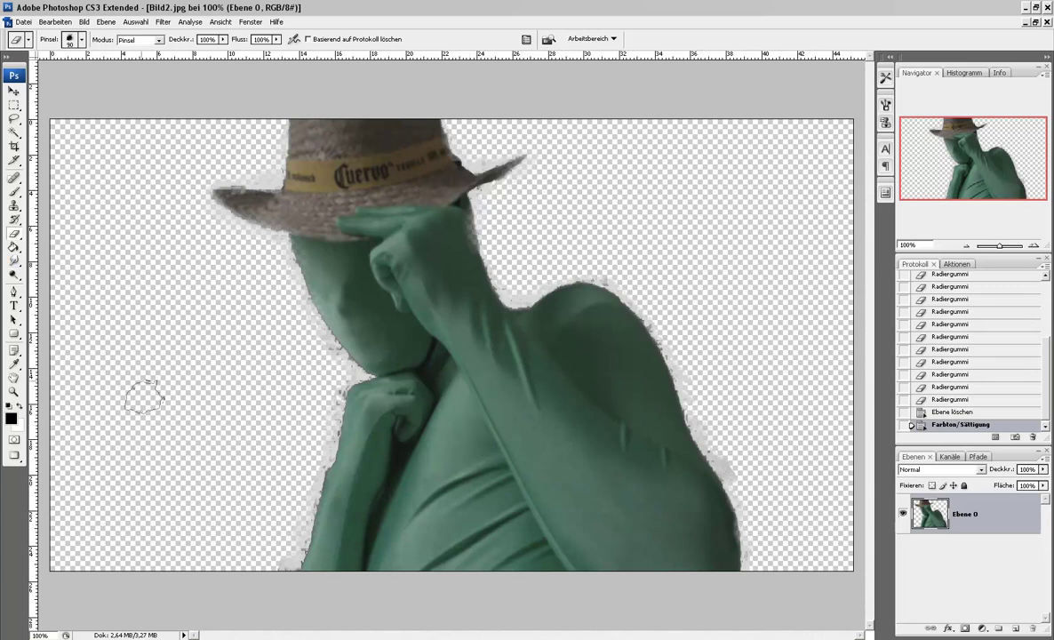
Step: Pick the Horizontal Type tool to start adding text
left_click(13, 305)
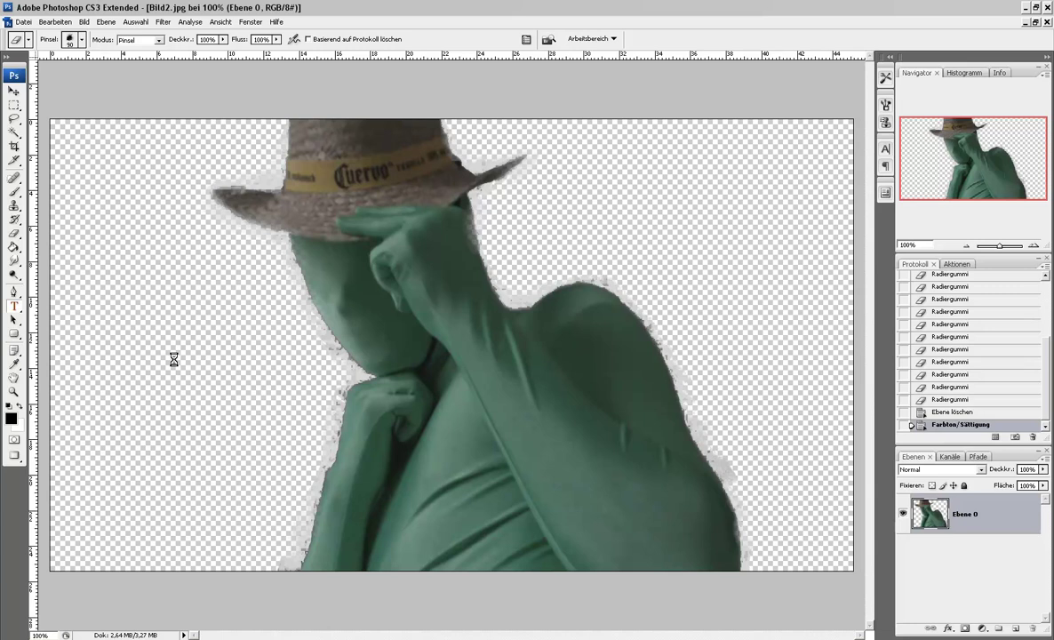
Step: Type the two-line title JEAN / as"Green Man" left of the figure
left_click(162, 331)
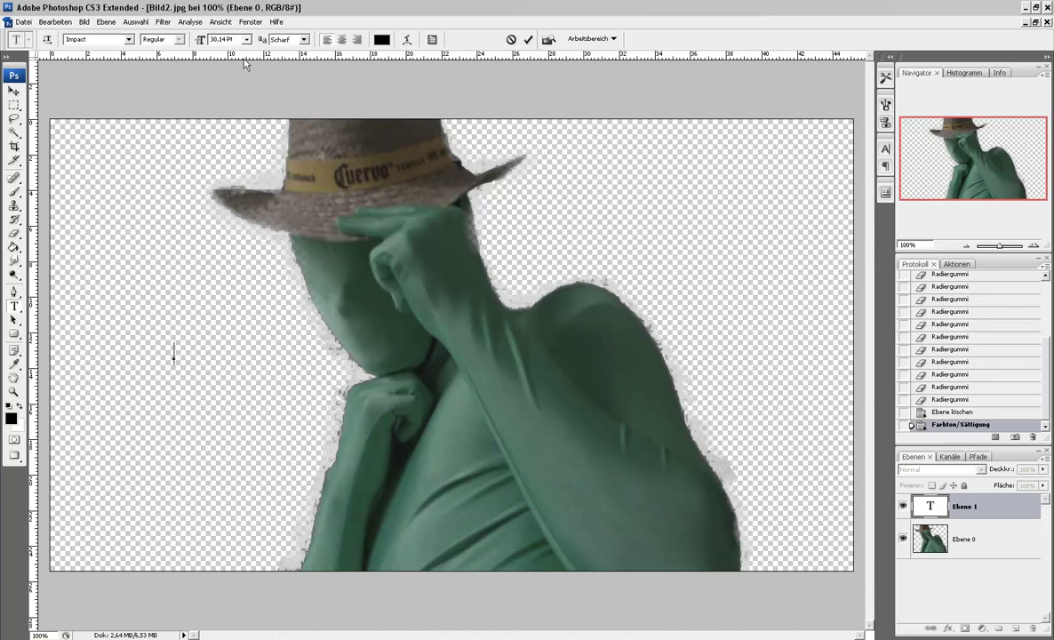
type("Jean")
key("BackSpace")
key("BackSpace")
key("BackSpace")
type("EAN")
key("Return")
type("as")
type("\"")
type("Green")
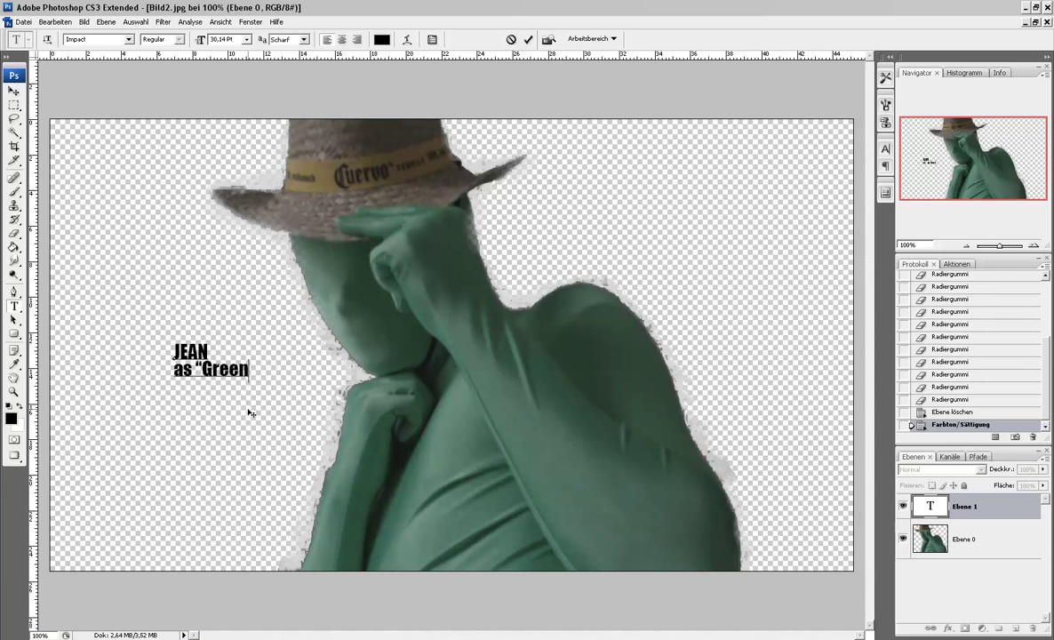
type(" Man\"")
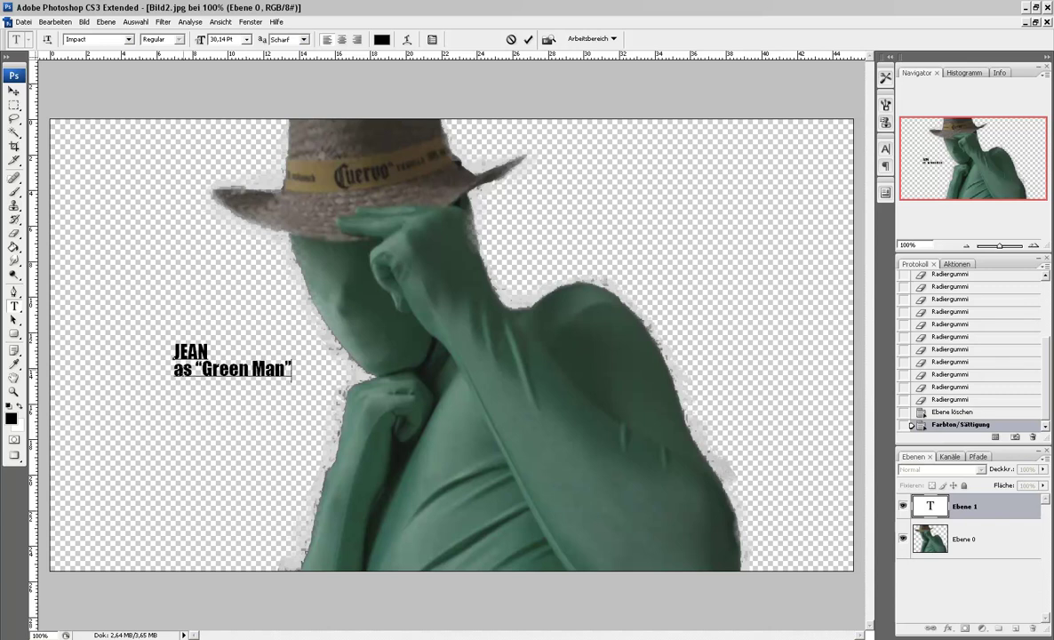
Step: Scale the title up to about 193,97 pt across the upper left
left_click_drag(211, 352, 169, 353)
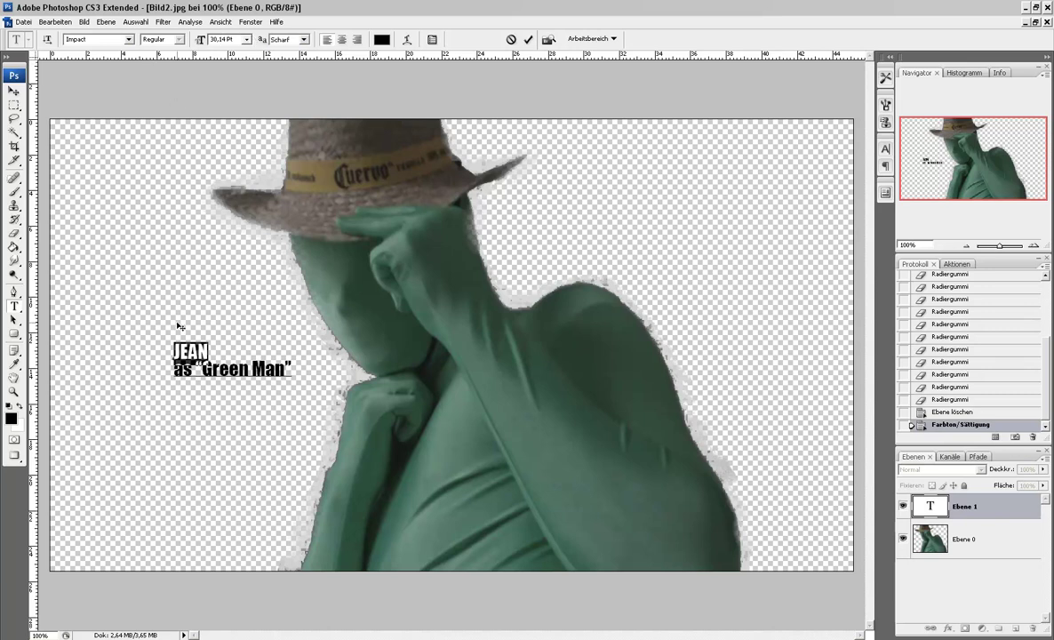
key("ctrl")
key("ctrl")
mouse_move(293, 340)
left_mouse_down()
mouse_move(435, 216)
mouse_move(537, 189)
mouse_move(618, 194)
mouse_move(698, 146)
mouse_move(696, 114)
left_mouse_up()
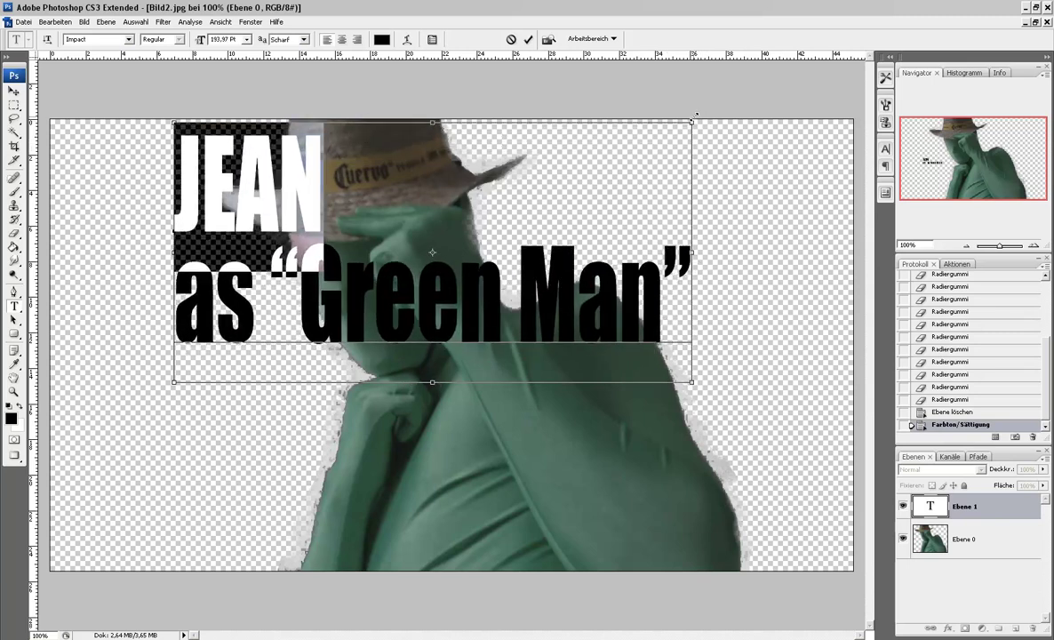
Step: Set the as "Green Man" line to 72 pt
left_click_drag(697, 296, 175, 298)
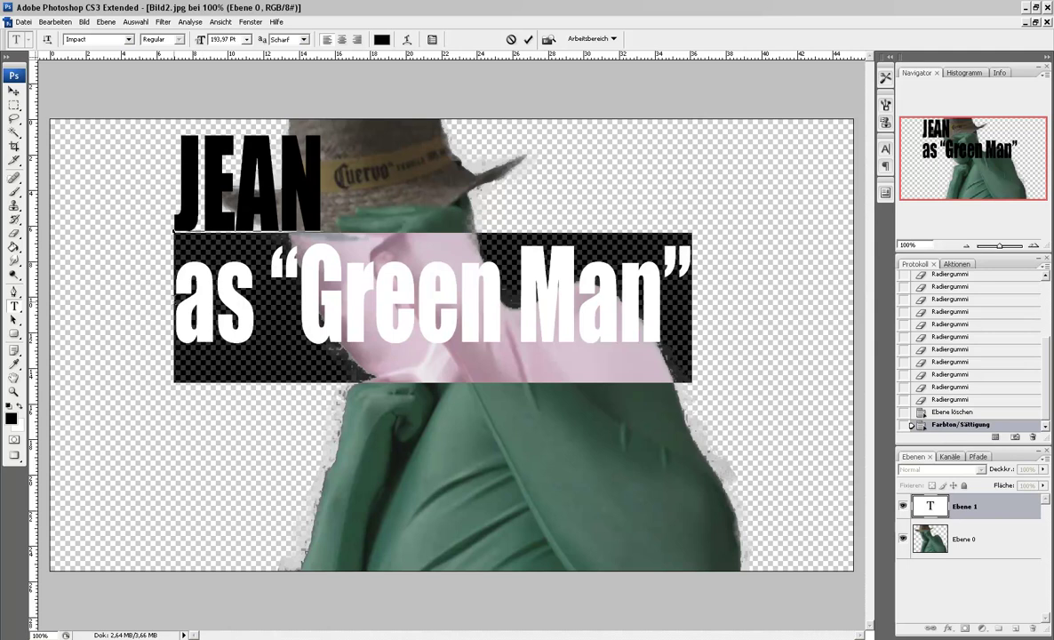
left_click(246, 39)
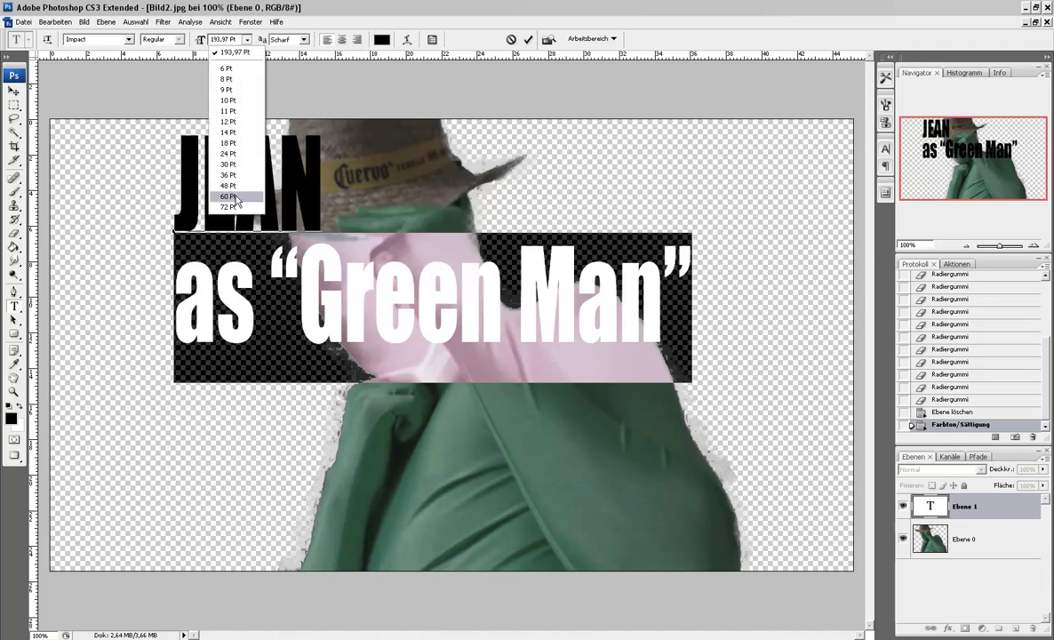
left_click(233, 197)
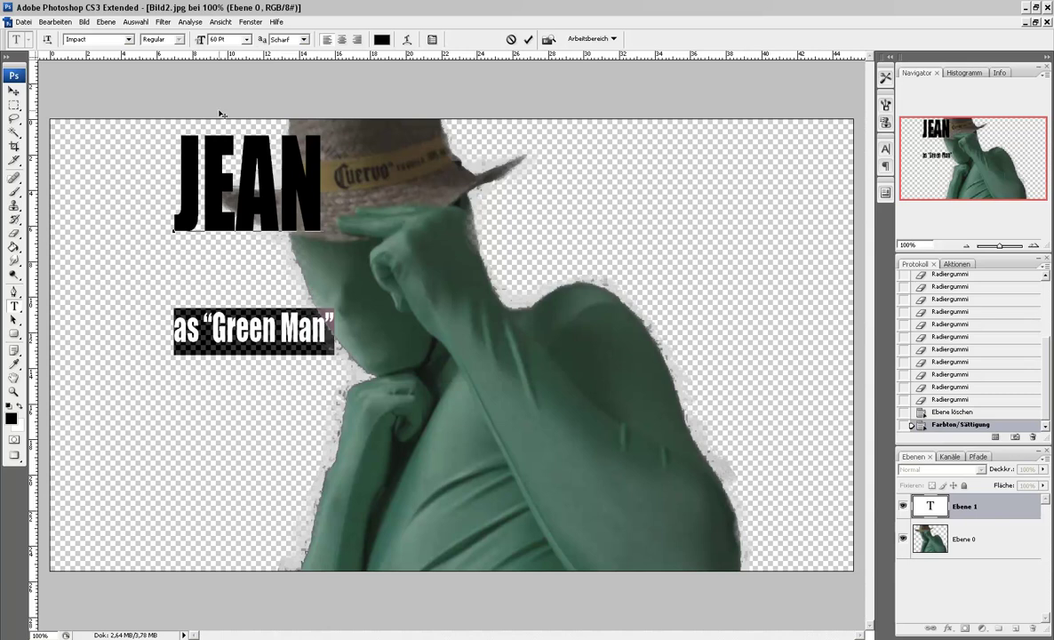
left_click(247, 39)
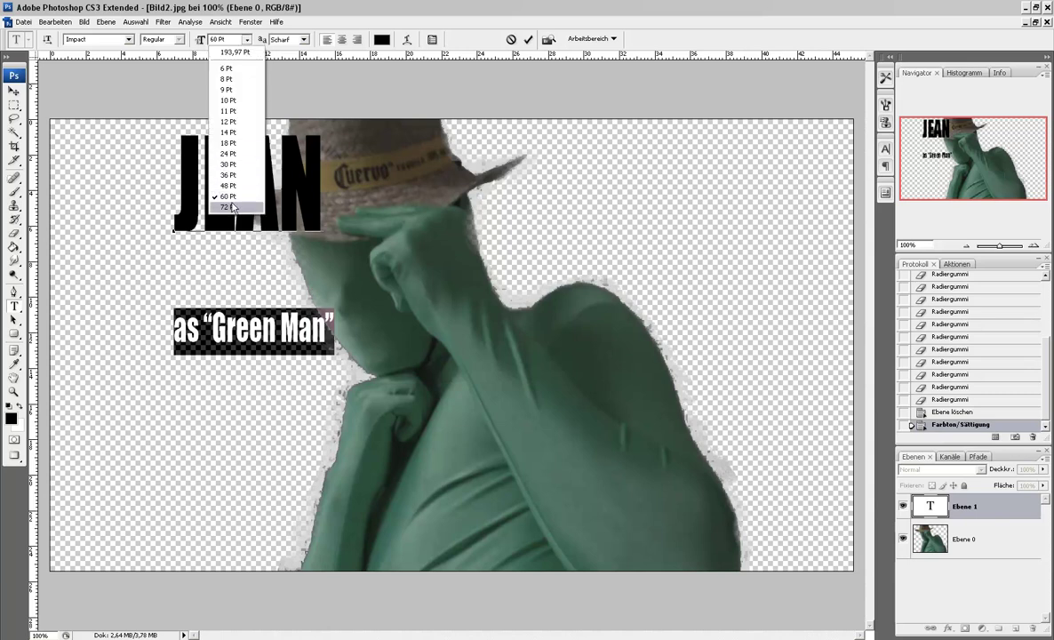
left_click(213, 195)
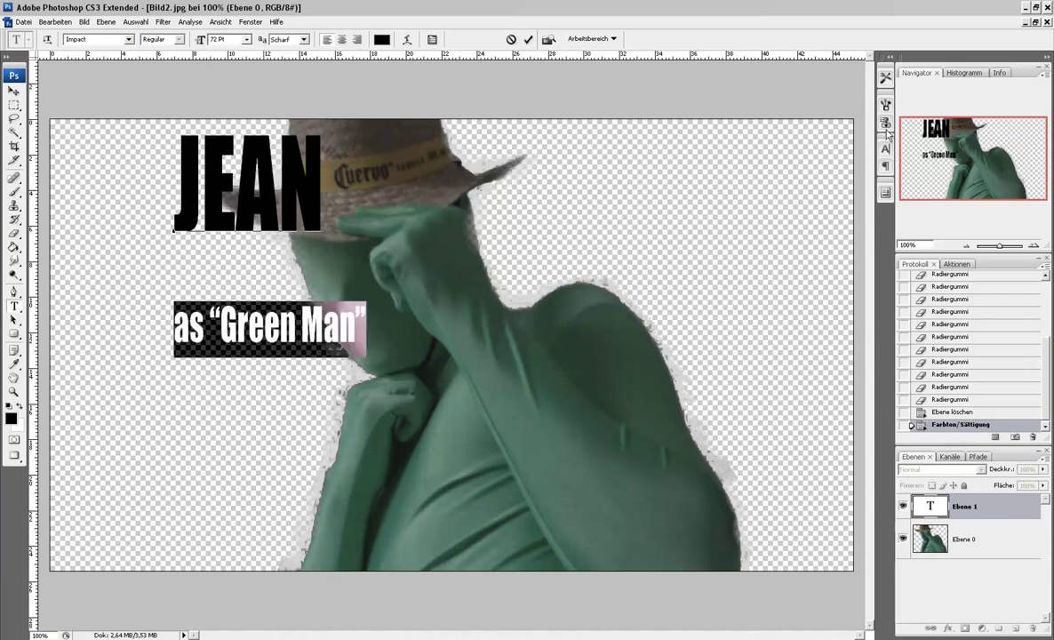
Step: Tighten the title's leading to 67 pt and set vertical scale to 95% in the Character panel
key("ctrl+a")
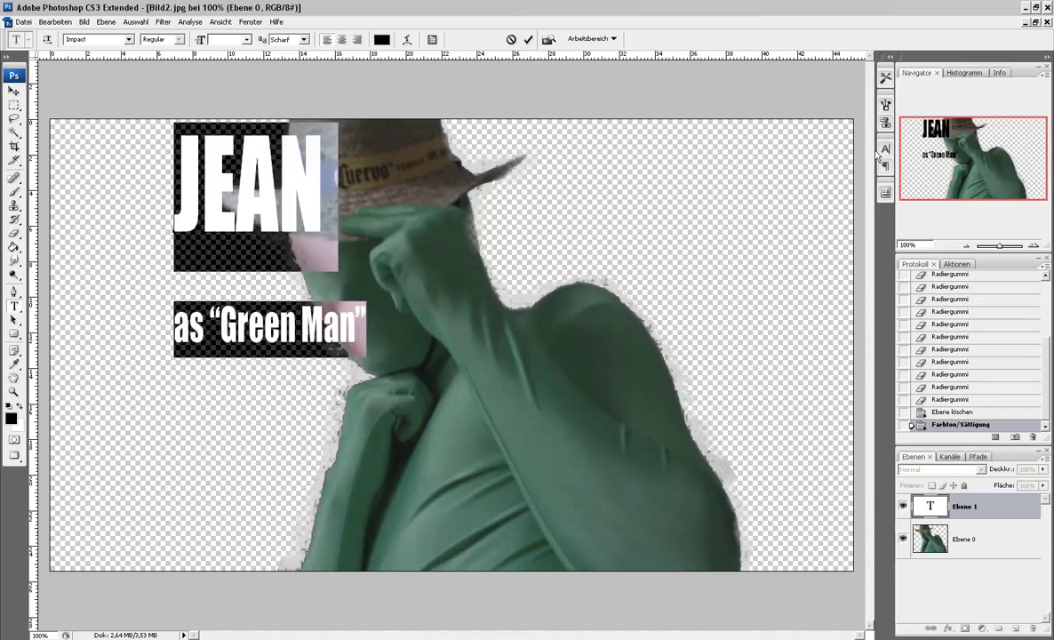
key("ctrl+t")
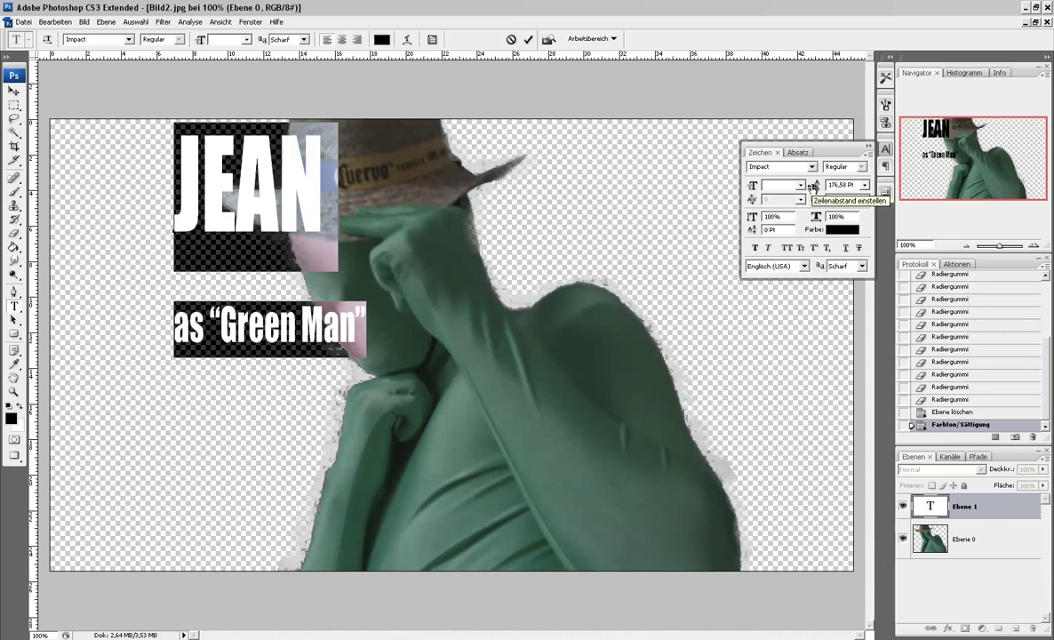
left_click(864, 185)
left_click(856, 197)
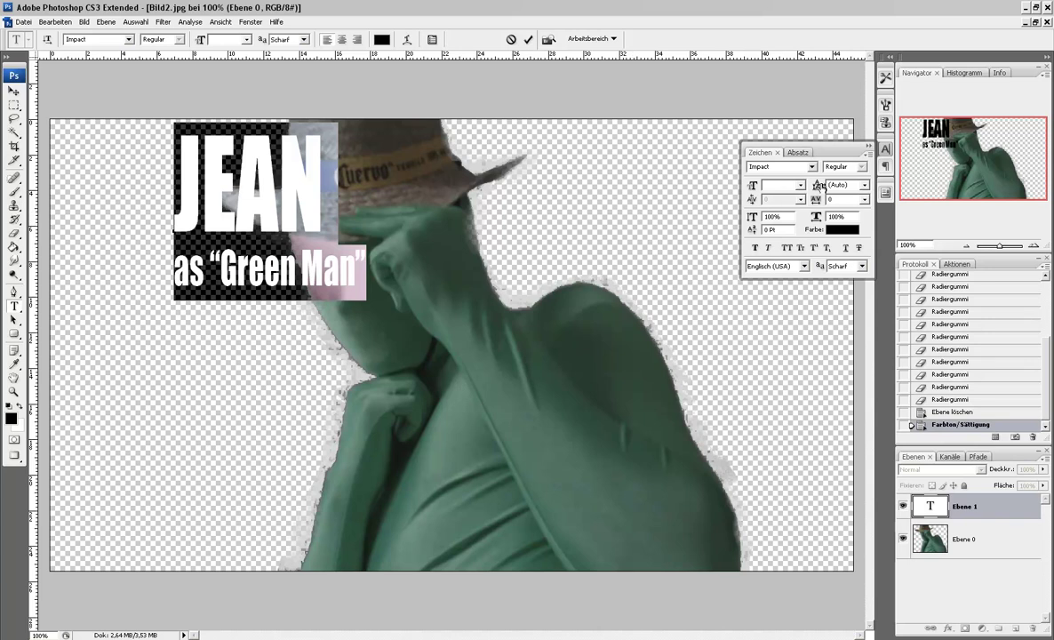
mouse_move(820, 185)
left_mouse_down()
mouse_move(872, 189)
mouse_move(864, 197)
left_mouse_up()
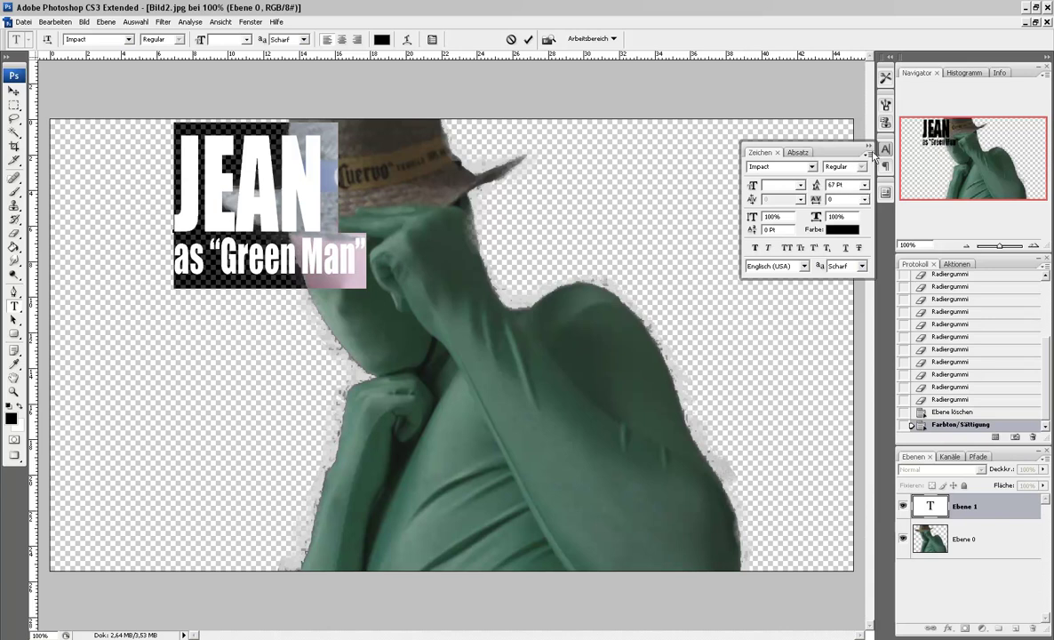
left_click(875, 147)
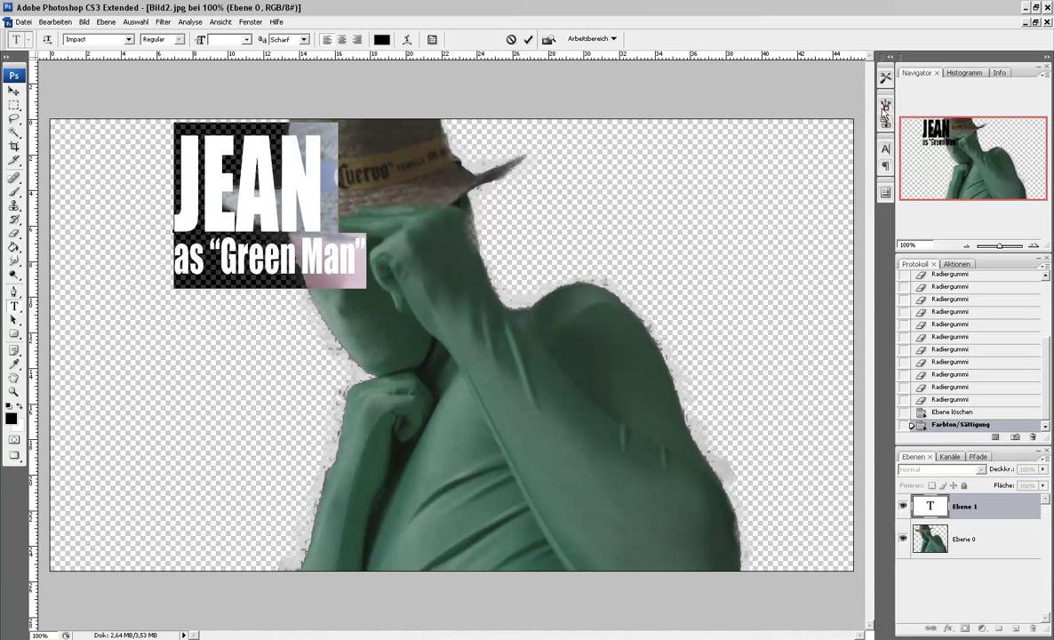
left_click(886, 149)
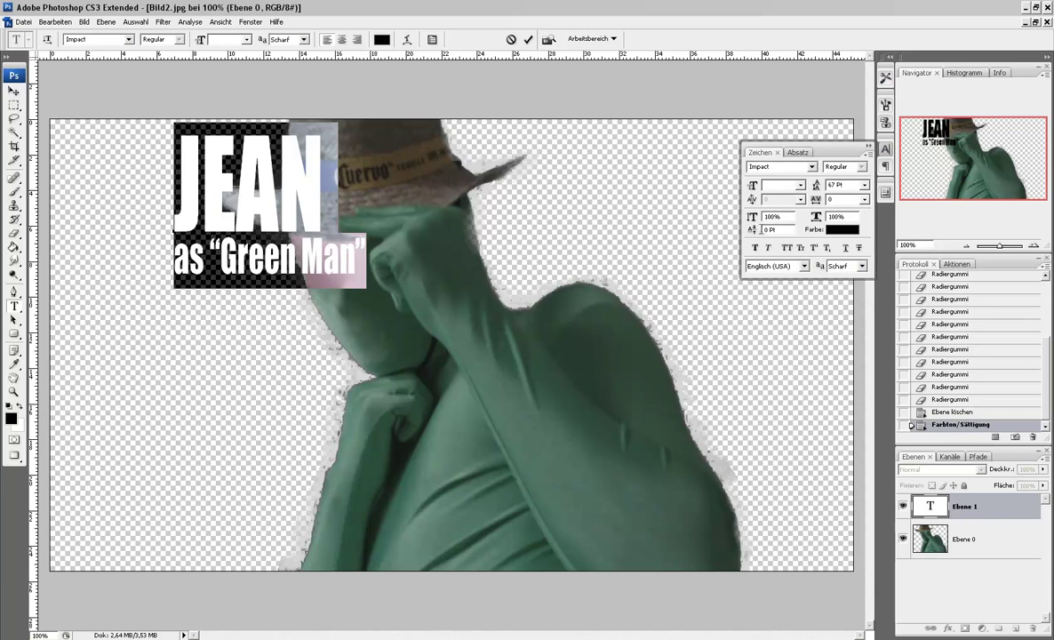
left_click_drag(752, 217, 754, 219)
Step: Move the title below the hat brim and rotate it clockwise beside the face
left_click(871, 147)
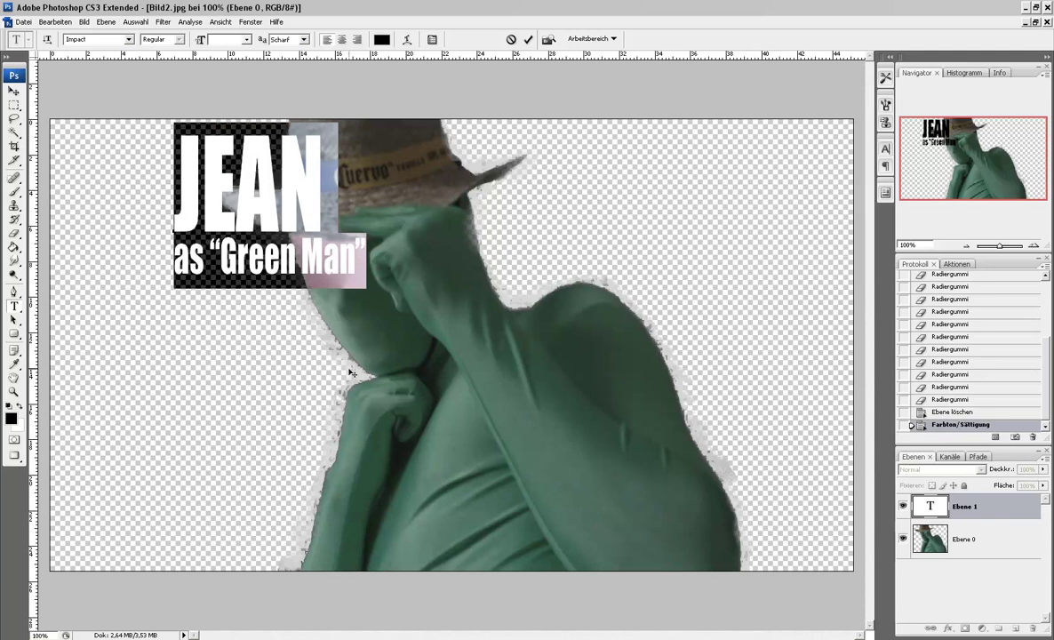
left_click_drag(236, 395, 209, 503)
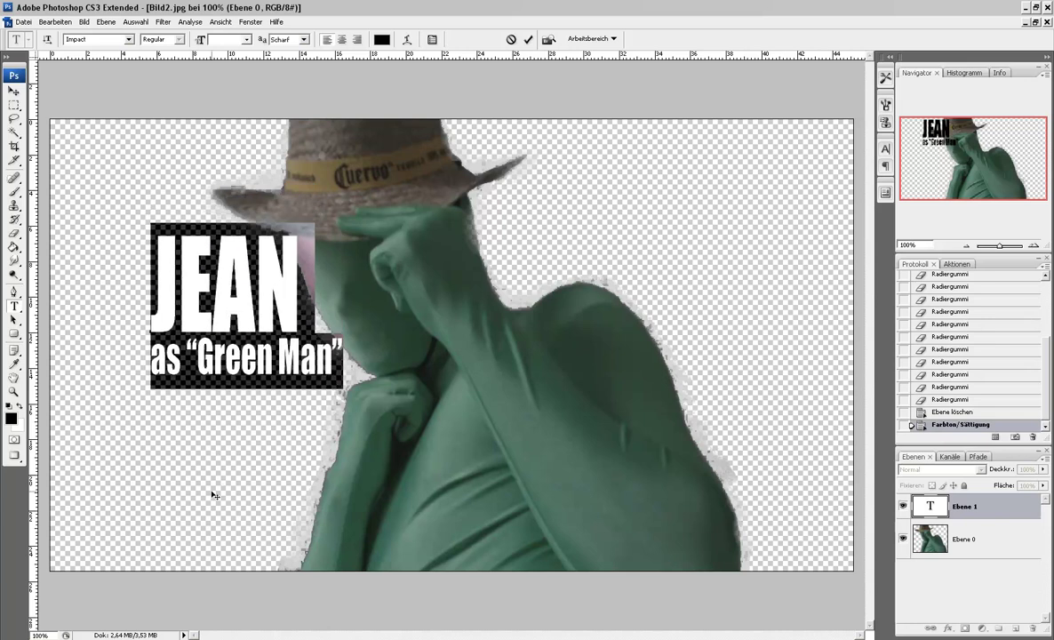
key("ctrl")
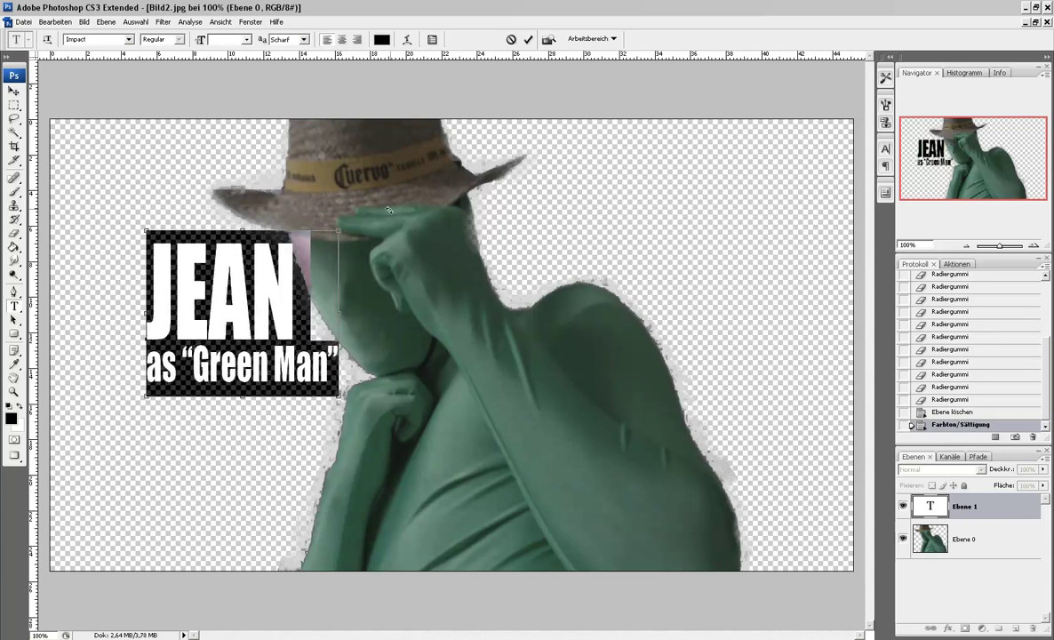
left_click_drag(360, 209, 344, 196)
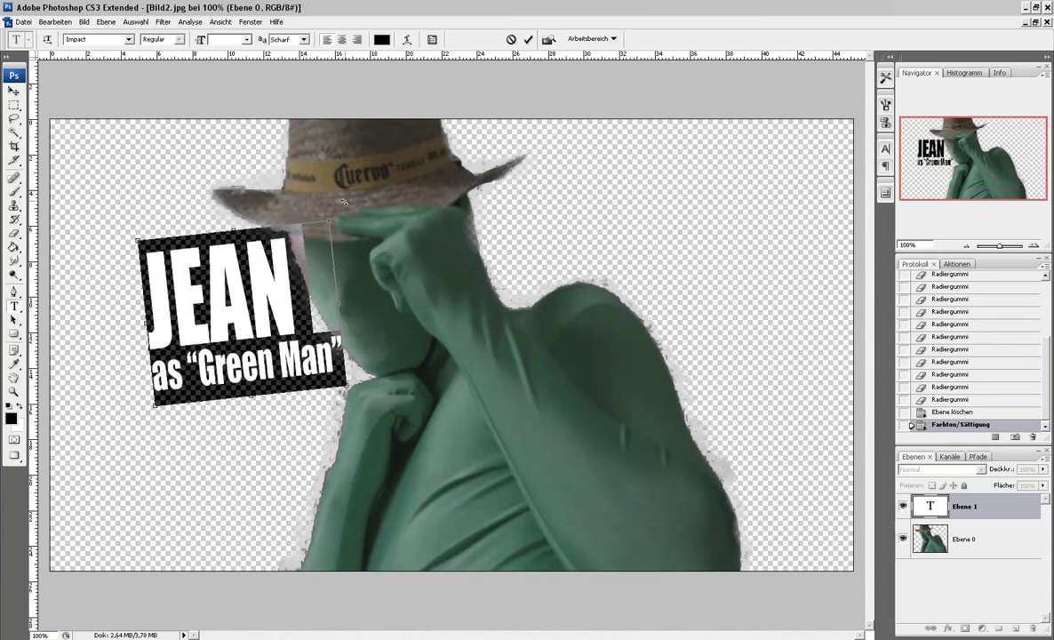
key("ctrl")
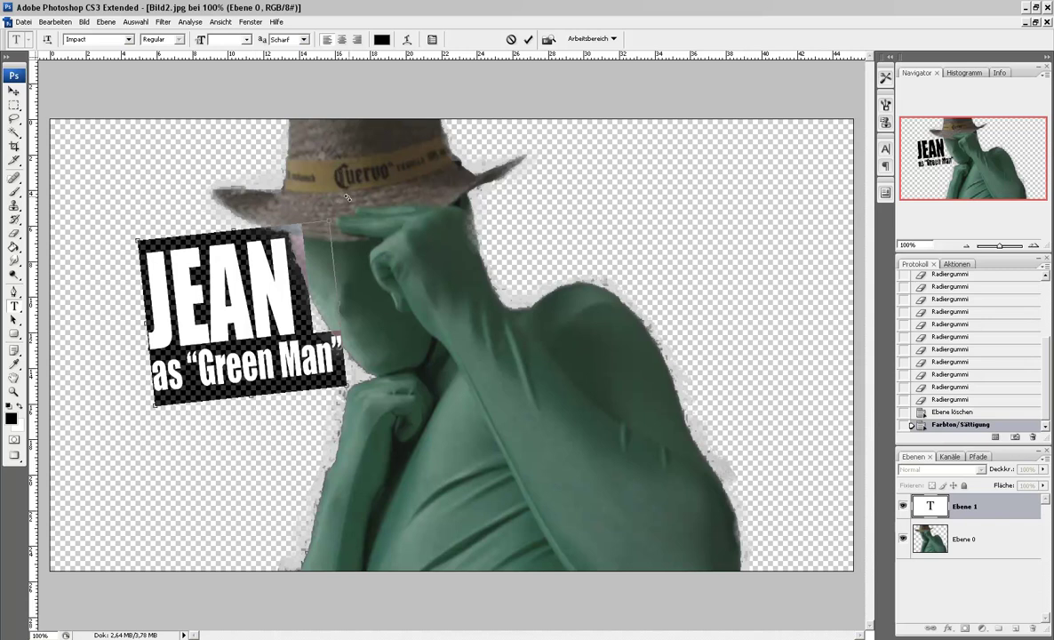
left_click_drag(348, 197, 378, 232)
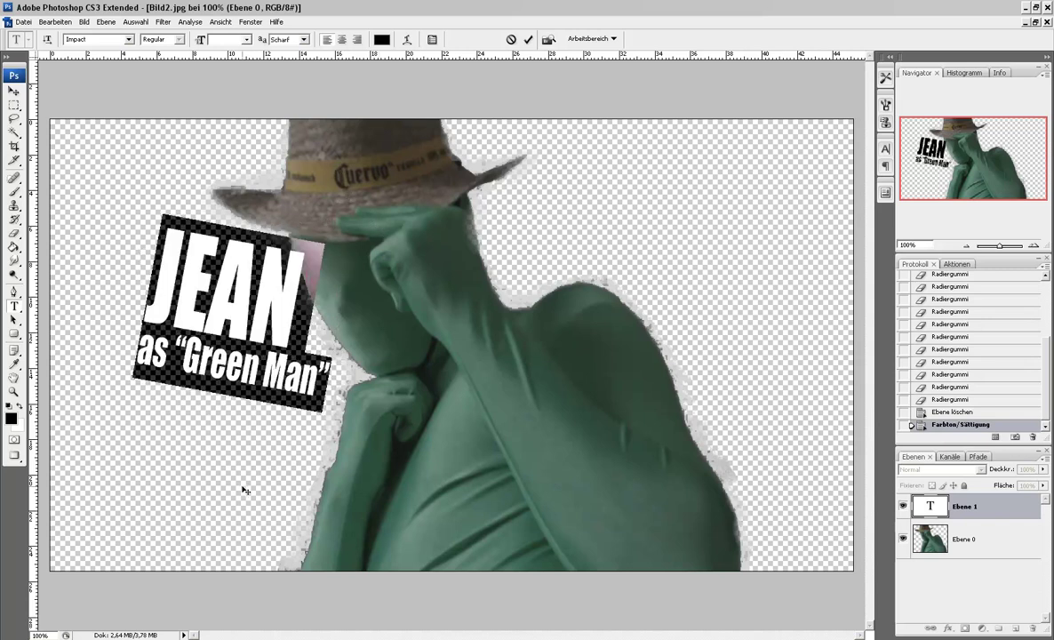
left_click_drag(243, 490, 270, 496)
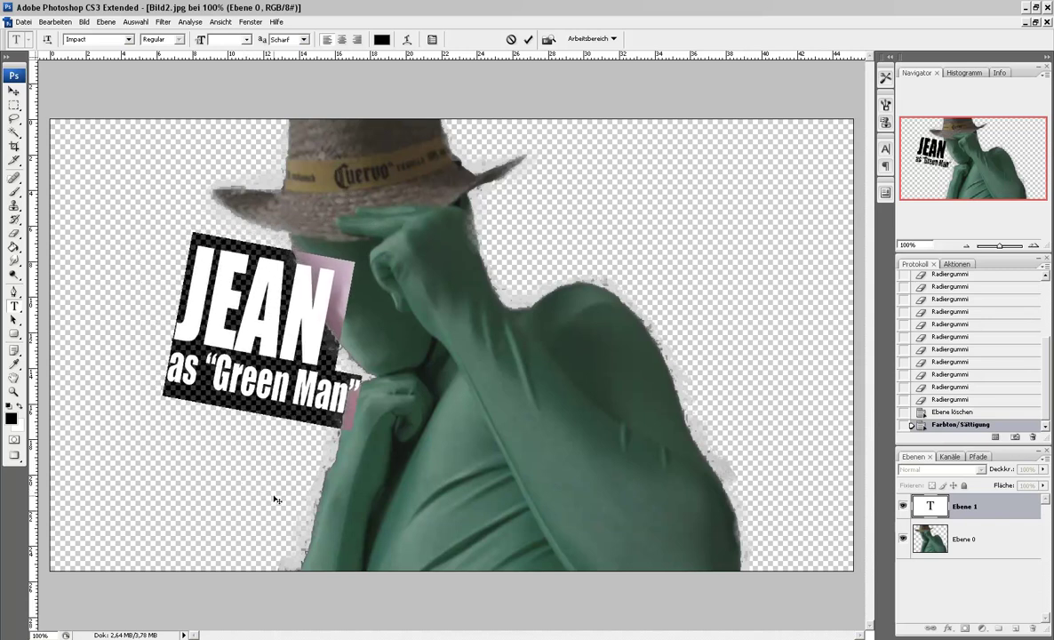
Step: Make all the title text white and commit the text layer
left_click(359, 343)
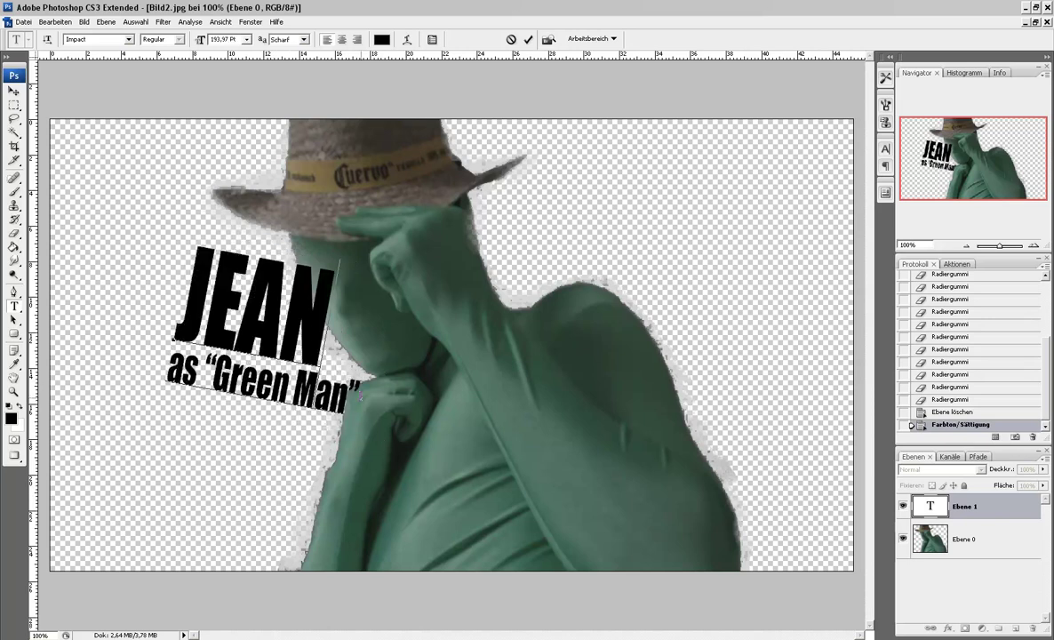
key("ctrl+a")
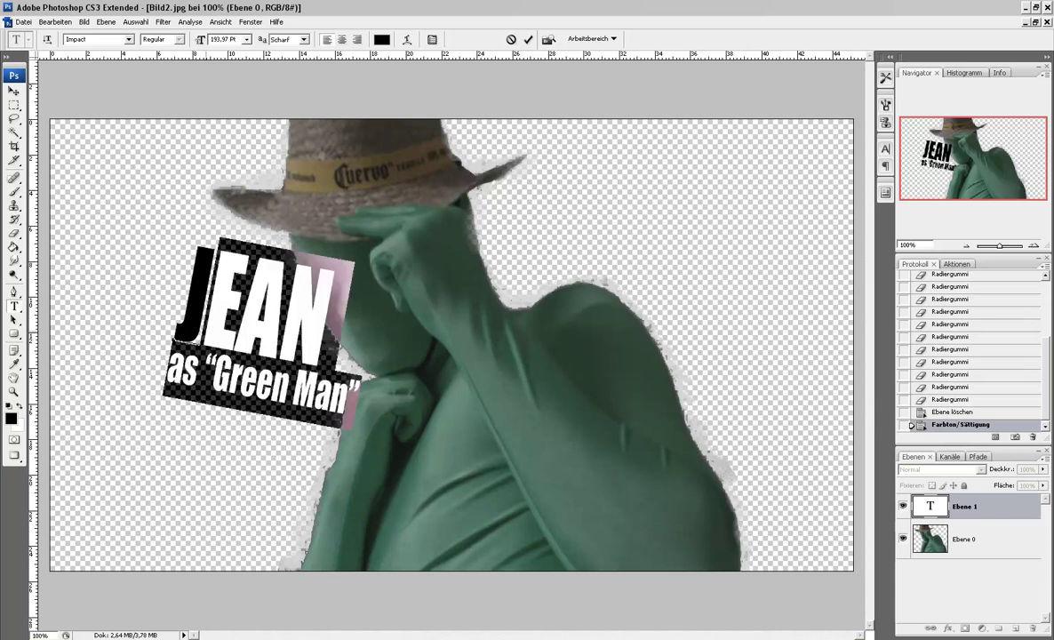
left_click(382, 39)
left_click(553, 436)
left_click(806, 427)
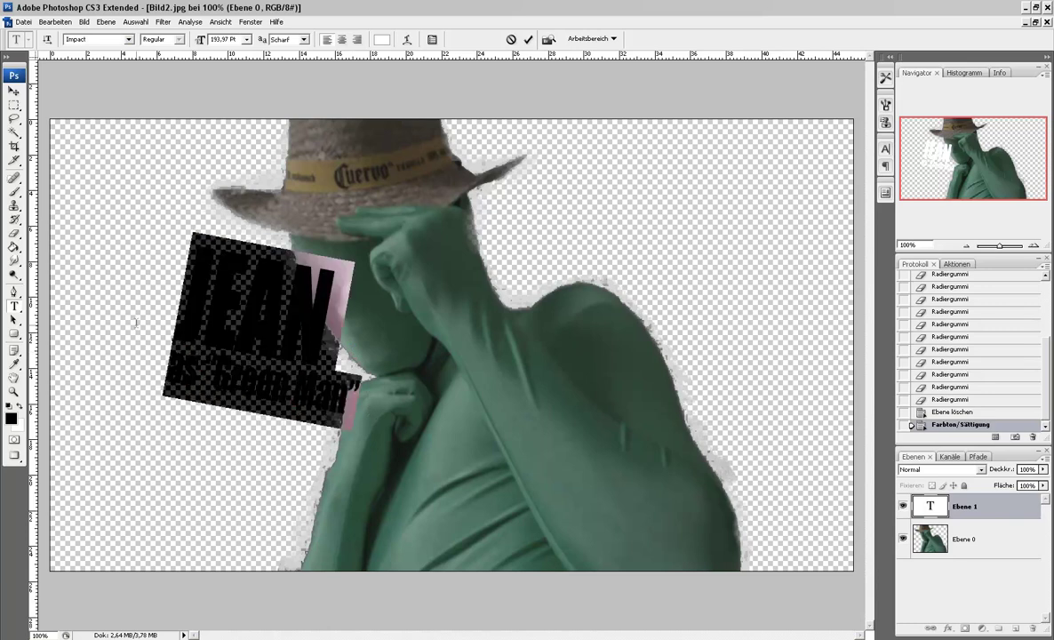
left_click(996, 508)
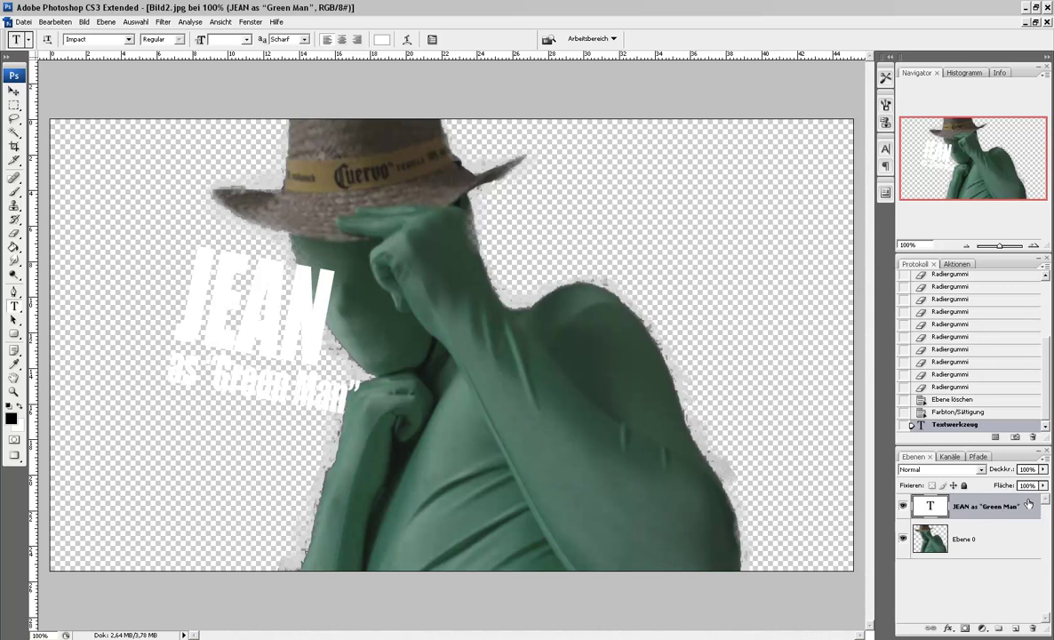
Step: Give the title a drop shadow at about 146°, then toggle Ebene 0 to check it
double_click(1029, 504)
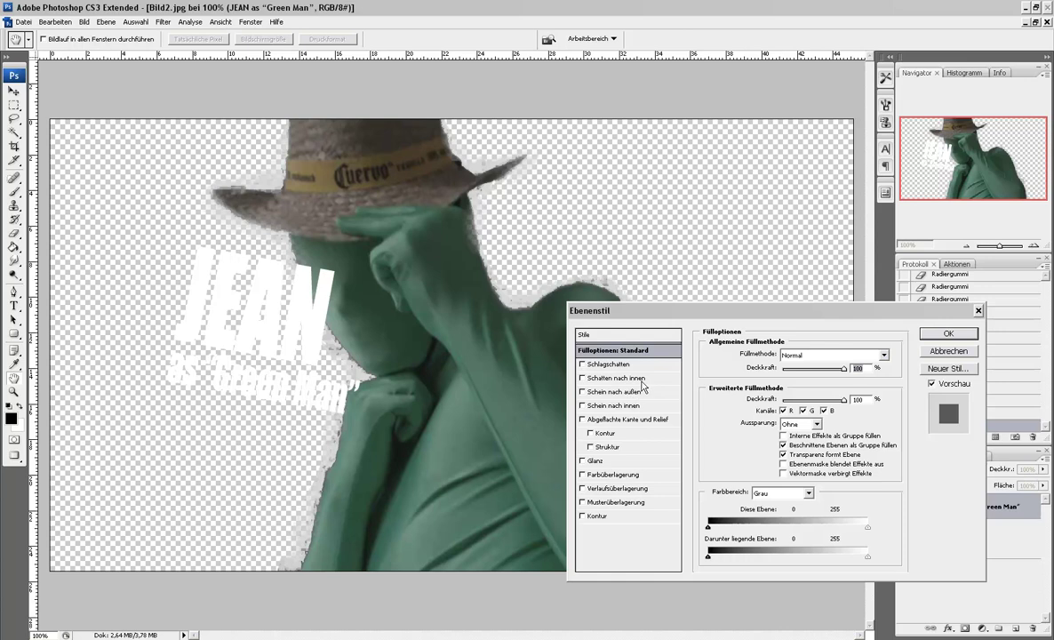
left_click(625, 366)
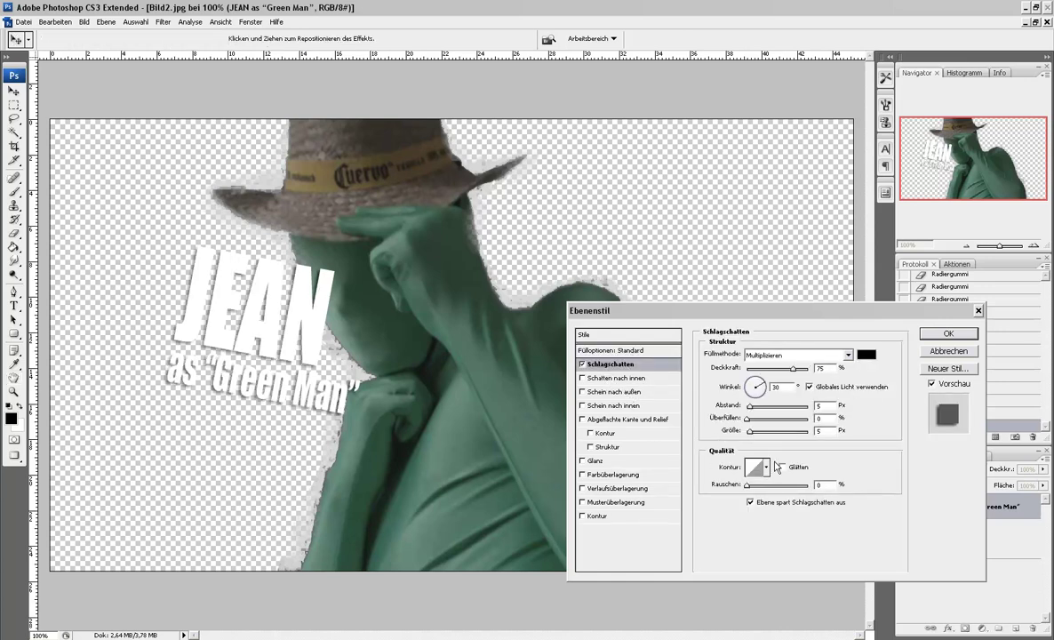
left_click_drag(755, 402, 748, 400)
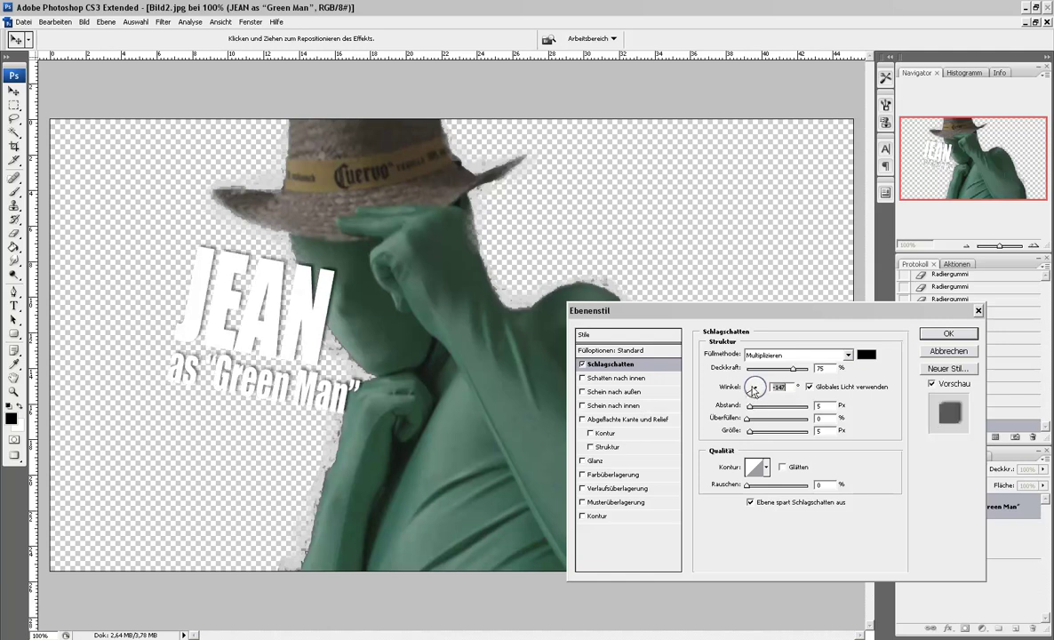
left_click_drag(752, 393, 752, 389)
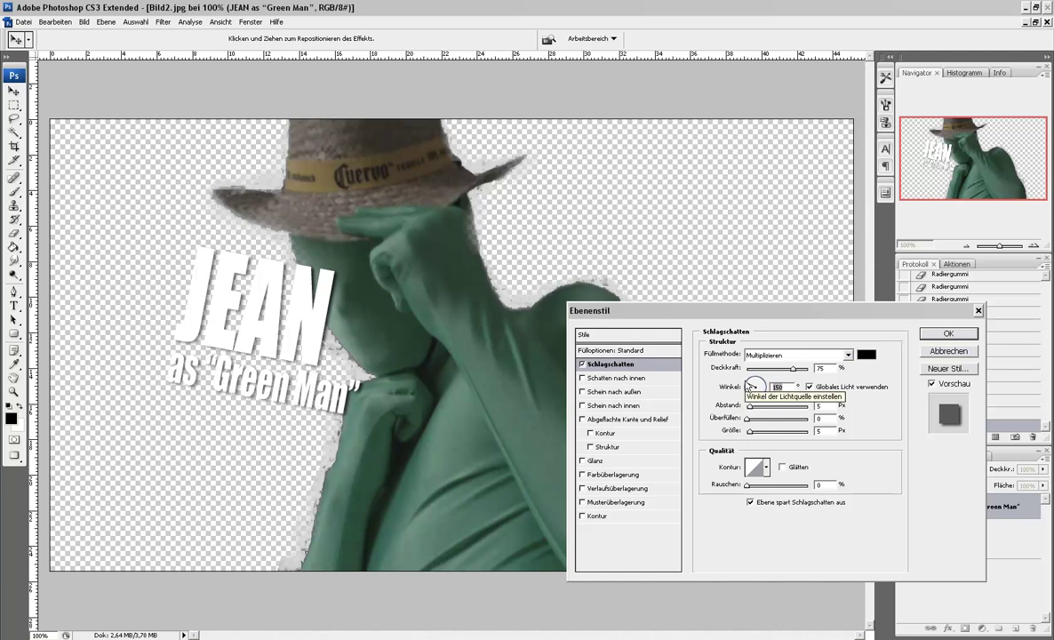
left_click(955, 337)
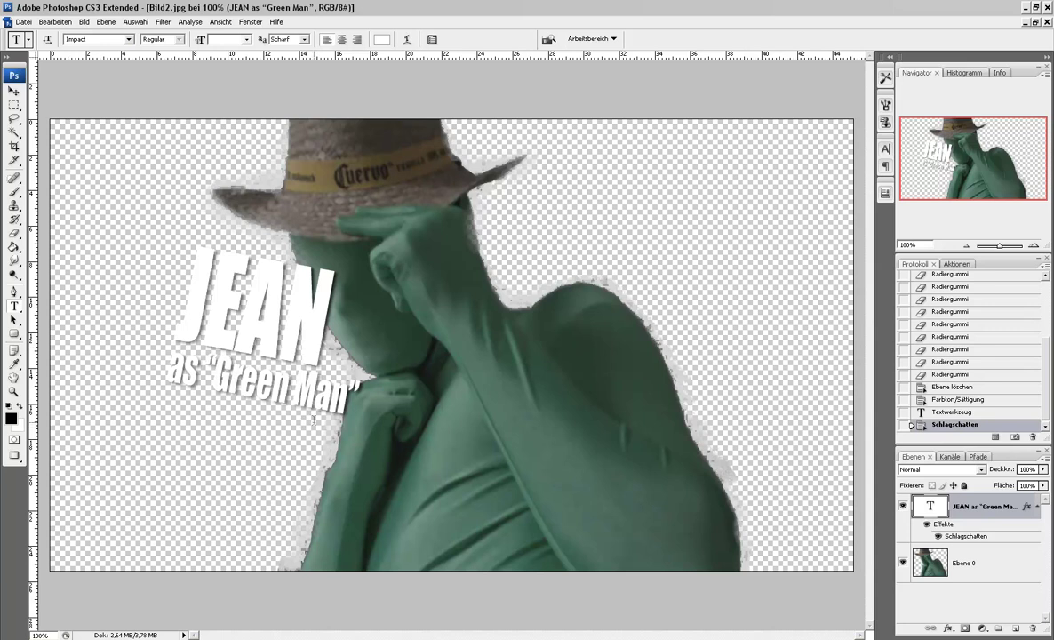
left_click(904, 563)
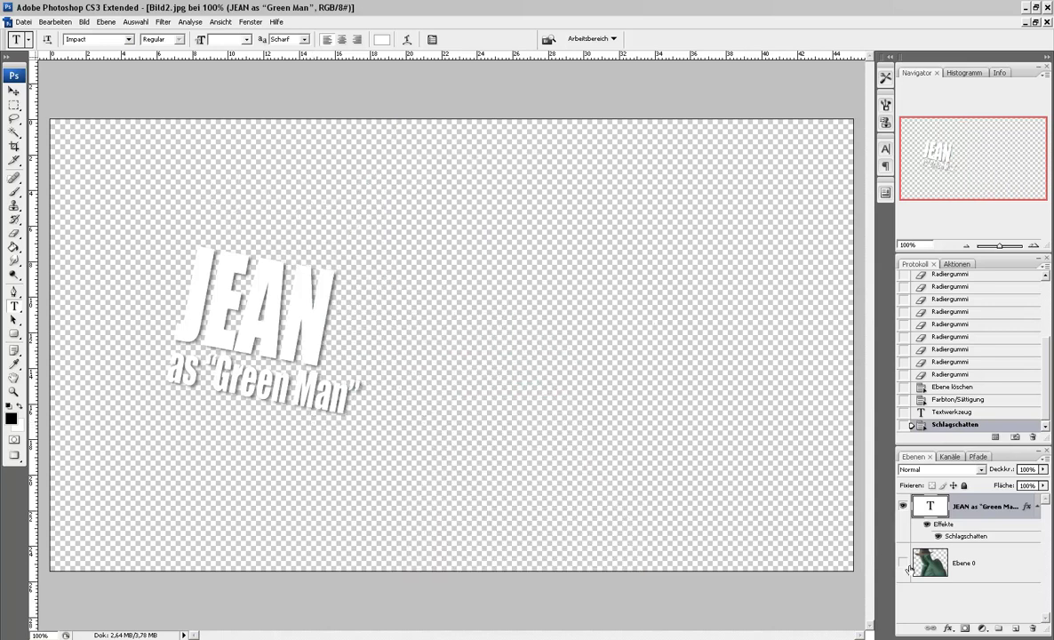
left_click(905, 563)
Step: Add the Standardtext generator on a new top track, trimmed at the figure clip's end
left_click(905, 563)
left_click(904, 562)
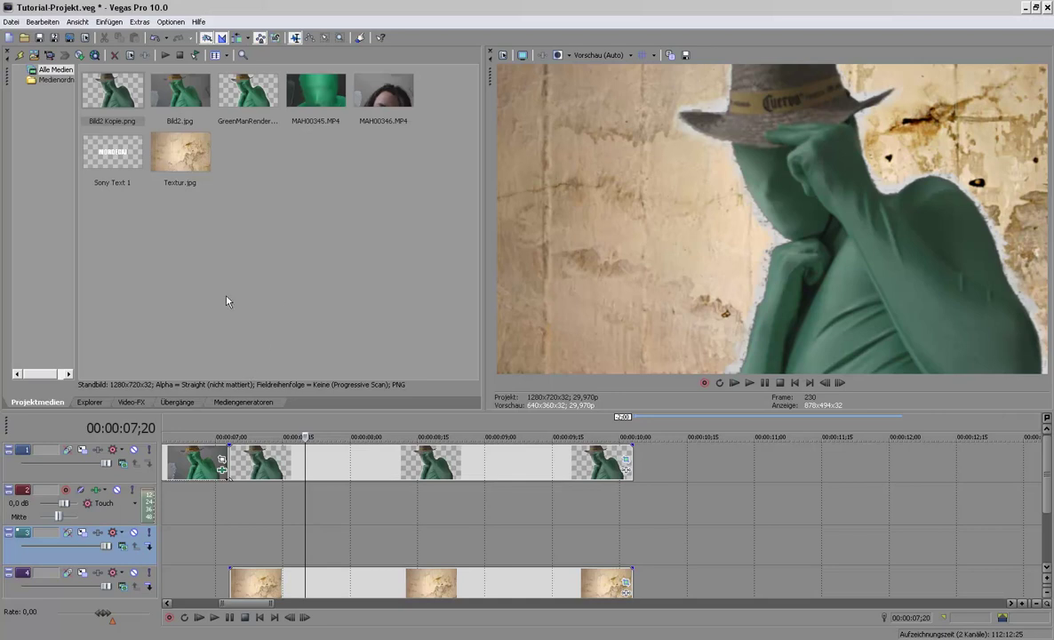
left_click(177, 402)
left_click(243, 402)
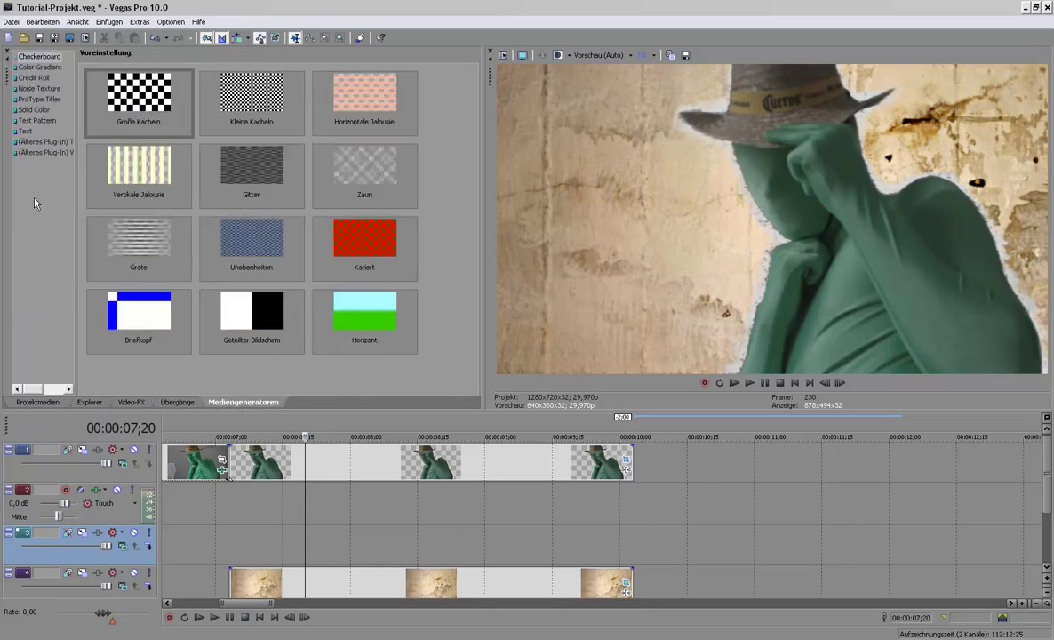
left_click(37, 124)
left_click(22, 132)
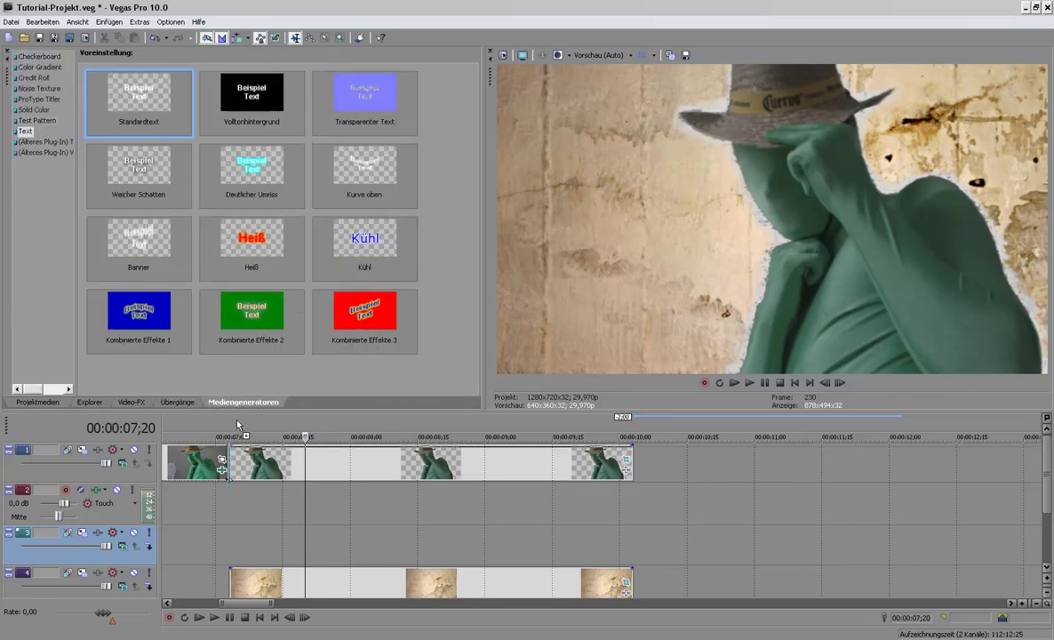
left_click_drag(238, 425, 233, 427)
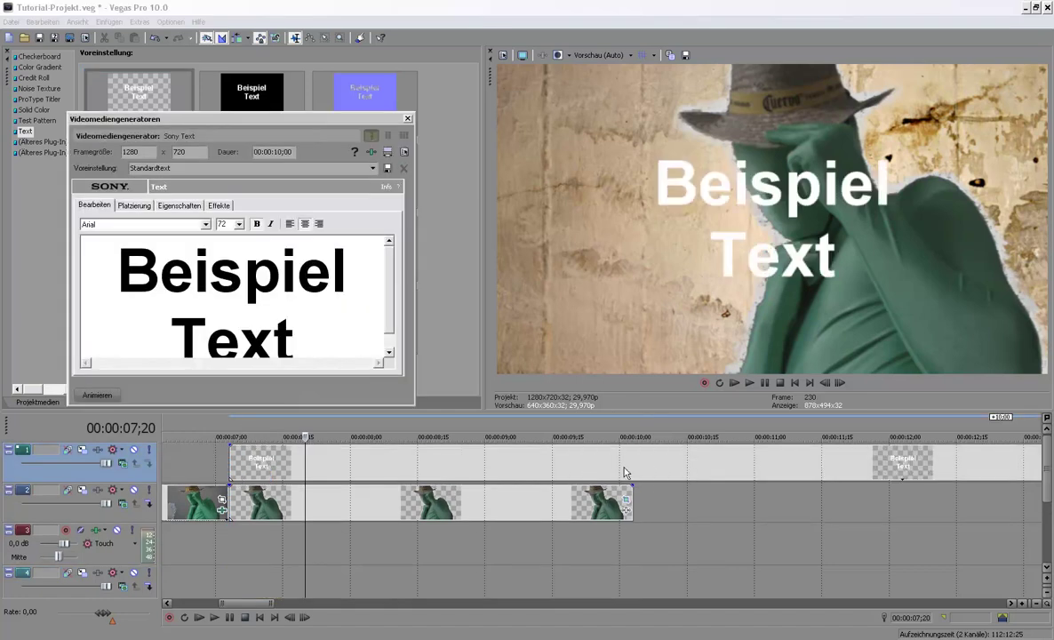
left_click(634, 466)
key("s")
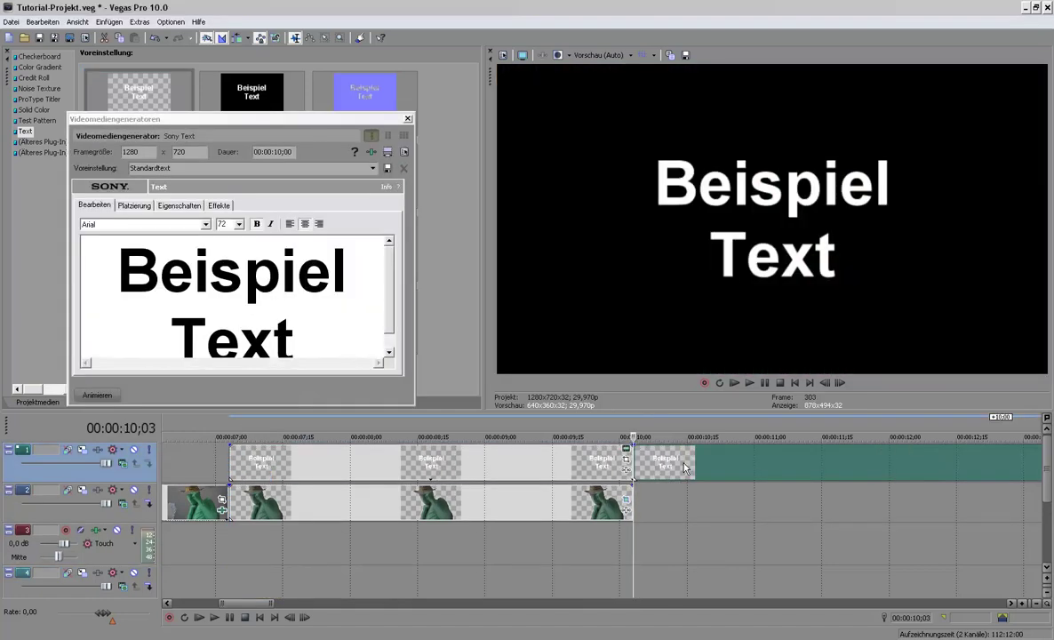
key("Delete")
Step: Replace the sample text with JEAN / as "Green Man" and preview it at 8;12
left_click(306, 353)
key("ctrl+a")
type("Text")
key("ctrl+z")
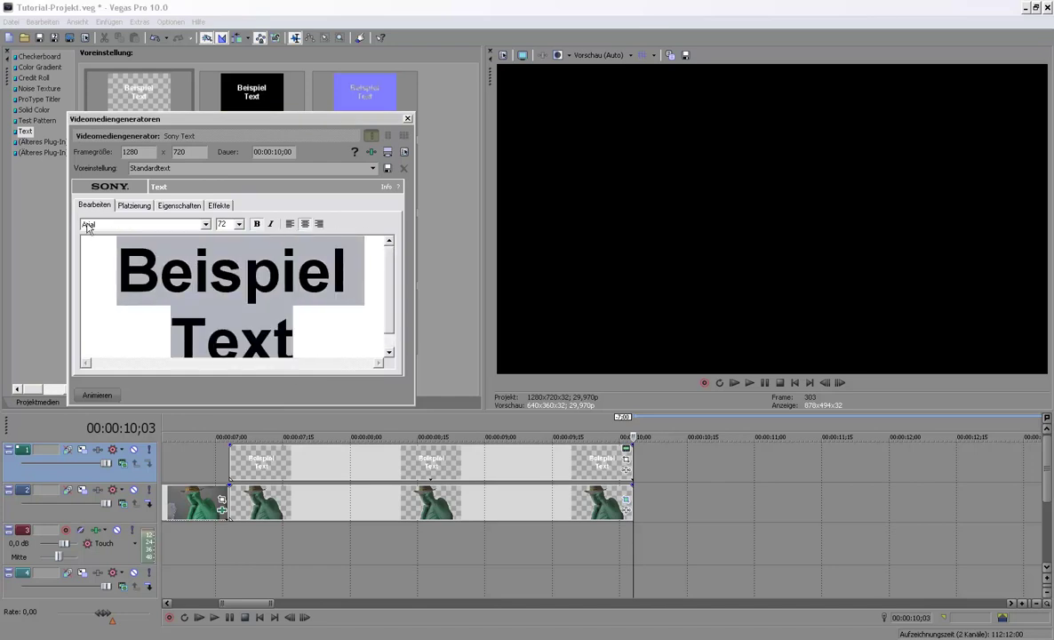
type("JEAN")
key("BackSpace")
key("BackSpace")
key("BackSpace")
type("as \"")
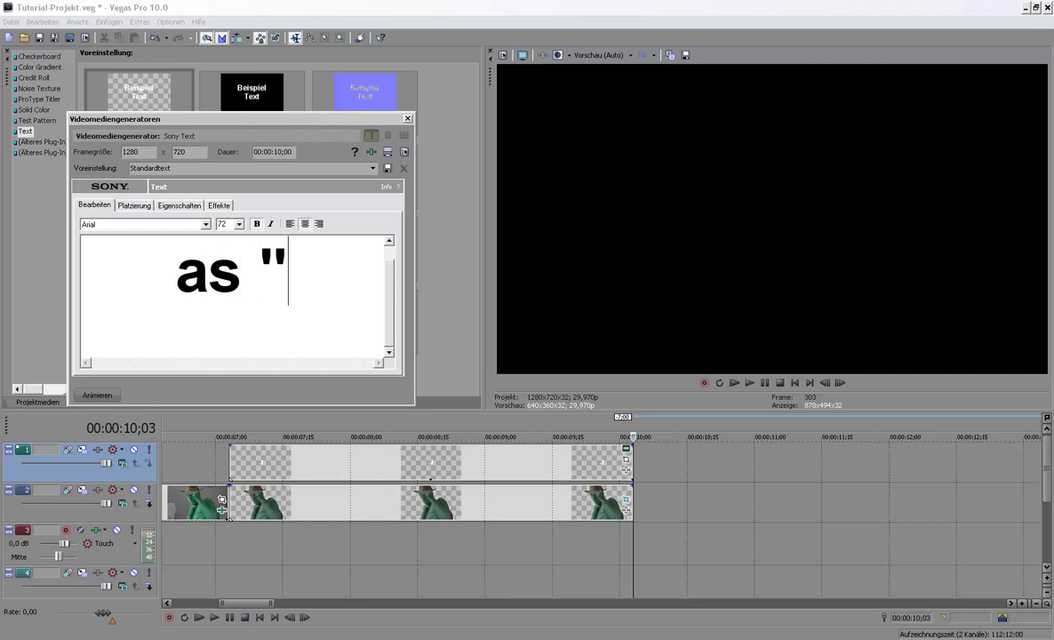
type("Green")
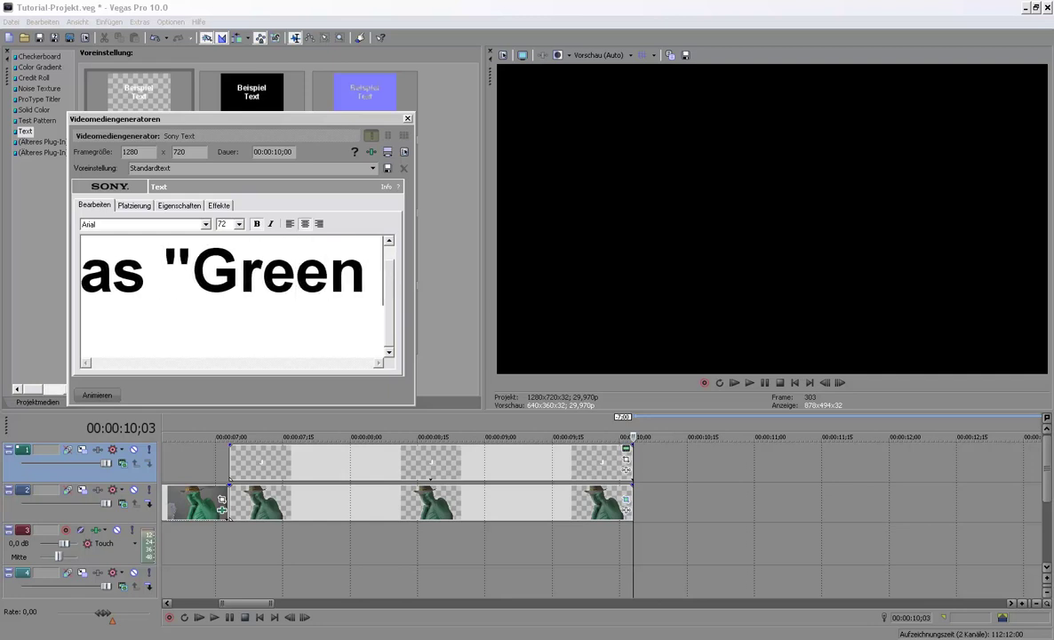
type(" Man\"")
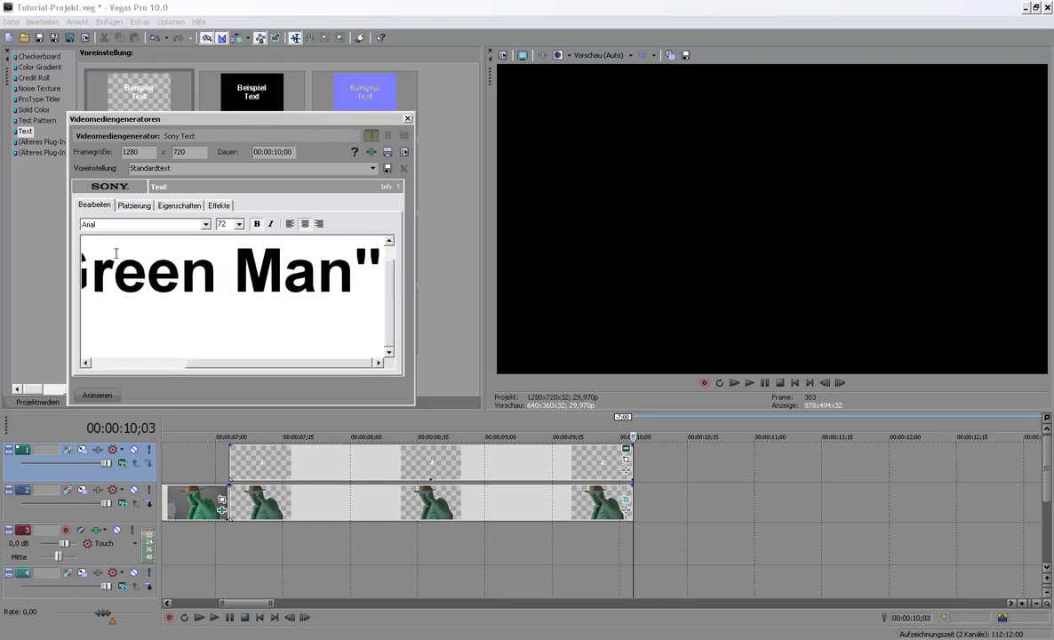
left_click(404, 578)
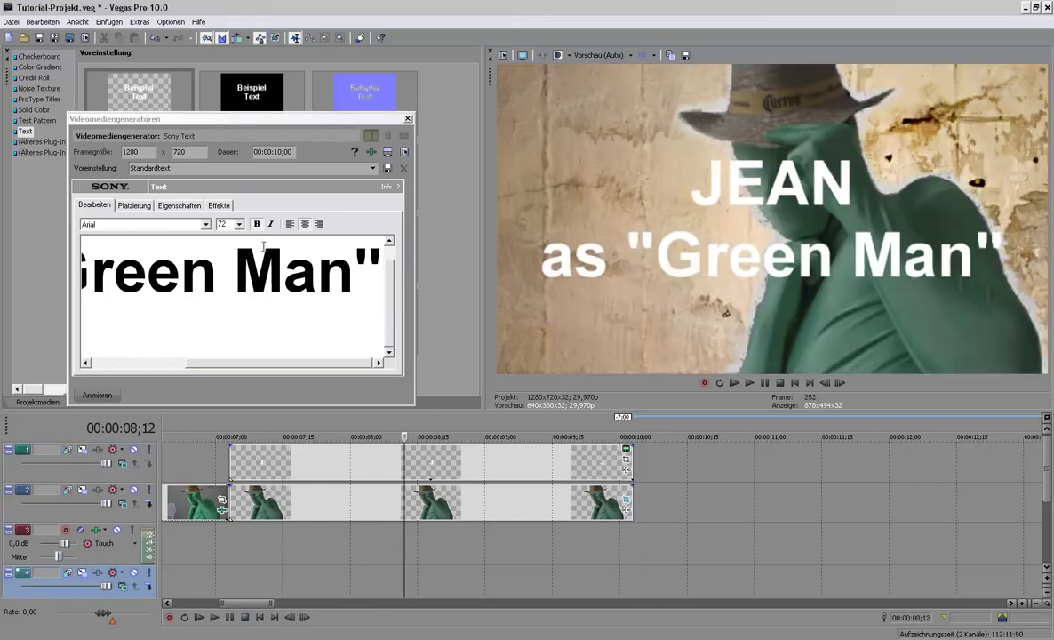
Step: Remove bold from both title lines and left-align them
left_click(367, 265)
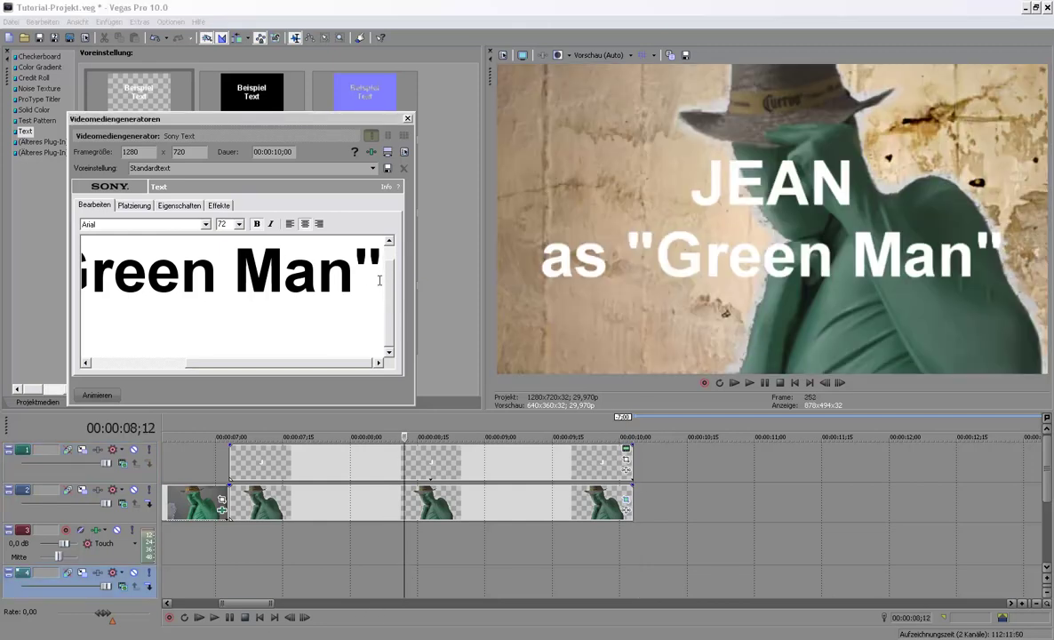
left_click_drag(381, 281, 45, 290)
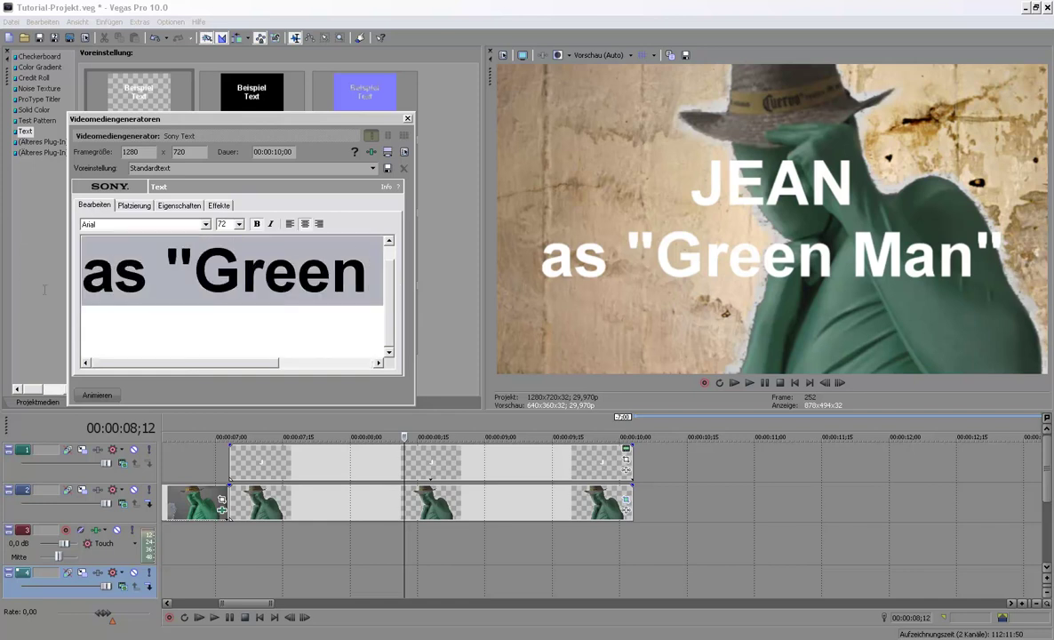
left_click(257, 224)
scroll(395, 305, "up", 1)
left_click_drag(327, 267, 165, 265)
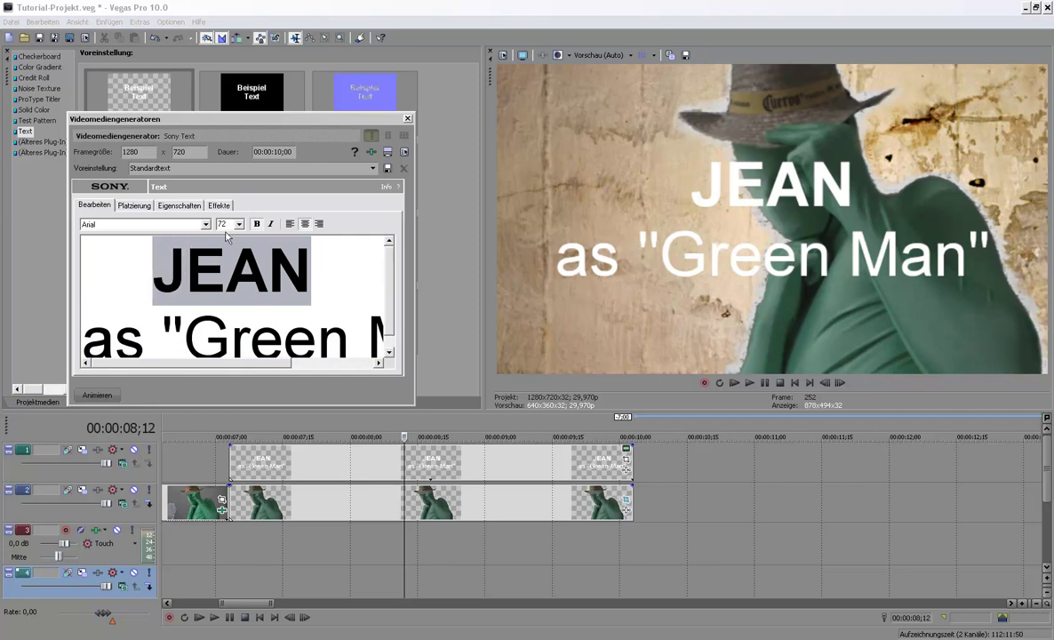
left_click(257, 224)
scroll(388, 286, "down", 1)
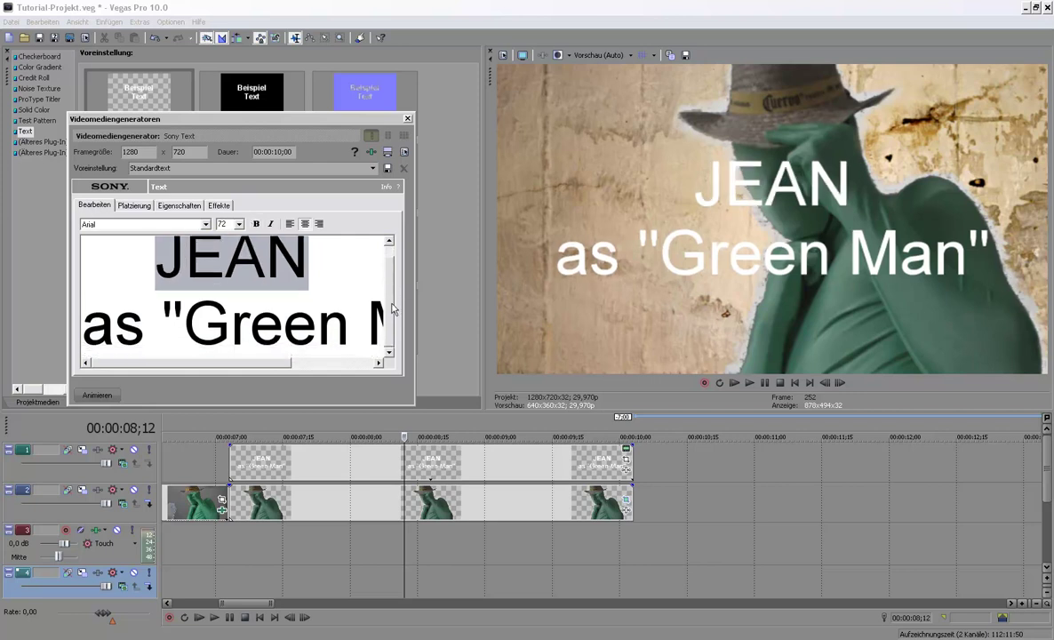
left_click_drag(109, 307, 387, 353)
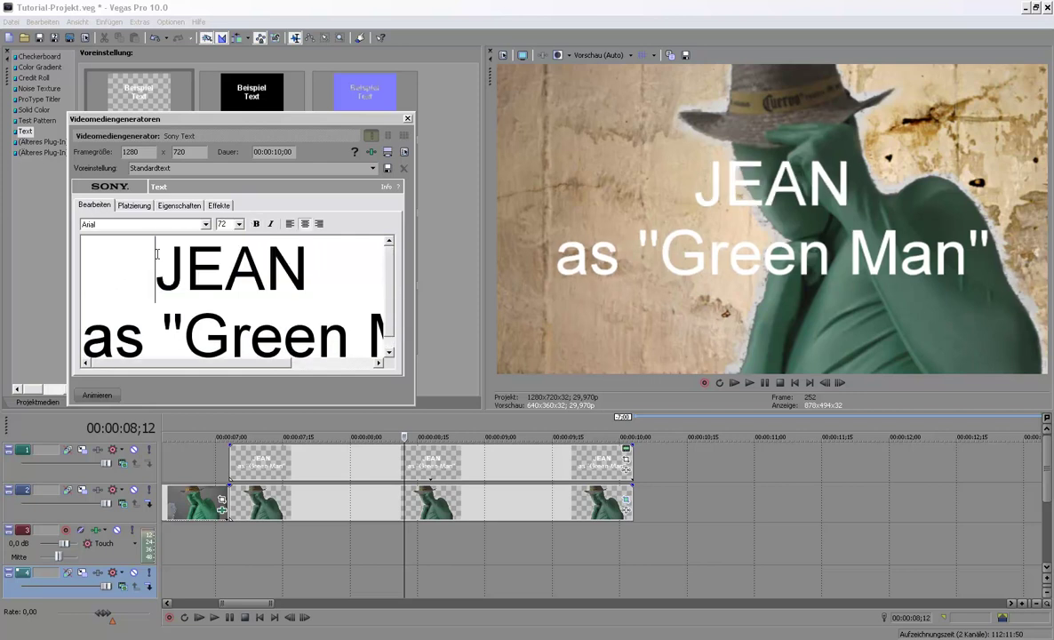
left_click(290, 224)
Step: Change the title font to Impact
left_click(205, 225)
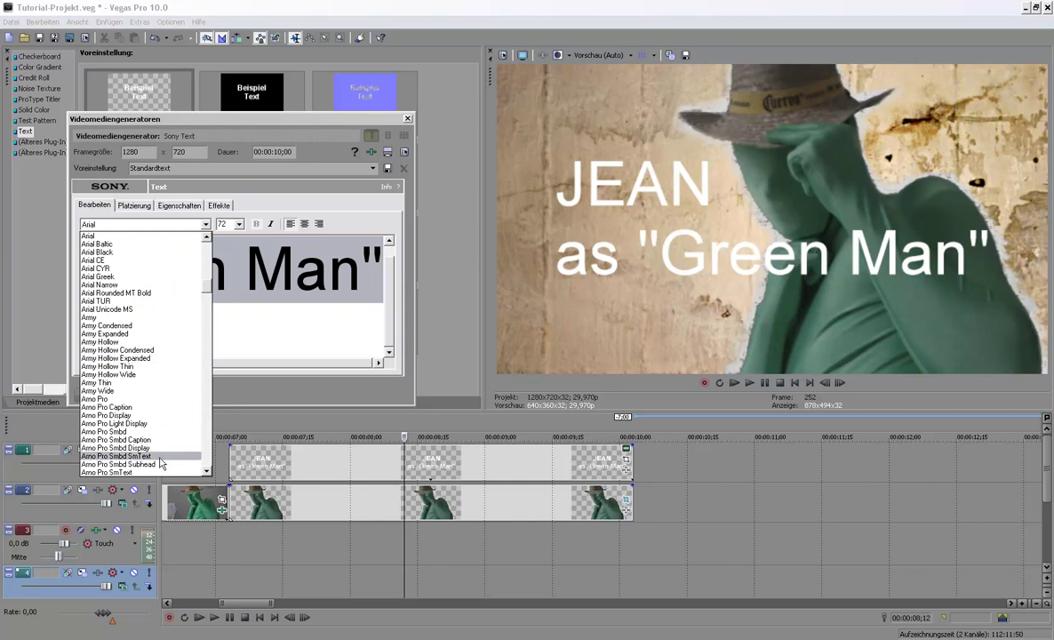
left_click(206, 472)
left_click_drag(206, 472, 206, 473)
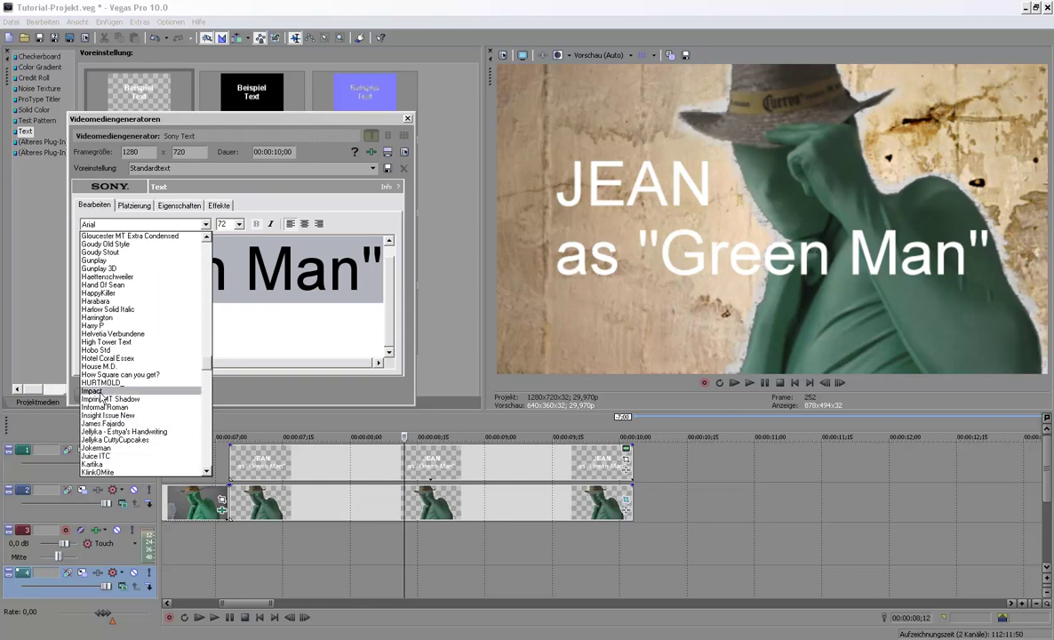
left_click(91, 391)
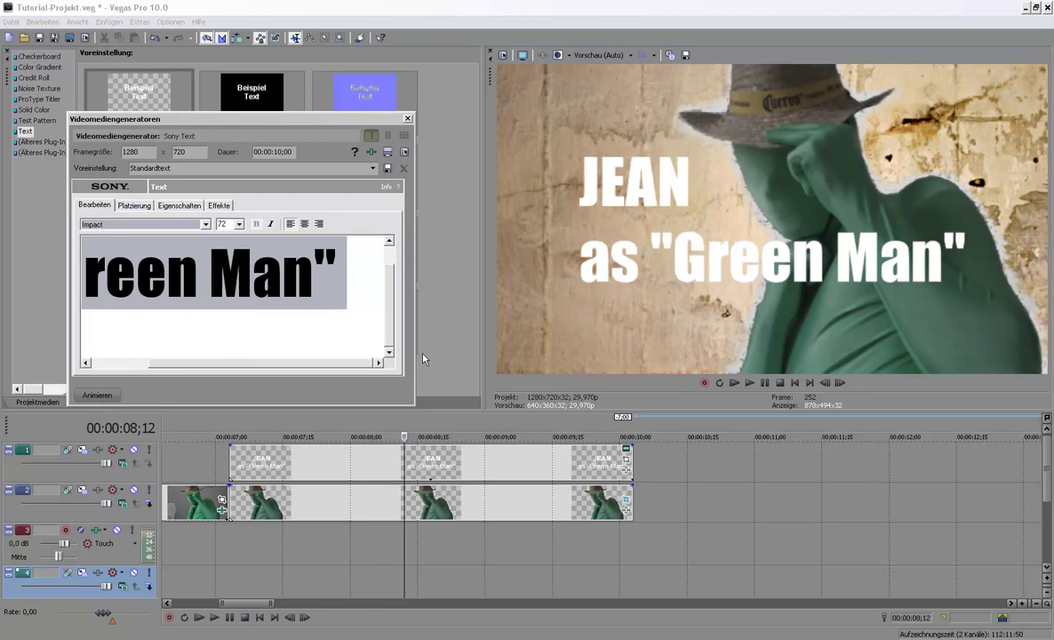
scroll(391, 314, "up", 1)
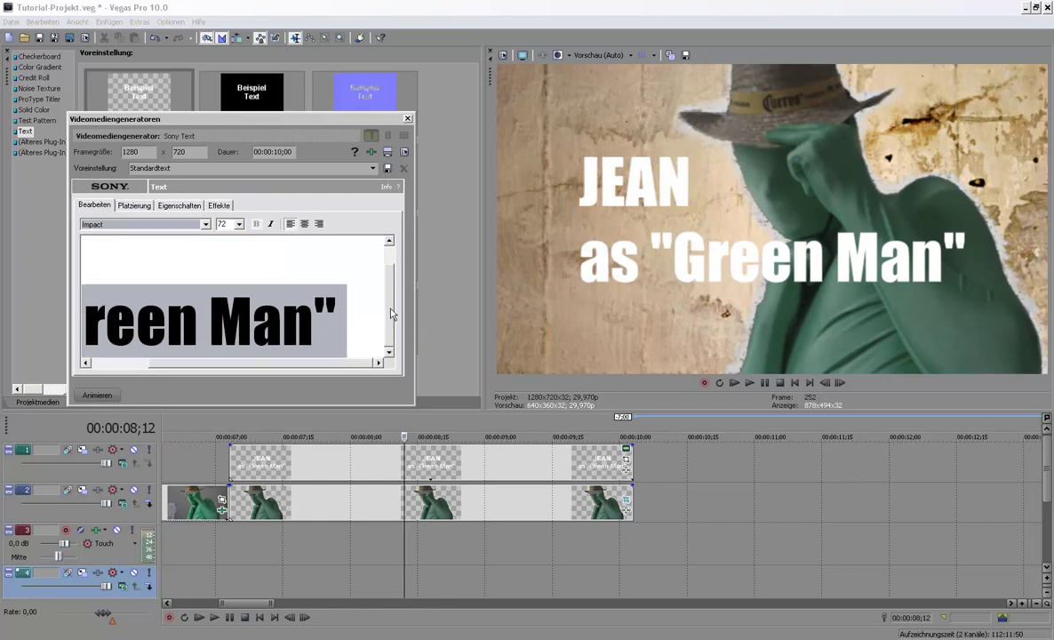
left_click_drag(392, 313, 397, 290)
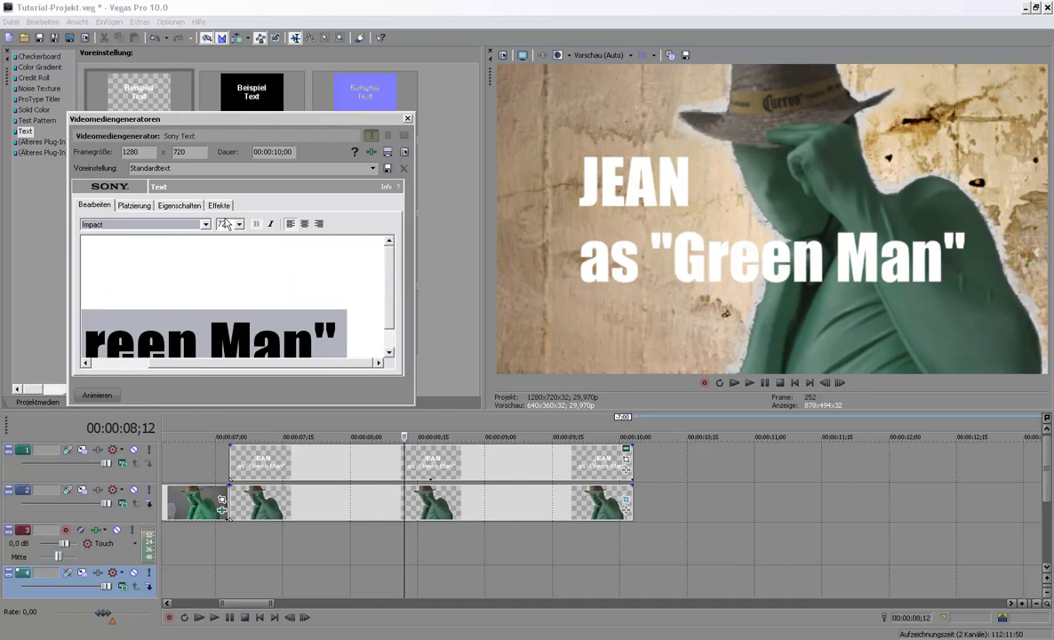
Step: Set JEAN to size 120 and the as "Green Man" line to size 50
left_click(222, 264)
double_click(171, 250)
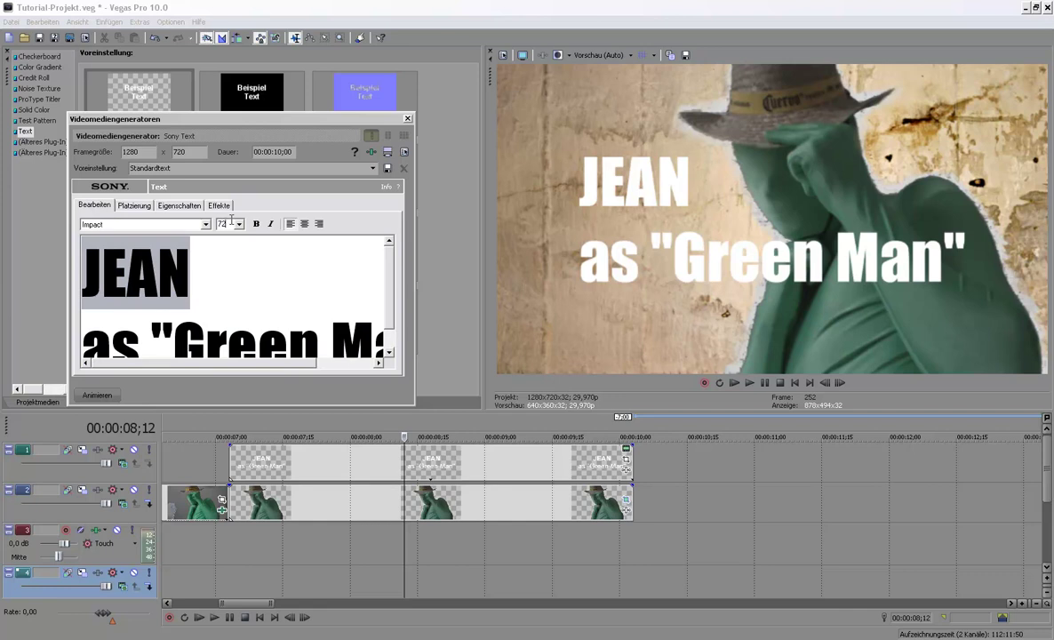
type("120")
key("Return")
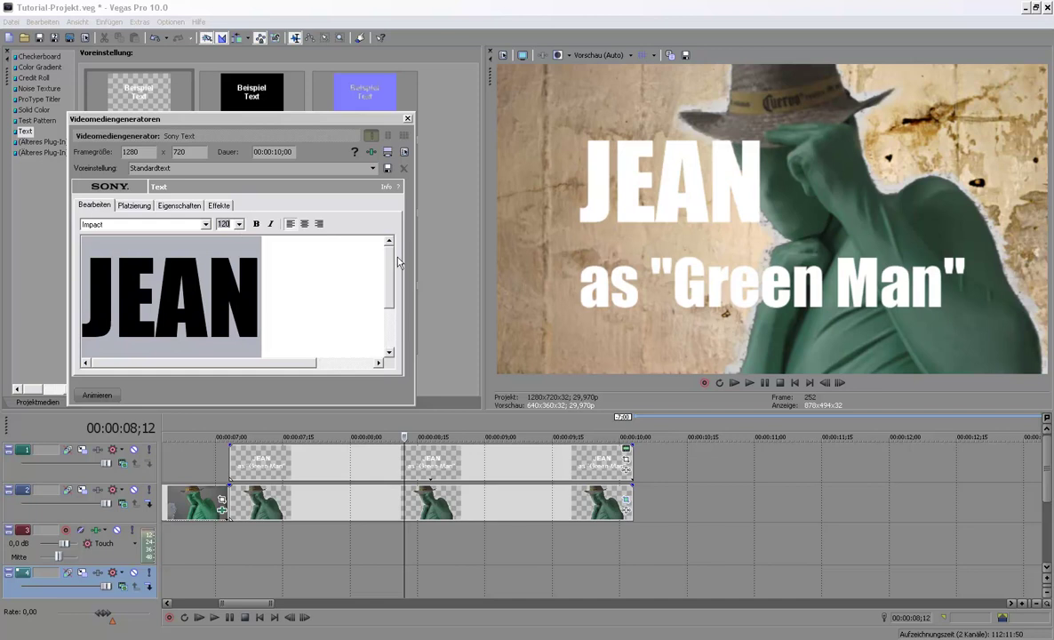
scroll(360, 257, "down", 2)
scroll(142, 339, "down", 1)
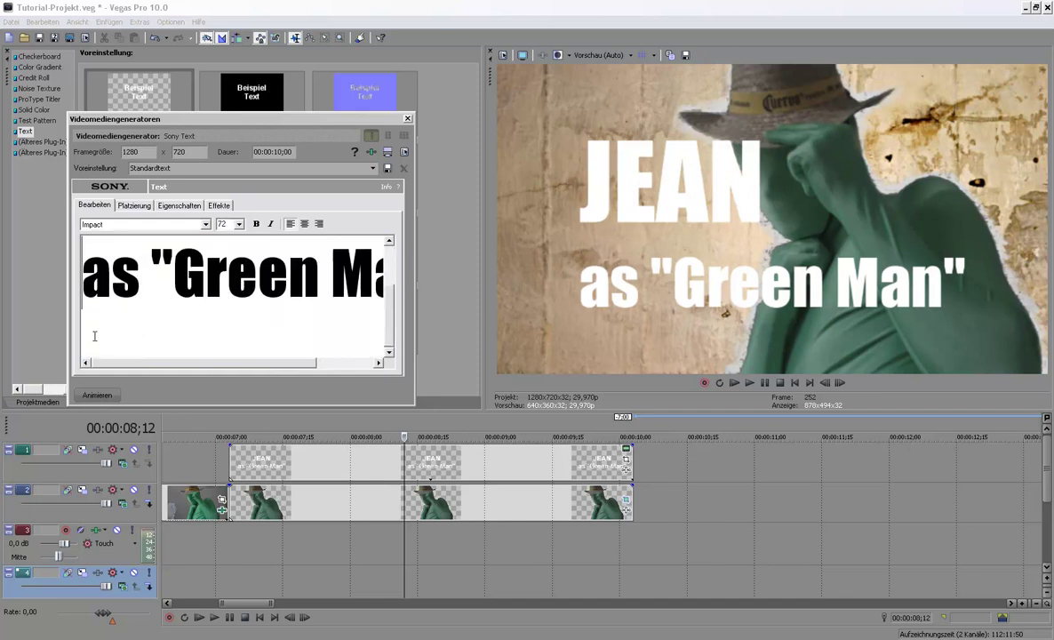
left_click_drag(81, 271, 444, 291)
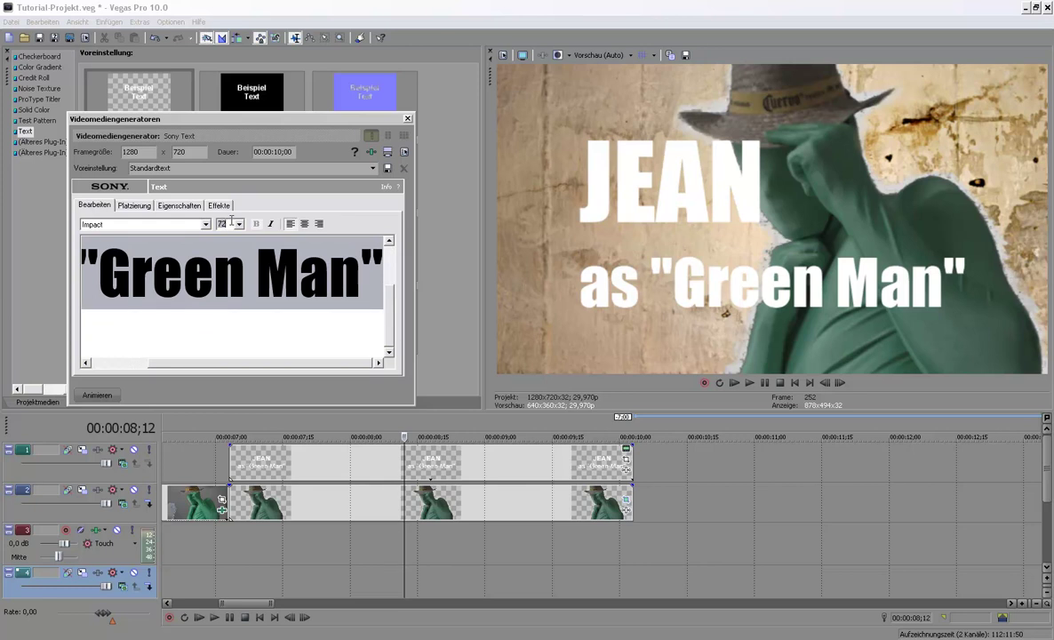
type("40")
key("Return")
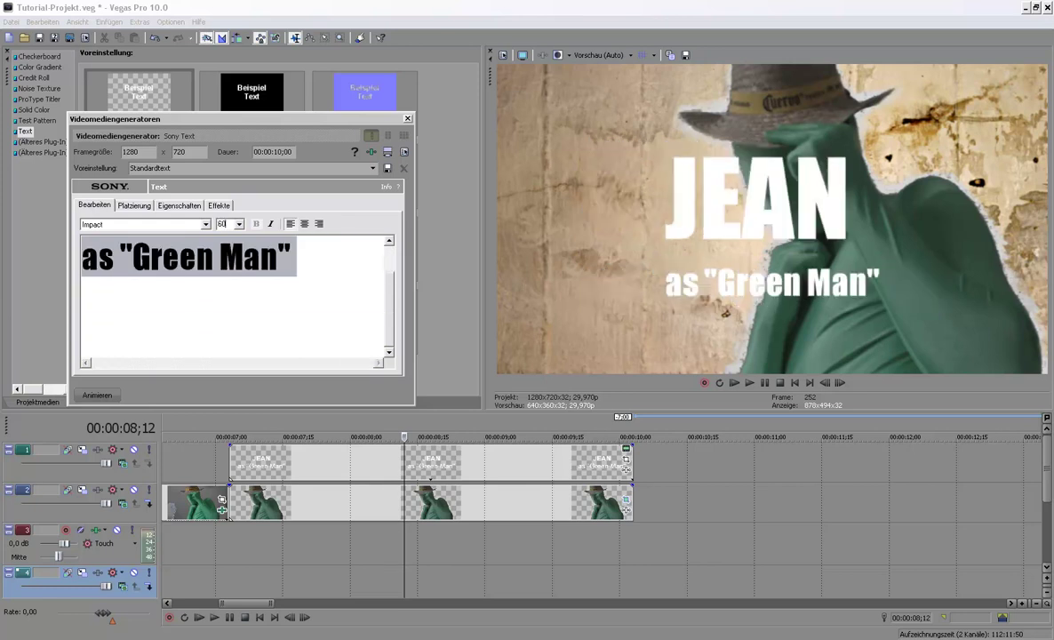
key("Return")
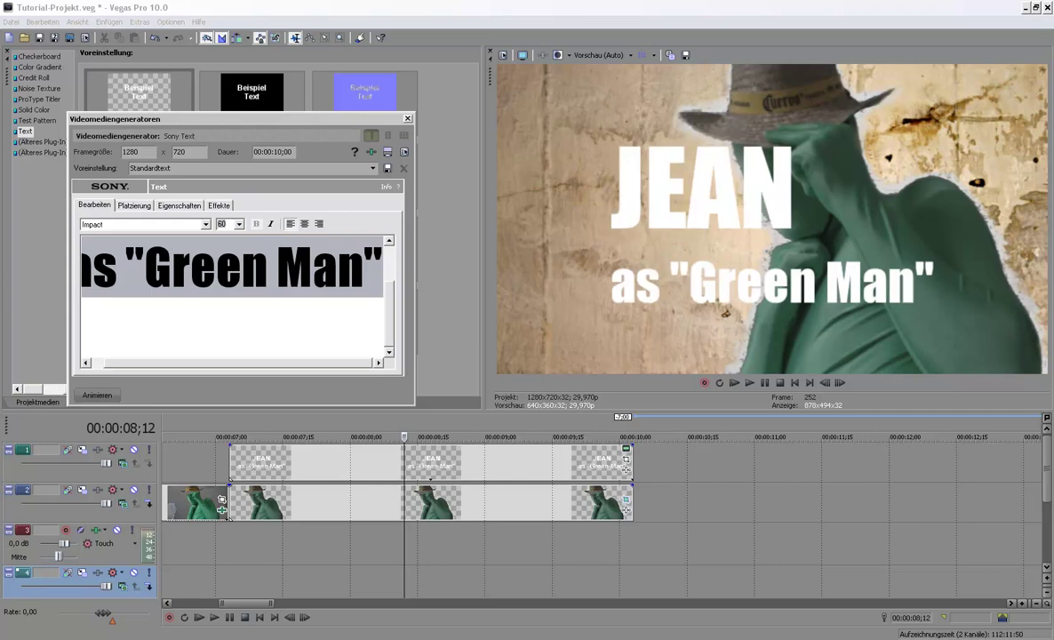
type("50")
key("Return")
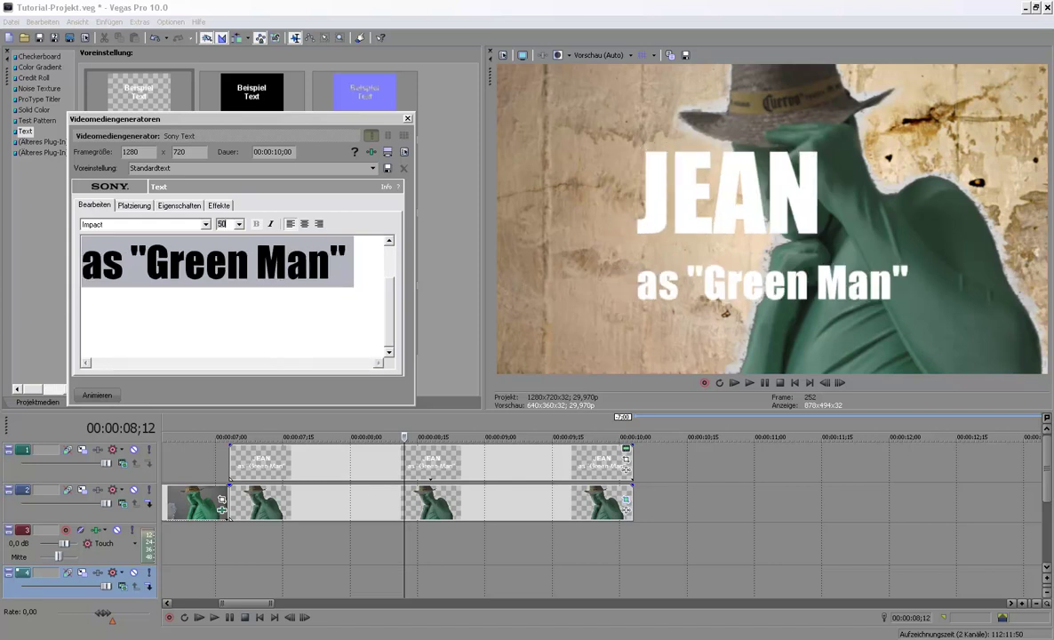
left_click(135, 205)
Step: Set tracking to 0.924, scale to 1 and line spacing to 0.555 in Eigenschaften
left_click(181, 206)
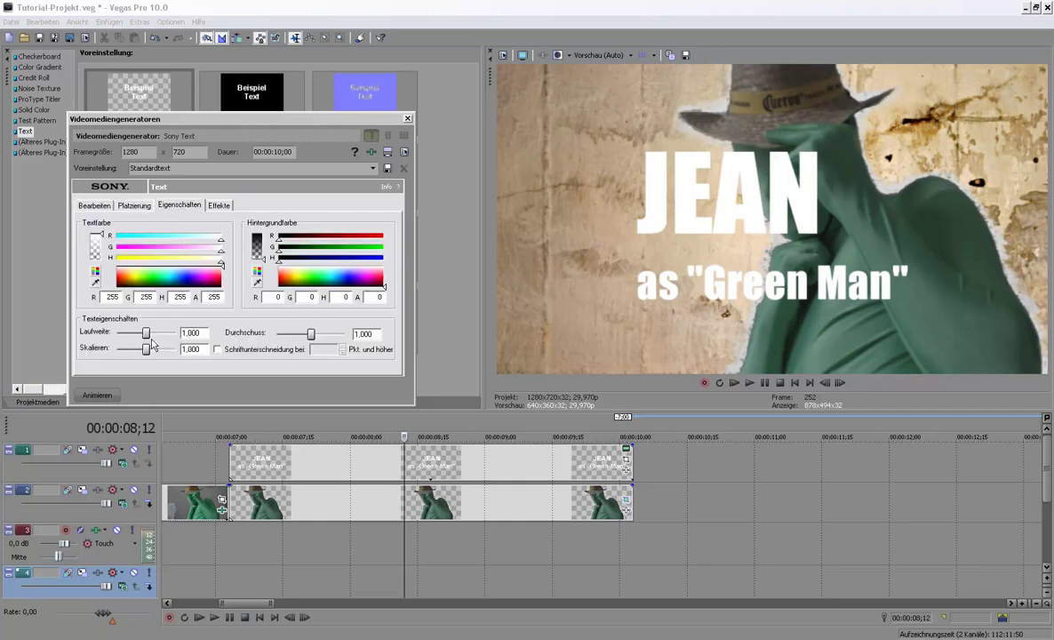
left_click_drag(147, 334, 147, 335)
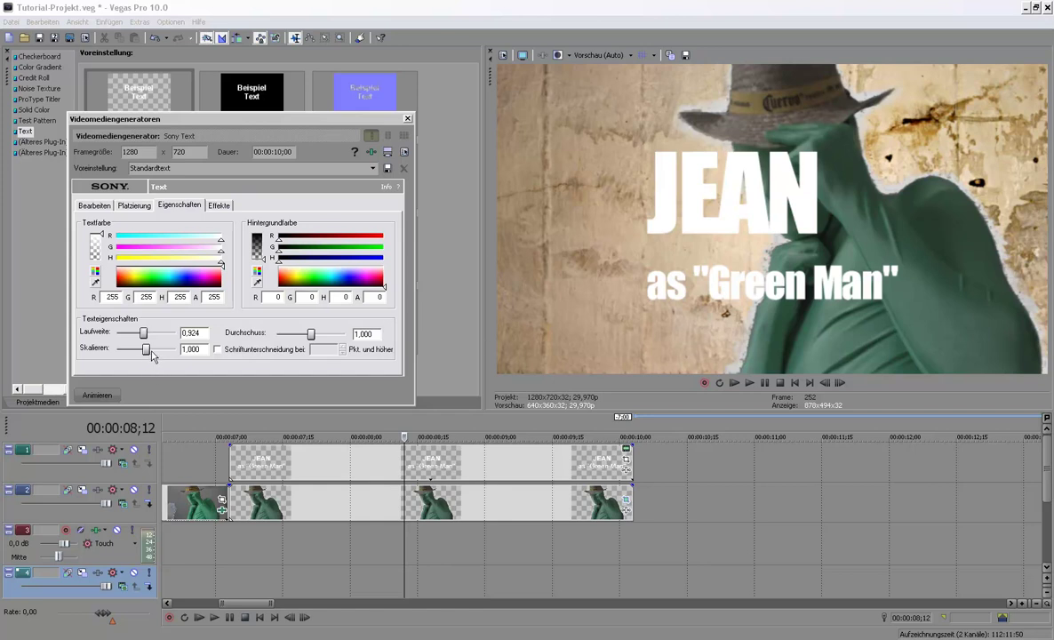
mouse_move(148, 350)
left_mouse_down()
mouse_move(507, 361)
mouse_move(148, 351)
left_mouse_up()
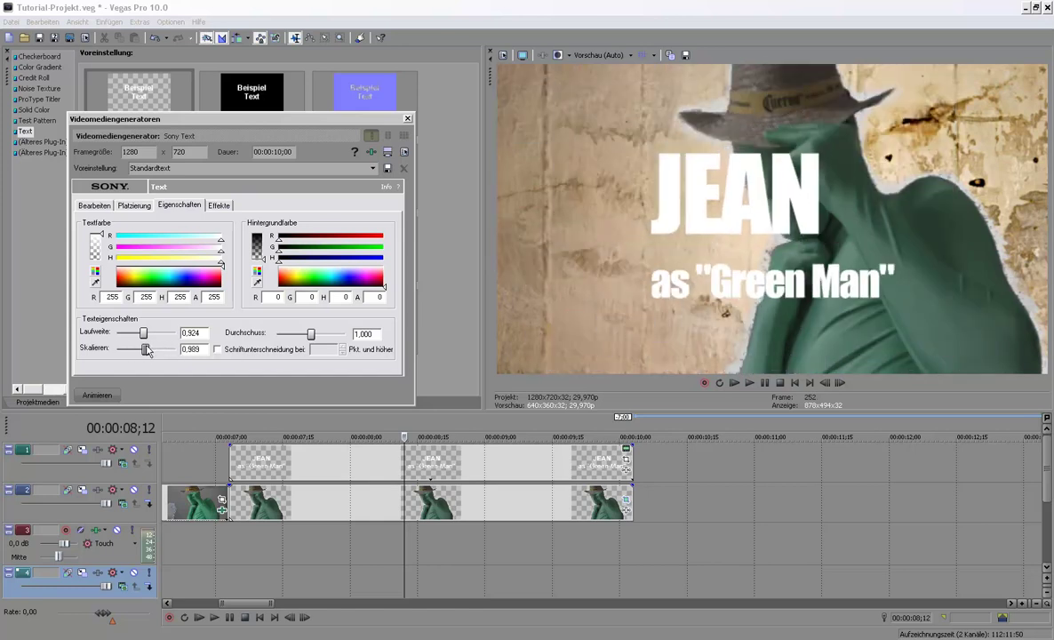
left_click_drag(183, 349, 205, 349)
type("1")
key("Return")
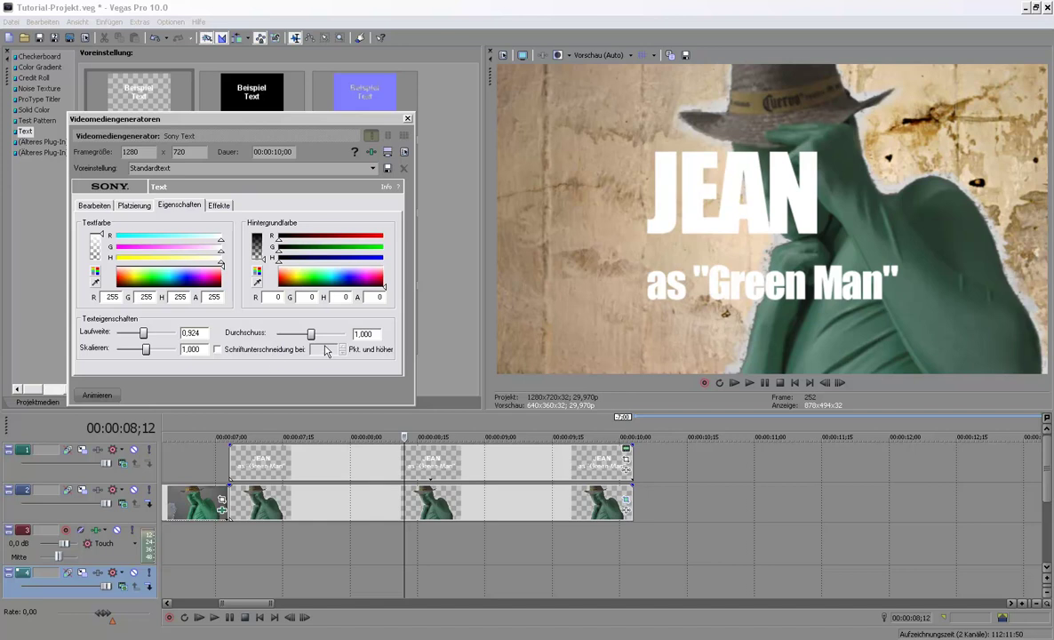
left_click_drag(311, 335, 296, 333)
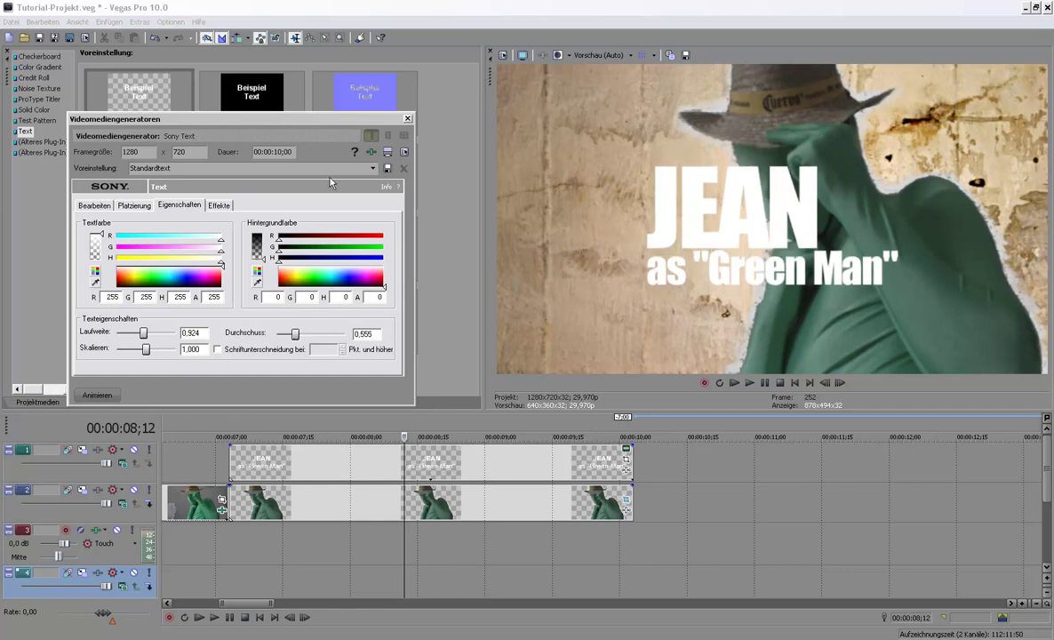
Step: Turn on Schatten ziehen in Effekte and close the text generator
left_click(222, 205)
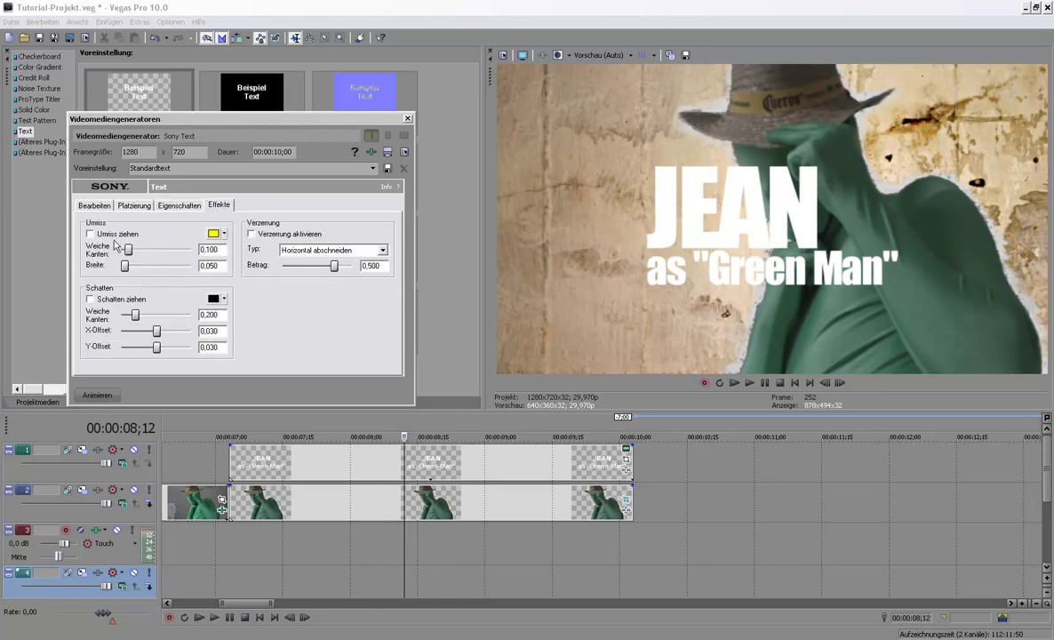
left_click(90, 299)
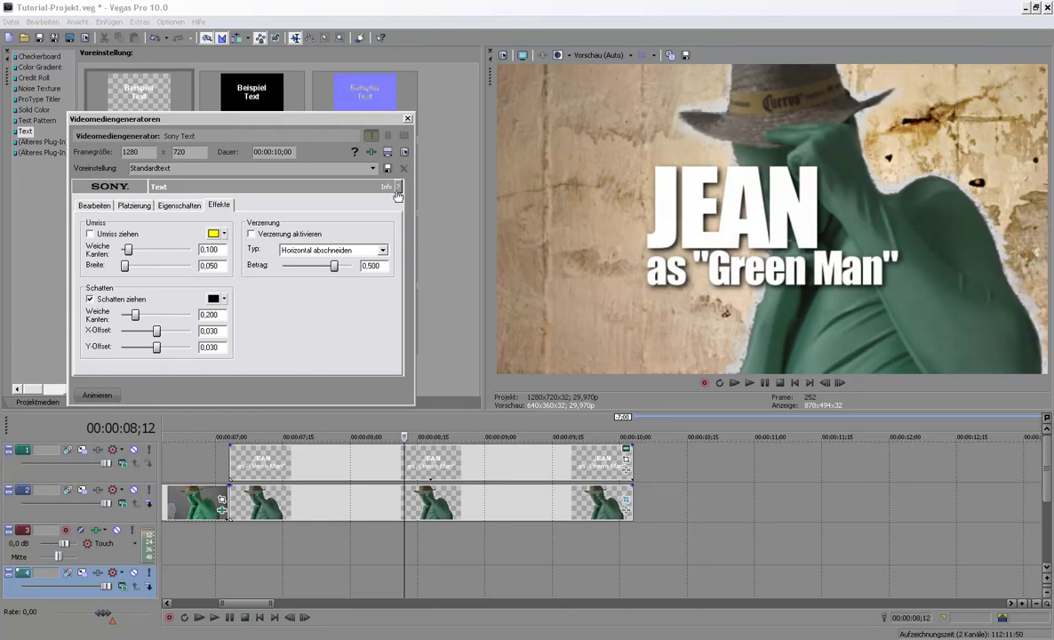
left_click(408, 119)
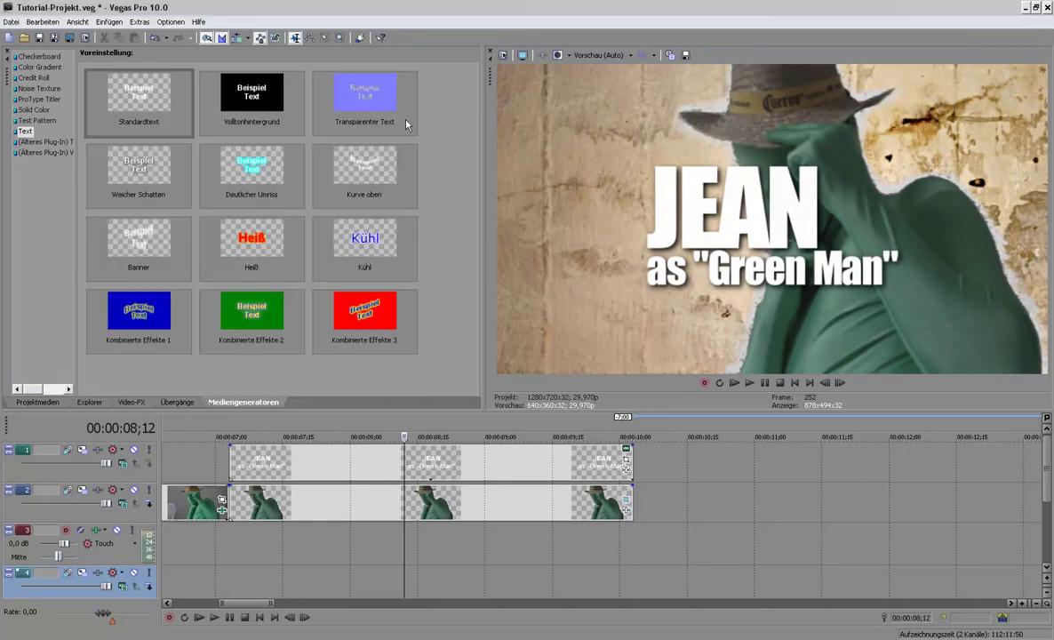
Step: Rotate the title's pan/crop frame to -7.6° and shift it beside the figure
left_click(625, 462)
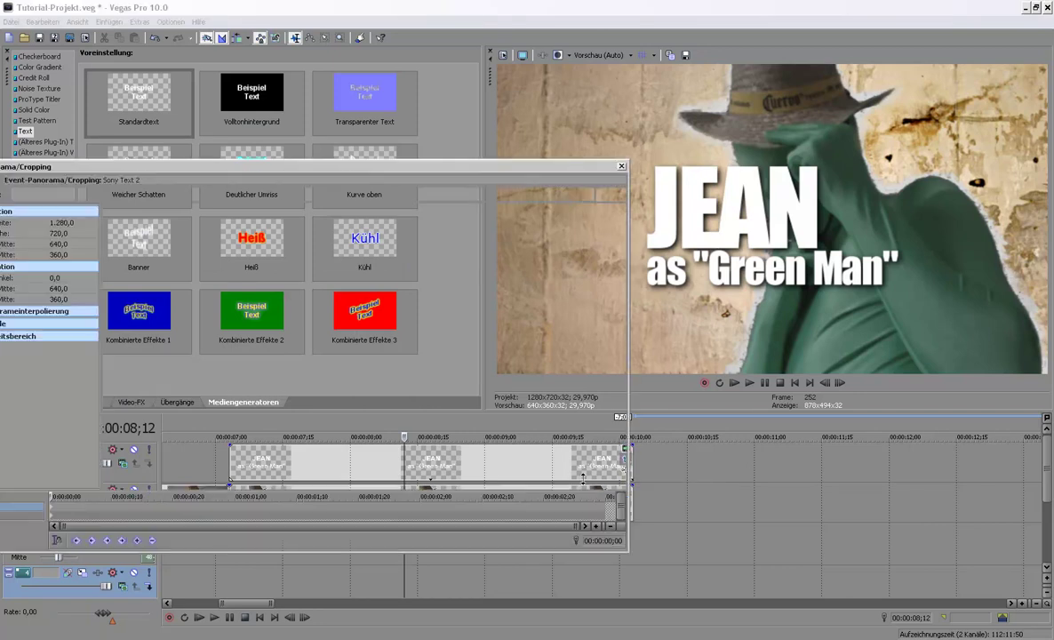
scroll(603, 217, "down", 2)
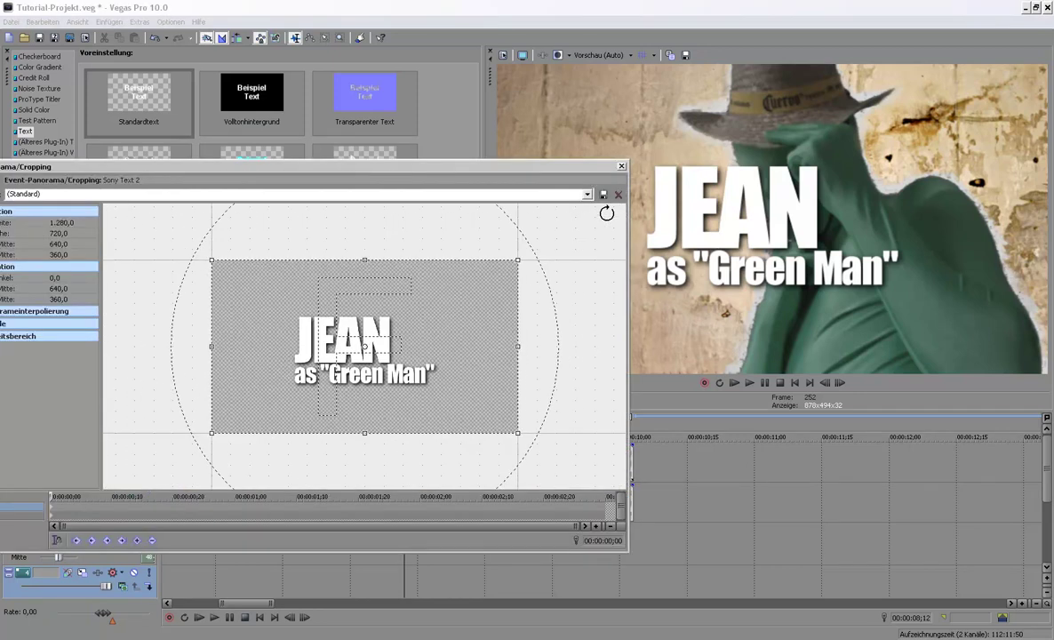
left_click_drag(515, 240, 499, 222)
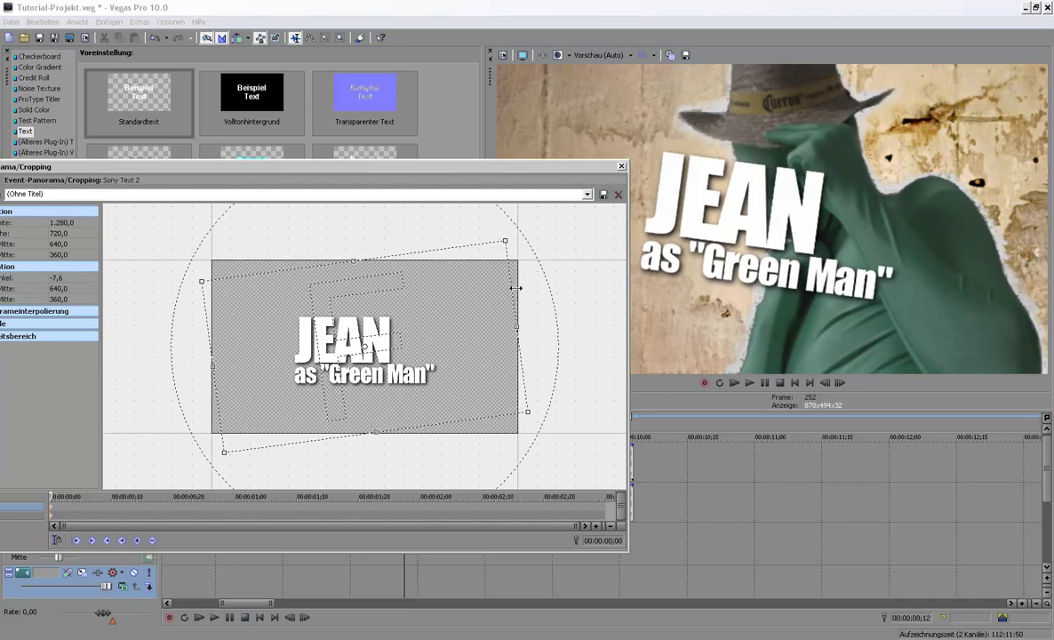
mouse_move(501, 330)
left_mouse_down()
mouse_move(561, 334)
mouse_move(552, 329)
left_mouse_up()
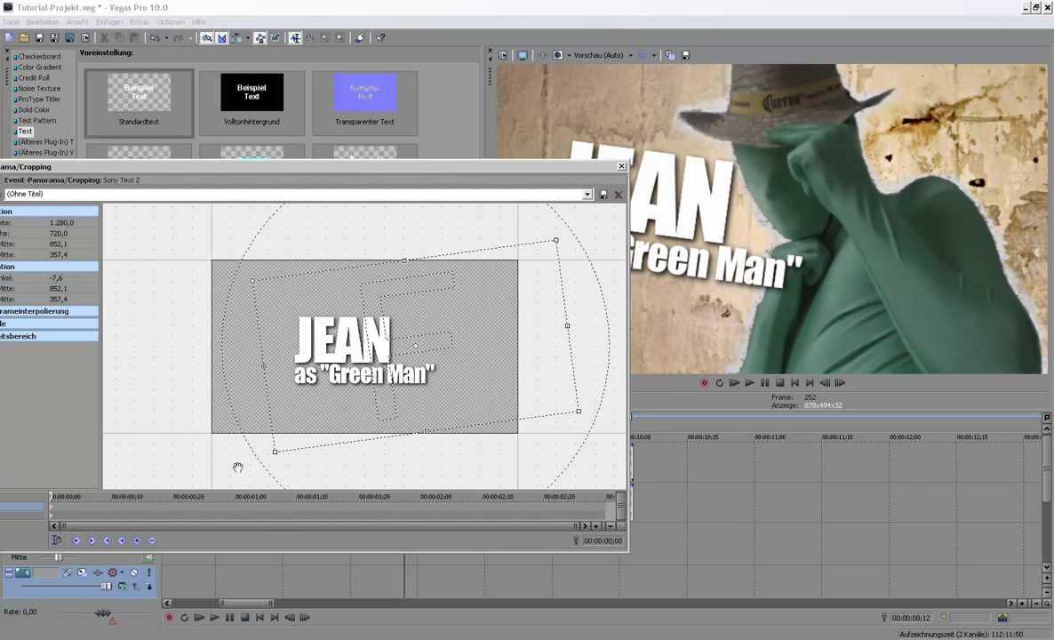
Step: Key a slight position nudge on the clip's last frame
left_click_drag(51, 496, 608, 491)
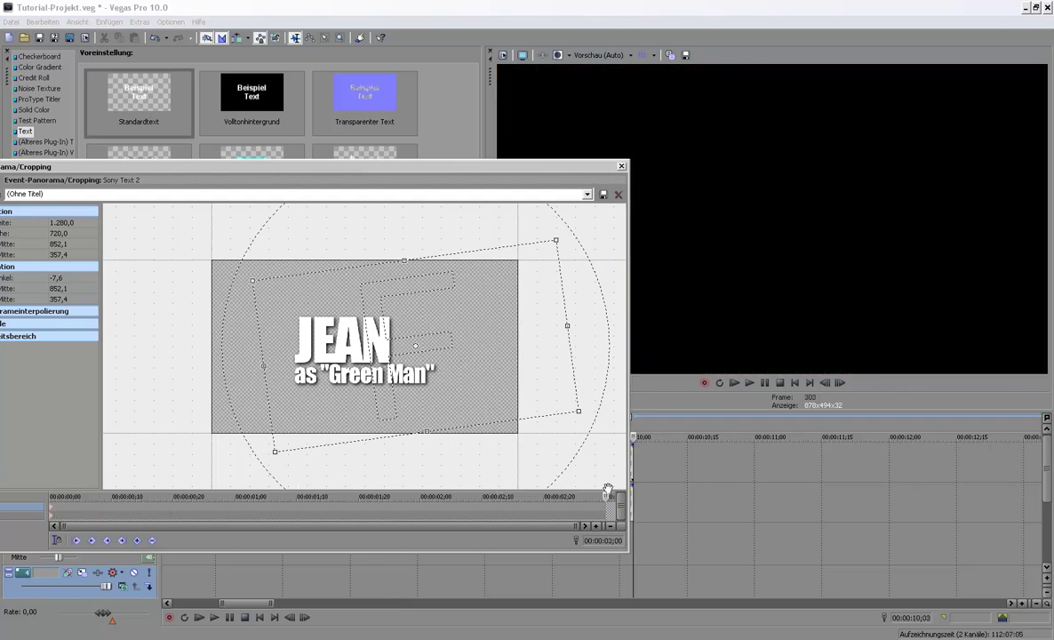
key("Left")
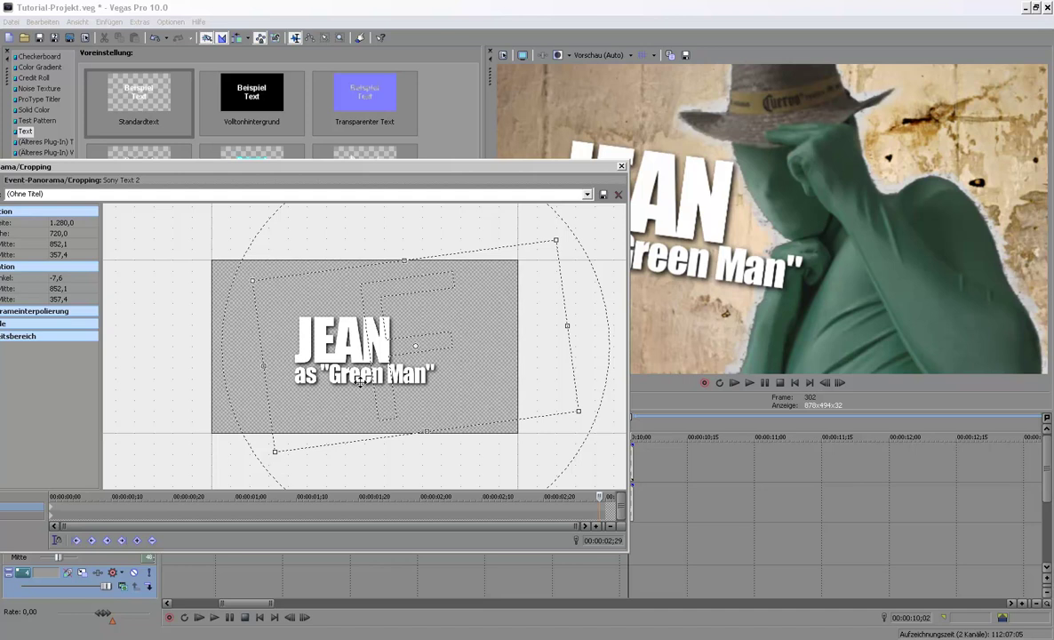
left_click_drag(360, 381, 360, 382)
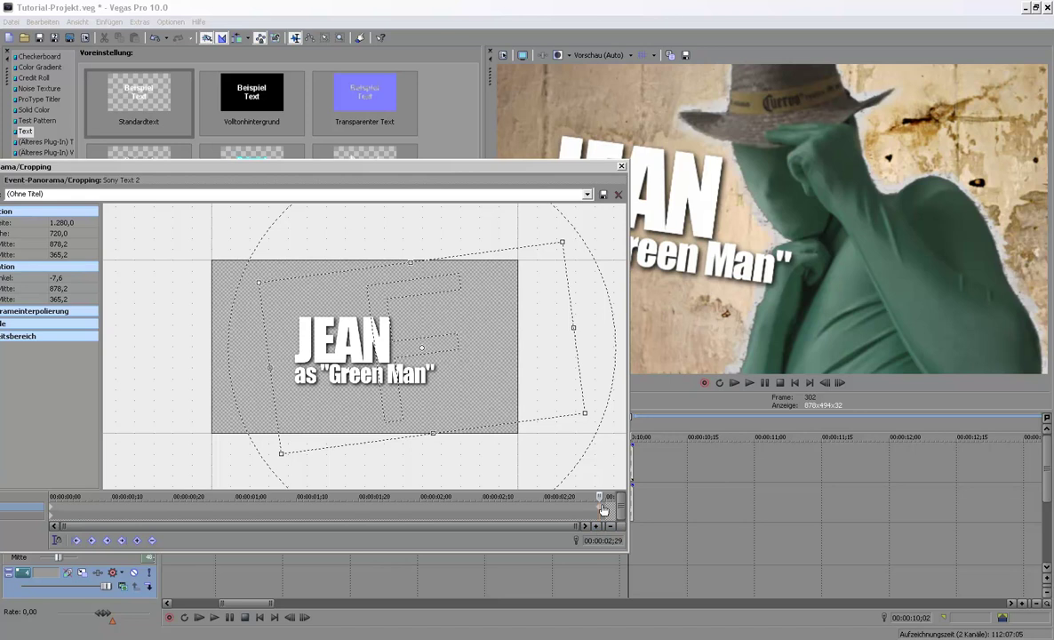
left_click_drag(603, 510, 608, 510)
Step: Close the title's Pan/Crop window and play the timeline to review the title
left_click(622, 167)
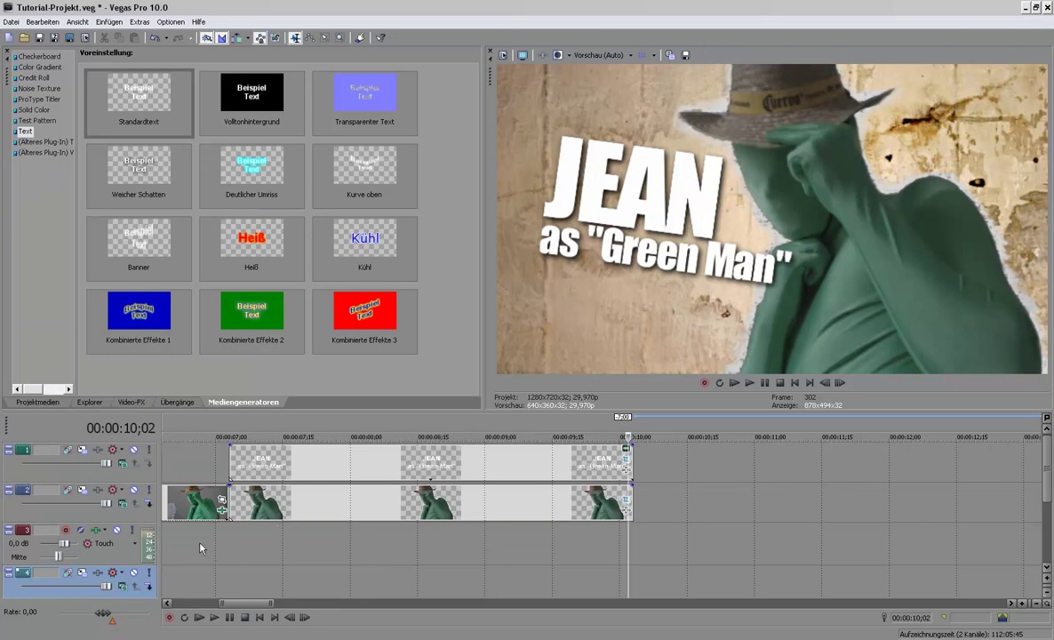
left_click(203, 549)
left_click(214, 617)
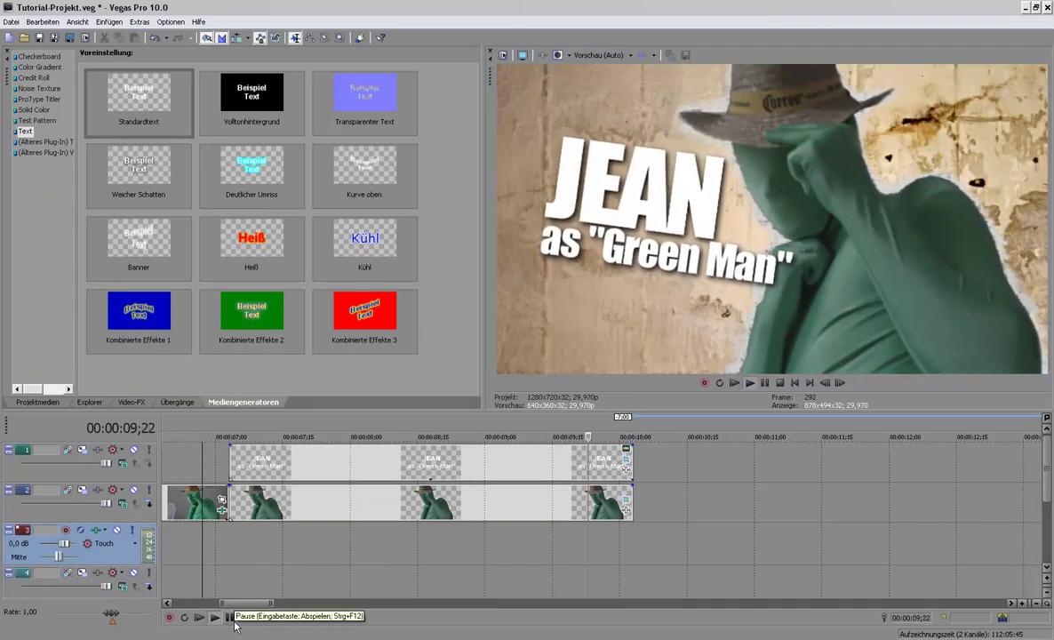
Step: On Bild2 Kopie's last frame, shrink the Pan/Crop frame slightly so the figure zooms in
left_click(557, 560)
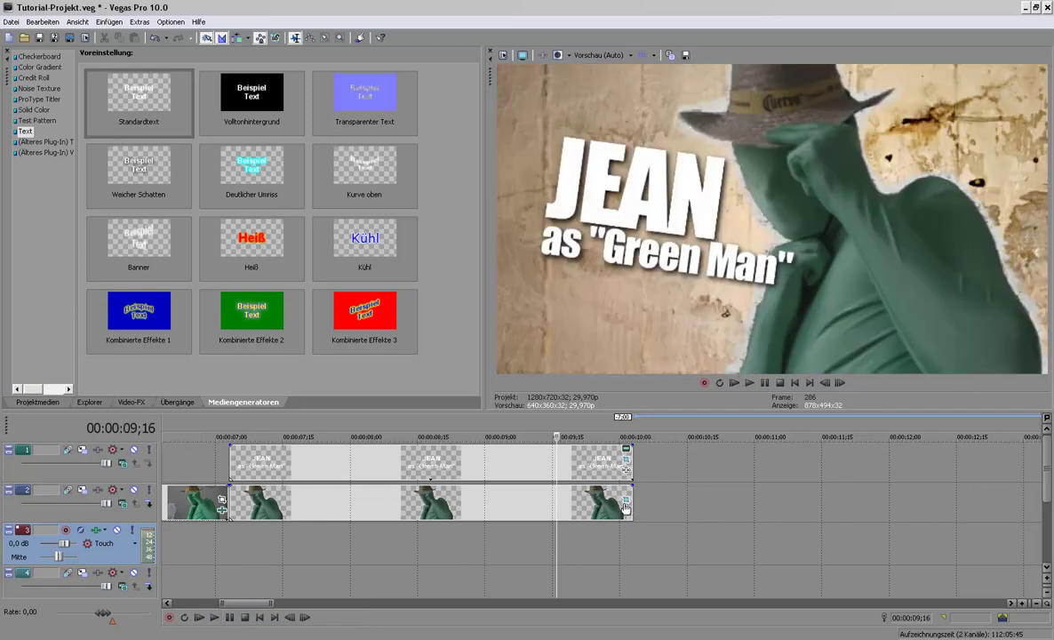
left_click(626, 505)
left_click_drag(106, 497, 600, 497)
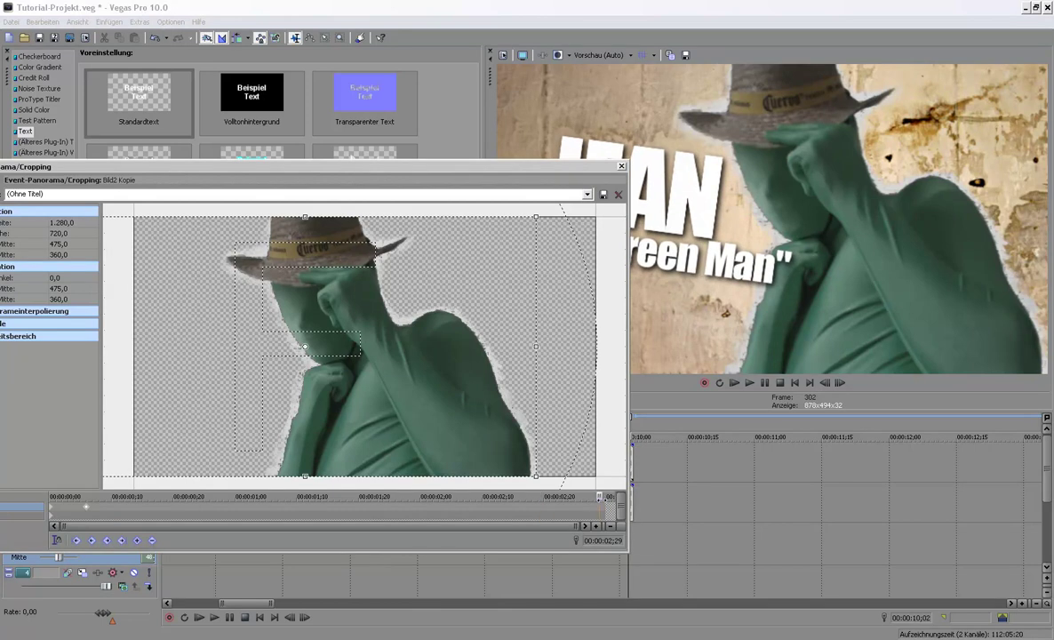
scroll(546, 249, "down", 1)
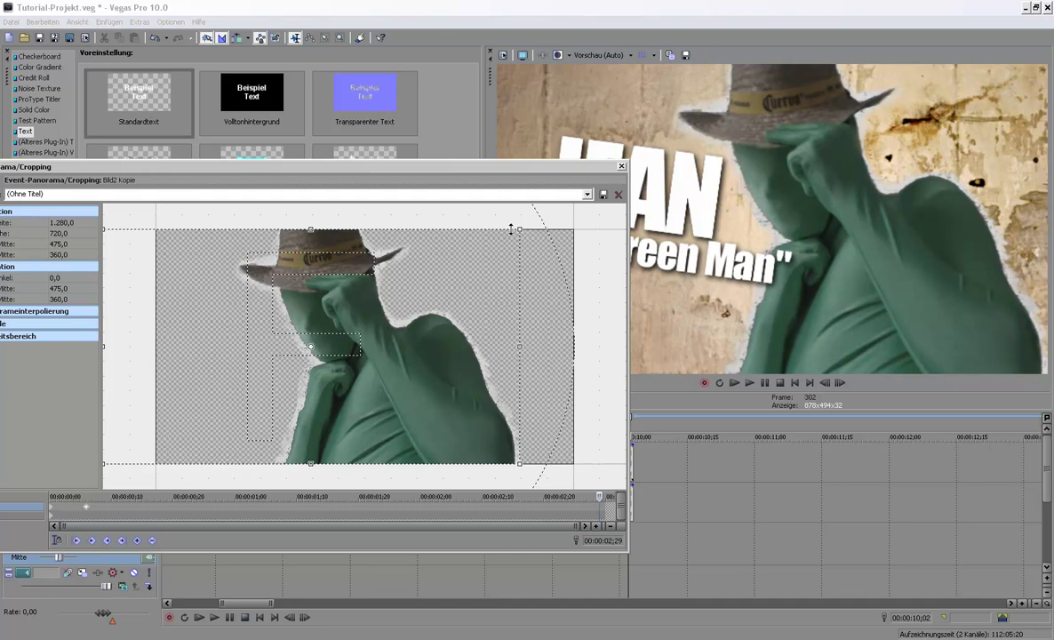
left_click_drag(514, 229, 510, 237)
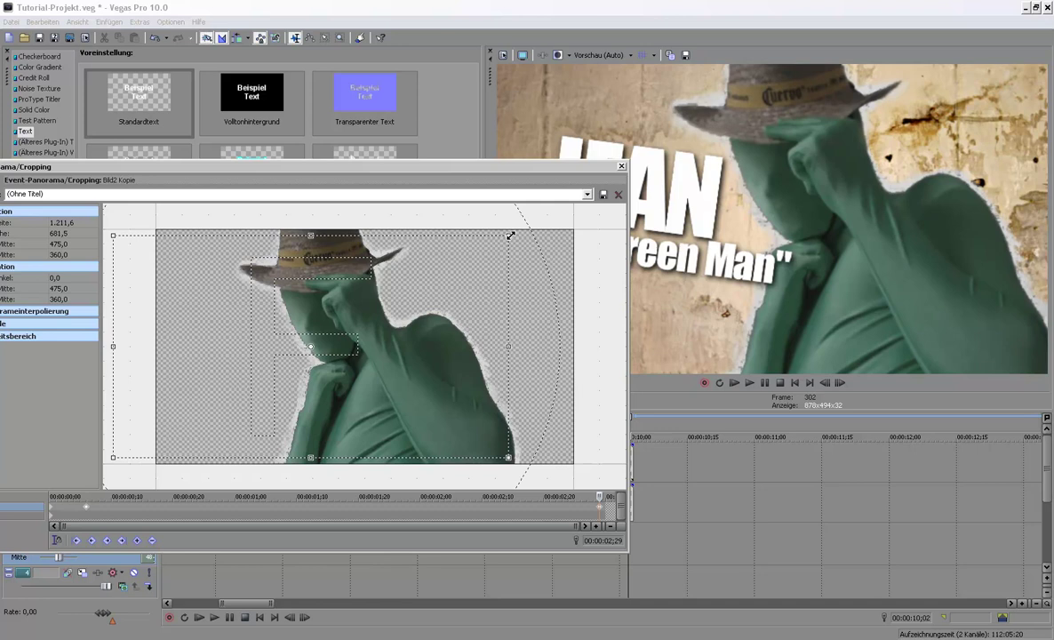
left_click(601, 512)
left_click(622, 168)
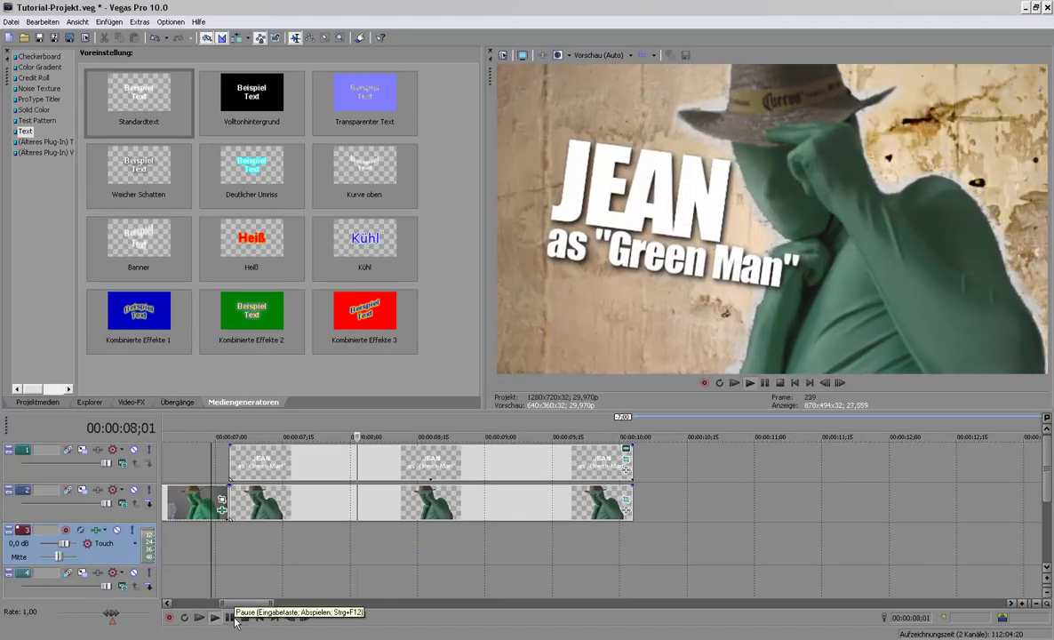
Step: Replay the edit to check the figure's zoom, then switch back to Photoshop
left_click(183, 585)
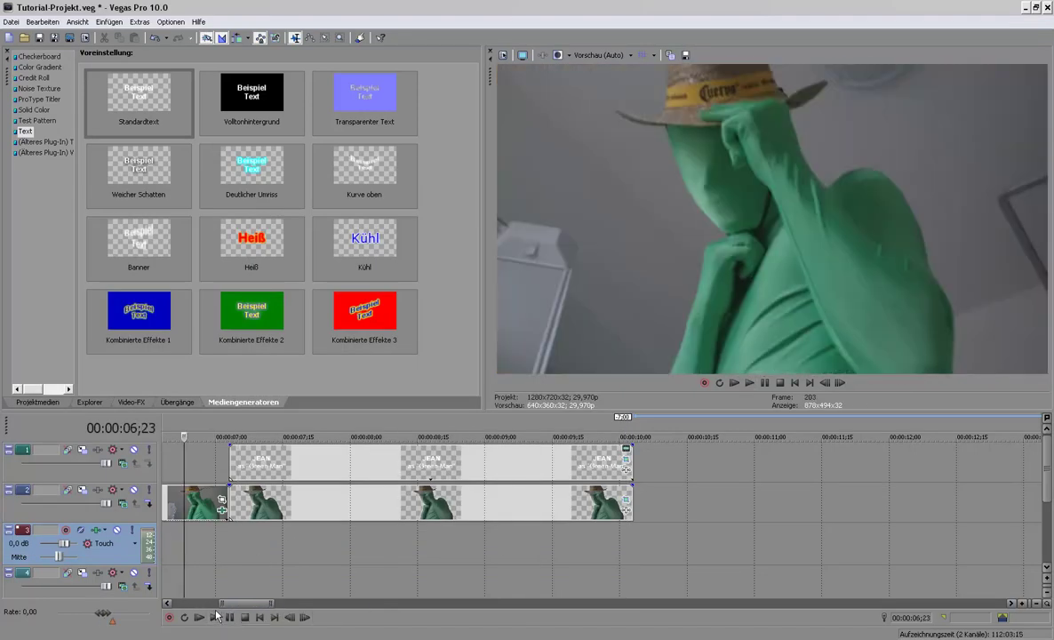
left_click(214, 617)
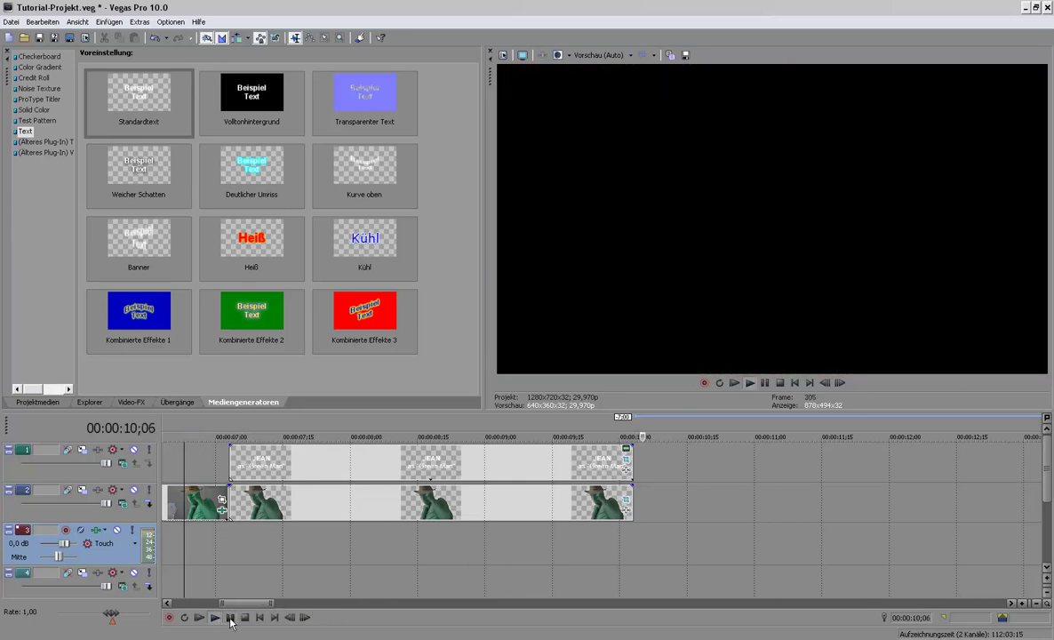
left_click(499, 564)
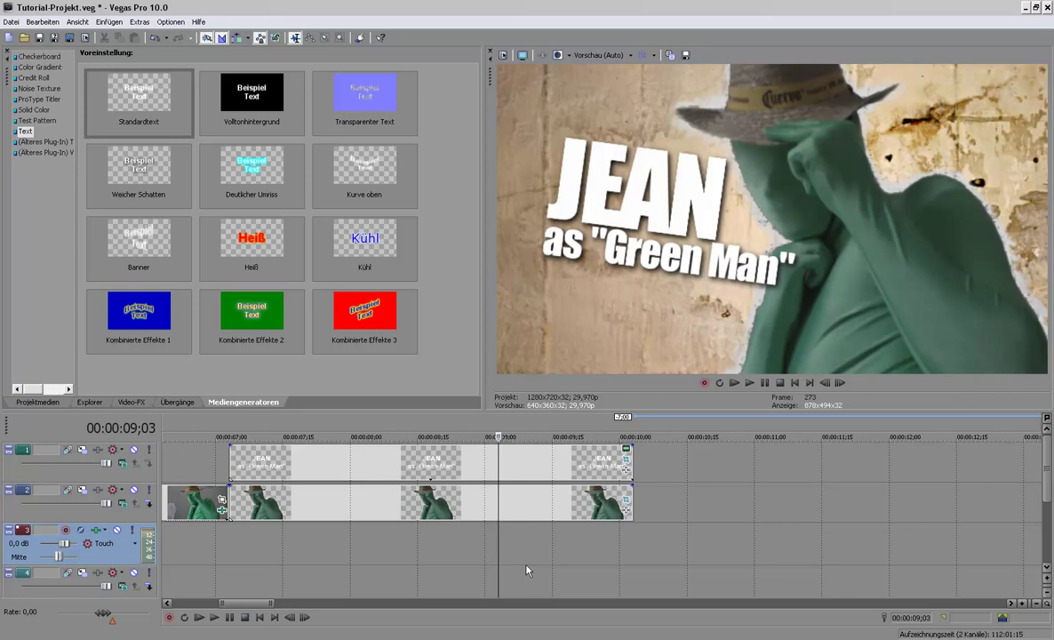
key("alt+Tab")
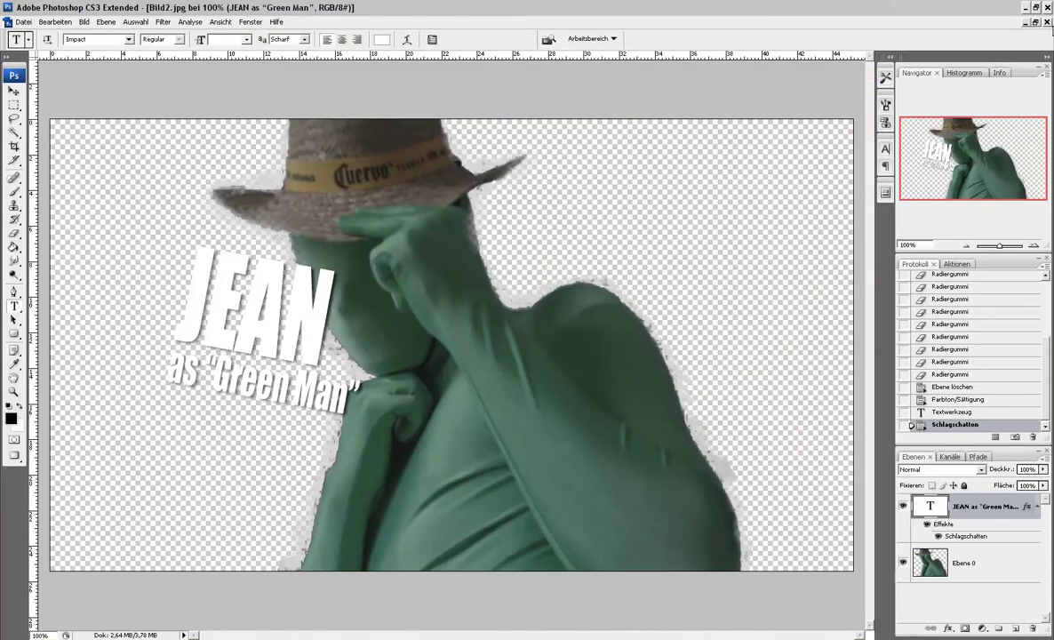
Step: Close Bild2.jpg without saving and create a new 2000×2000 px document with a transparent background
key("ctrl+w")
left_click(543, 263)
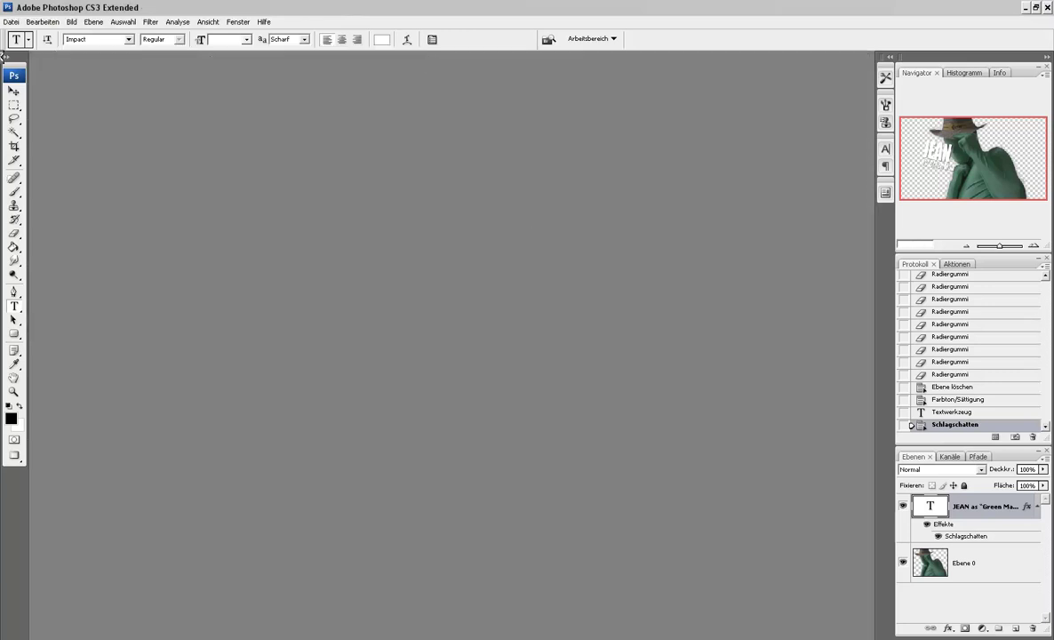
left_click(11, 22)
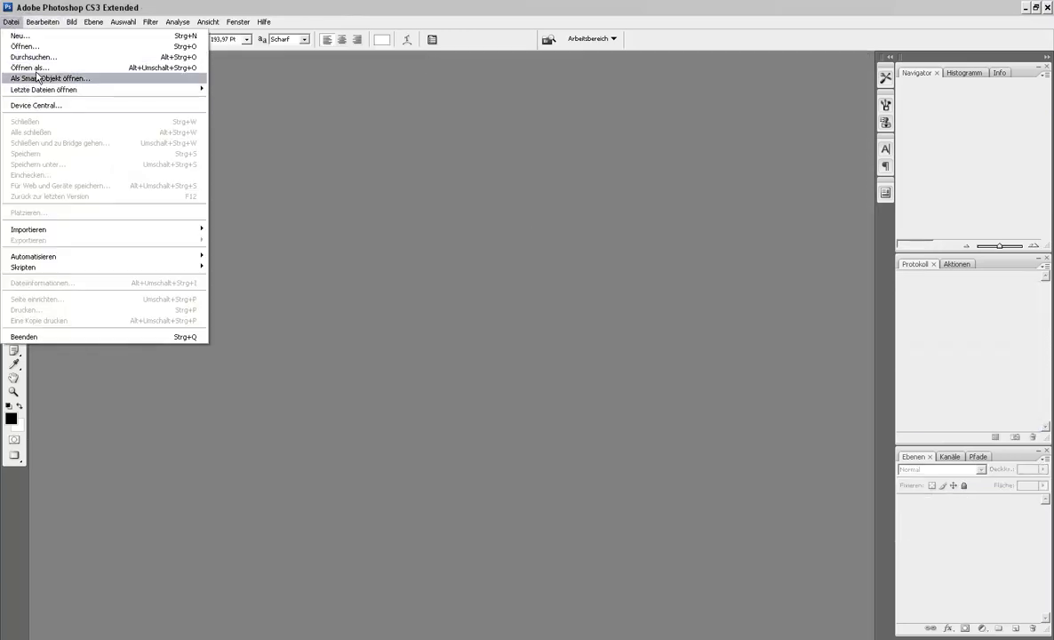
left_click(35, 36)
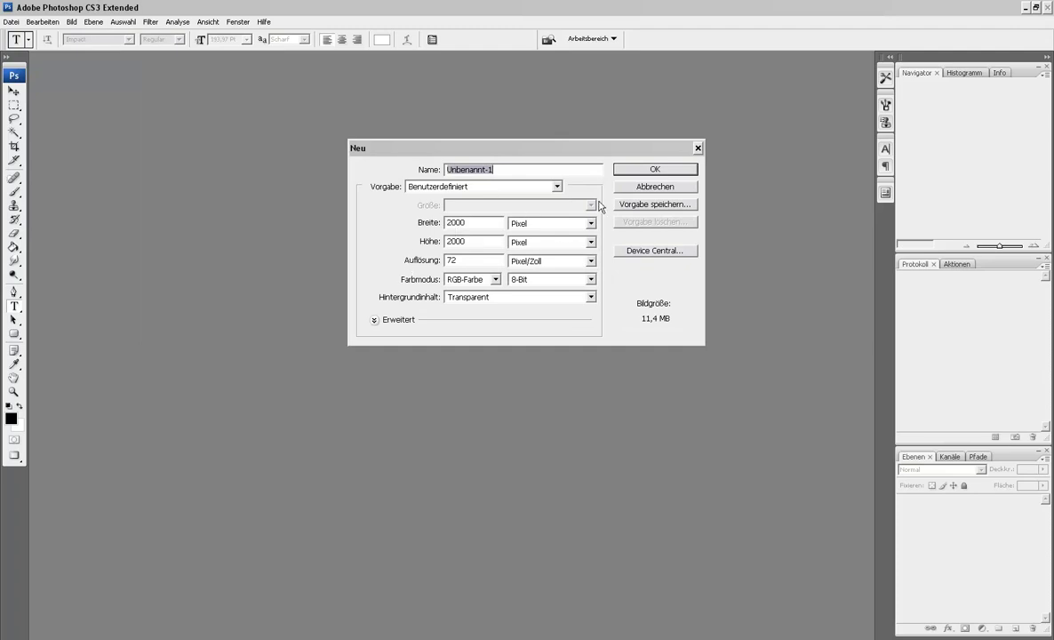
left_click(654, 169)
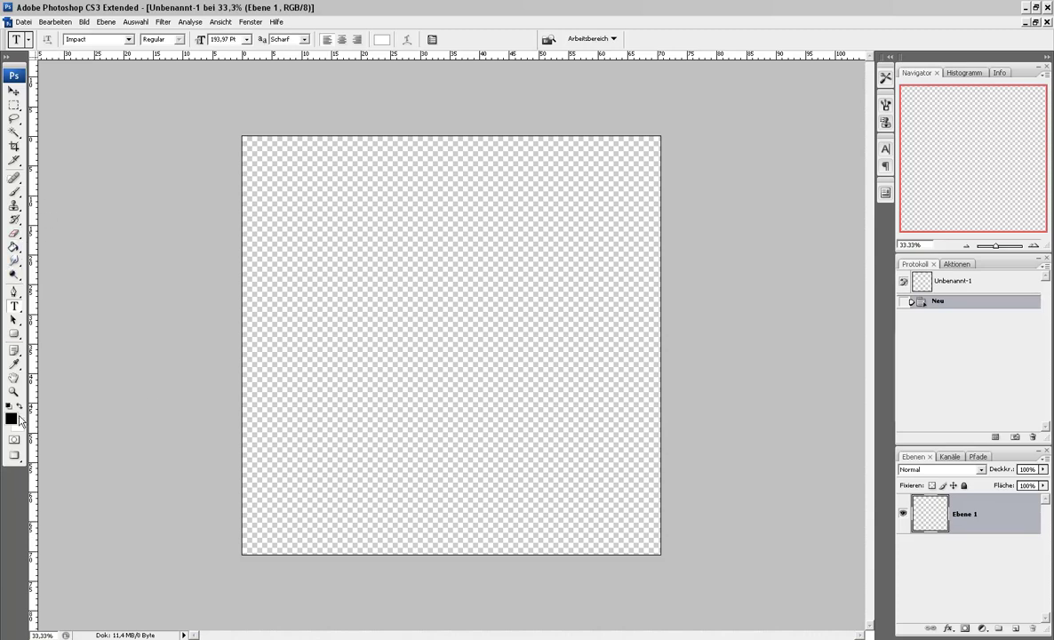
Step: Fill Ebene 1 with black using the Paint Bucket and add a new empty layer above it
left_click(20, 253)
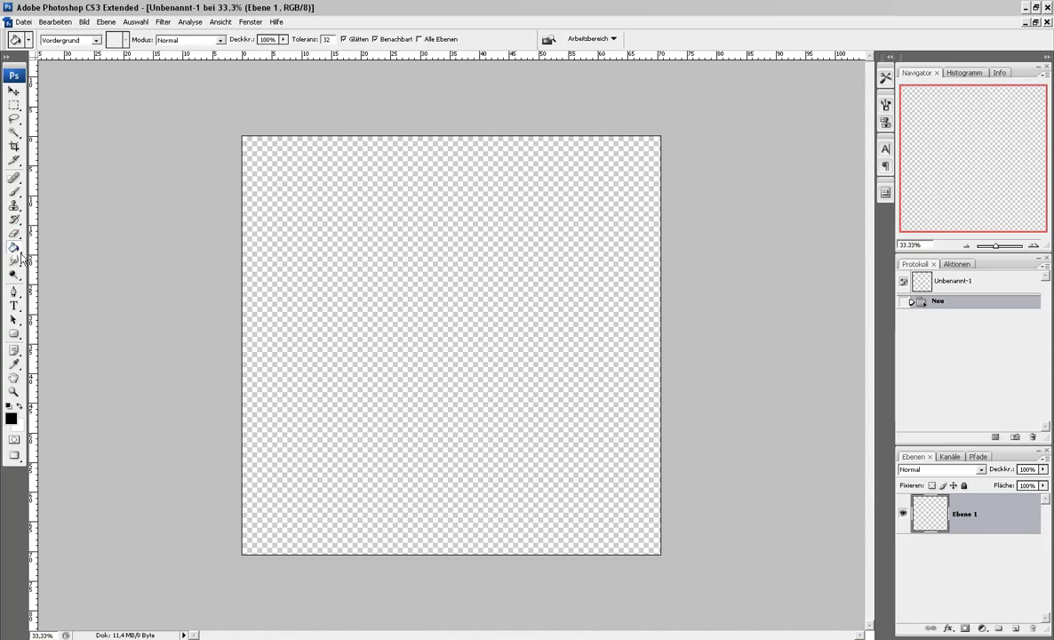
left_click(397, 372)
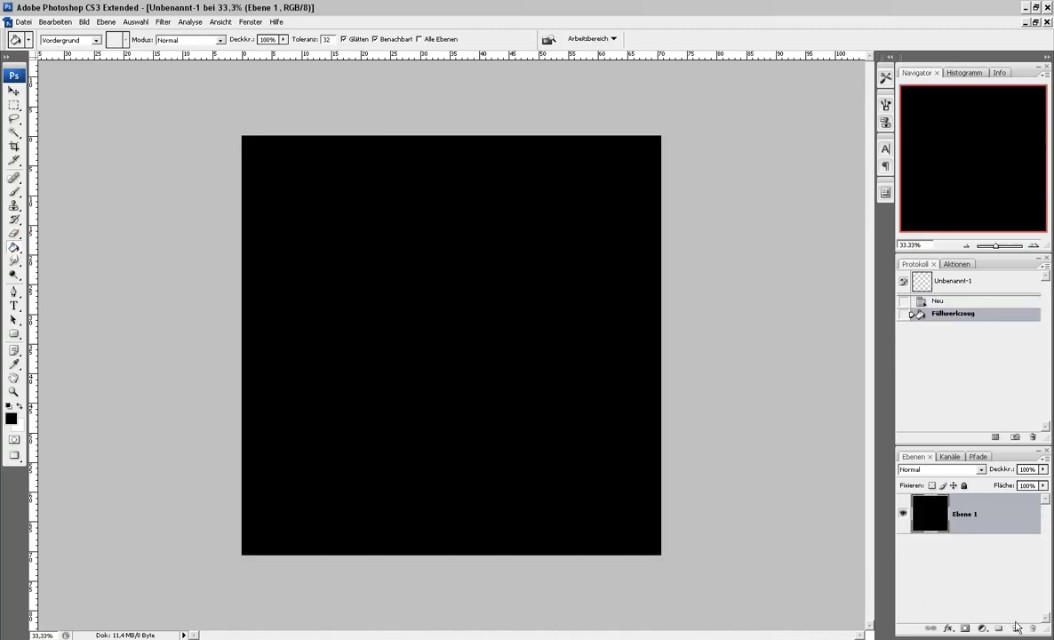
left_click(1015, 628)
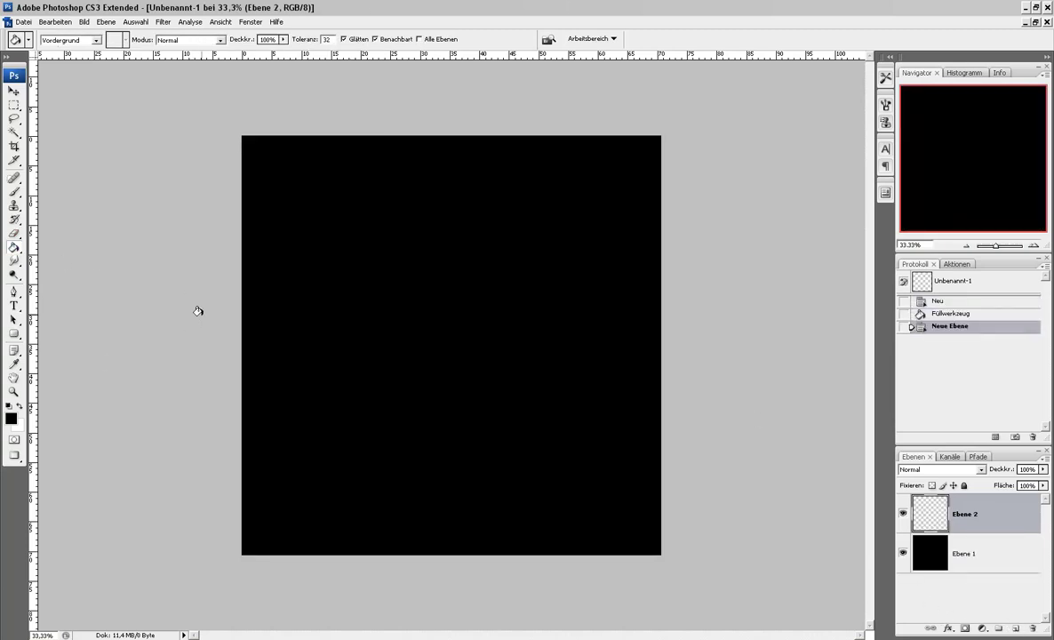
Step: Load the Risingsun Brushes by Blazter set, replacing current brushes, and pick the 1280 px sunburst brush
left_click(19, 195)
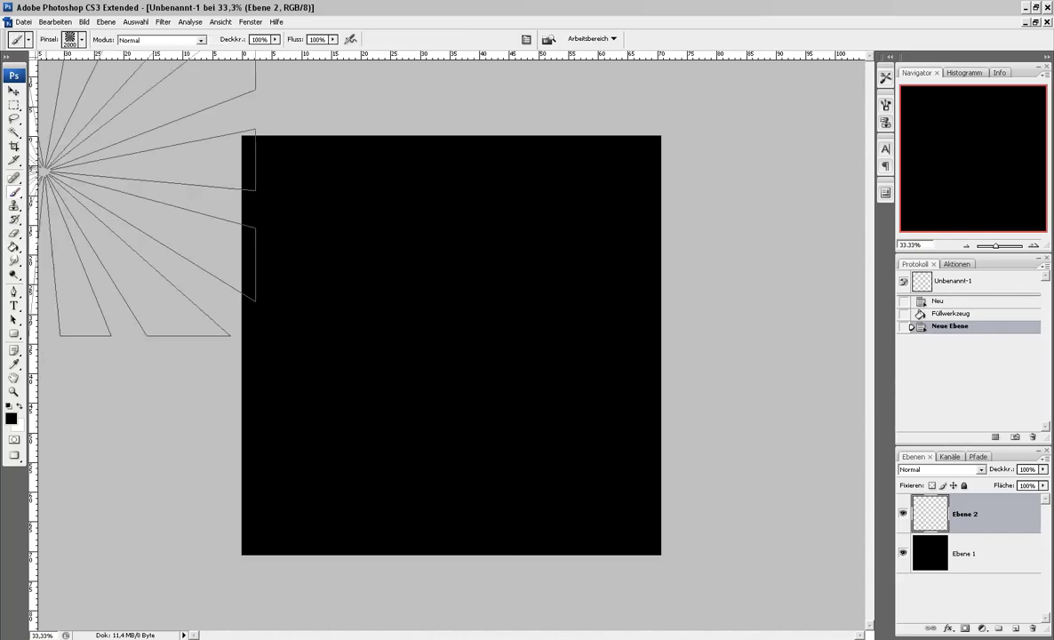
left_click(80, 40)
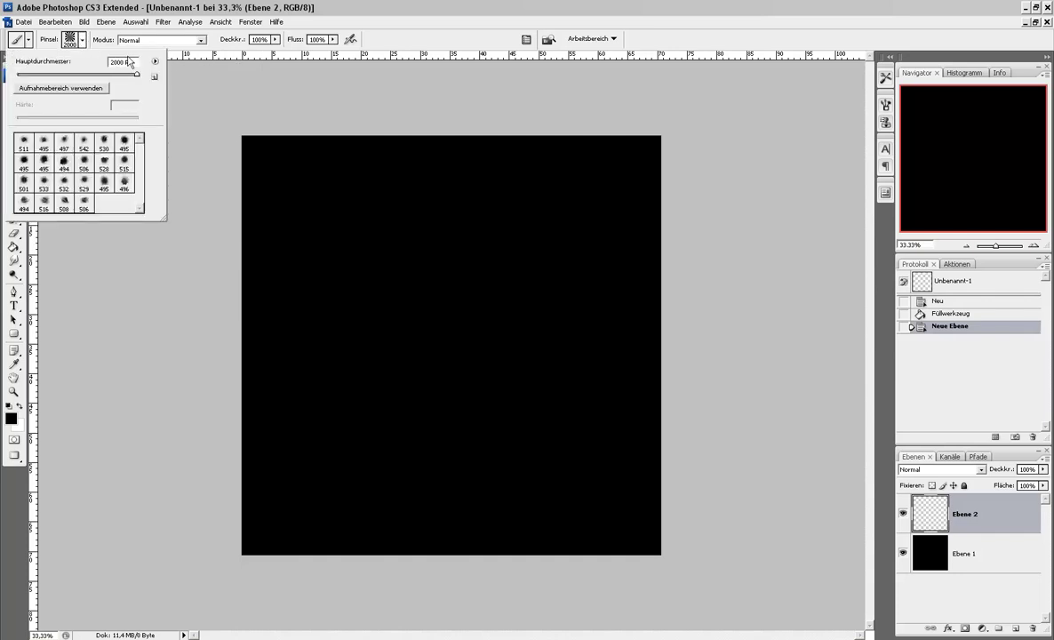
left_click(151, 61)
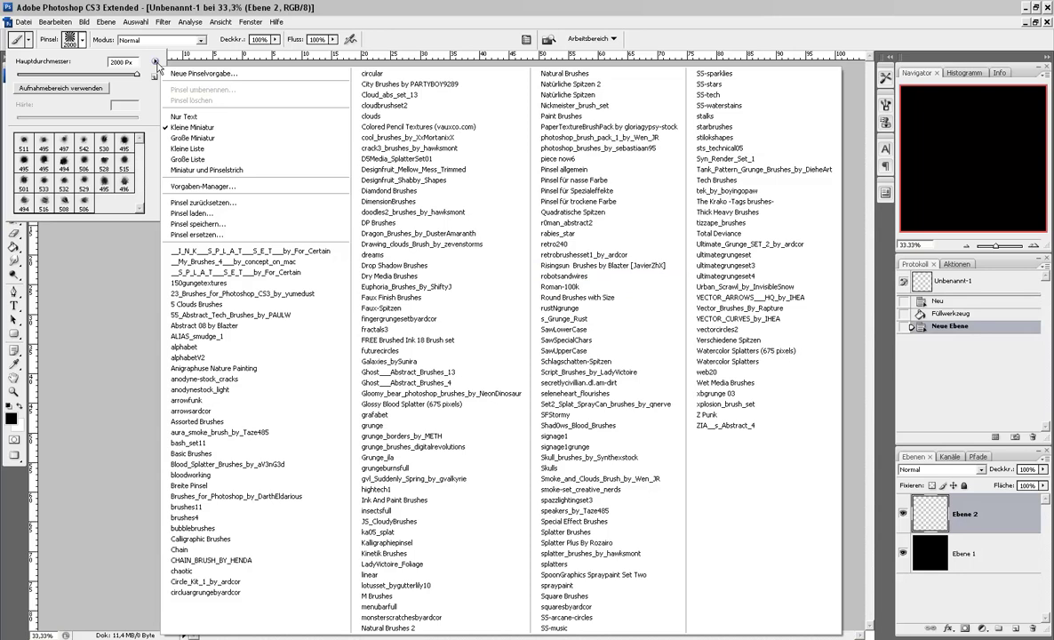
left_click(578, 265)
key("Return")
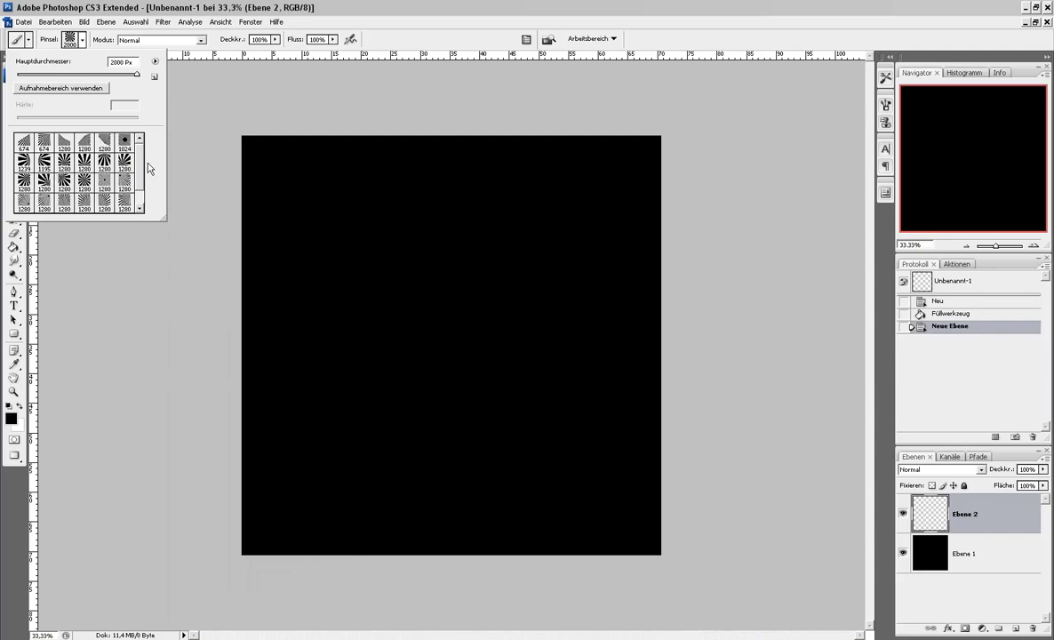
scroll(134, 178, "down", 1)
scroll(135, 151, "up", 1)
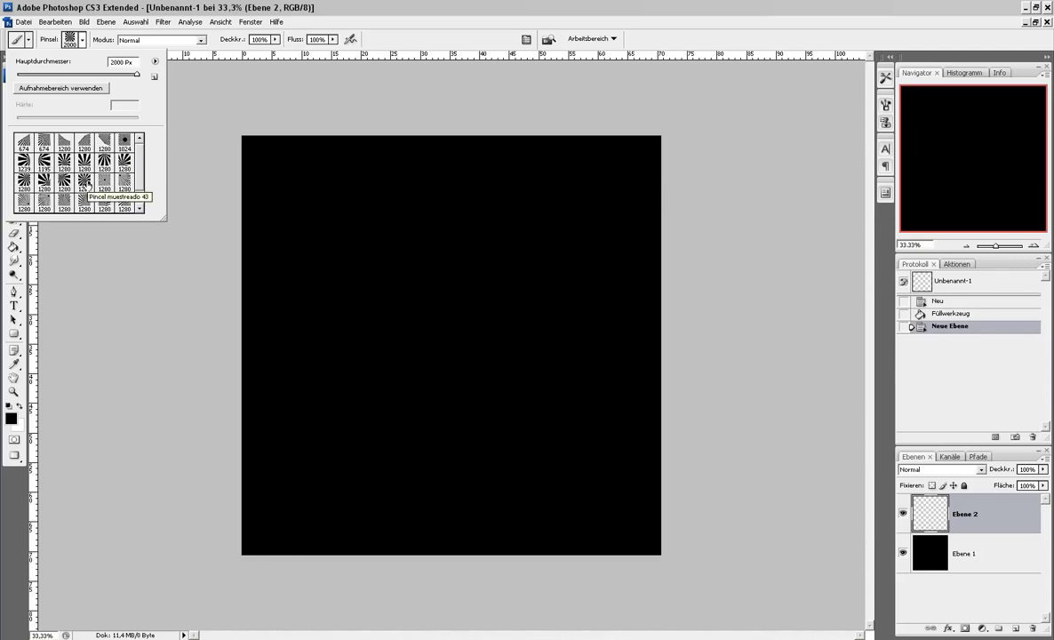
left_click(85, 182)
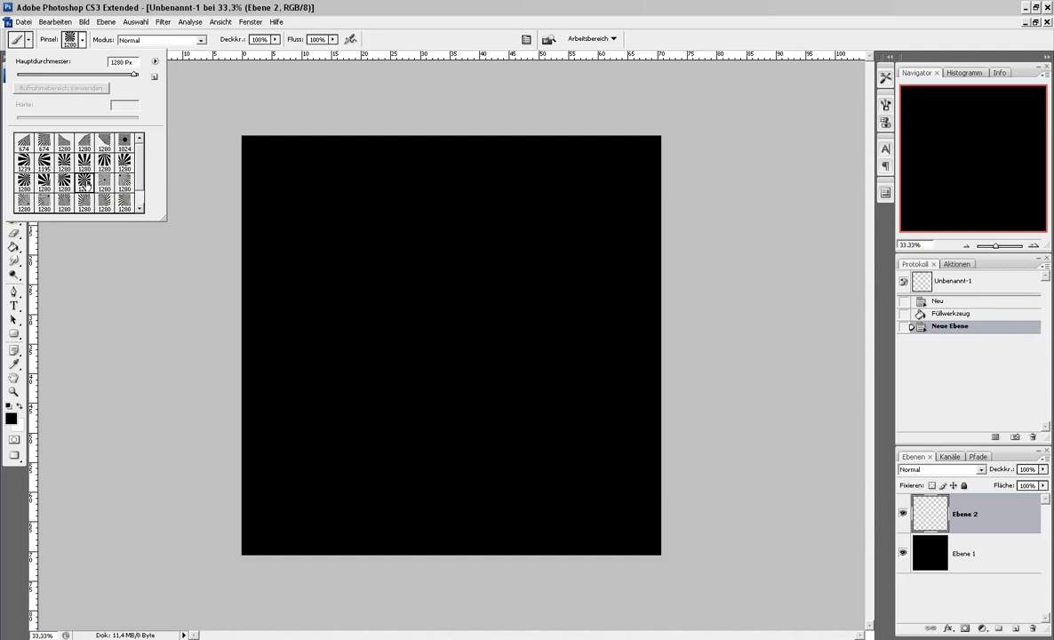
key("Return")
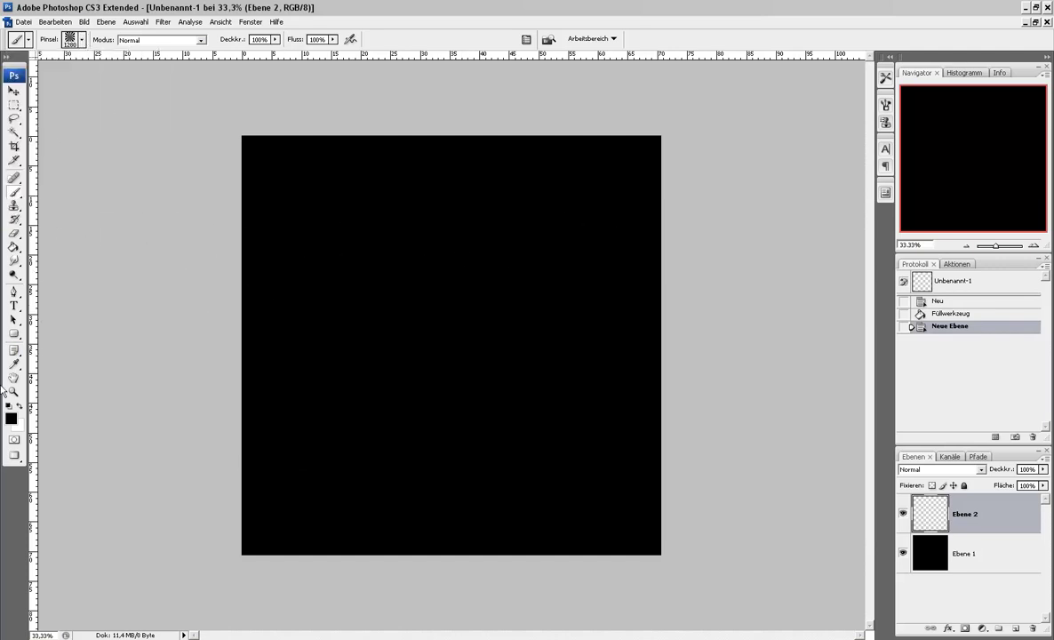
Step: Switch to white and stamp a 2100 px sunburst at the centre of the black canvas
left_click(18, 406)
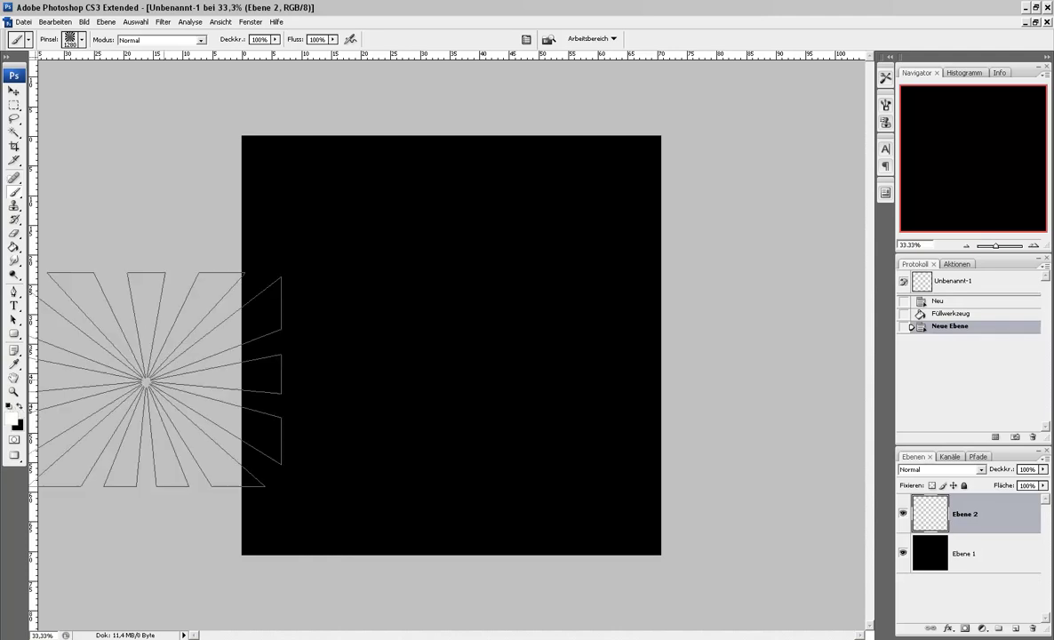
key("bracketright")
key("bracketright")
key("bracketright")
key("bracketright")
key("bracketright")
key("bracketright")
key("bracketright")
key("bracketright")
key("bracketright")
key("bracketright")
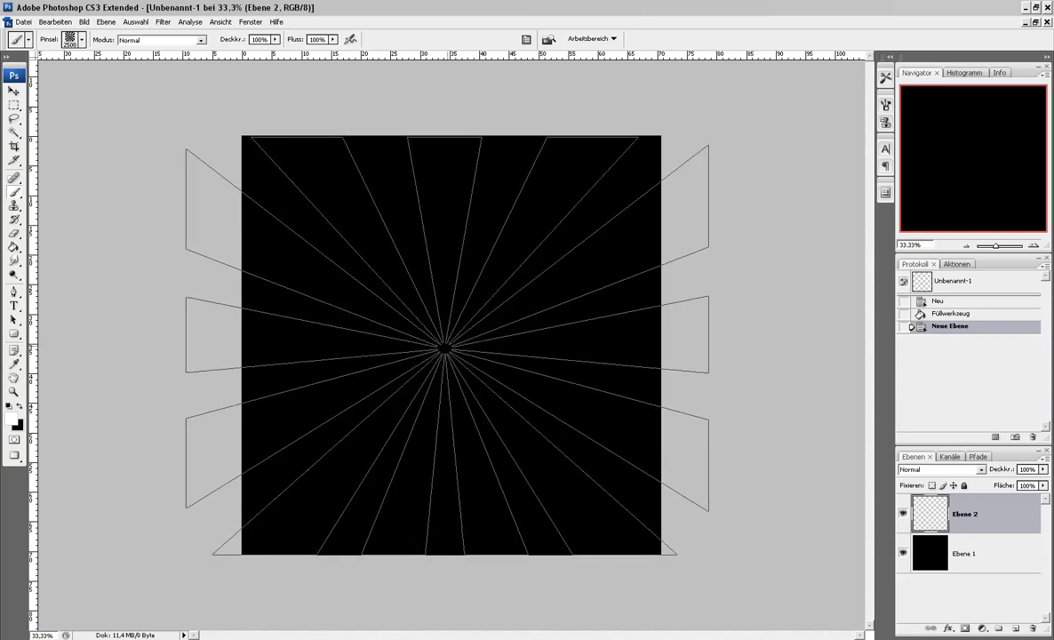
key("bracketleft")
key("bracketleft")
key("bracketleft")
key("bracketleft")
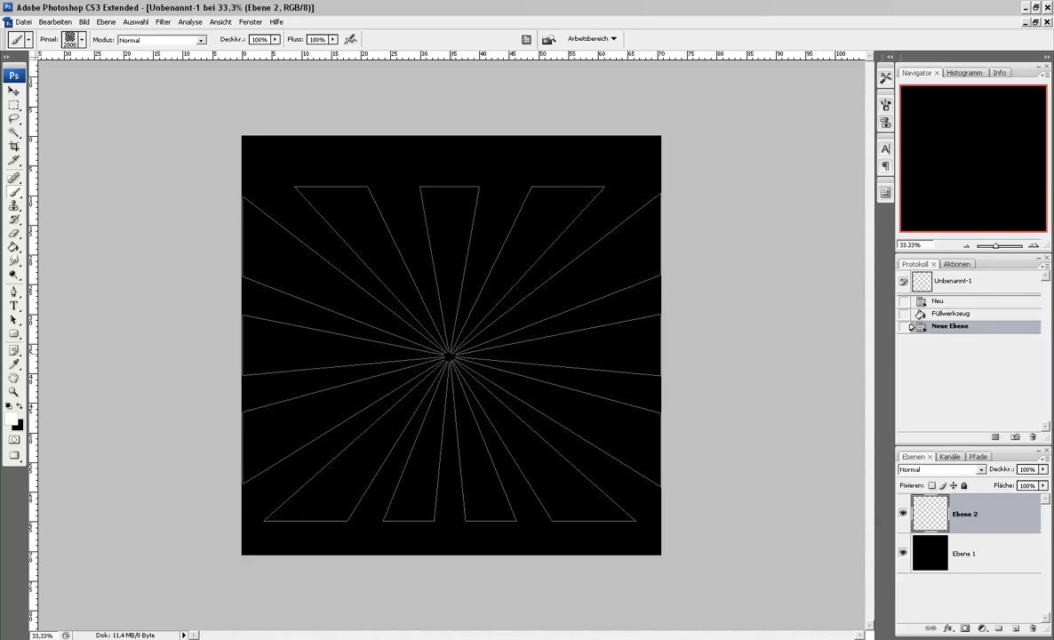
key("bracketright")
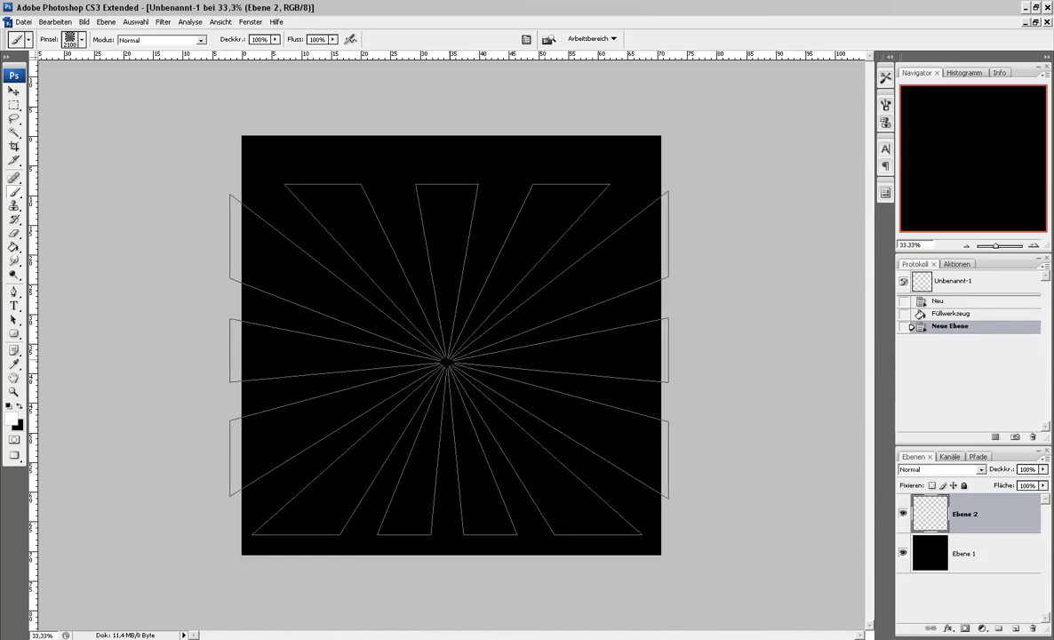
left_click(448, 363)
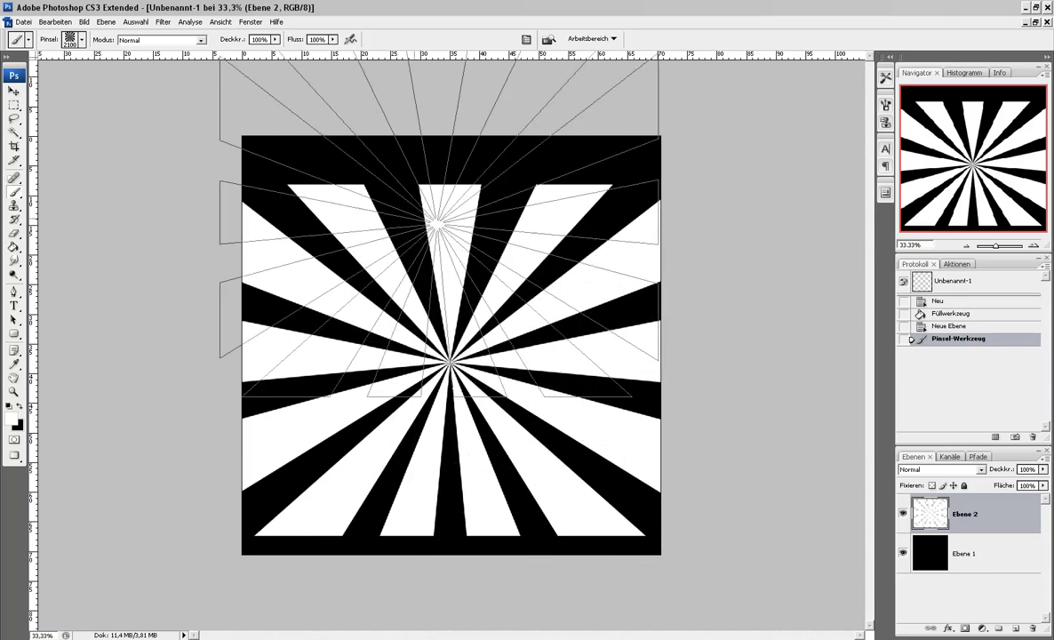
Step: Free-transform the rays layer, stretching it up and down to the canvas top and bottom edges
left_click(14, 92)
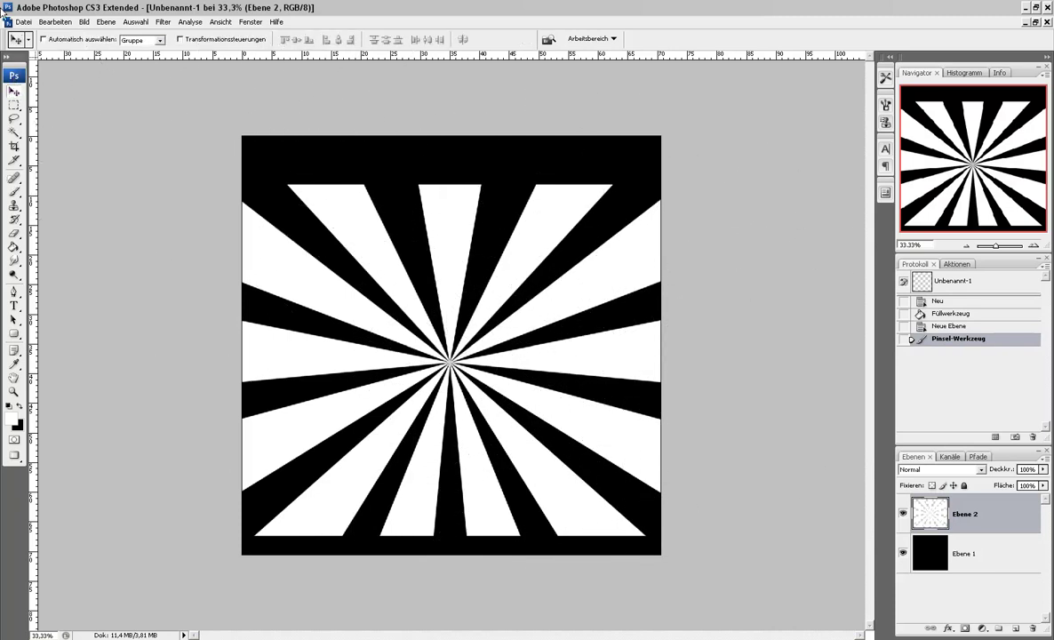
key("ctrl+t")
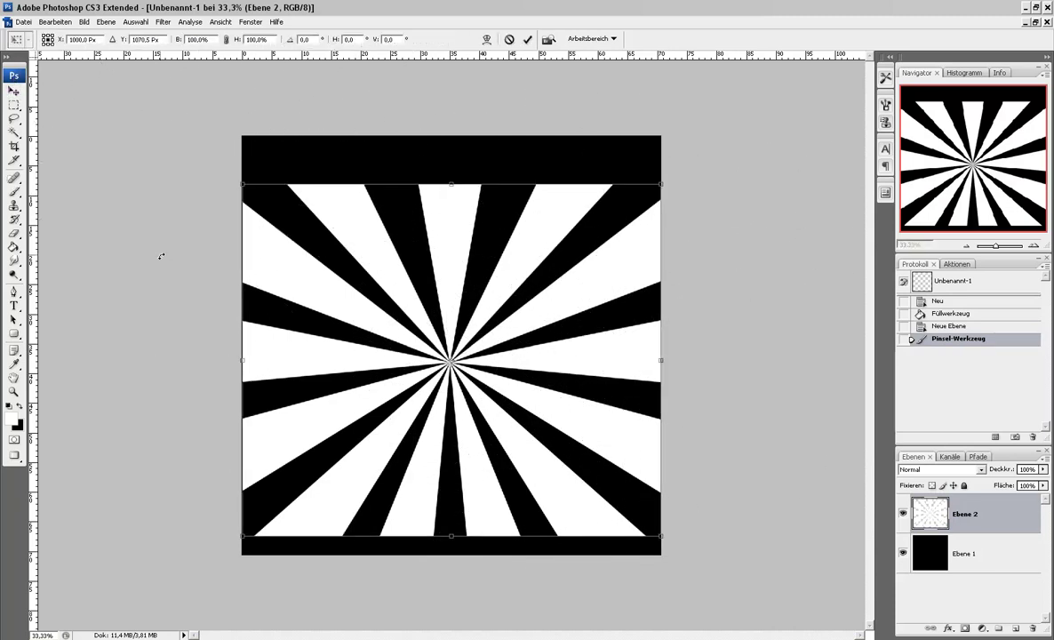
left_click_drag(452, 184, 451, 136)
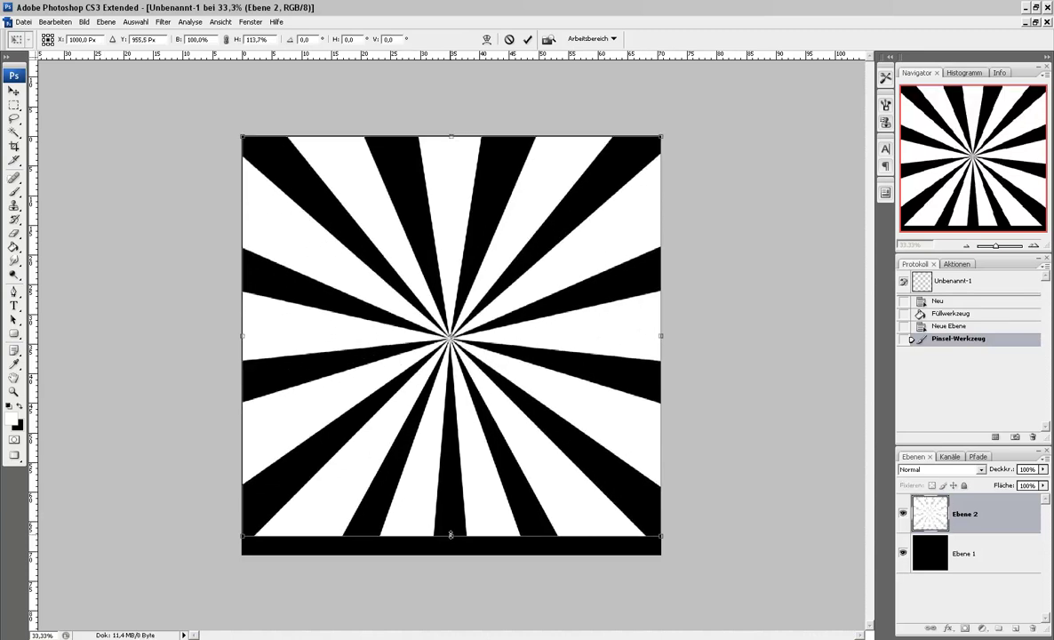
left_click_drag(451, 536, 450, 556)
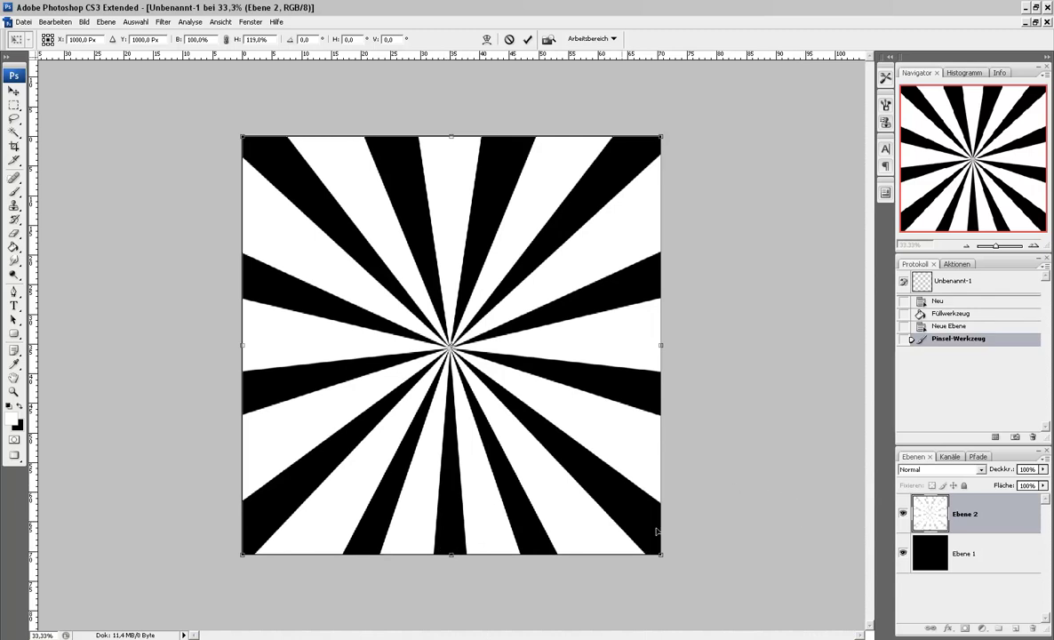
key("Return")
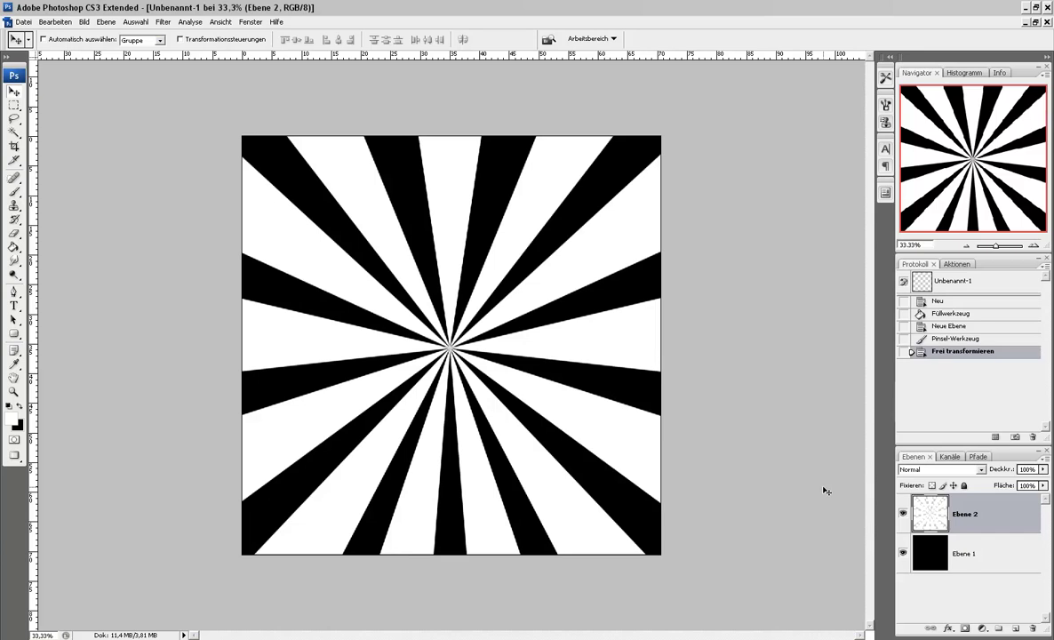
Step: Widen the rays evenly toward the left and right canvas edges
key("ctrl+t")
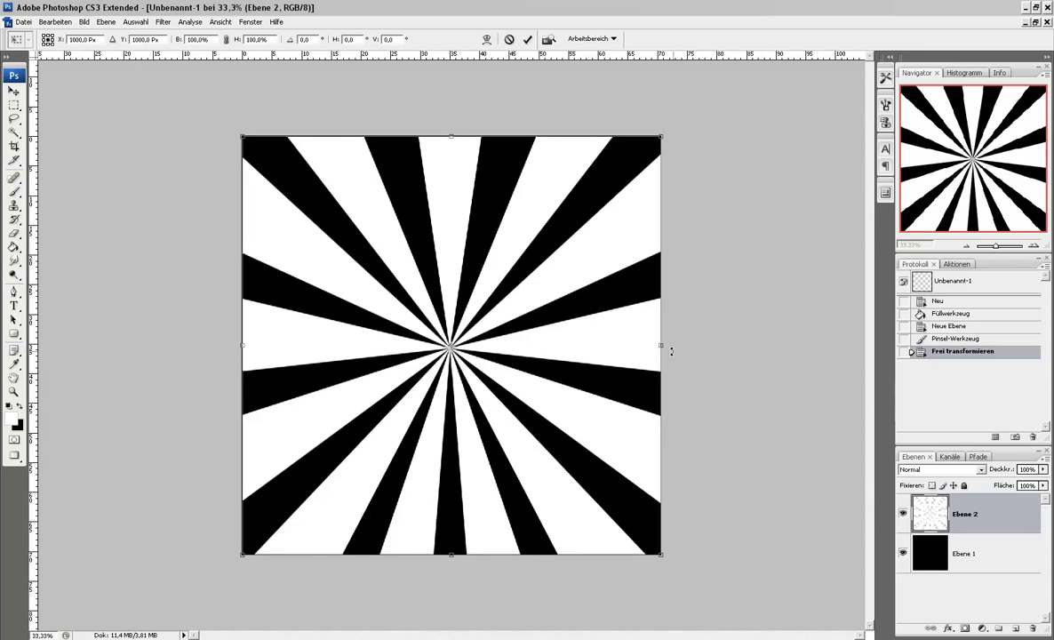
left_click_drag(665, 346, 676, 345)
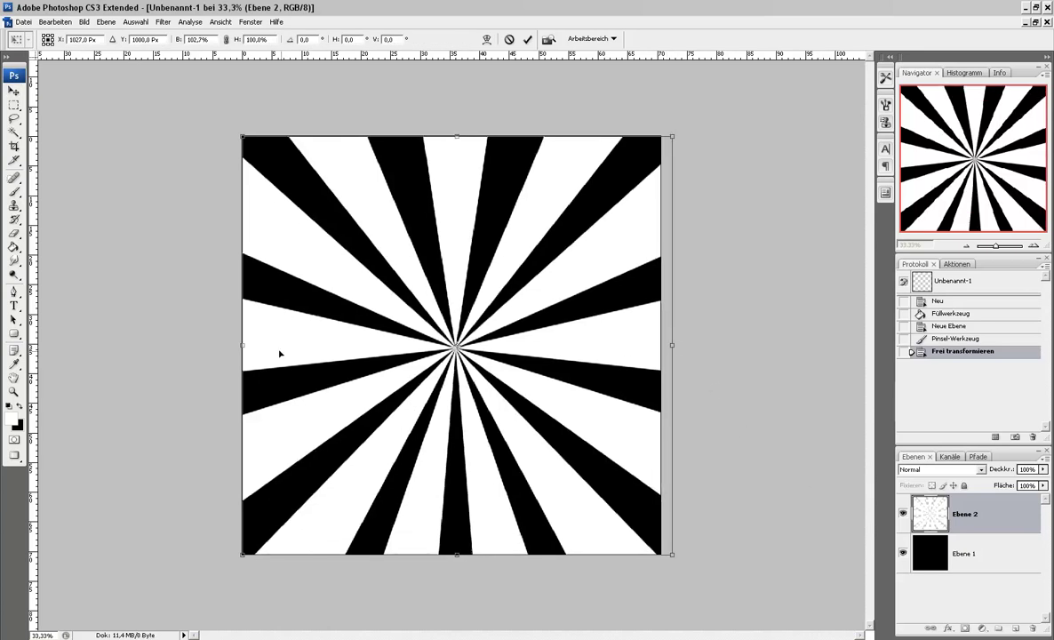
left_click_drag(243, 346, 234, 346)
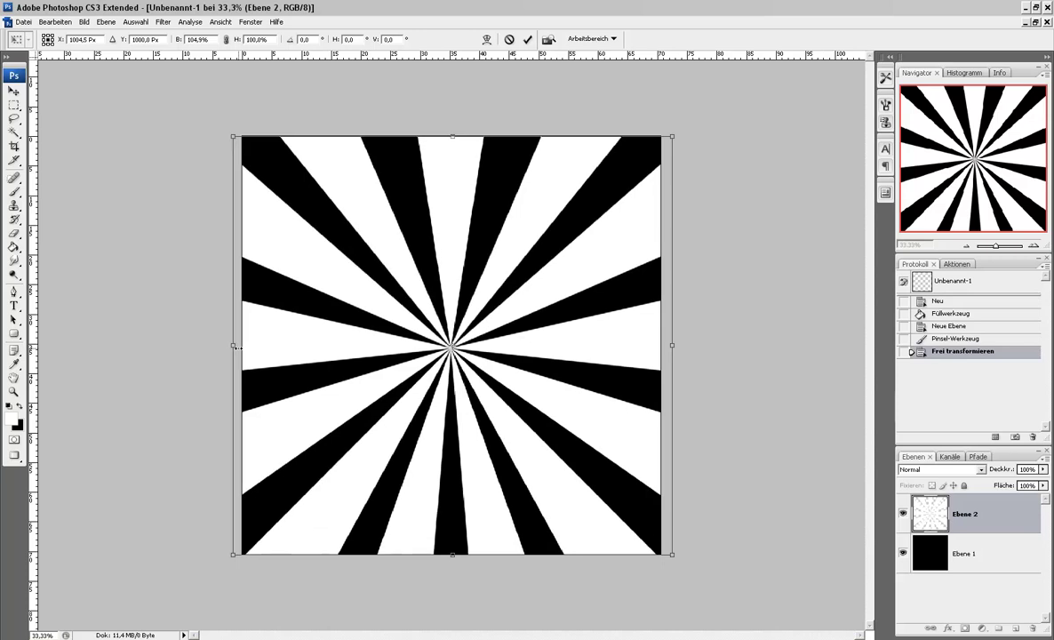
left_click_drag(233, 346, 223, 345)
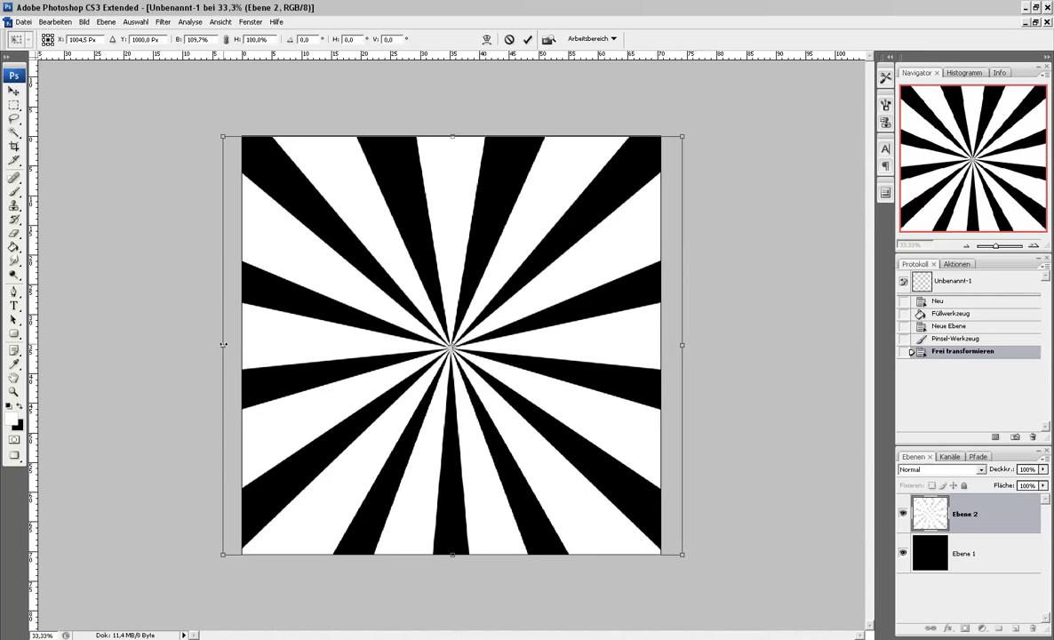
key("Return")
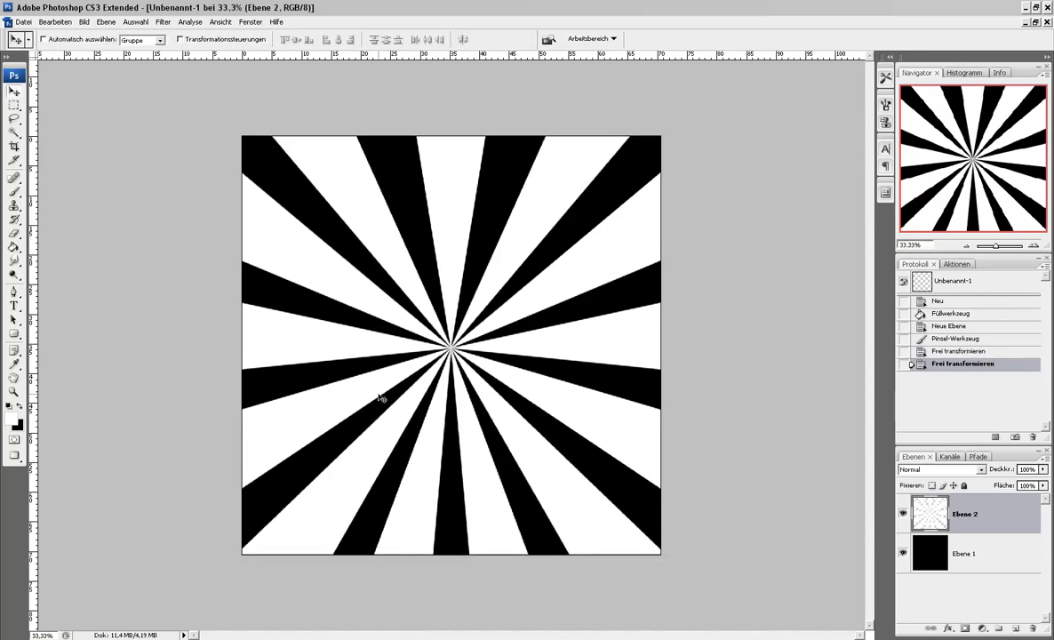
Step: Try rotating the rays a few degrees, but keep them upright
key("ctrl+t")
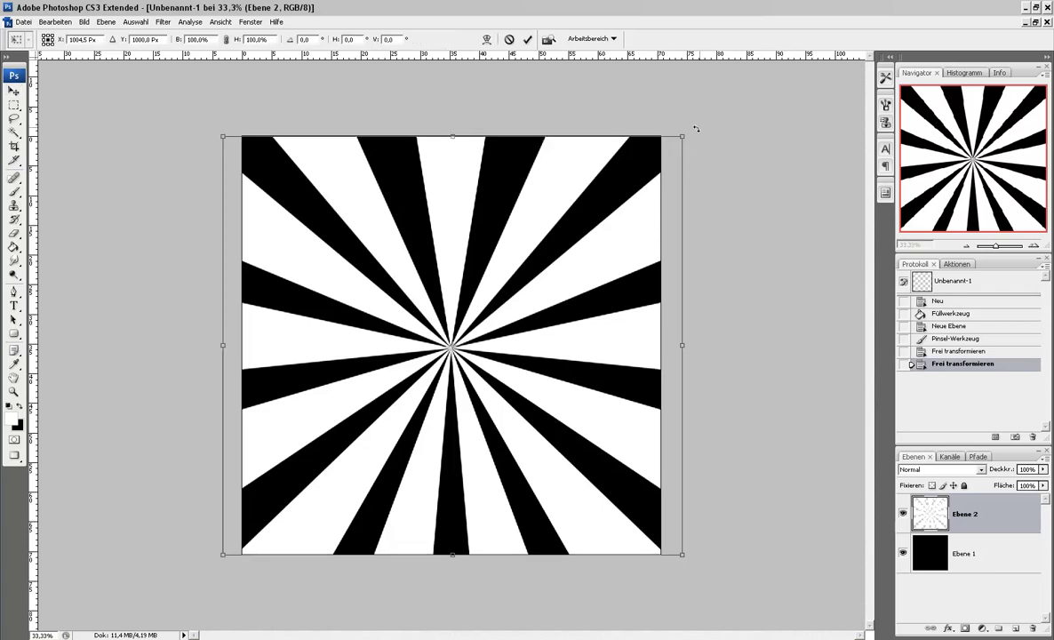
mouse_move(691, 127)
left_mouse_down()
mouse_move(780, 427)
mouse_move(296, 493)
mouse_move(411, 180)
mouse_move(661, 349)
mouse_move(300, 416)
mouse_move(595, 238)
mouse_move(722, 312)
left_mouse_up()
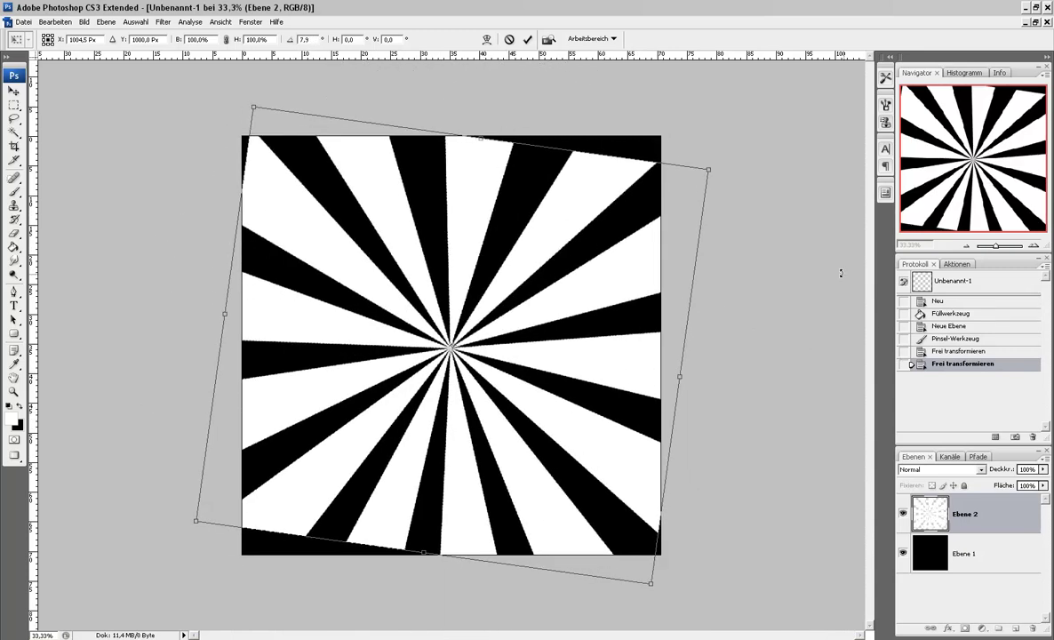
key("Return")
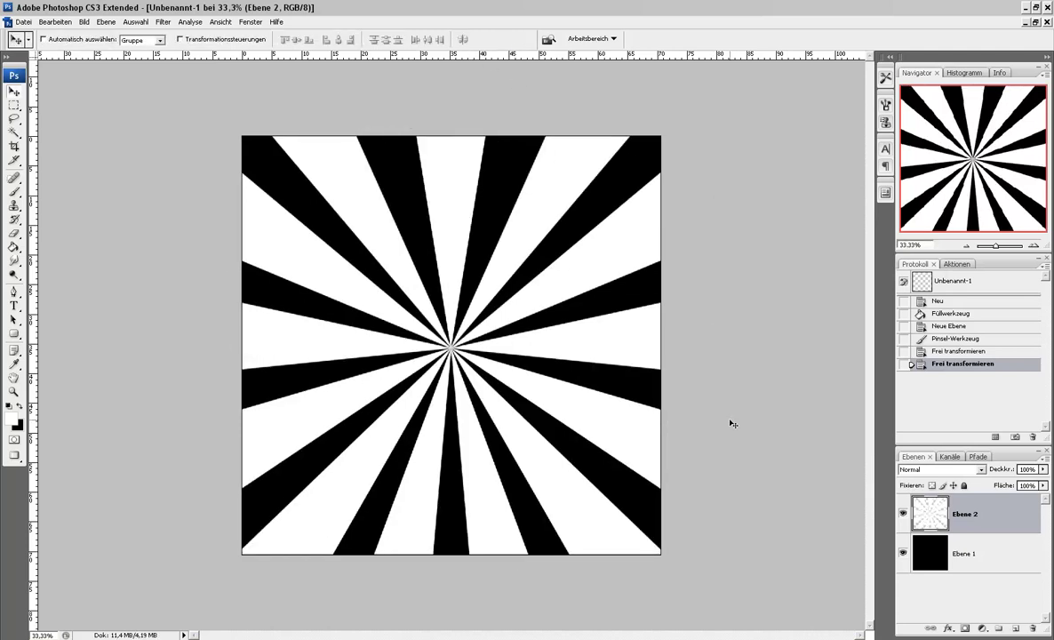
Step: Hide the black Ebene 1 and save the rays as RisingSunTutorial.png with default PNG options
left_click(904, 553)
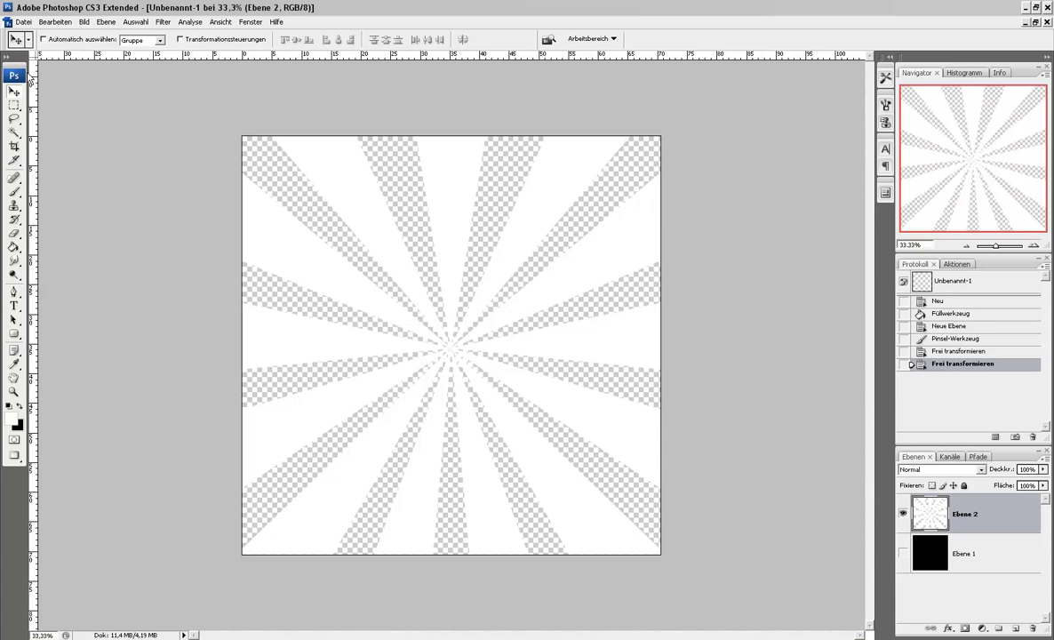
left_click(23, 22)
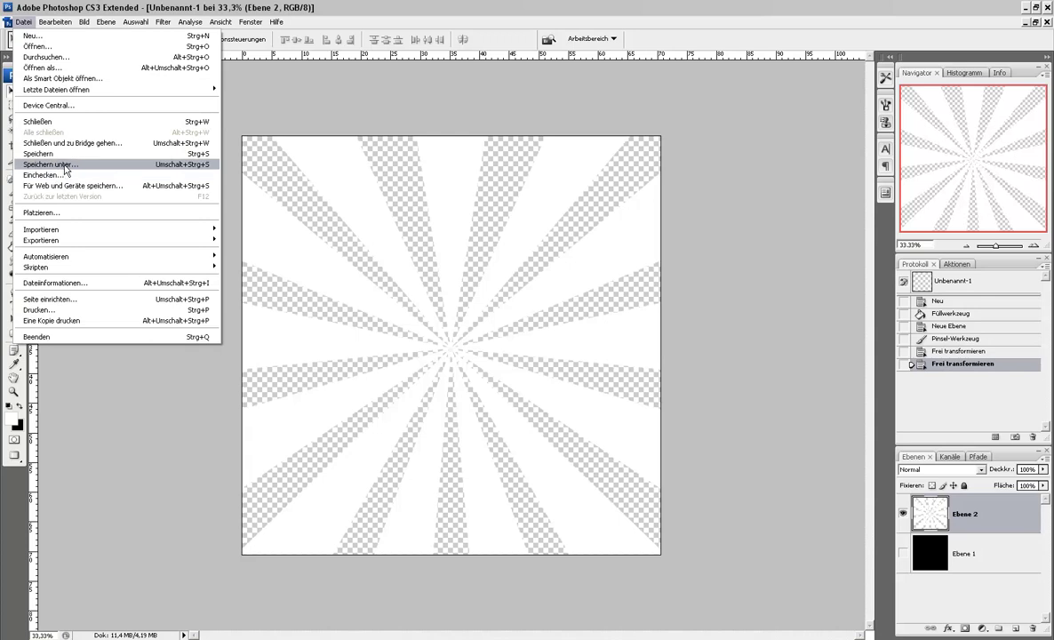
left_click(65, 165)
type("RisingSunTutorial.psd")
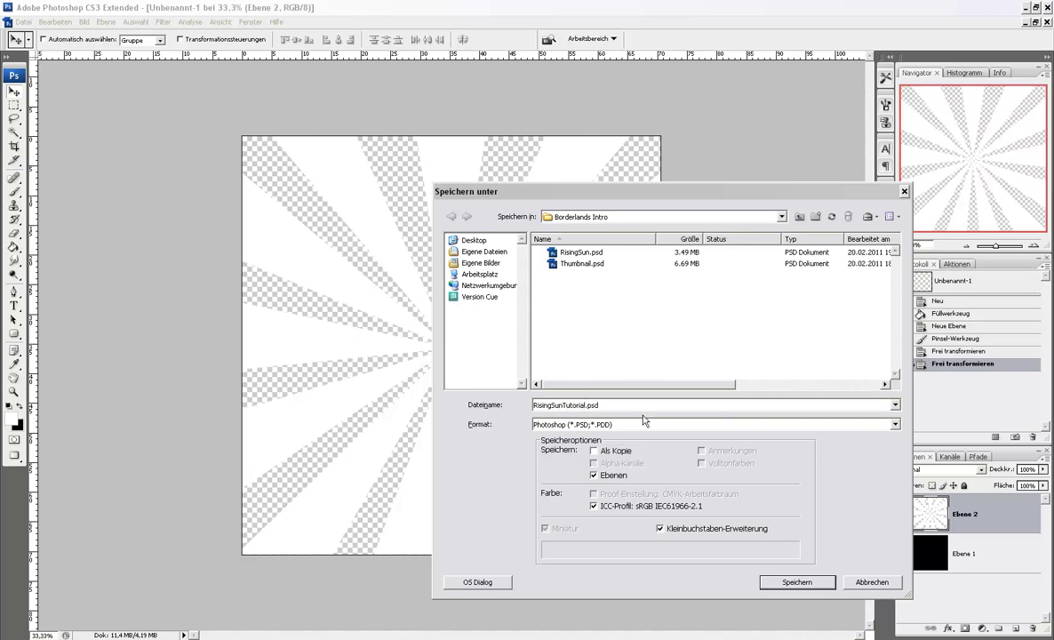
left_click(645, 421)
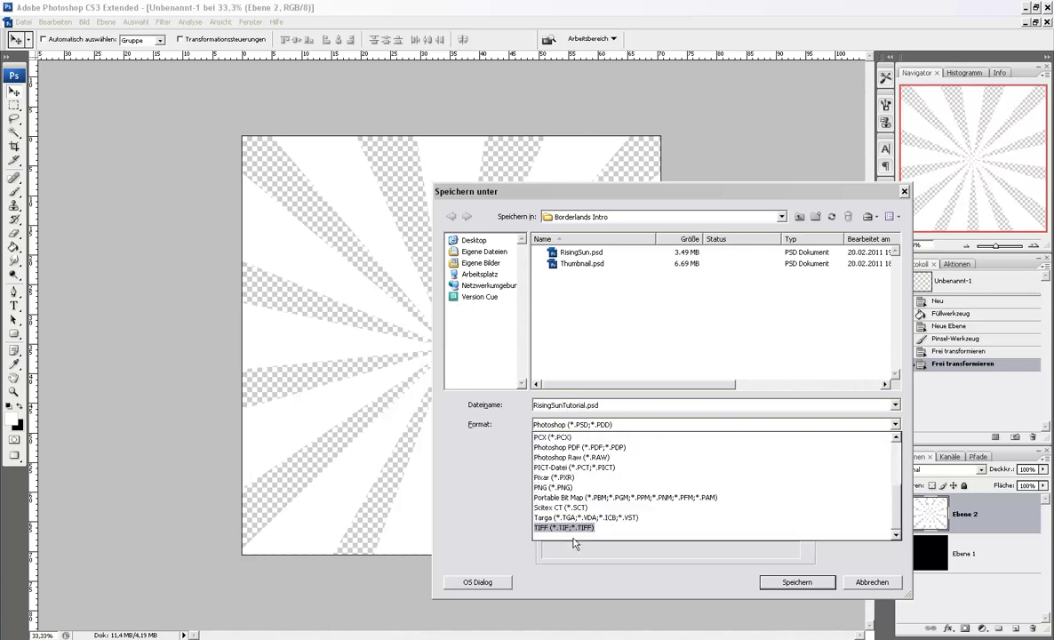
left_click(558, 452)
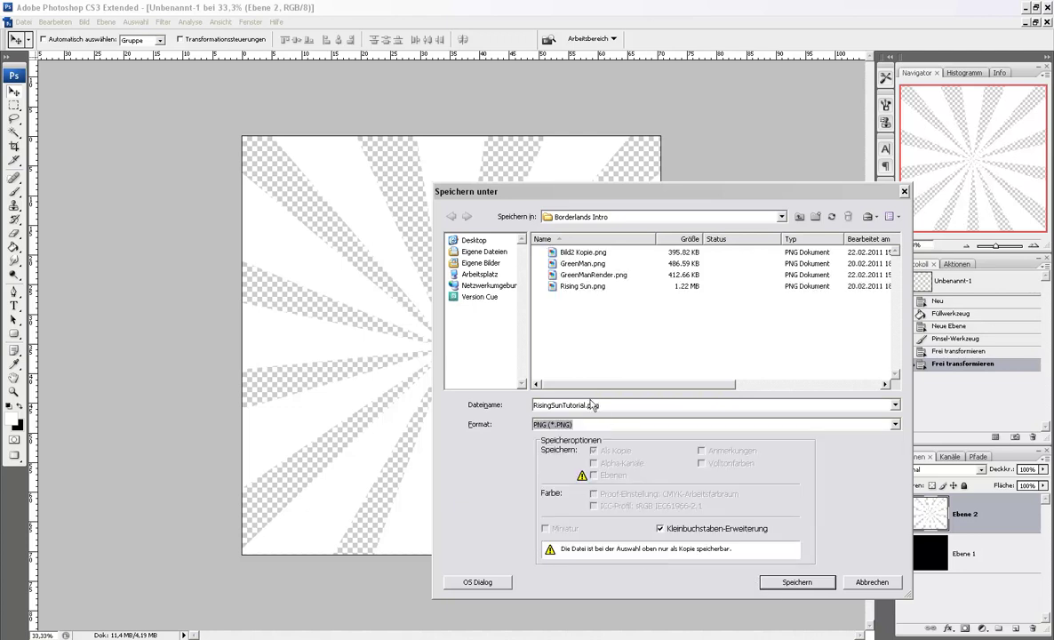
left_click(791, 582)
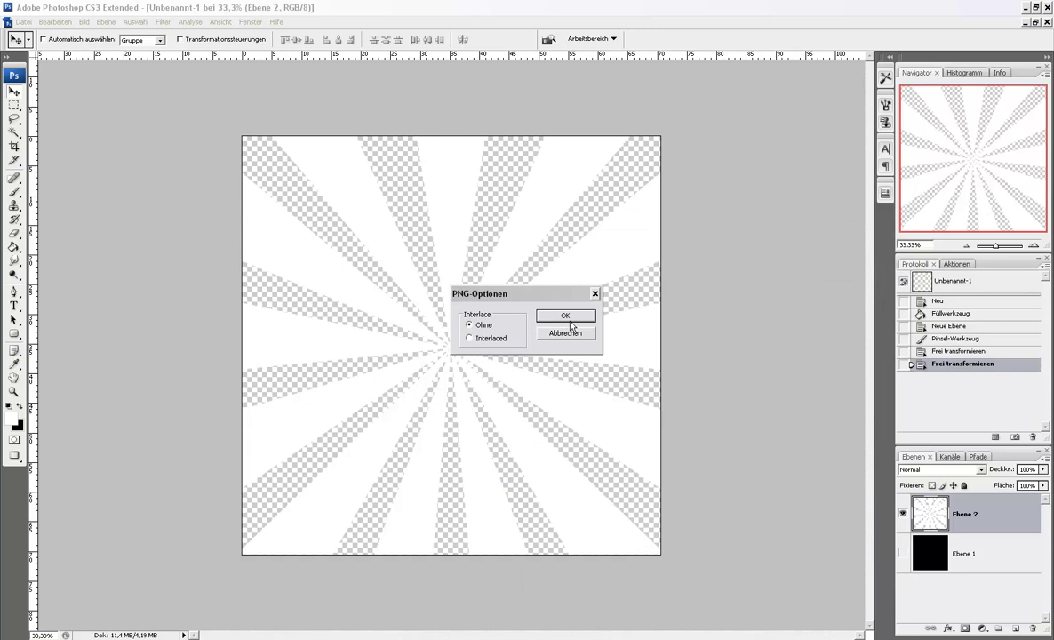
key("Return")
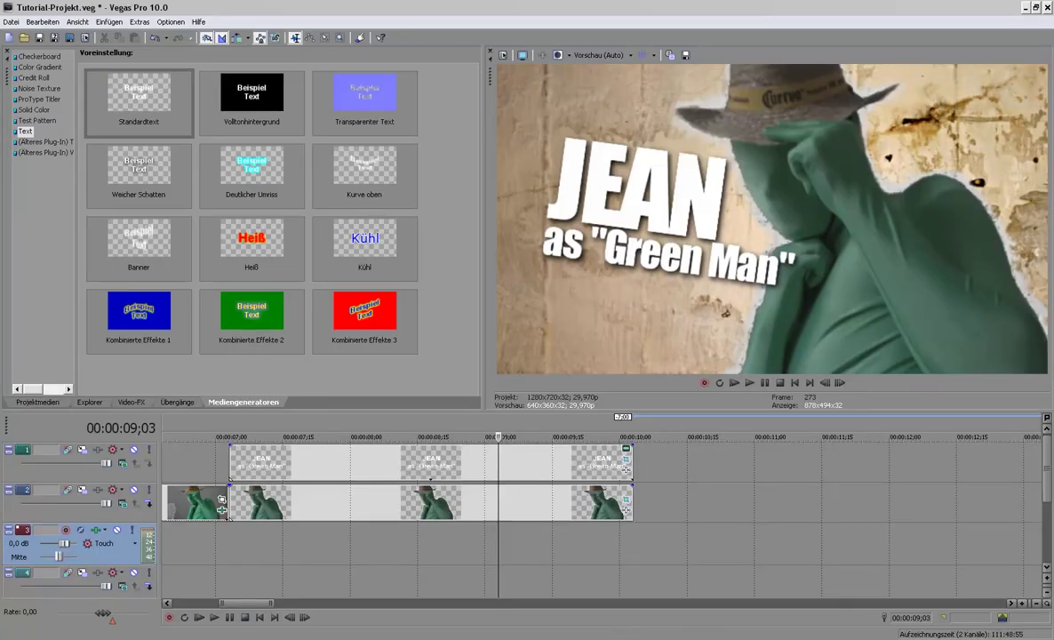
Step: Drag RisingSunTutorial from the folder onto track 4 and trim it where the other clips end
key("alt+Tab")
left_click(533, 446)
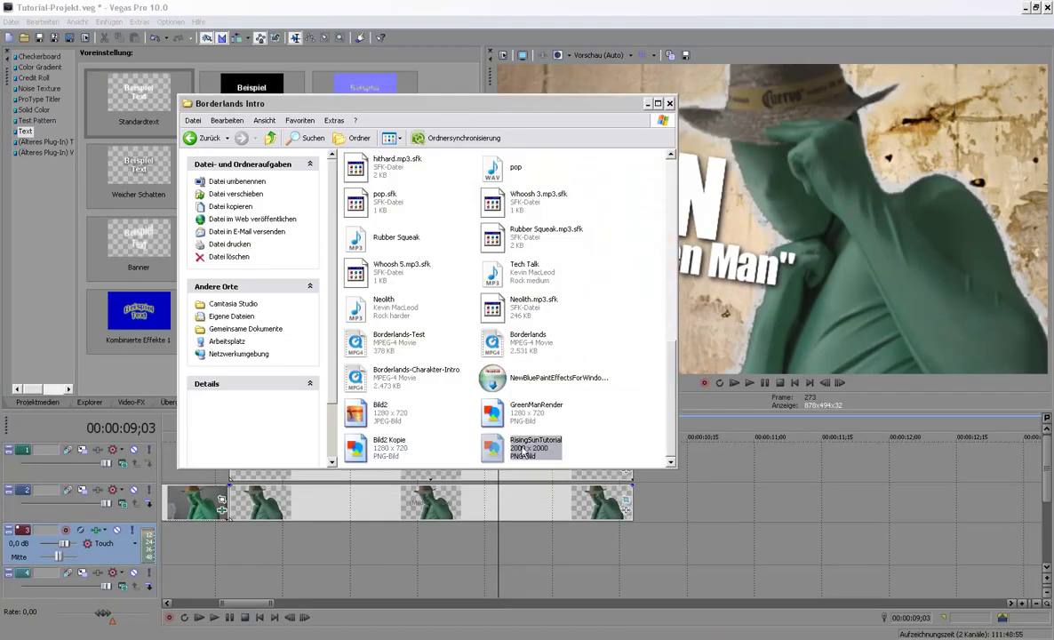
left_click_drag(449, 104, 752, 109)
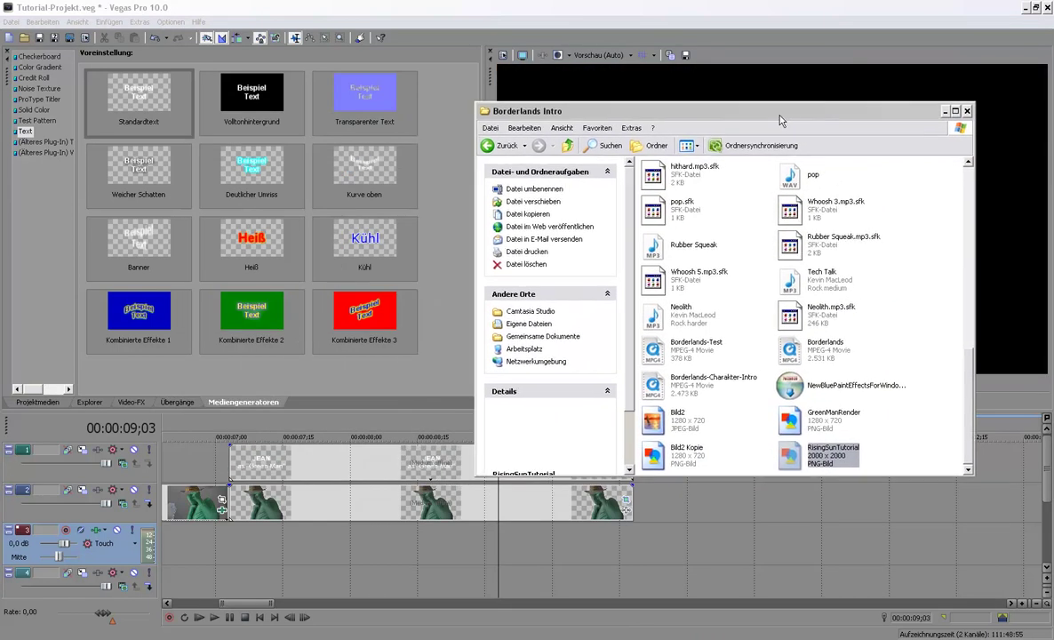
left_click_drag(812, 451, 235, 595)
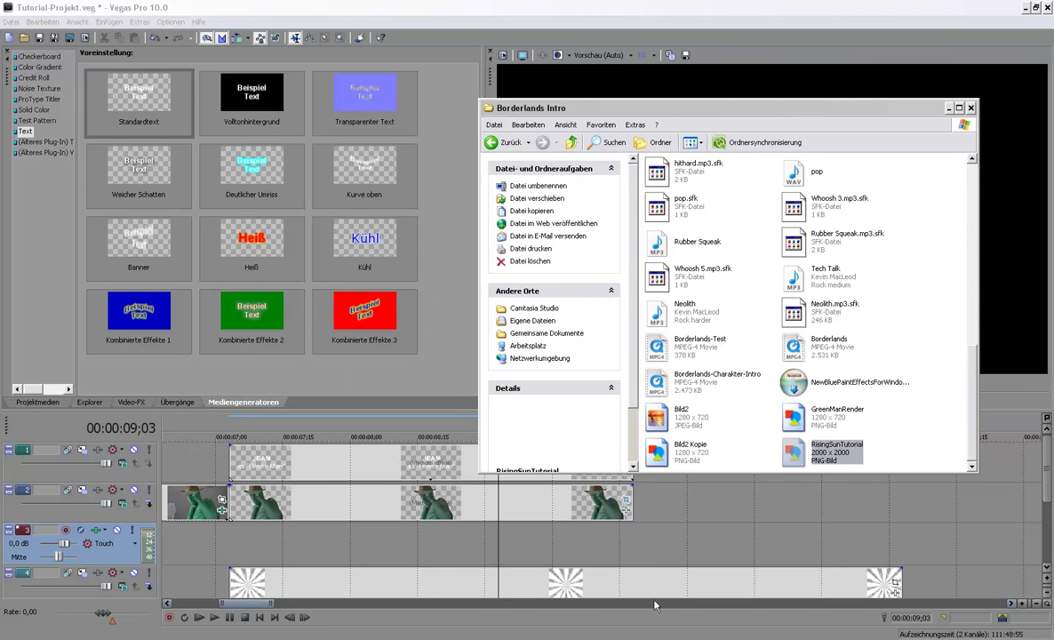
left_click(635, 584)
key("s")
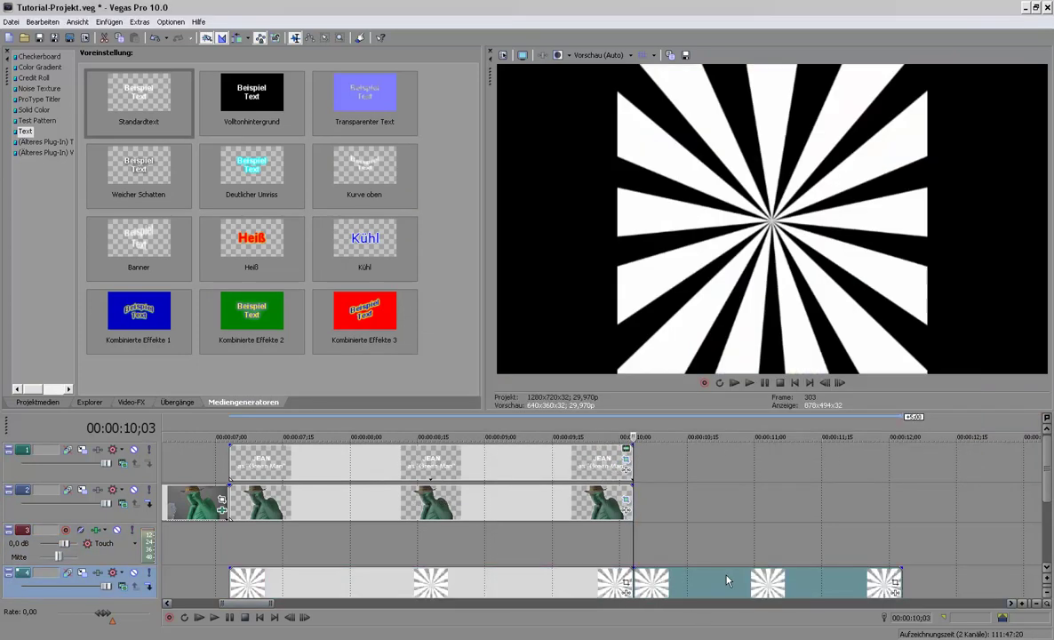
key("Delete")
left_click(610, 587)
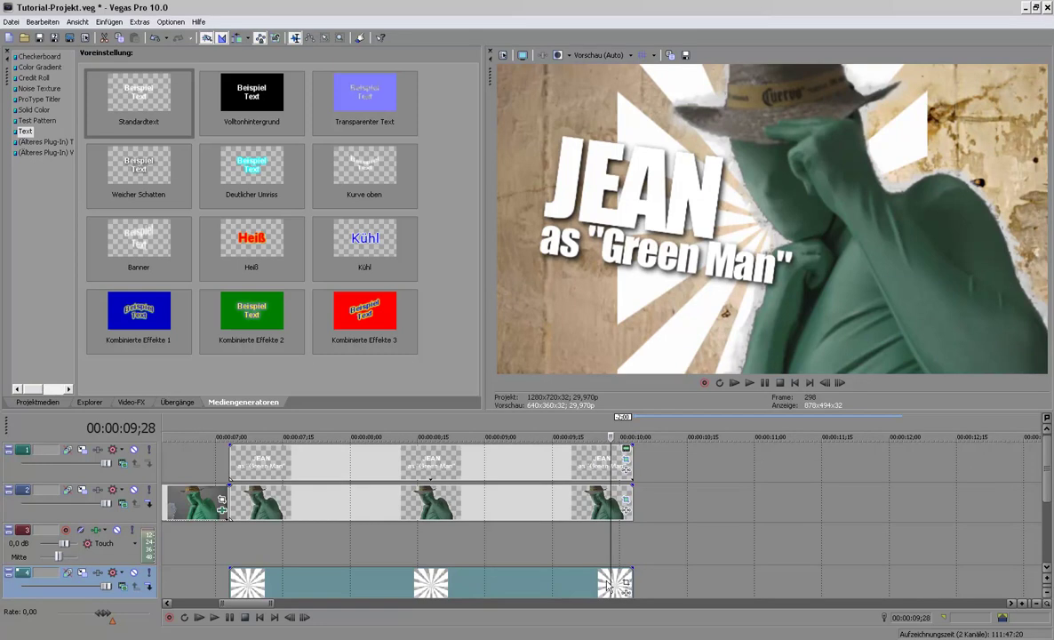
Step: Turn off maintain aspect ratio for the sunburst clip and open its Event Pan/Crop
right_click(608, 581)
mouse_move(696, 506)
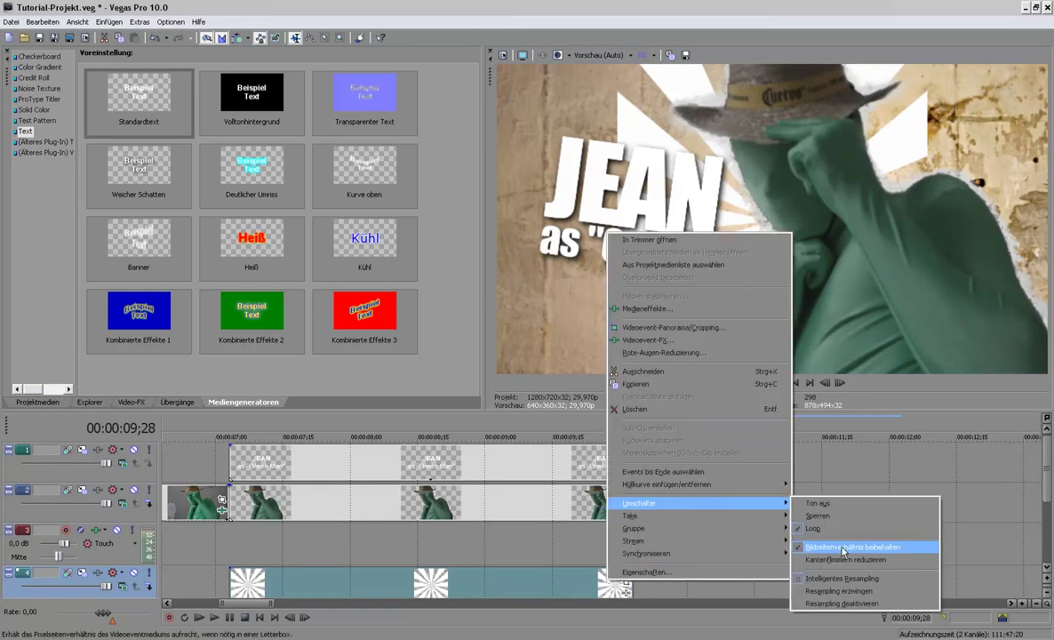
left_click(843, 549)
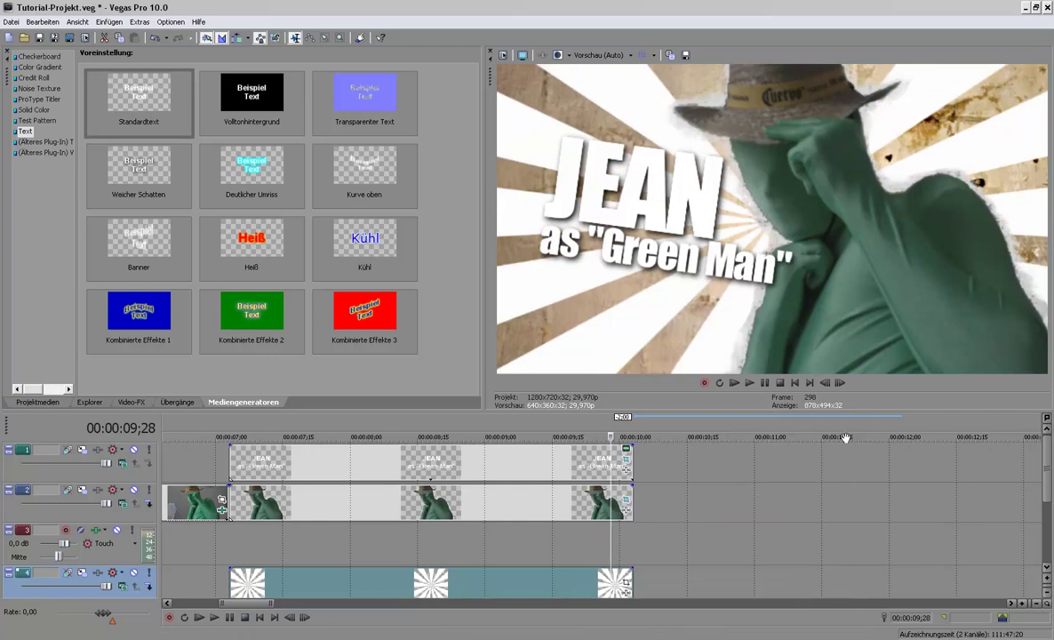
left_click(626, 582)
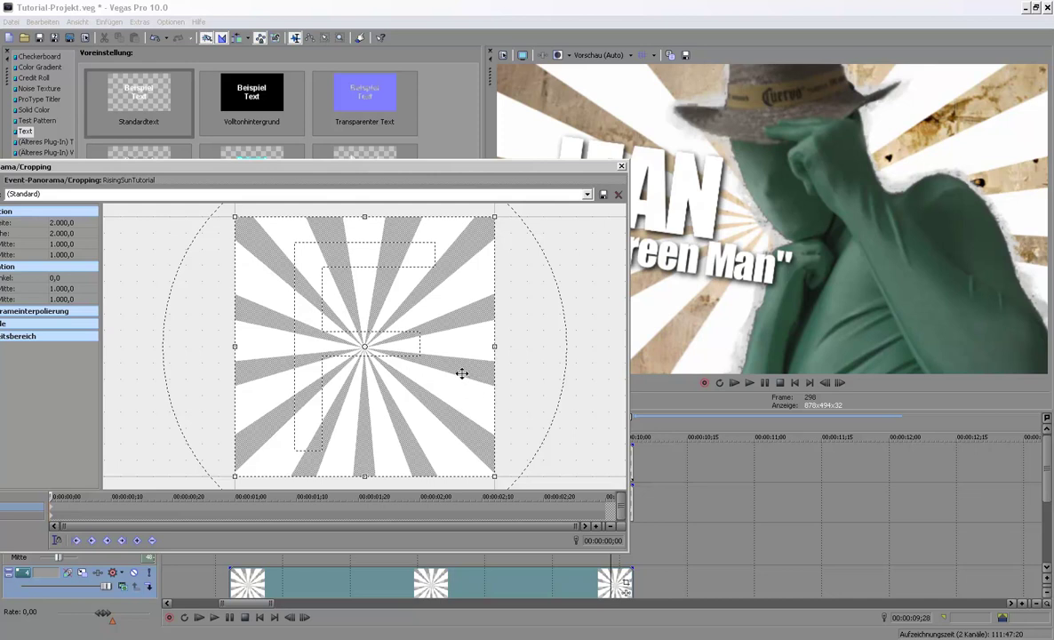
Step: Shrink the sunburst's Pan/Crop frame toward the centre of the rays, to 1094,2 × 859,9
scroll(461, 374, "down", 1)
scroll(461, 373, "down", 1)
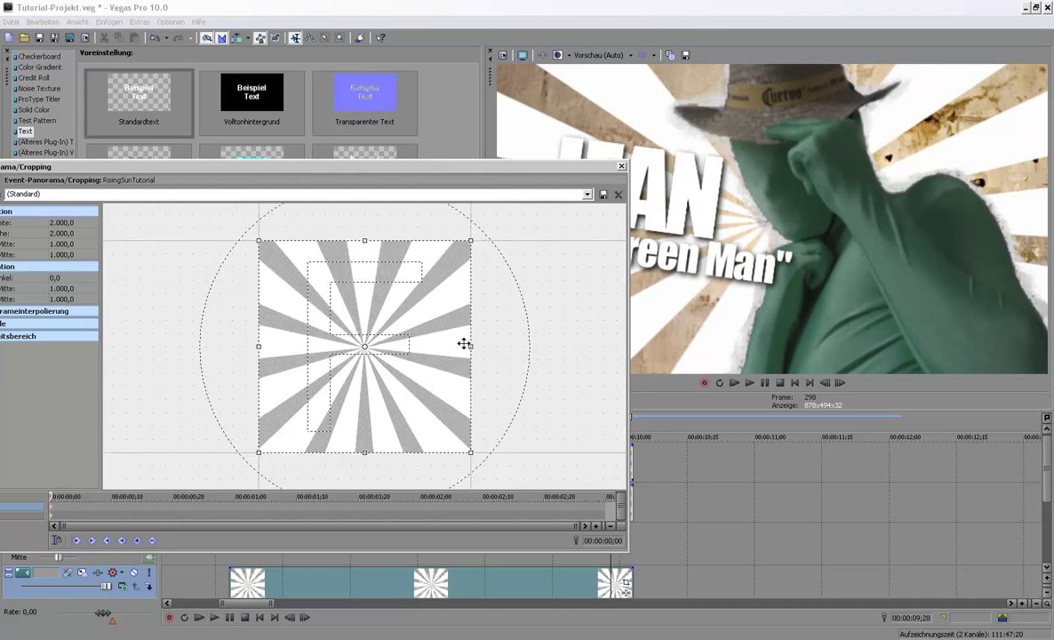
left_click_drag(468, 345, 482, 347)
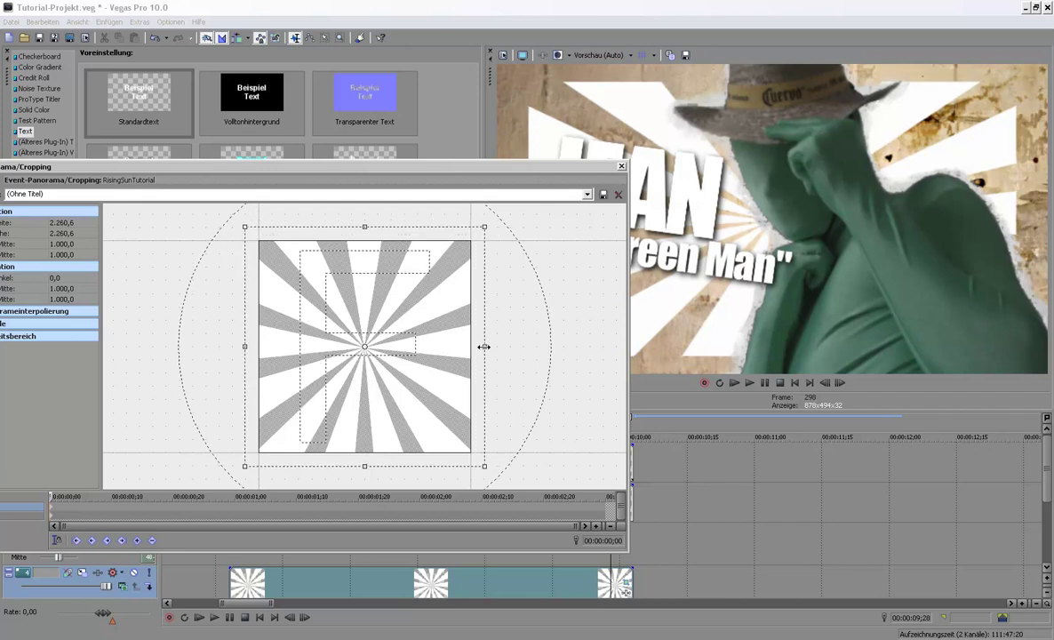
key("ctrl+z")
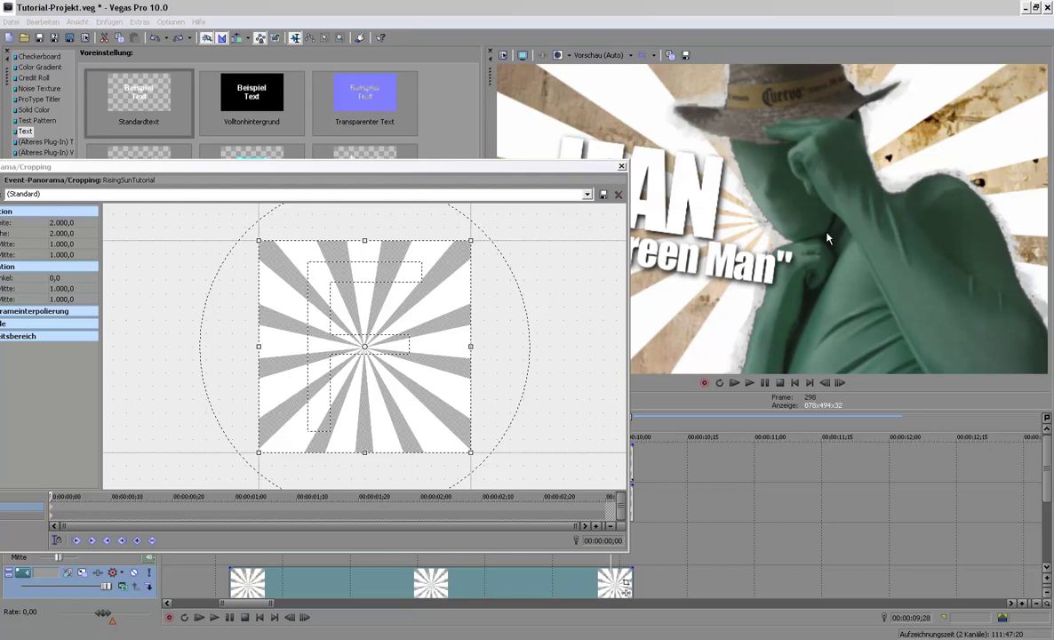
left_click_drag(206, 174, 249, 177)
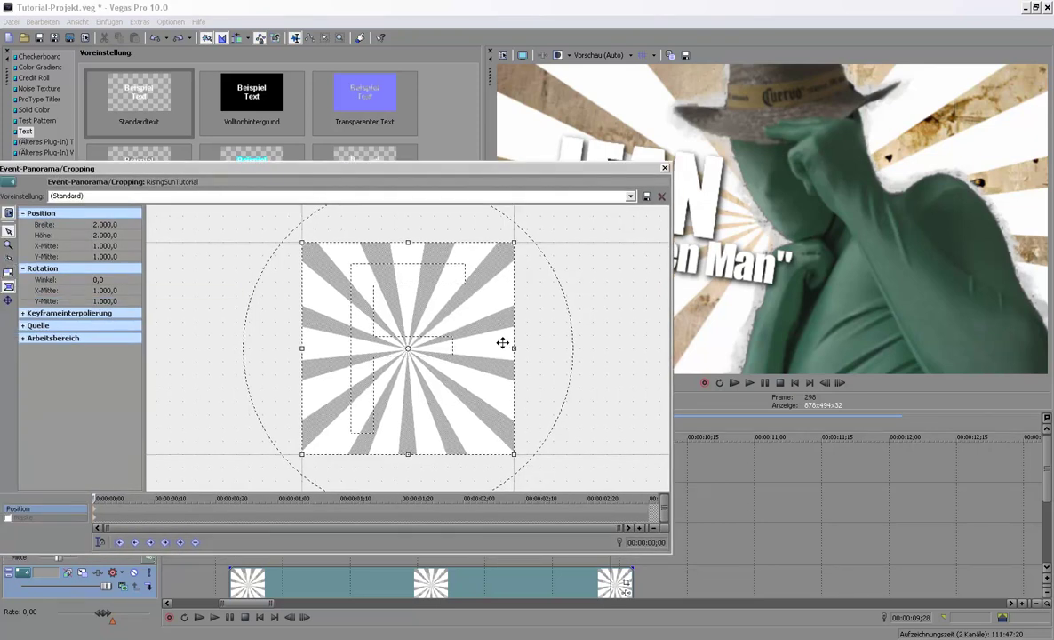
left_click_drag(514, 348, 543, 349)
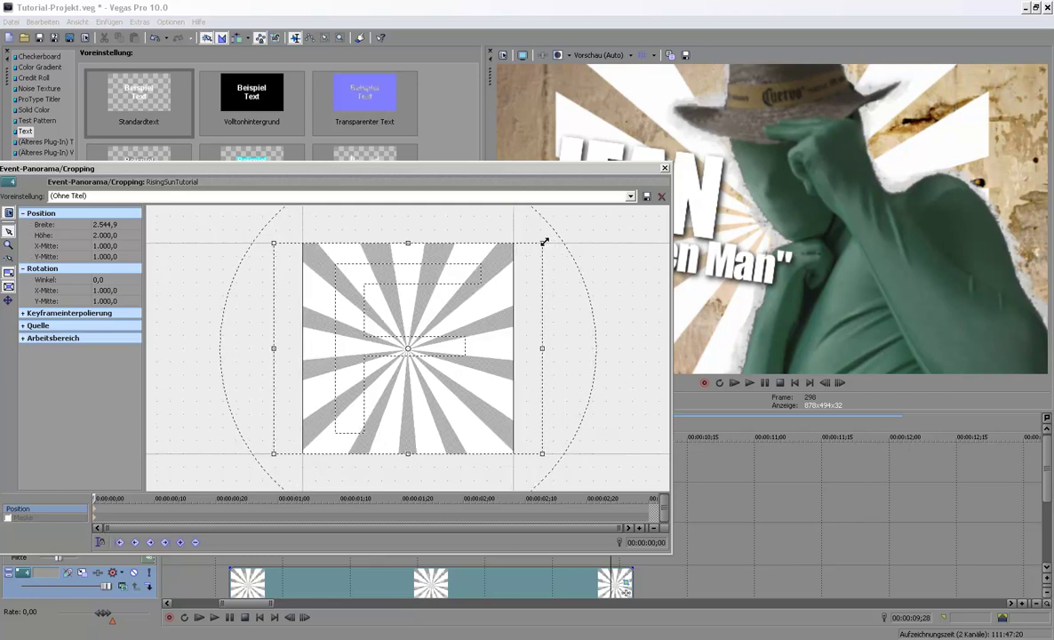
left_click_drag(544, 242, 470, 305)
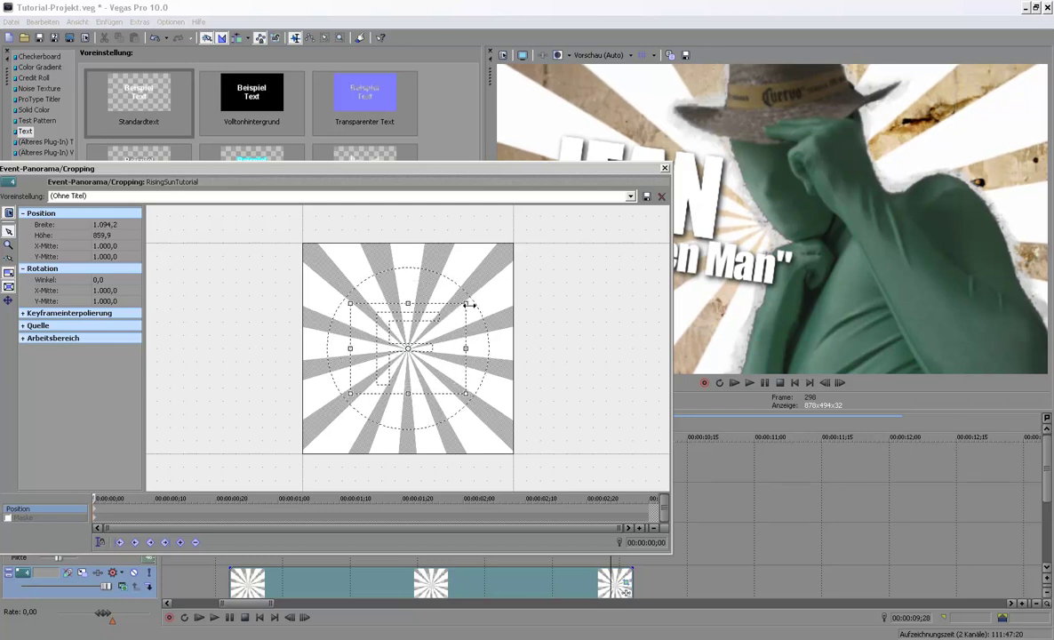
Step: Tighten the sunburst crop to 968,2 × 760,9 centred at 831,2 / 893,0, then go to the clip's last frame
scroll(444, 353, "up", 1)
scroll(412, 347, "up", 1)
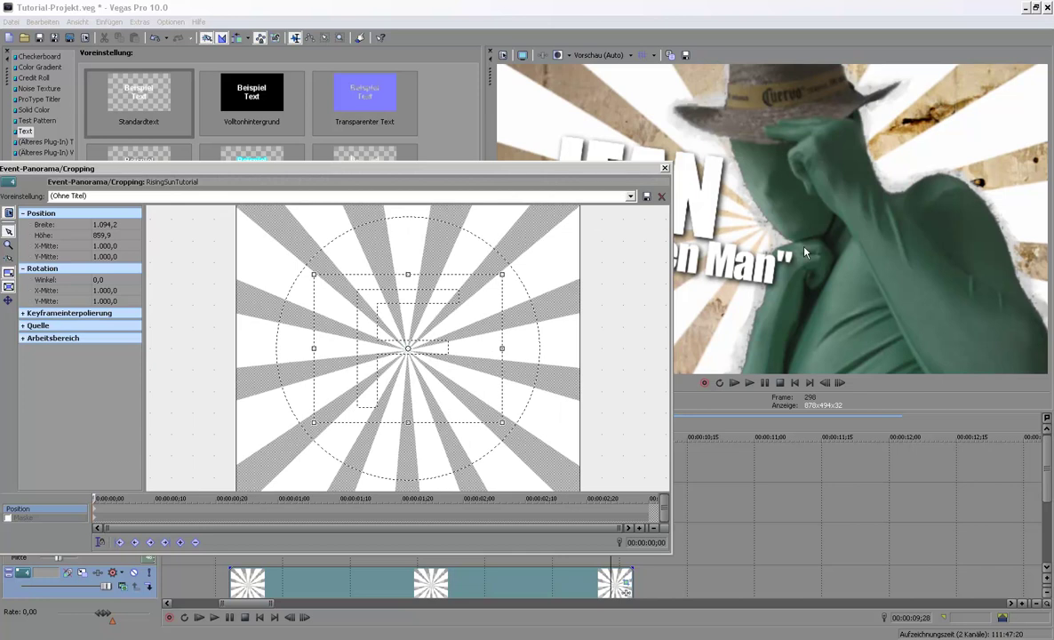
mouse_move(404, 363)
left_mouse_down()
mouse_move(399, 347)
mouse_move(403, 367)
left_mouse_up()
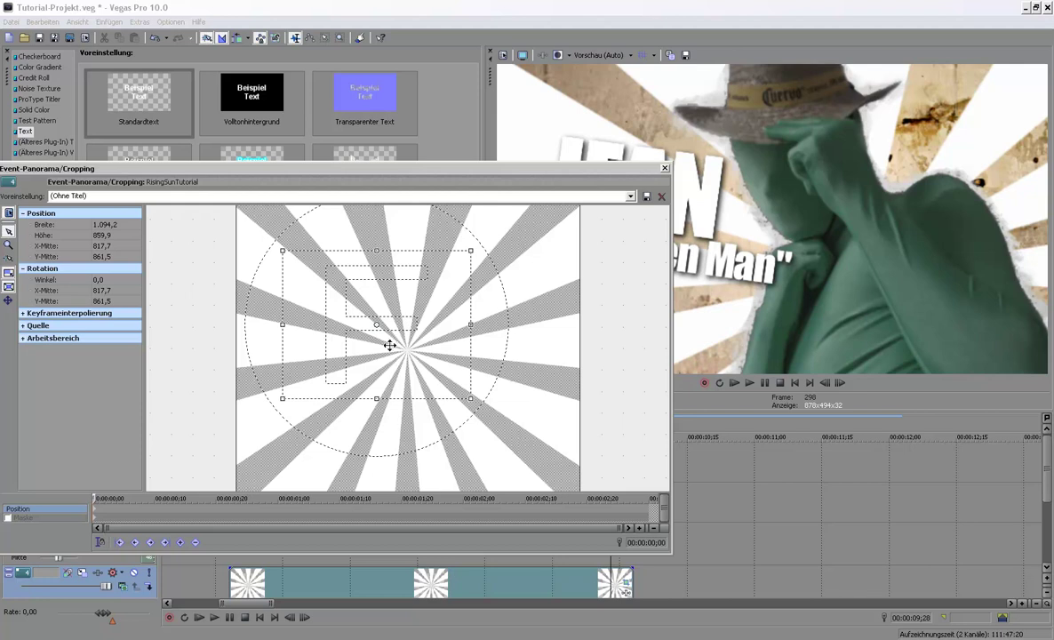
scroll(428, 295, "down", 1)
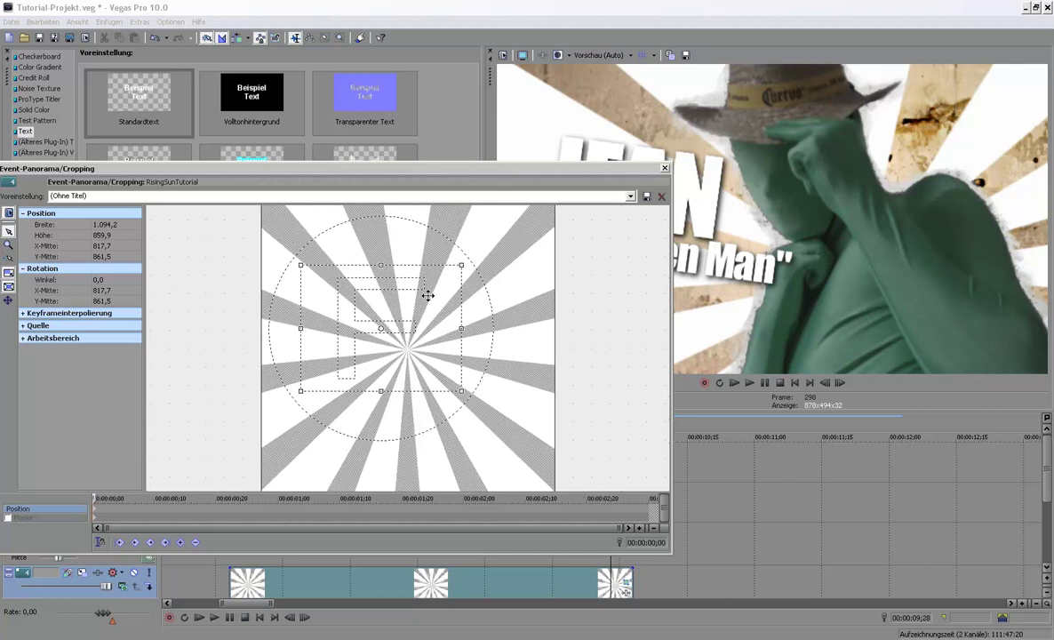
scroll(409, 289, "down", 1)
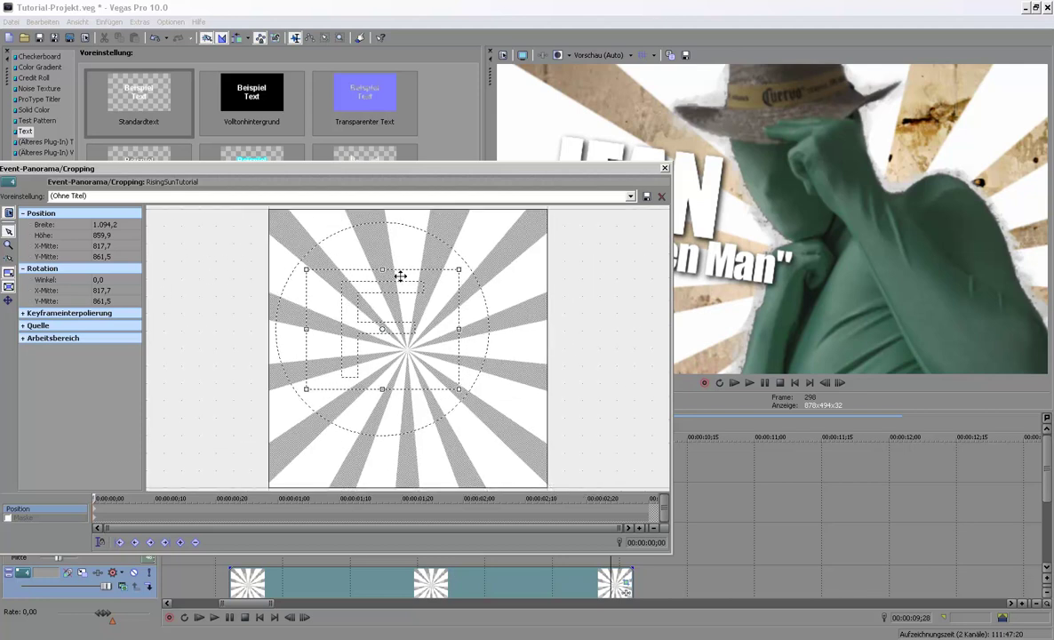
left_click_drag(457, 271, 450, 276)
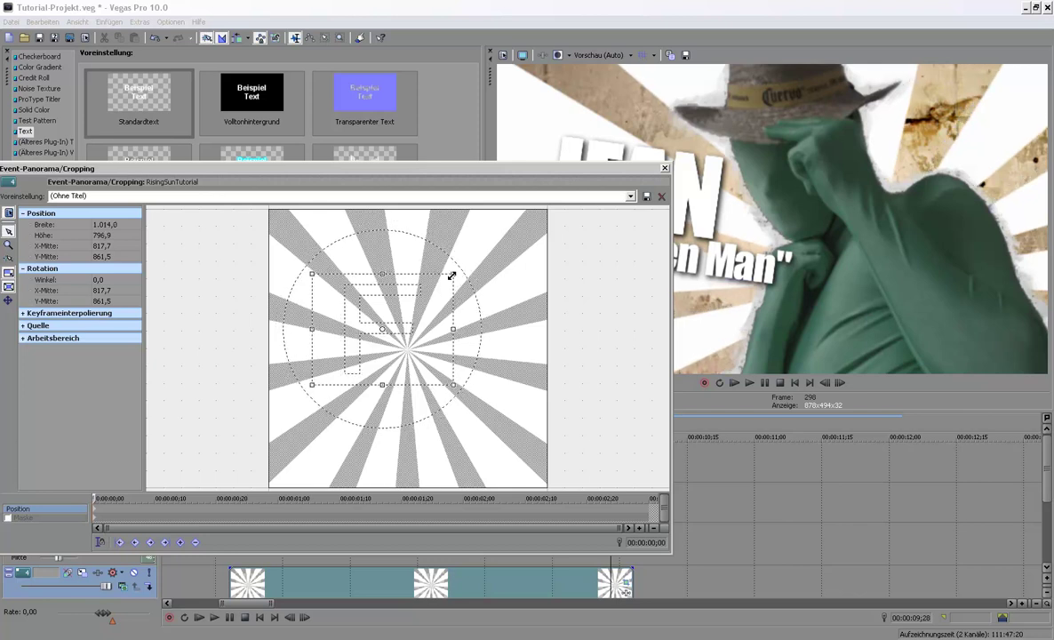
left_click_drag(428, 318, 434, 336)
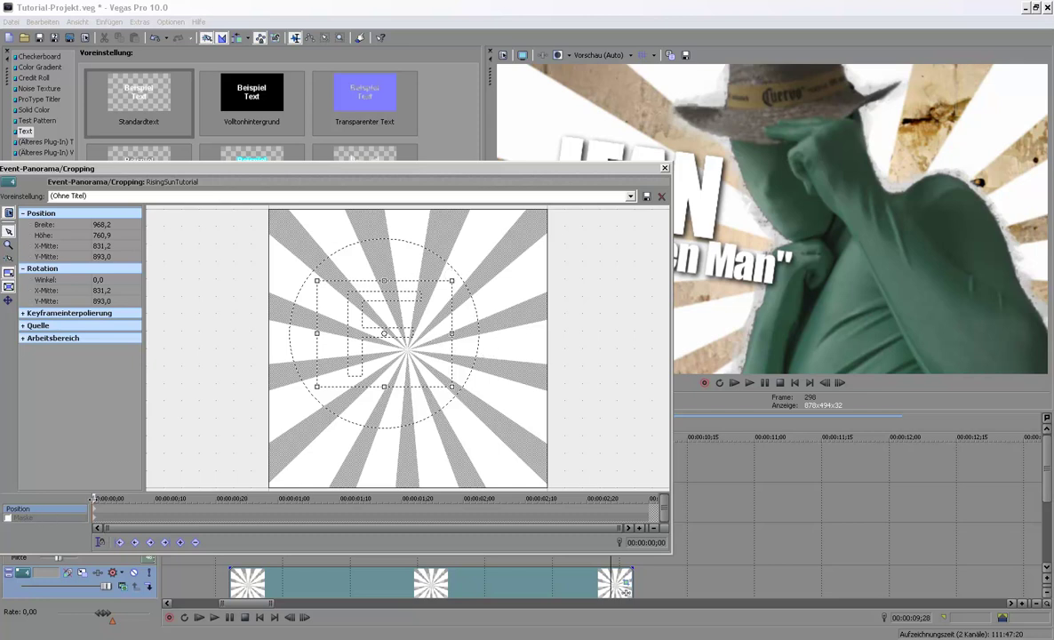
left_click_drag(93, 499, 429, 483)
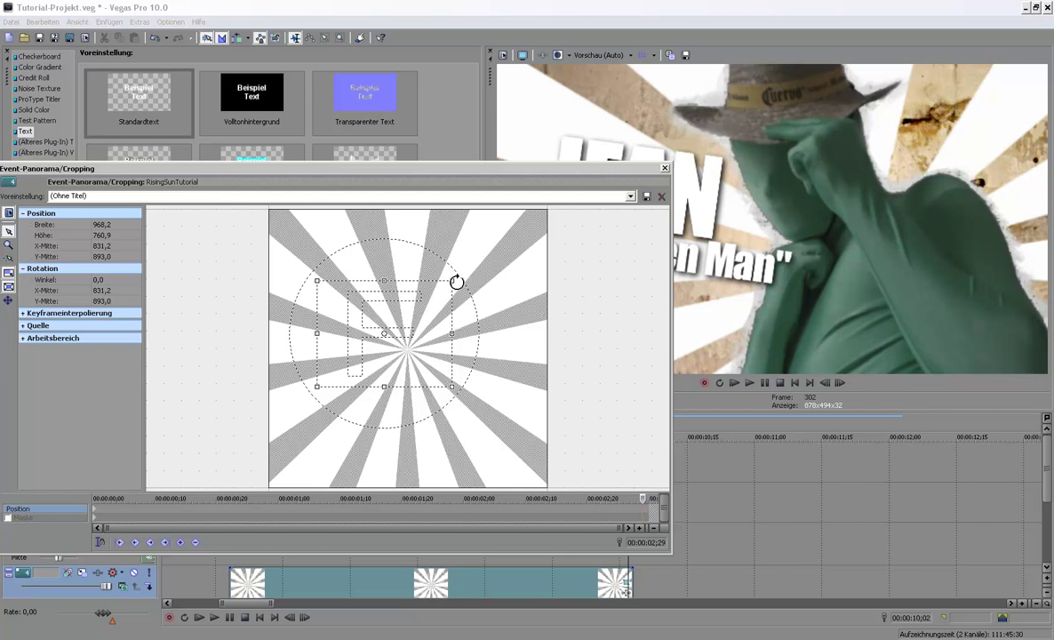
Step: Try a 180° rotation, undo it back to 0°, and move the rotation centre to 997,7 / 996,4
mouse_move(456, 282)
left_mouse_down()
mouse_move(468, 323)
mouse_move(405, 377)
left_mouse_up()
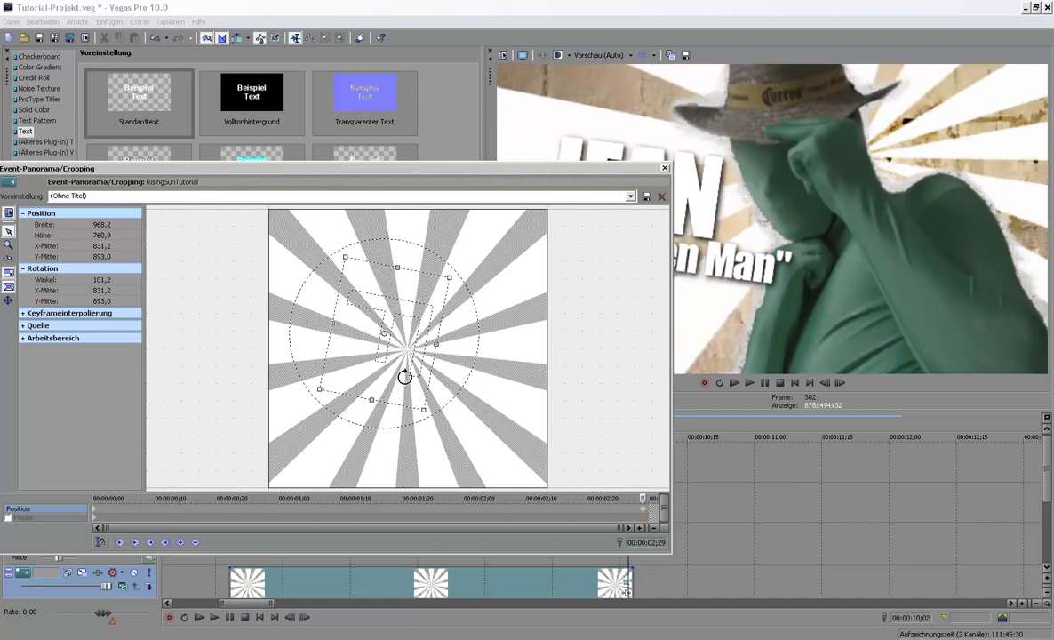
left_click_drag(404, 377, 349, 353)
left_click_drag(554, 172, 497, 198)
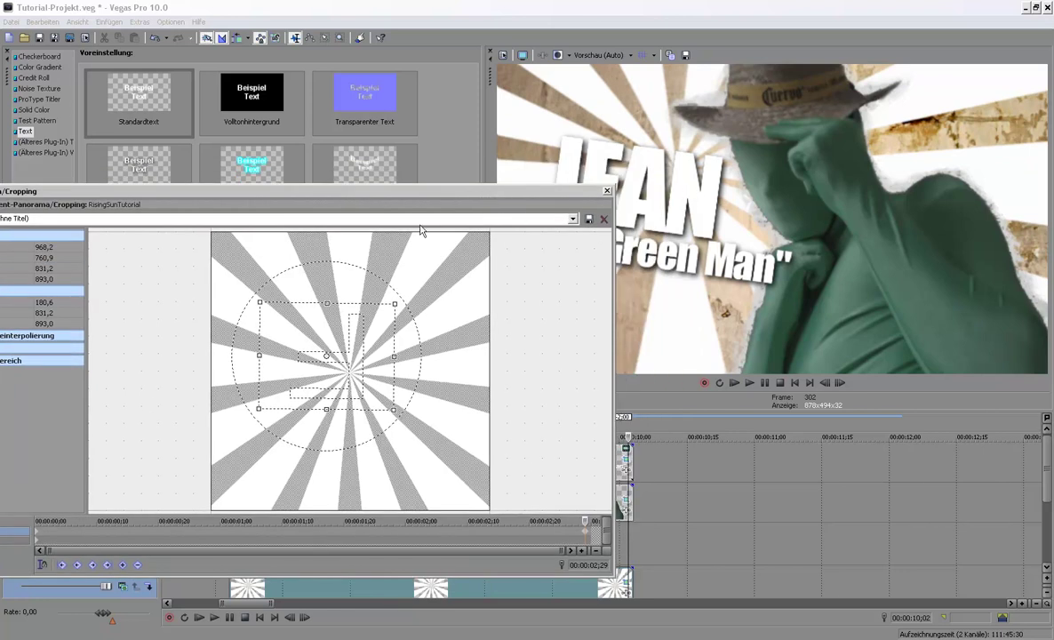
key("ctrl+z")
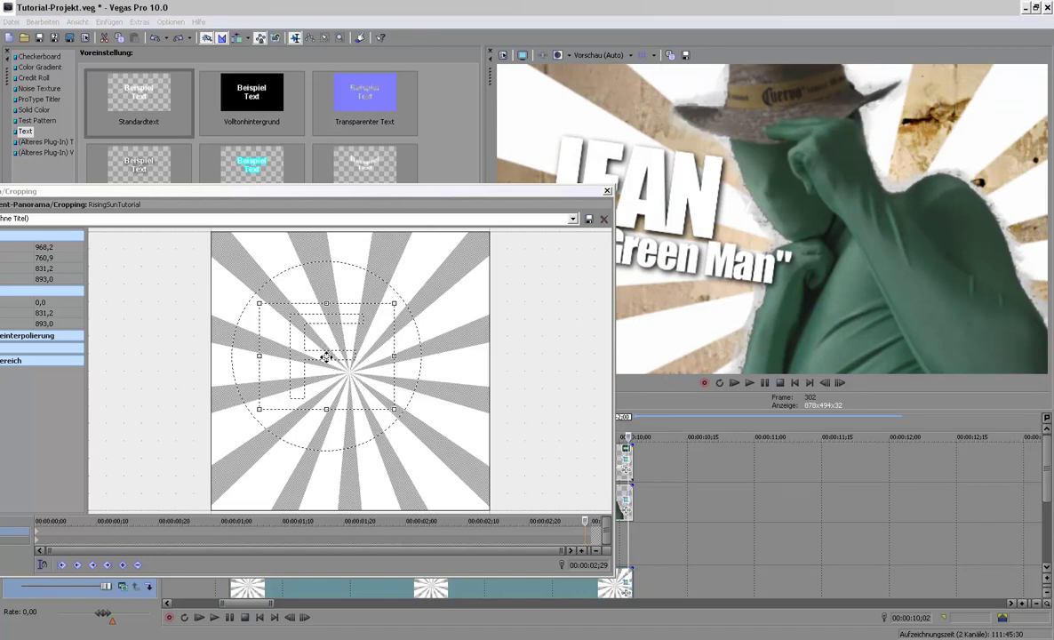
left_click(326, 357)
left_click_drag(326, 357, 350, 373)
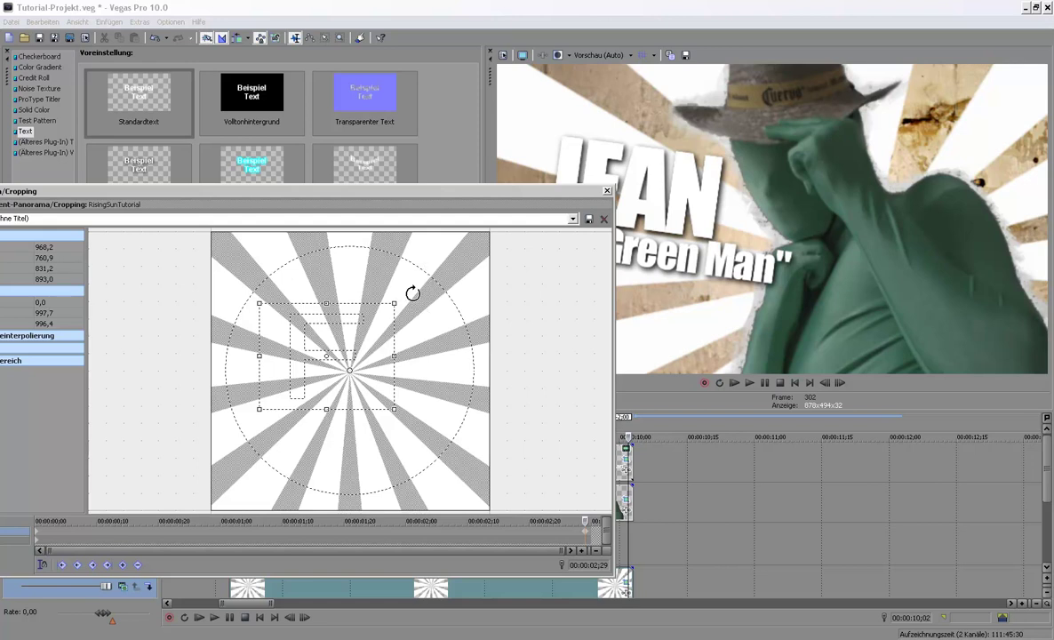
Step: Try a small clockwise rotation at the end of the sunburst, then scrub back to check it
left_click_drag(412, 289, 511, 320)
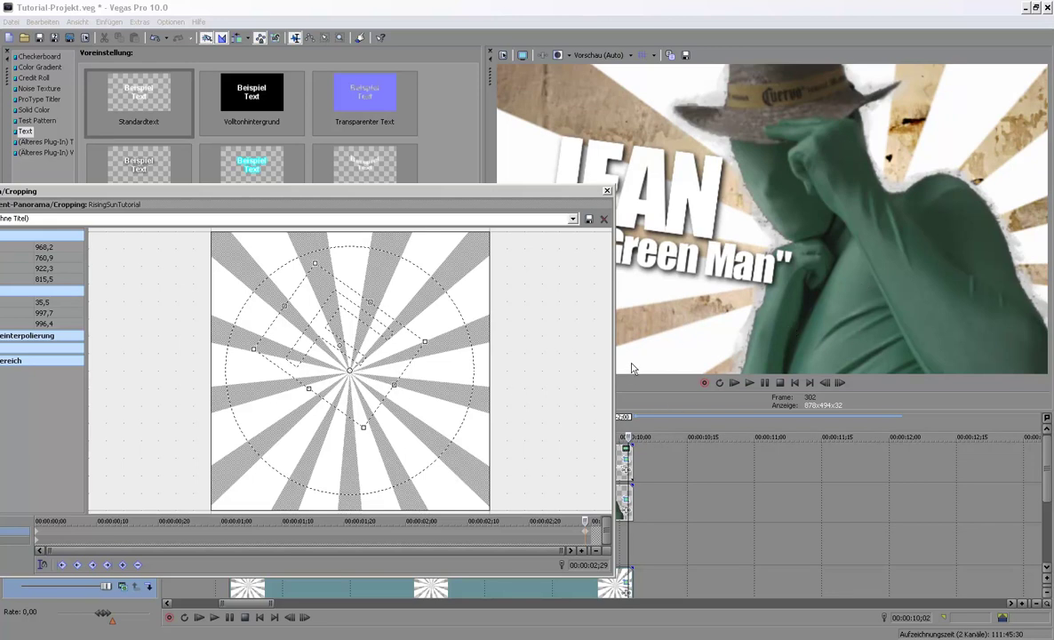
left_click_drag(578, 521, 172, 522)
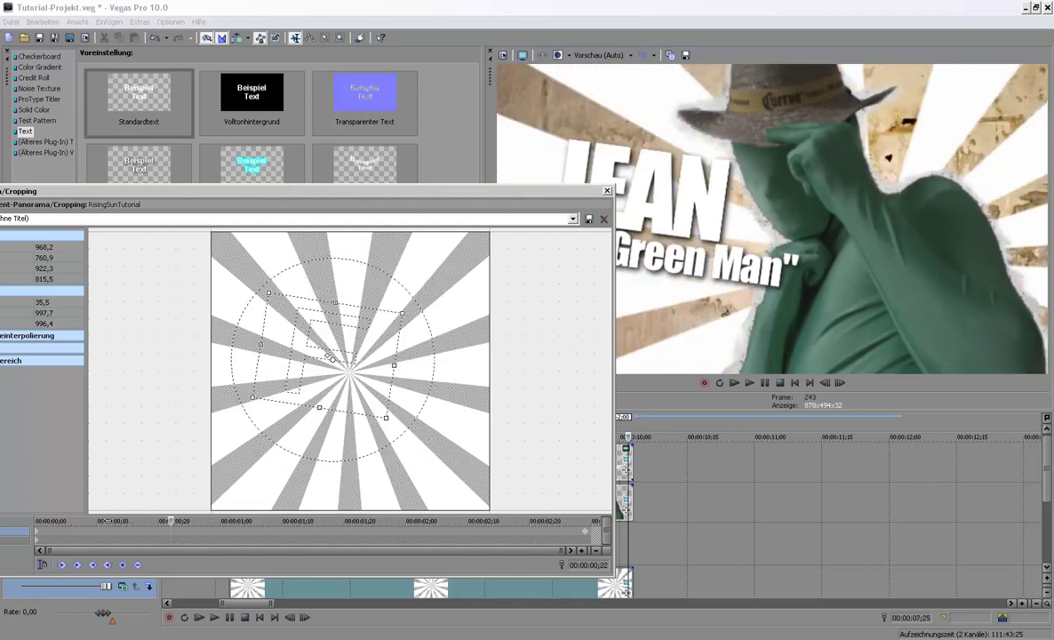
left_click_drag(171, 523, 109, 523)
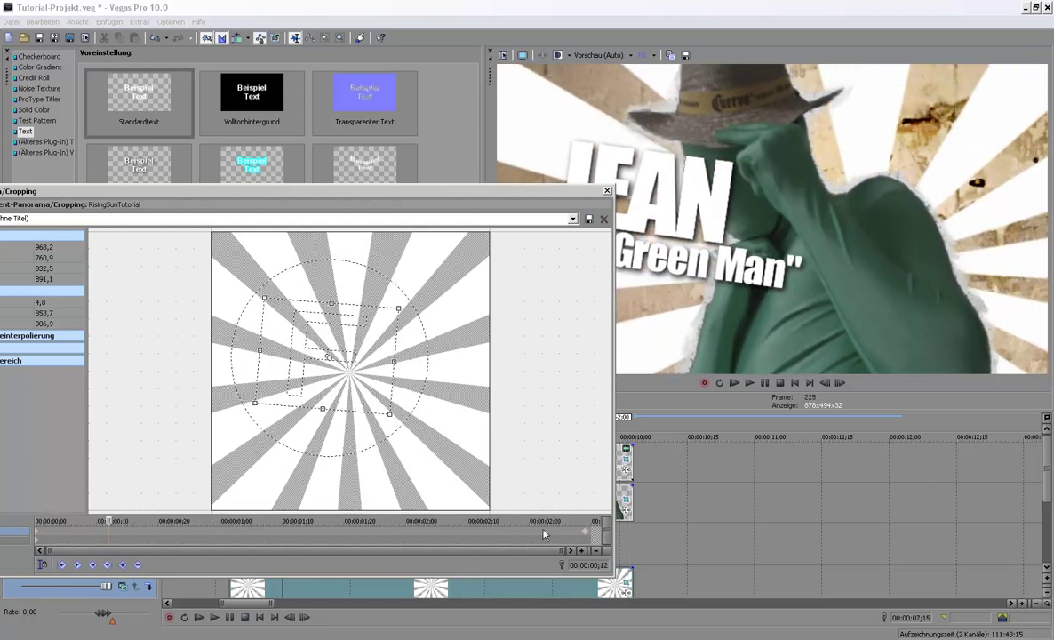
left_click(584, 532)
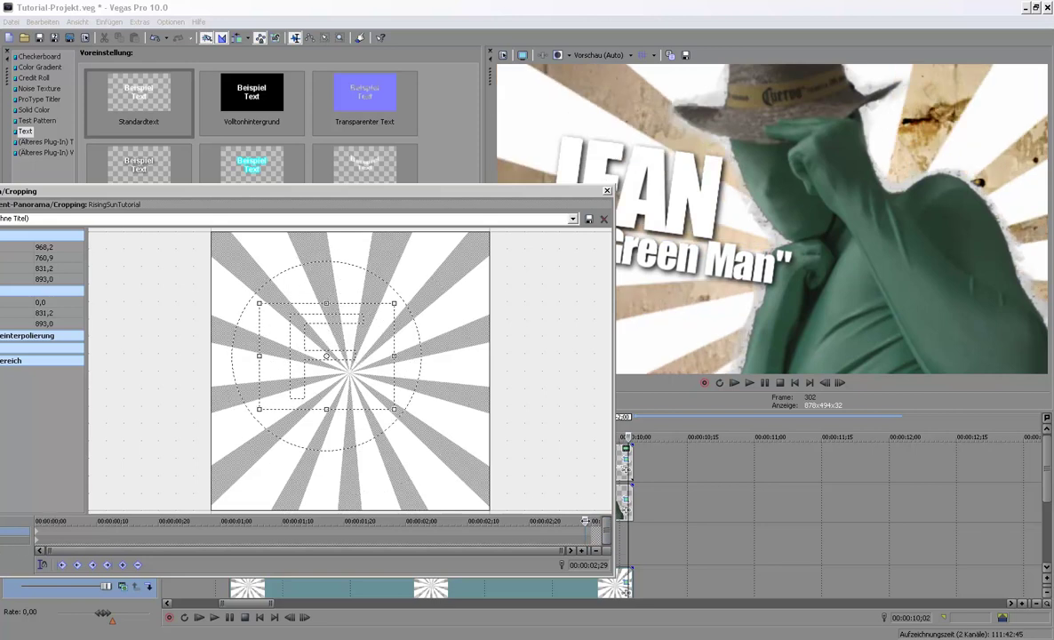
left_click_drag(584, 523, 69, 523)
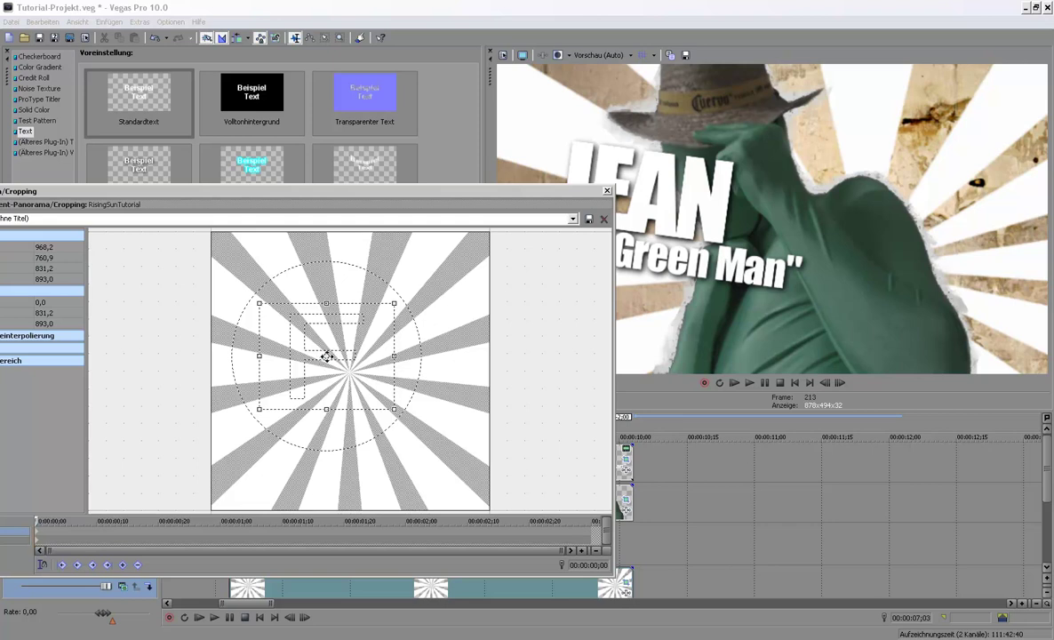
Step: Centre the rotation point on the sunburst and rotate it to about 36° at the end keyframe
left_click_drag(327, 357, 349, 370)
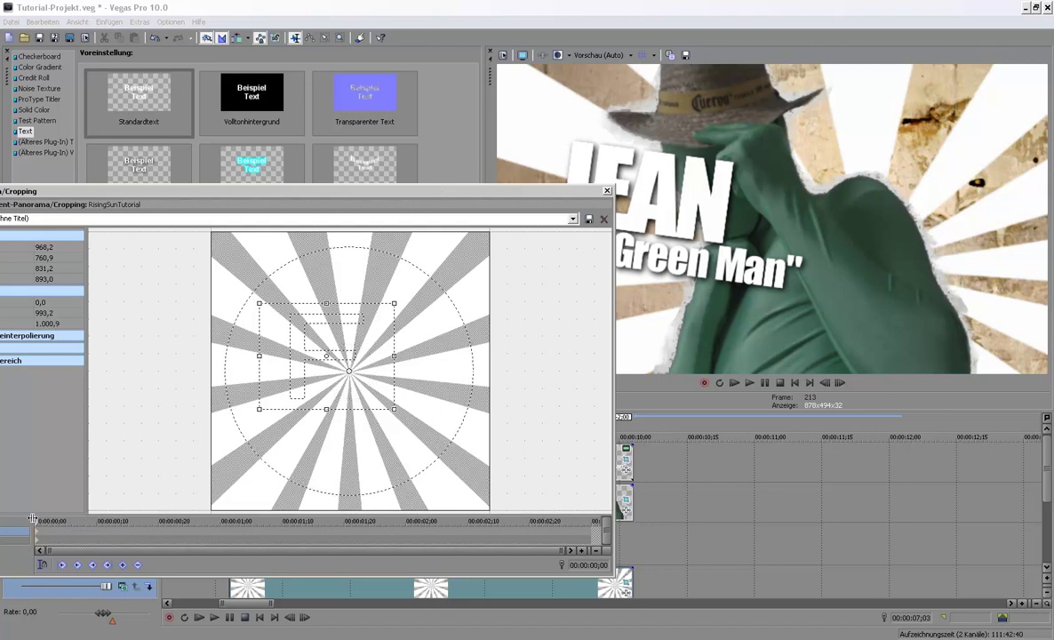
left_click_drag(36, 521, 585, 521)
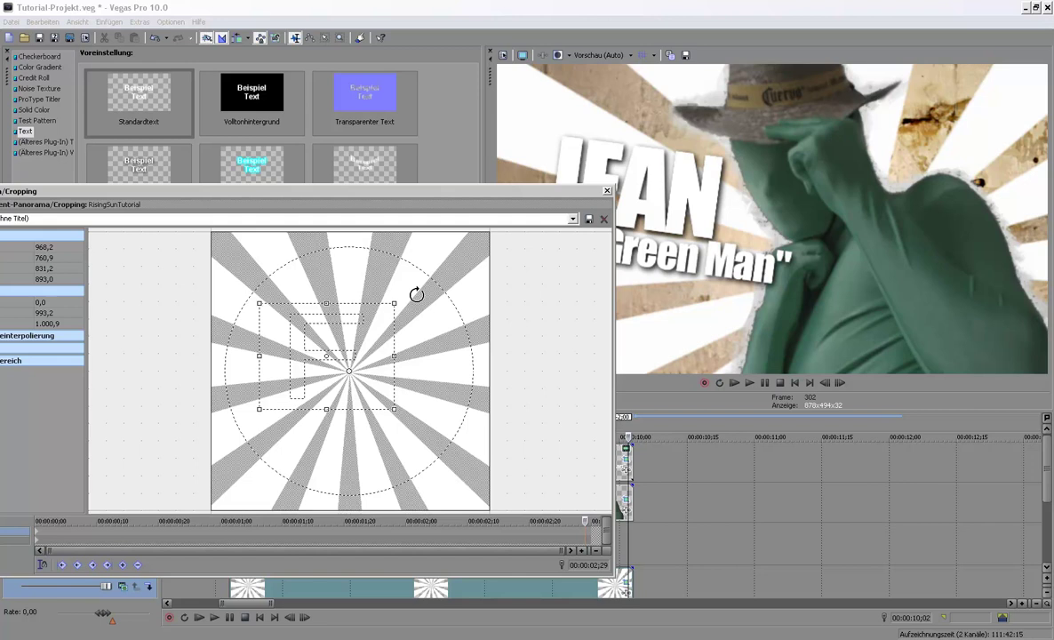
left_click_drag(417, 286, 492, 332)
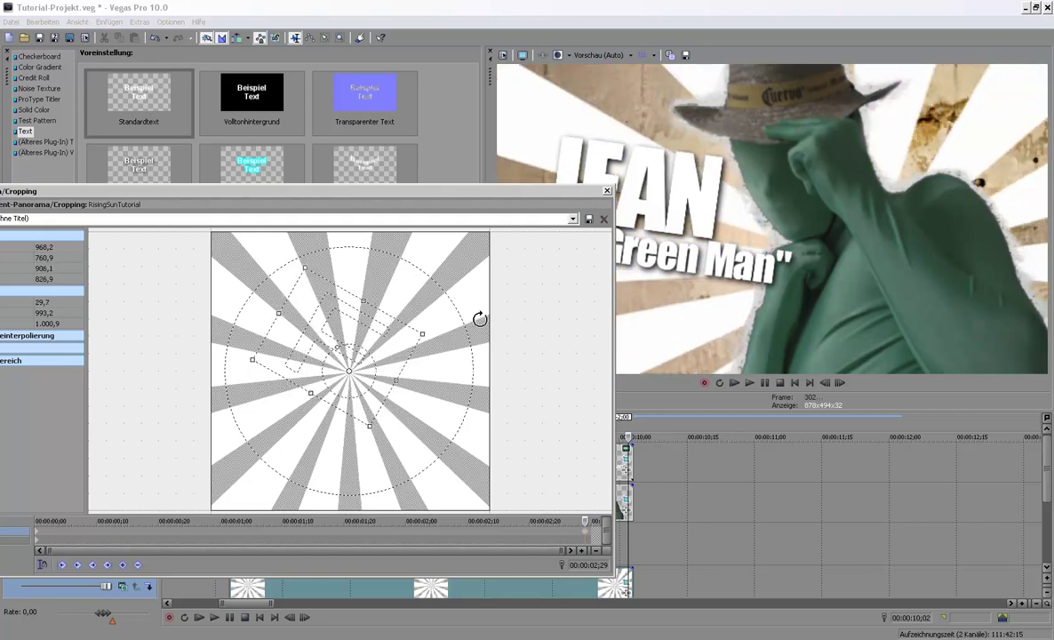
left_click_drag(491, 332, 493, 334)
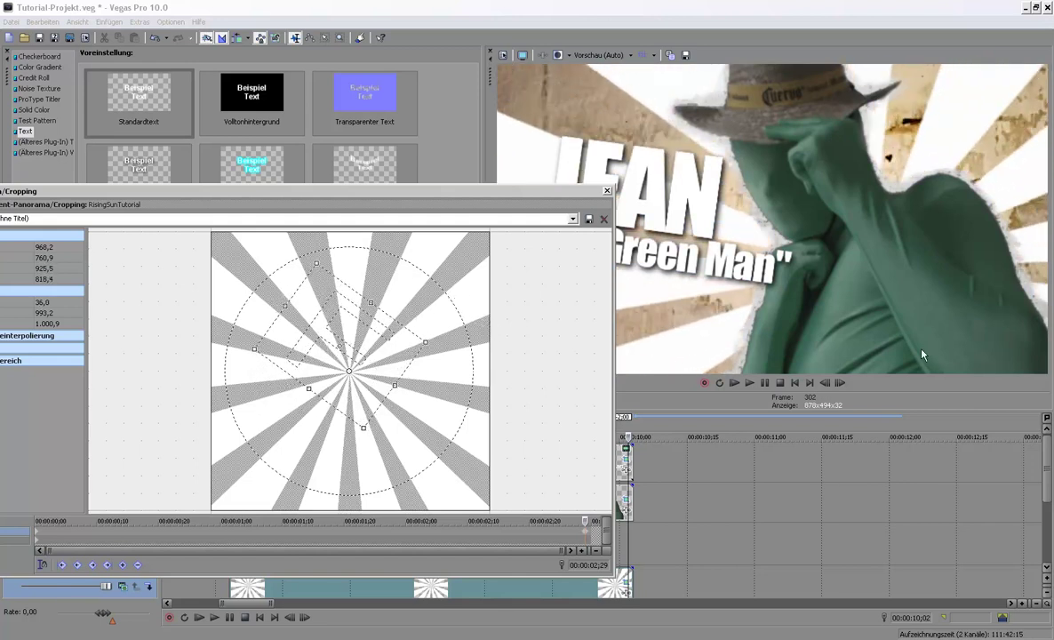
left_click(592, 535)
Step: Close the Pan/Crop window and play the title from its start a few times, pausing partway
left_click(608, 192)
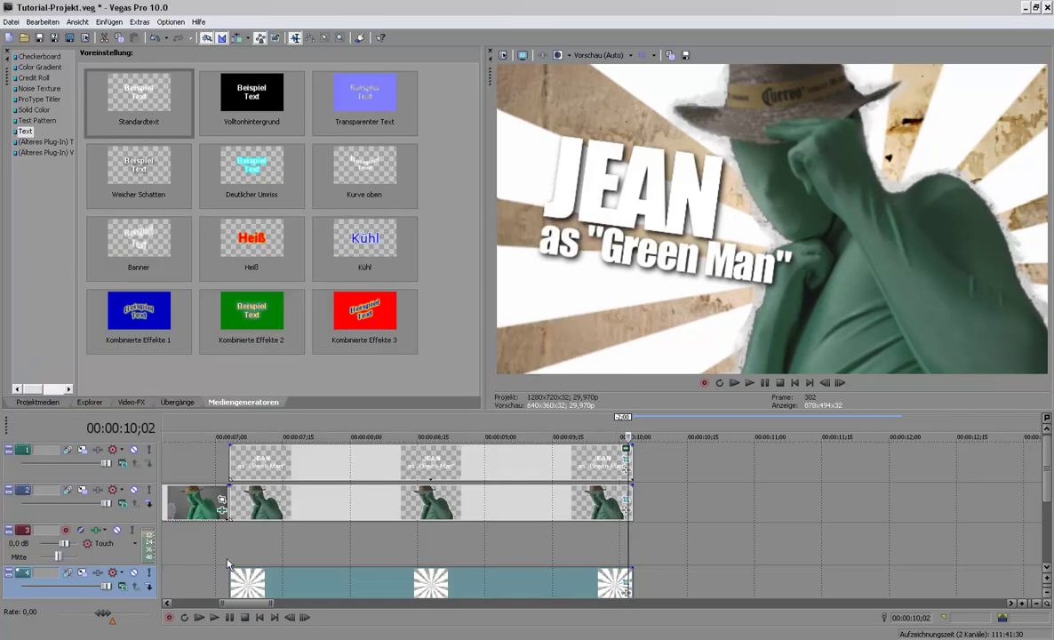
left_click(224, 536)
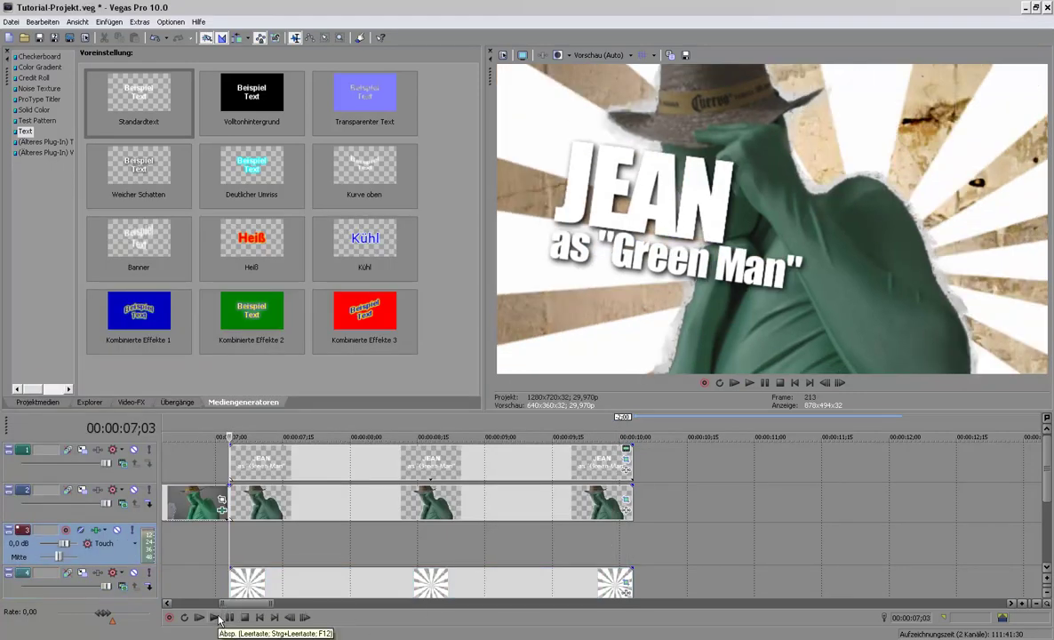
left_click(216, 618)
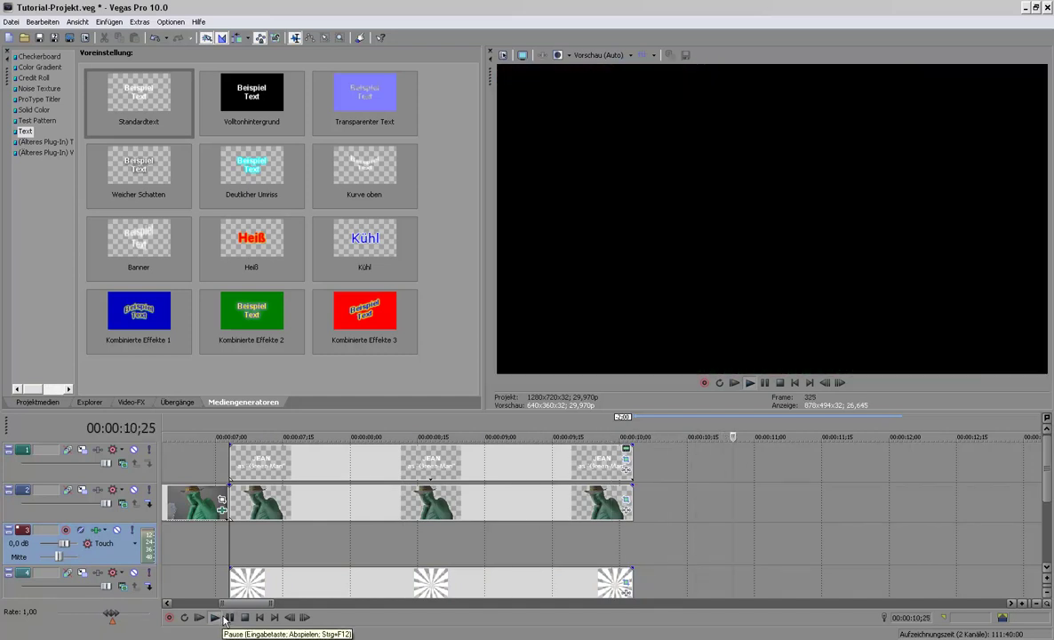
key("space")
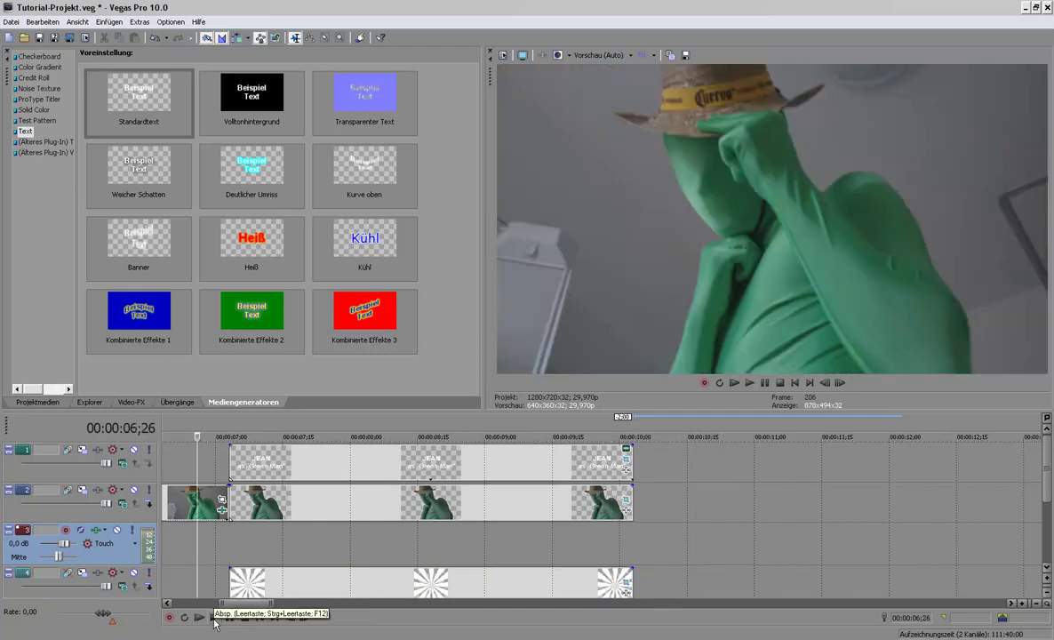
left_click(231, 618)
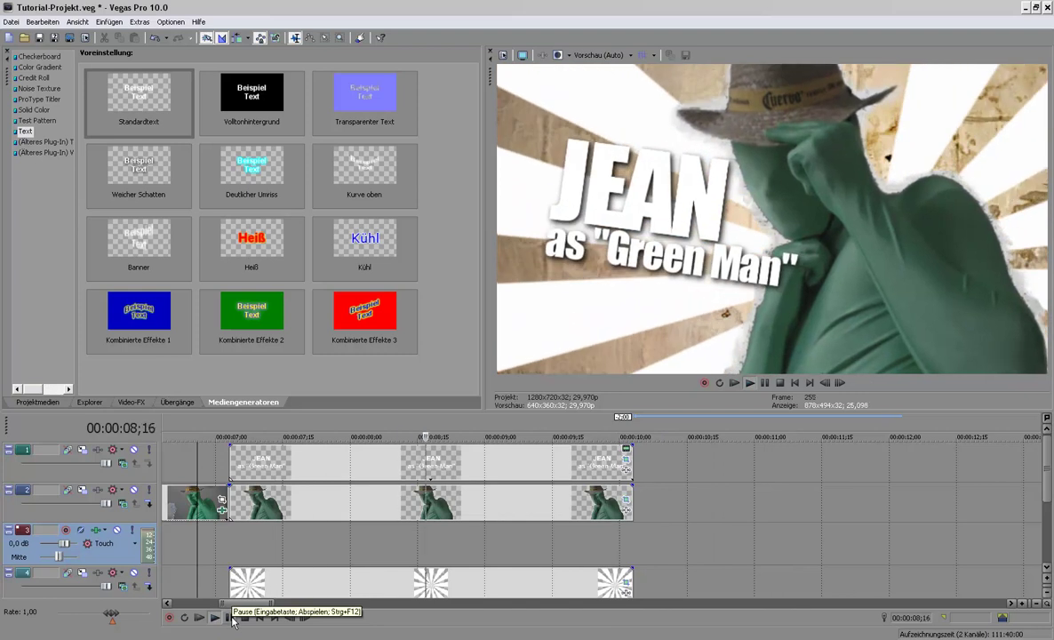
key("space")
key("Left")
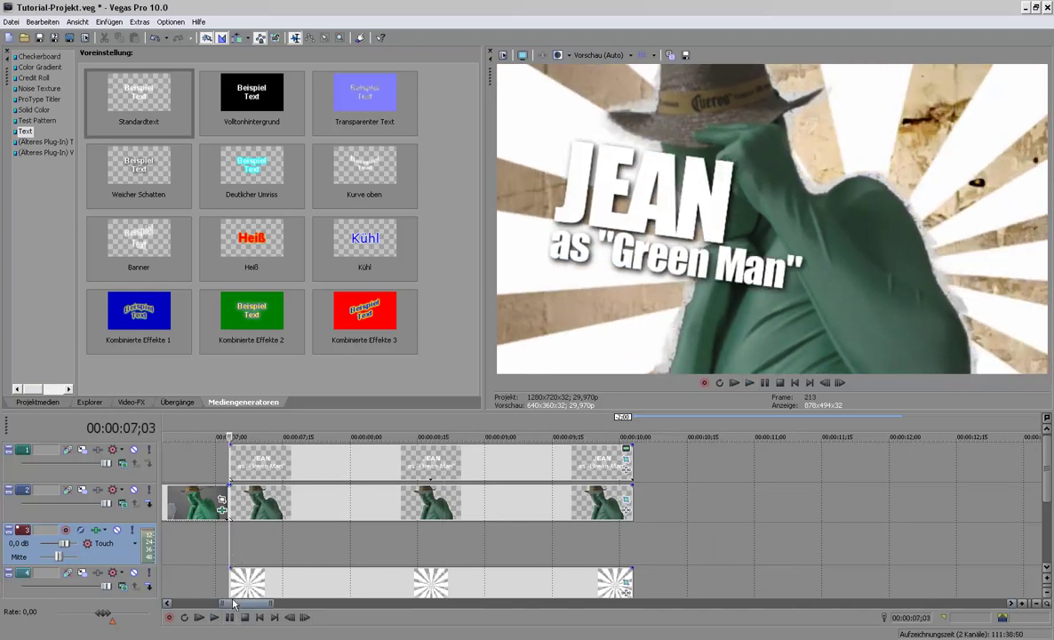
left_click(220, 618)
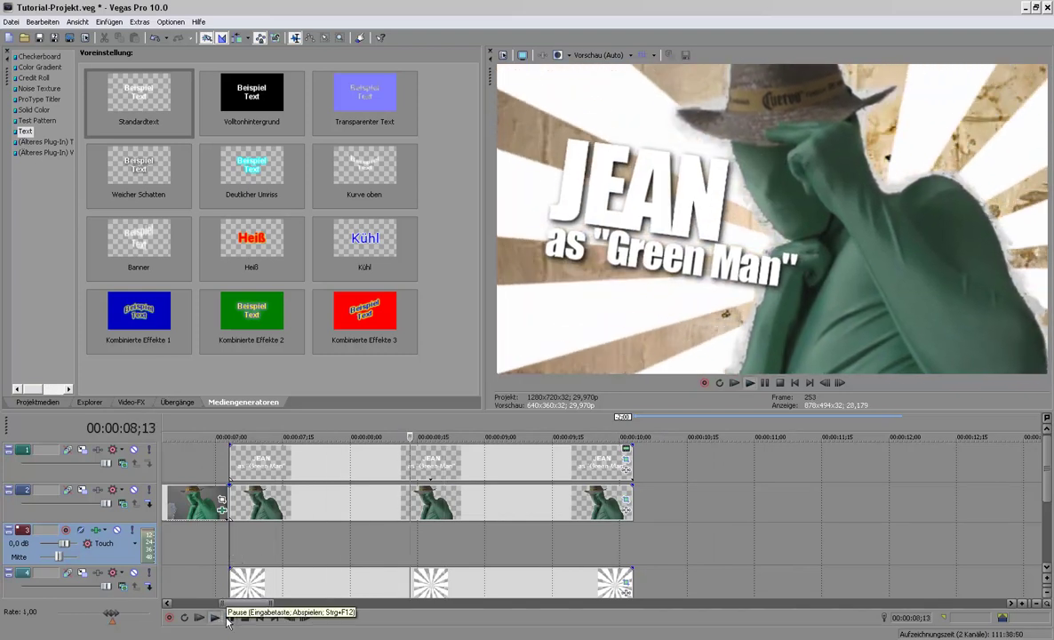
left_click(227, 619)
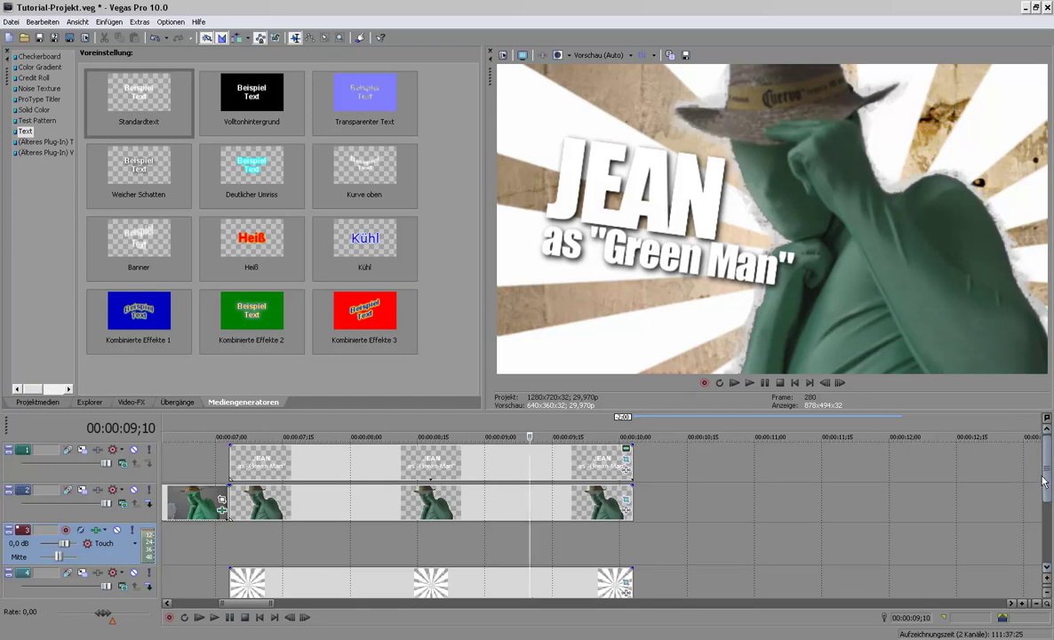
Step: Drag the sunburst event's opacity line down to about 44 %
scroll(971, 458, "down", 1)
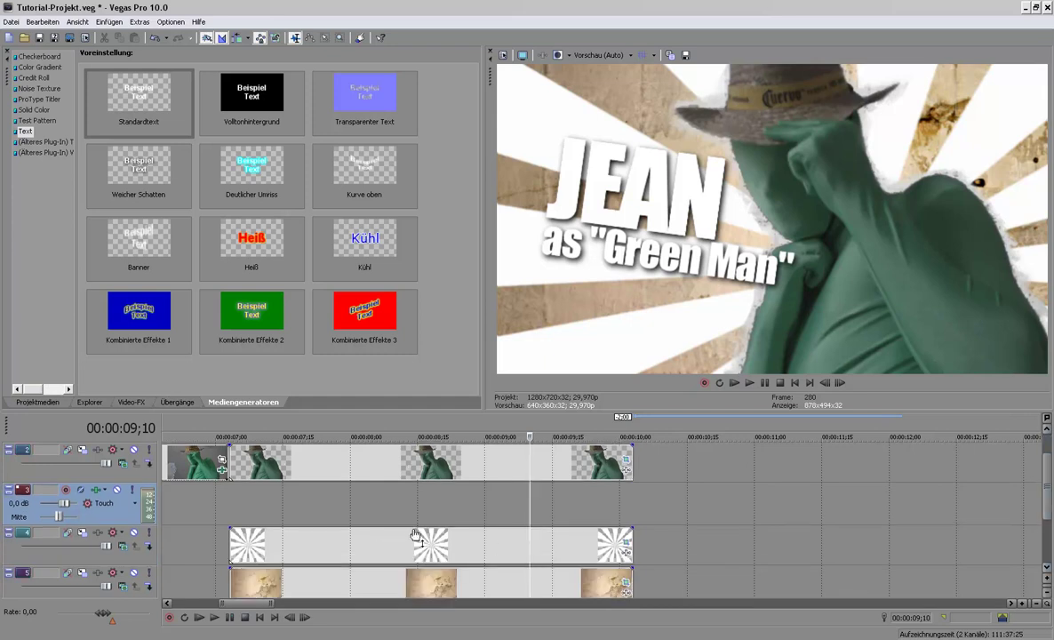
mouse_move(415, 534)
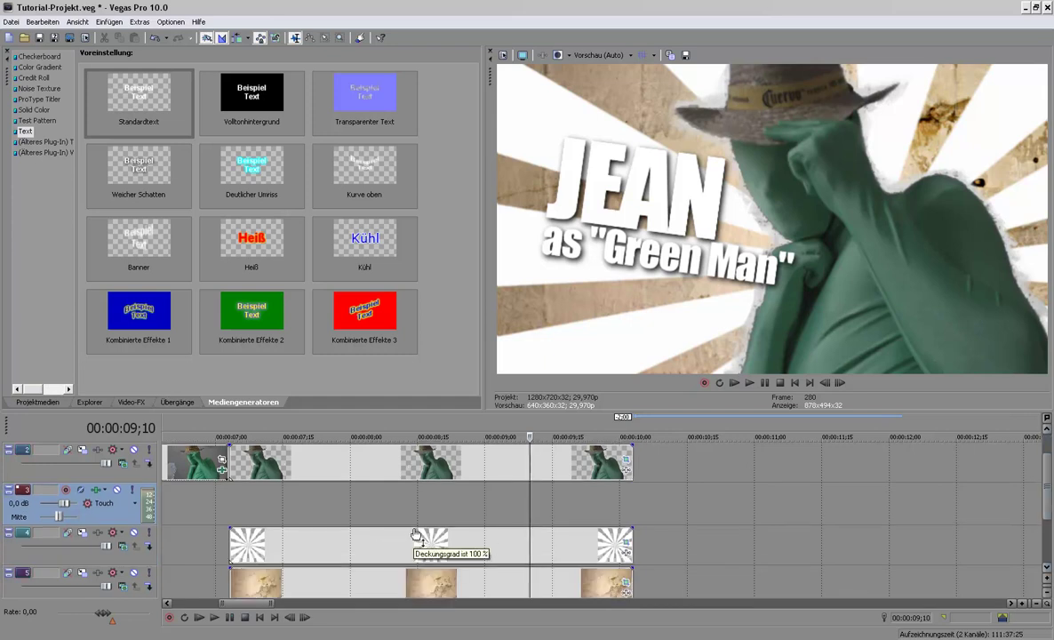
left_click_drag(415, 535, 424, 555)
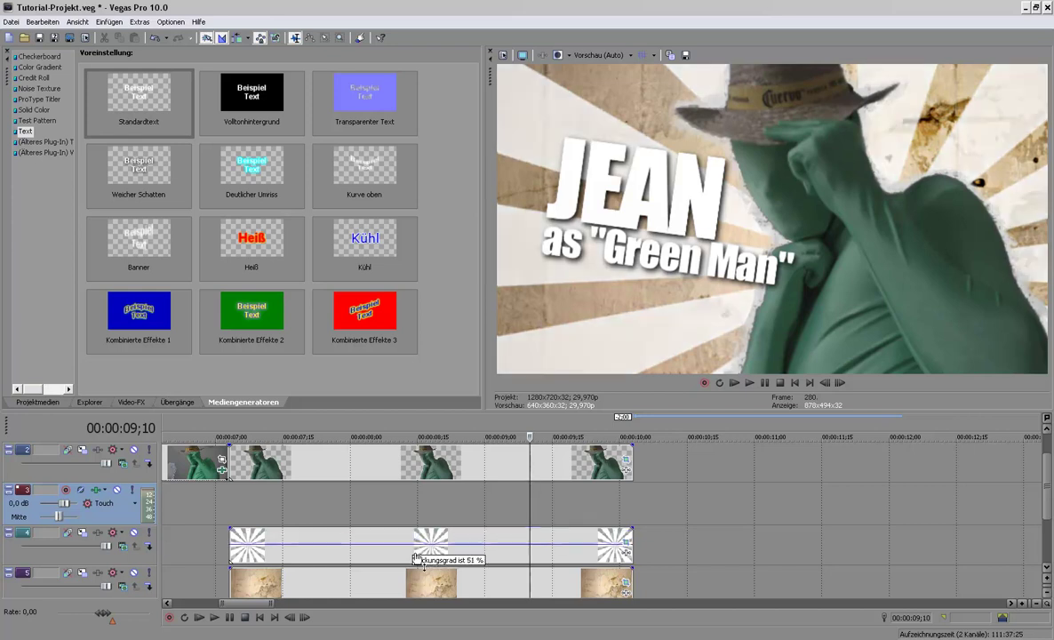
left_click_drag(424, 555, 427, 551)
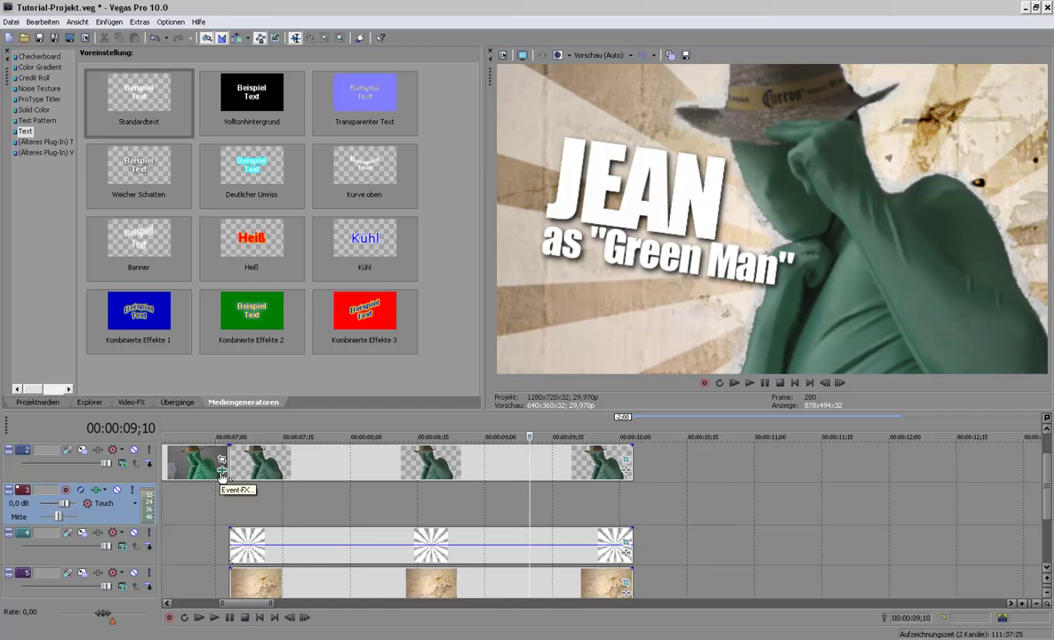
left_click(221, 472)
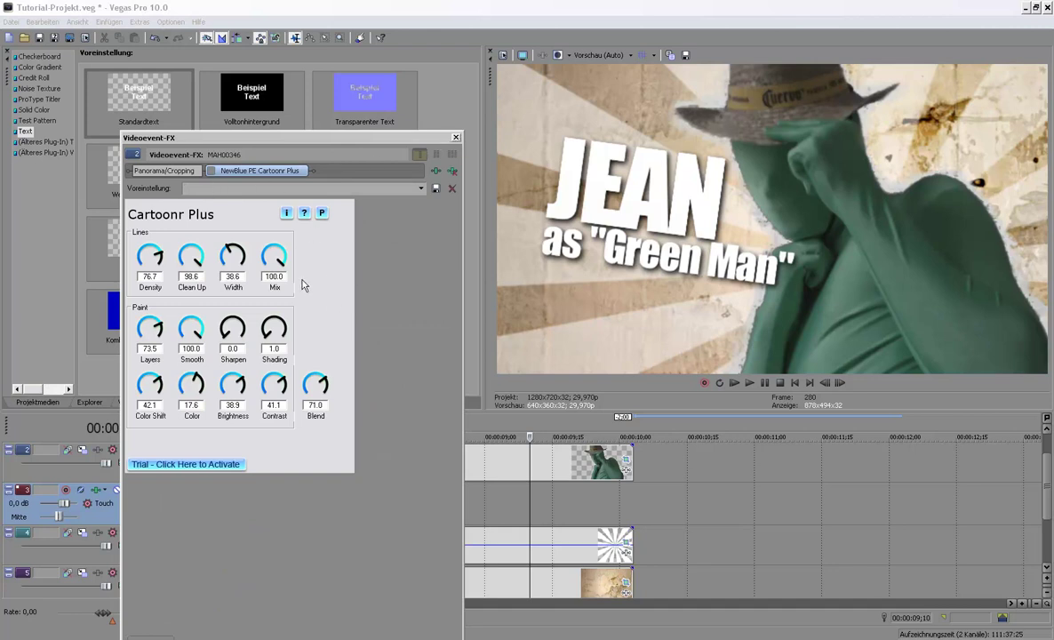
left_click(456, 138)
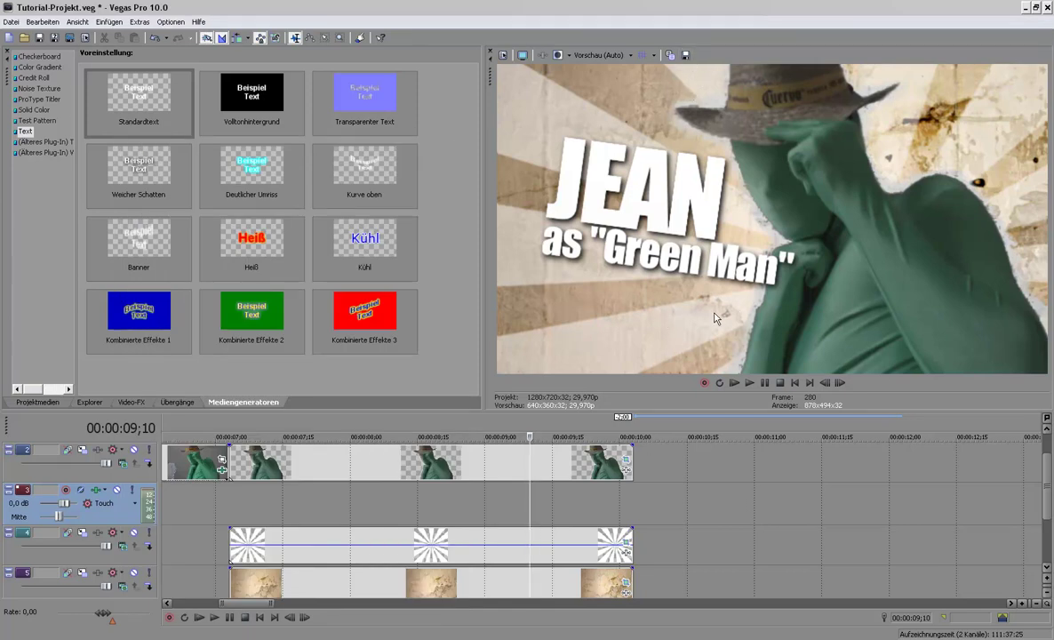
left_click(198, 544)
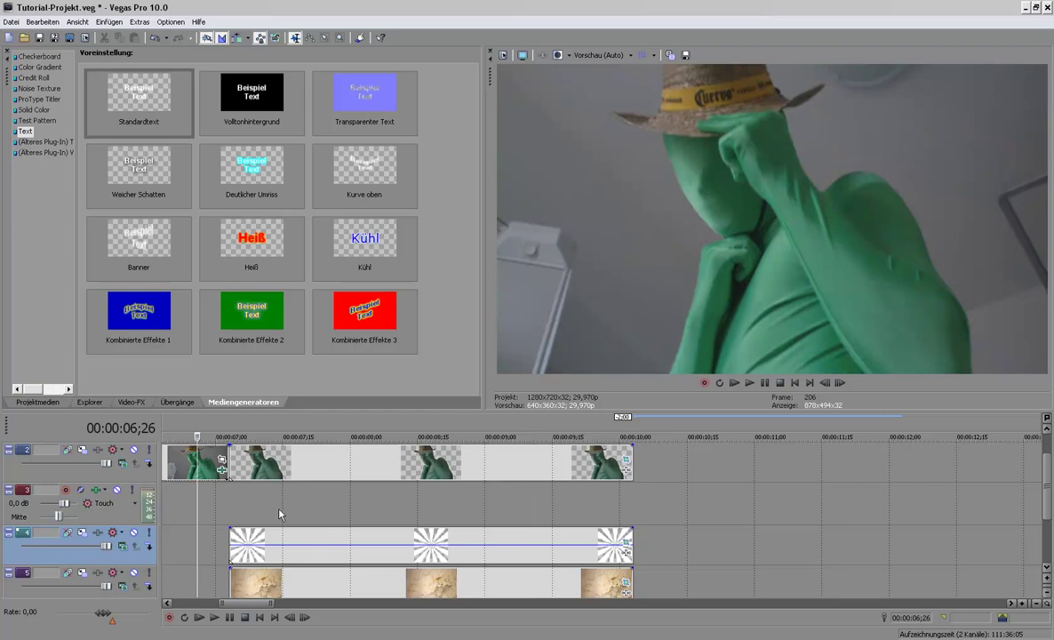
left_click(278, 458)
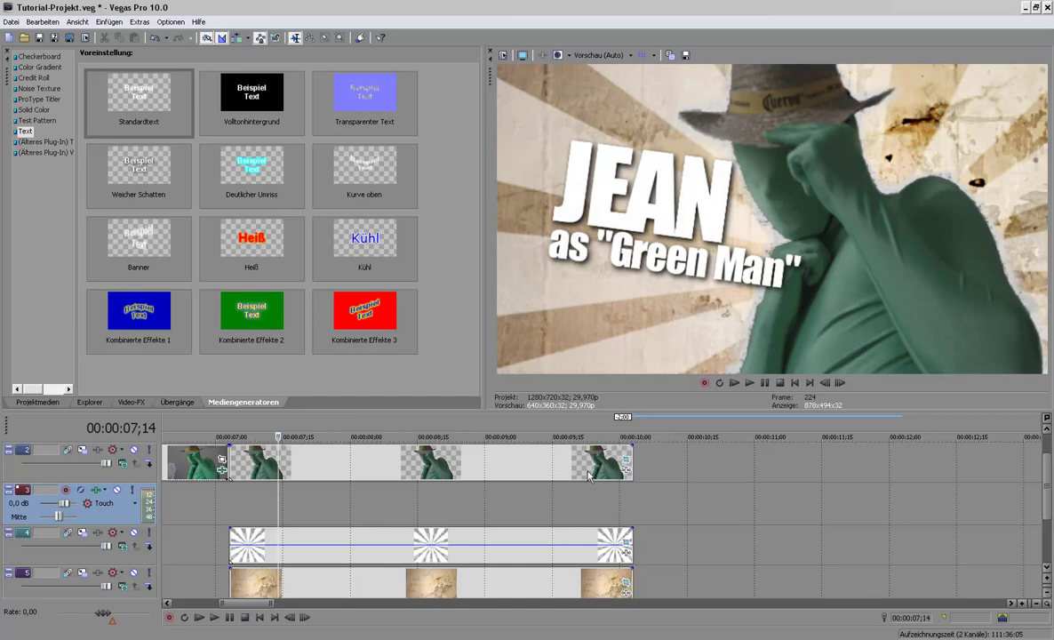
left_click(328, 507)
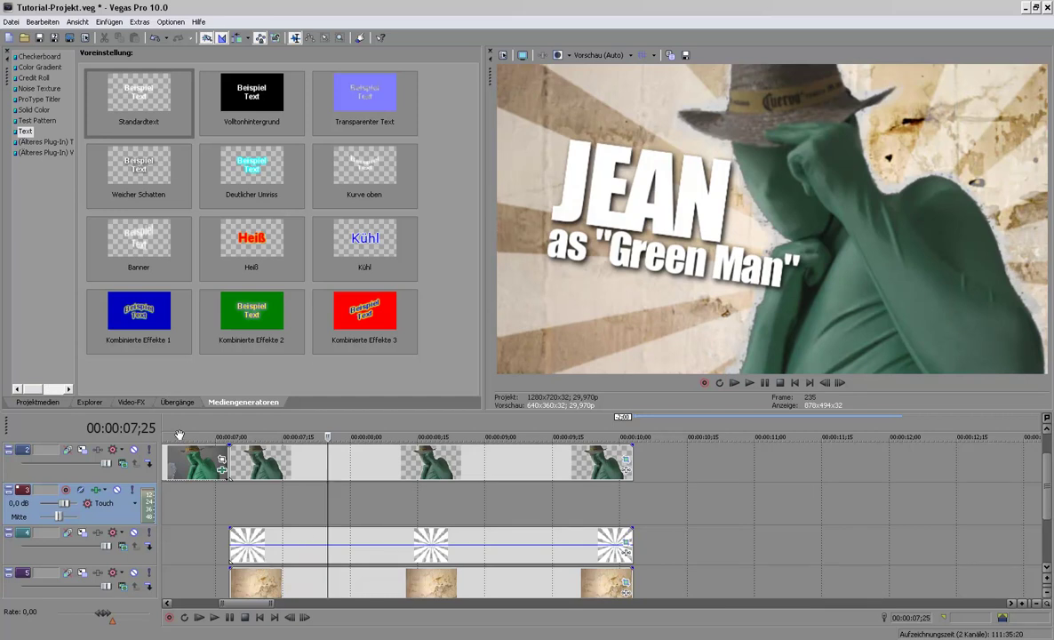
Step: In the starburst document, make the black Ebene 1 layer visible and pick the Brush tool
key("alt+Tab")
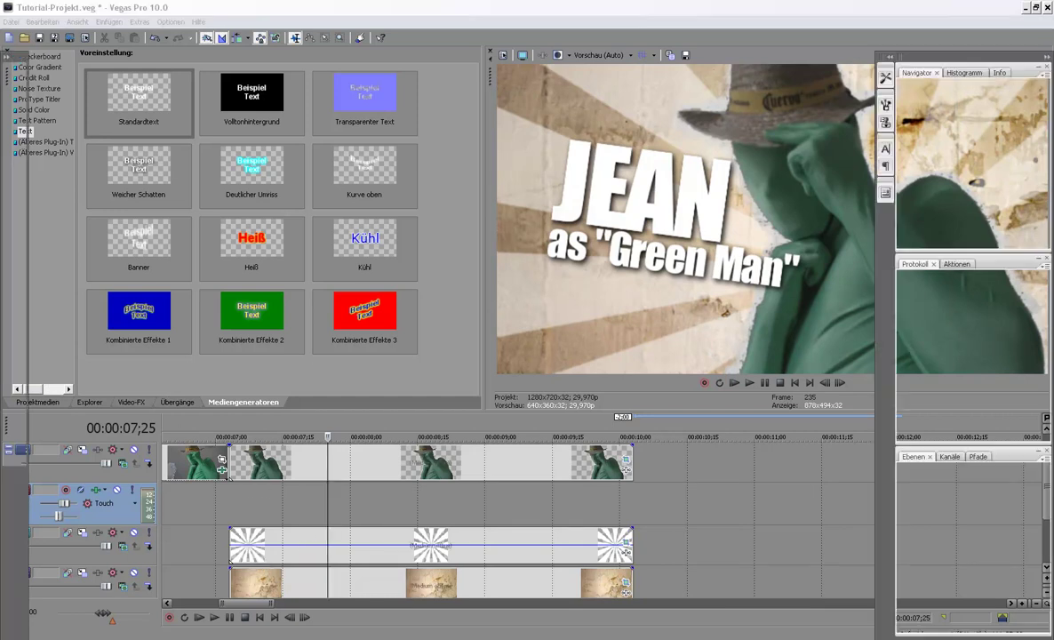
left_click(964, 553)
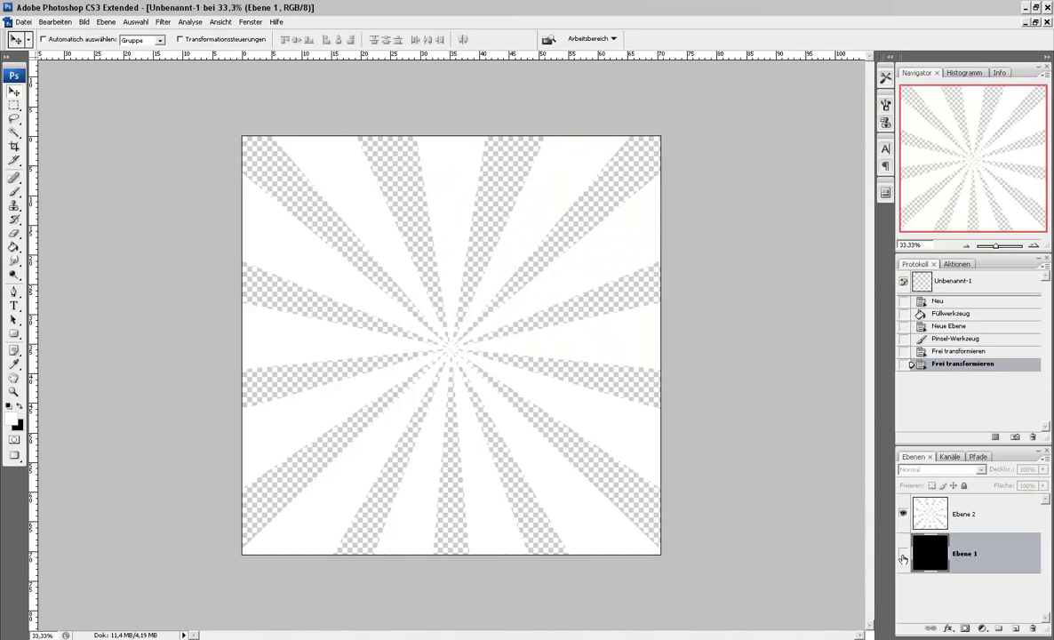
left_click(903, 553)
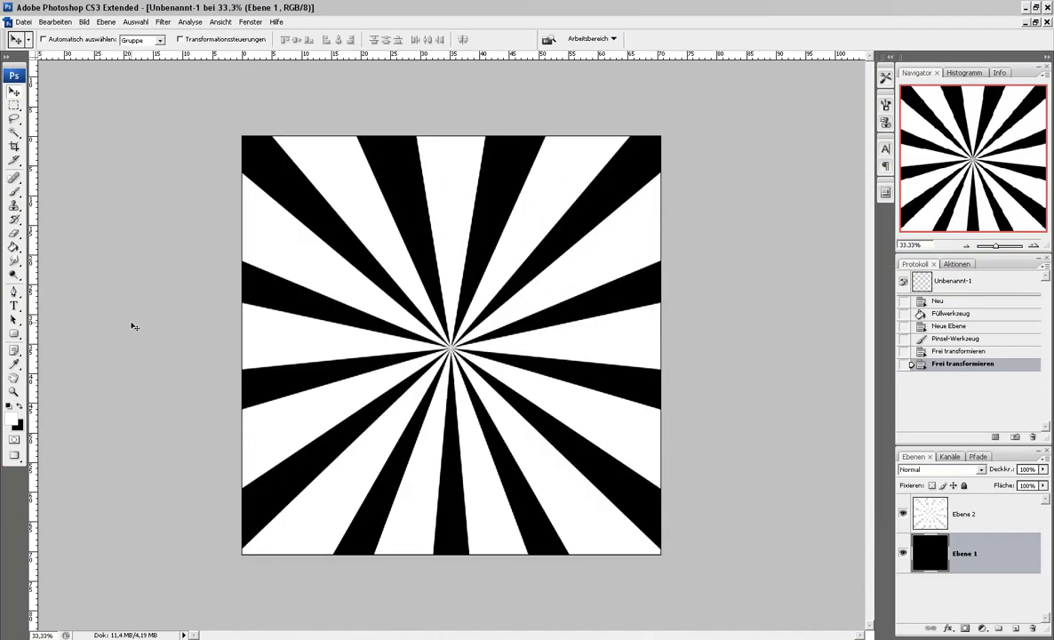
left_click(21, 22)
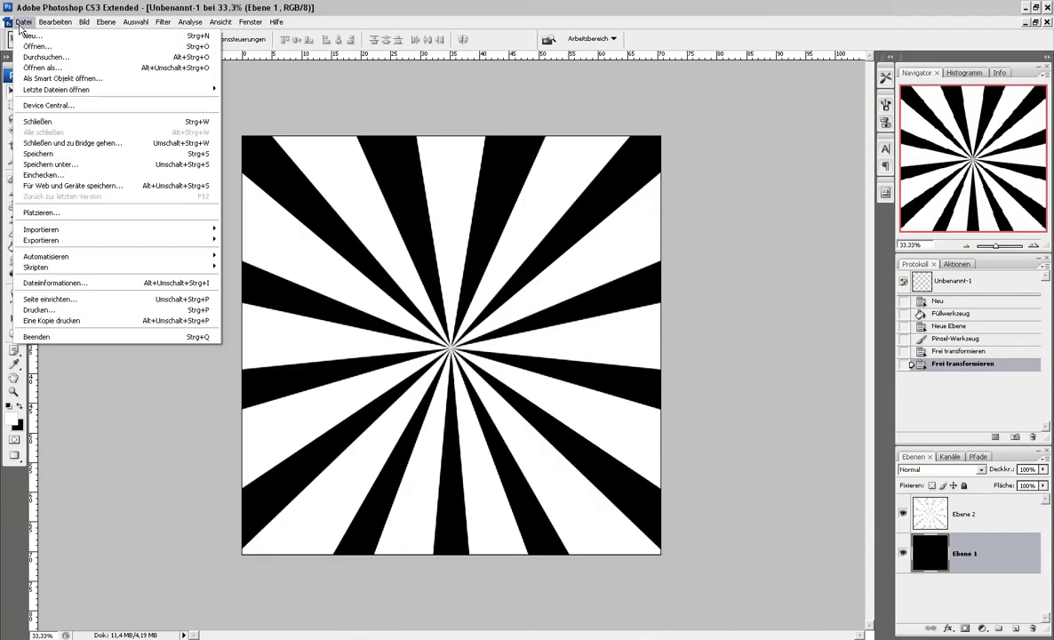
left_click(21, 22)
left_click(15, 194)
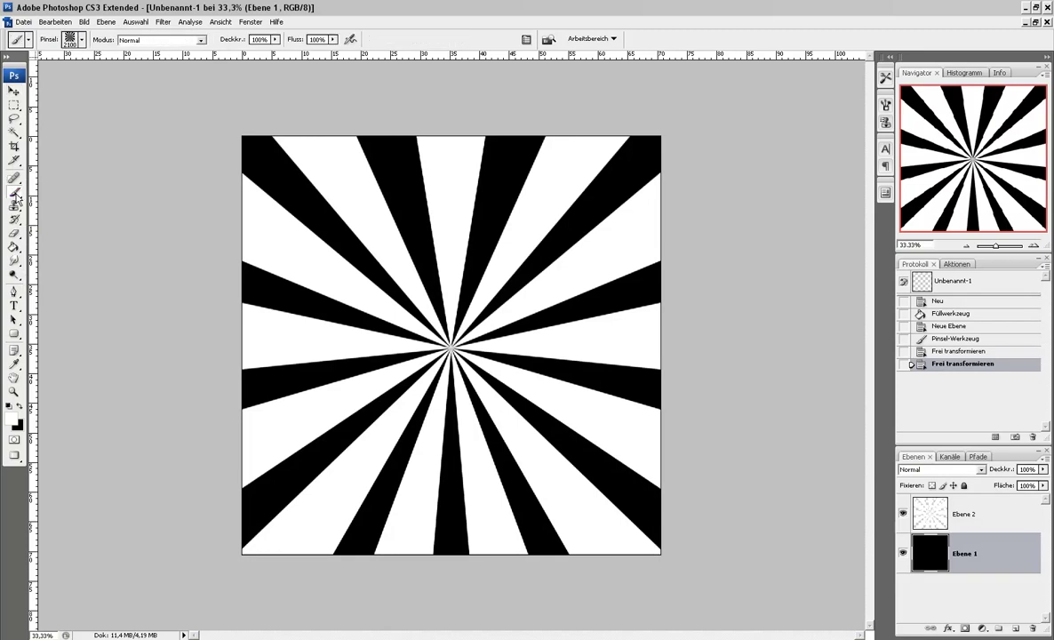
Step: Replace the brushes with the xbgrunge 03 set and pick the 705 px cloud brush
left_click(81, 41)
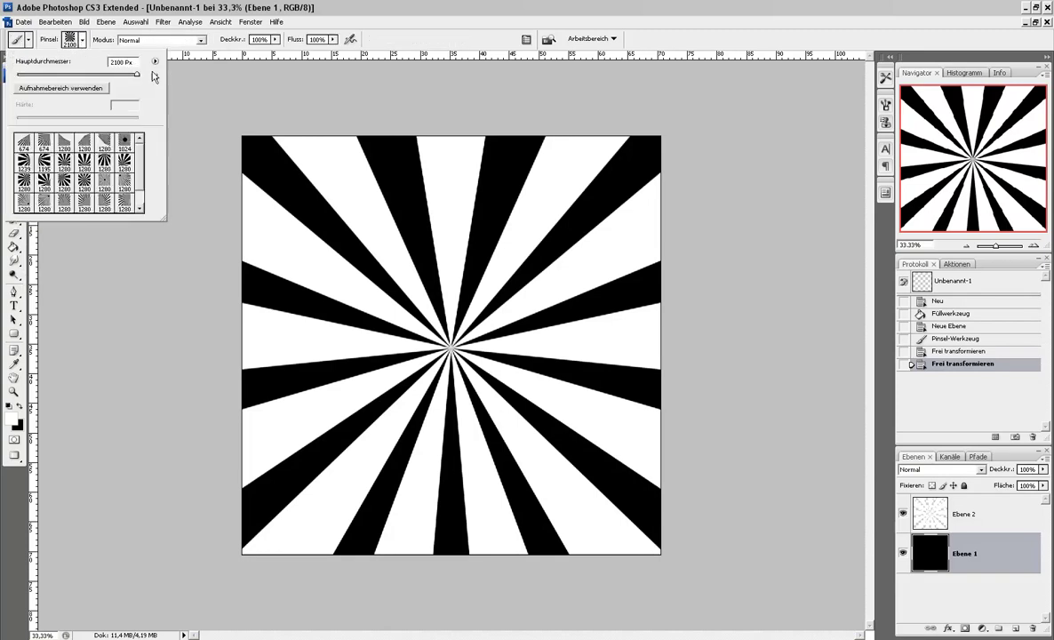
left_click(154, 61)
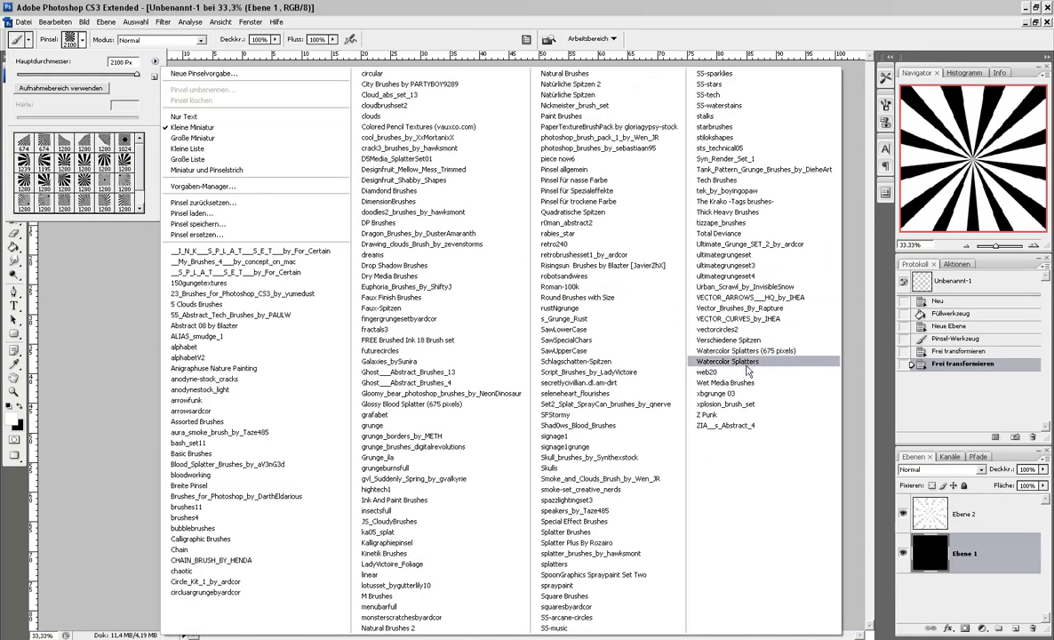
left_click(747, 393)
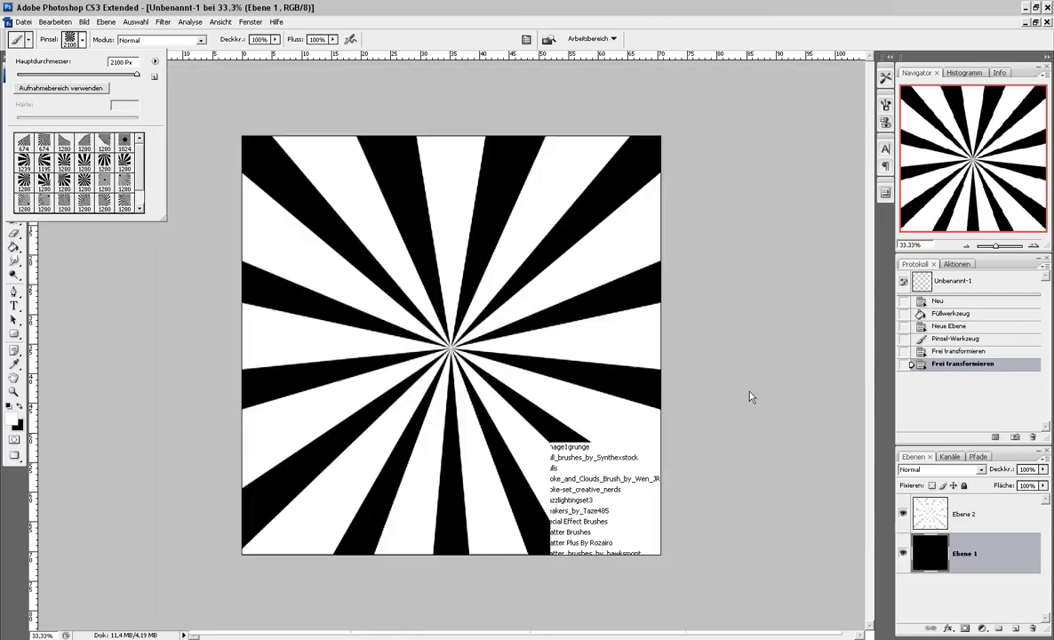
left_click(458, 247)
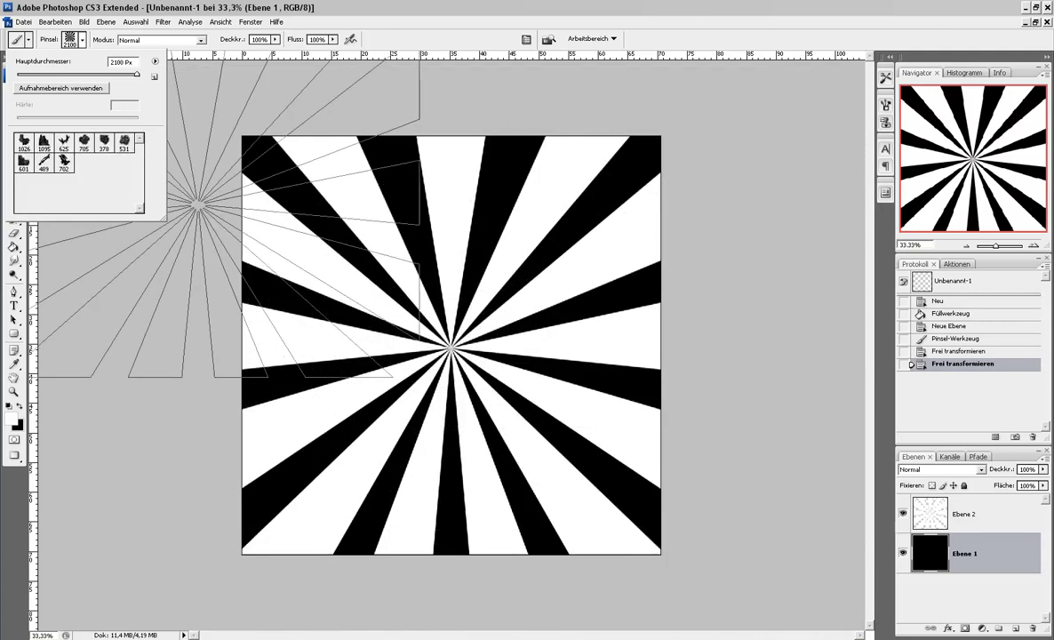
left_click(84, 143)
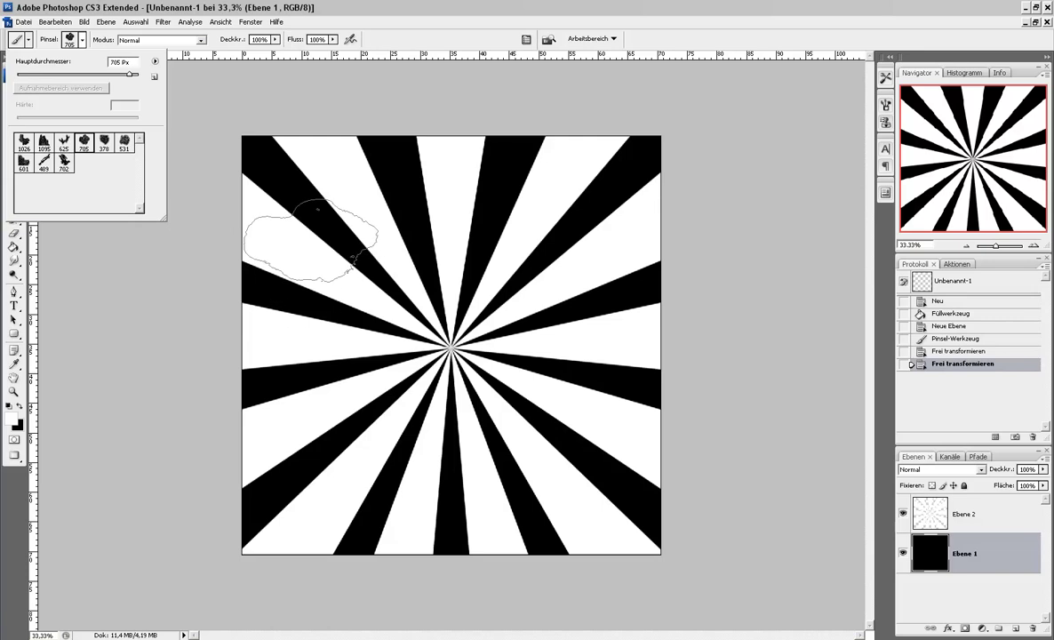
left_click(75, 42)
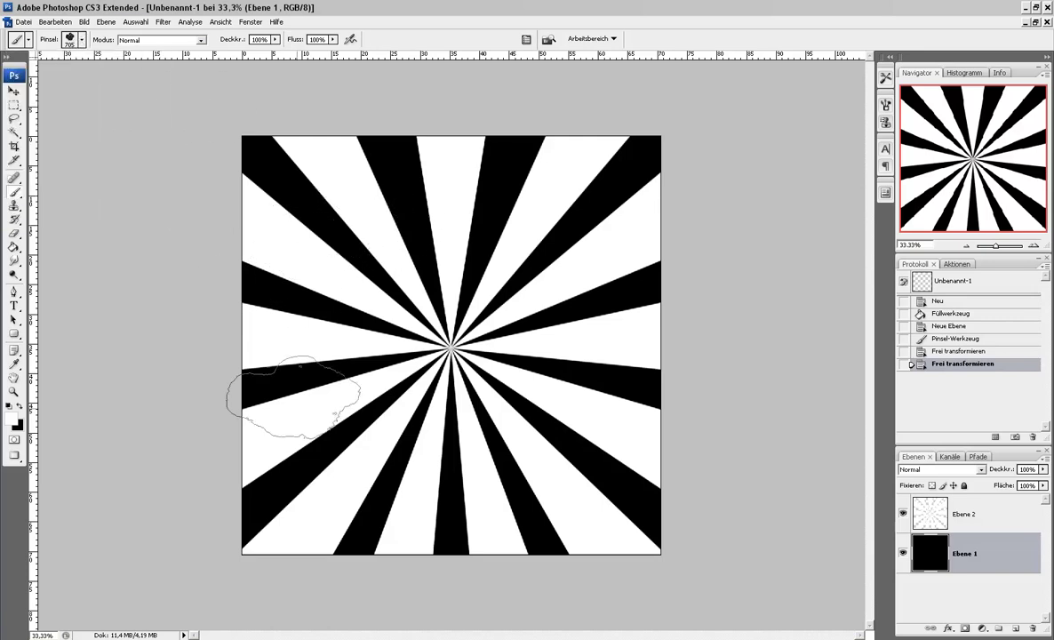
Step: Stamp a 300 px test cloud, undo it, and switch to a 300 px Eraser
key("bracketleft")
key("bracketleft")
key("bracketleft")
key("bracketleft")
key("bracketleft")
key("bracketleft")
key("bracketright")
left_click(331, 222)
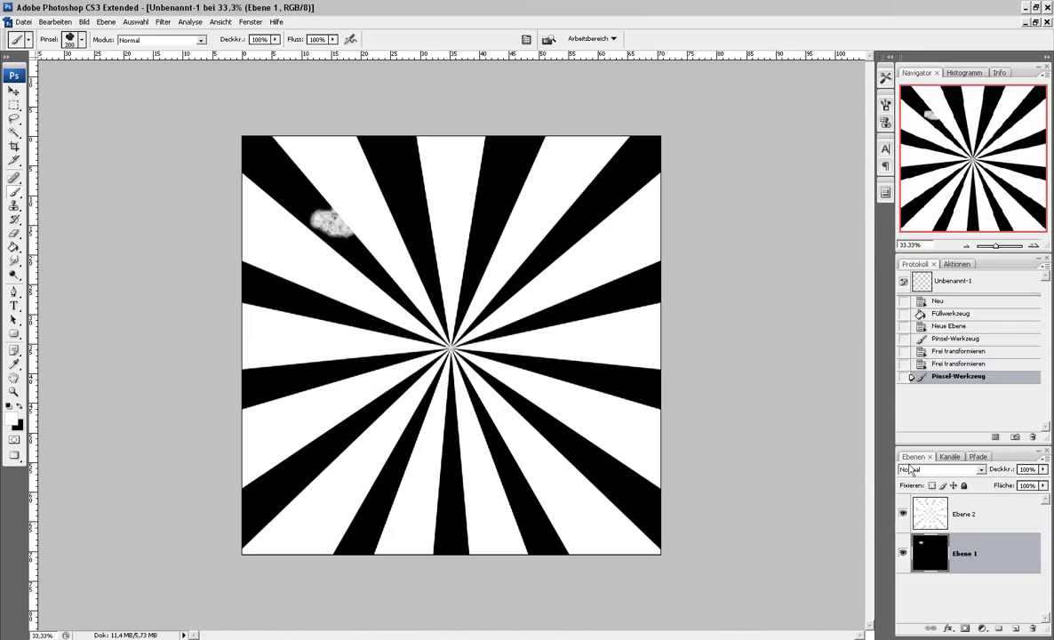
left_click(947, 363)
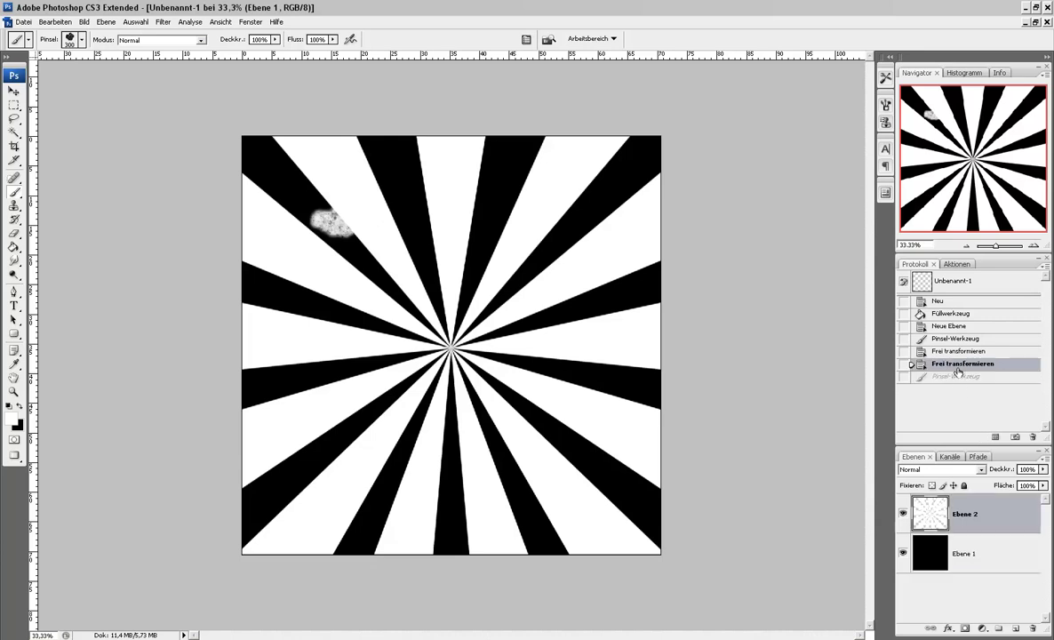
left_click(14, 233)
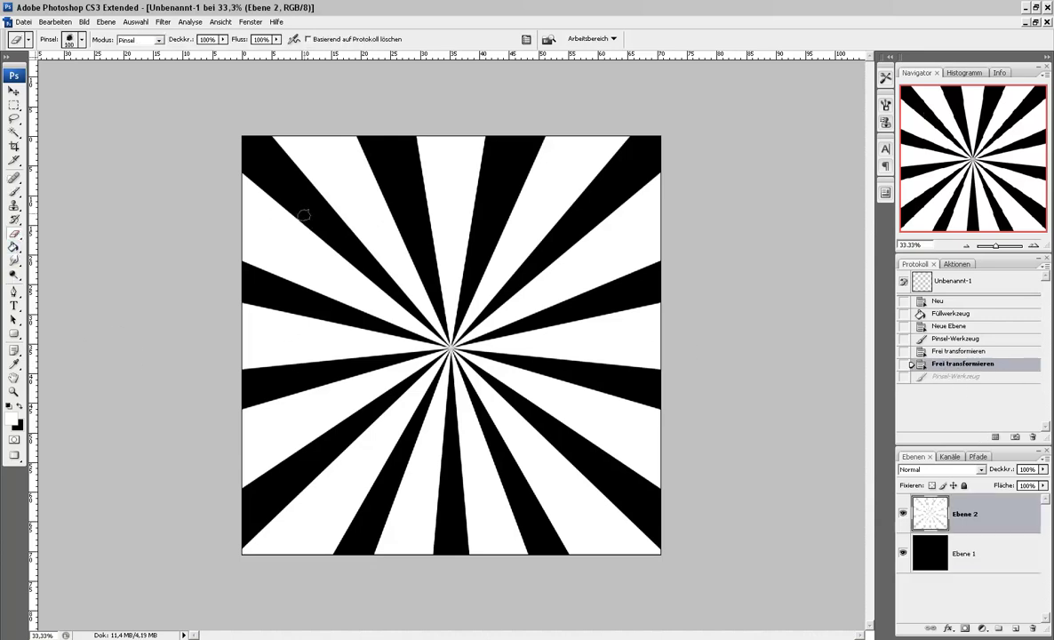
key("bracketright")
key("bracketright")
key("bracketright")
Step: Set the Eraser to the 705 px cloud-shaped brush at 300 px
left_click(82, 40)
left_click(80, 39)
left_click(80, 39)
left_click(84, 143)
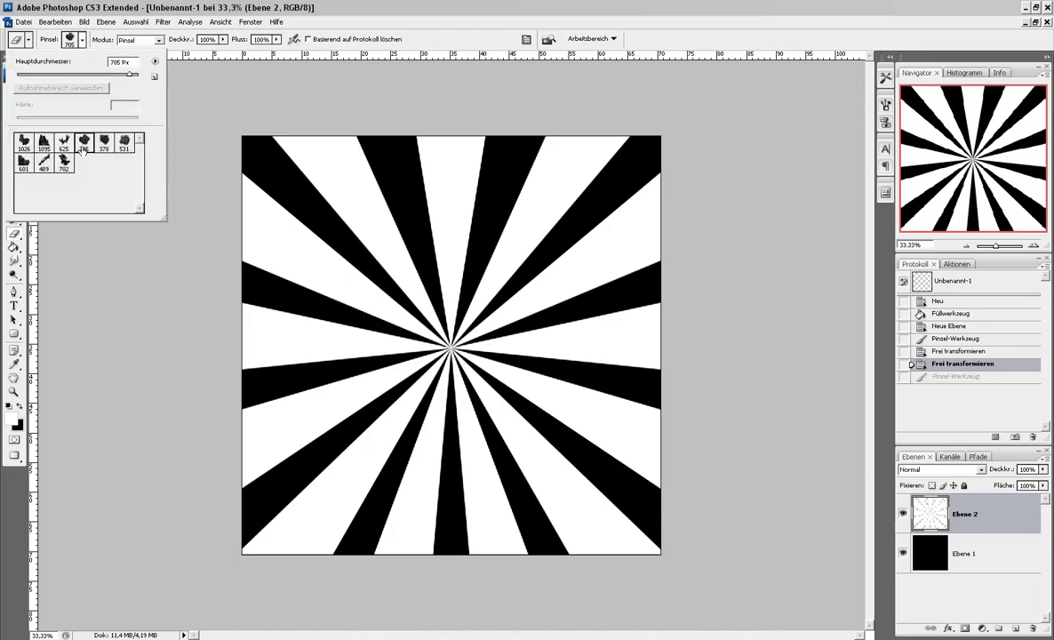
left_click(80, 40)
key("bracketleft")
key("bracketleft")
key("bracketleft")
Step: Erase cloud patches from the upper, right and left rays, finishing with a 600 px patch
left_click_drag(325, 236, 347, 220)
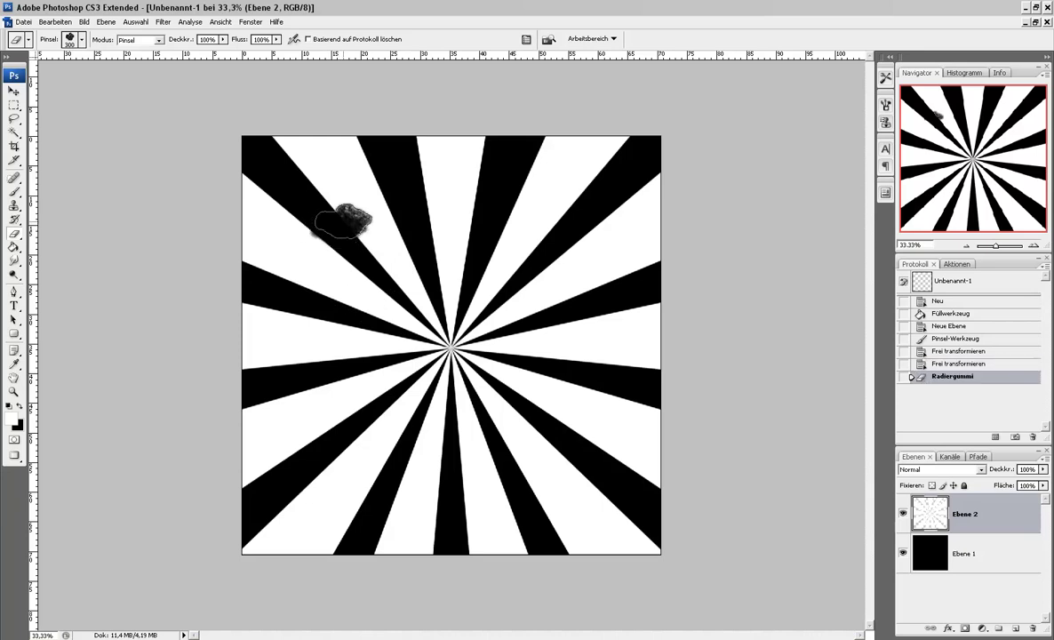
left_click(345, 218)
left_click(449, 189)
left_click(453, 187)
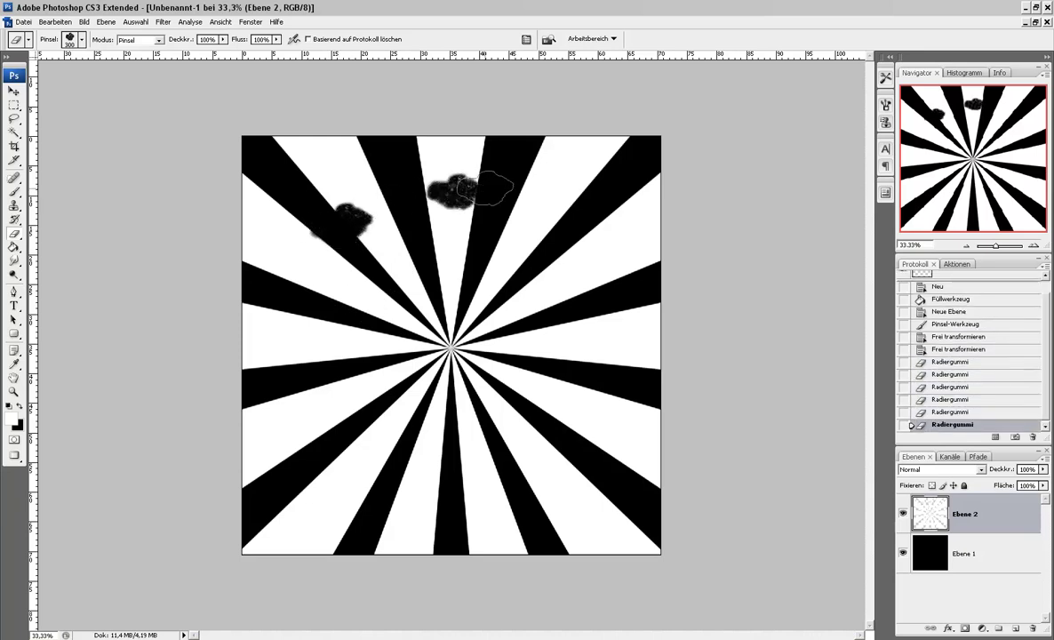
left_click(570, 272)
left_click(544, 419)
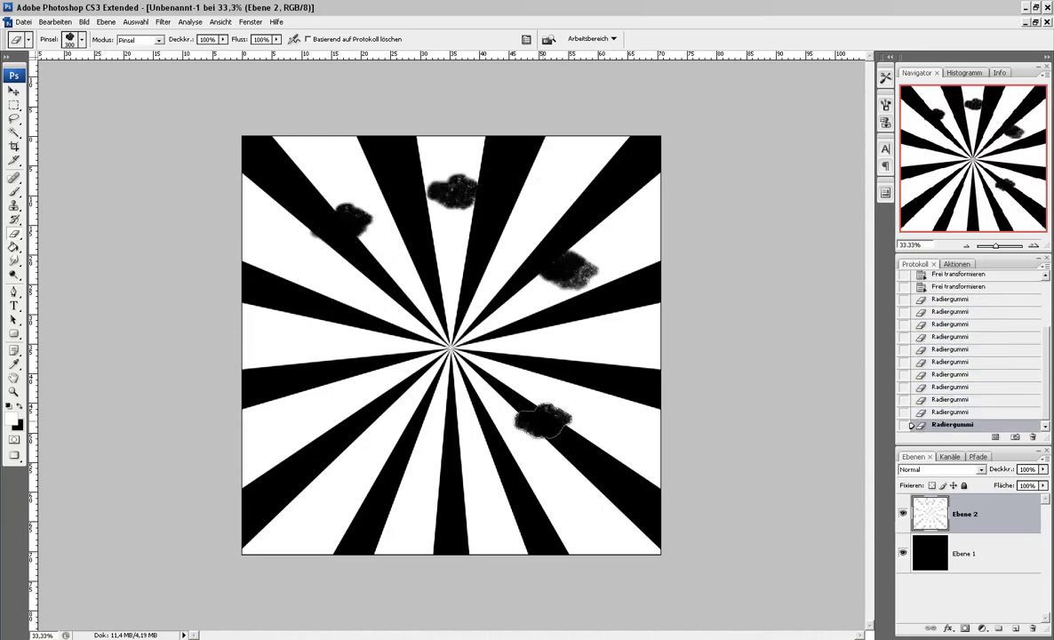
left_click(601, 348)
left_click(329, 465)
left_click(325, 376)
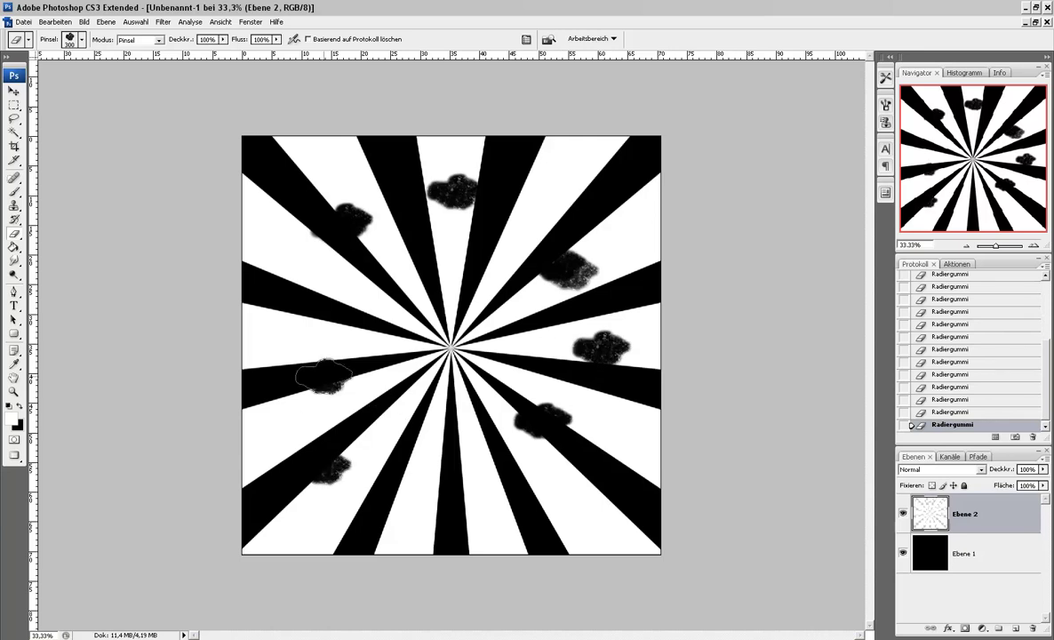
key("bracketright")
key("bracketright")
key("bracketright")
left_click(347, 290)
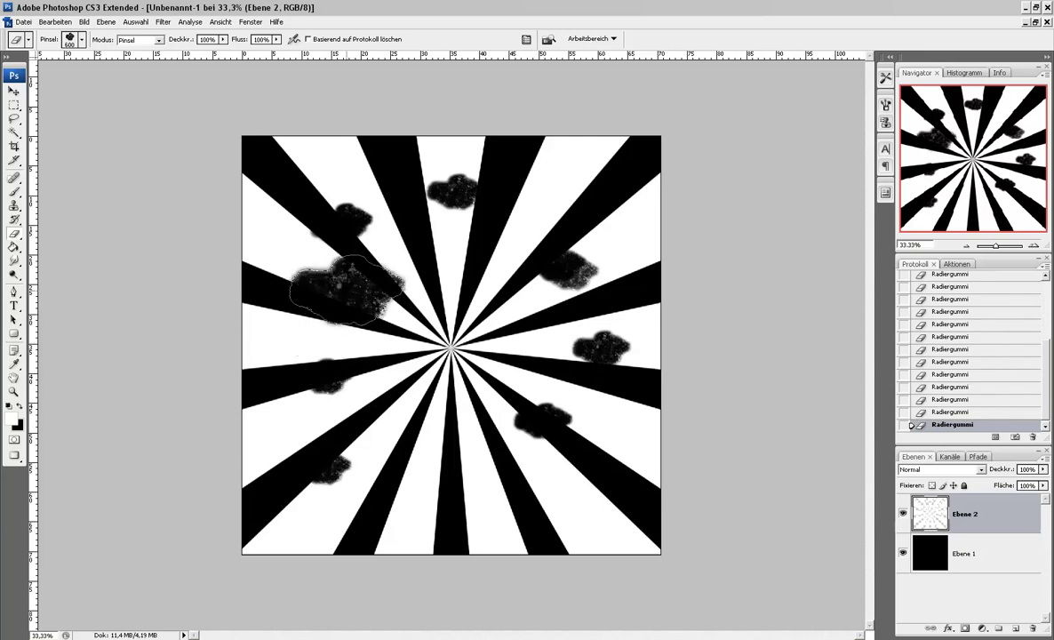
Step: Try the 702 px and 1026 px brush shapes, erase the lower rays at 700 px, then undo
left_click(80, 45)
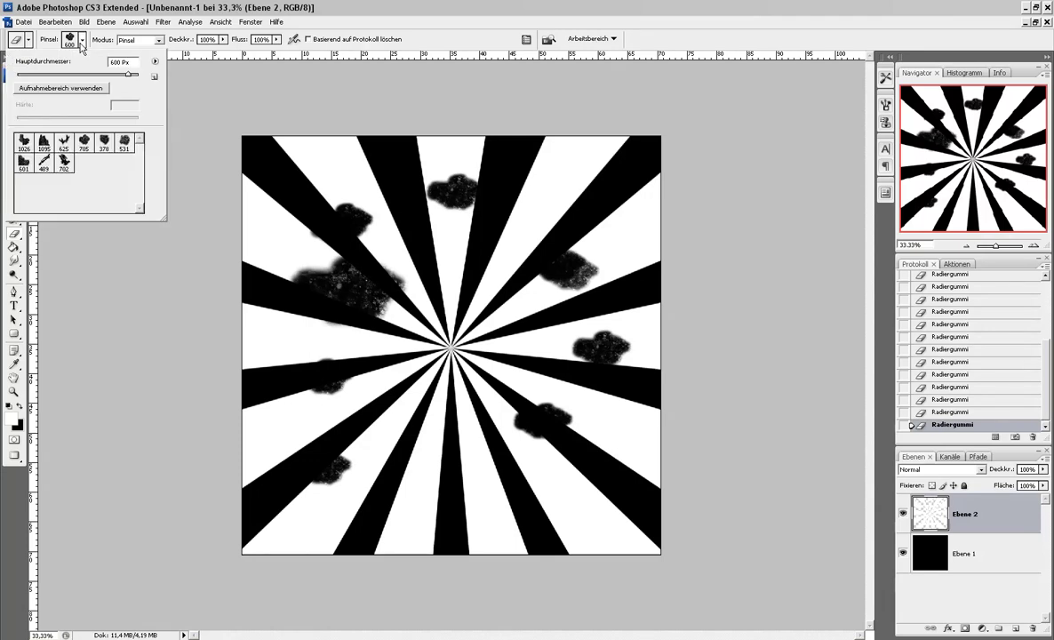
left_click(65, 160)
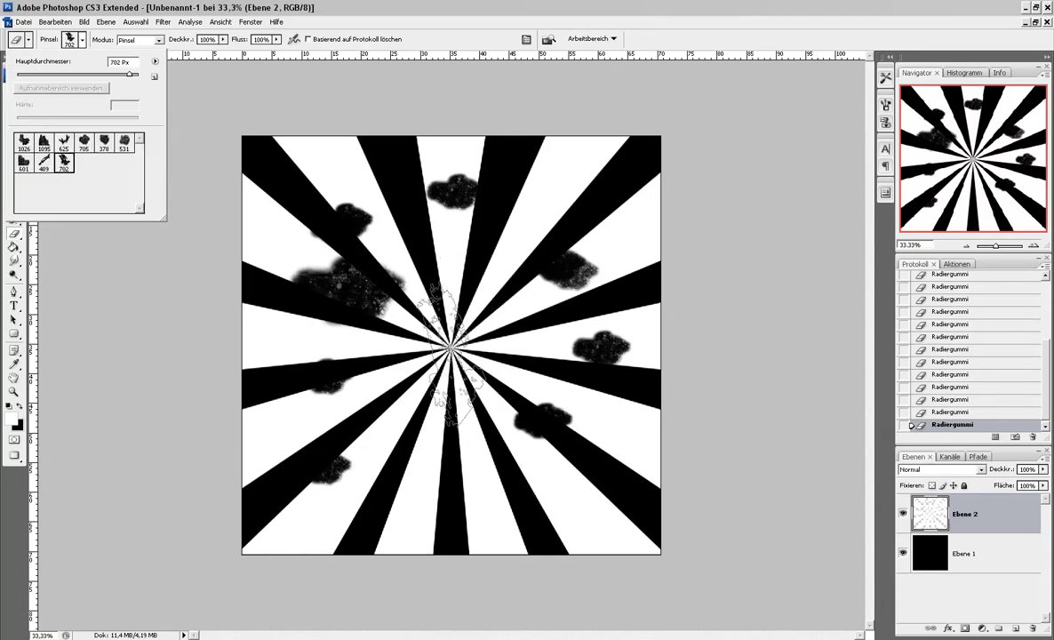
left_click(25, 143)
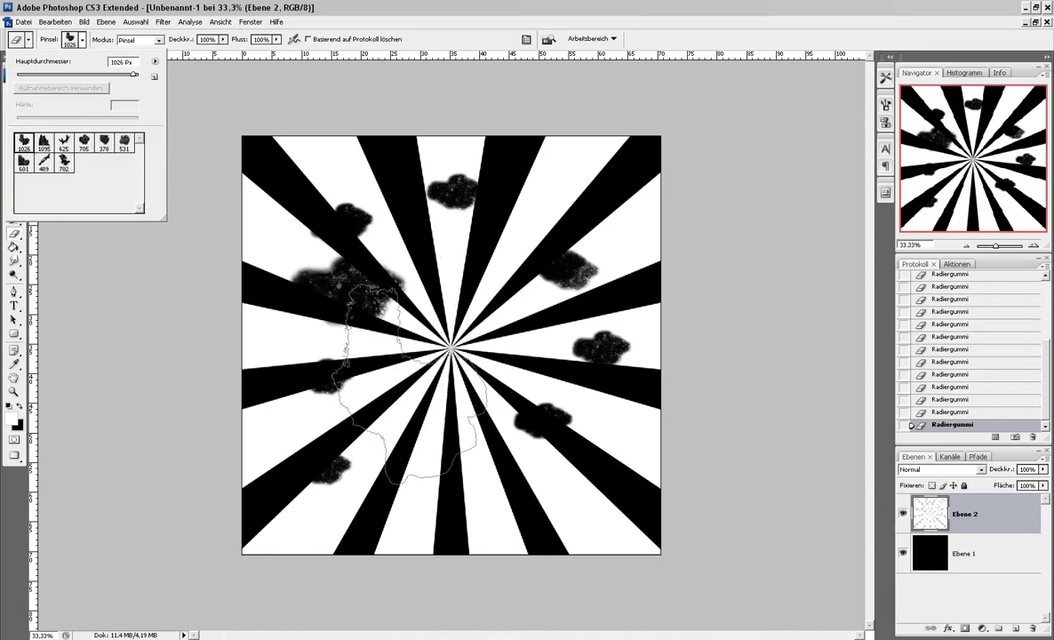
left_click(75, 43)
key("bracketleft")
key("bracketleft")
key("bracketleft")
left_click_drag(418, 436, 444, 444)
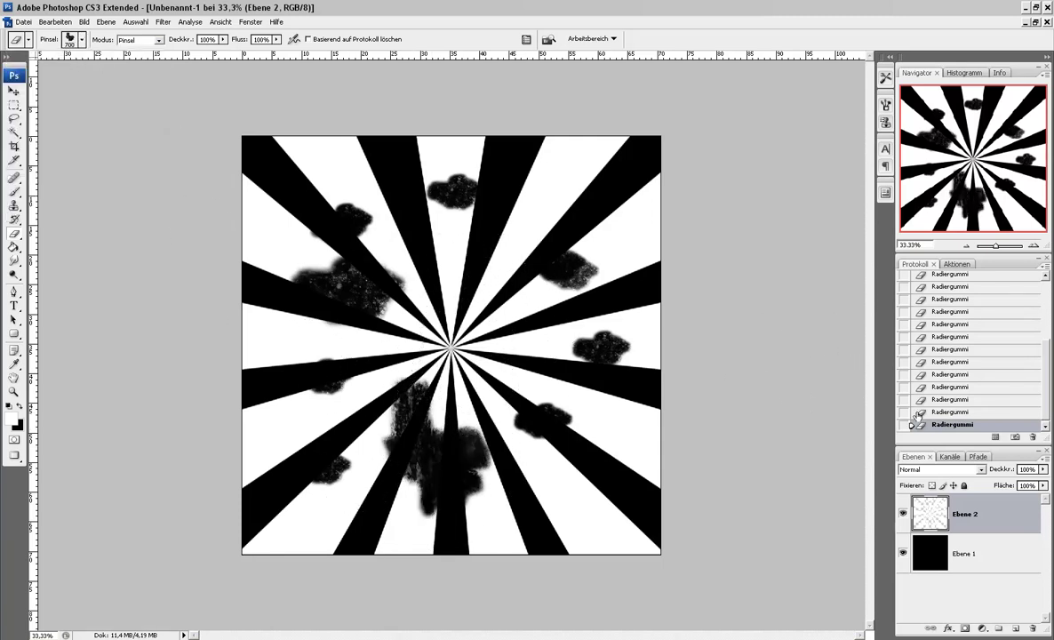
left_click(951, 399)
Step: At 400 px, erase blotches at the centre, lower-right, top and right edges, then hide Ebene 1
key("bracketleft")
left_click_drag(418, 400, 440, 462)
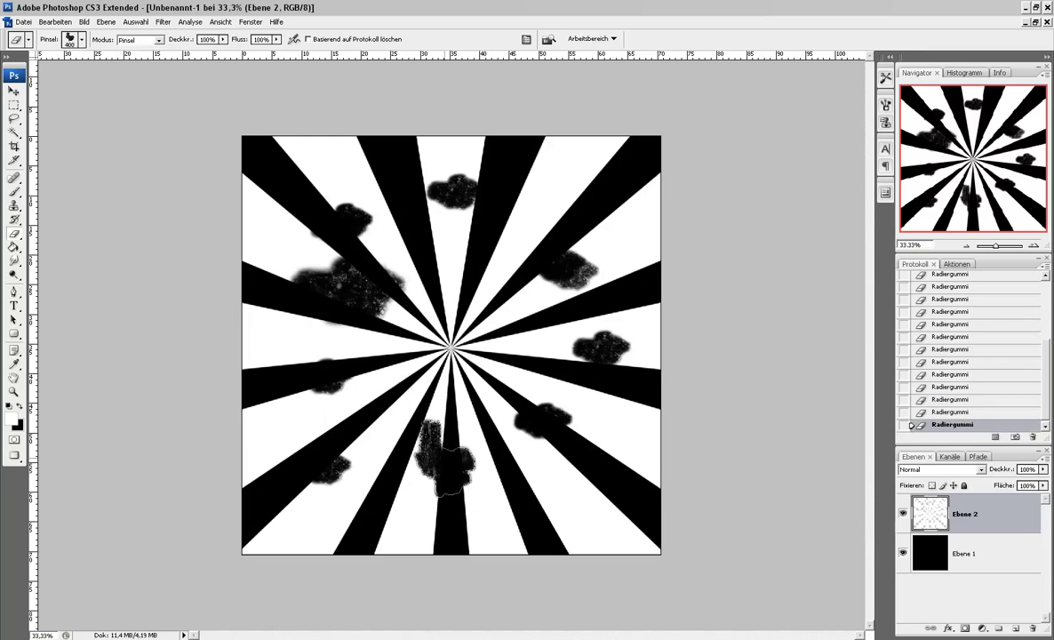
left_click_drag(629, 484, 607, 509)
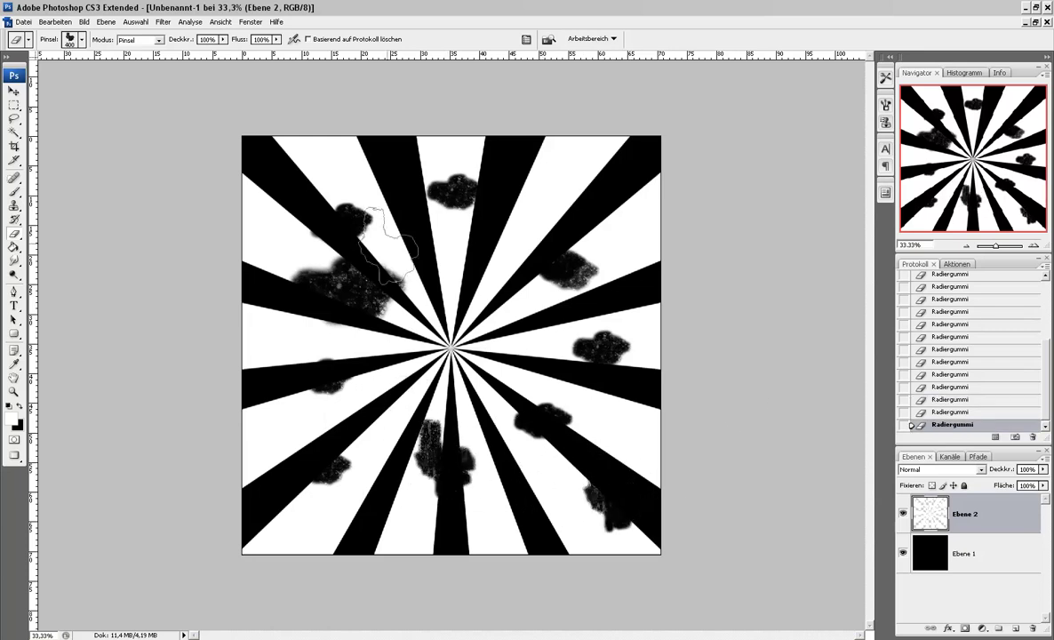
left_click(460, 330)
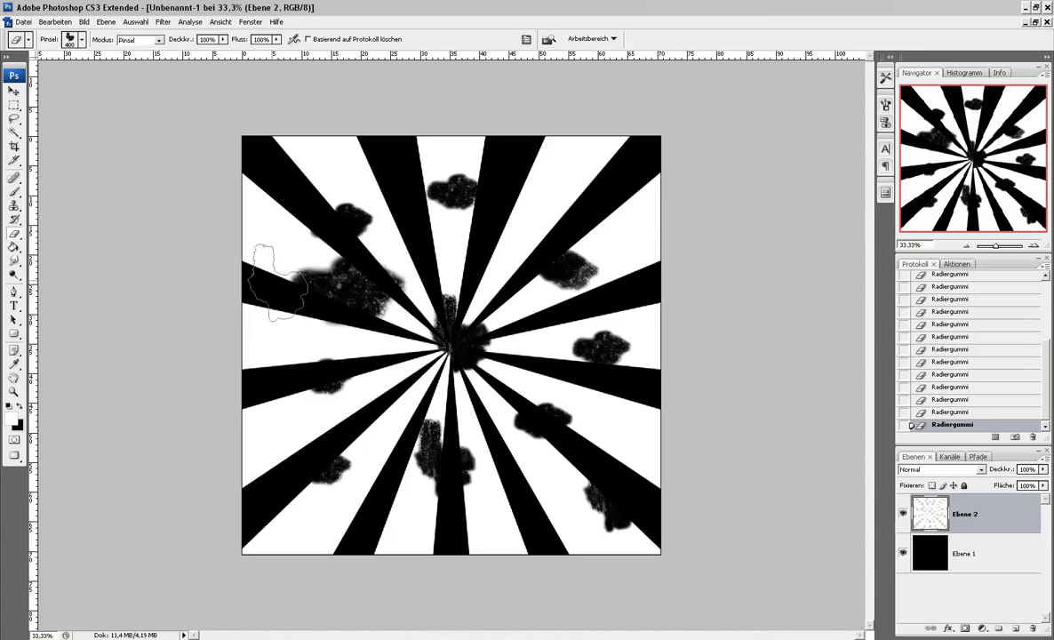
left_click(262, 190)
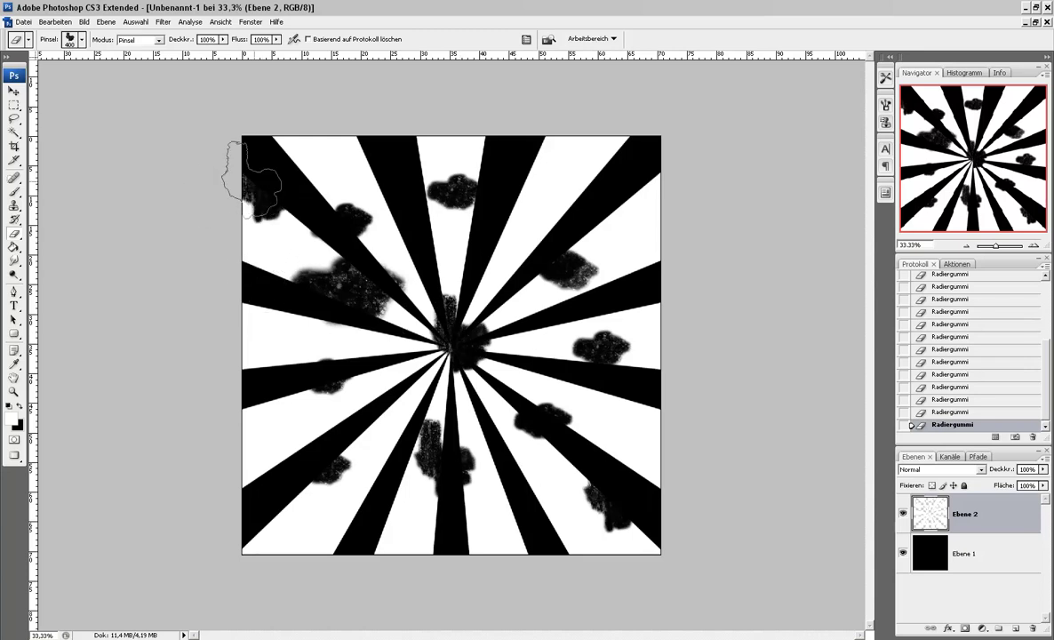
left_click(370, 131)
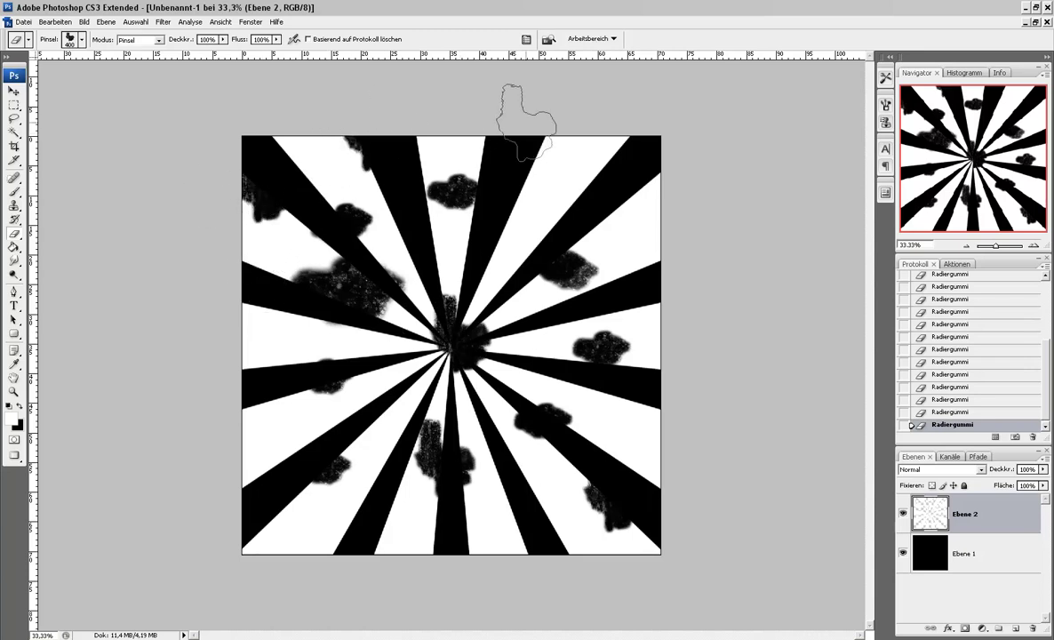
left_click(579, 115)
left_click(665, 188)
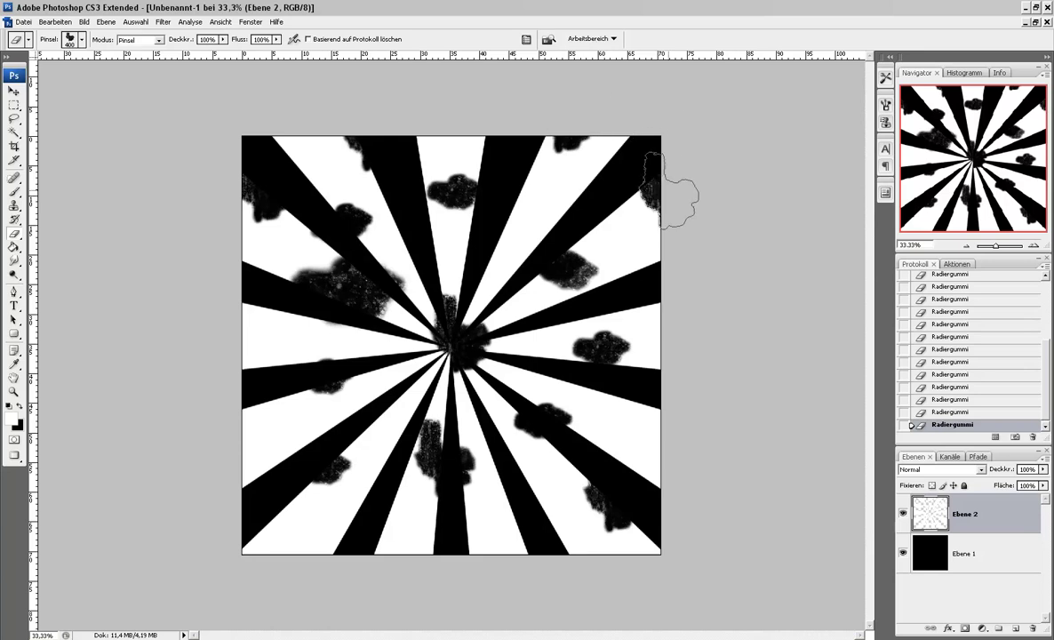
left_click(905, 556)
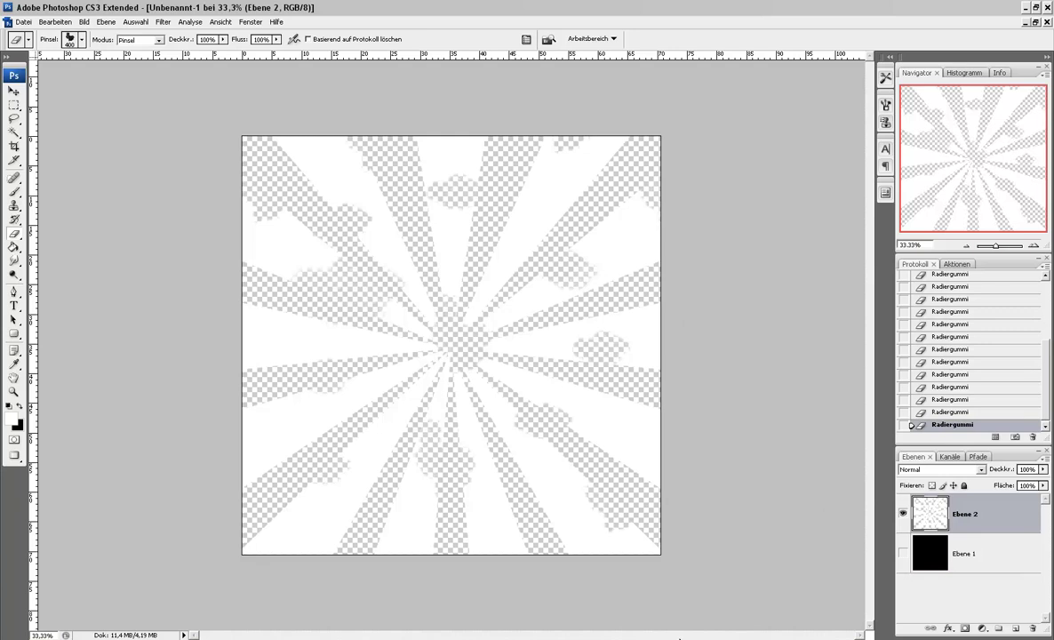
Step: After viewing the eroded sunburst on transparency, Alt+Tab away from Photoshop
key("alt+Tab")
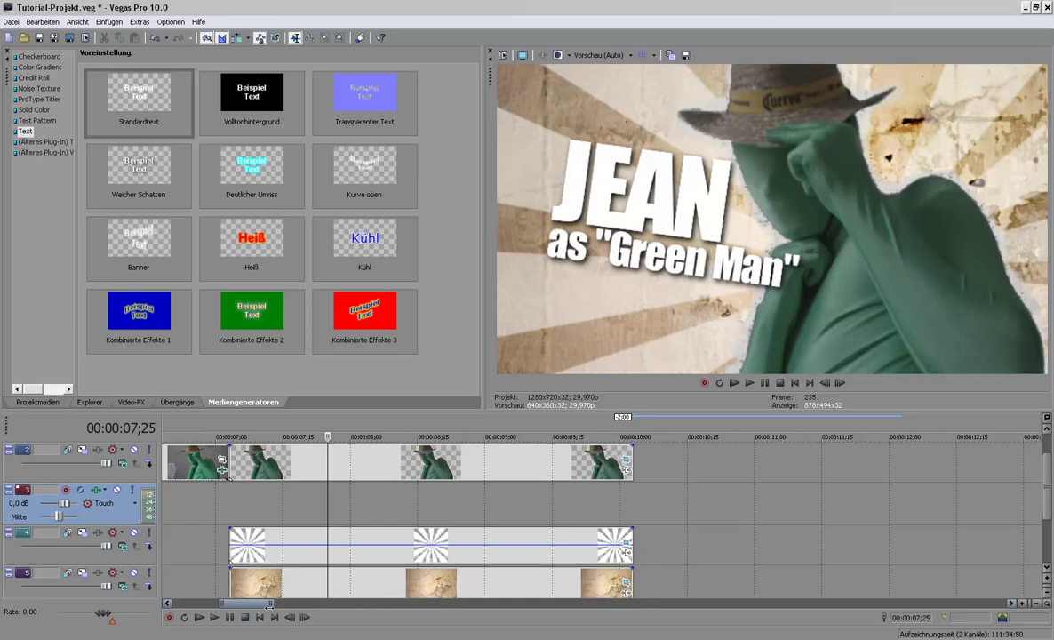
Step: Scroll the timeline slightly left and bring up the Borderlands Intro folder window
left_click_drag(261, 605, 246, 609)
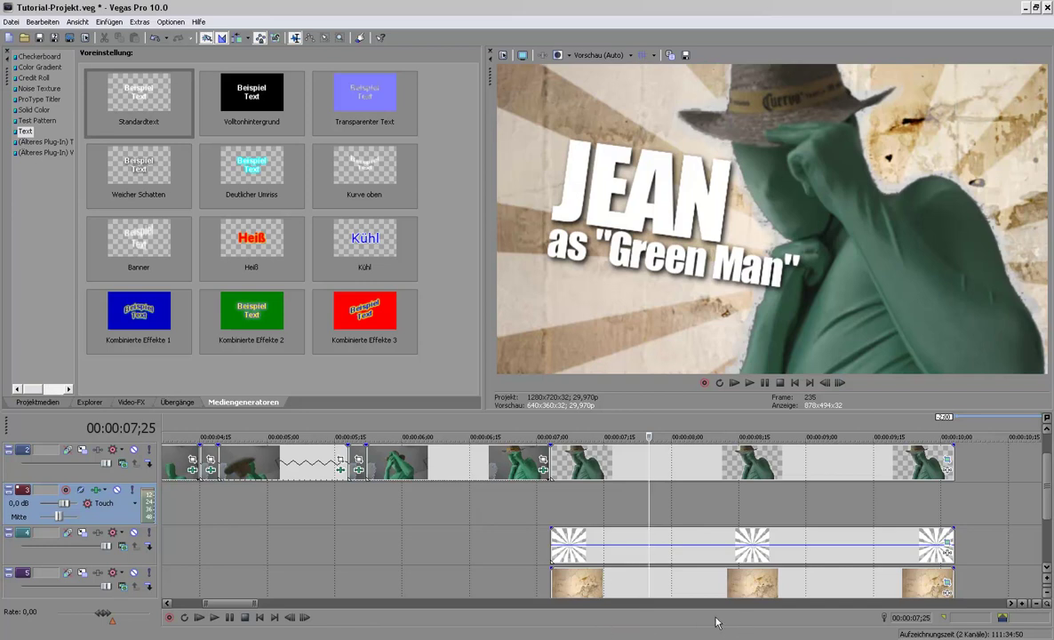
left_click(613, 636)
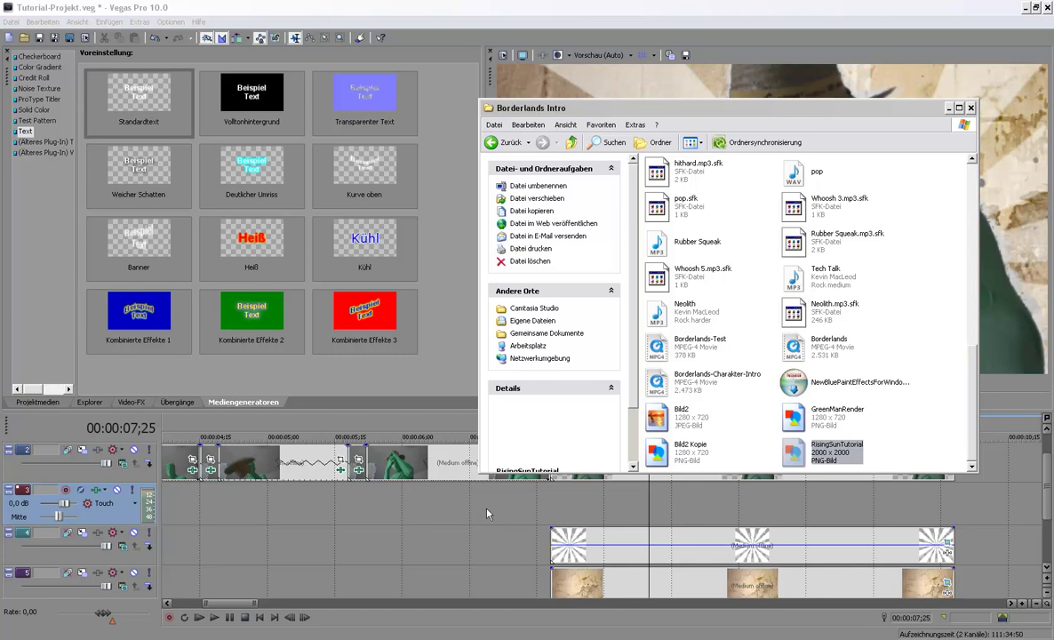
Step: Back in the Vegas timeline, park the playhead at the title shot's start, then Alt+Tab to the folder
left_click(380, 559)
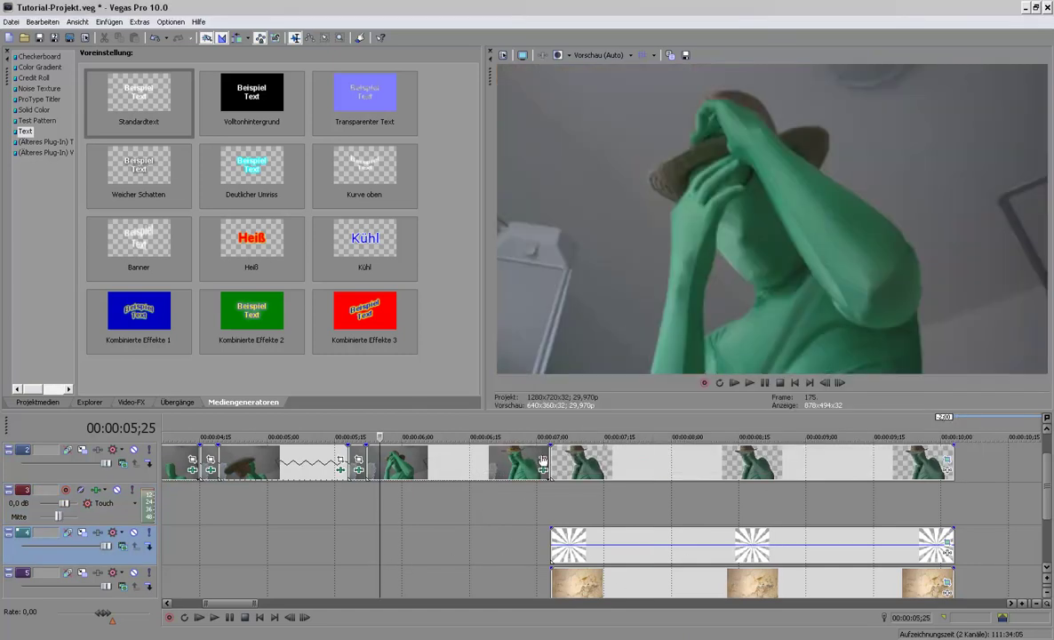
left_click(529, 507)
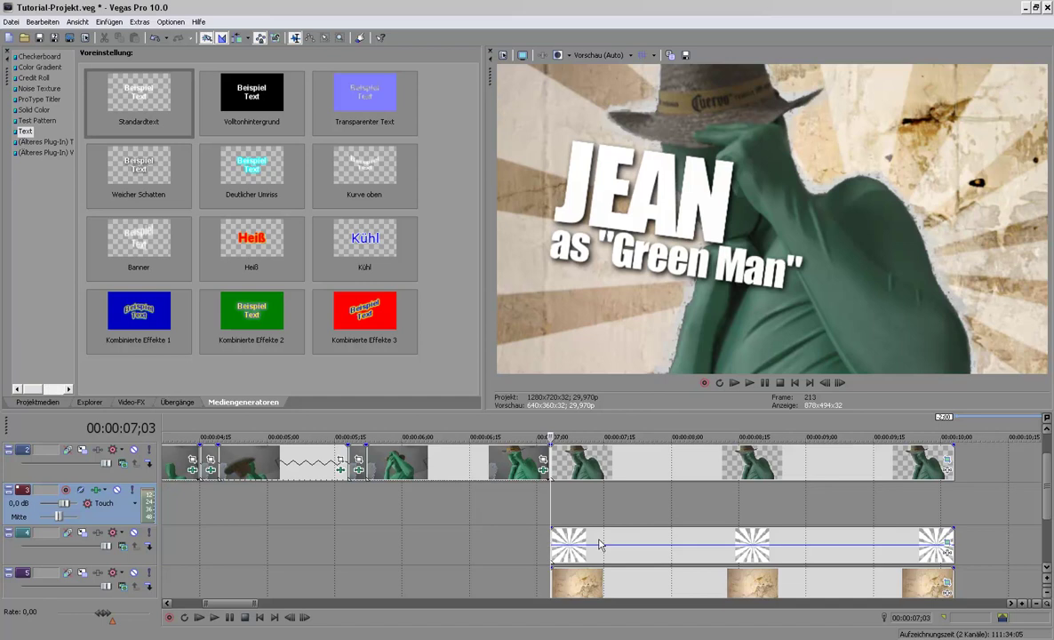
key("alt+Tab")
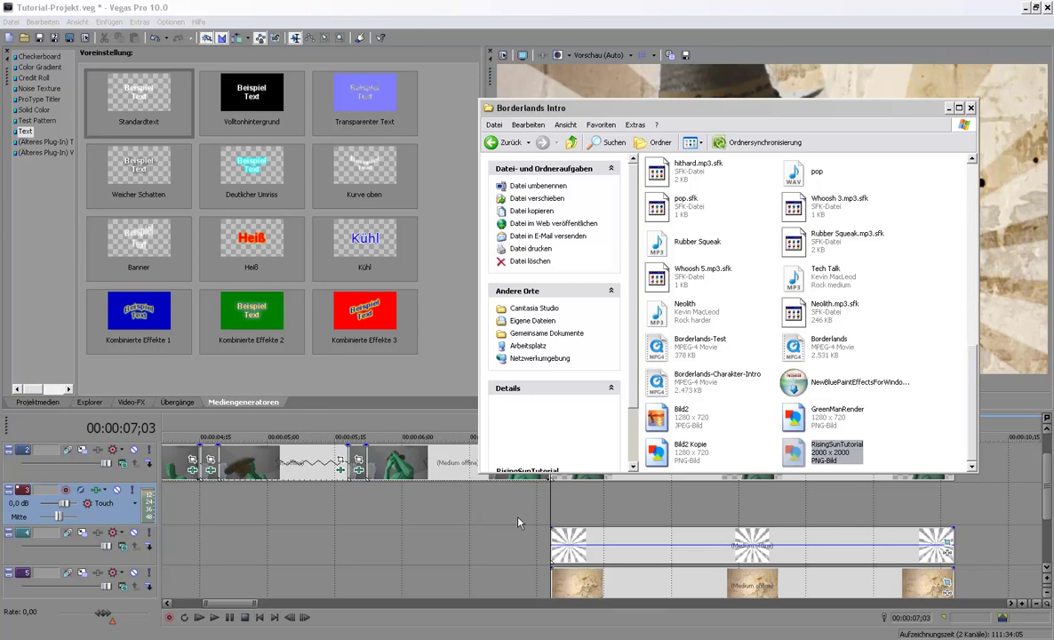
Step: Return to 00:00:06;26 and inspect the green-suit clips' Event FX settings one by one
left_click(519, 523)
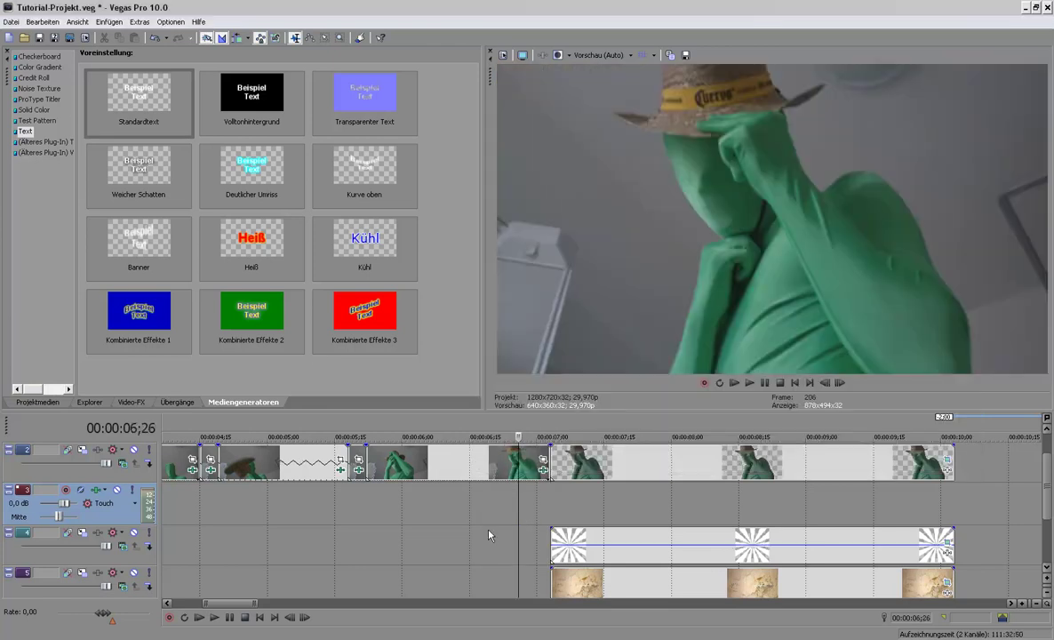
left_click(543, 469)
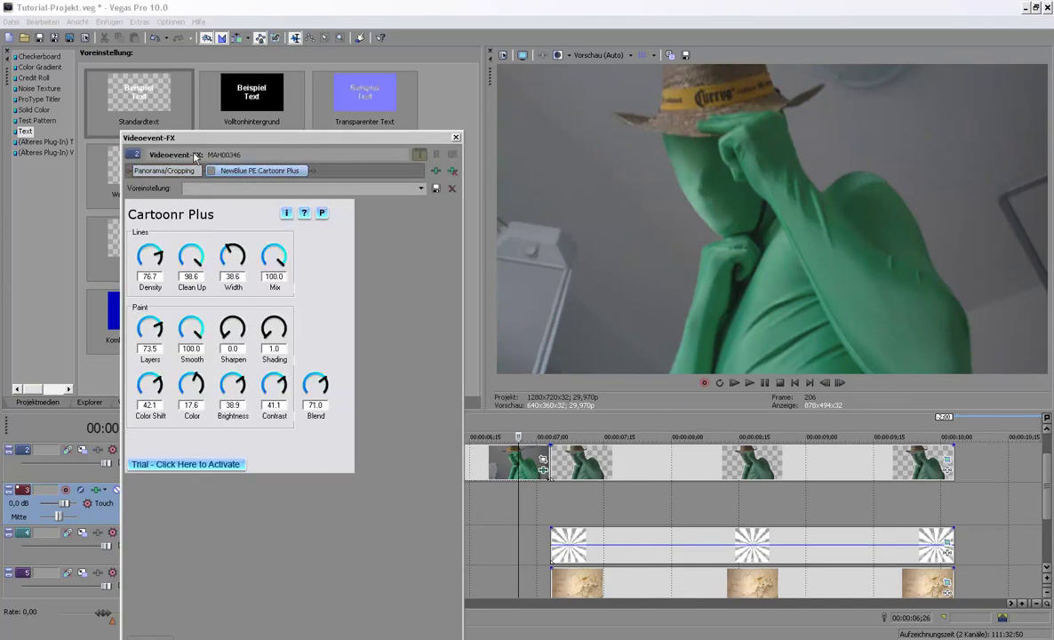
left_click(455, 137)
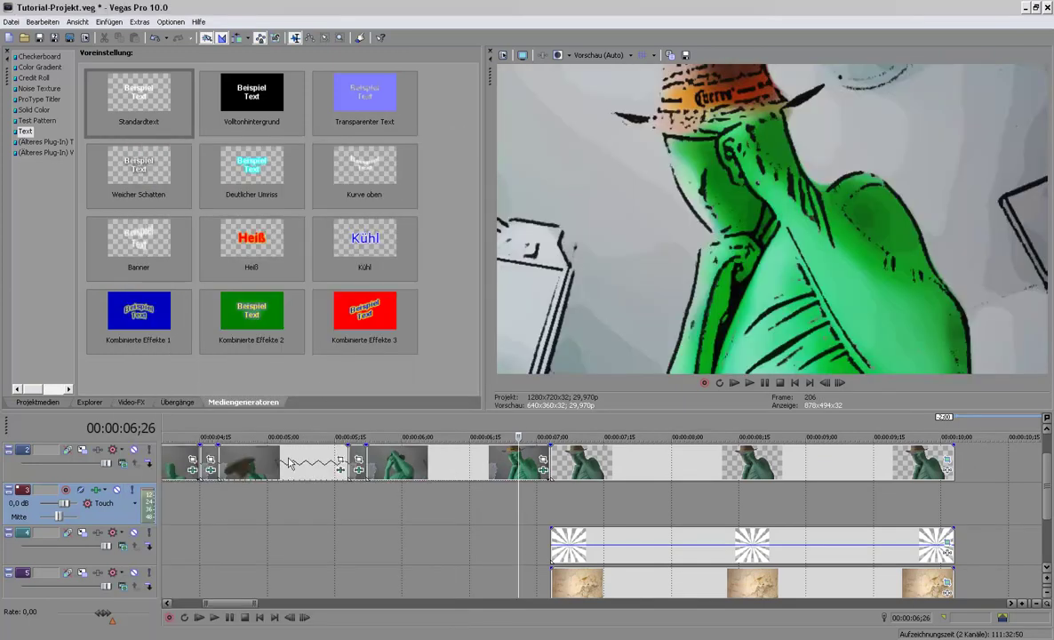
left_click(357, 473)
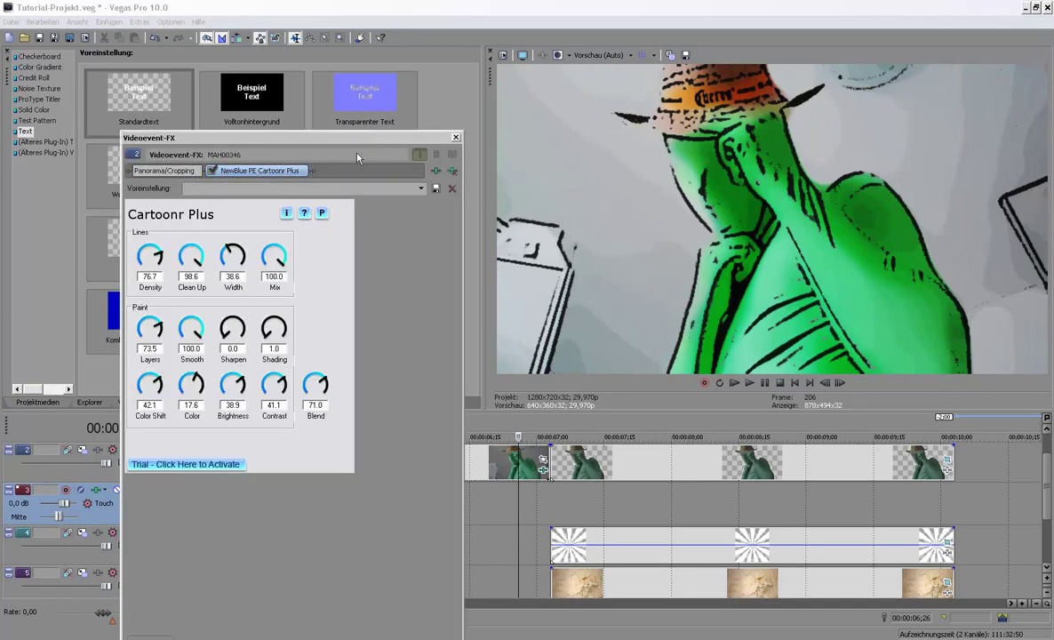
left_click(456, 139)
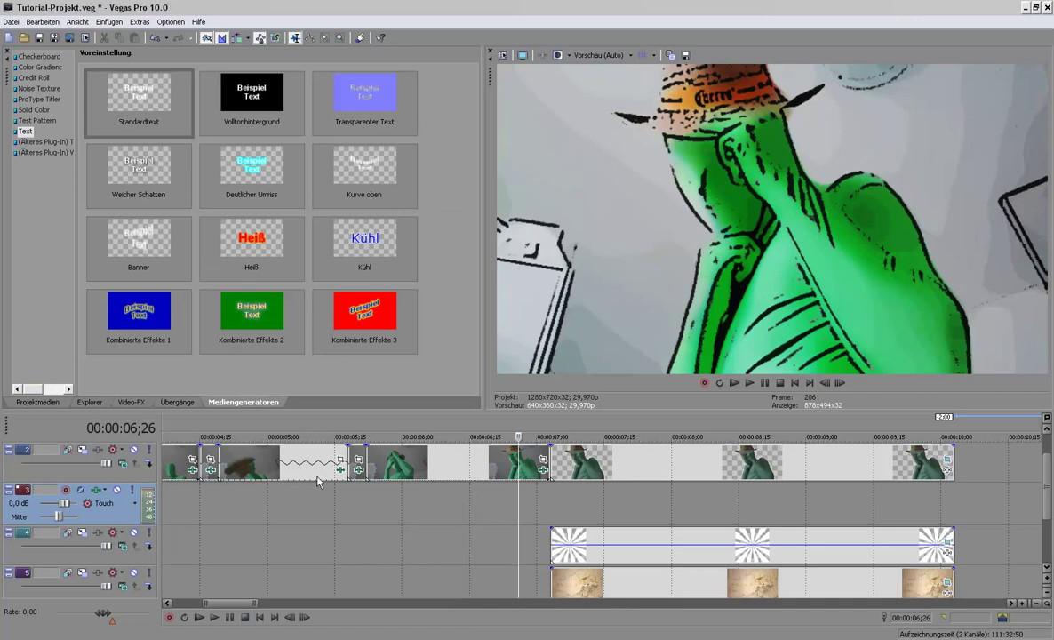
left_click(342, 472)
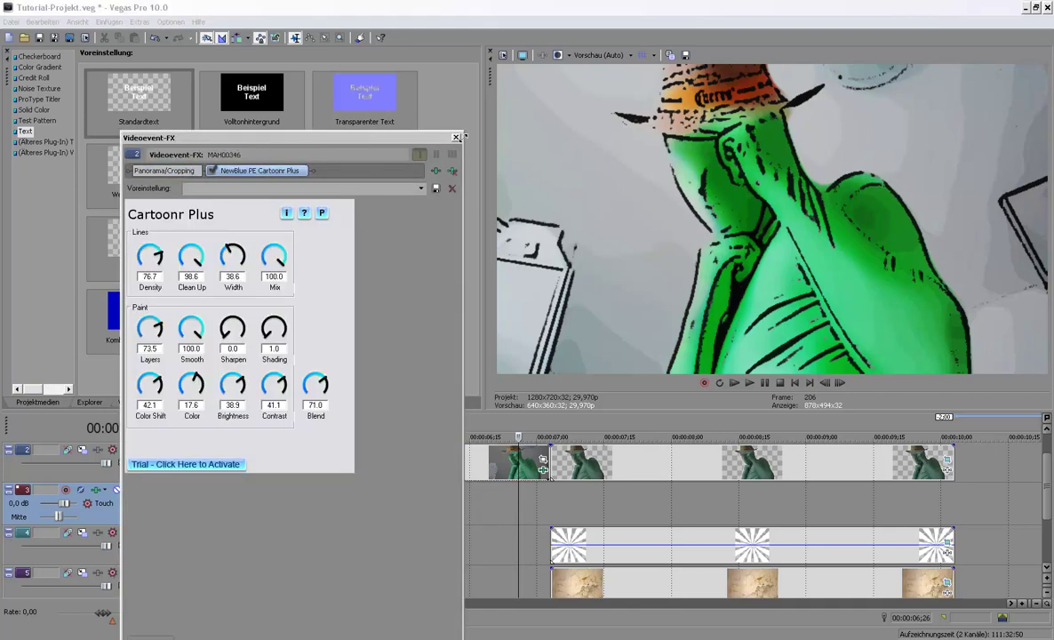
left_click(456, 138)
left_click(178, 438)
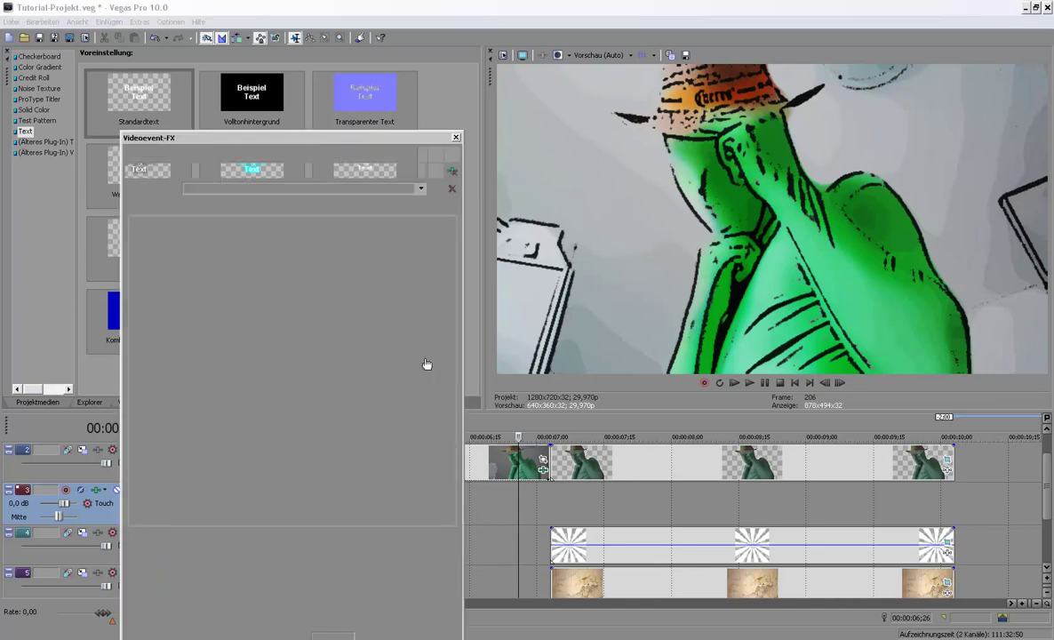
Step: Check each green-suit clip's Cartoonr Plus Animation preset, then play the project from the start
left_click_drag(335, 150, 484, 158)
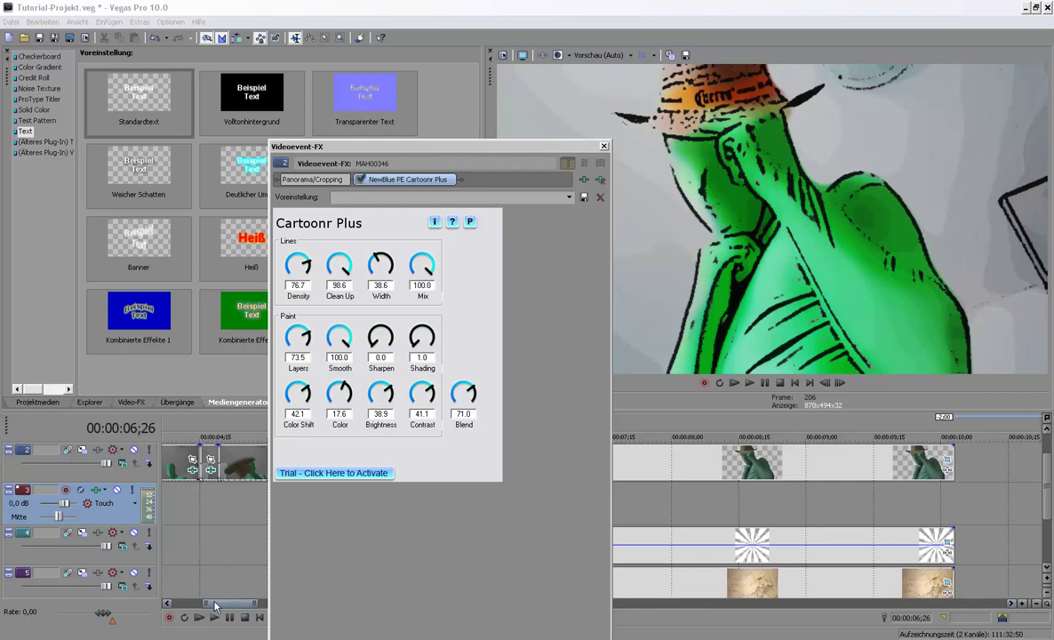
left_click_drag(218, 605, 201, 608)
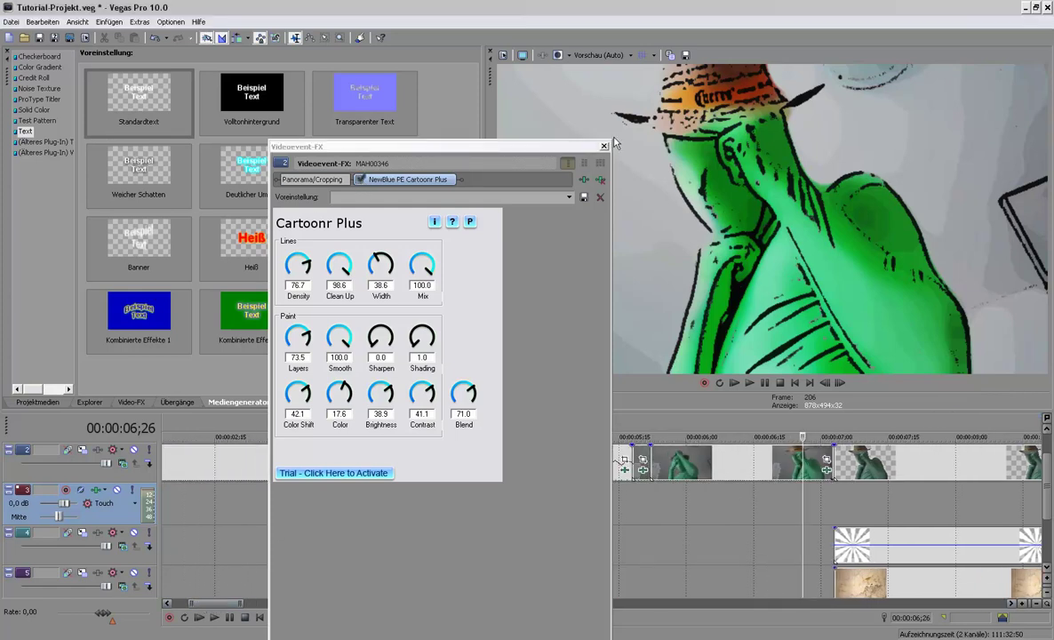
left_click(604, 145)
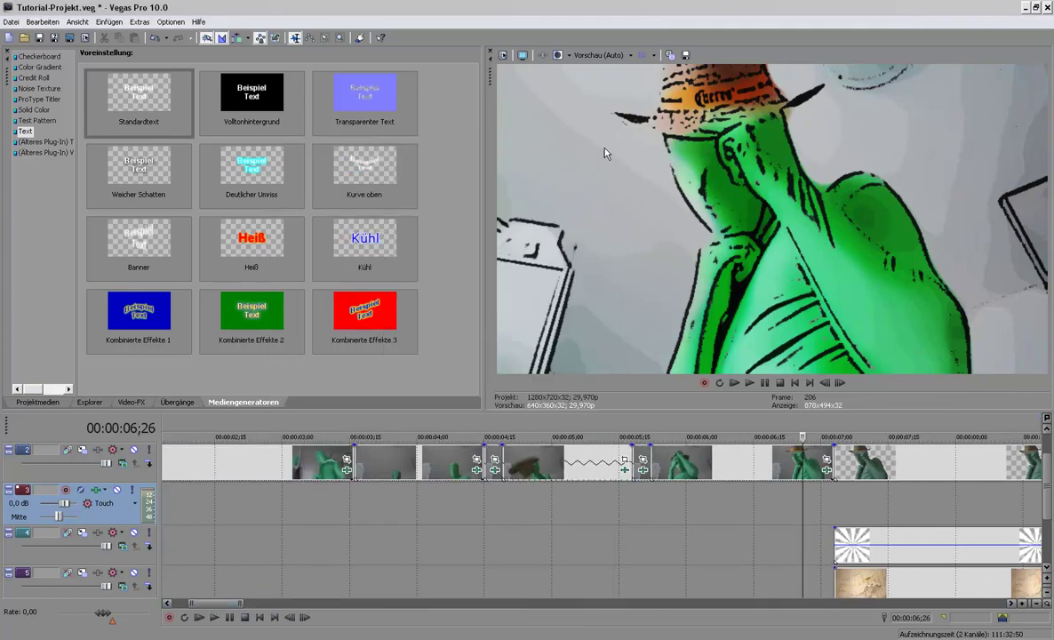
left_click(475, 471)
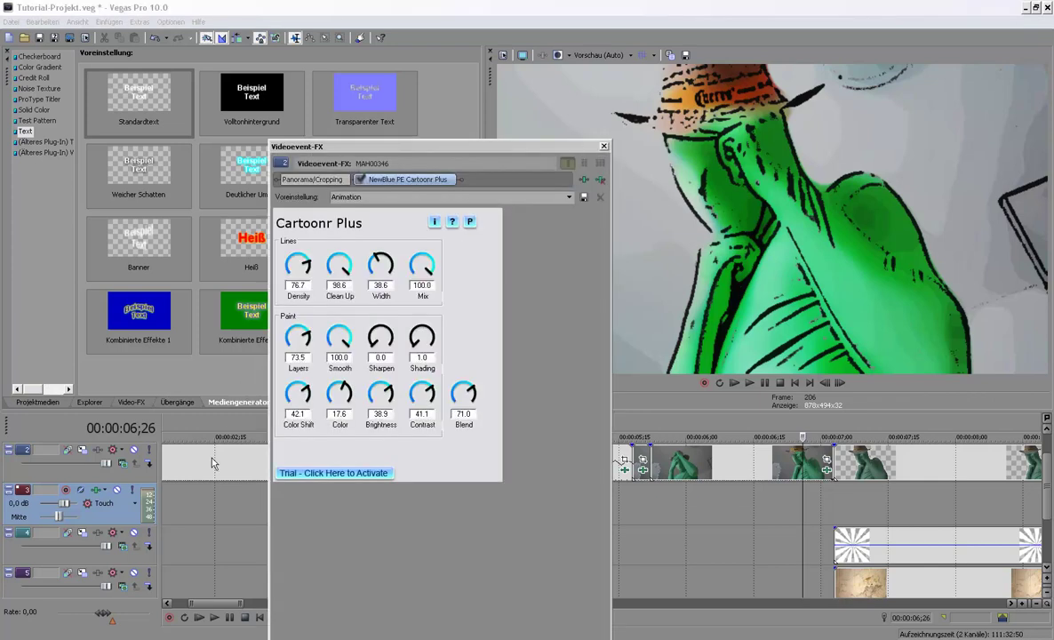
left_click(603, 146)
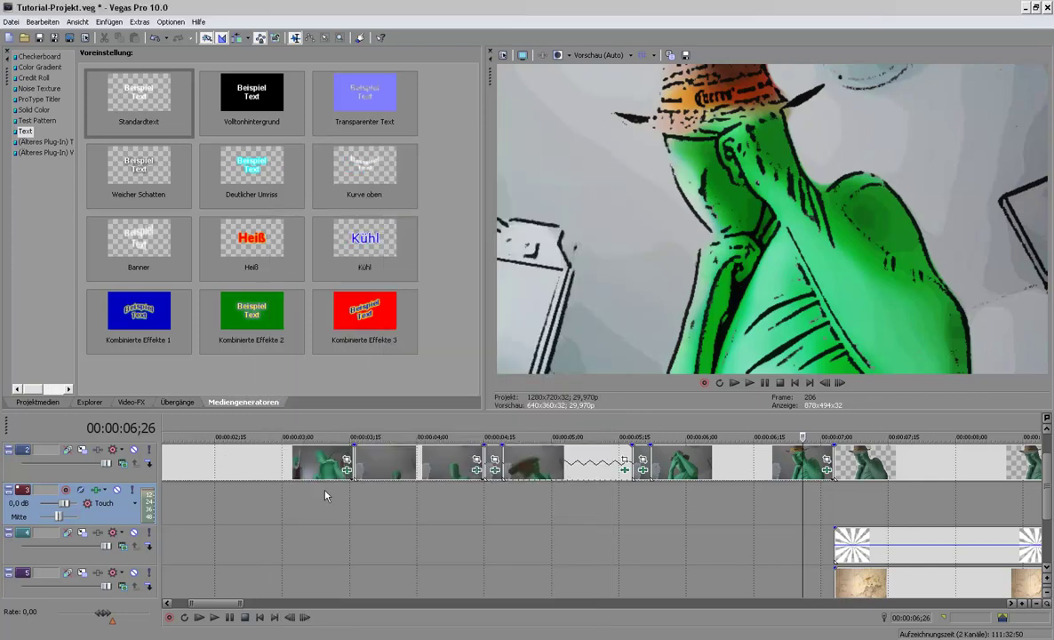
left_click(349, 472)
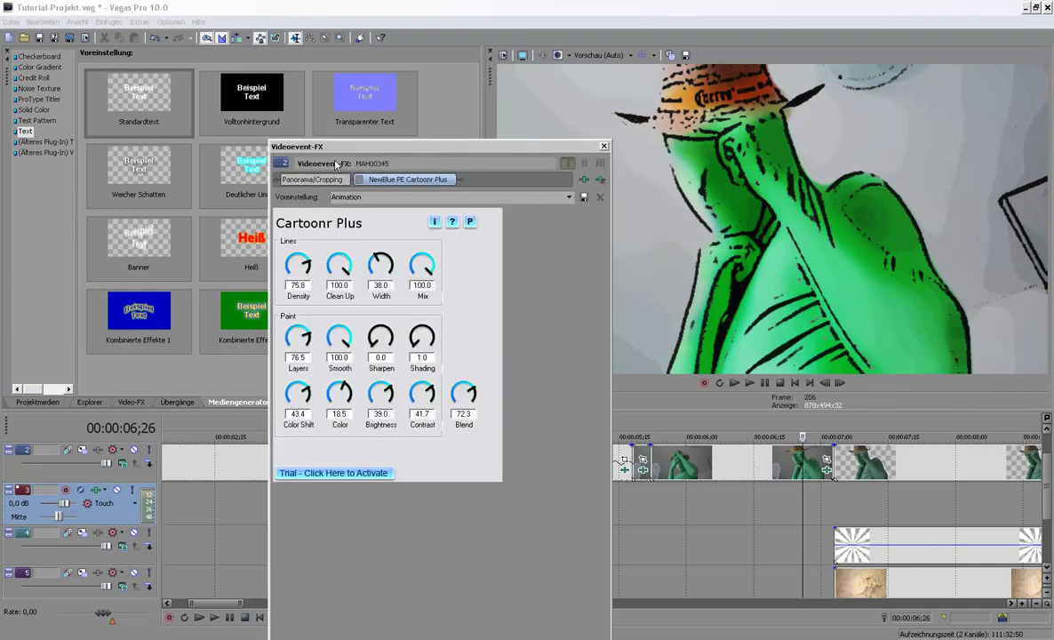
left_click(604, 146)
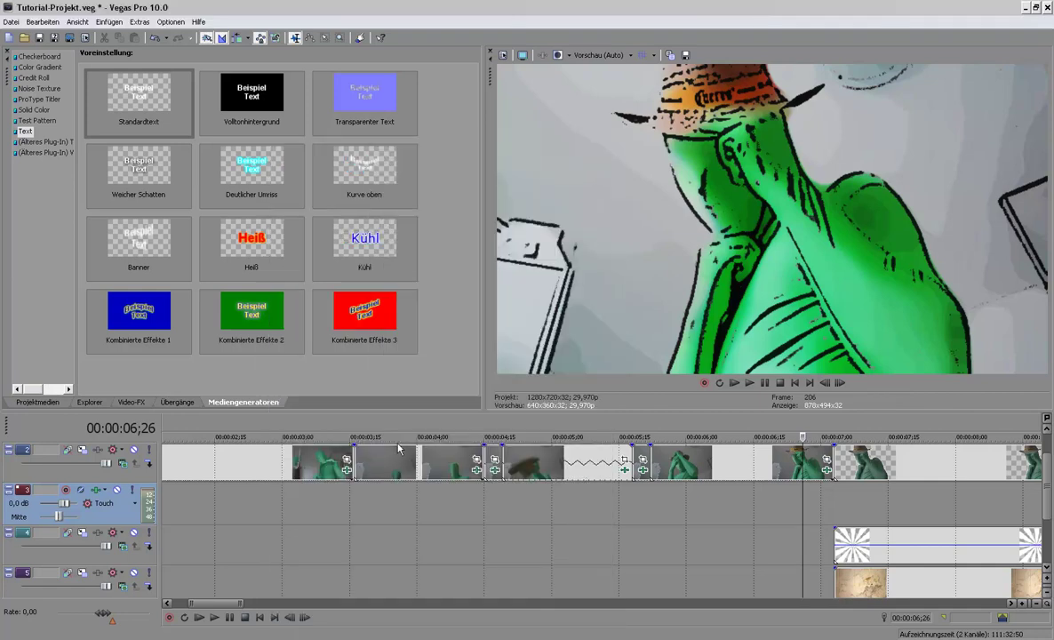
left_click(200, 617)
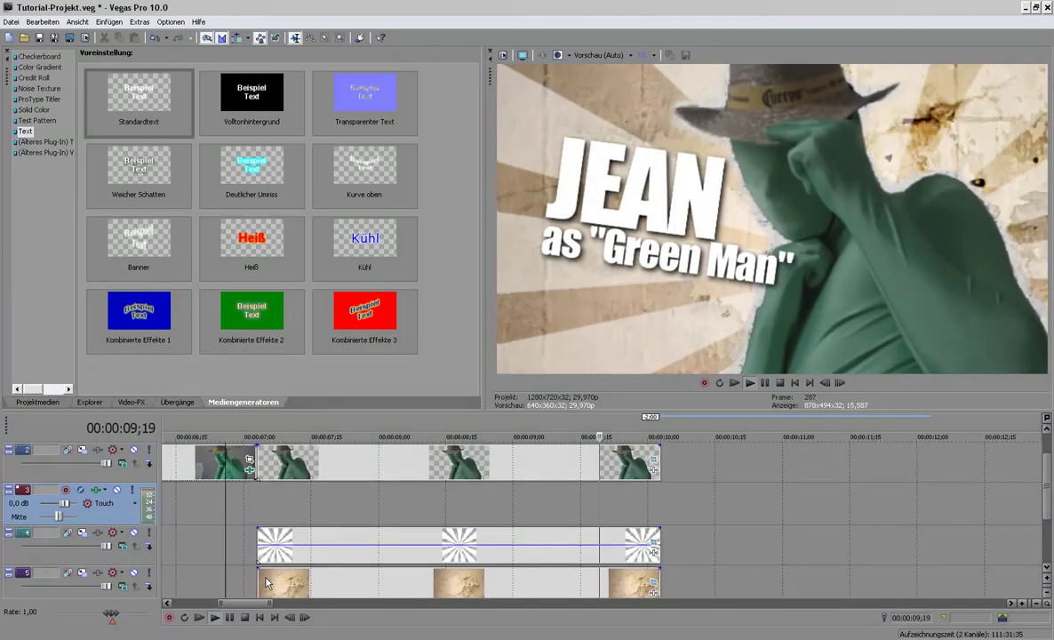
Step: Stop playback and park the playhead at 00:00:08;02 on the JEAN title
key("space")
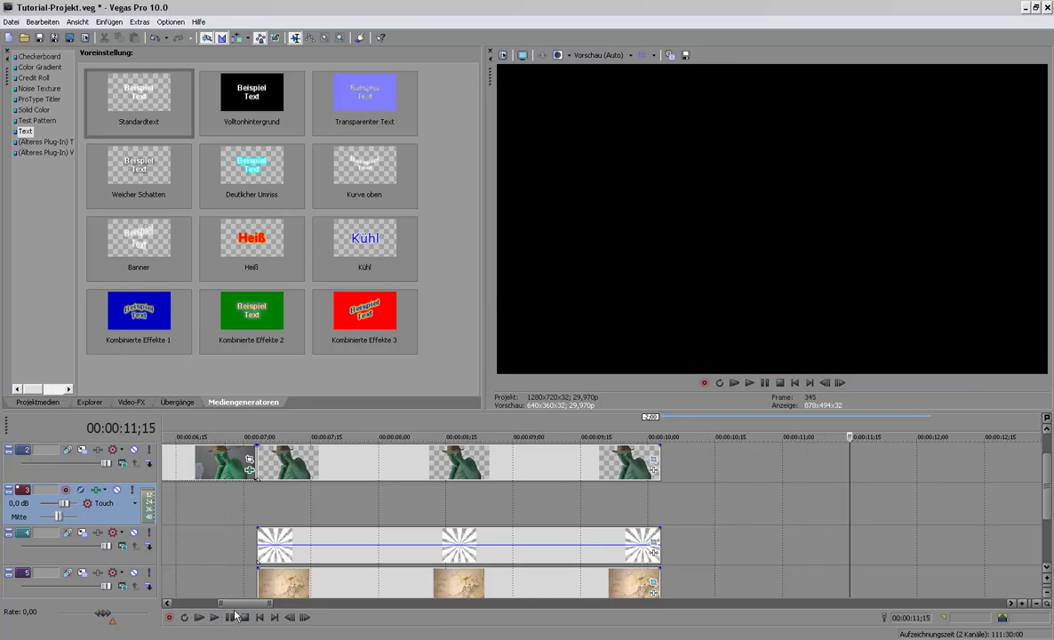
left_click(389, 514)
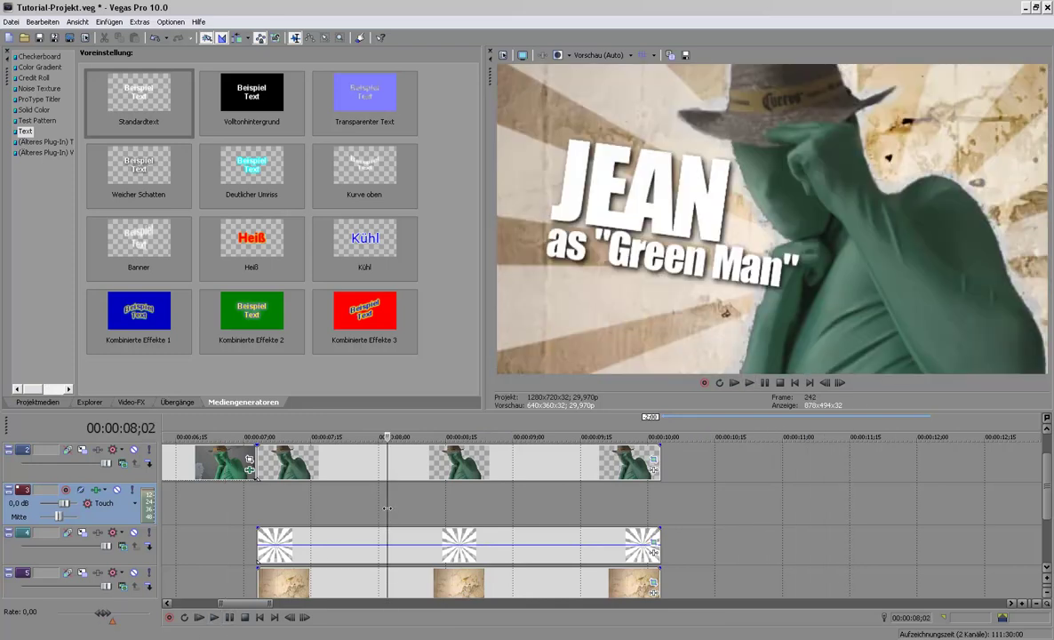